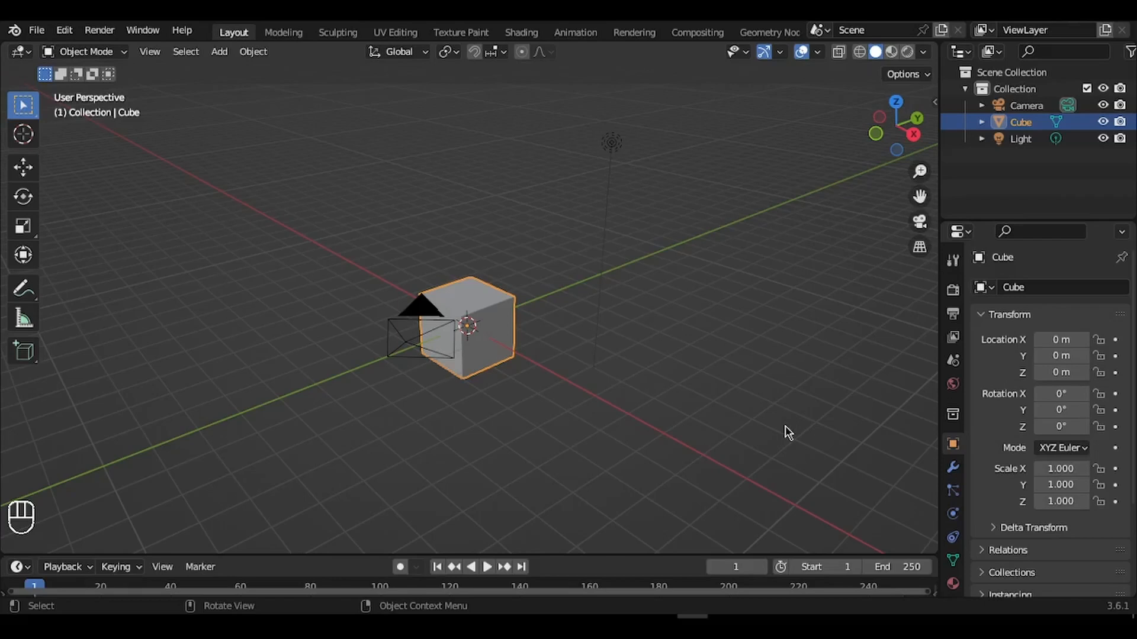
# Try moving, rotating and scaling the default cube, cancelling each transform with Esc.
pyautogui.keyDown('shift'); pyautogui.scroll(2, 787, 433); pyautogui.keyUp('shift')
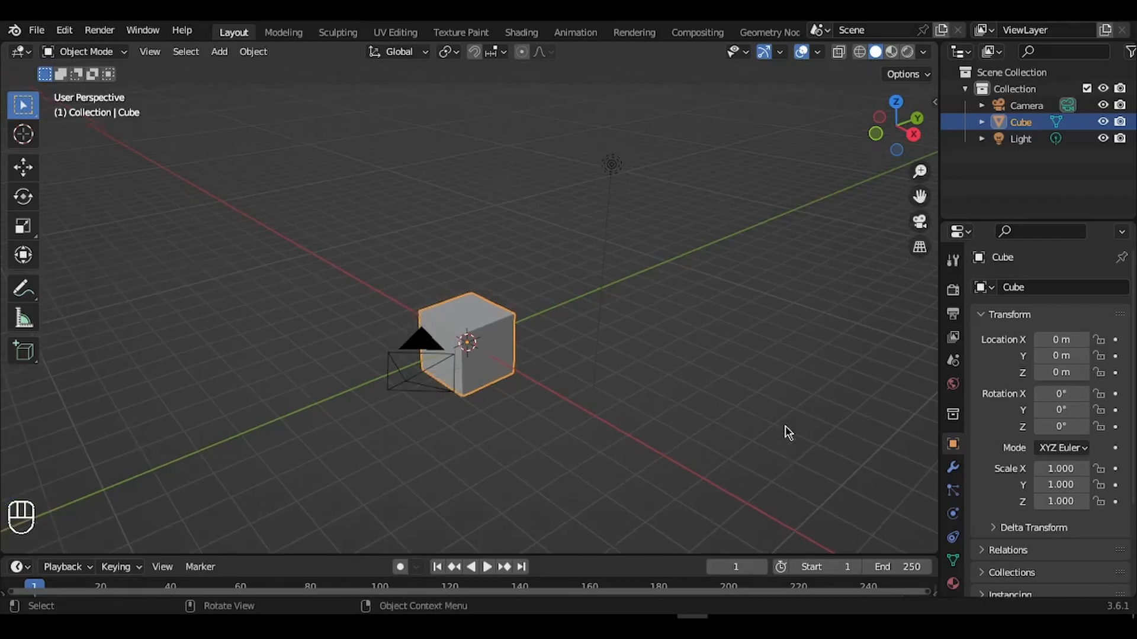
pyautogui.keyDown('ctrl'); pyautogui.keyDown('alt'); pyautogui.scroll(-3, 787, 433); pyautogui.keyUp('alt'); pyautogui.keyUp('ctrl')
pyautogui.press('g')
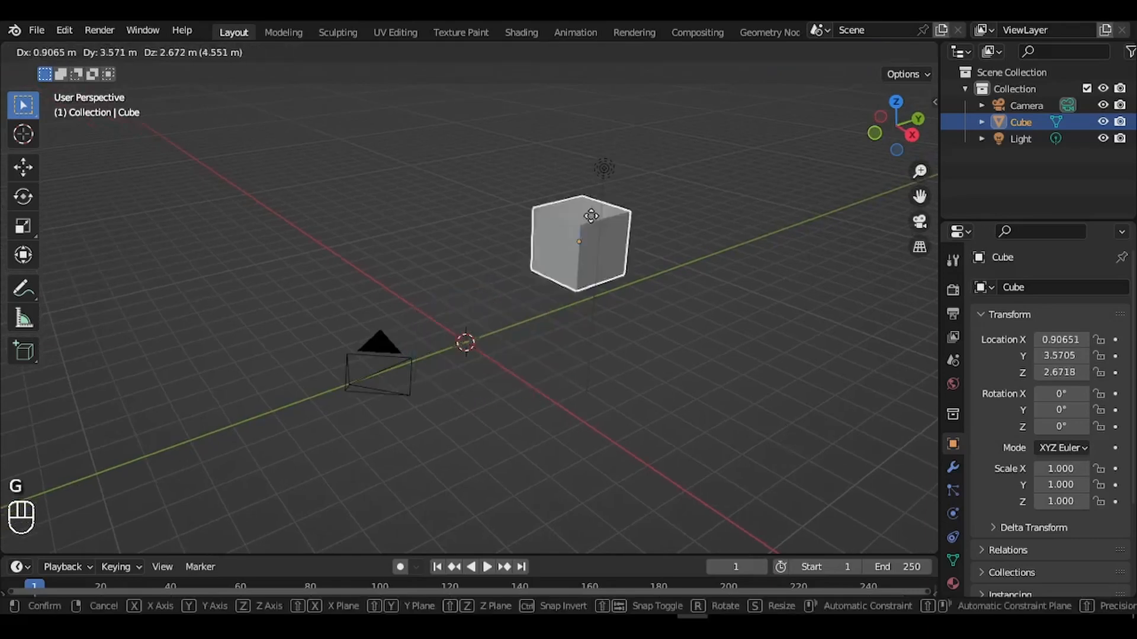
pyautogui.press('Escape')
pyautogui.press('r')
pyautogui.press('Escape')
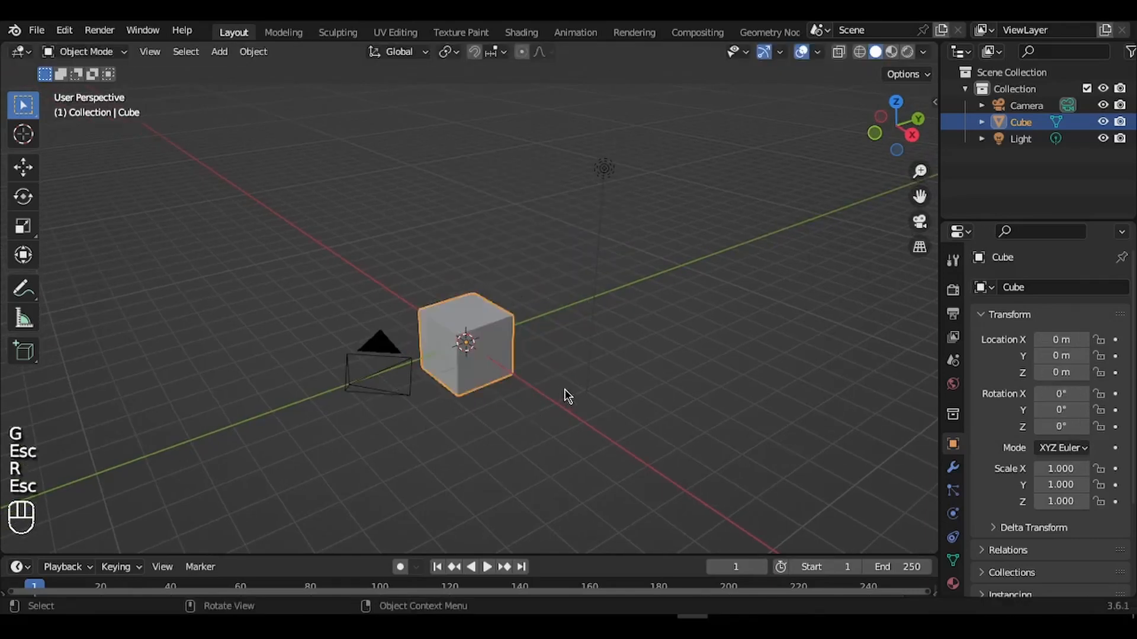
pyautogui.press('s')
pyautogui.press('Escape')
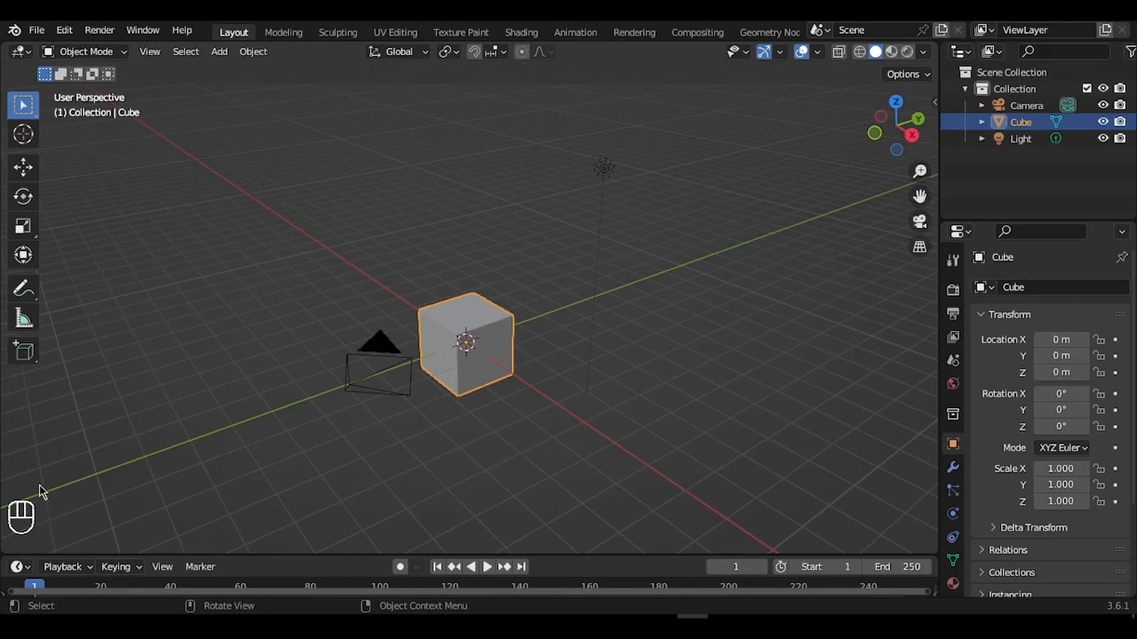
pyautogui.press('g')
pyautogui.press('Escape')
# Hide the toolbar, join the timeline into the 3D viewport, and widen the outliner and properties panels.
pyautogui.press('t')
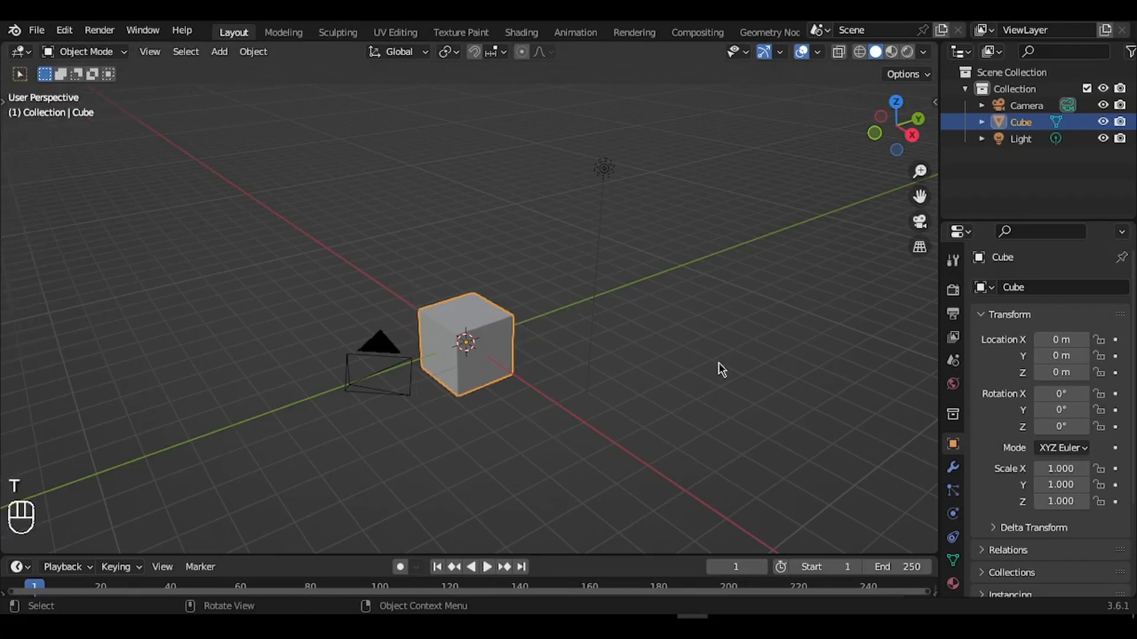
pyautogui.moveTo(932, 548); pyautogui.dragTo(934, 584)
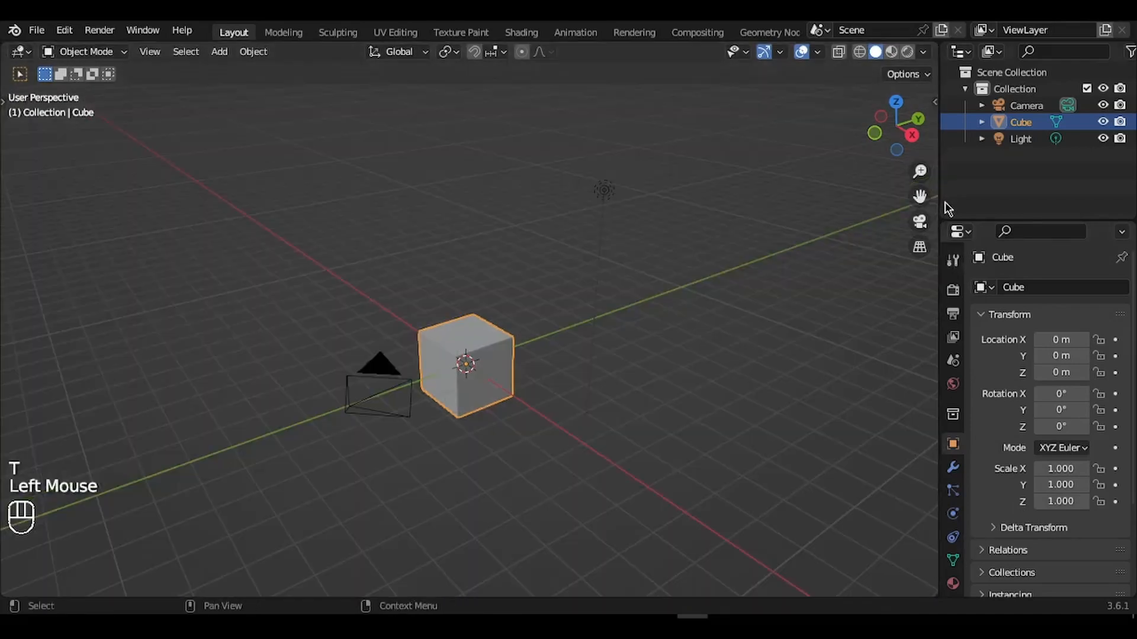
pyautogui.moveTo(939, 196); pyautogui.dragTo(862, 202)
# Delete the default camera, light and cube, then switch to front orthographic view.
pyautogui.press('a')
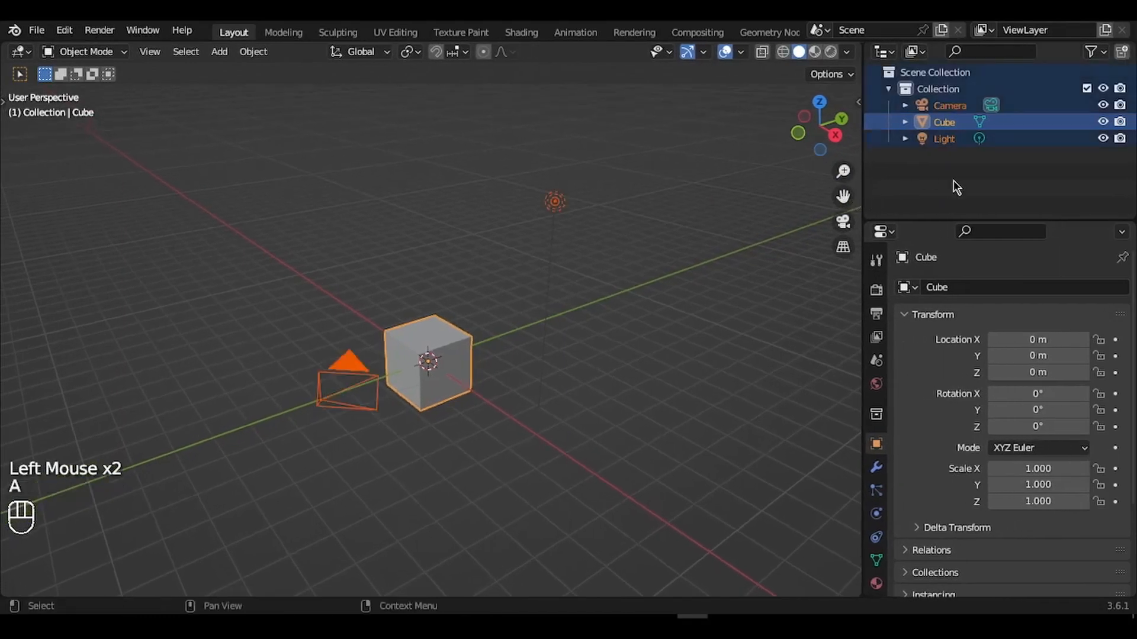
pyautogui.press('Delete')
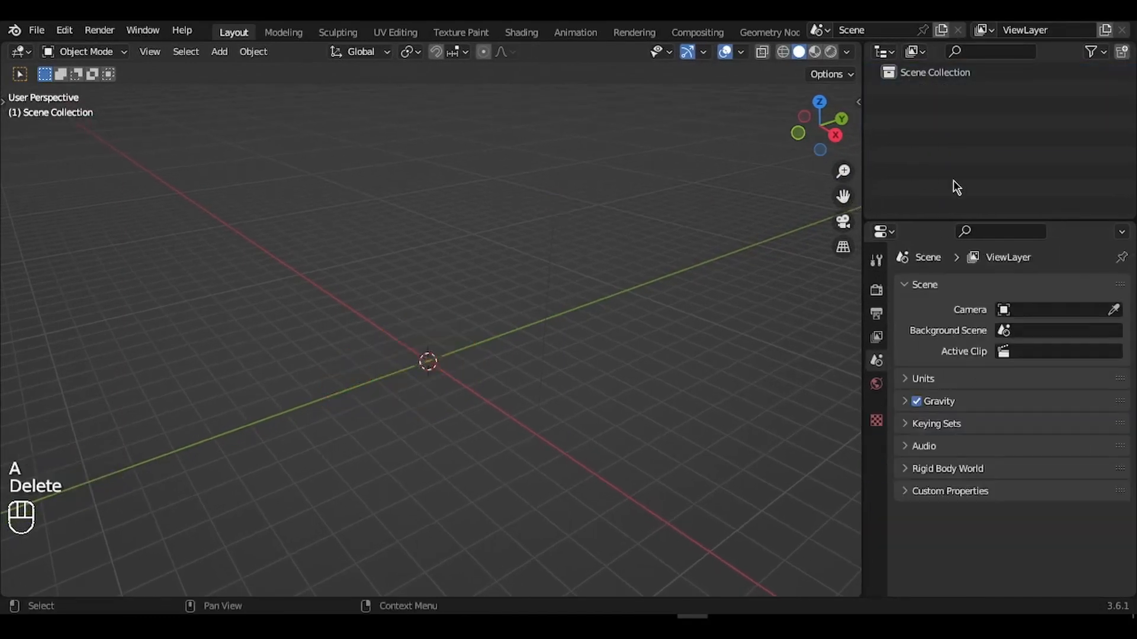
pyautogui.press('KP_1')
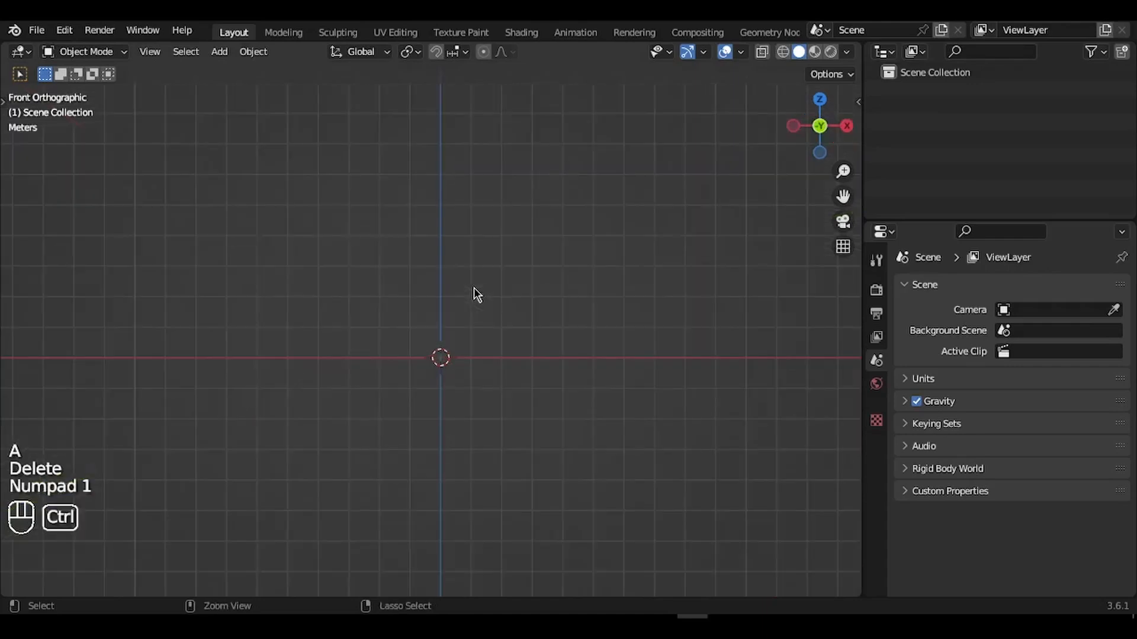
pyautogui.keyDown('shift'); pyautogui.scroll(3, 474, 287); pyautogui.keyUp('shift')
pyautogui.keyDown('shift'); pyautogui.scroll(3, 474, 287); pyautogui.keyUp('shift')
pyautogui.keyDown('ctrl'); pyautogui.scroll(2, 474, 286); pyautogui.keyUp('ctrl')
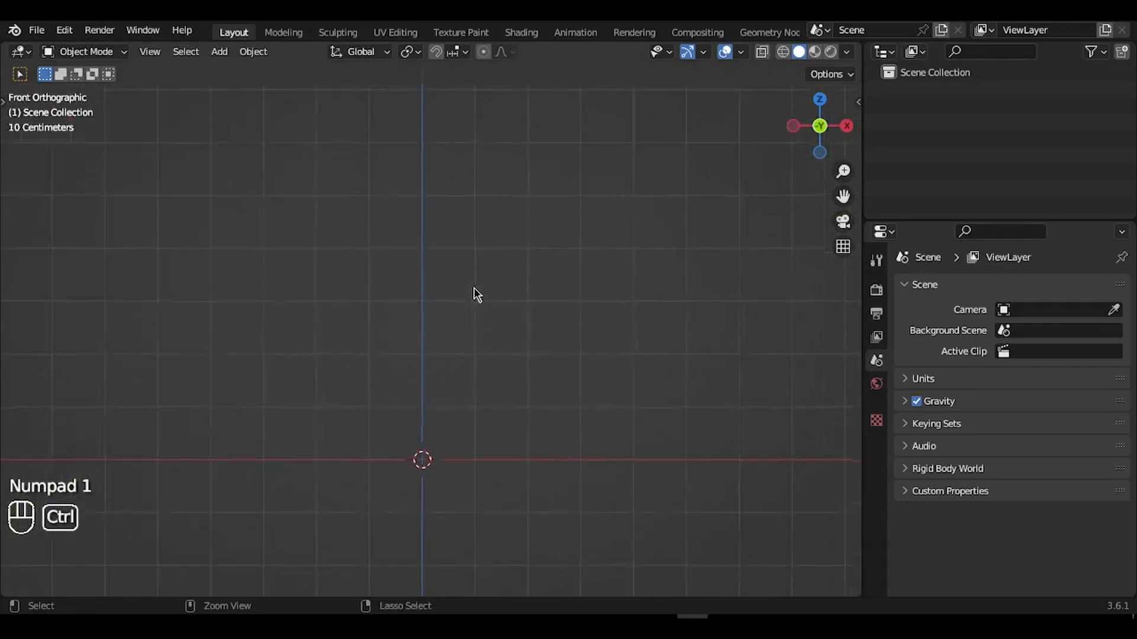
pyautogui.keyDown('shift'); pyautogui.scroll(-2, 474, 286); pyautogui.keyUp('shift')
# Add a new cube mesh and raise it 1 m along Z.
pyautogui.hotkey('shift', 'a')
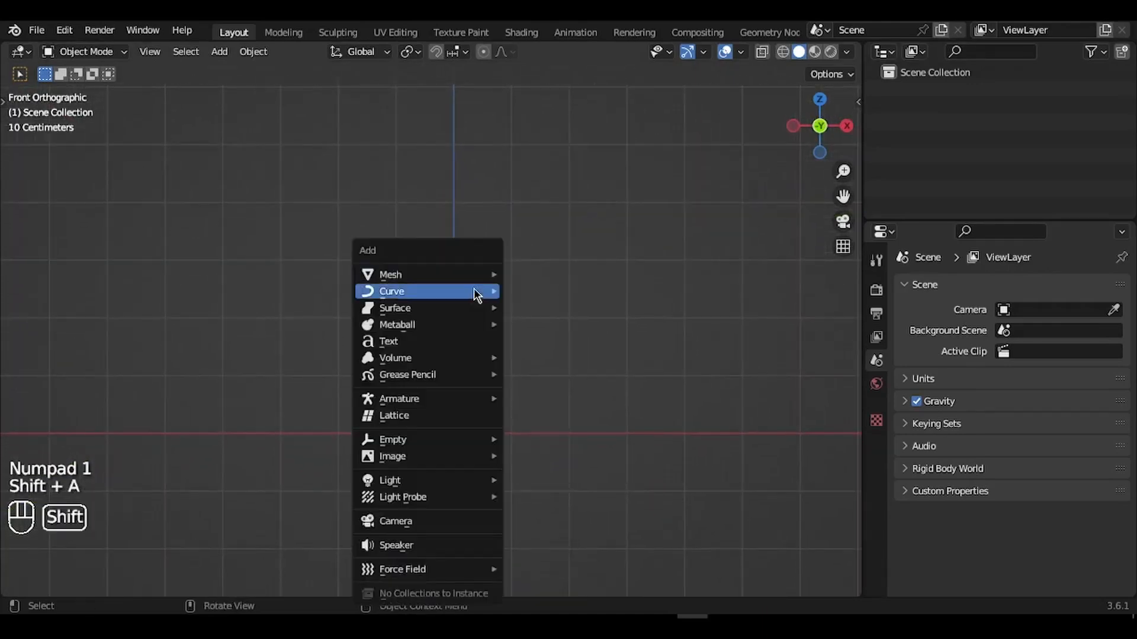
pyautogui.moveTo(461, 280)
pyautogui.click(534, 290)
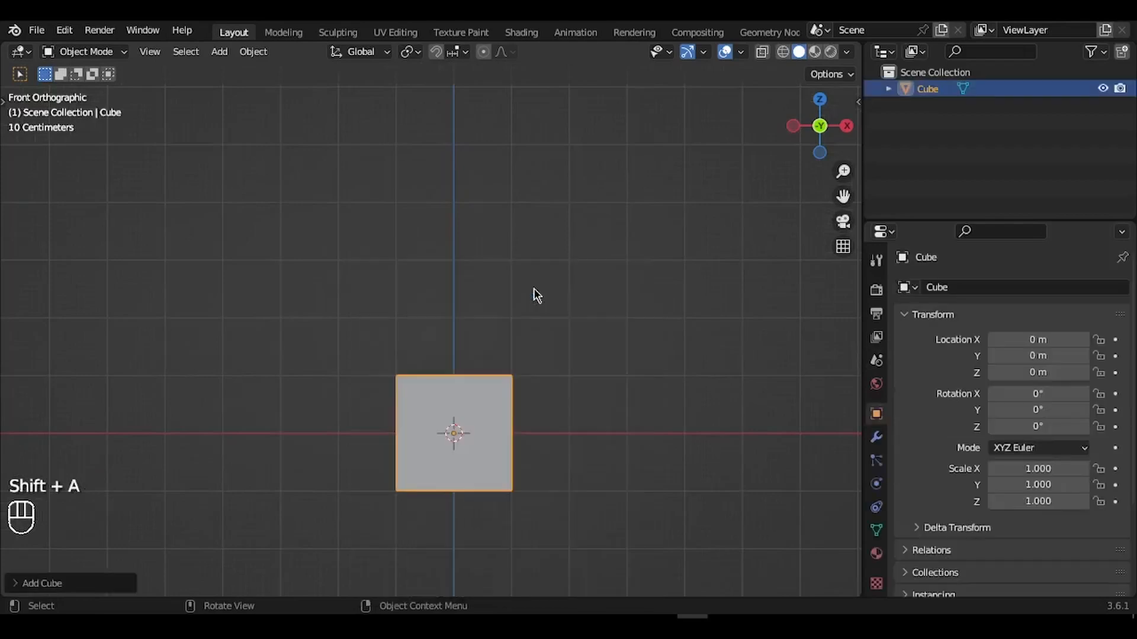
pyautogui.press('g')
pyautogui.press('z')
pyautogui.press('1')
pyautogui.press('Return')
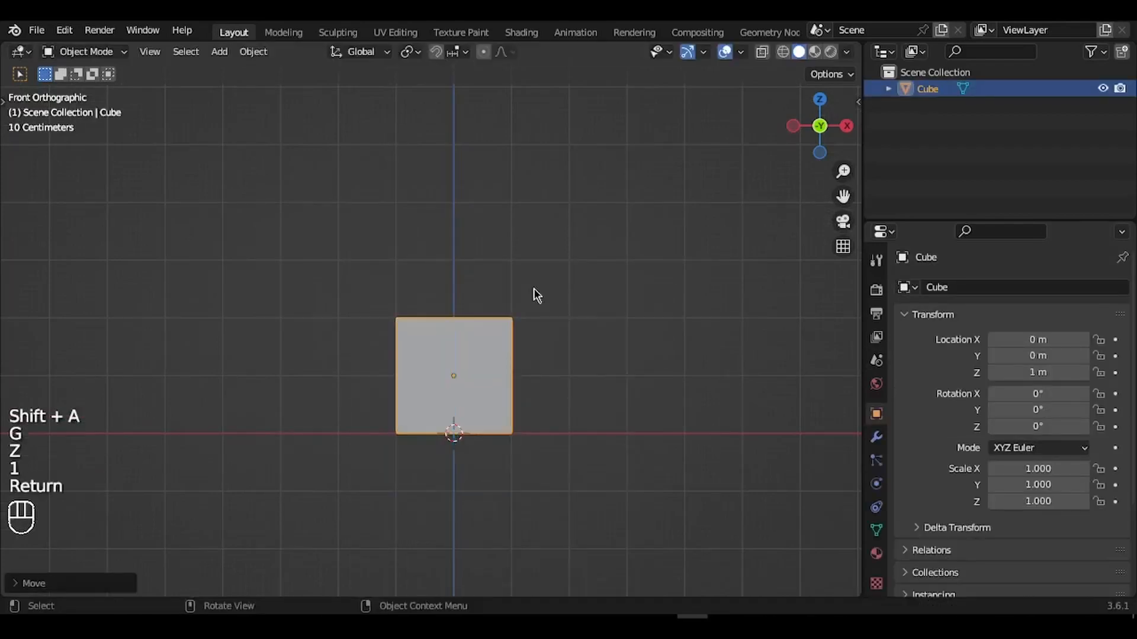
# Frame the cube in a perspective view and enter Edit Mode.
pyautogui.press('KP_Decimal')
pyautogui.keyDown('ctrl'); pyautogui.moveTo(534, 289); pyautogui.dragTo(534, 289, button='middle'); pyautogui.keyUp('ctrl')
pyautogui.press('Tab')
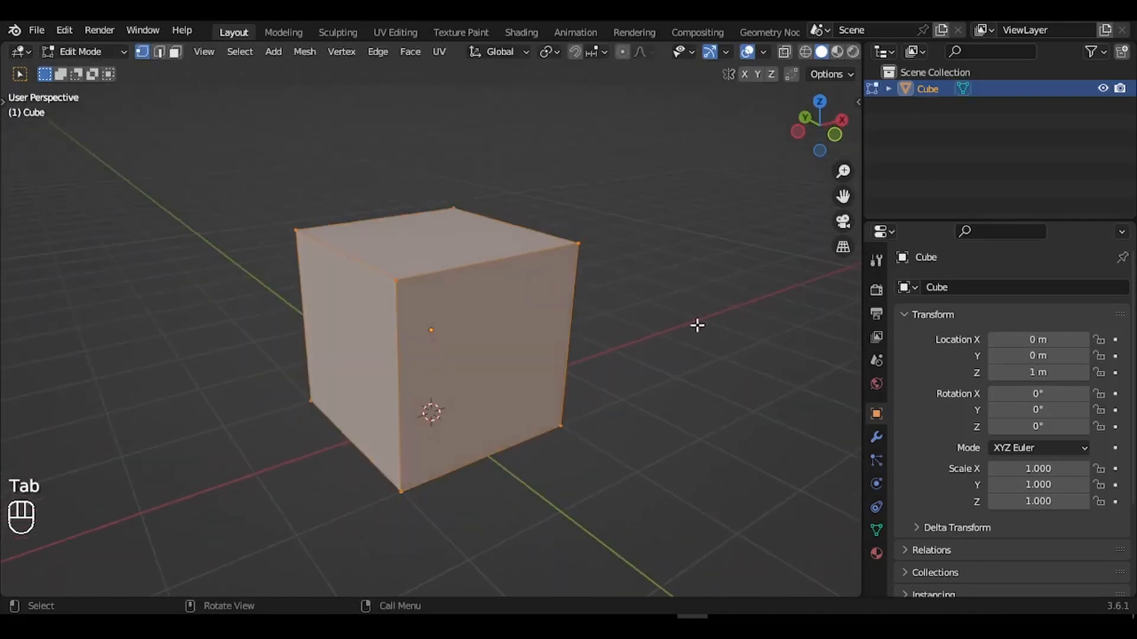
# Shrink the cube's width and depth while keeping its height unchanged.
pyautogui.press('a')
pyautogui.press('s')
pyautogui.press('x')
pyautogui.press('shift')
pyautogui.hotkey('shift', 'z')
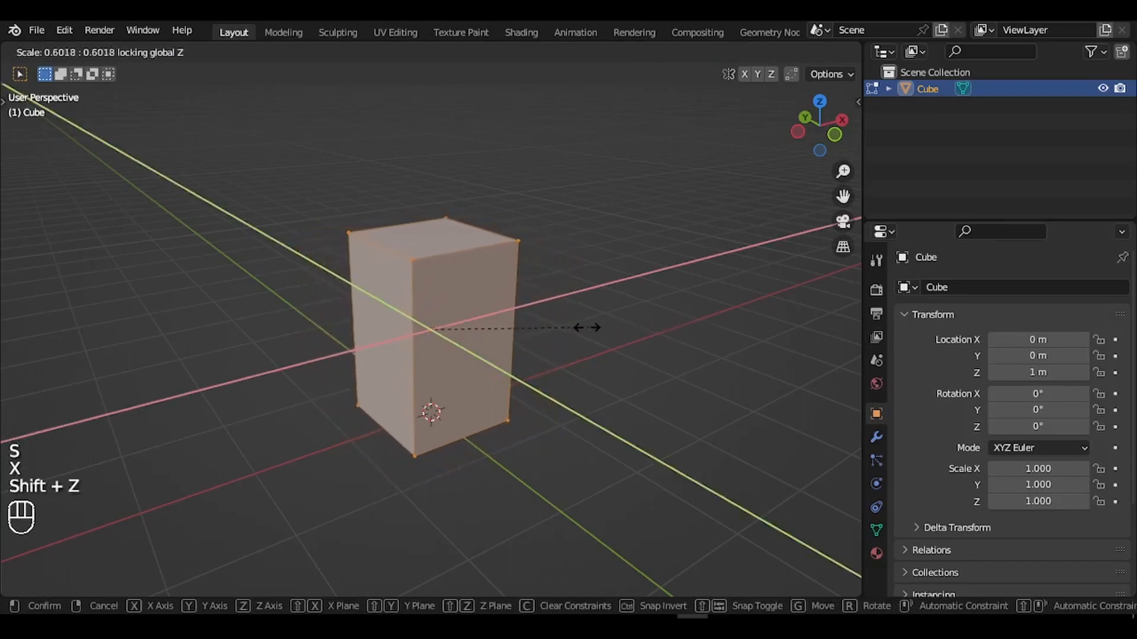
pyautogui.click(505, 327)
pyautogui.doubleClick(505, 328)
# Slide the top face down to the base, then raise it to 1.74 m along Z.
pyautogui.click(412, 223)
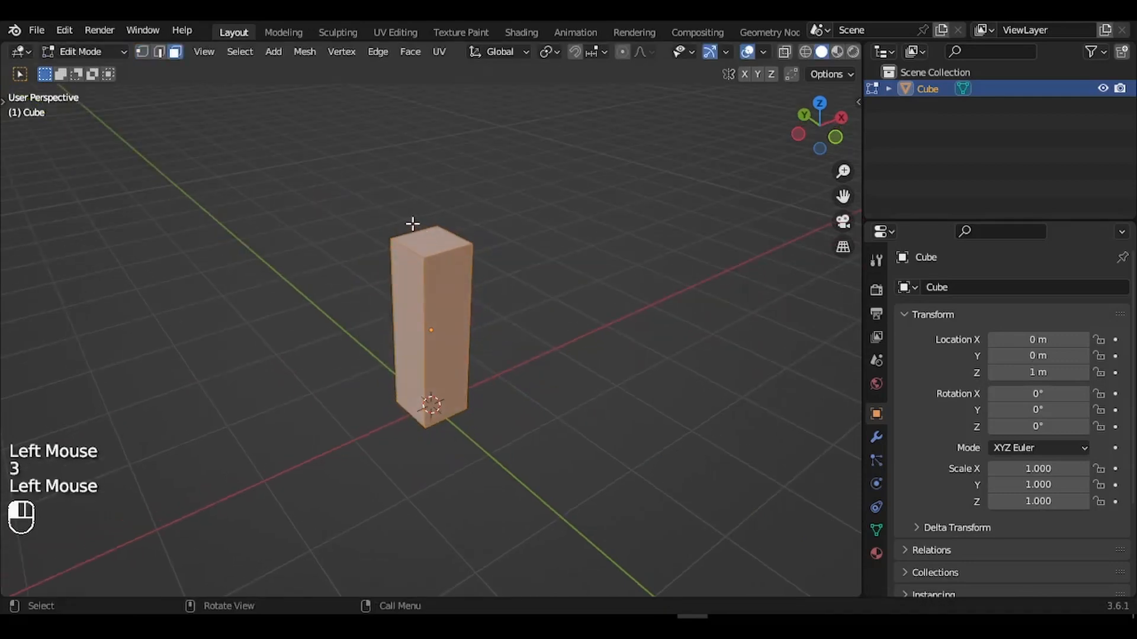
pyautogui.click(429, 238)
pyautogui.press('g')
pyautogui.press('g')
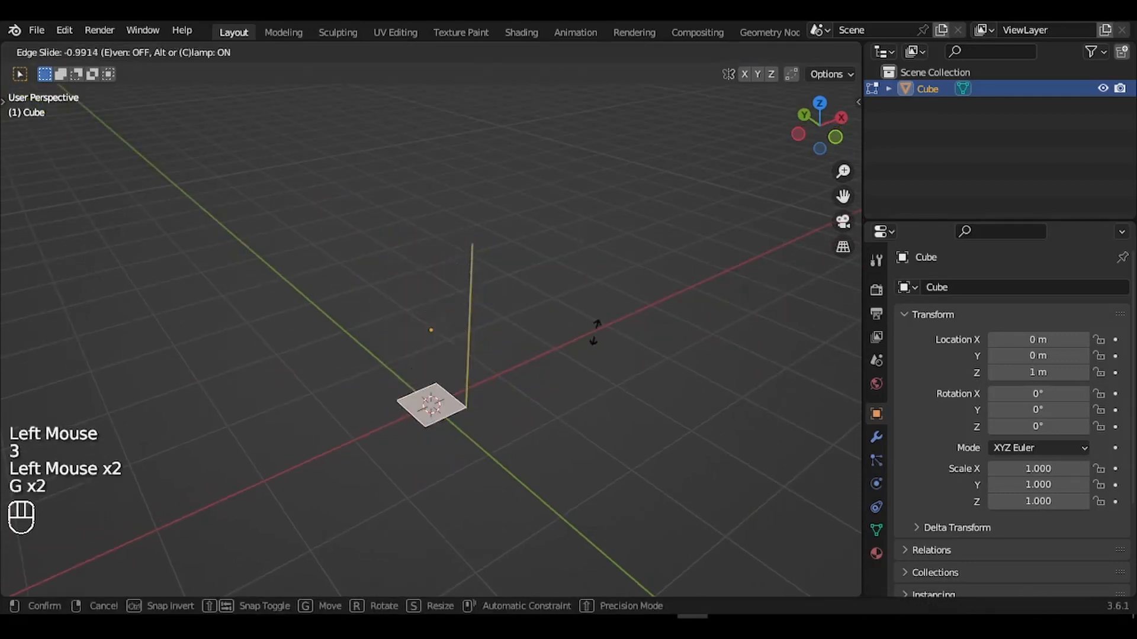
pyautogui.click(596, 364)
pyautogui.press('g')
pyautogui.press('z')
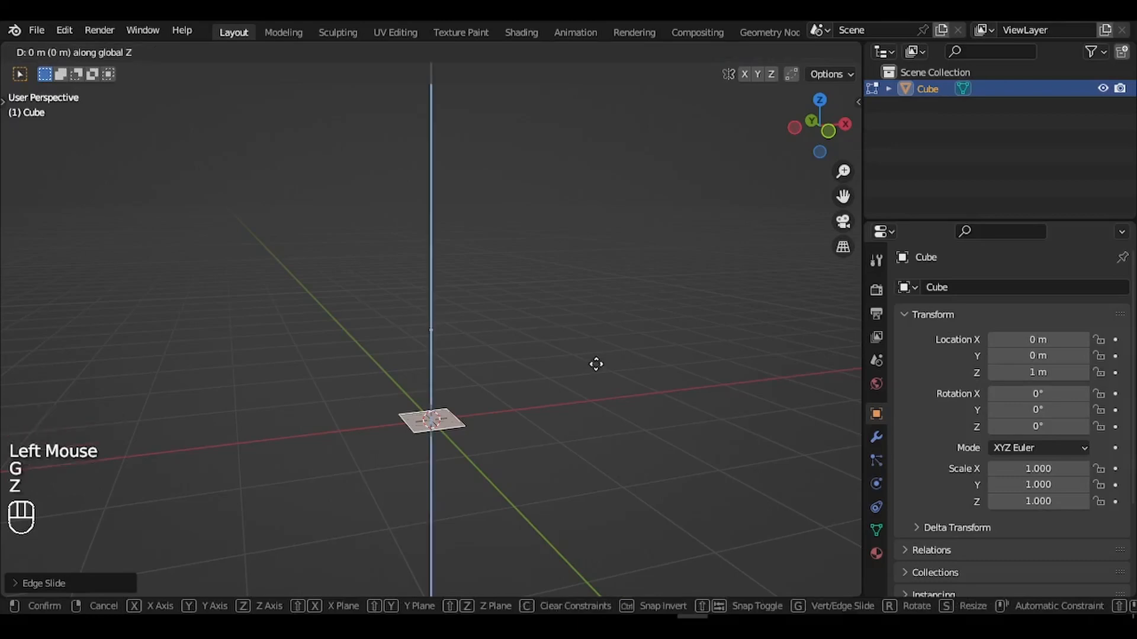
pyautogui.write('1.')
pyautogui.write('74')
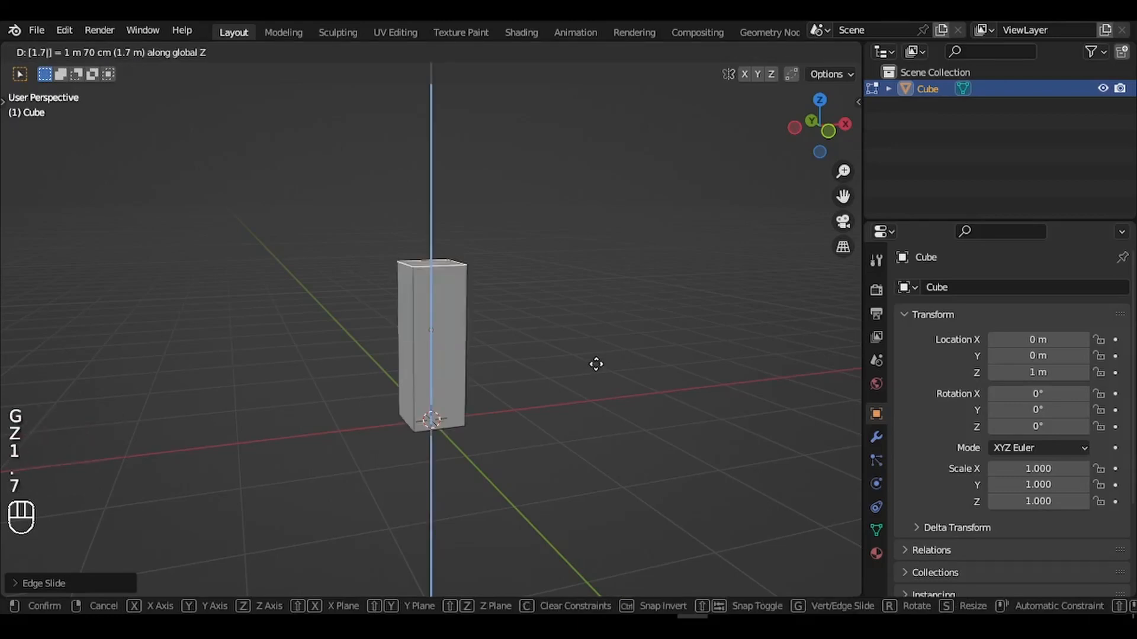
pyautogui.press('Return')
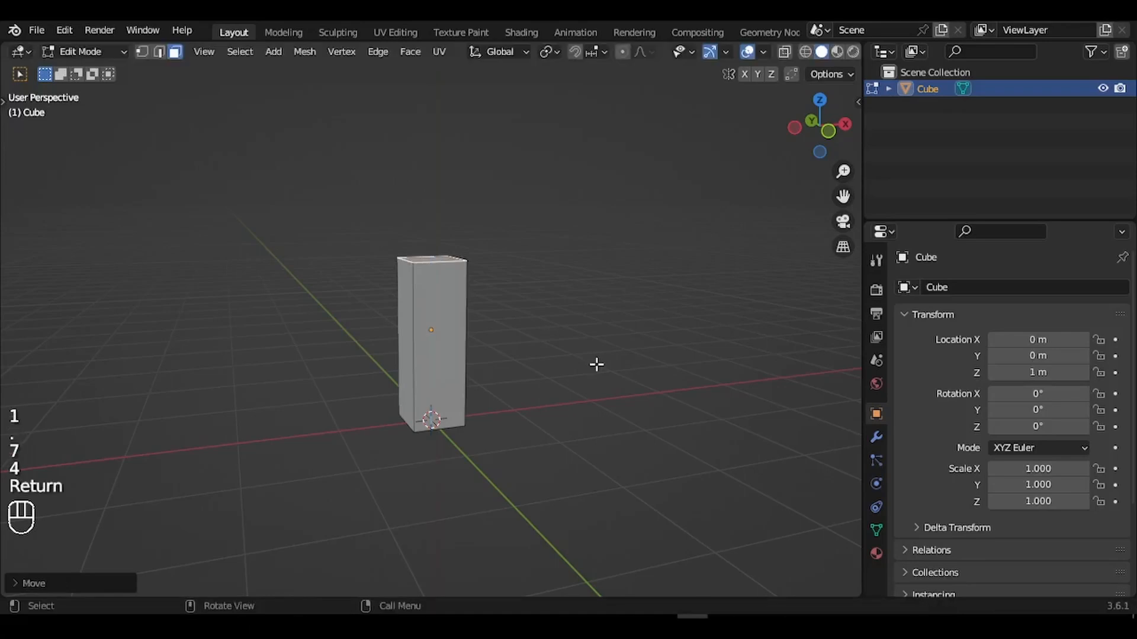
# Return to Object Mode and view the tall box from the front.
pyautogui.press('Tab')
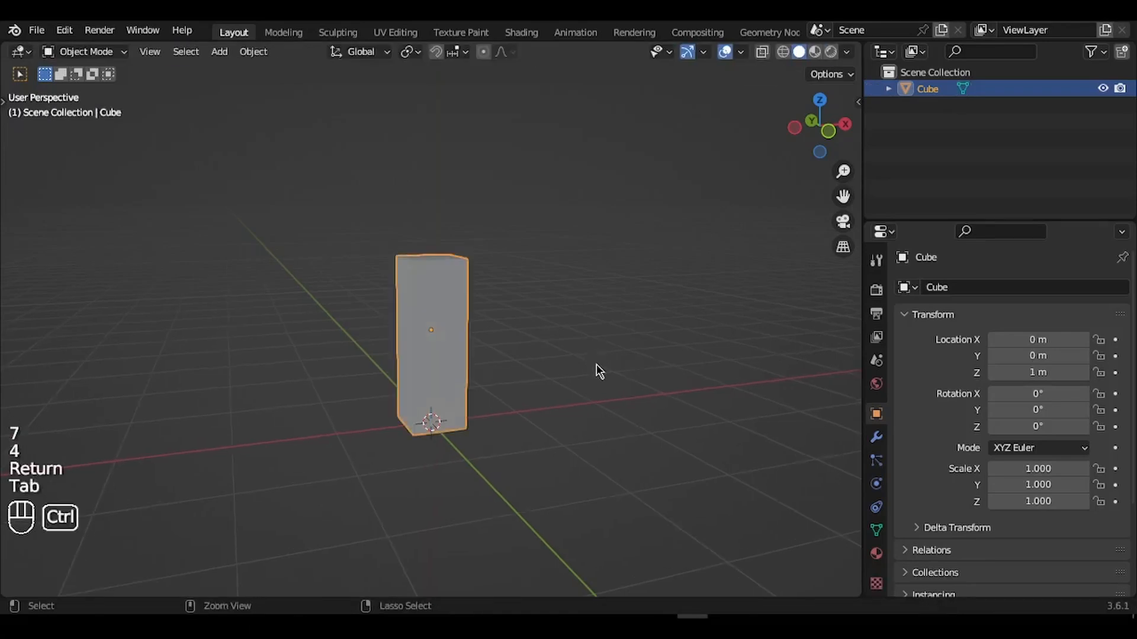
pyautogui.keyDown('ctrl'); pyautogui.moveTo(595, 364); pyautogui.dragTo(595, 364, button='middle'); pyautogui.keyUp('ctrl')
pyautogui.press('KP_1')
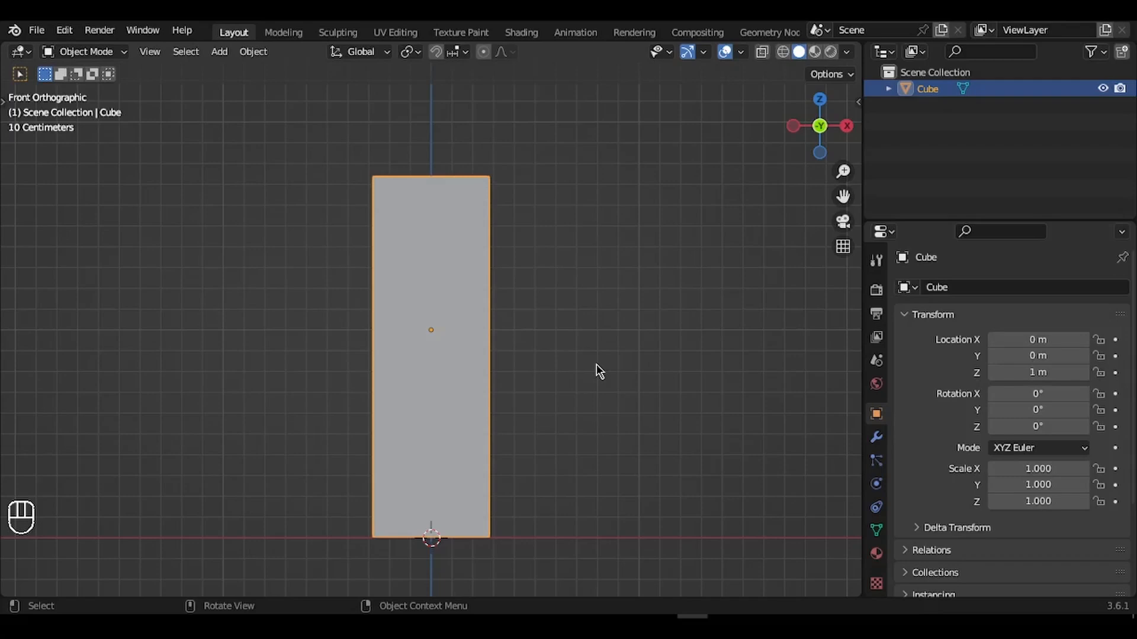
# Rename the box HeightReference and move it into a new REFs collection.
pyautogui.press('F2')
pyautogui.write('Height')
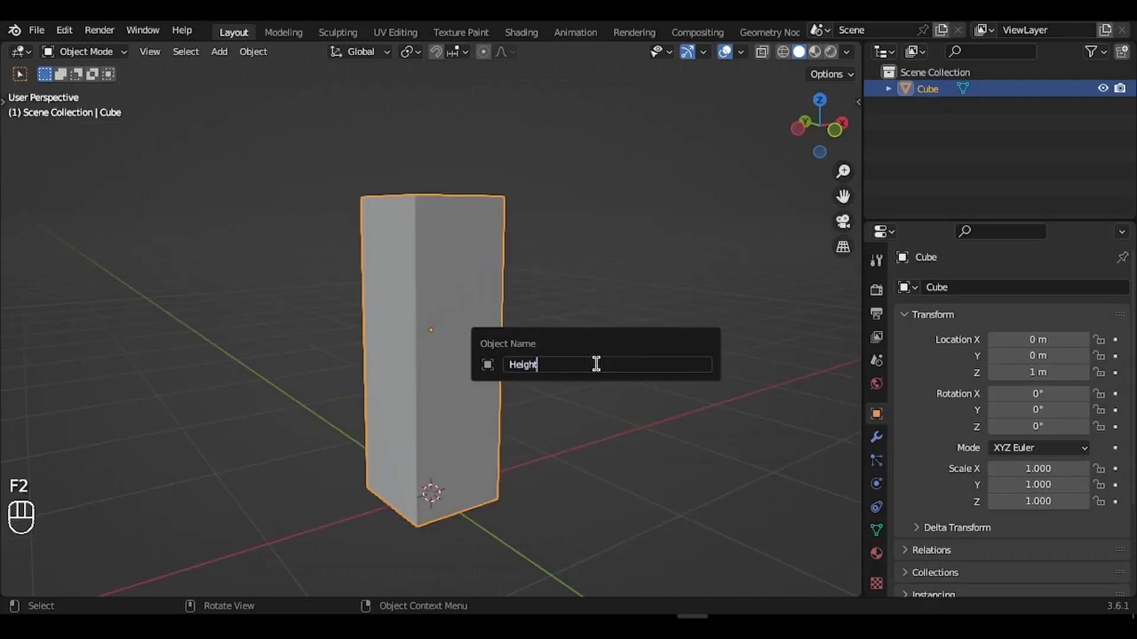
pyautogui.write('Reference')
pyautogui.press('Return')
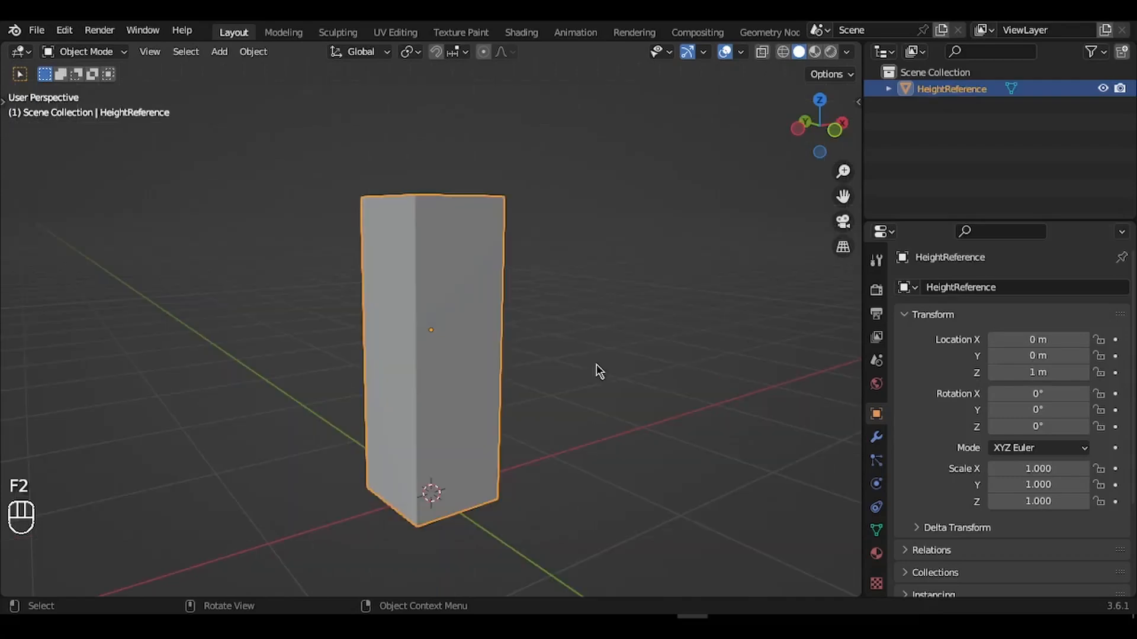
pyautogui.press('m')
pyautogui.click(596, 365)
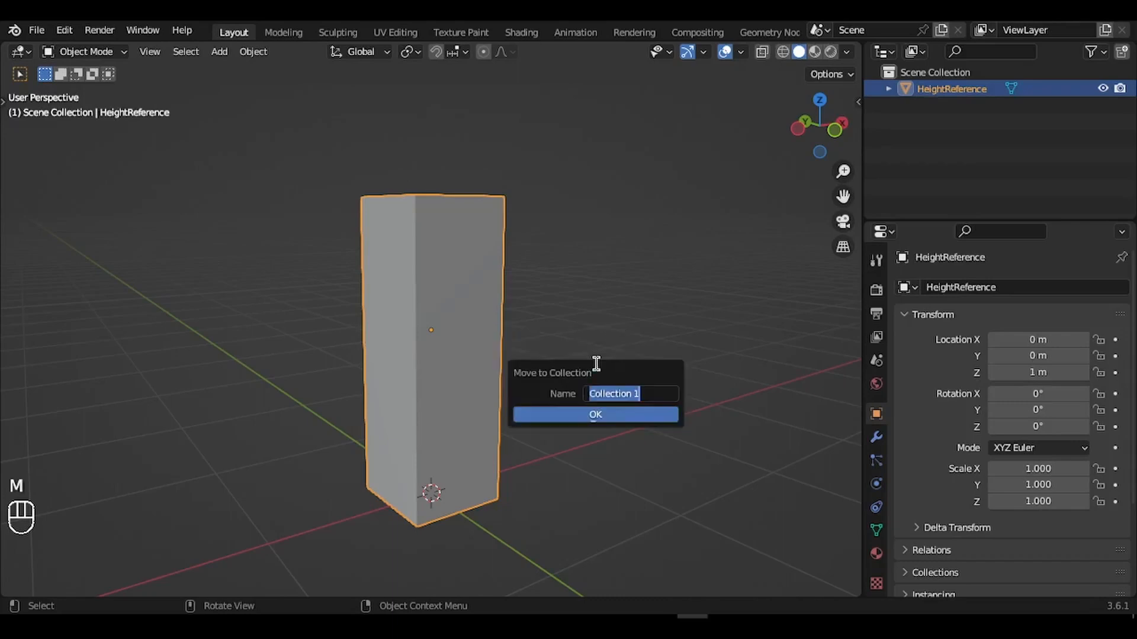
pyautogui.write('REFs')
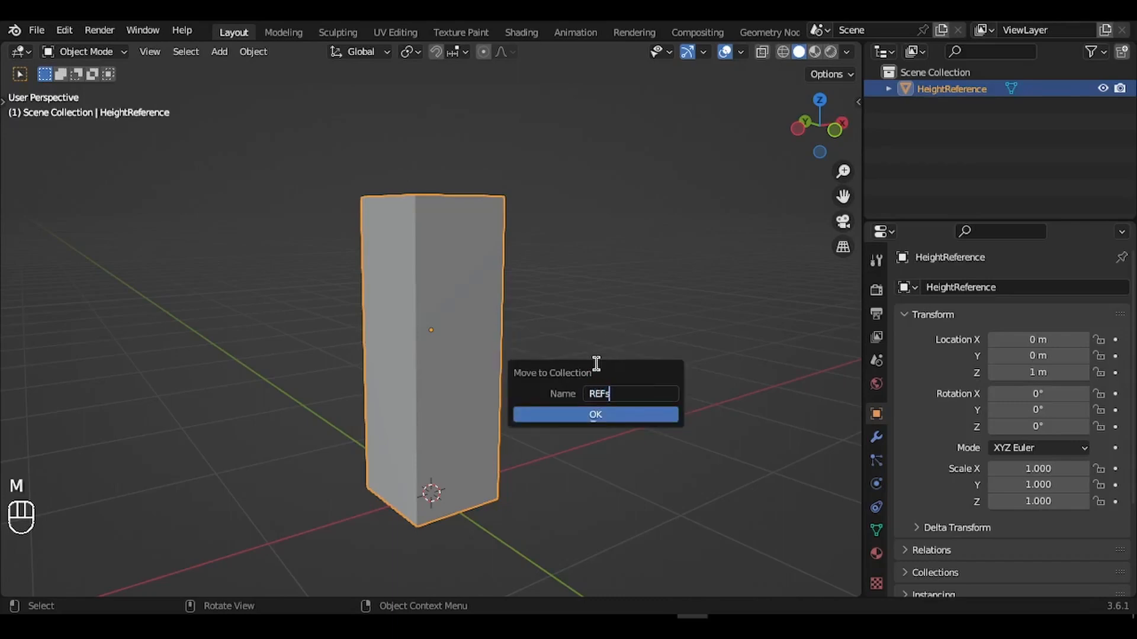
pyautogui.press('Return')
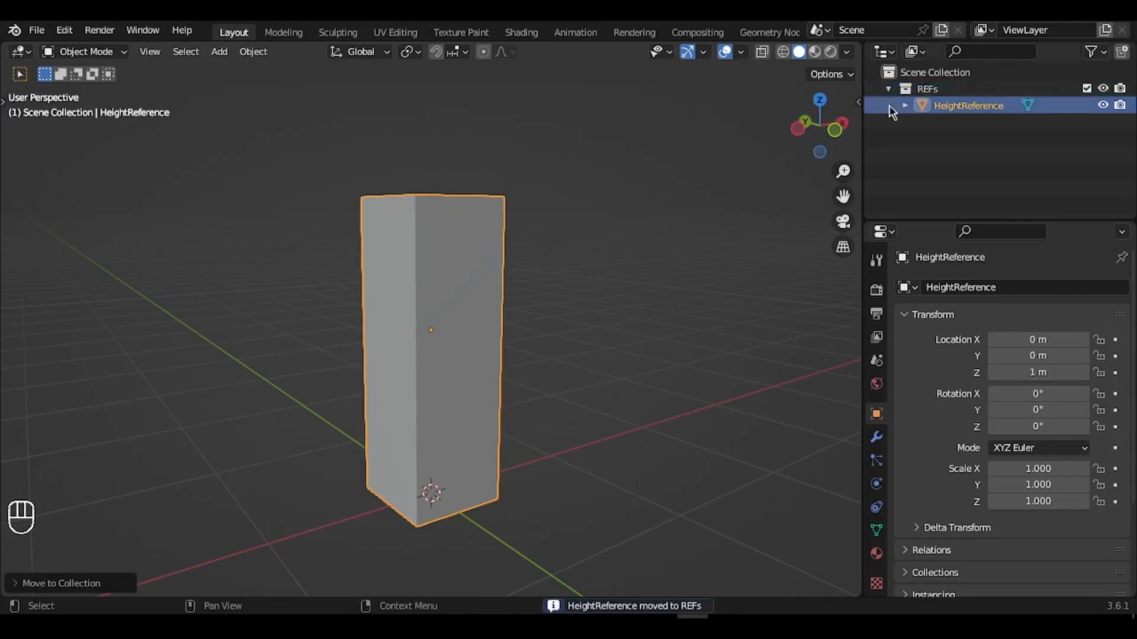
# Give the REFs collection an orange tag and show selectability toggles in the outliner.
pyautogui.click(922, 91)
pyautogui.rightClick(921, 91)
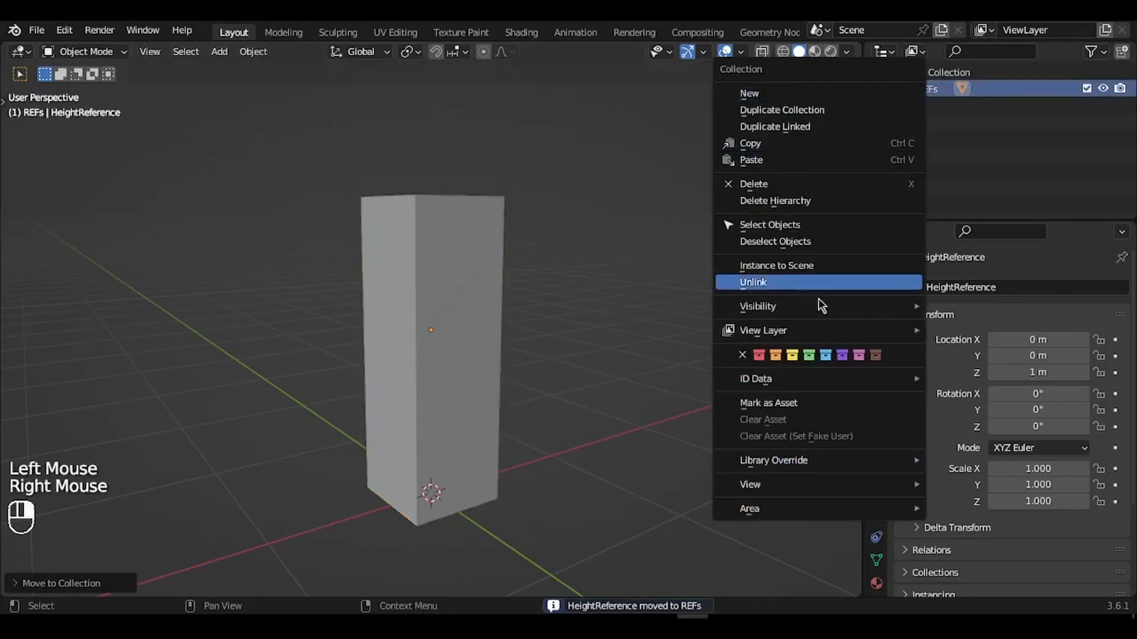
pyautogui.click(778, 362)
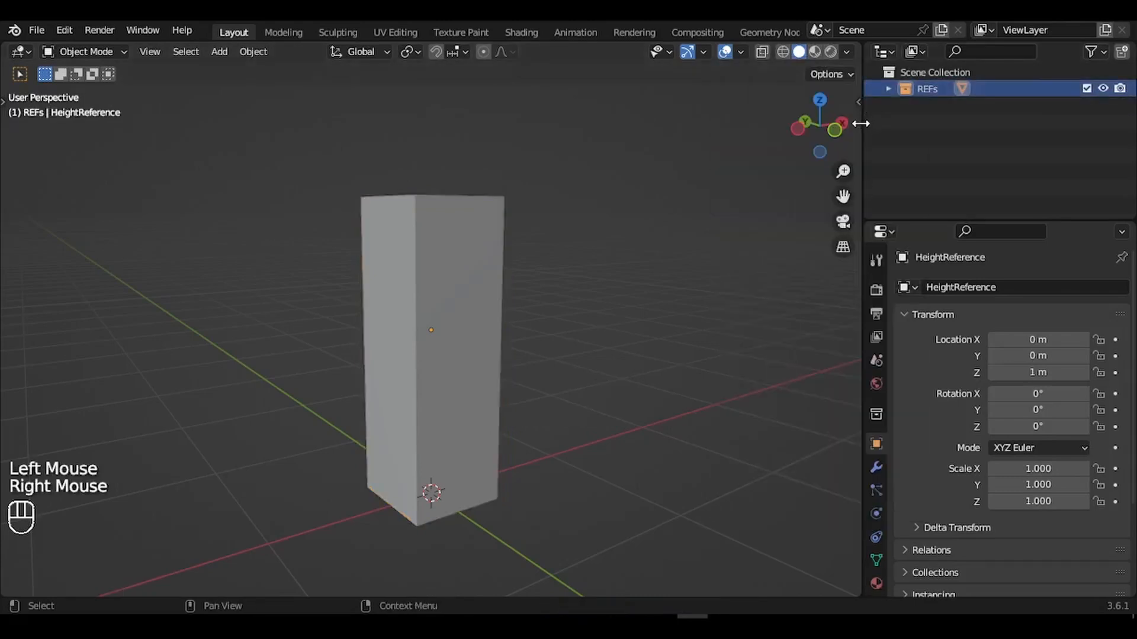
pyautogui.moveTo(860, 122); pyautogui.dragTo(842, 130)
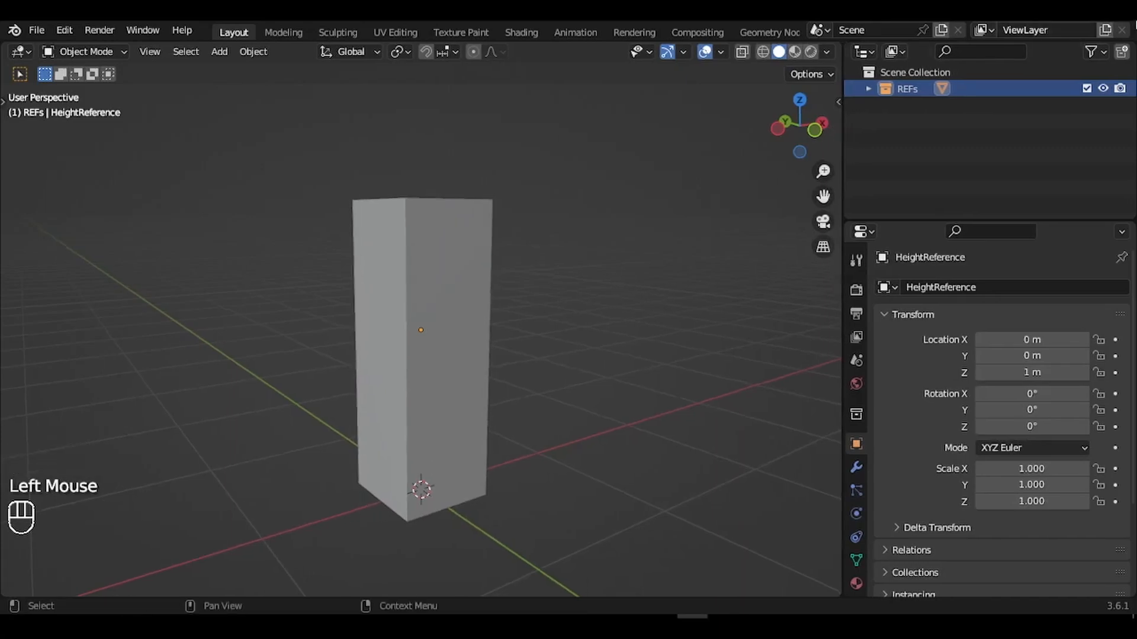
pyautogui.click(1102, 53)
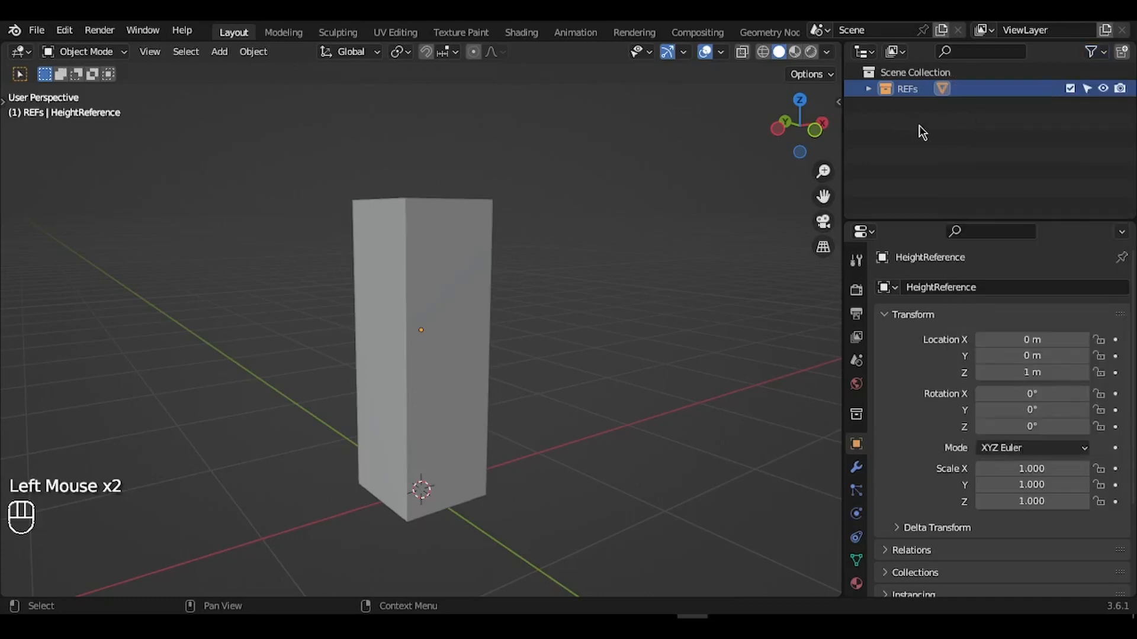
pyautogui.click(926, 135)
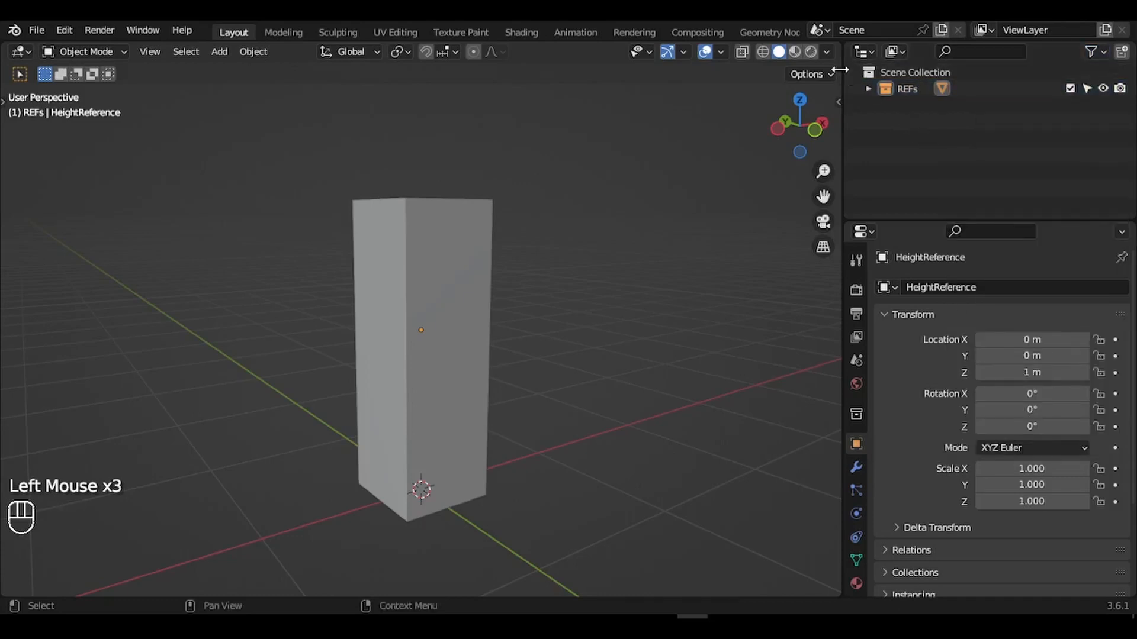
# Save the file in front view and drag the model sheet image from Explorer into the viewport.
pyautogui.press('KP_1')
pyautogui.hotkey('ctrl', 's')
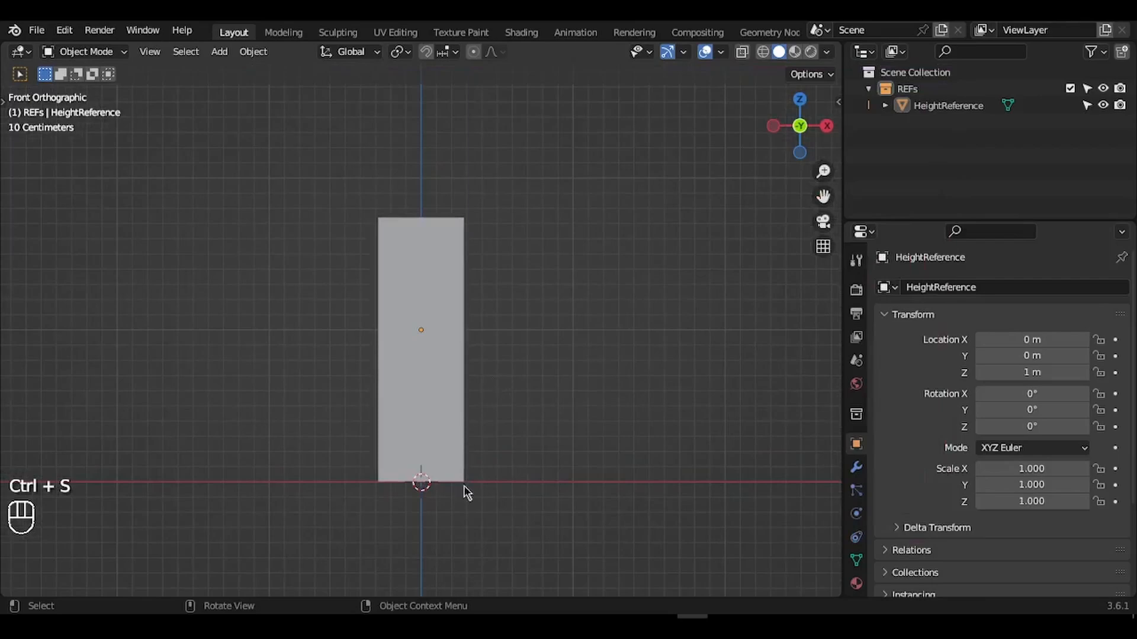
pyautogui.click(420, 615)
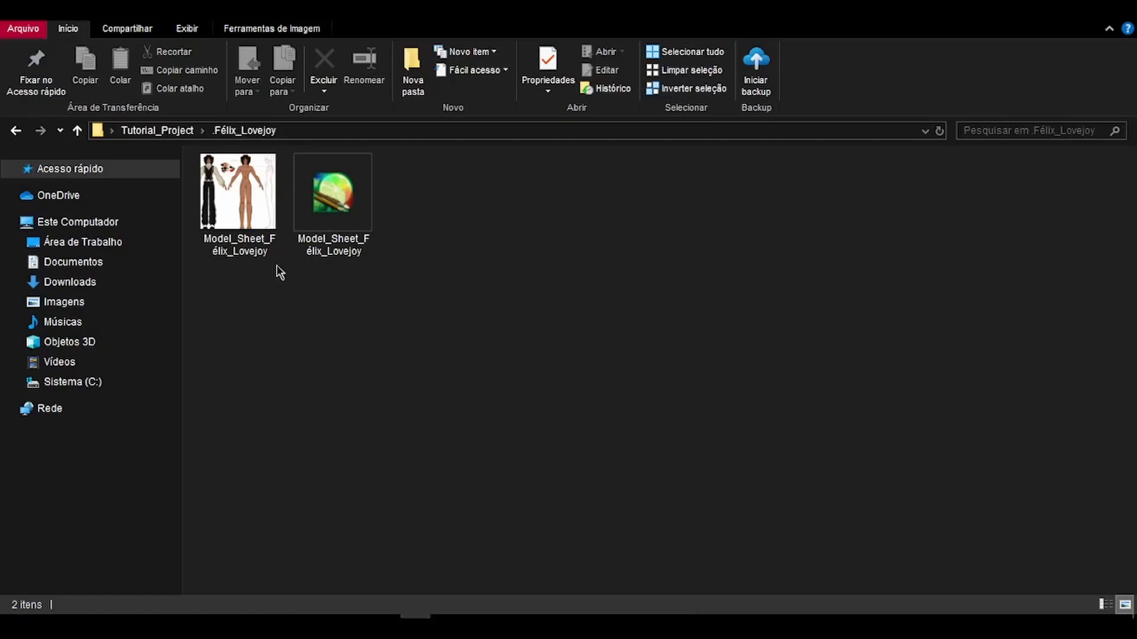
pyautogui.moveTo(234, 192); pyautogui.dragTo(632, 324)
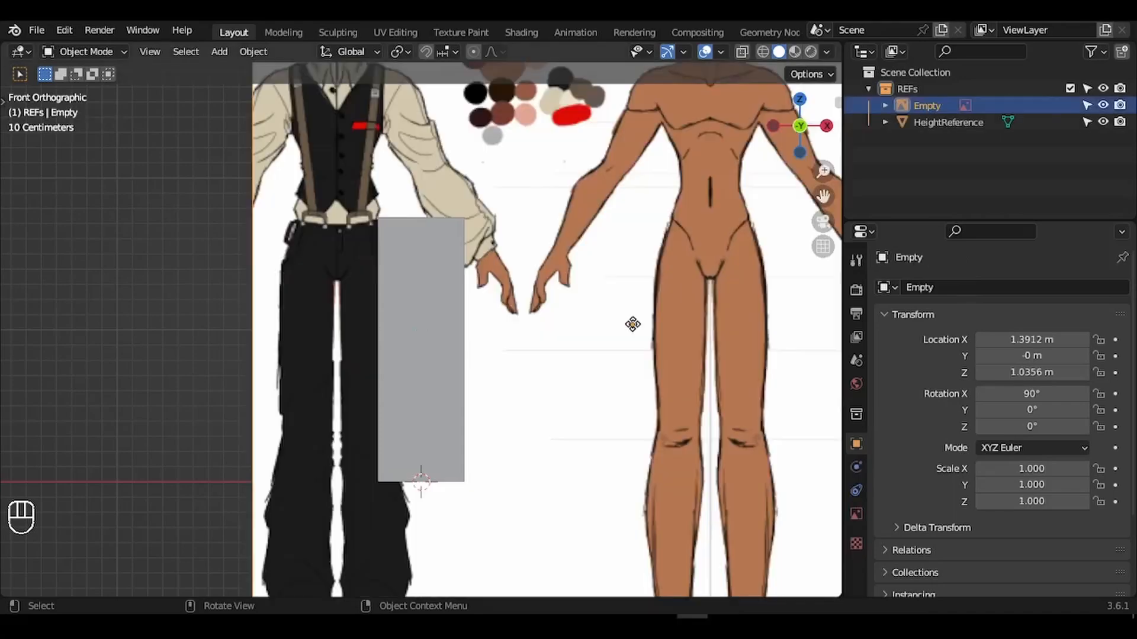
# Repeatedly shrink and reposition the model sheet until its scale is about 0.356.
pyautogui.press('s')
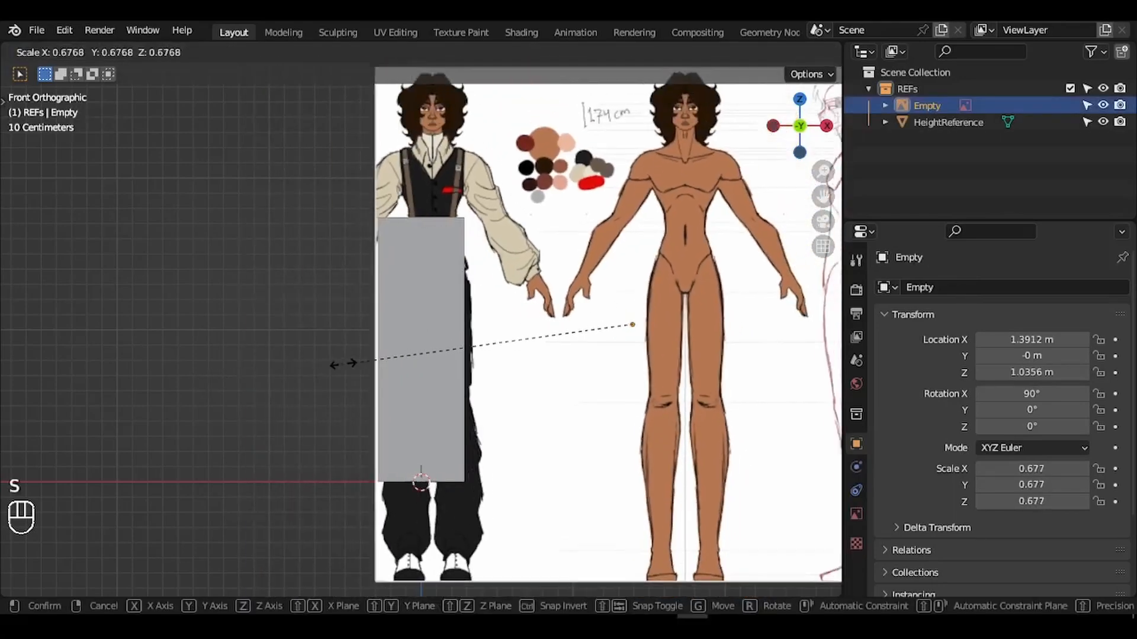
pyautogui.click(435, 353)
pyautogui.scroll(2, 435, 352)
pyautogui.press('s')
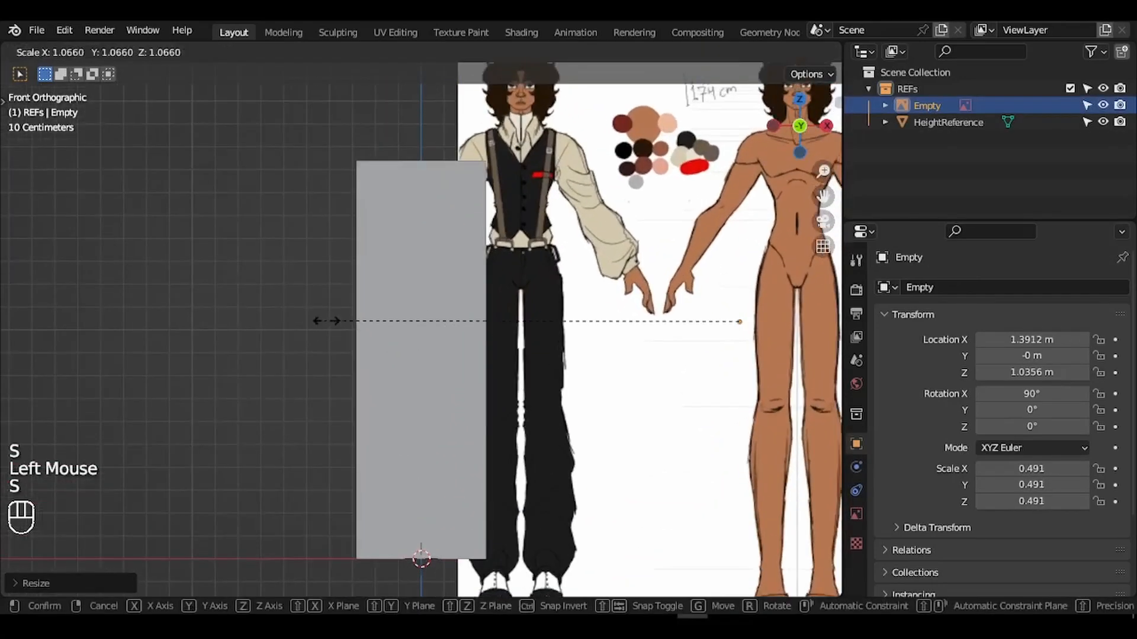
pyautogui.click(396, 315)
pyautogui.press('g')
pyautogui.click(185, 324)
pyautogui.press('s')
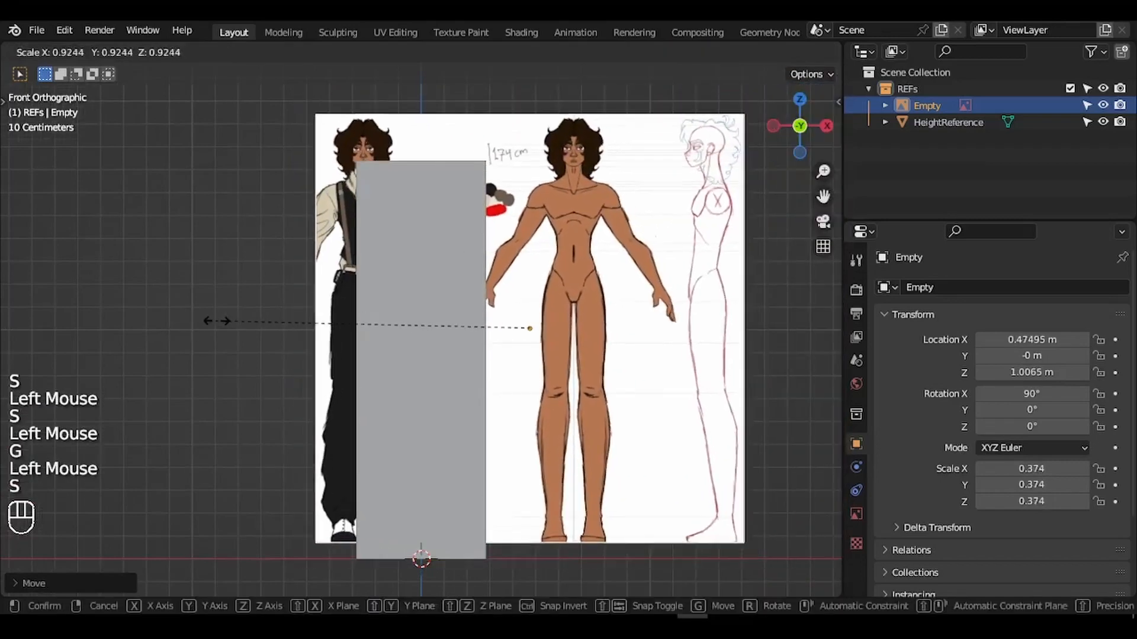
pyautogui.click(240, 315)
pyautogui.press('g')
pyautogui.click(196, 346)
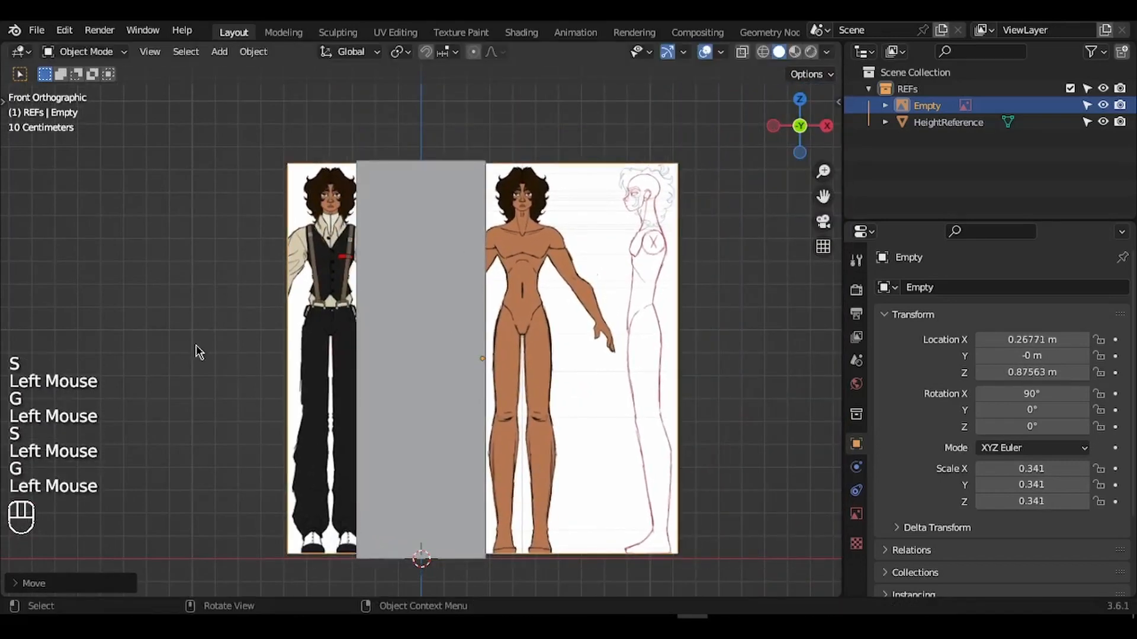
pyautogui.press('s')
pyautogui.click(184, 347)
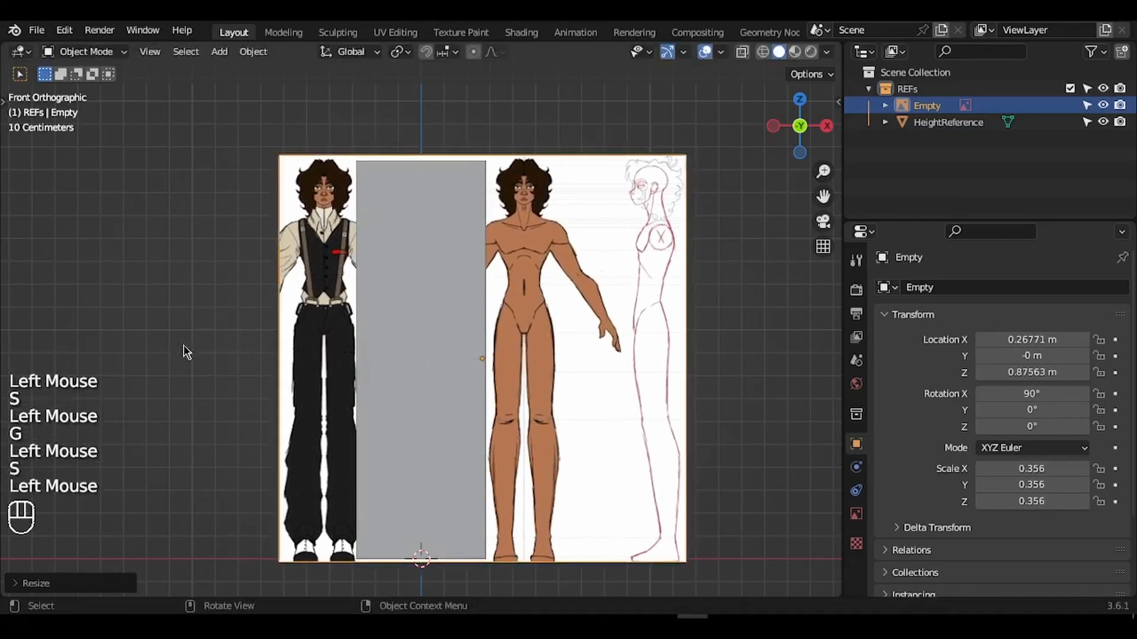
# Zoom in on the figures' feet and move the image so they rest on the ground line.
pyautogui.keyDown('ctrl'); pyautogui.moveTo(541, 386); pyautogui.dragTo(541, 344, button='middle'); pyautogui.keyUp('ctrl')
pyautogui.keyDown('shift'); pyautogui.moveTo(541, 386); pyautogui.dragTo(541, 221, button='middle'); pyautogui.keyUp('shift')
pyautogui.keyDown('shift'); pyautogui.moveTo(542, 386); pyautogui.dragTo(429, 349, button='middle'); pyautogui.keyUp('shift')
pyautogui.press('g')
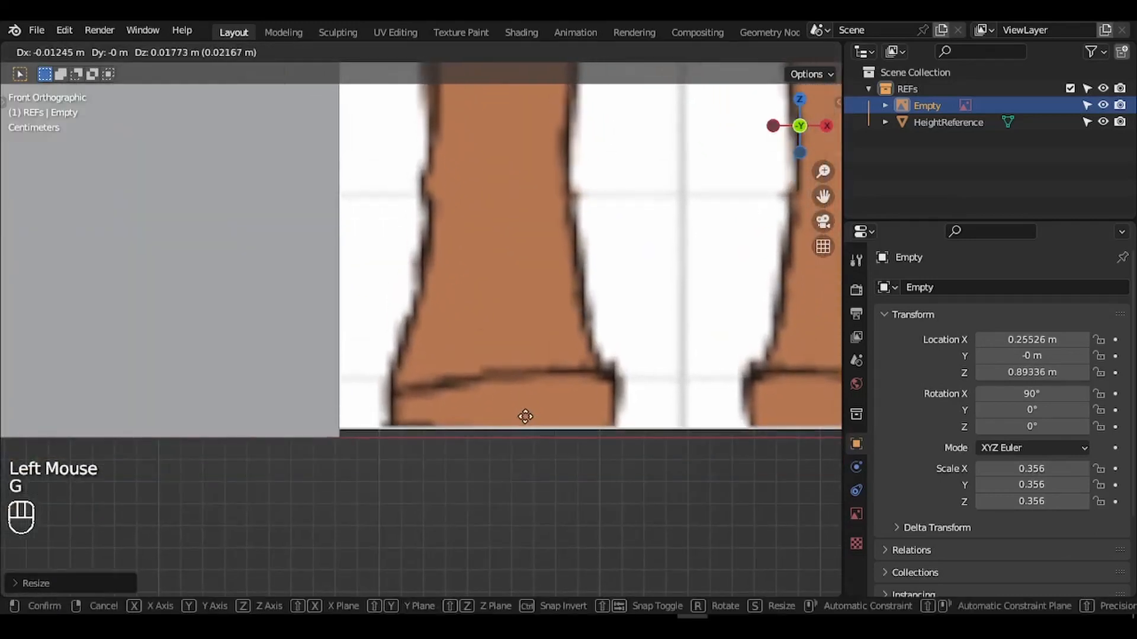
pyautogui.click(525, 422)
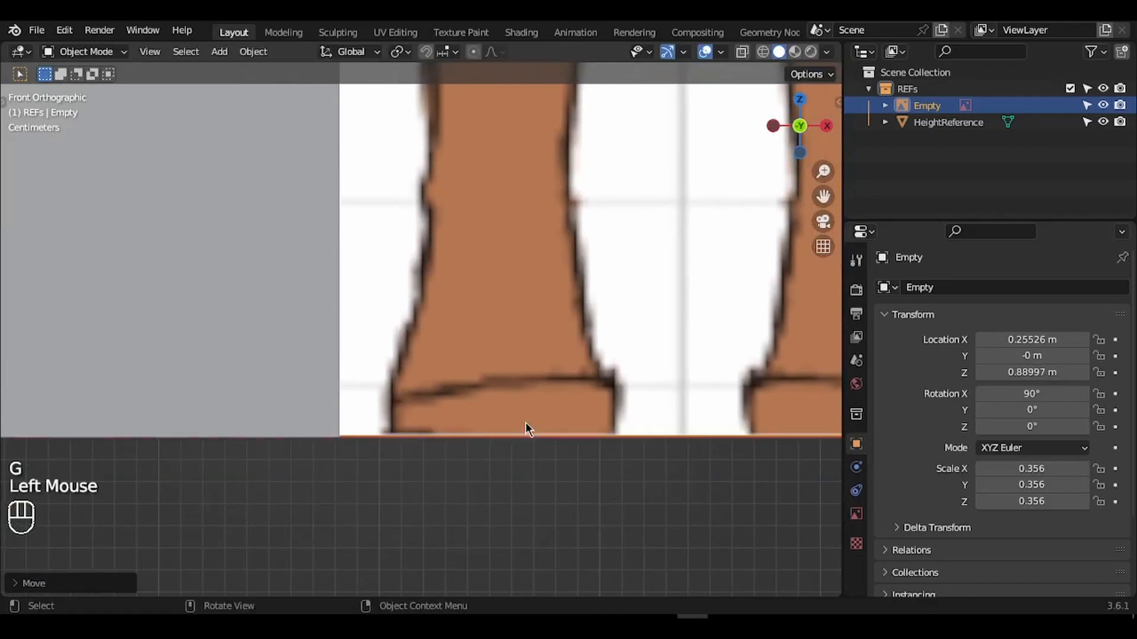
pyautogui.keyDown('shift'); pyautogui.scroll(15, 525, 422); pyautogui.keyUp('shift')
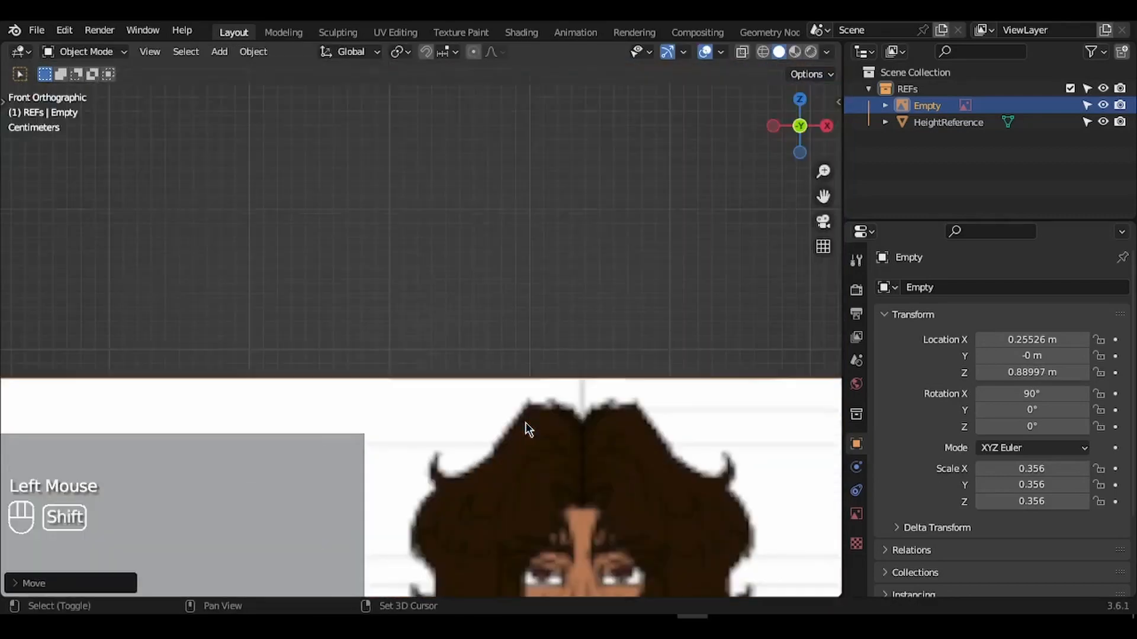
pyautogui.keyDown('shift'); pyautogui.scroll(3, 524, 421); pyautogui.keyUp('shift')
pyautogui.keyDown('ctrl'); pyautogui.scroll(2, 524, 421); pyautogui.keyUp('ctrl')
pyautogui.moveTo(524, 422); pyautogui.dragTo(736, 368, button='middle')
pyautogui.press('g')
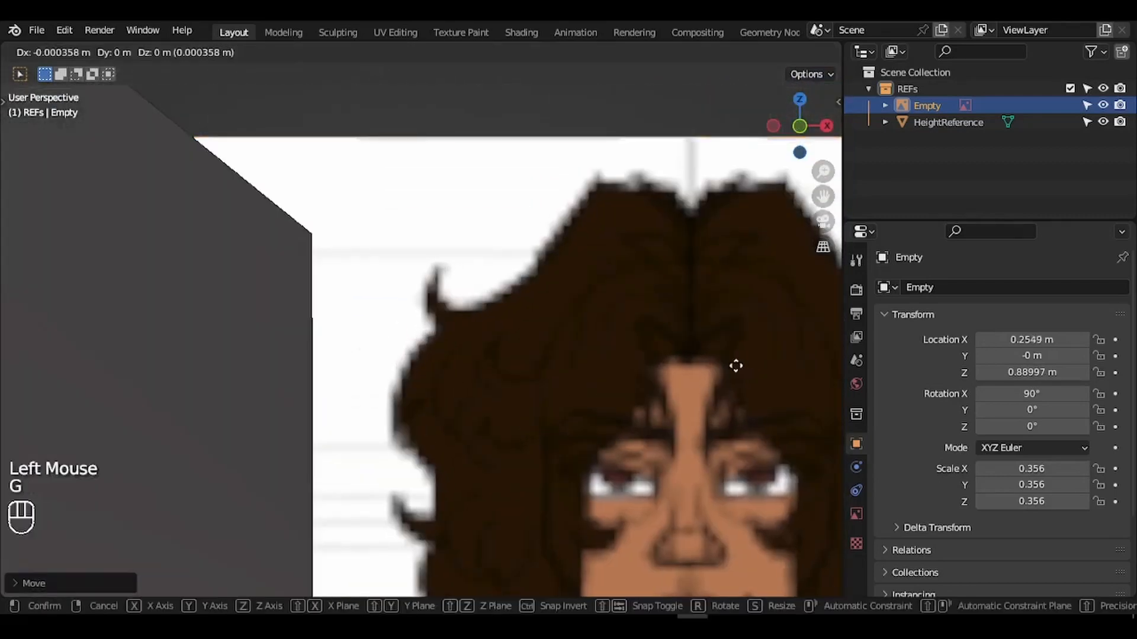
pyautogui.press('Escape')
pyautogui.press('KP_1')
# Shift the model sheet along X and fine-tune its scale to 0.359.
pyautogui.press('g')
pyautogui.press('x')
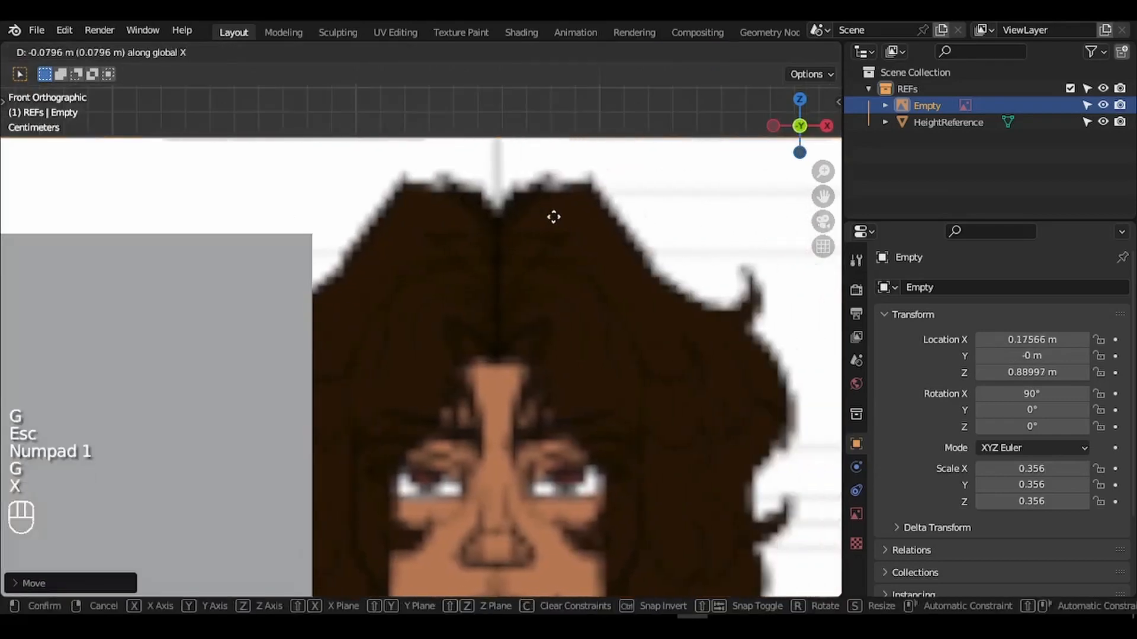
pyautogui.click(488, 200)
pyautogui.press('g')
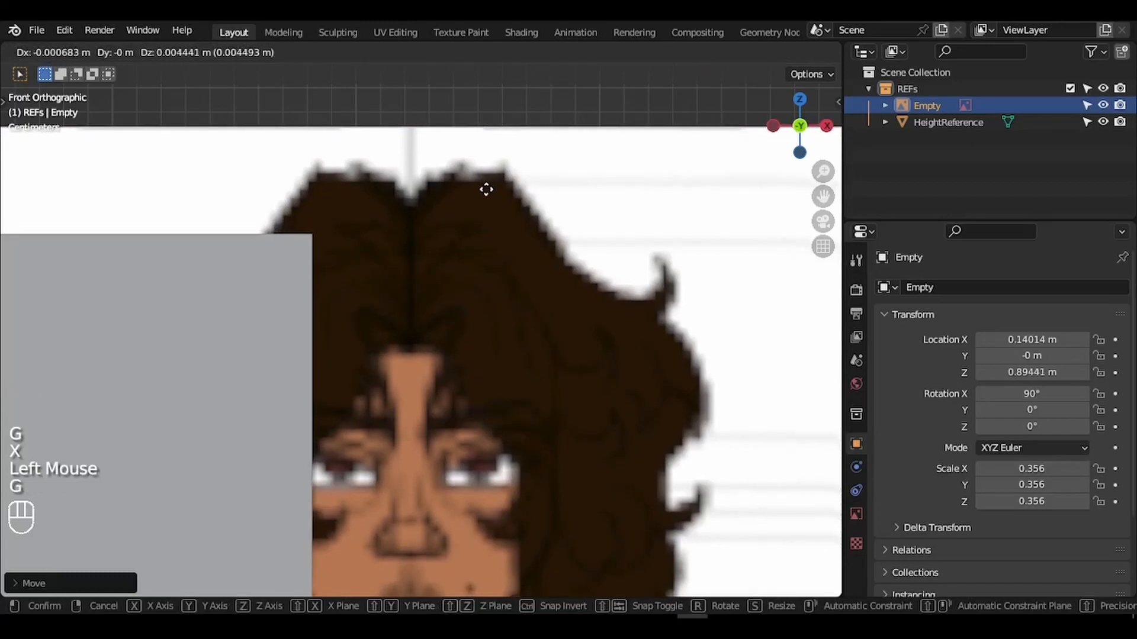
pyautogui.click(486, 189)
pyautogui.press('s')
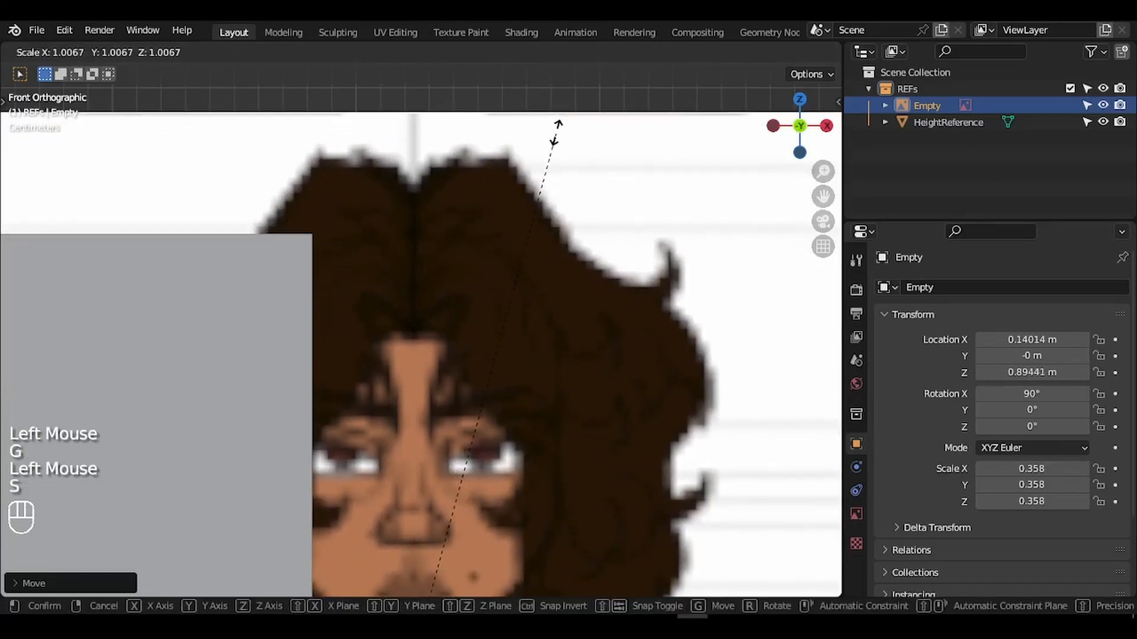
pyautogui.click(556, 125)
pyautogui.scroll(-10, 558, 135)
pyautogui.keyDown('shift'); pyautogui.scroll(-3, 558, 135); pyautogui.keyUp('shift')
pyautogui.keyDown('ctrl'); pyautogui.hscroll(5, 559, 135); pyautogui.keyUp('ctrl')
pyautogui.keyDown('shift'); pyautogui.scroll(-3, 560, 137); pyautogui.keyUp('shift')
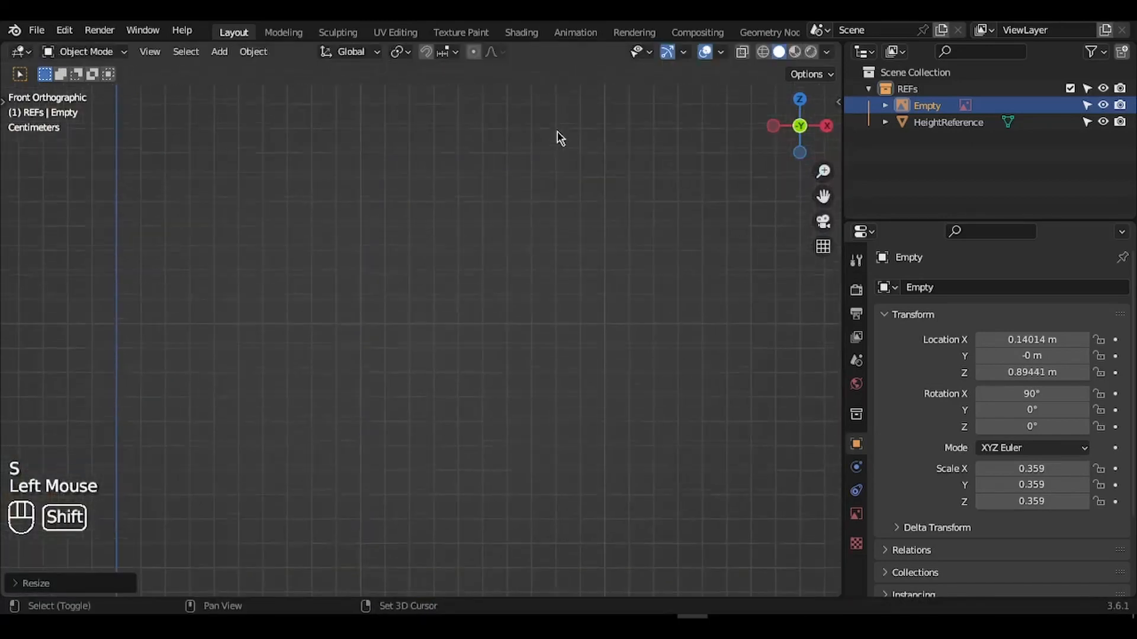
pyautogui.press('KP_Decimal')
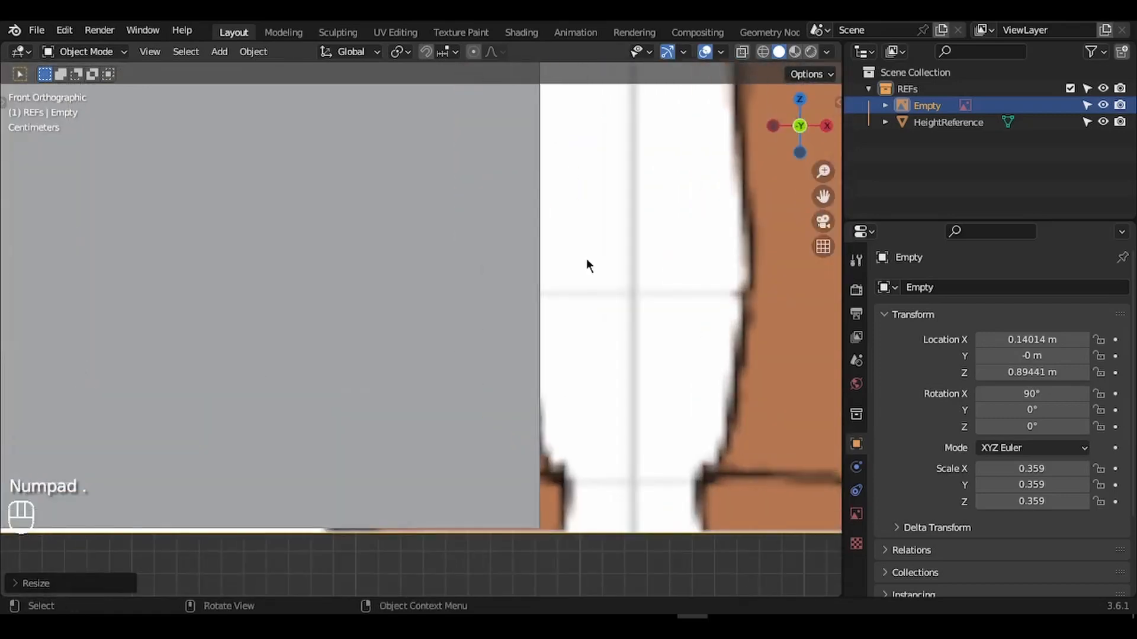
# Nudge the model sheet into its final position against the height box.
pyautogui.press('g')
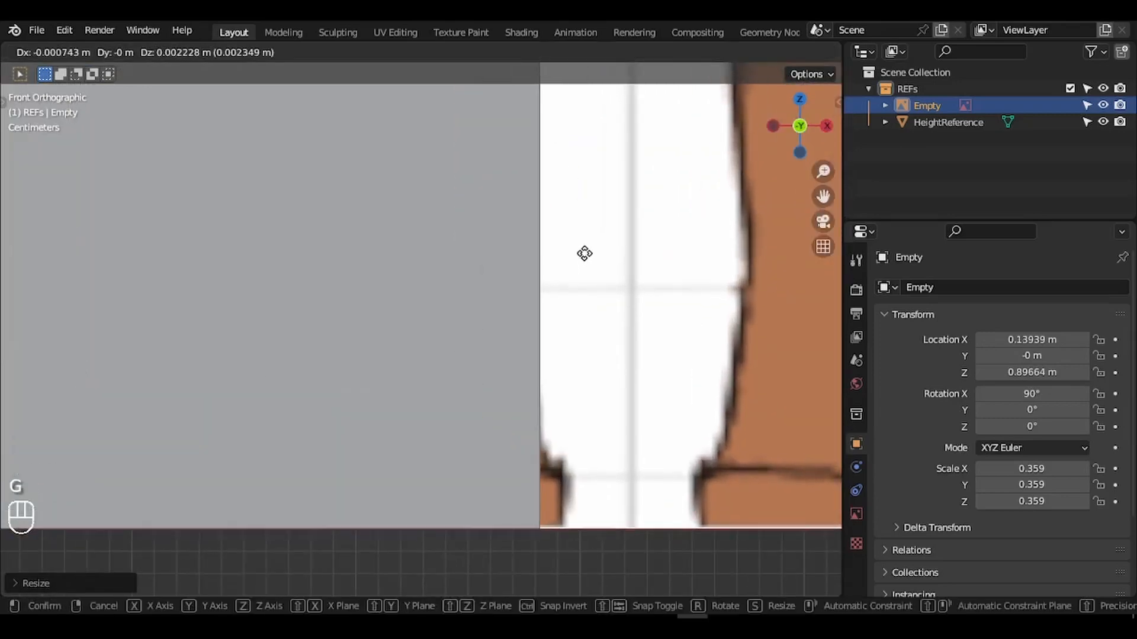
pyautogui.click(584, 253)
pyautogui.keyDown('ctrl'); pyautogui.scroll(-6, 585, 257); pyautogui.keyUp('ctrl')
pyautogui.keyDown('shift'); pyautogui.scroll(4, 585, 257); pyautogui.keyUp('shift')
pyautogui.keyDown('ctrl'); pyautogui.scroll(-4, 585, 257); pyautogui.keyUp('ctrl')
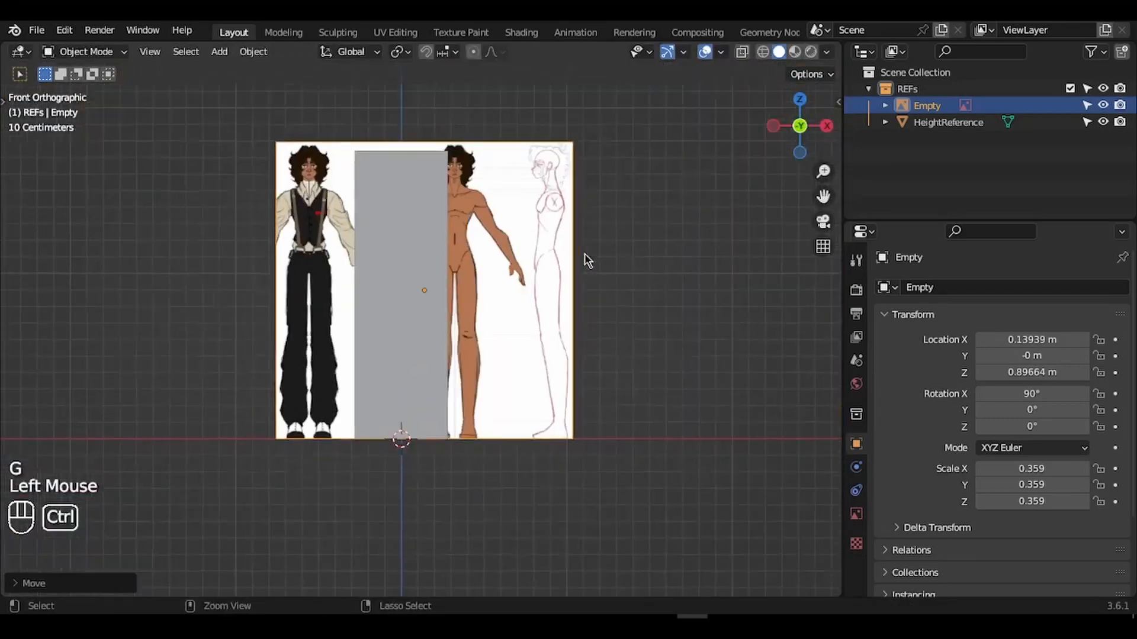
pyautogui.keyDown('ctrl'); pyautogui.scroll(-1, 584, 254); pyautogui.keyUp('ctrl')
pyautogui.keyDown('shift'); pyautogui.scroll(3, 584, 257); pyautogui.keyUp('shift')
pyautogui.keyDown('ctrl'); pyautogui.scroll(4, 584, 257); pyautogui.keyUp('ctrl')
pyautogui.hscroll(-5, 584, 257)
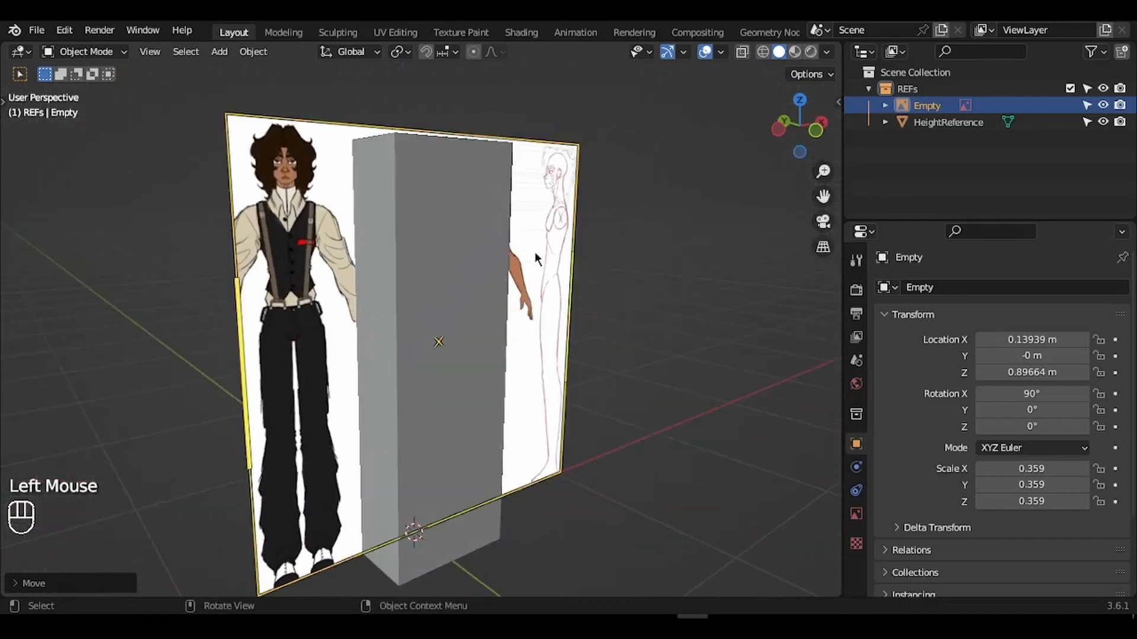
pyautogui.scroll(4, 535, 252)
# Hide the HeightReference box and reselect the model sheet in front view.
pyautogui.click(466, 253)
pyautogui.press('h')
pyautogui.hotkey('ctrl', 'z')
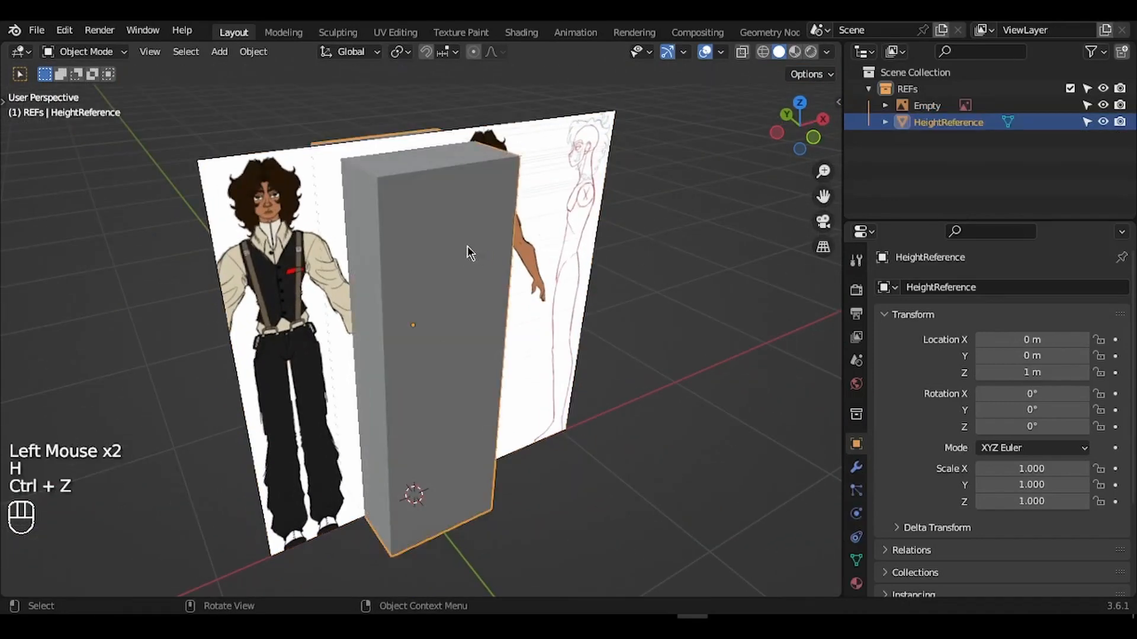
pyautogui.press('h')
pyautogui.keyDown('ctrl'); pyautogui.scroll(-3, 524, 254); pyautogui.keyUp('ctrl')
pyautogui.hscroll(3, 524, 253)
pyautogui.click(617, 256)
pyautogui.press('KP_1')
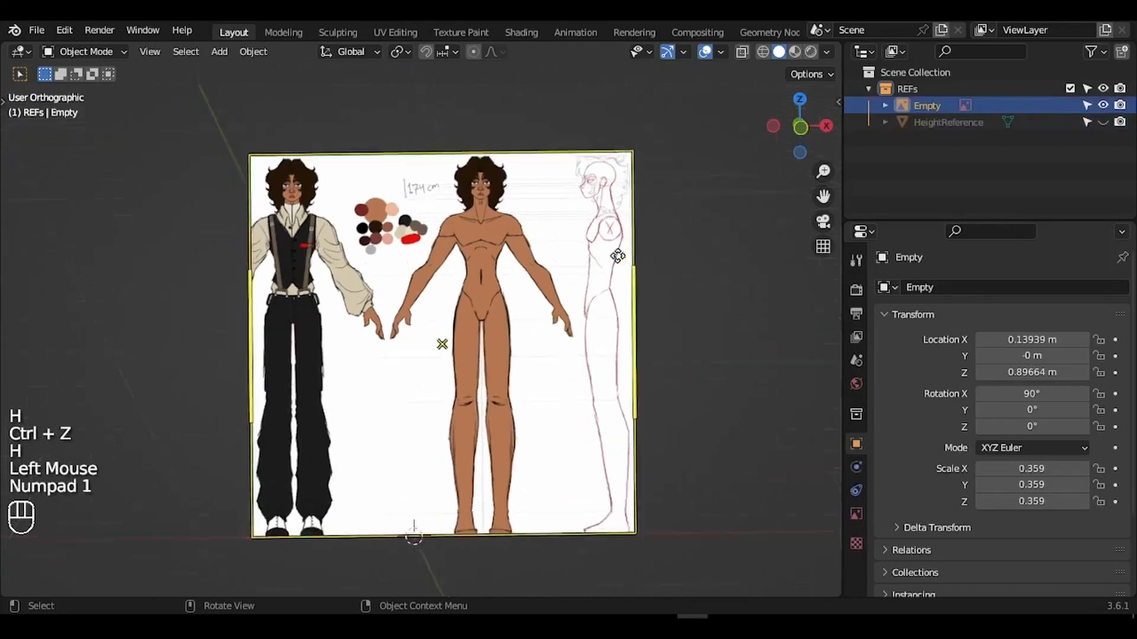
# Slide the model sheet left along X for a rough alignment.
pyautogui.keyDown('ctrl'); pyautogui.scroll(3, 617, 256); pyautogui.keyUp('ctrl')
pyautogui.keyDown('shift'); pyautogui.scroll(4, 616, 256); pyautogui.keyUp('shift')
pyautogui.keyDown('ctrl'); pyautogui.scroll(6, 617, 256); pyautogui.keyUp('ctrl')
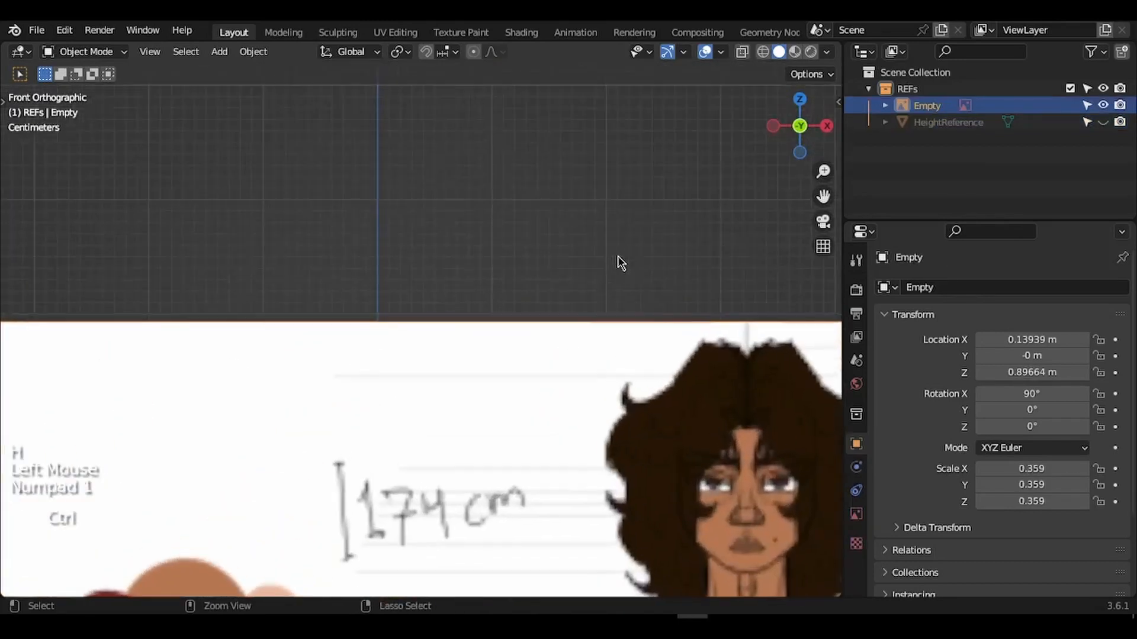
pyautogui.keyDown('ctrl'); pyautogui.scroll(3, 617, 255); pyautogui.keyUp('ctrl')
pyautogui.keyDown('ctrl'); pyautogui.scroll(-1, 617, 256); pyautogui.keyUp('ctrl')
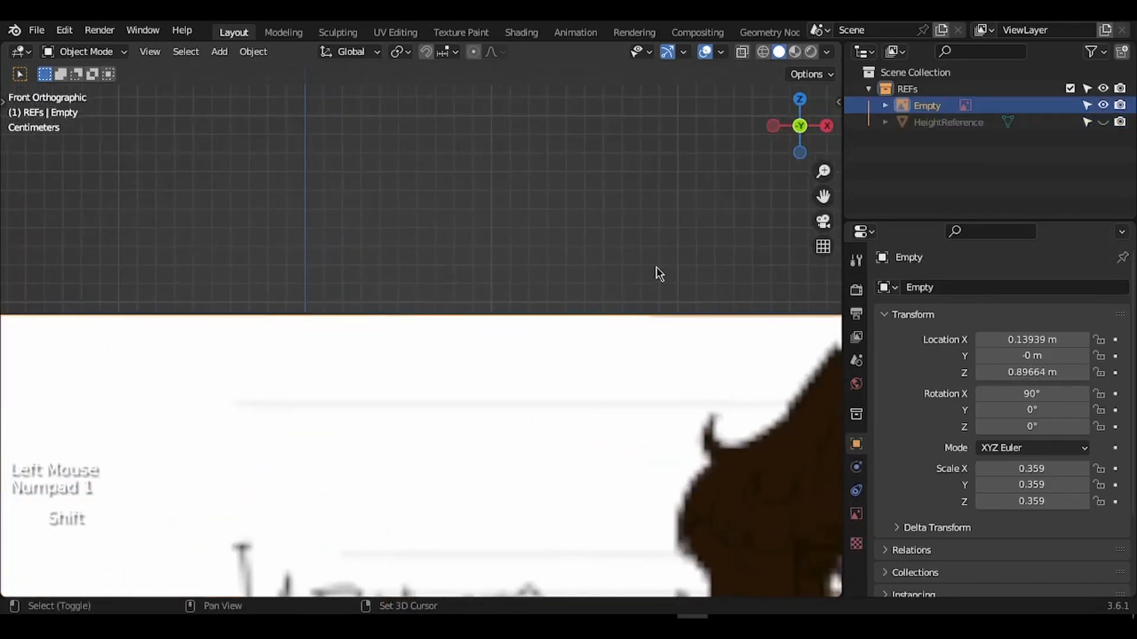
pyautogui.press('g')
pyautogui.press('x')
pyautogui.click(213, 359)
# Refine the X position to -0.18315 m, centring the front figure's head on the axis.
pyautogui.keyDown('ctrl'); pyautogui.scroll(3, 213, 359); pyautogui.keyUp('ctrl')
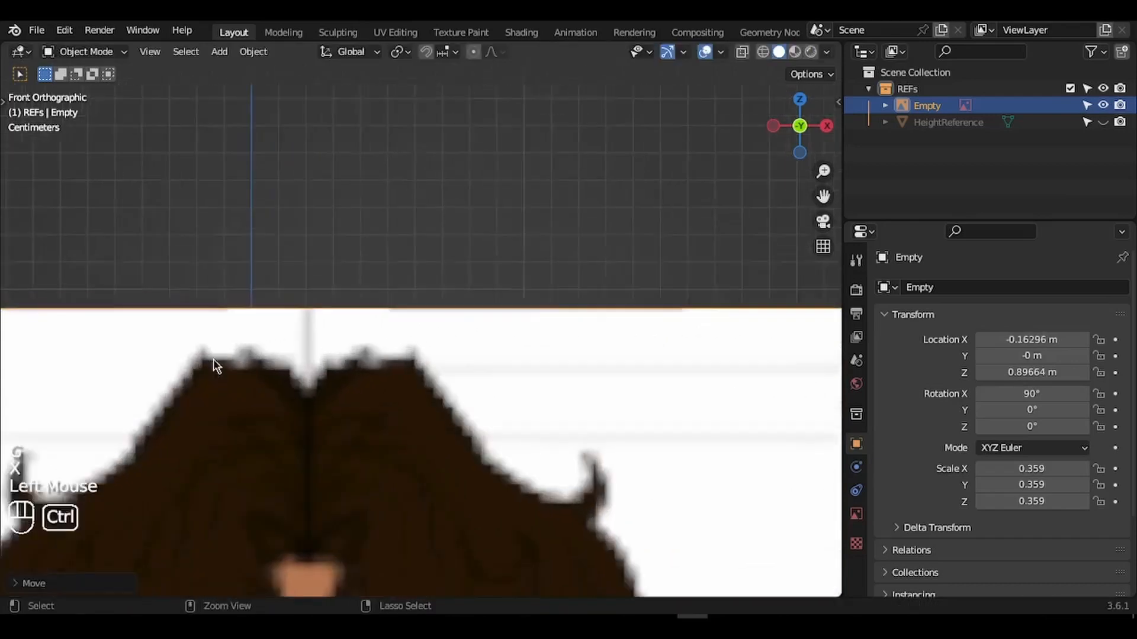
pyautogui.keyDown('shift'); pyautogui.hscroll(-3, 213, 359); pyautogui.keyUp('shift')
pyautogui.keyDown('ctrl'); pyautogui.scroll(2, 213, 359); pyautogui.keyUp('ctrl')
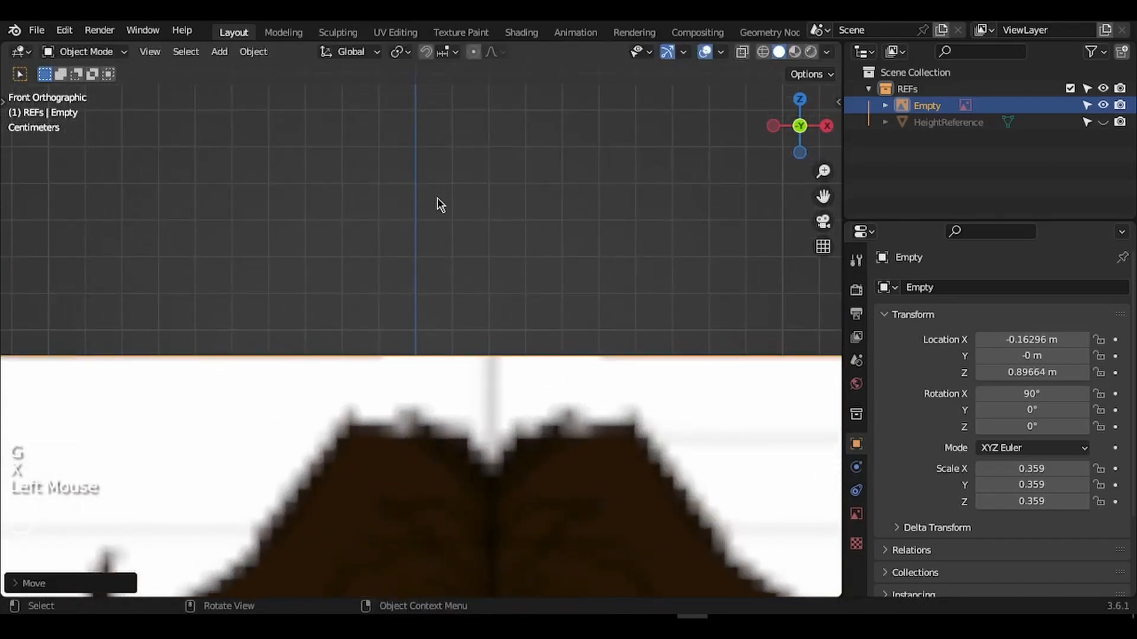
pyautogui.keyDown('shift'); pyautogui.scroll(3, 438, 198); pyautogui.keyUp('shift')
pyautogui.keyDown('shift'); pyautogui.scroll(-6, 436, 327); pyautogui.keyUp('shift')
pyautogui.keyDown('ctrl'); pyautogui.scroll(-3, 436, 327); pyautogui.keyUp('ctrl')
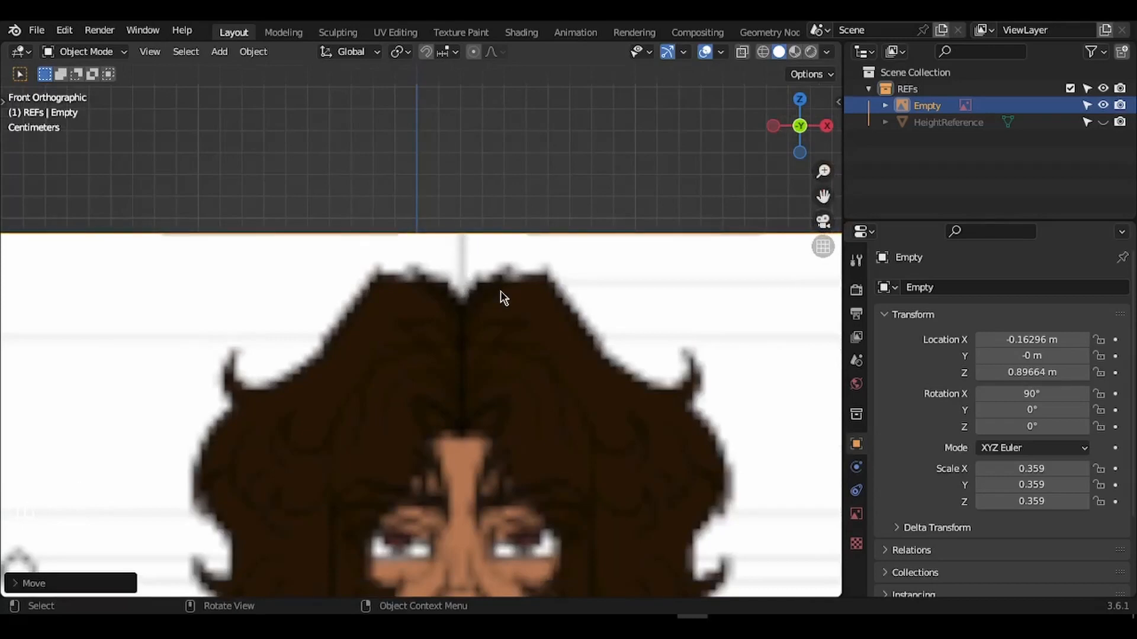
pyautogui.press('g')
pyautogui.press('x')
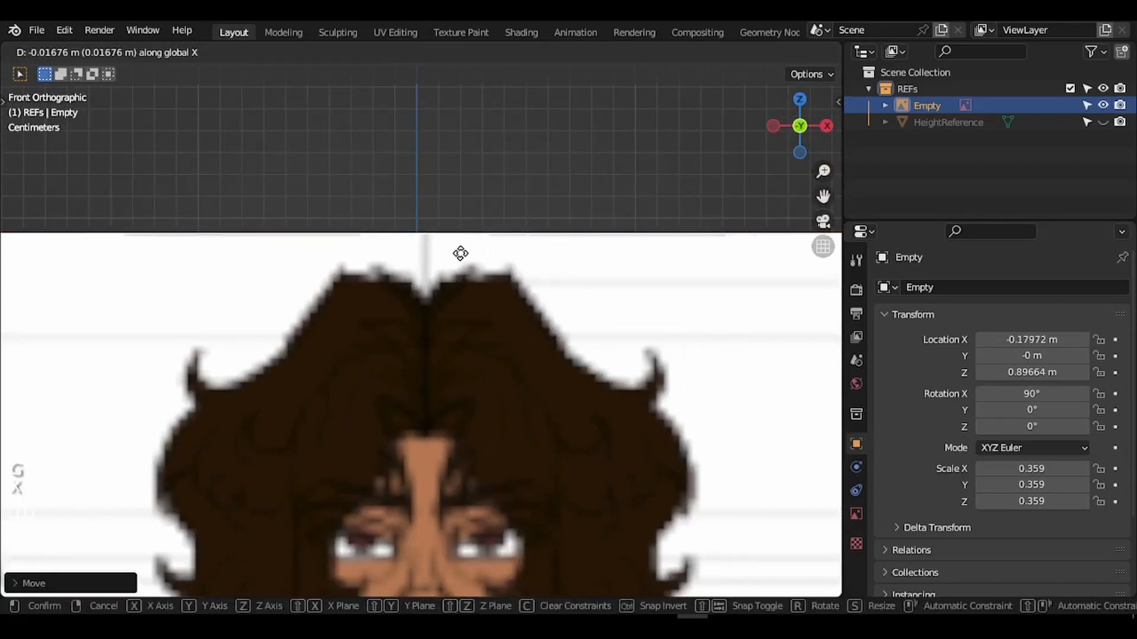
pyautogui.click(453, 253)
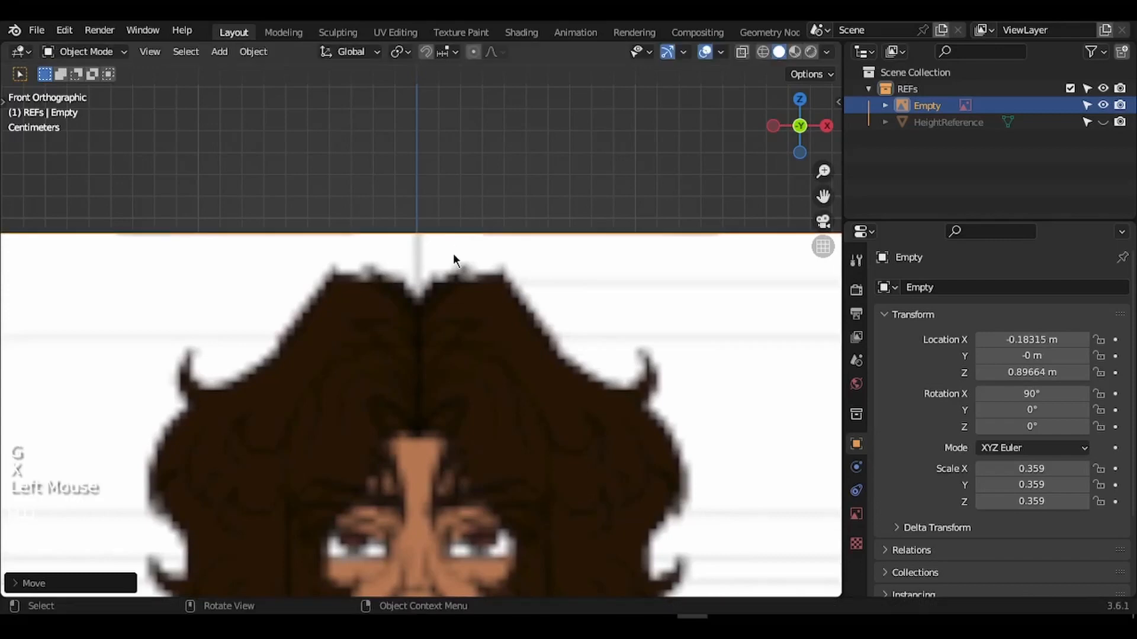
# Frame the model sheet and orbit to view it in perspective.
pyautogui.press('KP_Decimal')
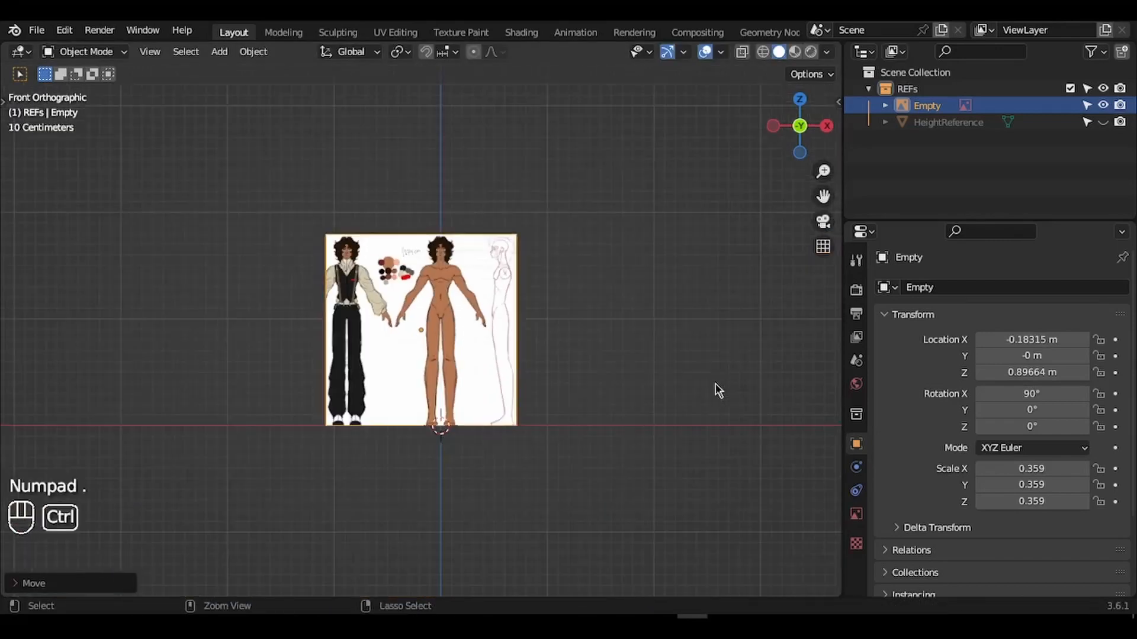
pyautogui.keyDown('ctrl'); pyautogui.moveTo(715, 391); pyautogui.dragTo(706, 429, button='middle'); pyautogui.keyUp('ctrl')
pyautogui.moveTo(716, 391); pyautogui.dragTo(718, 391, button='middle')
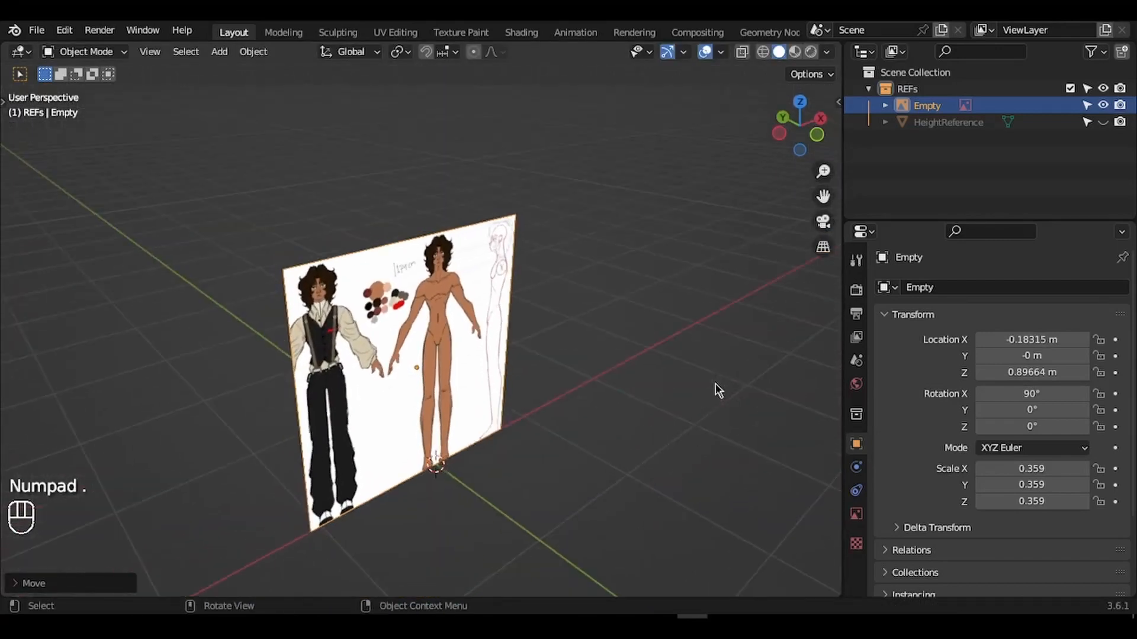
# Rename the reference image object to ModelSheetFront.
pyautogui.press('F2')
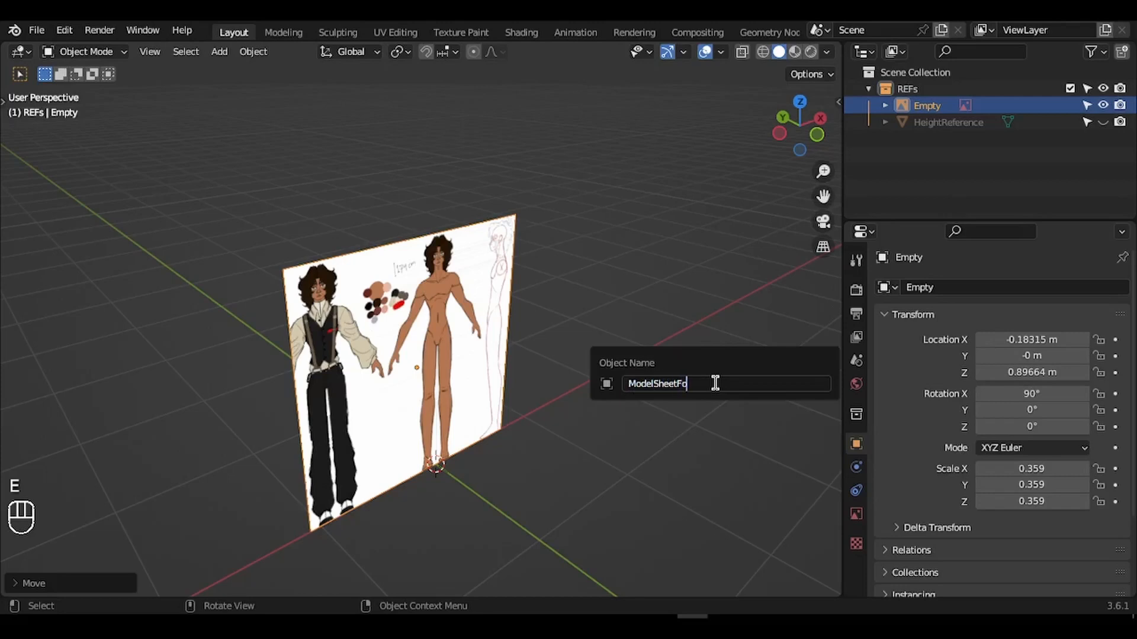
pyautogui.press('BackSpace')
pyautogui.press('BackSpace')
pyautogui.write('Front')
pyautogui.press('Return')
# Move ModelSheetFront into the REFs collection and view it from the front.
pyautogui.press('m')
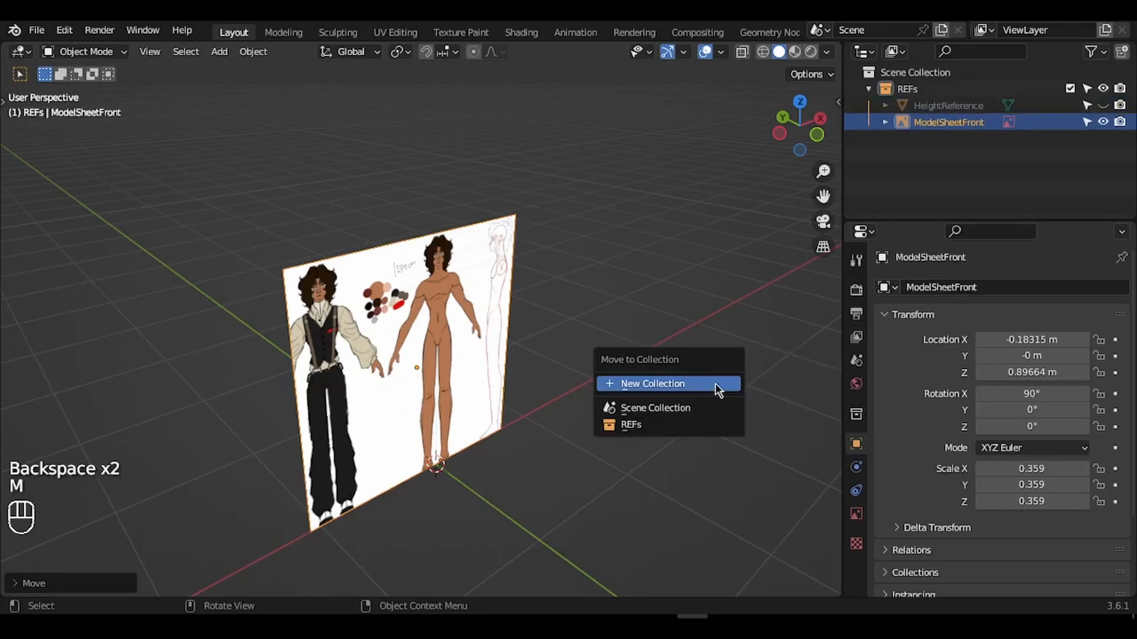
pyautogui.click(630, 422)
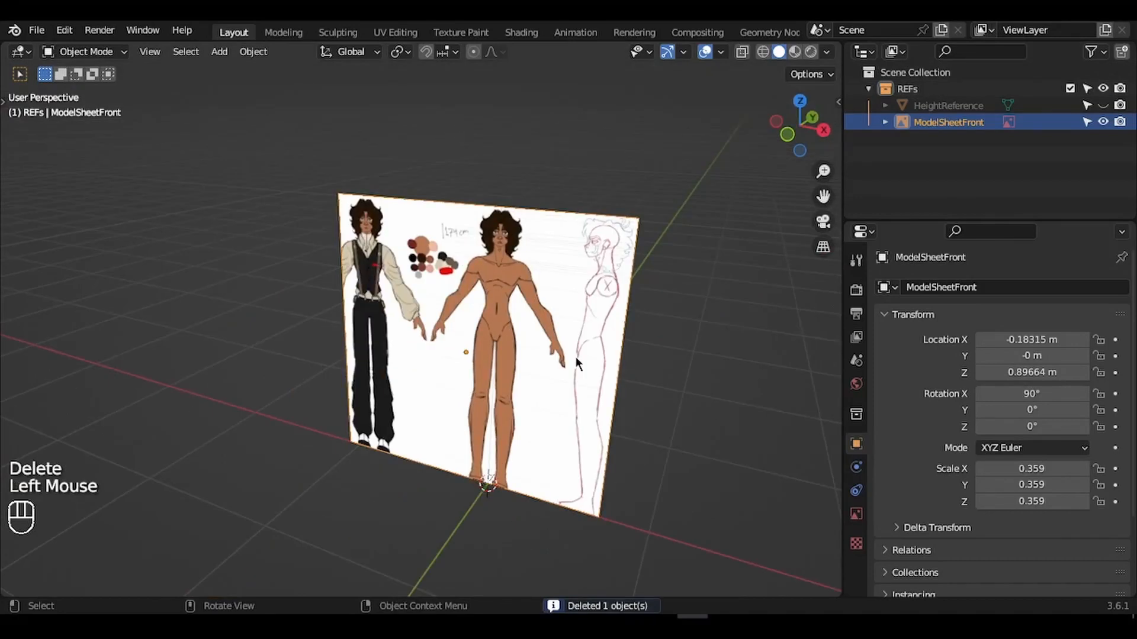
pyautogui.moveTo(577, 359); pyautogui.dragTo(655, 325, button='middle')
pyautogui.press('KP_1')
# Duplicate the model sheet, slide the copy along Y, and rotate it 90° about Z.
pyautogui.hotkey('shift', 'd')
pyautogui.press('y')
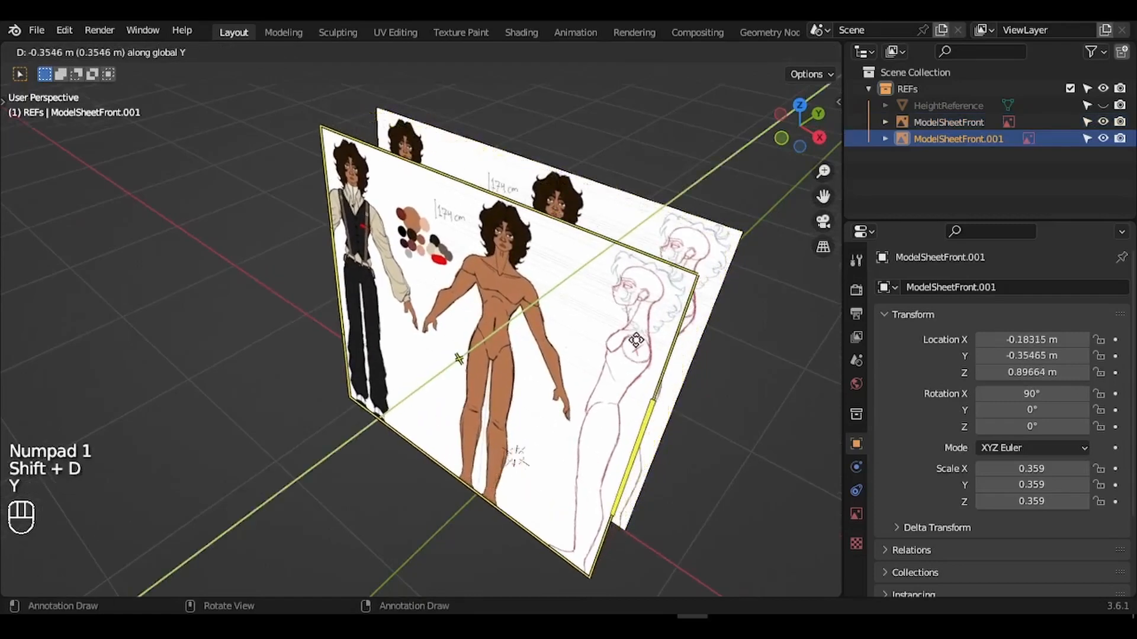
pyautogui.click(602, 354)
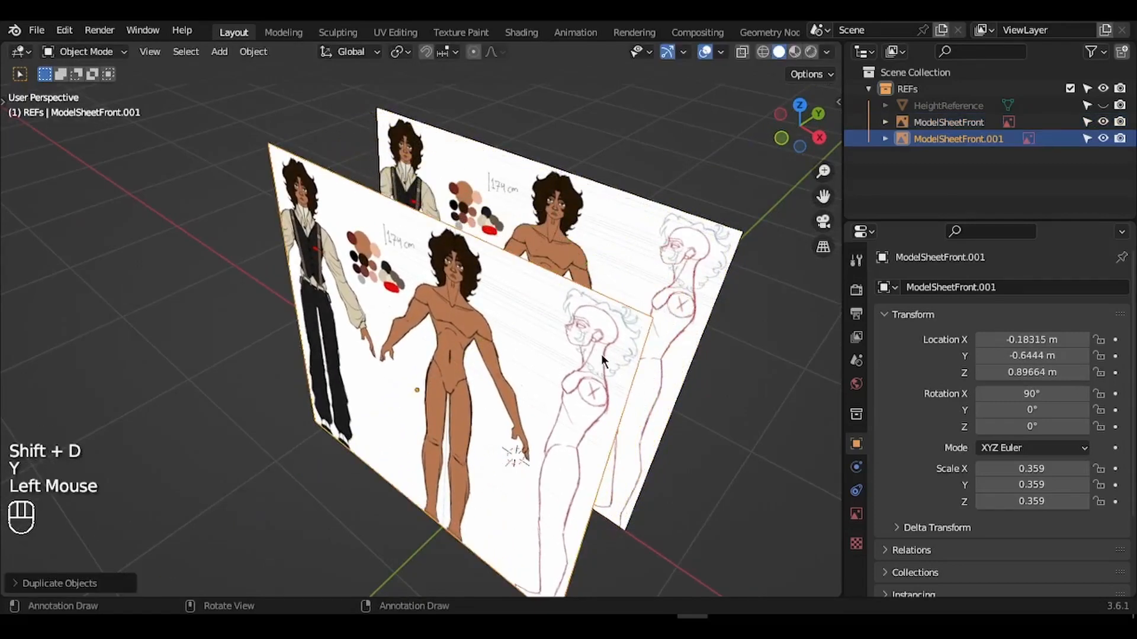
pyautogui.press('r')
pyautogui.press('z')
pyautogui.press('9')
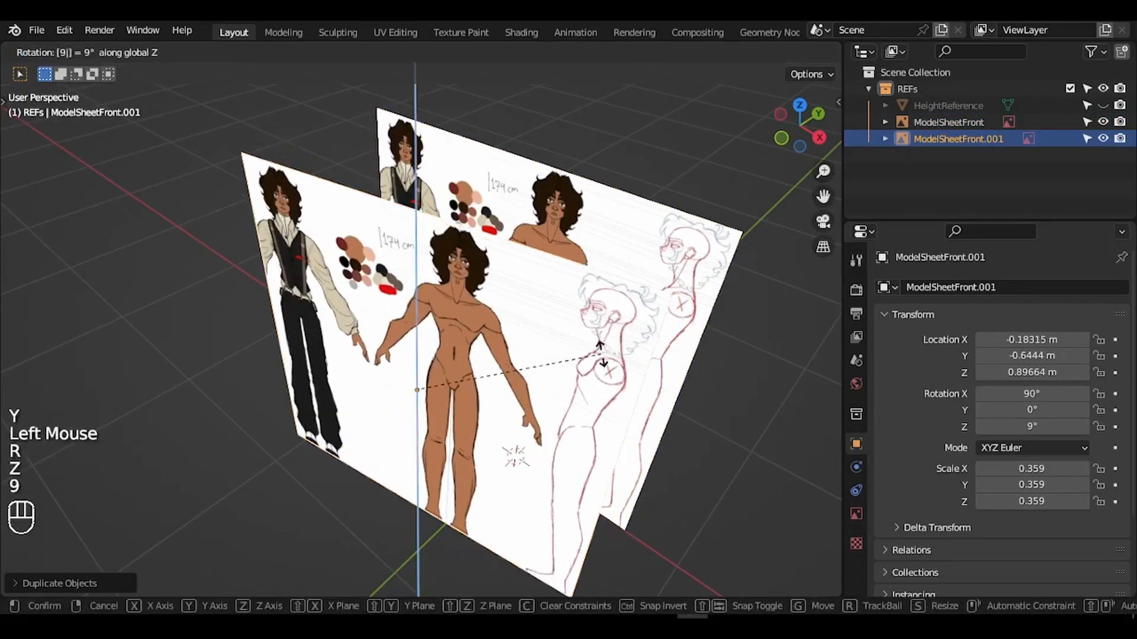
pyautogui.press('0')
pyautogui.press('Return')
# In Right view, slide the copied sheet along Y to about -0.915 m.
pyautogui.press('KP_3')
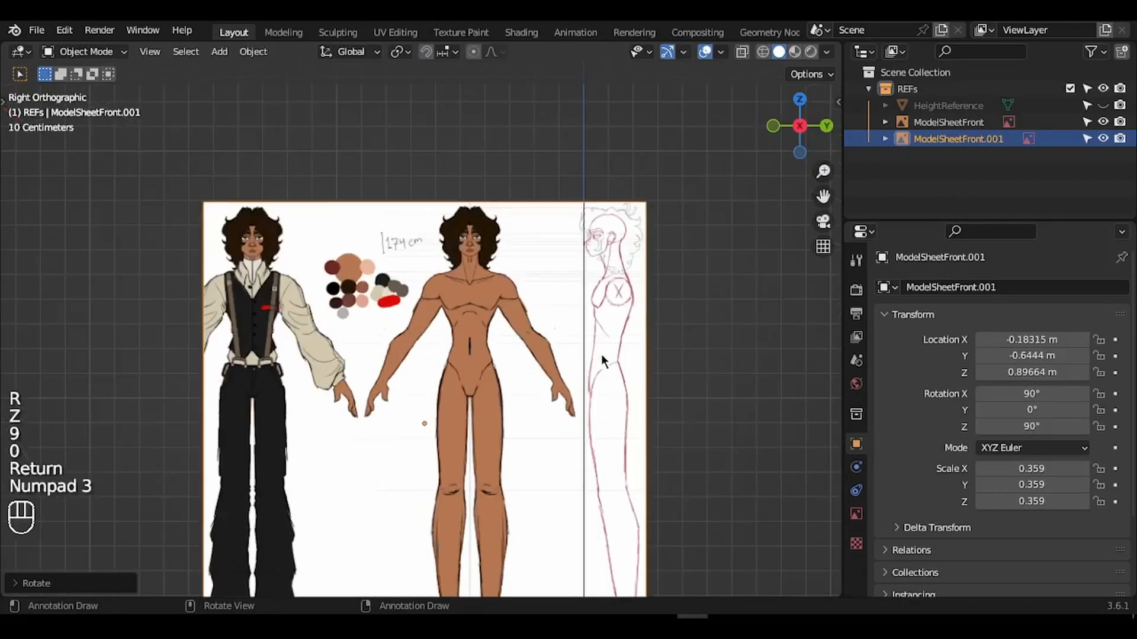
pyautogui.press('g')
pyautogui.press('y')
pyautogui.click(529, 353)
pyautogui.keyDown('ctrl'); pyautogui.scroll(5, 529, 353); pyautogui.keyUp('ctrl')
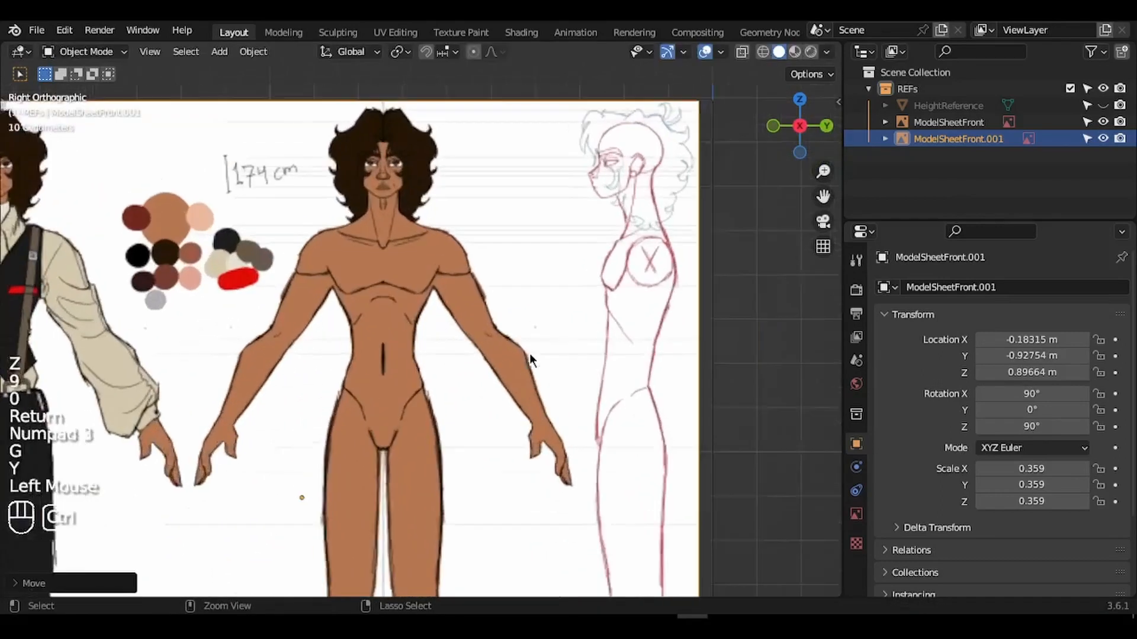
pyautogui.keyDown('shift'); pyautogui.hscroll(5, 529, 353); pyautogui.keyUp('shift')
pyautogui.keyDown('shift'); pyautogui.scroll(3, 529, 353); pyautogui.keyUp('shift')
pyautogui.keyDown('ctrl'); pyautogui.scroll(1, 530, 353); pyautogui.keyUp('ctrl')
pyautogui.press('g')
pyautogui.press('y')
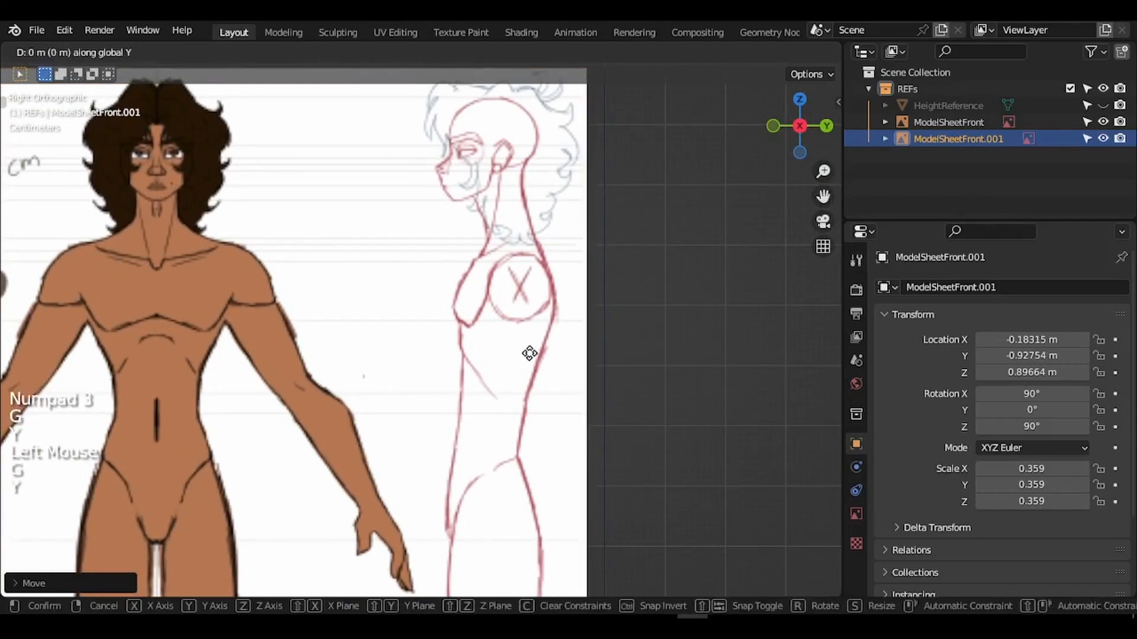
pyautogui.click(538, 354)
pyautogui.moveTo(538, 355); pyautogui.dragTo(537, 354, button='middle')
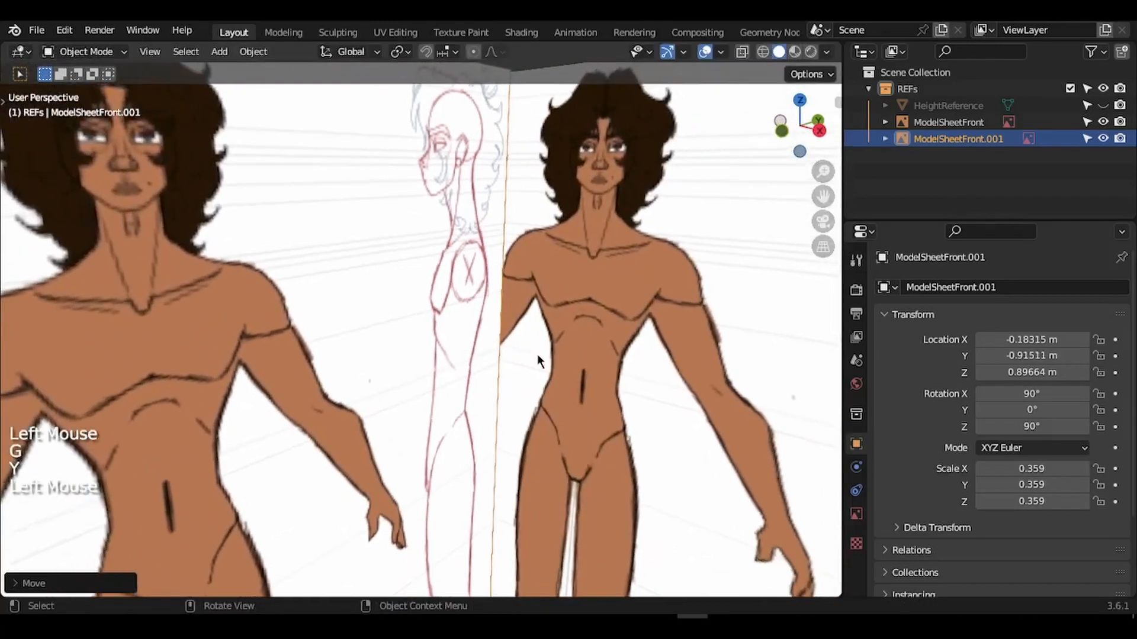
# In Front view, move the side sheet along X to -0.4318 m beside the front sheet.
pyautogui.press('KP_1')
pyautogui.press('g')
pyautogui.press('x')
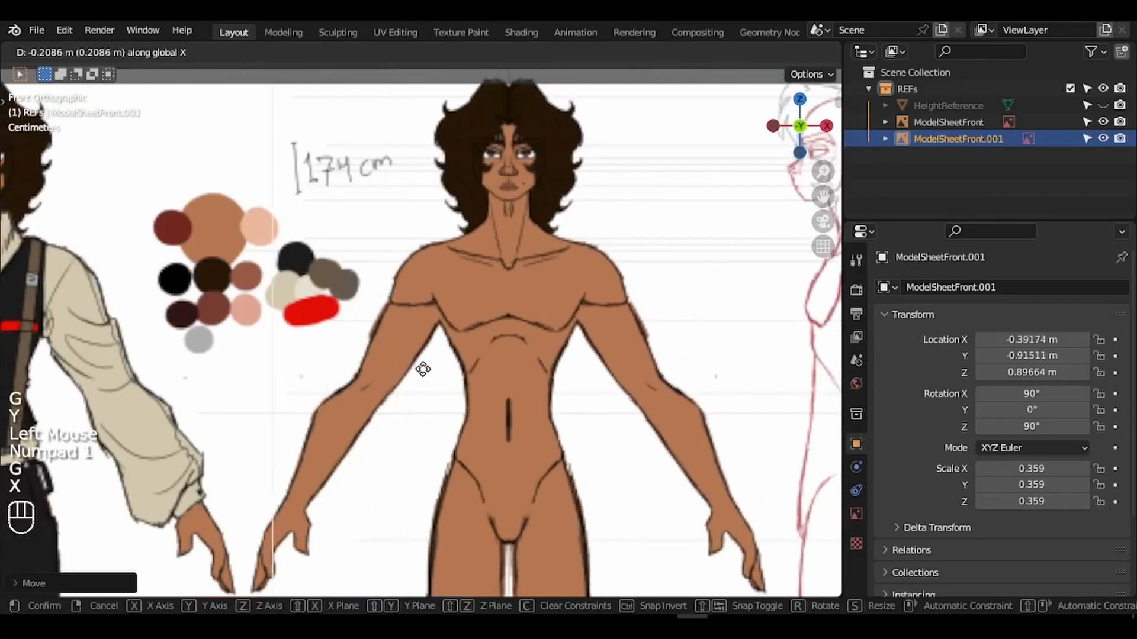
pyautogui.click(404, 369)
pyautogui.moveTo(404, 368); pyautogui.dragTo(403, 369, button='middle')
pyautogui.keyDown('shift'); pyautogui.moveTo(404, 369); pyautogui.dragTo(418, 314, button='middle'); pyautogui.keyUp('shift')
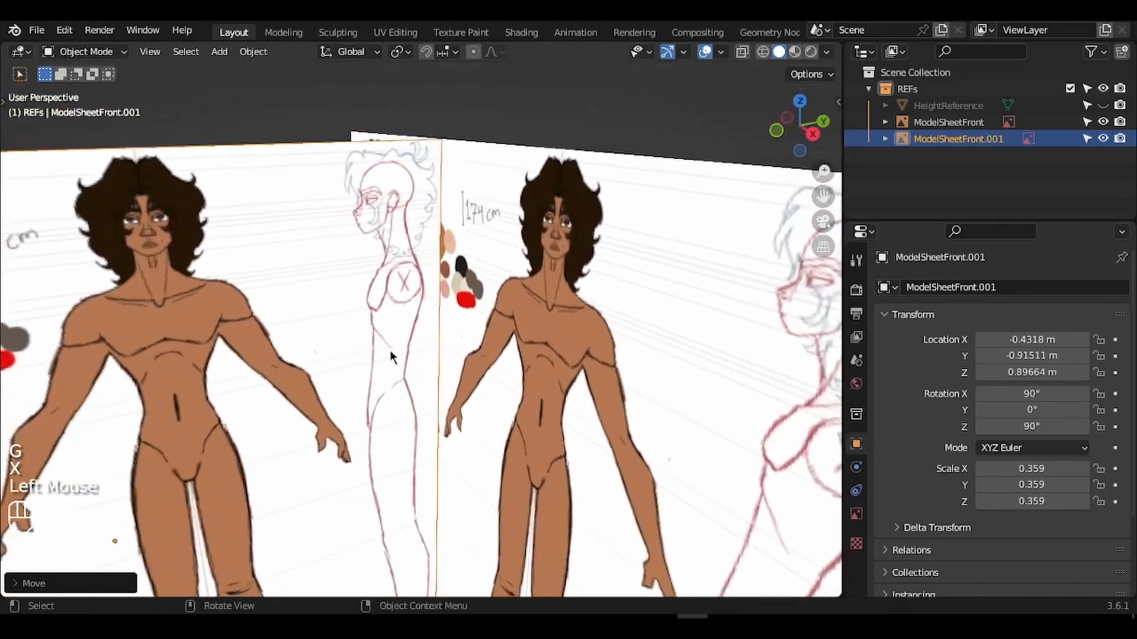
pyautogui.keyDown('ctrl'); pyautogui.moveTo(548, 327); pyautogui.dragTo(548, 327, button='middle'); pyautogui.keyUp('ctrl')
pyautogui.press('KP_1')
pyautogui.press('KP_3')
pyautogui.press('KP_1')
pyautogui.press('F2')
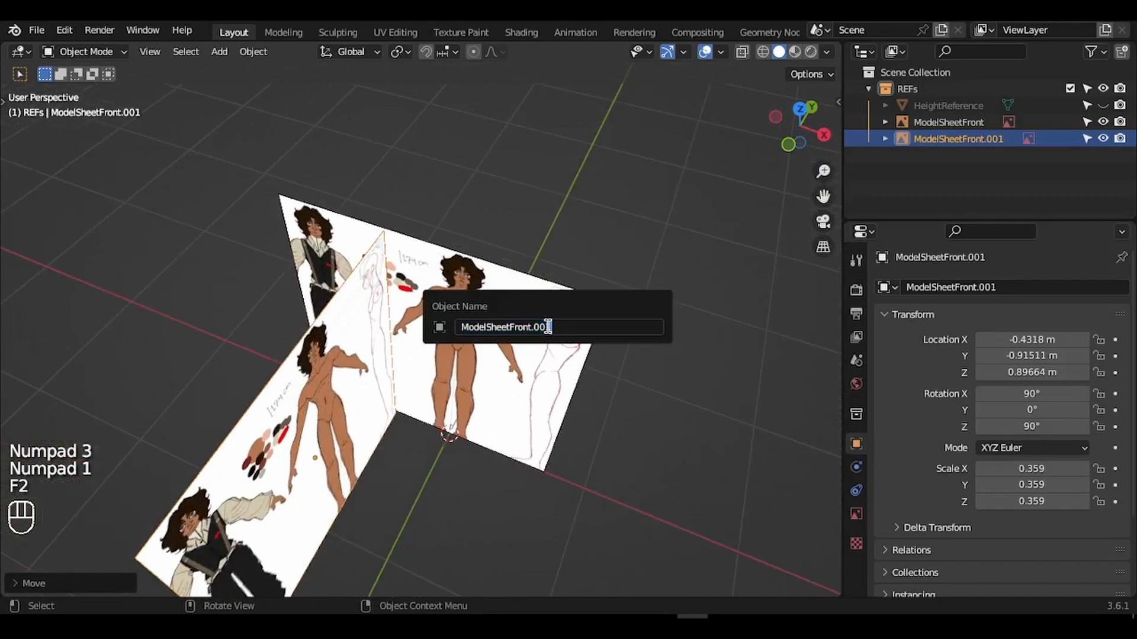
# Rename the copy to ModelSheetSide and move it into the REFs collection.
pyautogui.press('BackSpace')
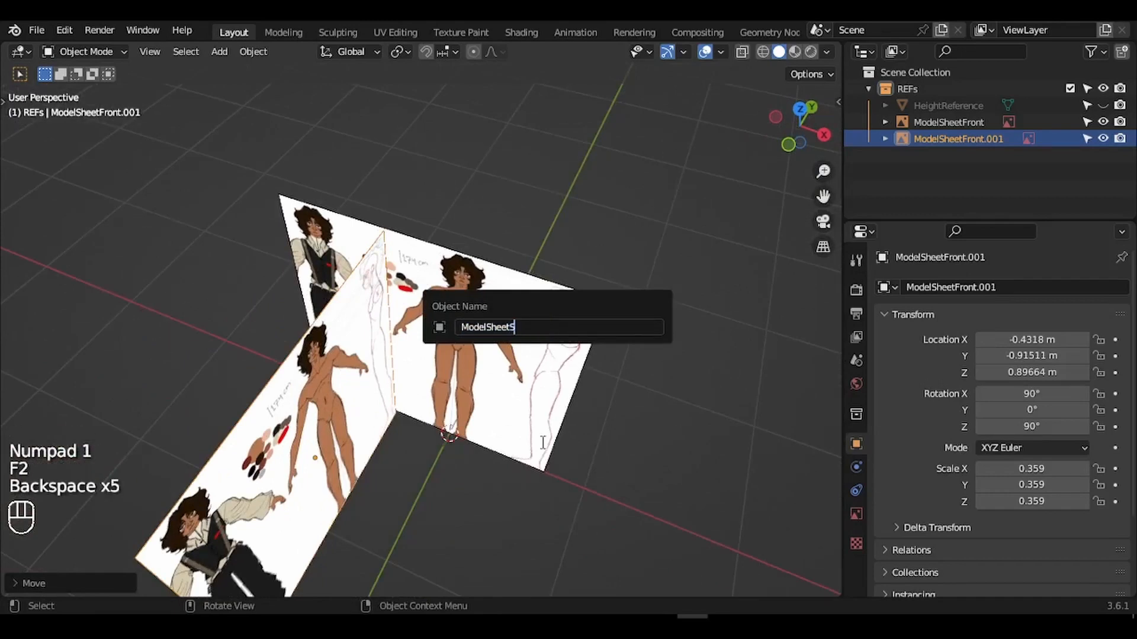
pyautogui.write('Side')
pyautogui.press('Return')
pyautogui.press('m')
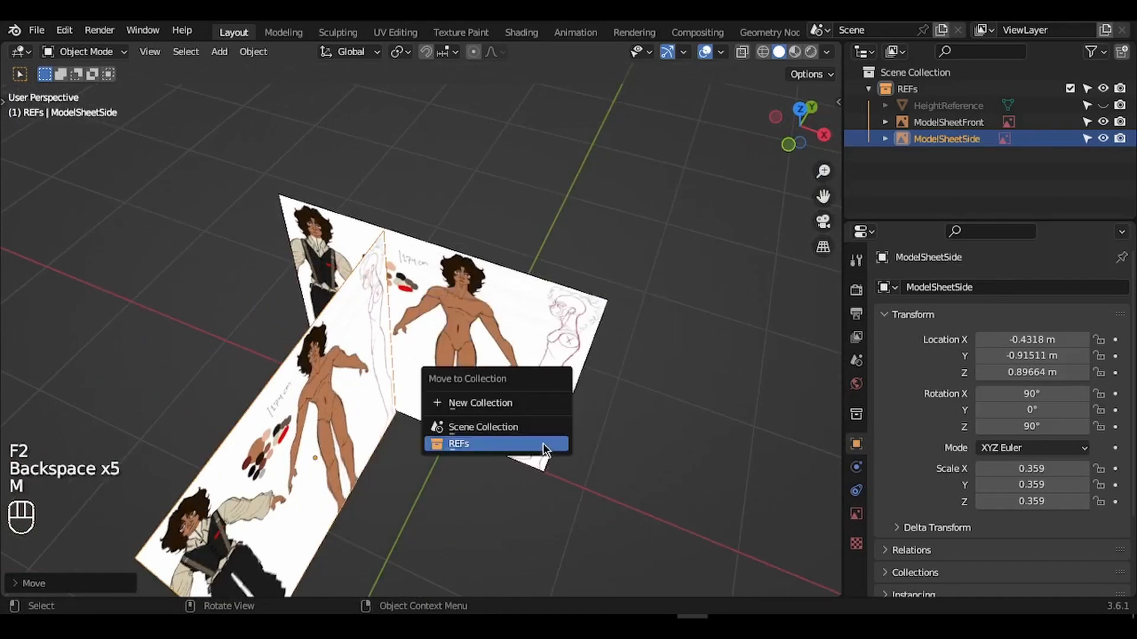
pyautogui.click(541, 444)
pyautogui.keyDown('ctrl'); pyautogui.moveTo(540, 445); pyautogui.dragTo(541, 473, button='middle'); pyautogui.keyUp('ctrl')
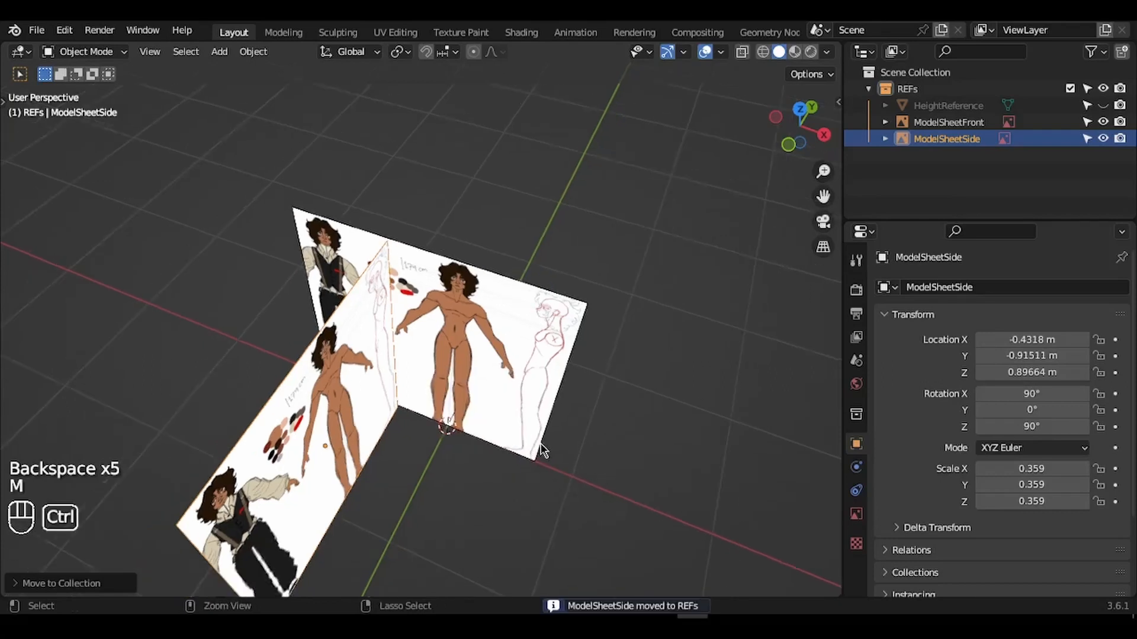
pyautogui.keyDown('shift'); pyautogui.moveTo(541, 524); pyautogui.dragTo(539, 442, button='middle'); pyautogui.keyUp('shift')
# Collapse the REFs collection and make Scene Collection active in the Outliner.
pyautogui.click(868, 89)
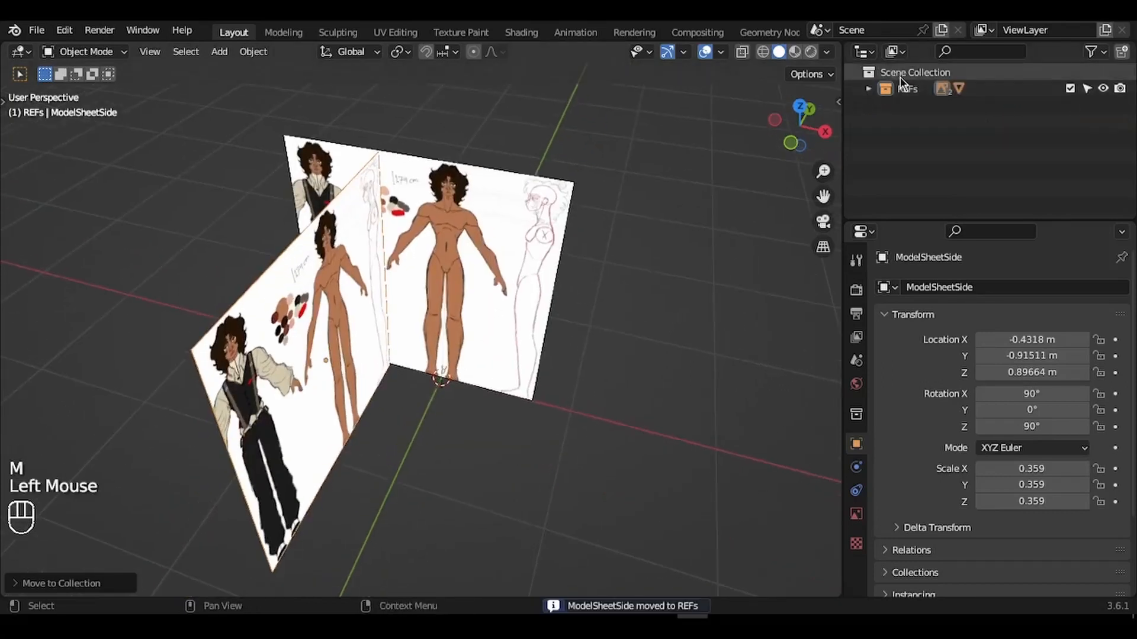
pyautogui.click(900, 73)
pyautogui.moveTo(627, 276); pyautogui.dragTo(604, 243, button='middle')
# Open the save dialog and navigate to Desktop > Tutorial_Project > the character's folder.
pyautogui.click(984, 71)
pyautogui.hotkey('ctrl', 's')
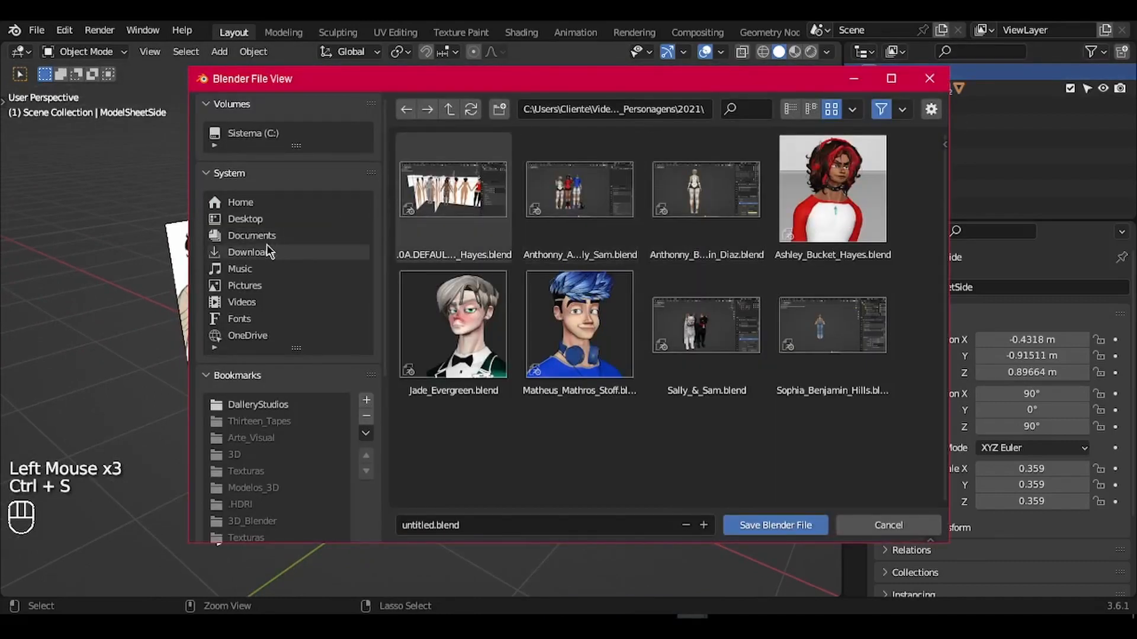
pyautogui.click(243, 219)
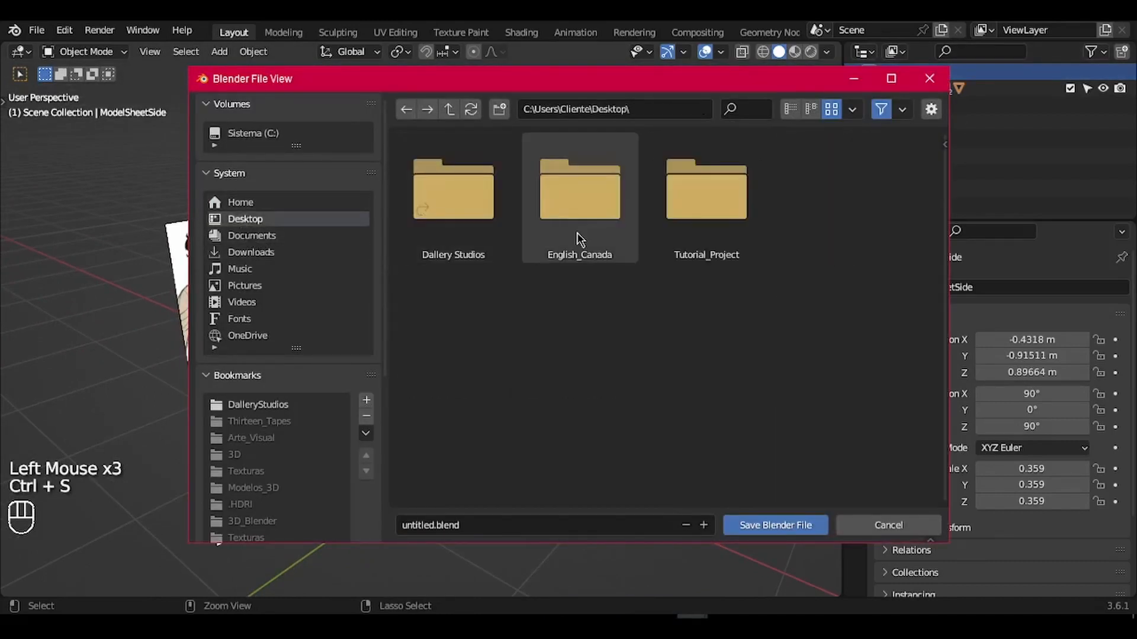
pyautogui.click(687, 234)
pyautogui.click(463, 221)
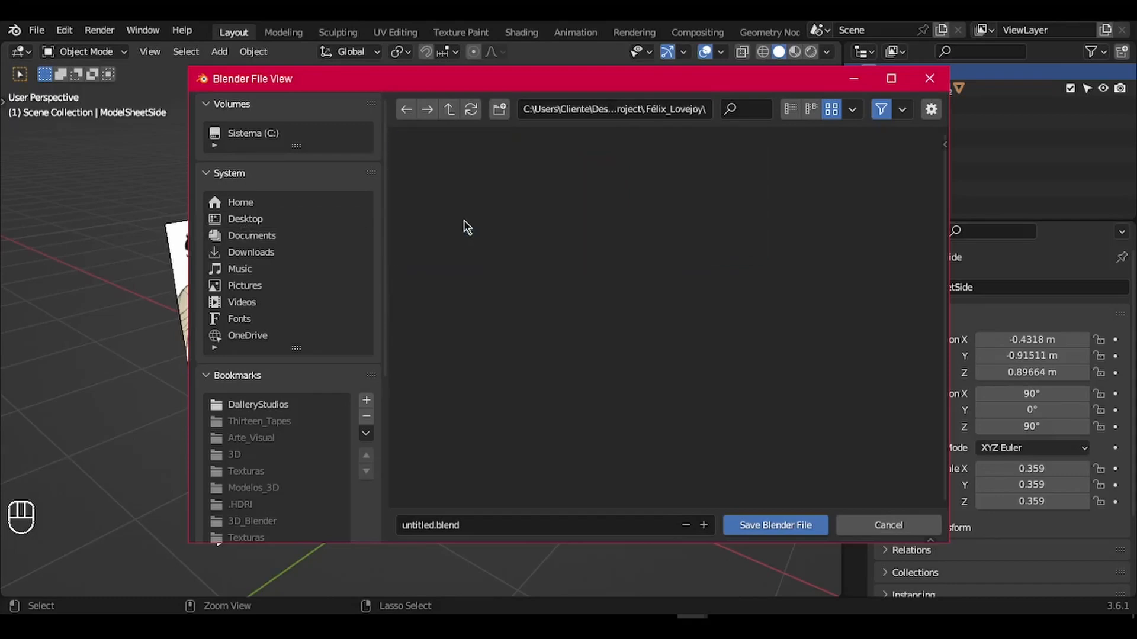
# Save the scene as a .blend file named after the character.
pyautogui.click(513, 522)
pyautogui.write('F')
pyautogui.write('e')
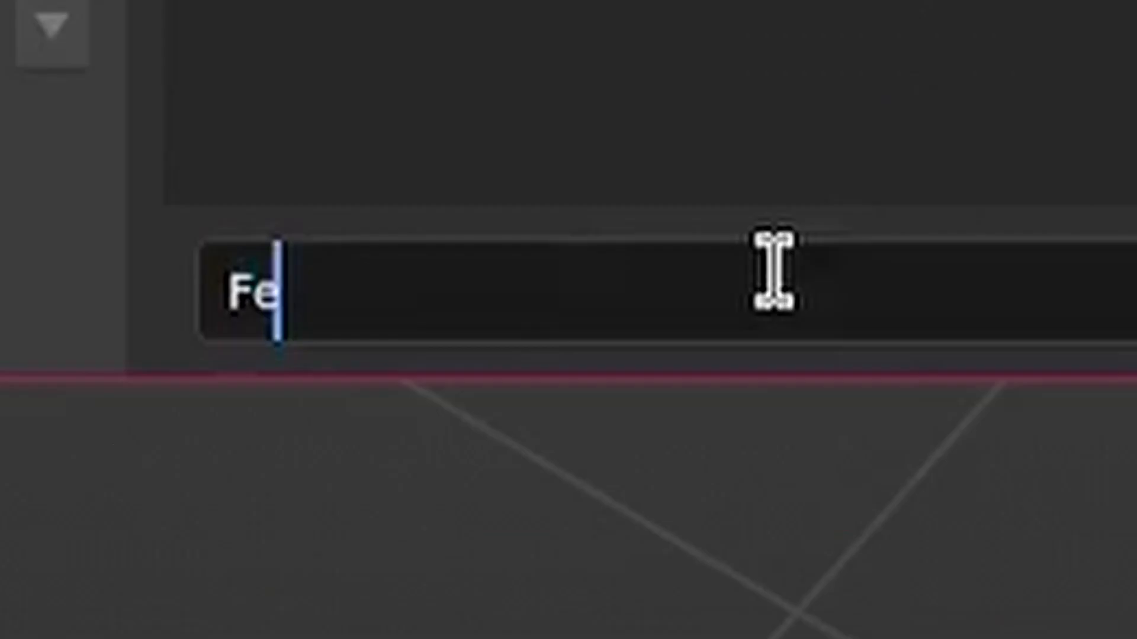
pyautogui.press('BackSpace')
pyautogui.write('élix_Lovejoy.blend')
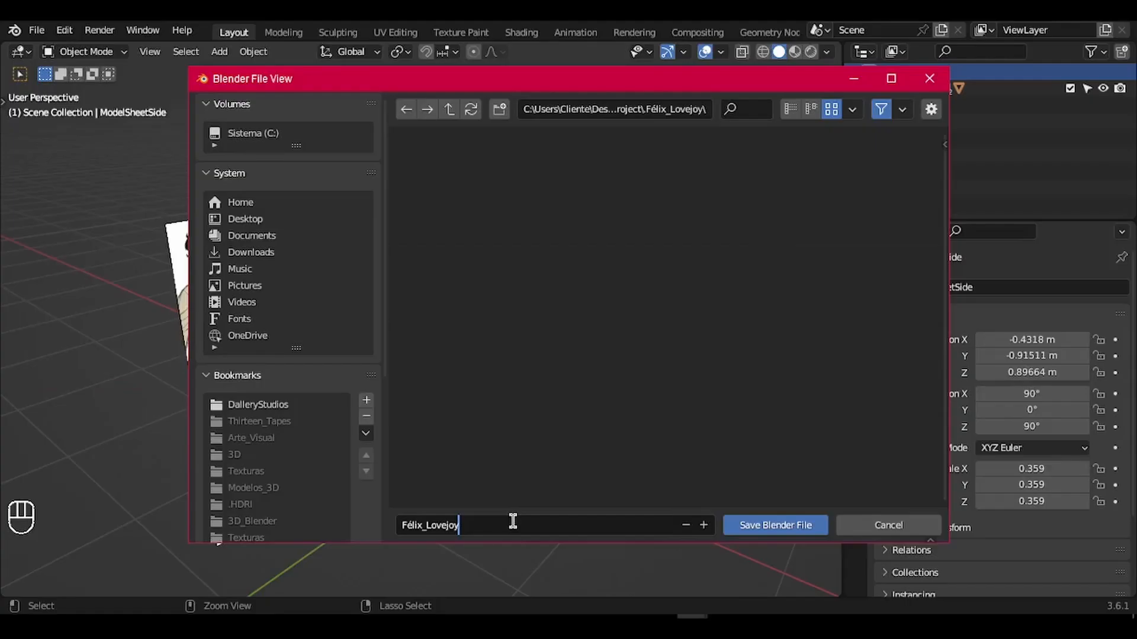
pyautogui.click(783, 526)
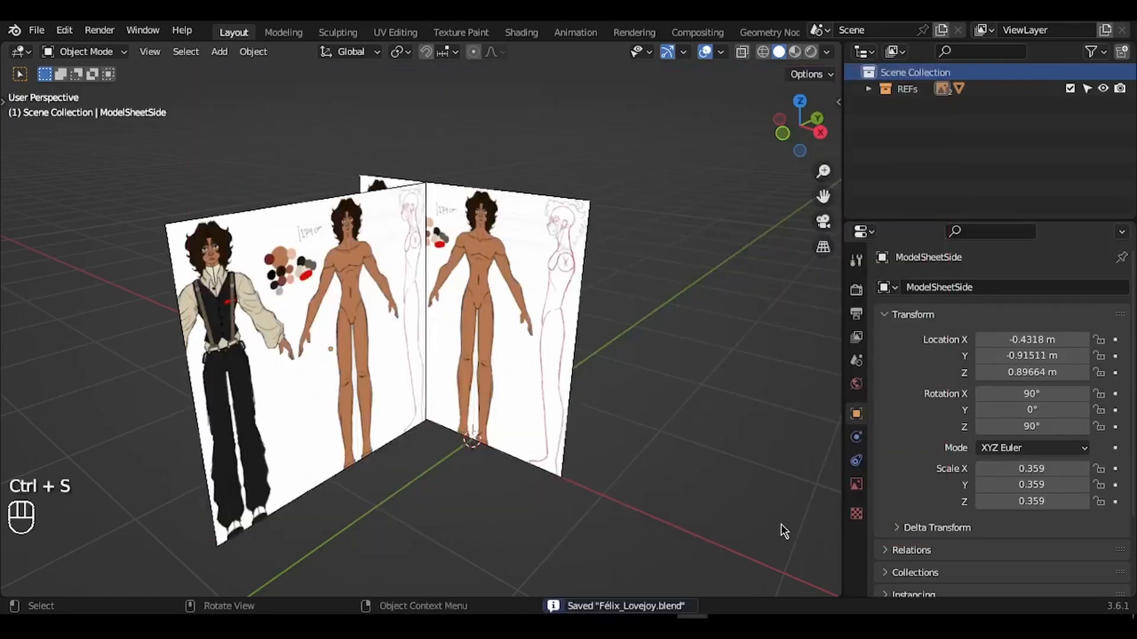
pyautogui.keyDown('shift'); pyautogui.scroll(1, 781, 524); pyautogui.keyUp('shift')
pyautogui.press('a')
pyautogui.press('KP_Decimal')
pyautogui.keyDown('ctrl'); pyautogui.scroll(2, 781, 524); pyautogui.keyUp('ctrl')
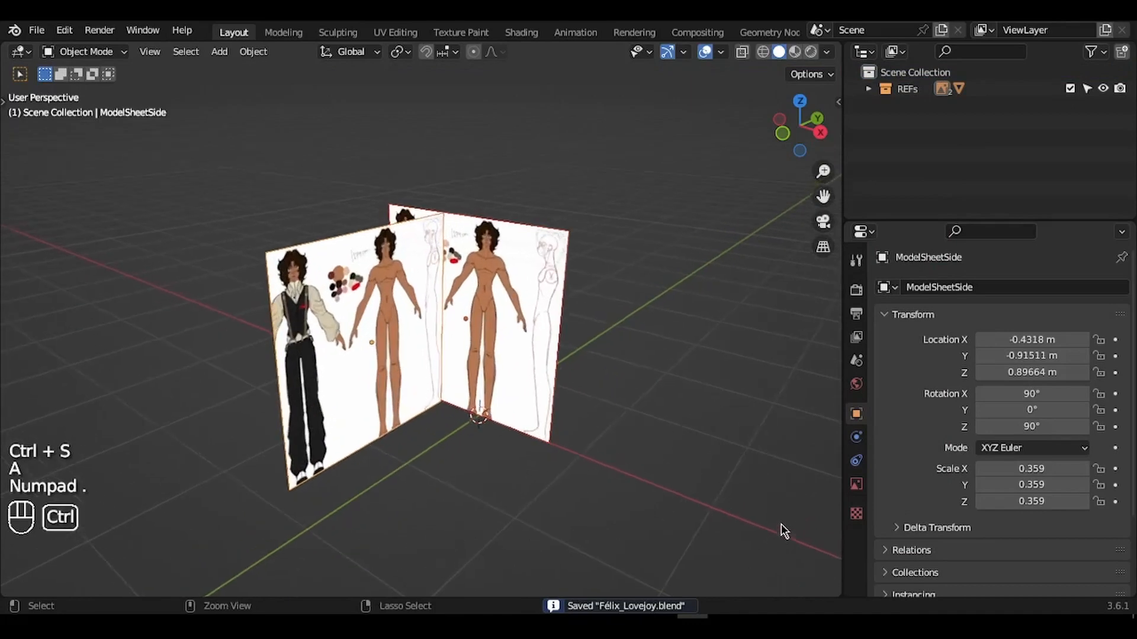
pyautogui.press('a')
pyautogui.press('a')
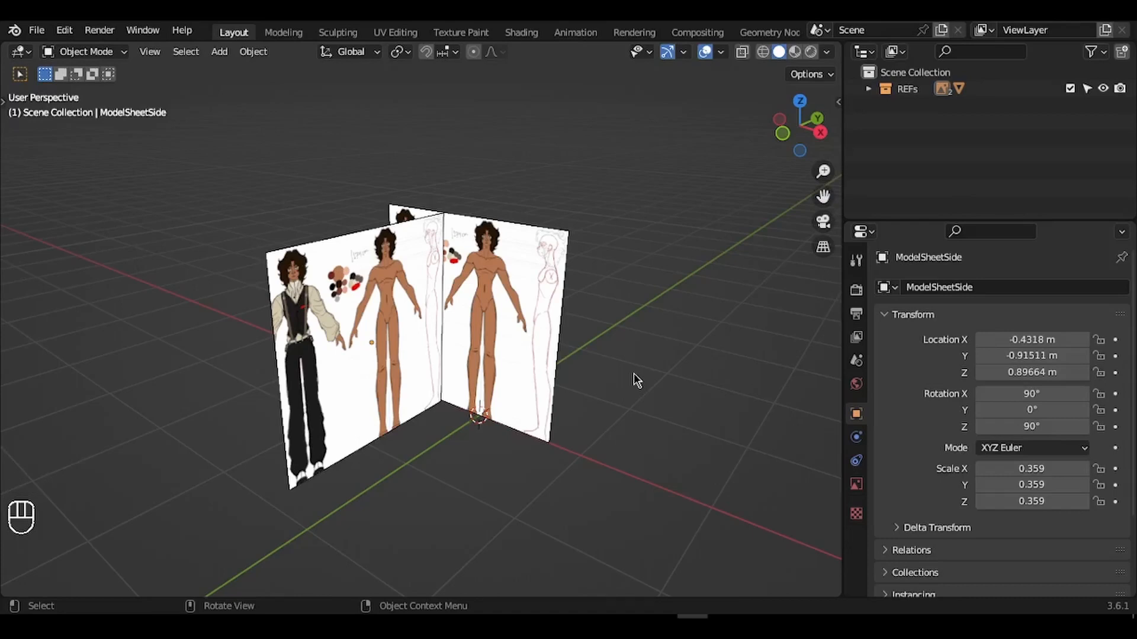
pyautogui.click(938, 71)
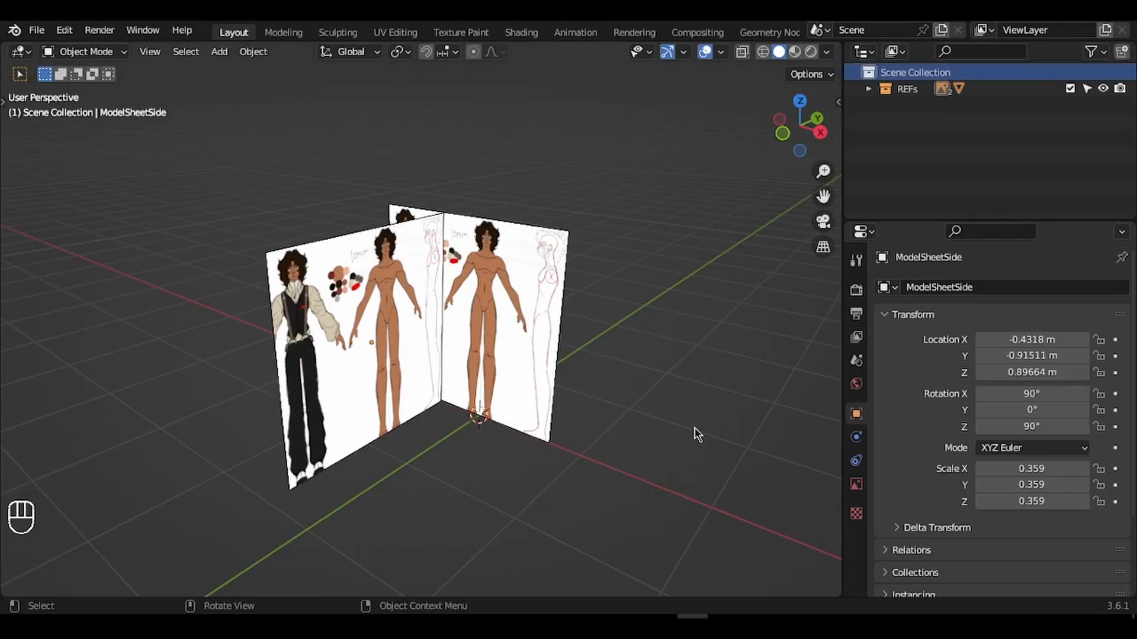
pyautogui.press('KP_1')
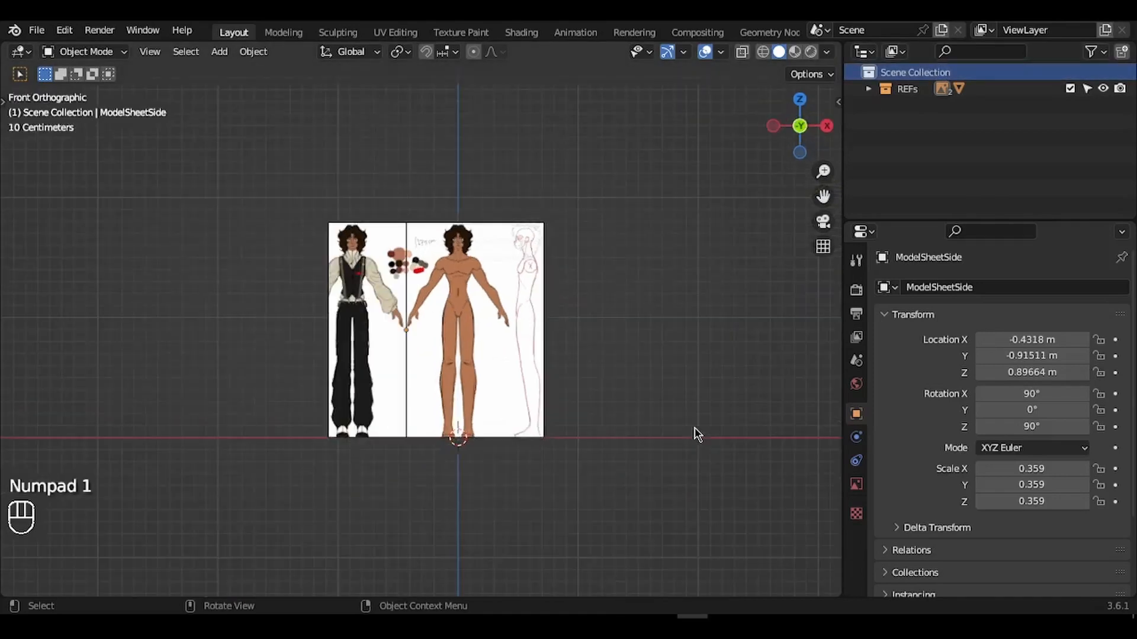
# Add a UV sphere mesh at the figure's upper body.
pyautogui.scroll(8, 698, 435)
pyautogui.keyDown('shift'); pyautogui.moveTo(697, 435); pyautogui.dragTo(663, 486, button='middle'); pyautogui.keyUp('shift')
pyautogui.hotkey('shift', 'a')
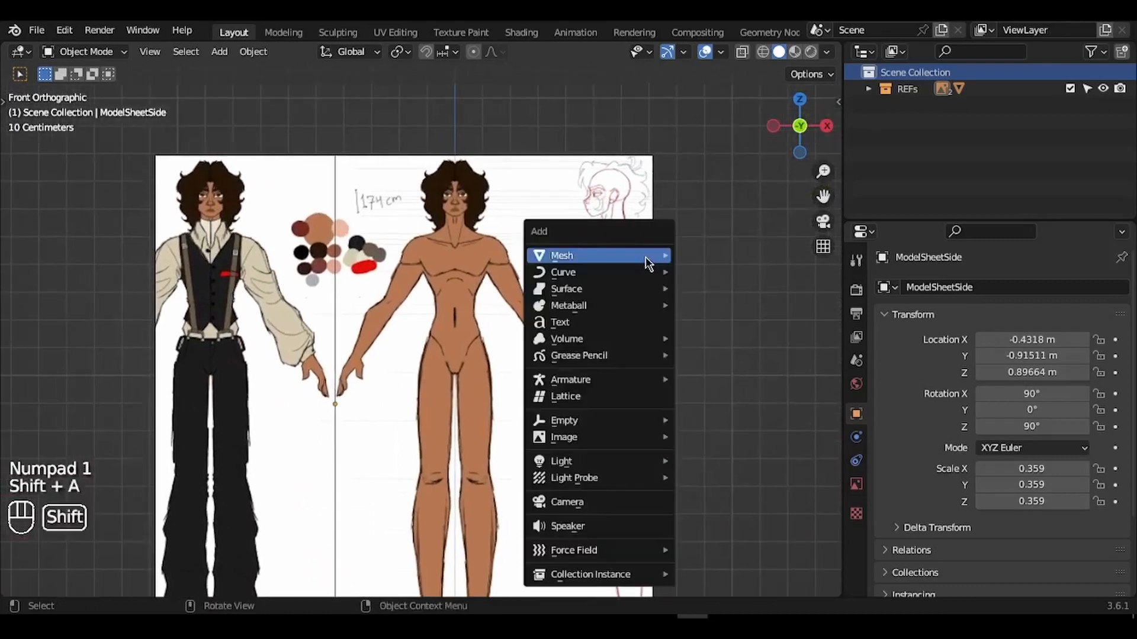
pyautogui.moveTo(674, 258)
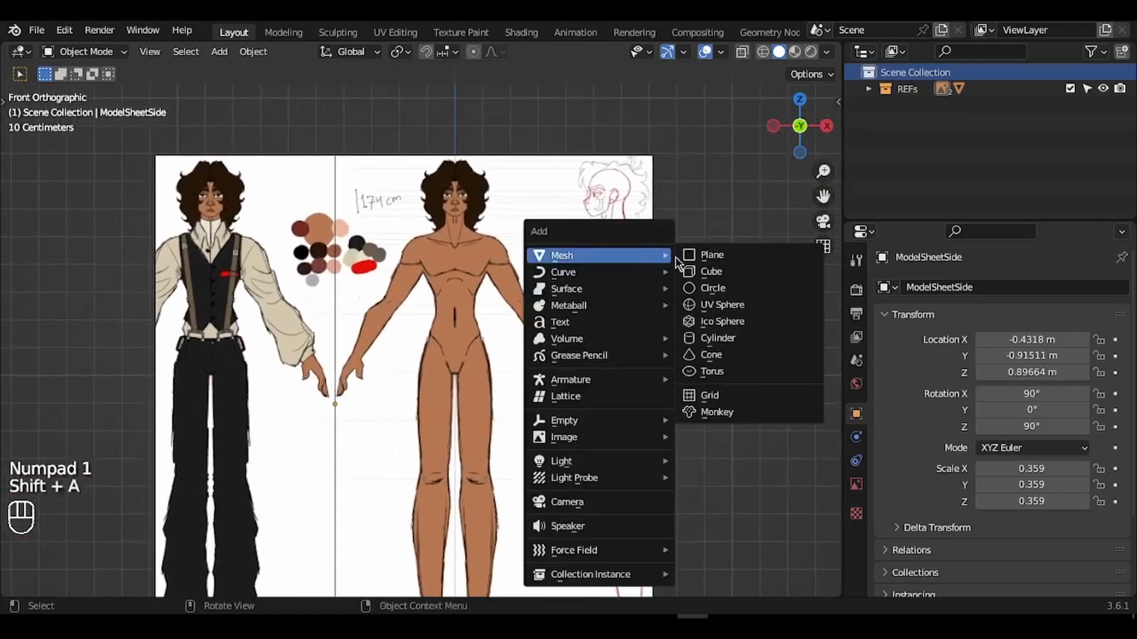
pyautogui.click(738, 305)
# Raise the sphere along Z and shrink it to 0.171 scale.
pyautogui.scroll(-2, 703, 320)
pyautogui.press('g')
pyautogui.press('z')
pyautogui.click(769, 413)
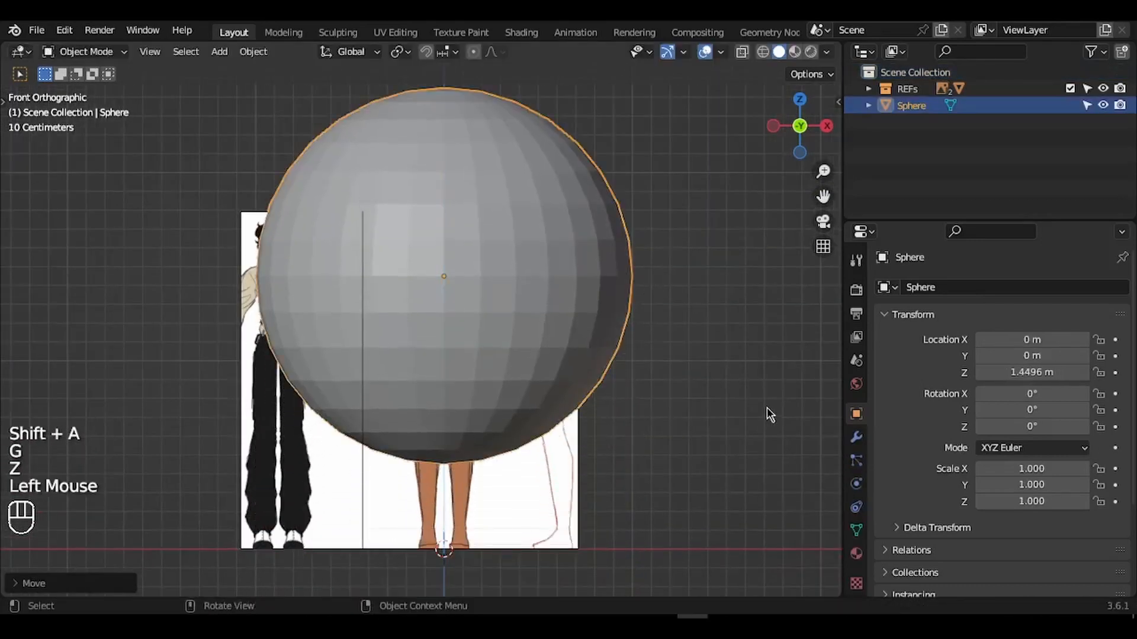
pyautogui.press('s')
pyautogui.click(501, 293)
pyautogui.keyDown('ctrl'); pyautogui.moveTo(501, 293); pyautogui.dragTo(502, 290, button='middle'); pyautogui.keyUp('ctrl')
# Raise the sphere to Z 1.6827 m and resize it to about 0.061 to fit the drawn head.
pyautogui.keyDown('shift'); pyautogui.moveTo(534, 121); pyautogui.dragTo(502, 296, button='middle'); pyautogui.keyUp('shift')
pyautogui.press('g')
pyautogui.press('z')
pyautogui.click(595, 191)
pyautogui.press('s')
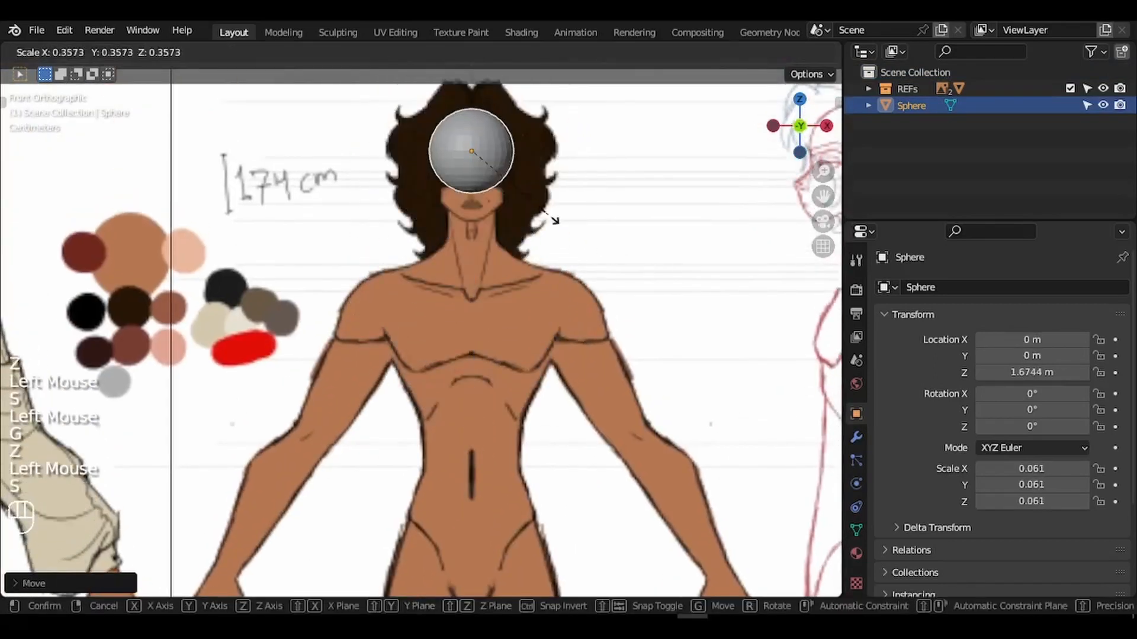
pyautogui.click(531, 181)
pyautogui.press('KP_Decimal')
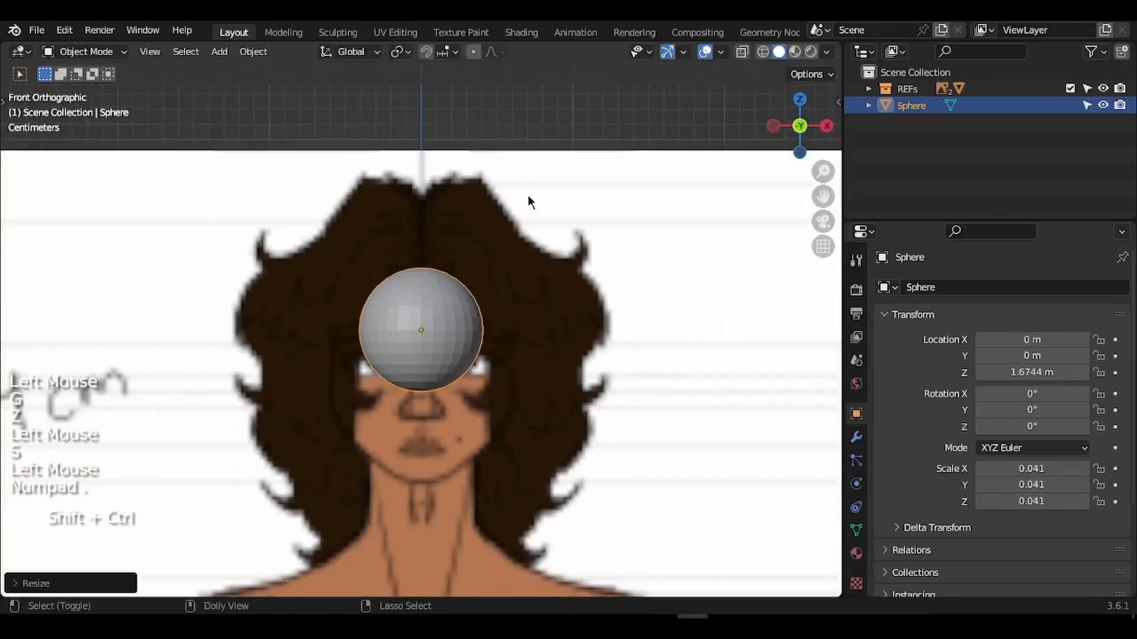
pyautogui.press('s')
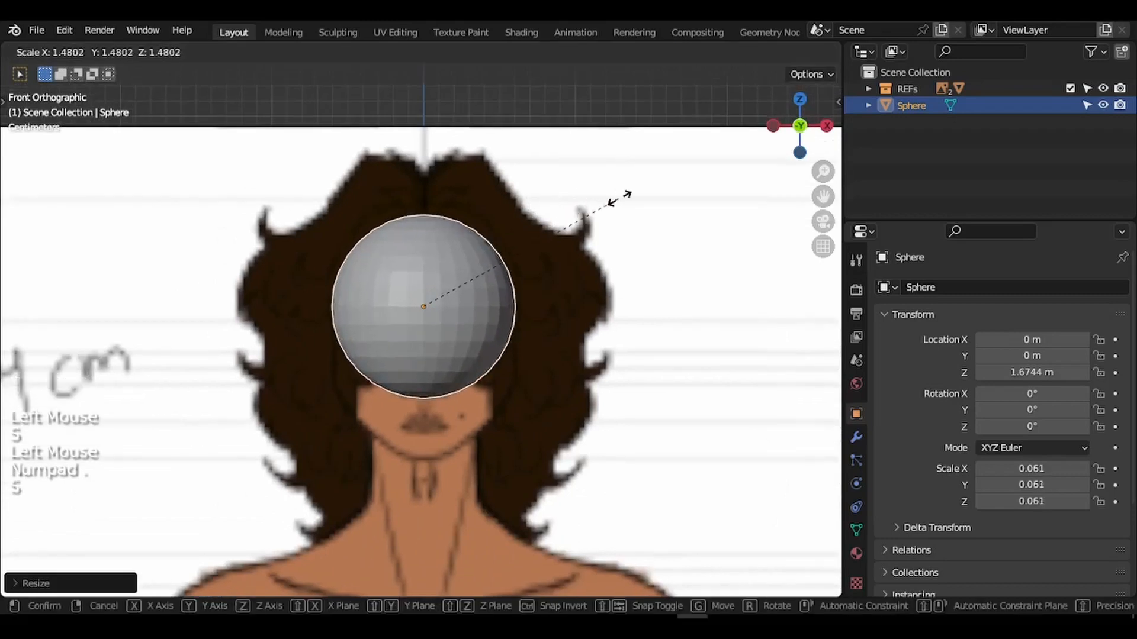
pyautogui.click(621, 198)
pyautogui.press('g')
pyautogui.press('z')
pyautogui.click(620, 187)
# Invert the selection to the reference sheets and shift them along Y in Top view.
pyautogui.press('KP_3')
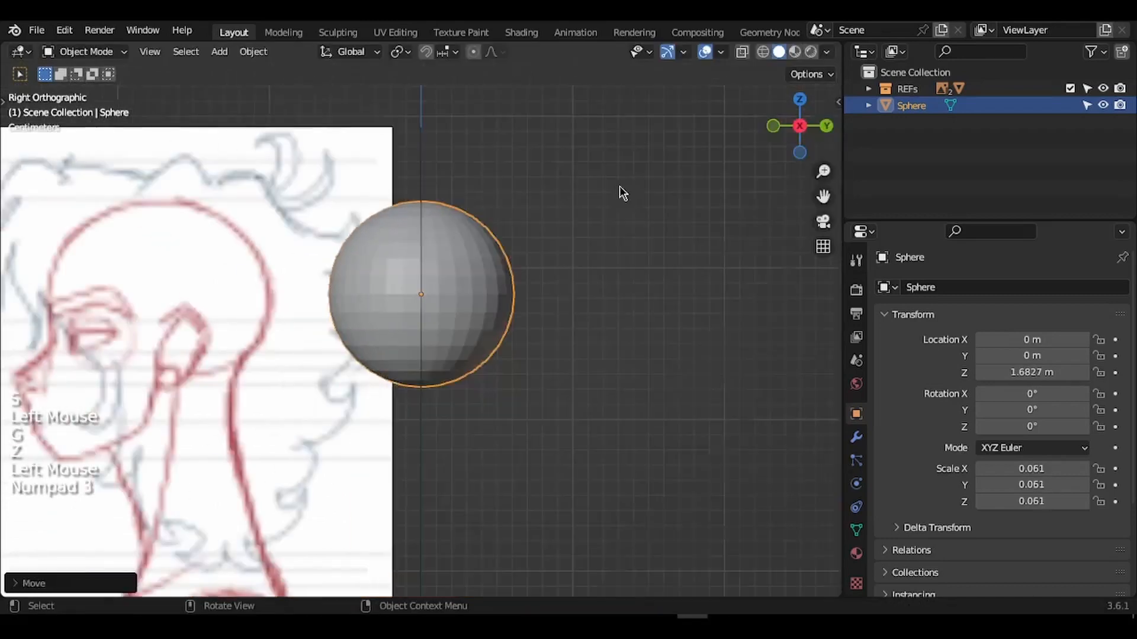
pyautogui.keyDown('ctrl'); pyautogui.scroll(2, 619, 186); pyautogui.keyUp('ctrl')
pyautogui.keyDown('shift'); pyautogui.hscroll(-5, 620, 186); pyautogui.keyUp('shift')
pyautogui.keyDown('ctrl'); pyautogui.scroll(-6, 727, 224); pyautogui.keyUp('ctrl')
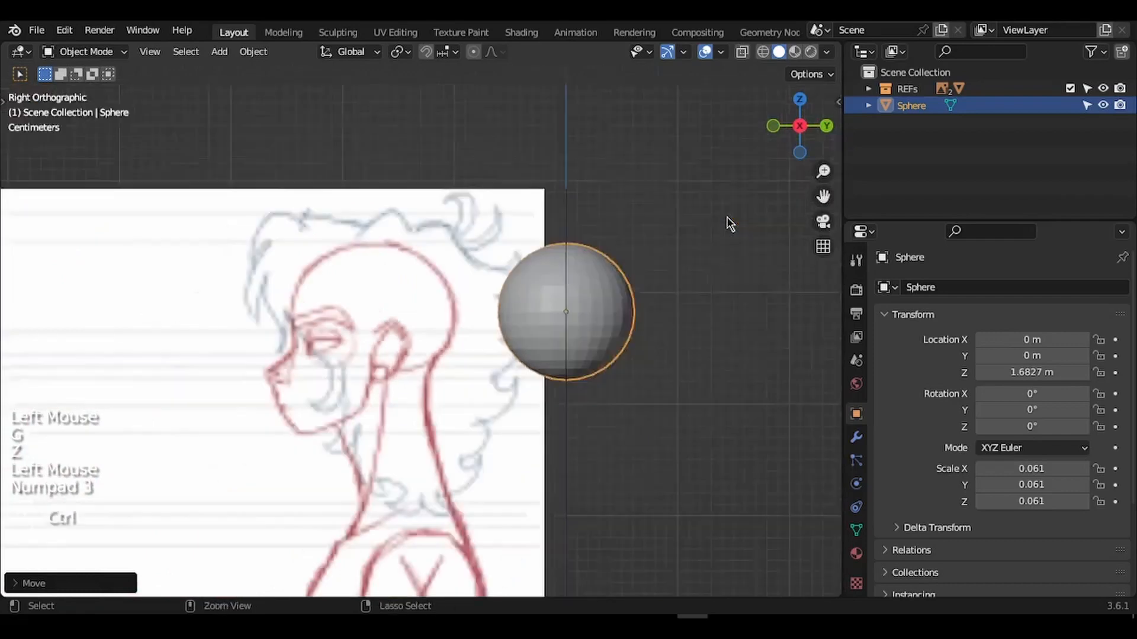
pyautogui.scroll(5, 728, 224)
pyautogui.keyDown('ctrl'); pyautogui.scroll(-4, 727, 224); pyautogui.keyUp('ctrl')
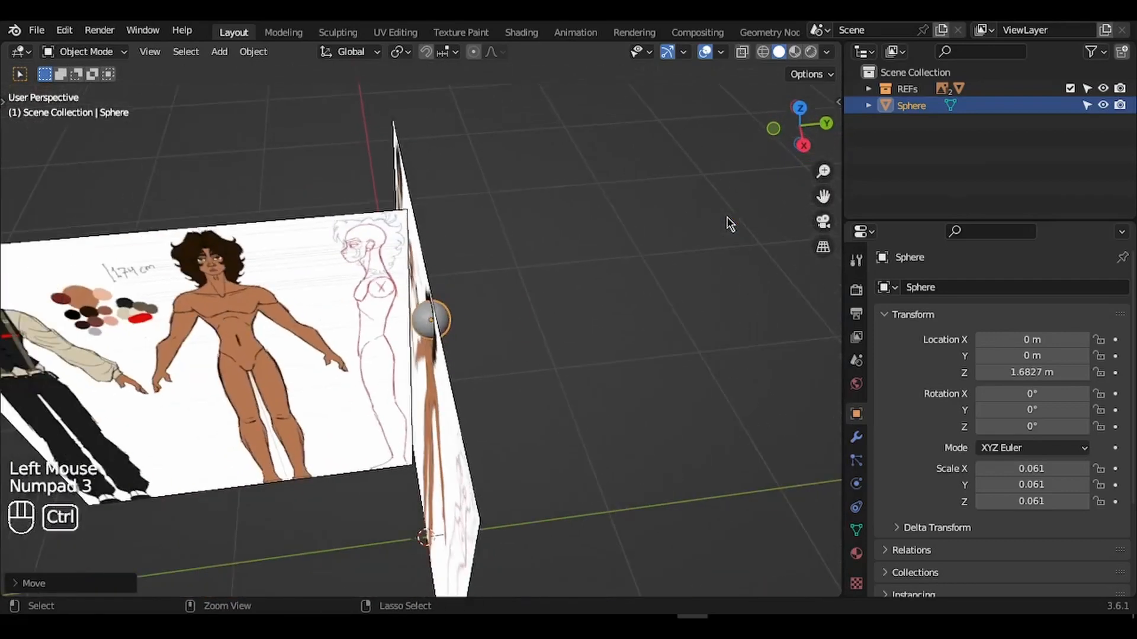
pyautogui.keyDown('ctrl'); pyautogui.scroll(3, 727, 224); pyautogui.keyUp('ctrl')
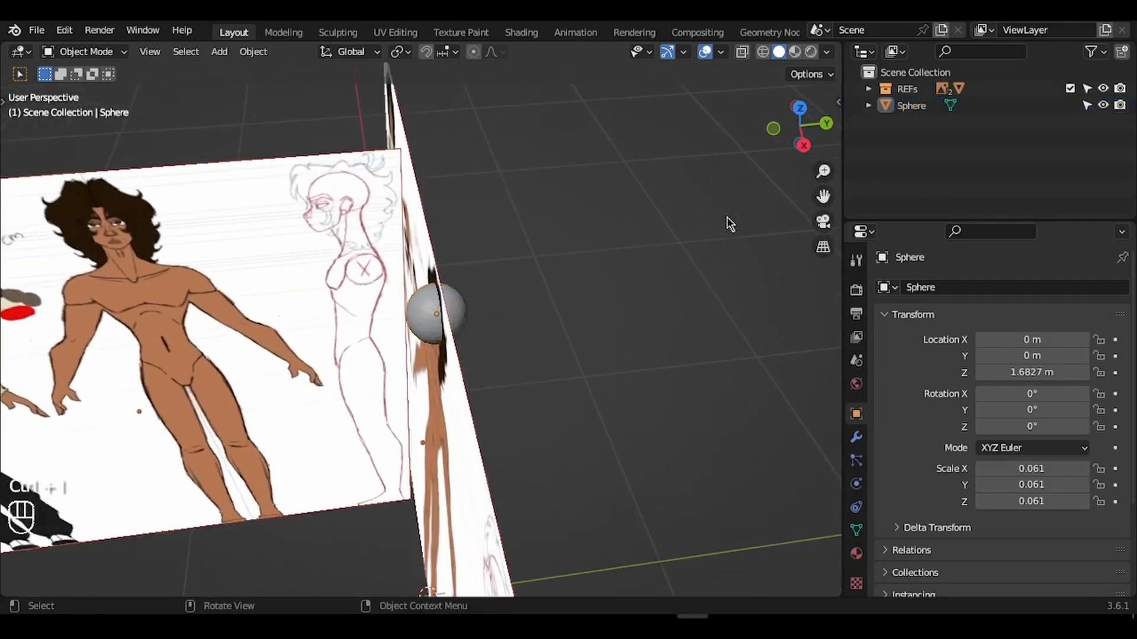
pyautogui.keyDown('ctrl'); pyautogui.scroll(-3, 730, 224); pyautogui.keyUp('ctrl')
pyautogui.hotkey('ctrl', 'i')
pyautogui.press('KP_7')
pyautogui.keyDown('ctrl'); pyautogui.scroll(2, 730, 223); pyautogui.keyUp('ctrl')
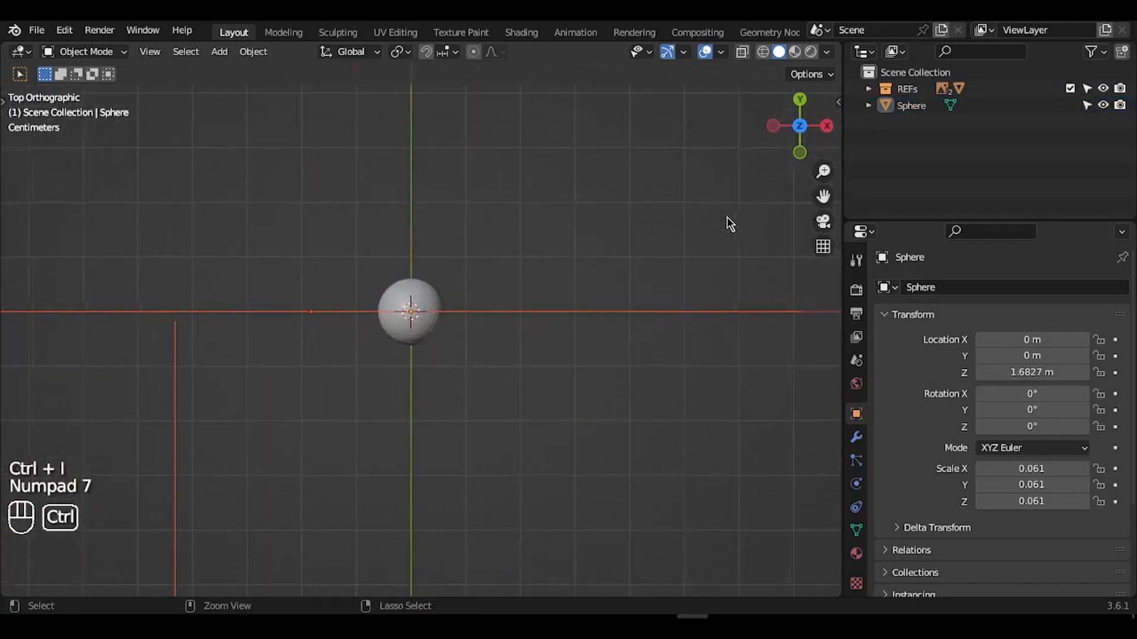
pyautogui.press('g')
pyautogui.press('y')
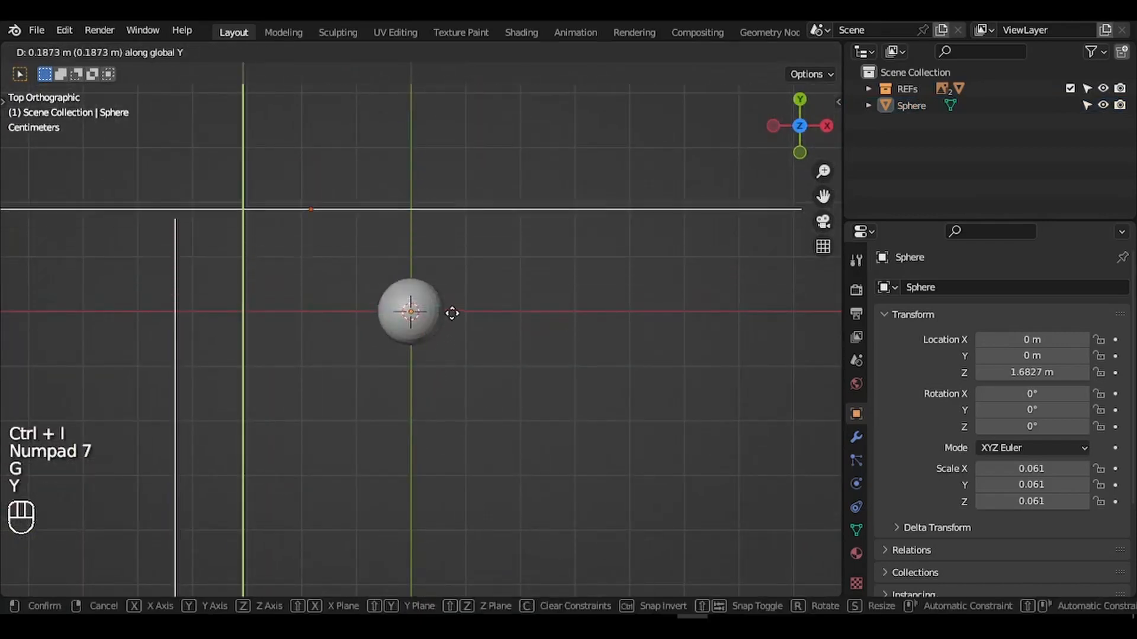
pyautogui.click(451, 313)
# In Right view, slide the sheets along Y until the side sketch's head meets the sphere.
pyautogui.moveTo(452, 312); pyautogui.dragTo(422, 212, button='middle')
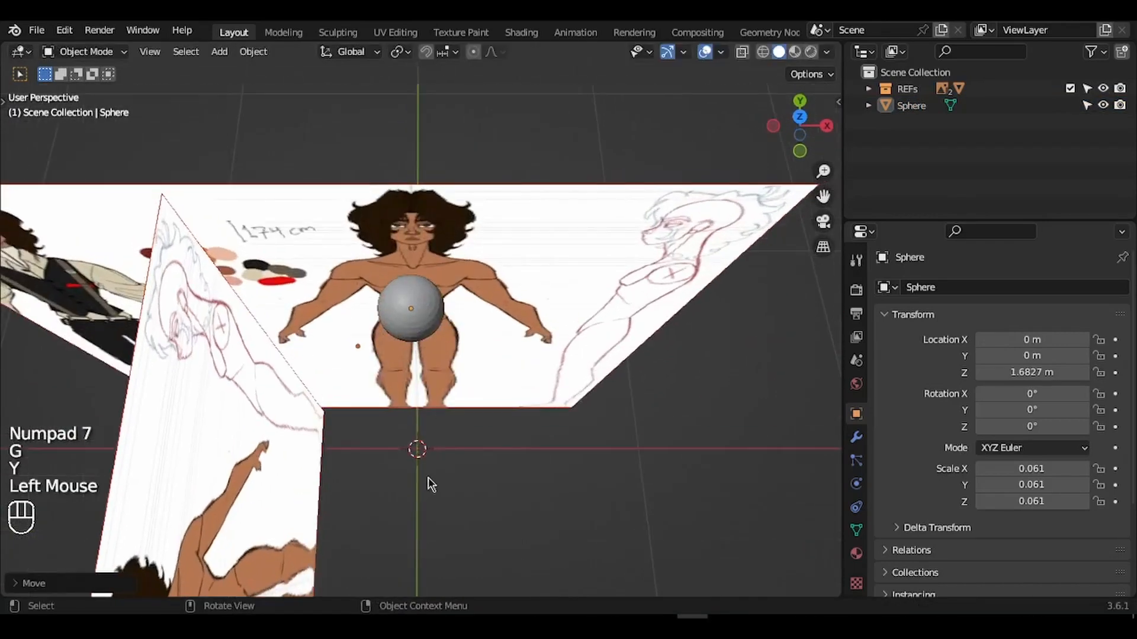
pyautogui.press('KP_3')
pyautogui.keyDown('ctrl'); pyautogui.scroll(3, 473, 413); pyautogui.keyUp('ctrl')
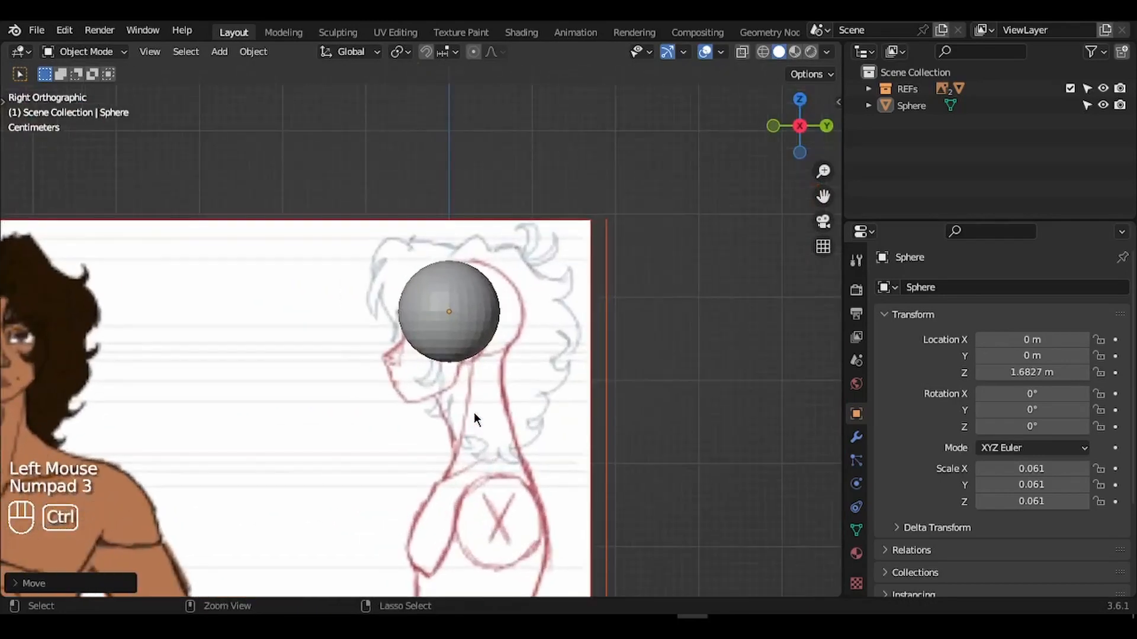
pyautogui.scroll(2, 631, 329)
pyautogui.press('g')
pyautogui.press('y')
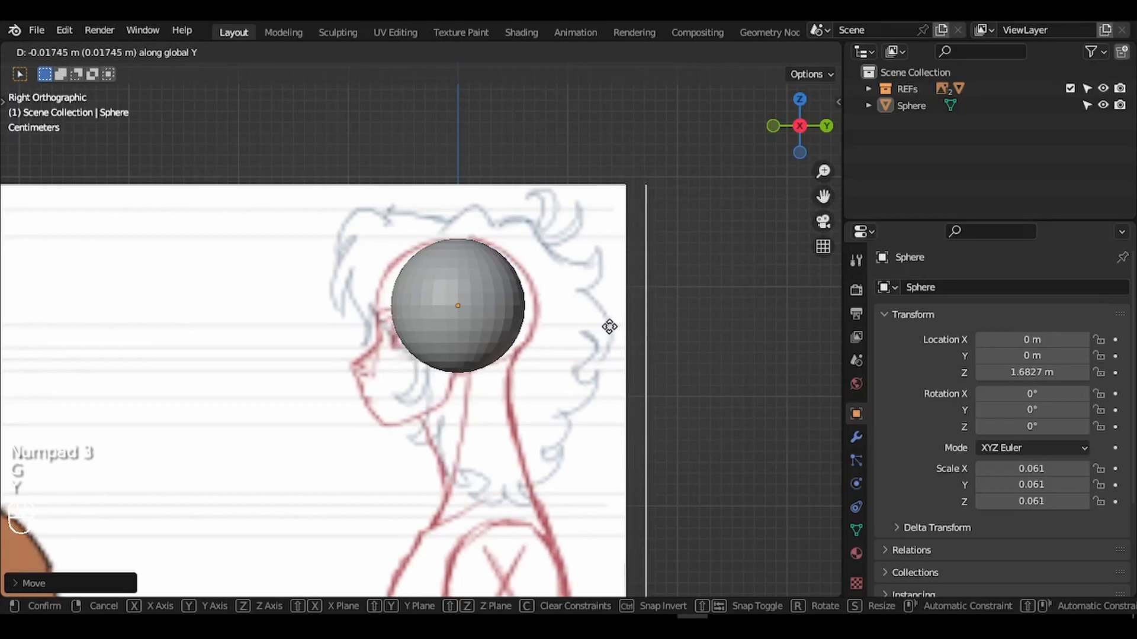
pyautogui.click(609, 326)
pyautogui.moveTo(609, 326); pyautogui.dragTo(609, 327, button='middle')
# Set ModelSheetSide's image display Side to Front in its Empty properties.
pyautogui.click(609, 326)
pyautogui.click(856, 484)
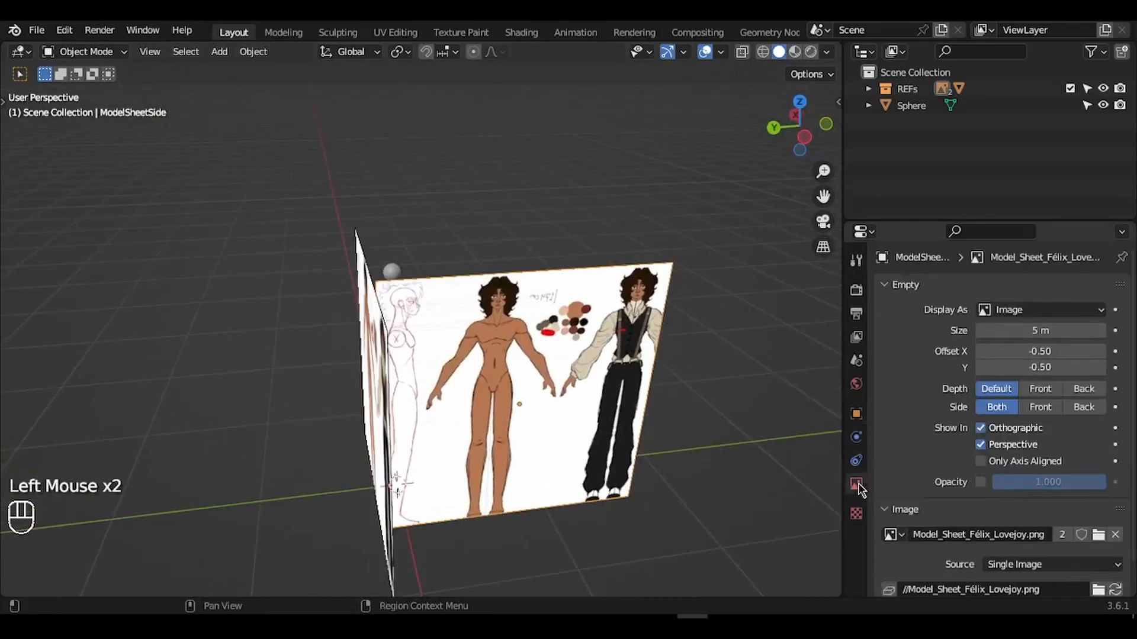
pyautogui.moveTo(728, 444); pyautogui.dragTo(727, 439, button='middle')
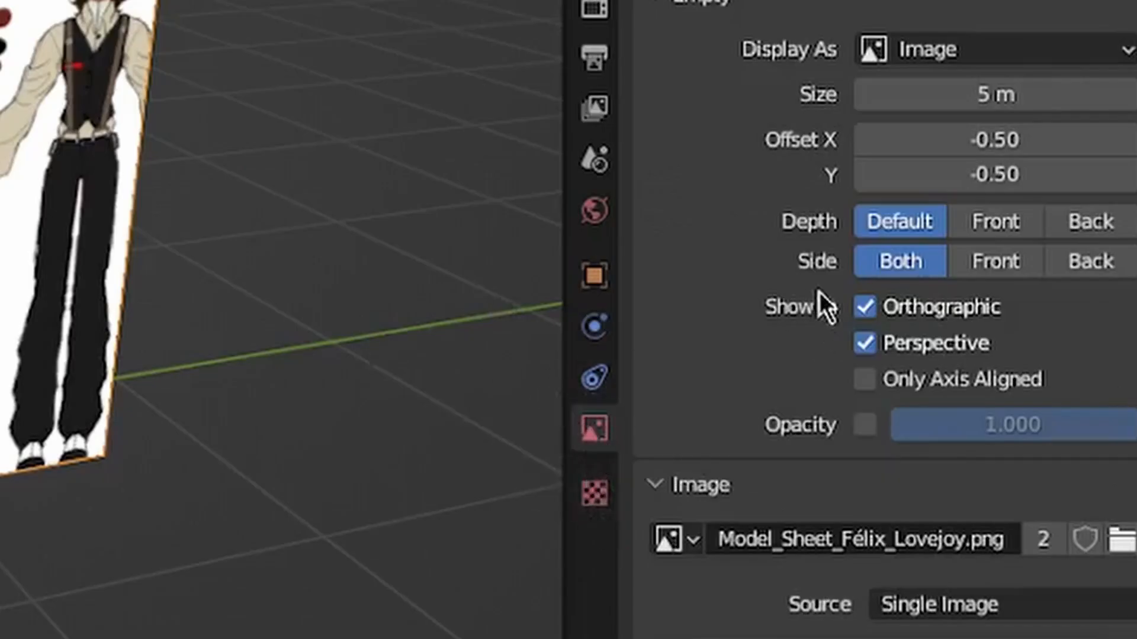
pyautogui.click(1008, 266)
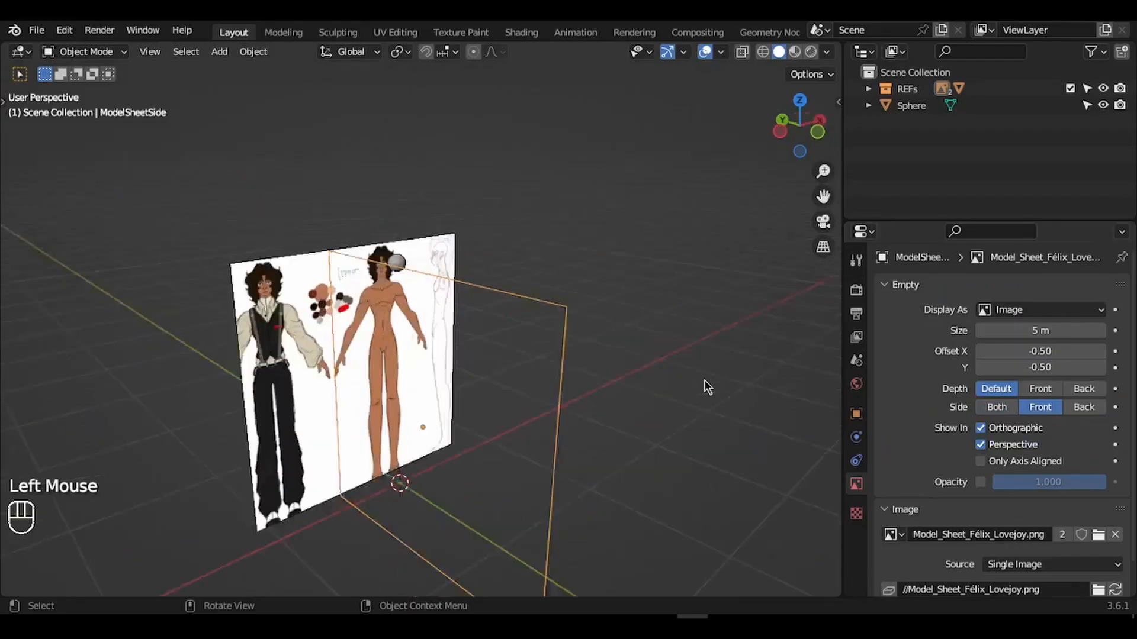
pyautogui.moveTo(704, 381); pyautogui.dragTo(707, 386, button='middle')
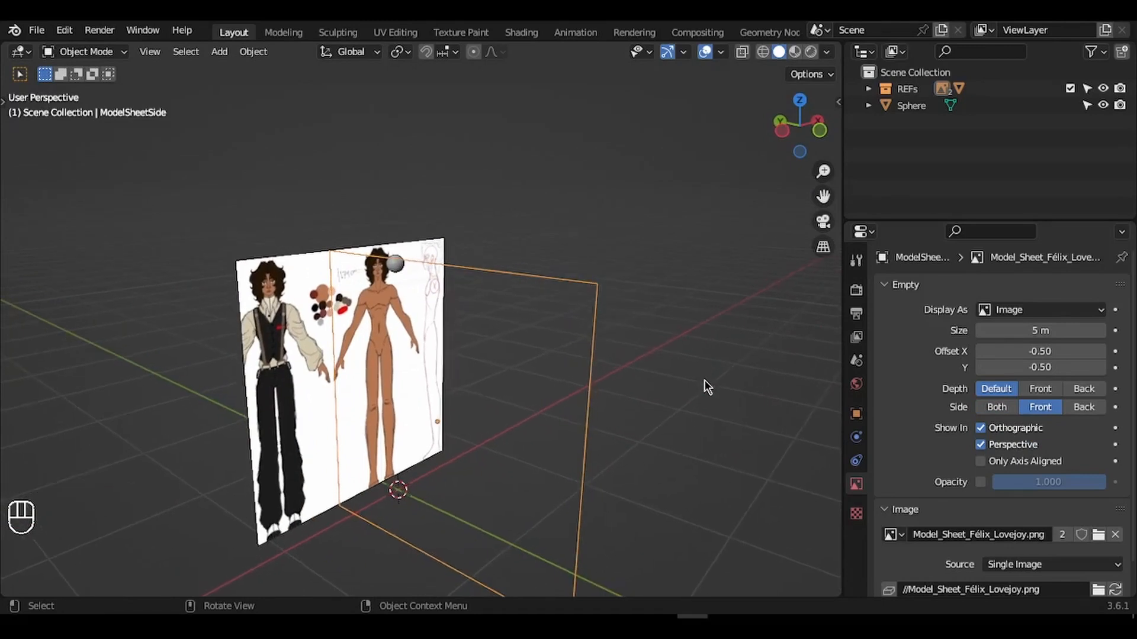
pyautogui.moveTo(706, 387); pyautogui.dragTo(704, 385, button='middle')
# Select the ModelSheetFront reference sheet.
pyautogui.moveTo(432, 261); pyautogui.dragTo(480, 311, button='middle')
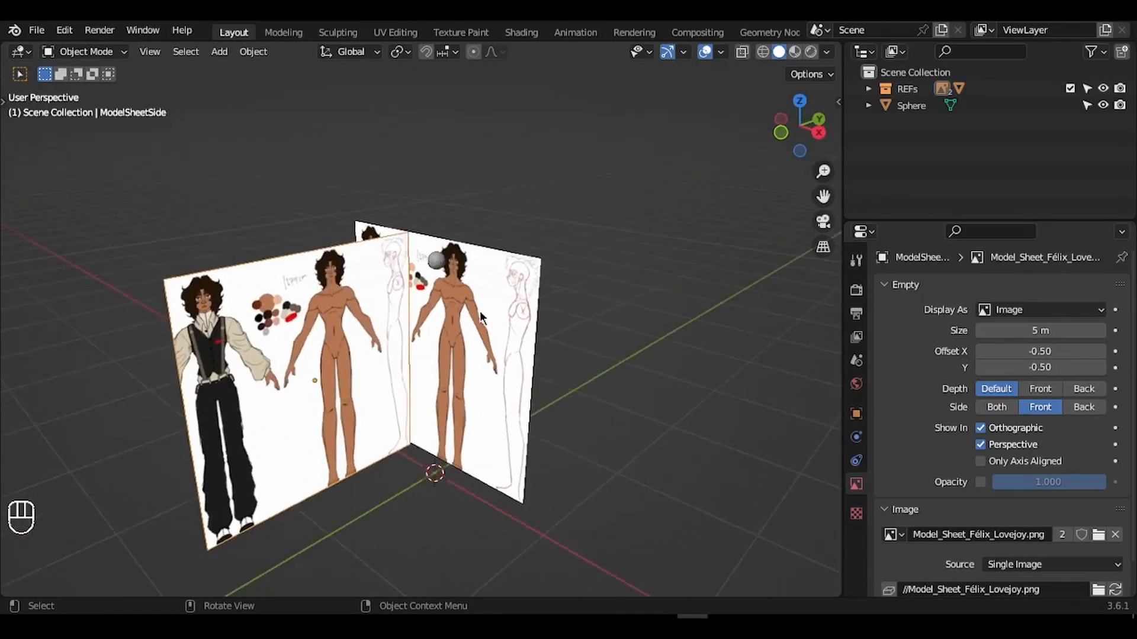
pyautogui.click(479, 314)
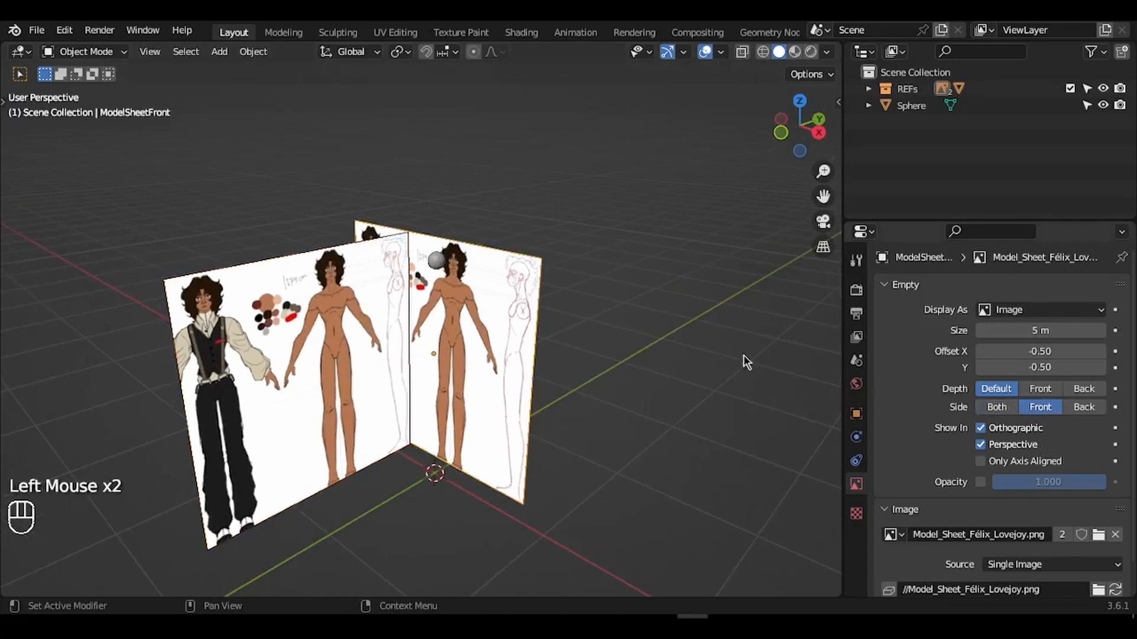
pyautogui.moveTo(702, 357); pyautogui.dragTo(698, 356, button='middle')
# Frame the head sphere in Front view, shrink it and reposition it vertically on the head.
pyautogui.click(439, 265)
pyautogui.press('KP_Decimal')
pyautogui.press('KP_1')
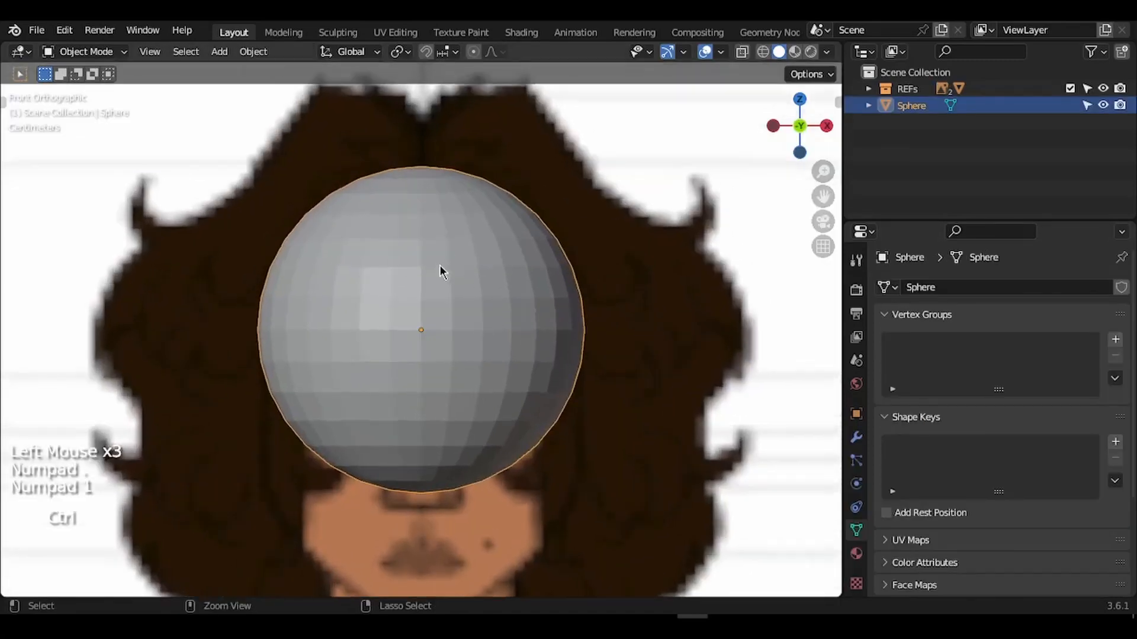
pyautogui.press('s')
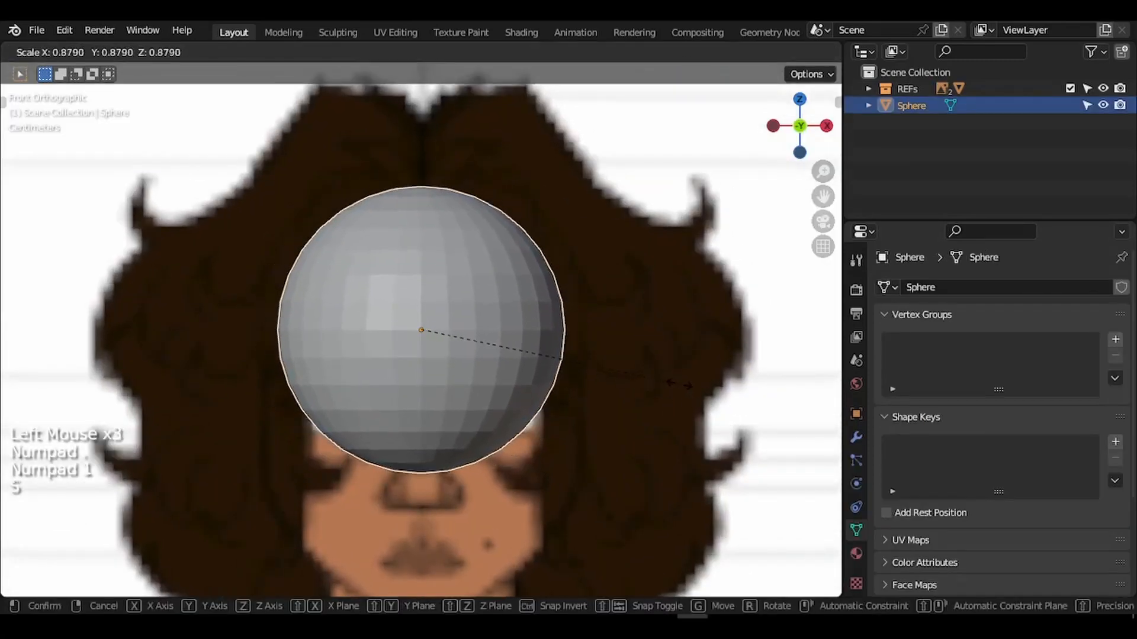
pyautogui.click(687, 382)
pyautogui.press('g')
pyautogui.press('z')
pyautogui.click(688, 377)
pyautogui.press('s')
pyautogui.click(700, 388)
# In Right view, stretch the sphere along Y and refit its position and size to the side head.
pyautogui.press('KP_3')
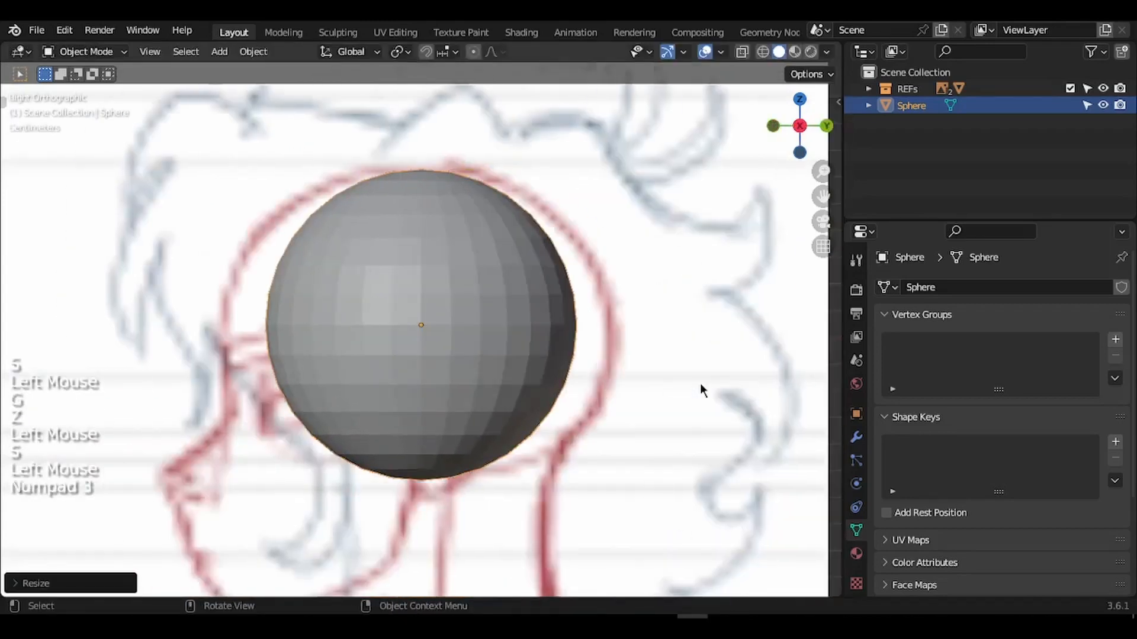
pyautogui.scroll(-2, 701, 388)
pyautogui.press('s')
pyautogui.press('y')
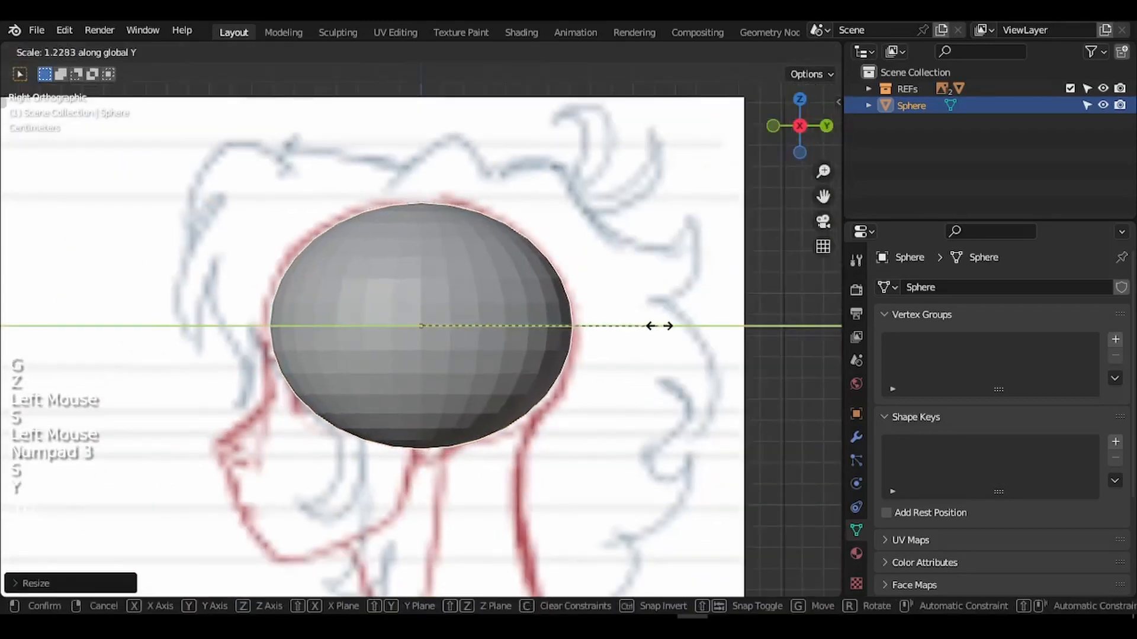
pyautogui.click(661, 325)
pyautogui.press('g')
pyautogui.click(658, 322)
pyautogui.press('s')
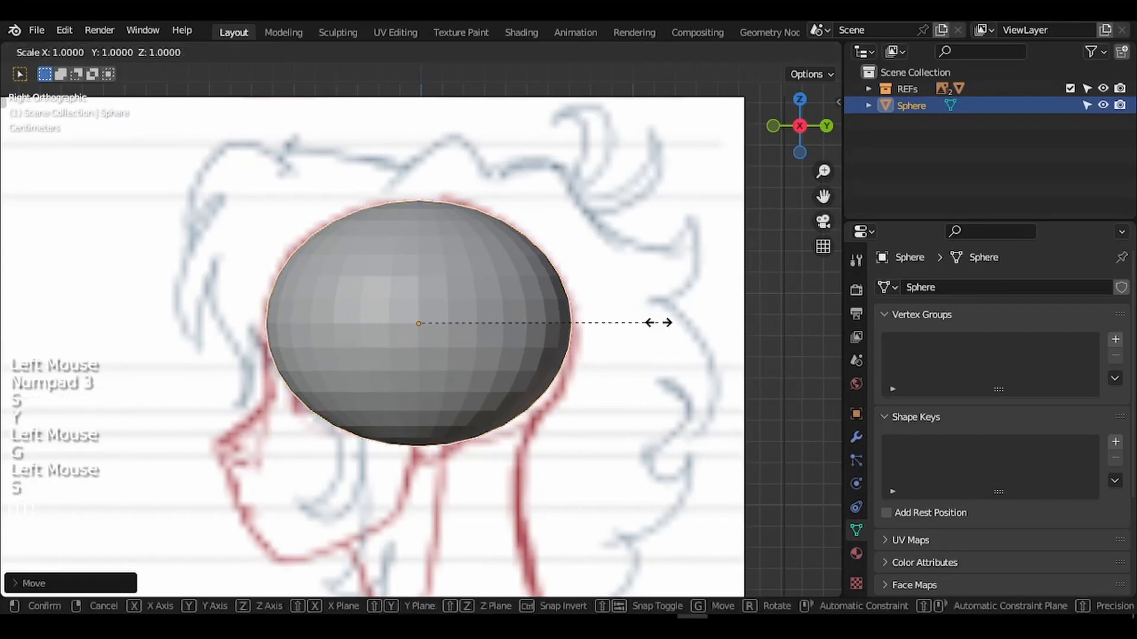
pyautogui.click(665, 324)
pyautogui.keyDown('shift'); pyautogui.scroll(-2, 666, 325); pyautogui.keyUp('shift')
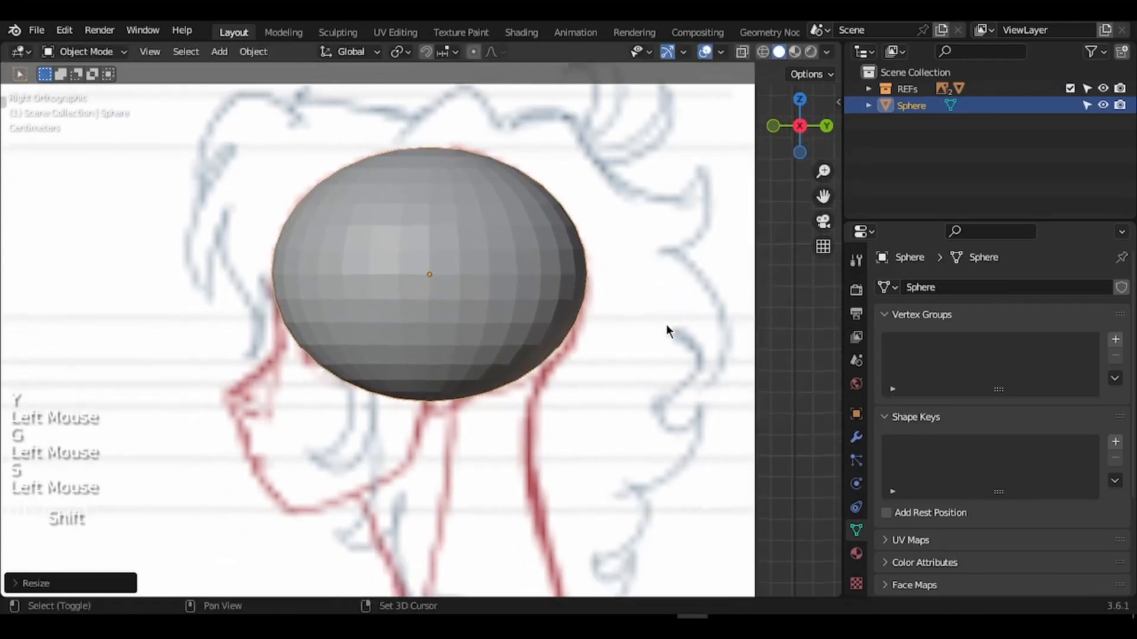
pyautogui.keyDown('shift'); pyautogui.scroll(-2, 667, 324); pyautogui.keyUp('shift')
pyautogui.scroll(-1, 667, 325)
pyautogui.keyDown('shift'); pyautogui.scroll(-2, 666, 324); pyautogui.keyUp('shift')
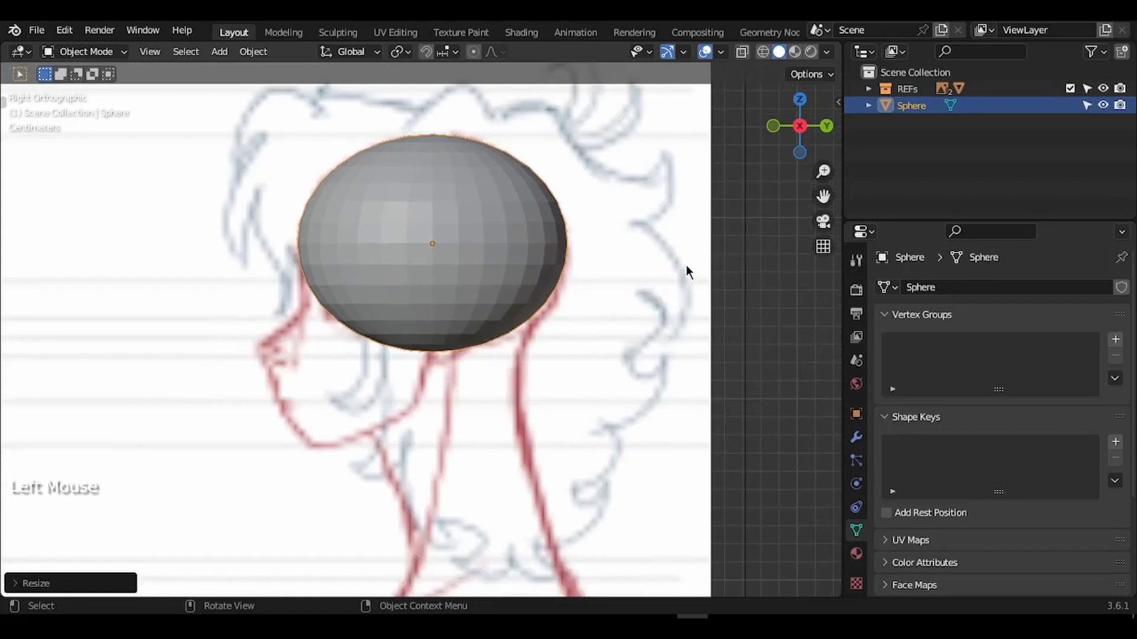
pyautogui.keyDown('ctrl'); pyautogui.scroll(-1, 731, 255); pyautogui.keyUp('ctrl')
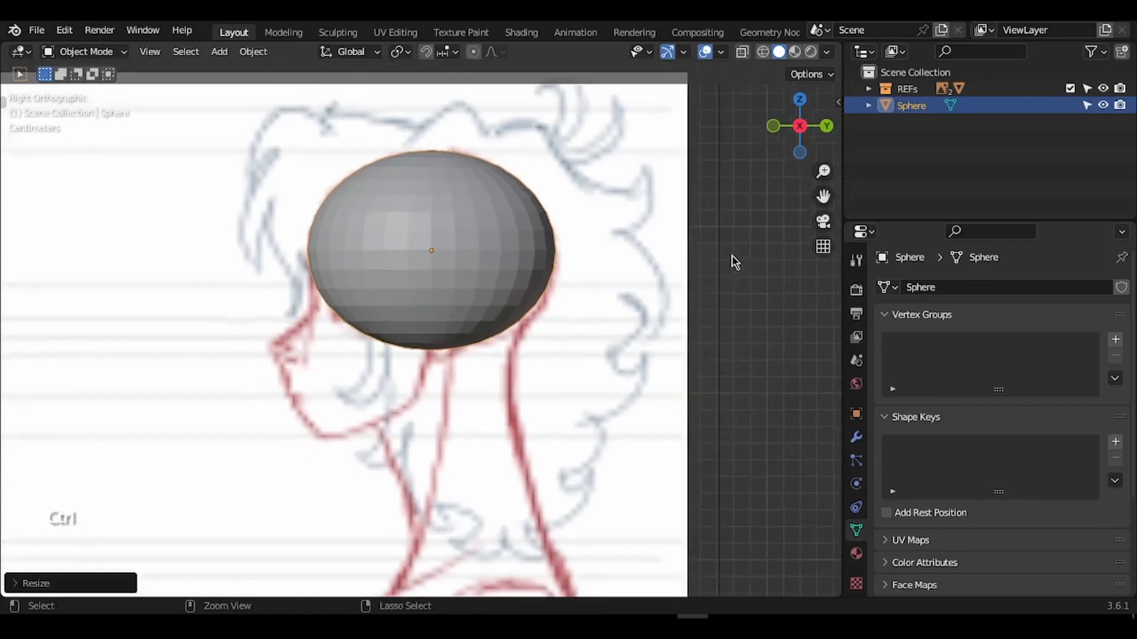
pyautogui.keyDown('ctrl'); pyautogui.scroll(2, 732, 256); pyautogui.keyUp('ctrl')
pyautogui.moveTo(799, 126); pyautogui.dragTo(449, 256)
# Enter Edit Mode on the head sphere in vertex mode and select its bottom vertex.
pyautogui.press('Tab')
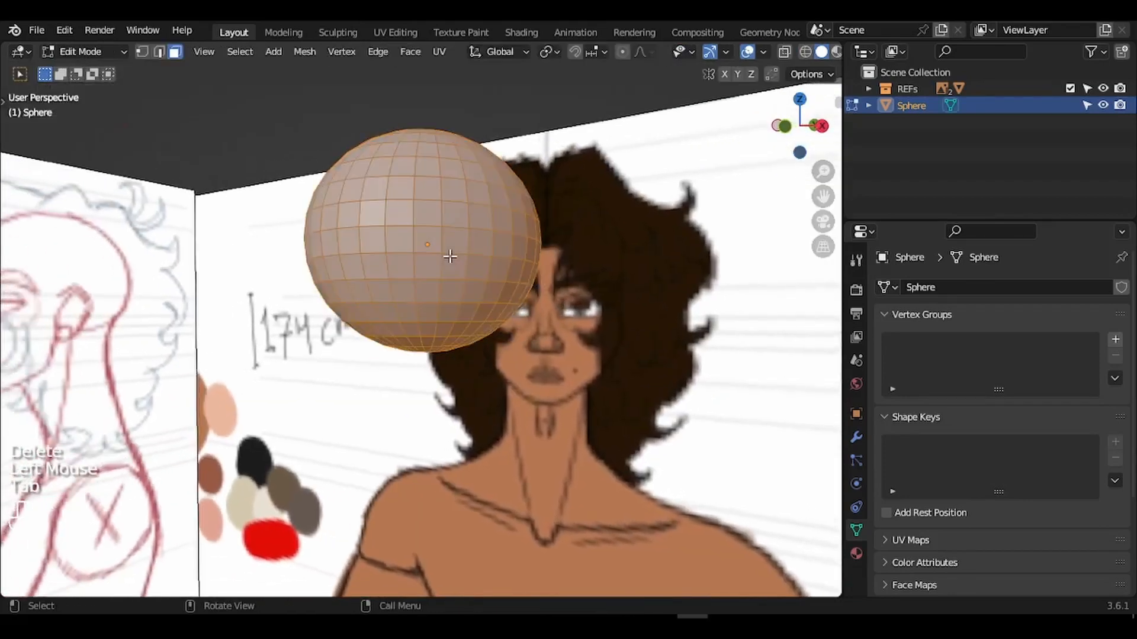
pyautogui.scroll(2, 450, 257)
pyautogui.press('1')
pyautogui.scroll(2, 440, 349)
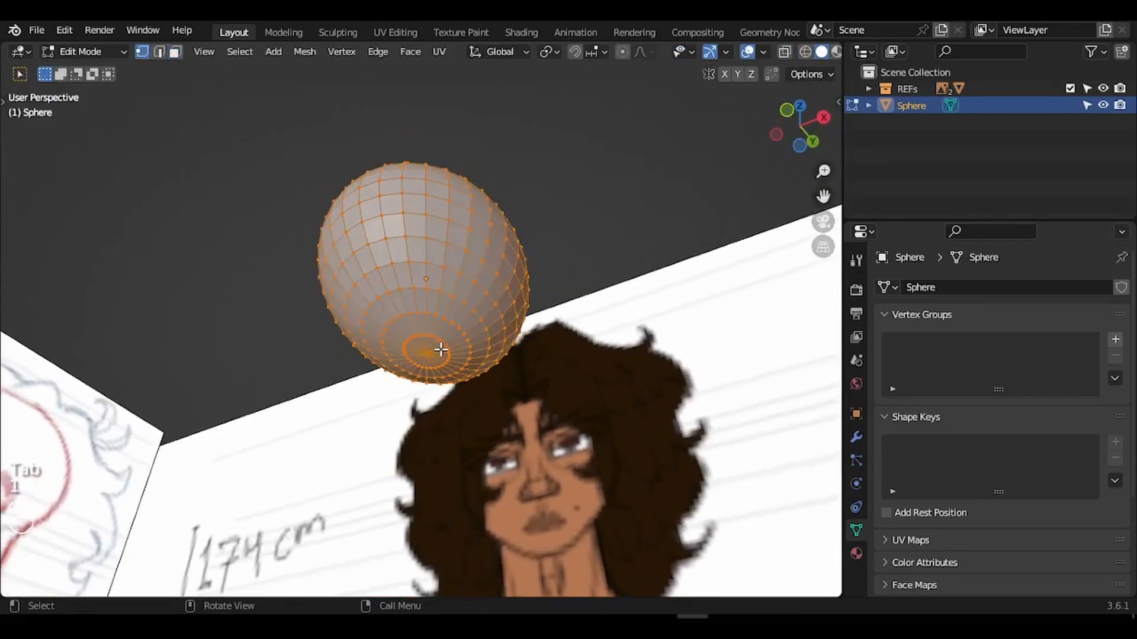
pyautogui.keyDown('ctrl'); pyautogui.scroll(2, 440, 349); pyautogui.keyUp('ctrl')
pyautogui.click(433, 366)
pyautogui.press('KP_1')
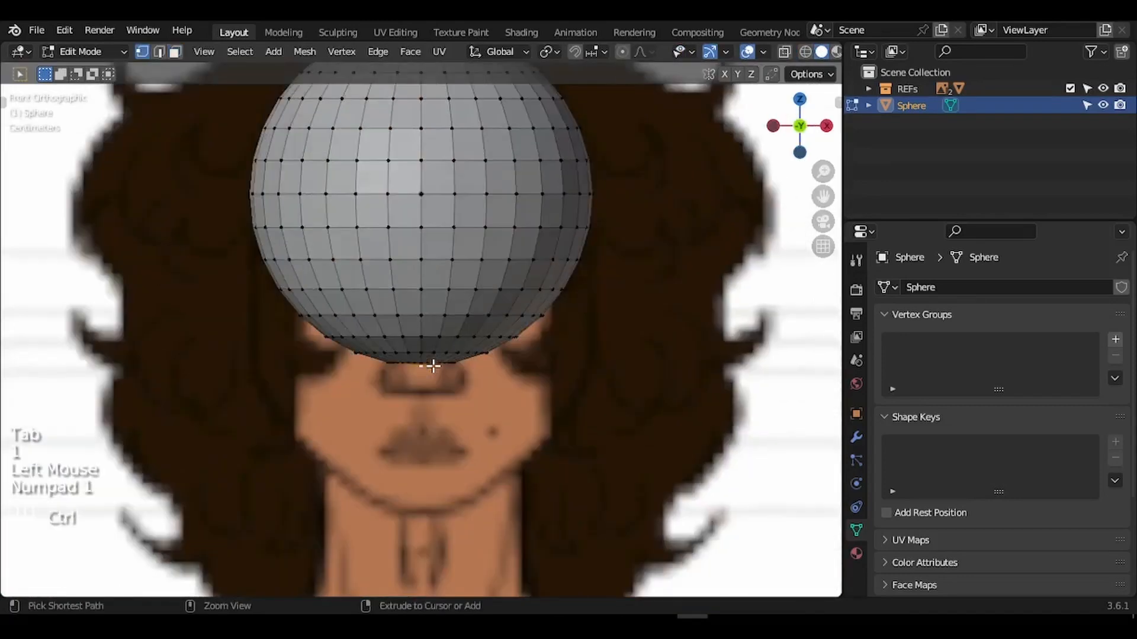
pyautogui.keyDown('ctrl'); pyautogui.scroll(-2, 433, 366); pyautogui.keyUp('ctrl')
pyautogui.keyDown('shift'); pyautogui.scroll(1, 433, 367); pyautogui.keyUp('shift')
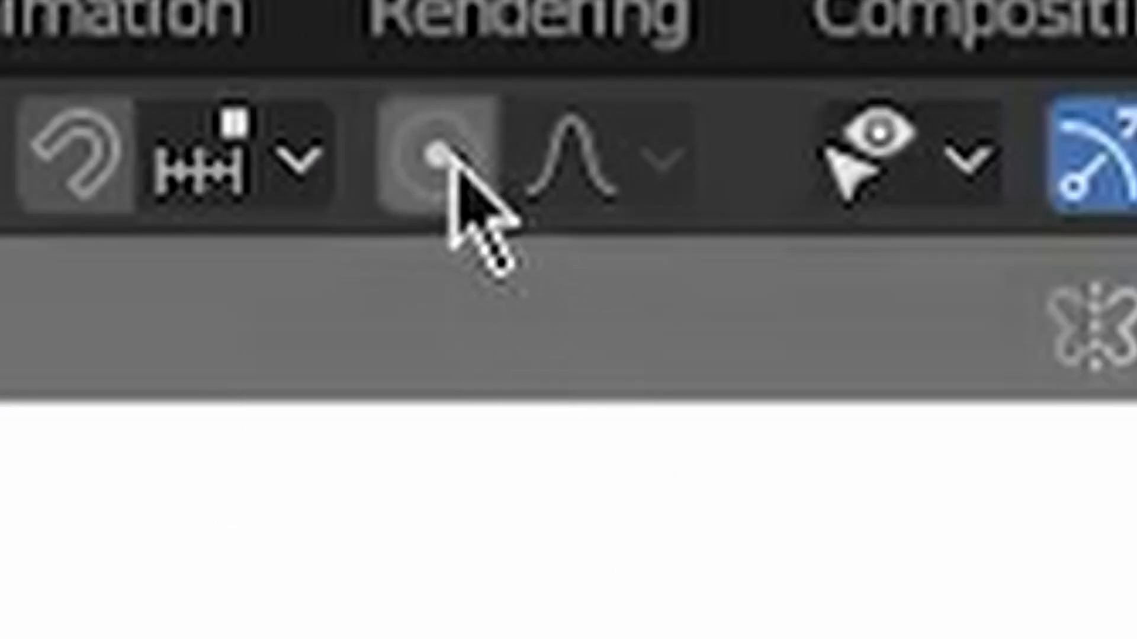
# With proportional editing on, stretch the head vertically into an oval and widen its lower part.
pyautogui.click(623, 53)
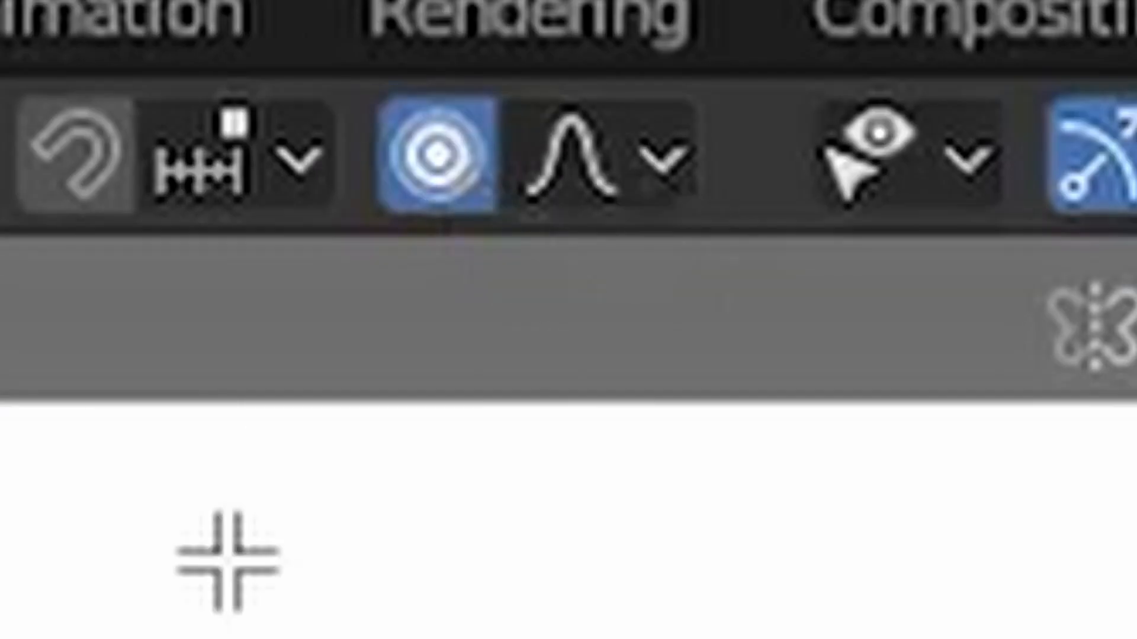
pyautogui.press('g')
pyautogui.press('z')
pyautogui.scroll(10, 560, 216)
pyautogui.scroll(10, 559, 216)
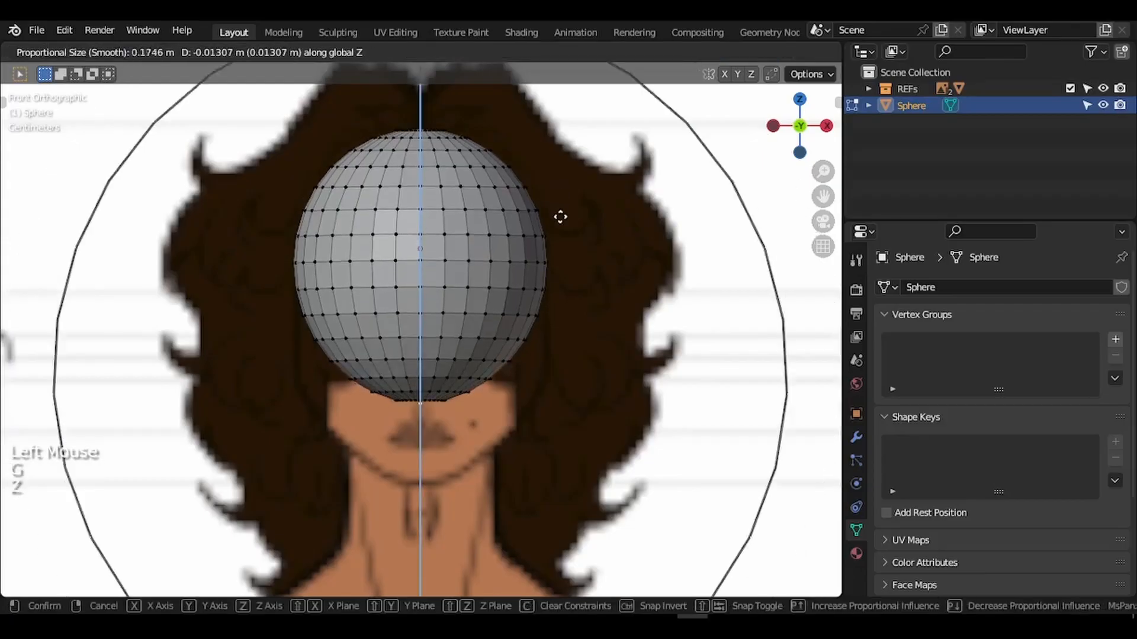
pyautogui.click(562, 283)
pyautogui.press('s')
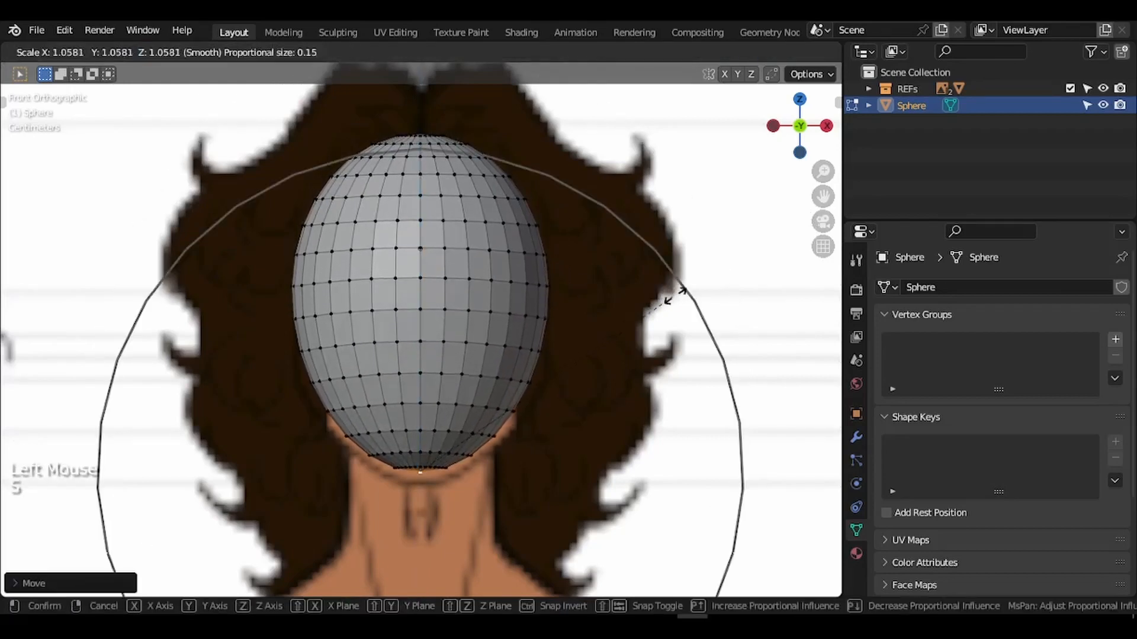
pyautogui.click(688, 294)
# In right side view, soft-move vertices toward the skull outline, undoing the last deformation.
pyautogui.press('KP_3')
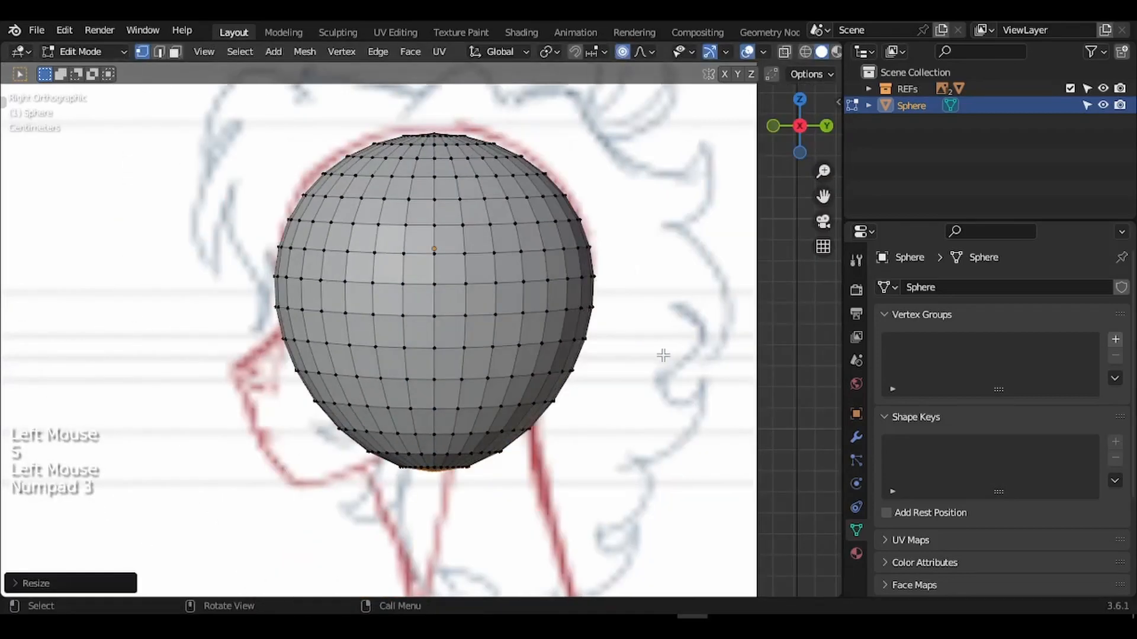
pyautogui.press('g')
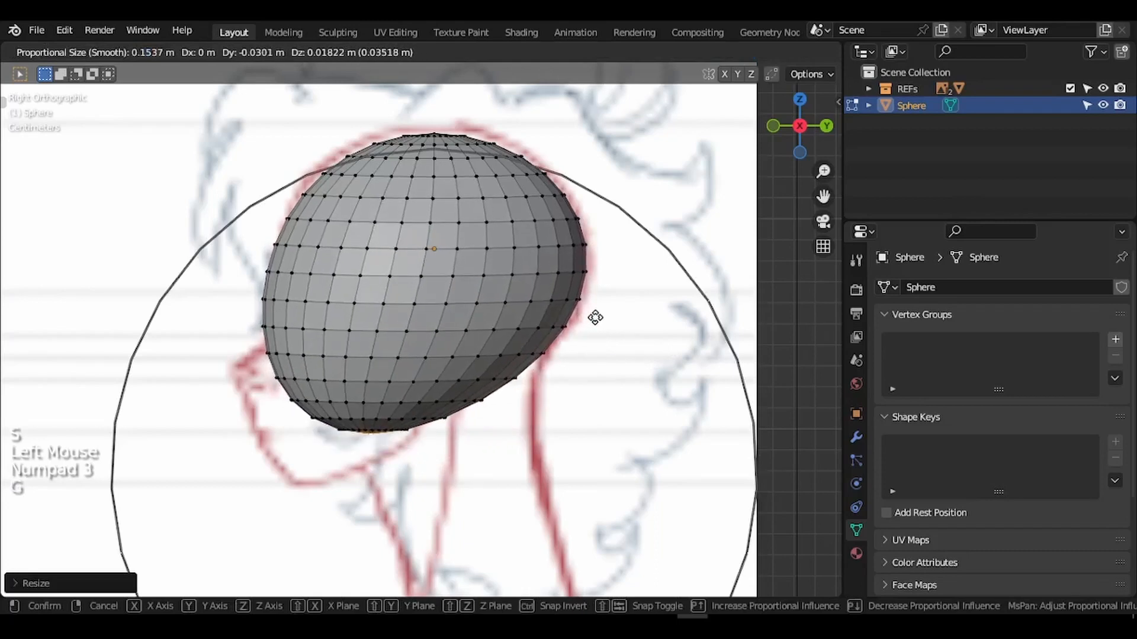
pyautogui.click(563, 318)
pyautogui.click(240, 301)
pyautogui.press('g')
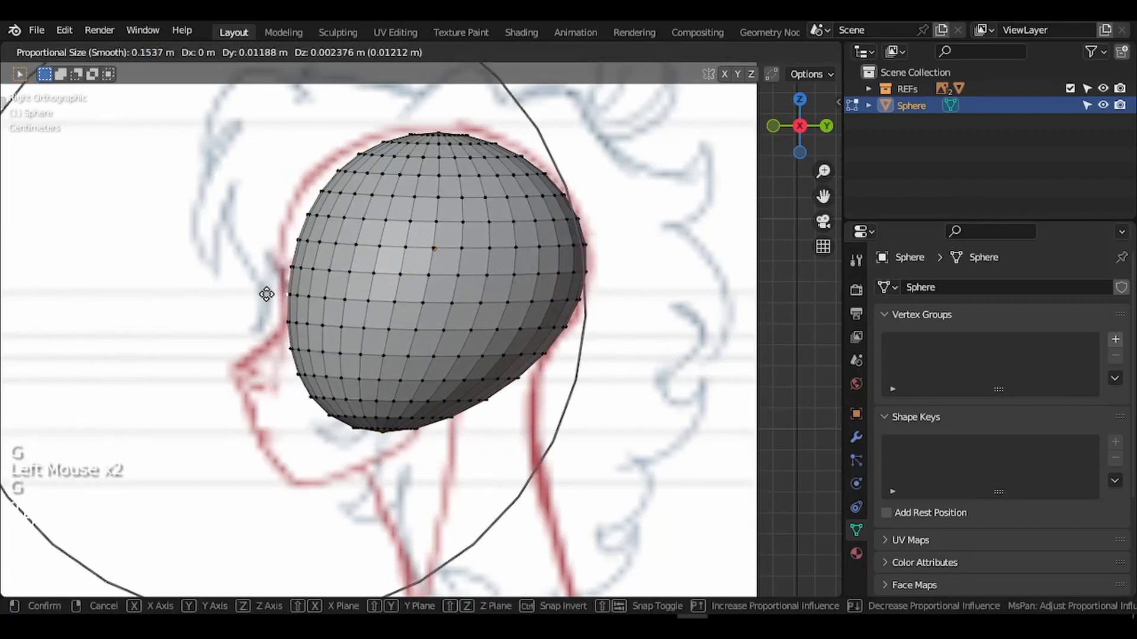
pyautogui.scroll(5, 264, 294)
pyautogui.click(266, 294)
pyautogui.press('KP_1')
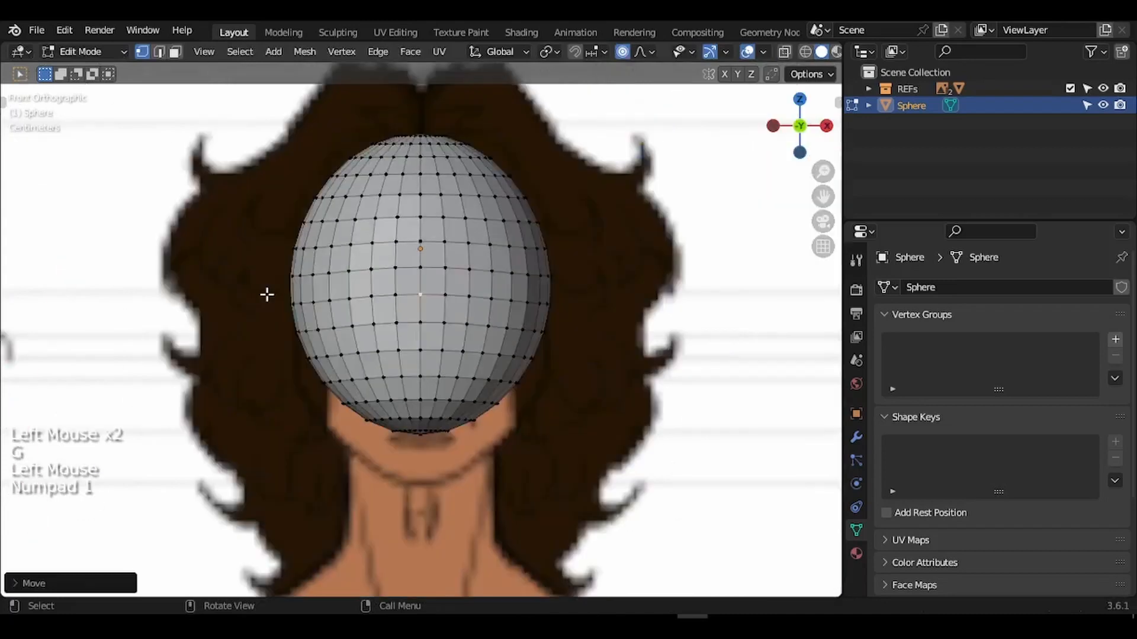
pyautogui.hotkey('ctrl', 'z')
pyautogui.keyDown('shift'); pyautogui.click(521, 302); pyautogui.keyUp('shift')
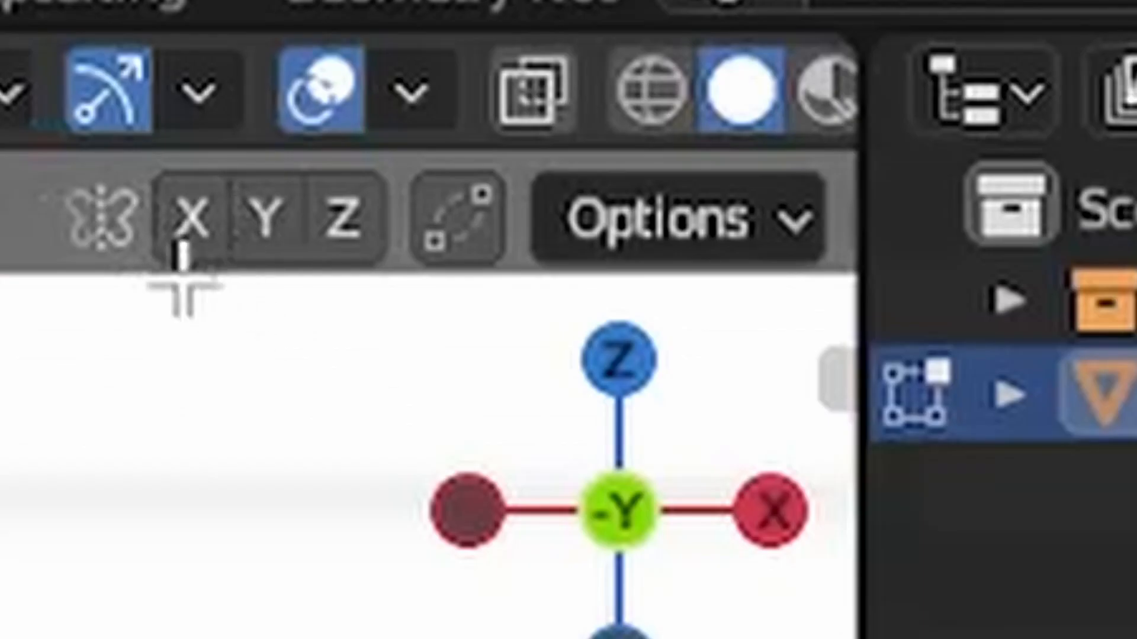
# Turn on X mirroring and soft-pull the head's outer and front vertices in side view.
pyautogui.click(189, 244)
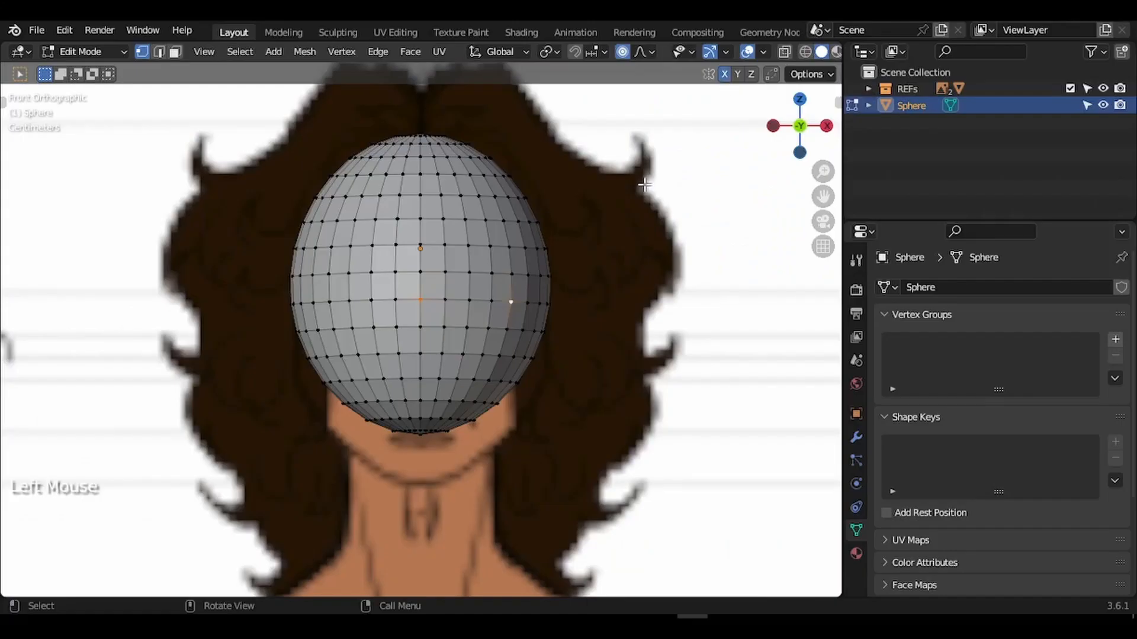
pyautogui.press('KP_3')
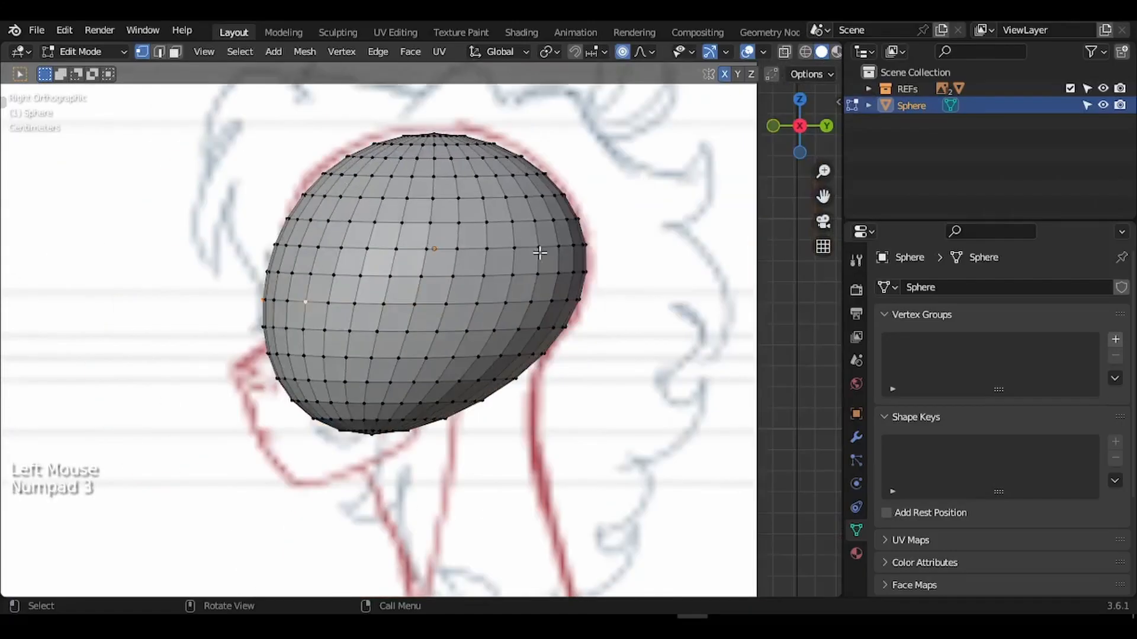
pyautogui.press('g')
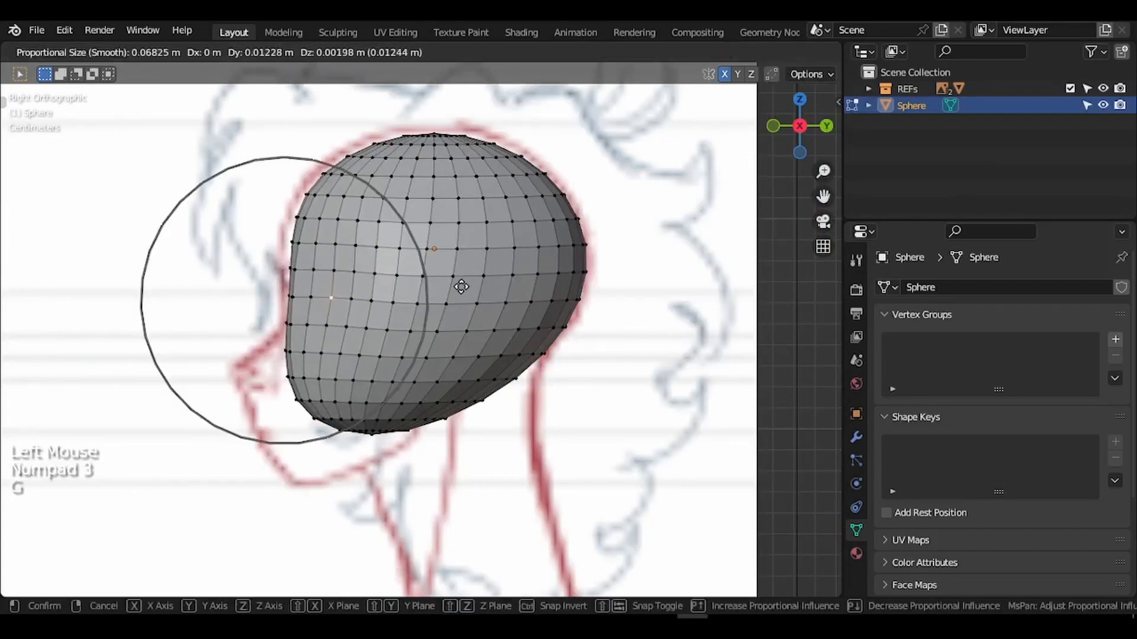
pyautogui.click(461, 287)
pyautogui.click(287, 205)
pyautogui.press('g')
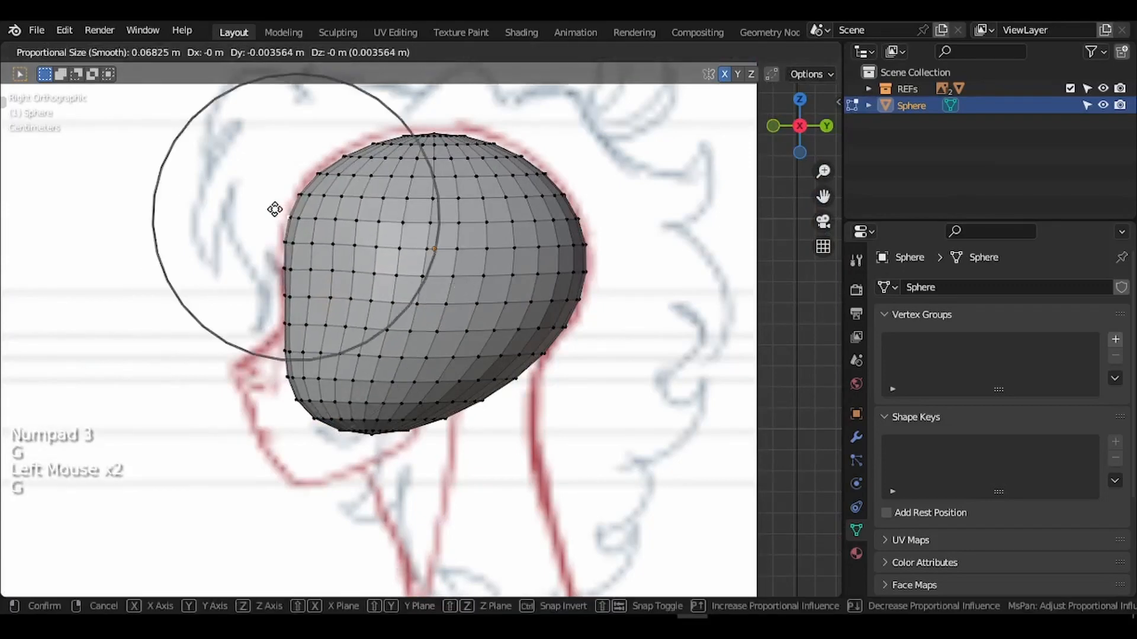
pyautogui.click(275, 210)
# Reshape the top and back of the head with soft-falloff vertex moves.
pyautogui.click(345, 129)
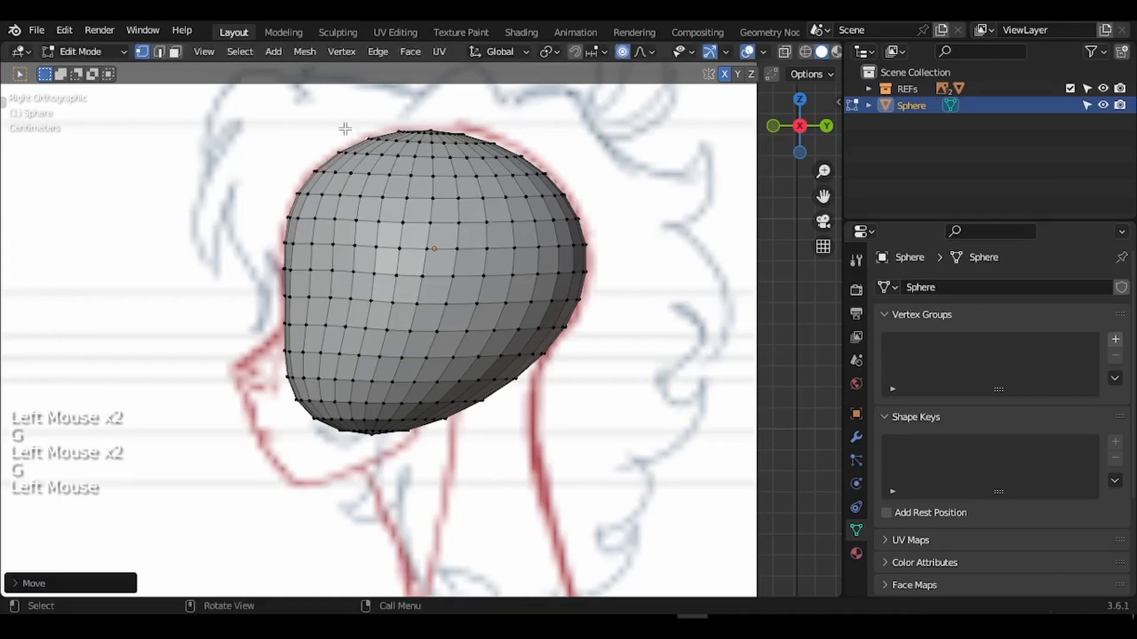
pyautogui.click(482, 125)
pyautogui.press('g')
pyautogui.click(563, 162)
pyautogui.click(562, 162)
pyautogui.press('g')
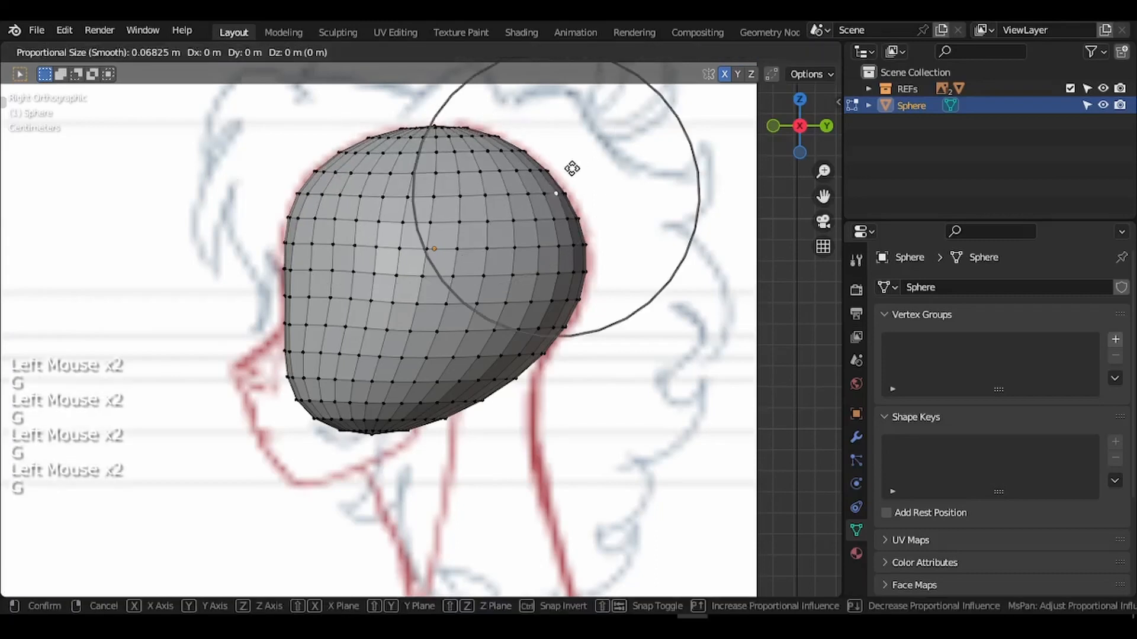
pyautogui.click(579, 170)
pyautogui.click(571, 308)
pyautogui.press('g')
pyautogui.click(572, 318)
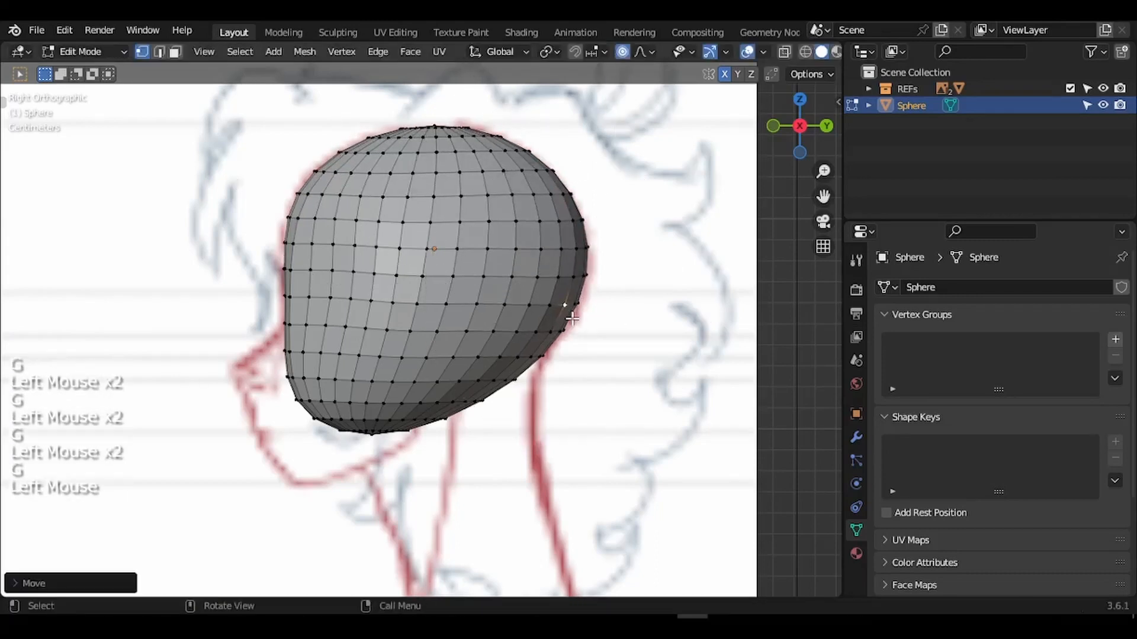
# Pull the lower rim up and extend the jaw forward into a chin.
pyautogui.click(485, 414)
pyautogui.press('g')
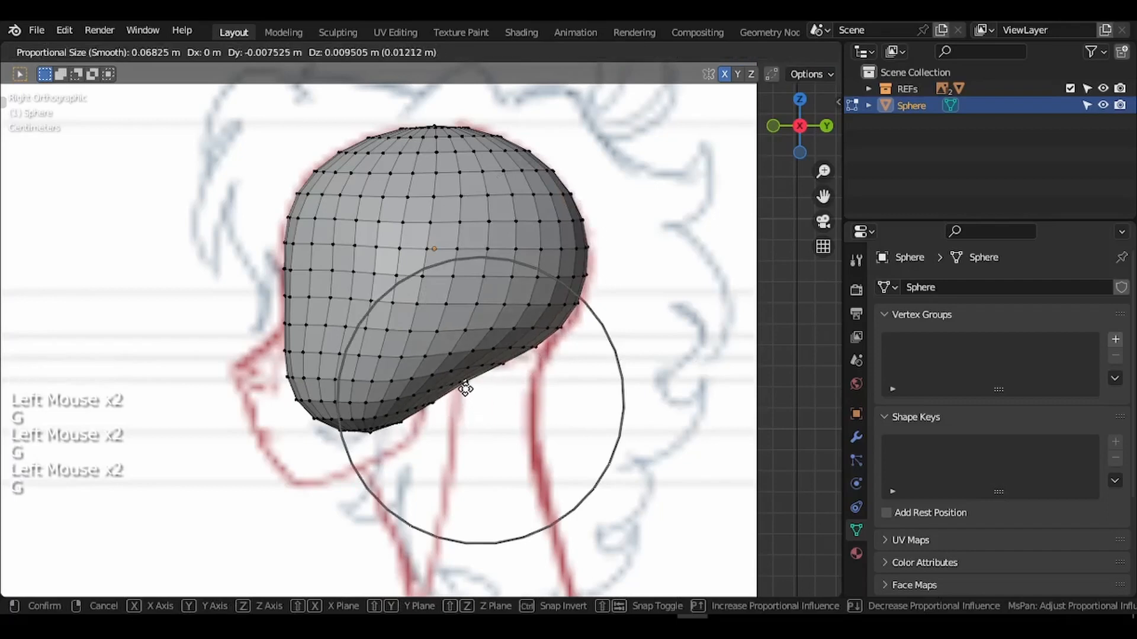
pyautogui.click(455, 374)
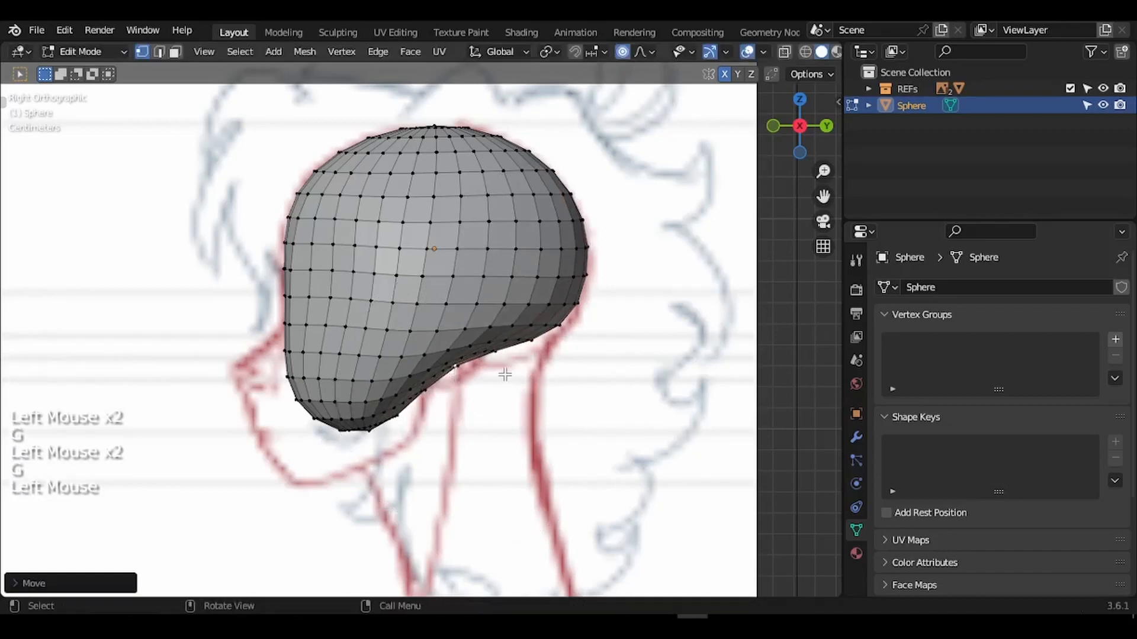
pyautogui.click(398, 417)
pyautogui.click(399, 414)
pyautogui.press('g')
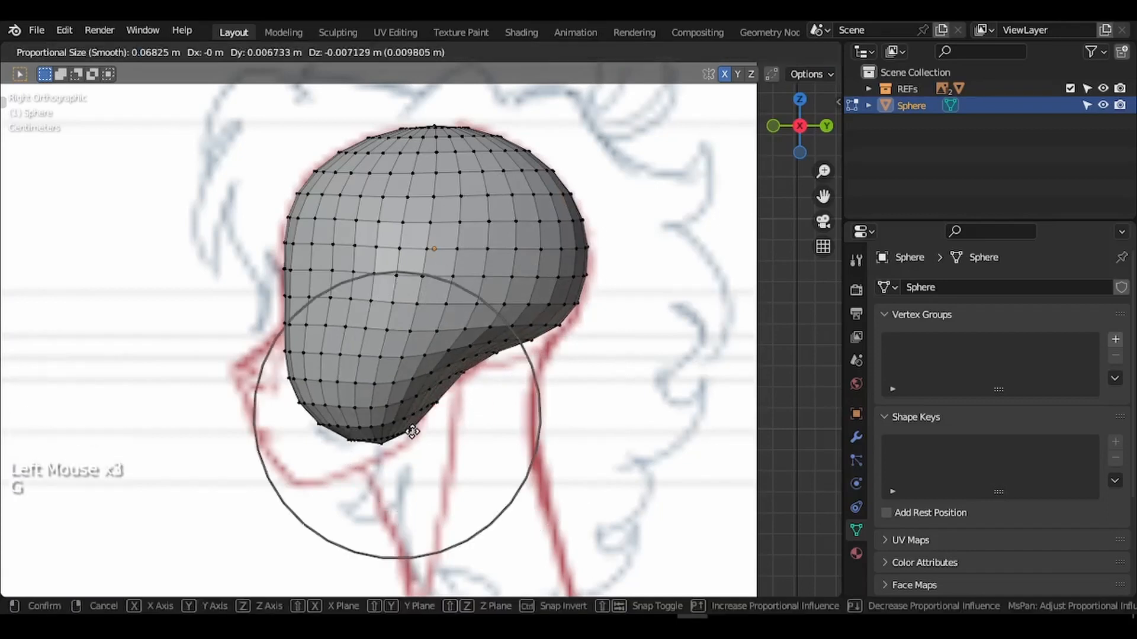
pyautogui.click(413, 431)
pyautogui.click(273, 359)
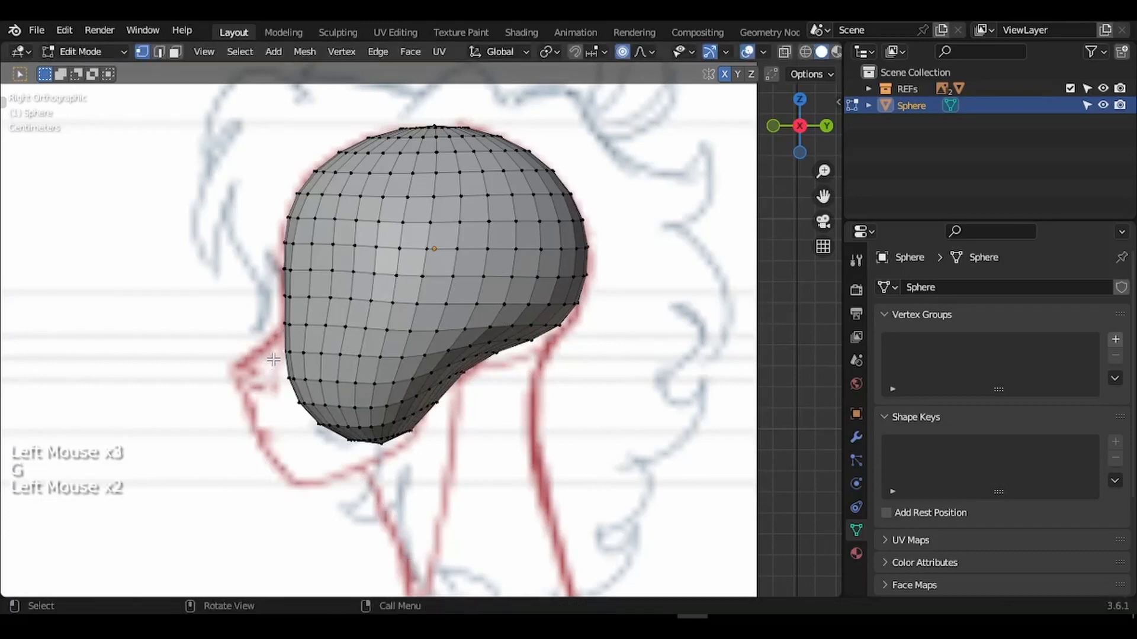
pyautogui.press('g')
pyautogui.scroll(8, 257, 373)
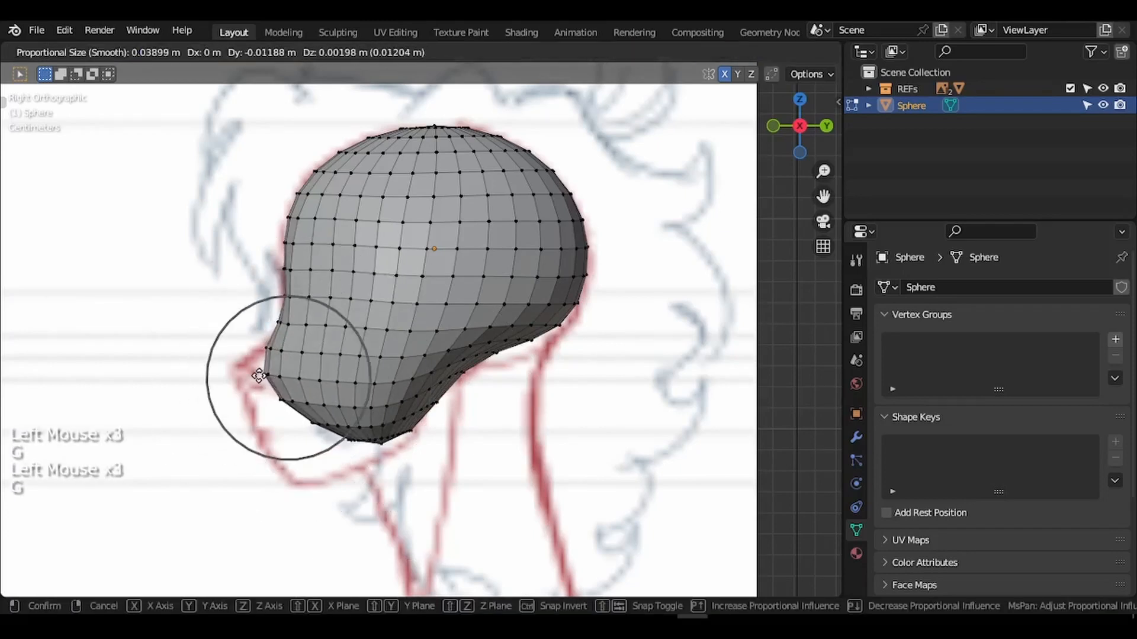
pyautogui.click(231, 364)
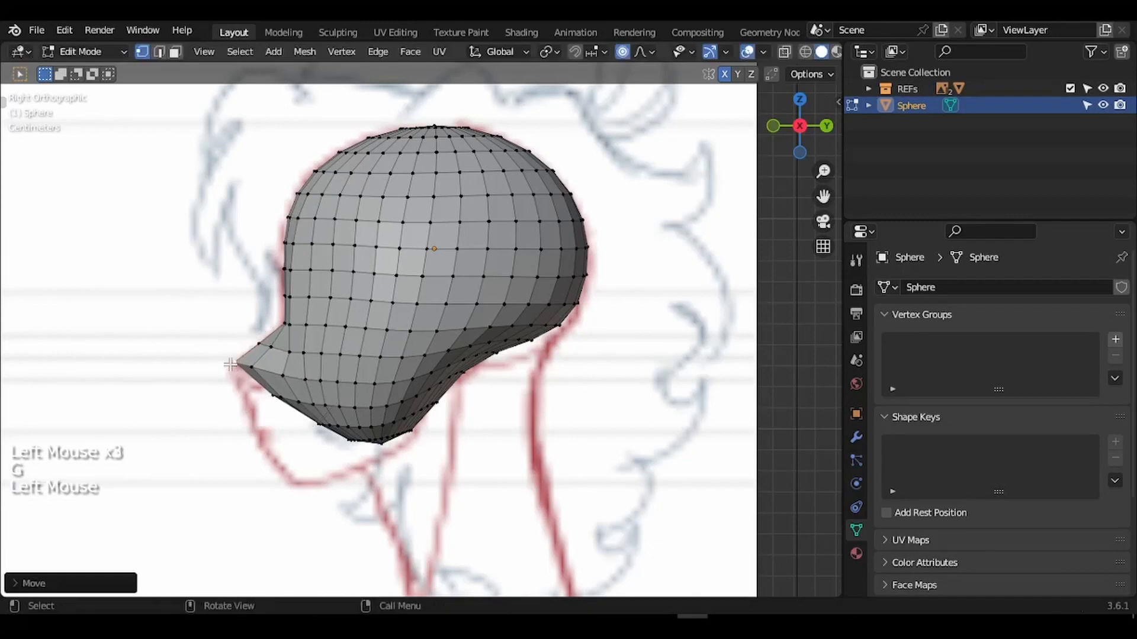
# Check the chin from the front, then reshape the chin and move the jaw forward.
pyautogui.click(328, 443)
pyautogui.press('g')
pyautogui.press('Escape')
pyautogui.press('KP_1')
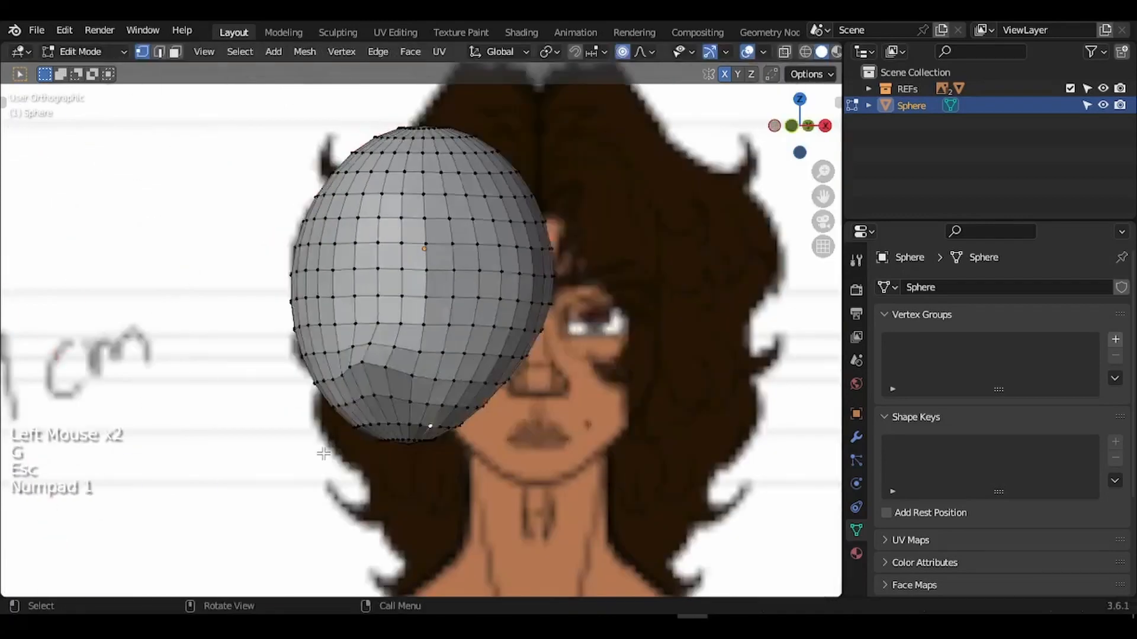
pyautogui.click(418, 426)
pyautogui.press('KP_3')
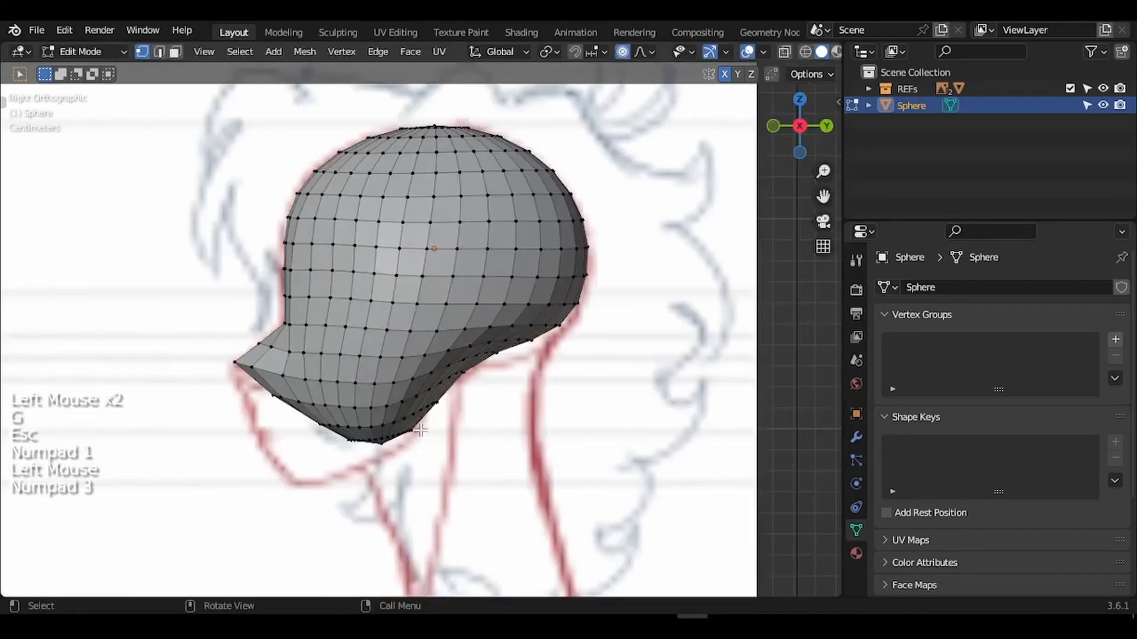
pyautogui.press('g')
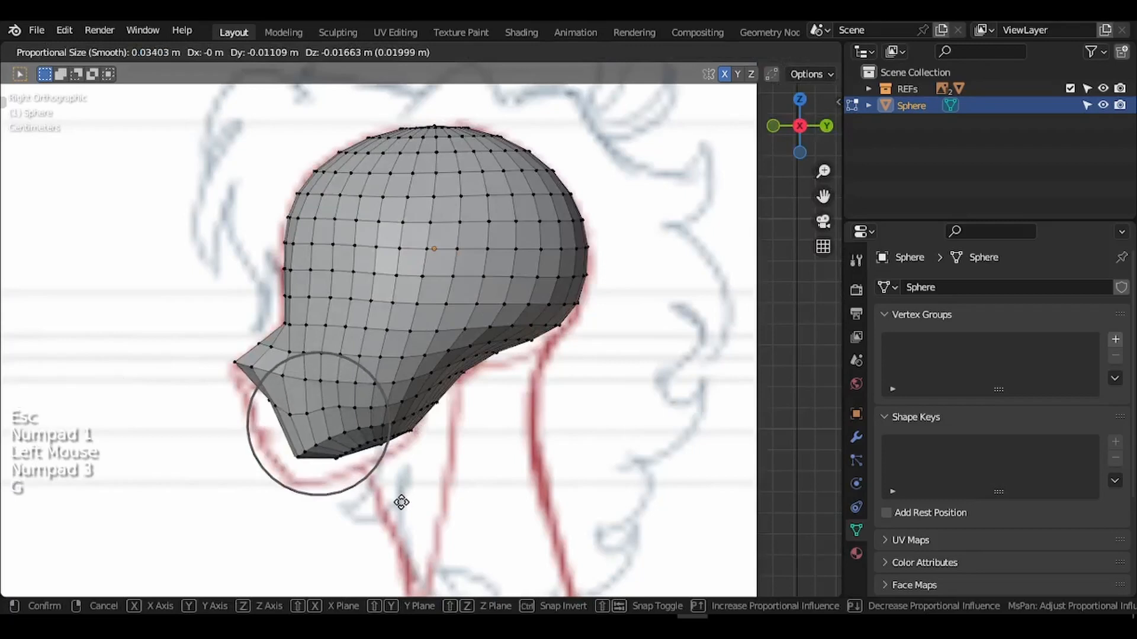
pyautogui.click(372, 507)
pyautogui.click(255, 410)
pyautogui.press('g')
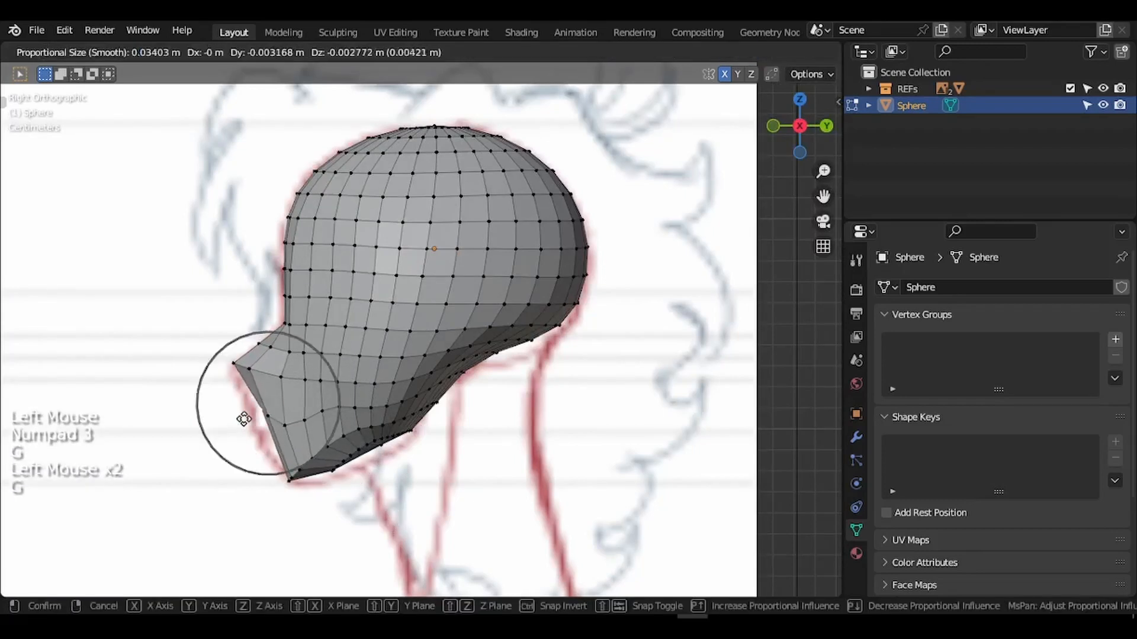
pyautogui.click(236, 420)
# Fine-tune several lower jaw vertices with small soft-falloff moves.
pyautogui.click(374, 412)
pyautogui.press('g')
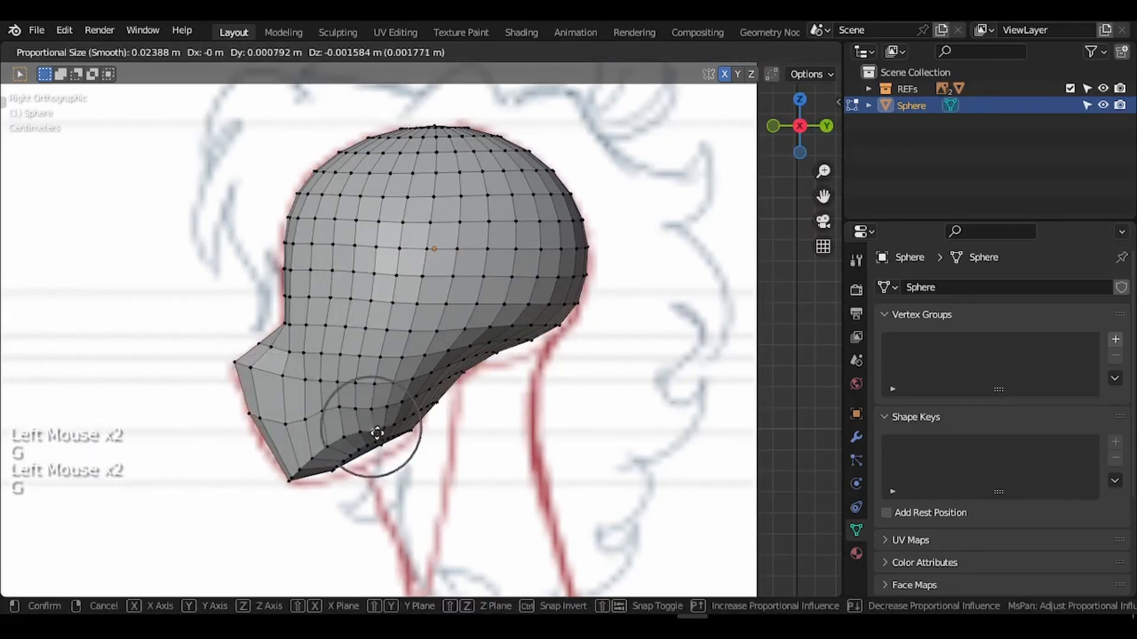
pyautogui.click(377, 440)
pyautogui.click(335, 438)
pyautogui.press('g')
pyautogui.click(341, 445)
pyautogui.press('g')
pyautogui.click(356, 436)
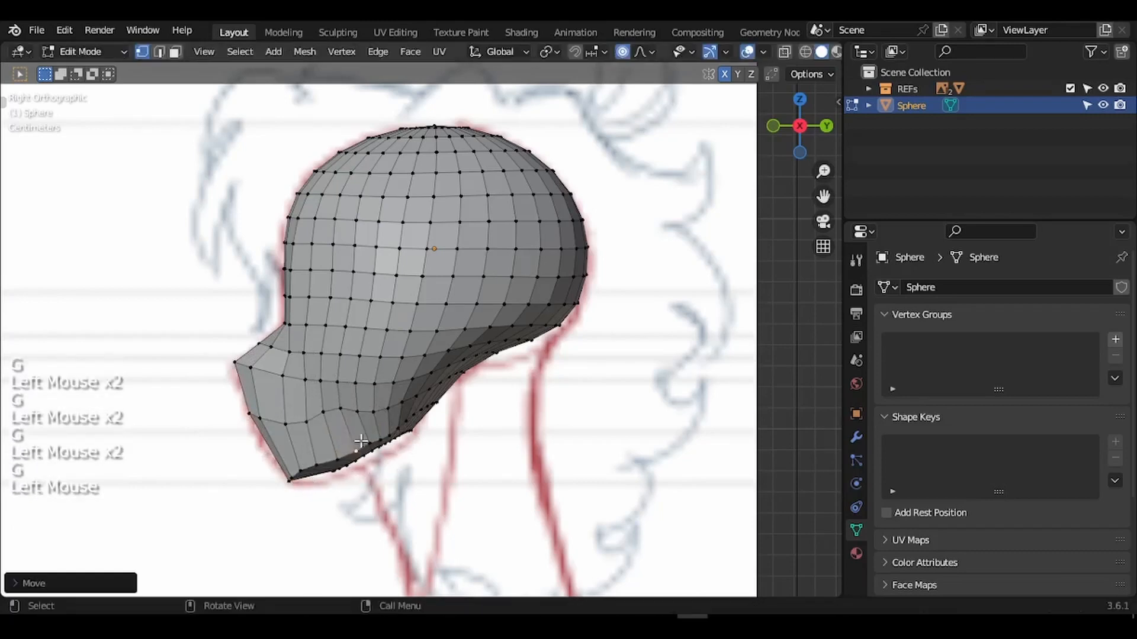
pyautogui.click(395, 432)
pyautogui.press('g')
pyautogui.click(396, 432)
# Adjust the jaw-to-neck line and nudge the lower jaw slightly.
pyautogui.click(355, 415)
pyautogui.press('g')
pyautogui.click(358, 417)
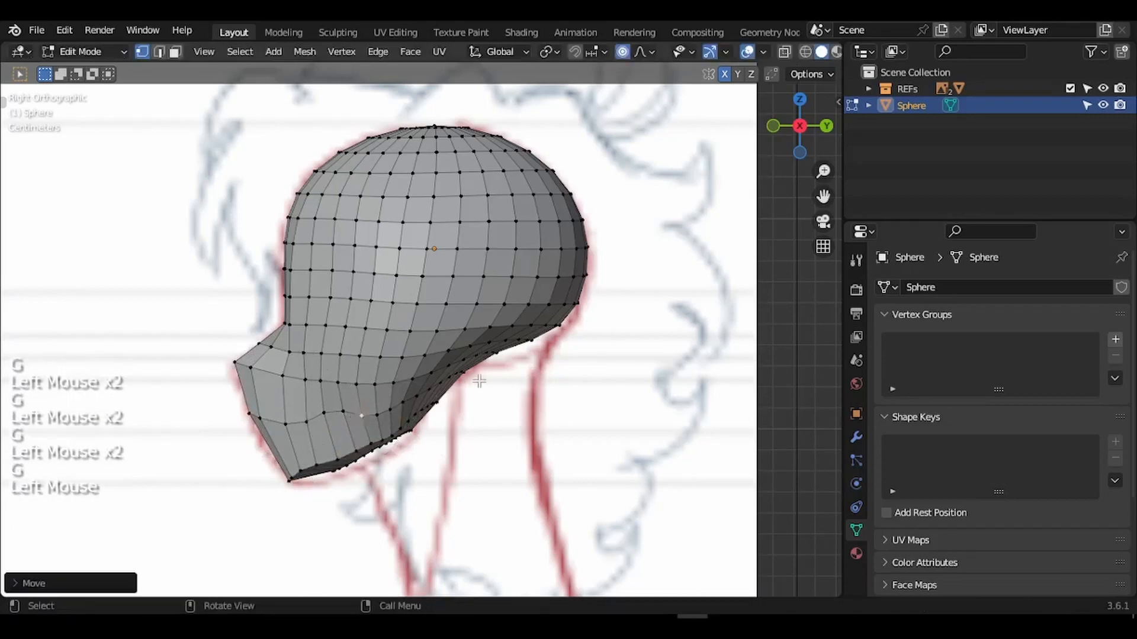
pyautogui.click(471, 382)
pyautogui.press('g')
pyautogui.click(406, 423)
pyautogui.click(364, 438)
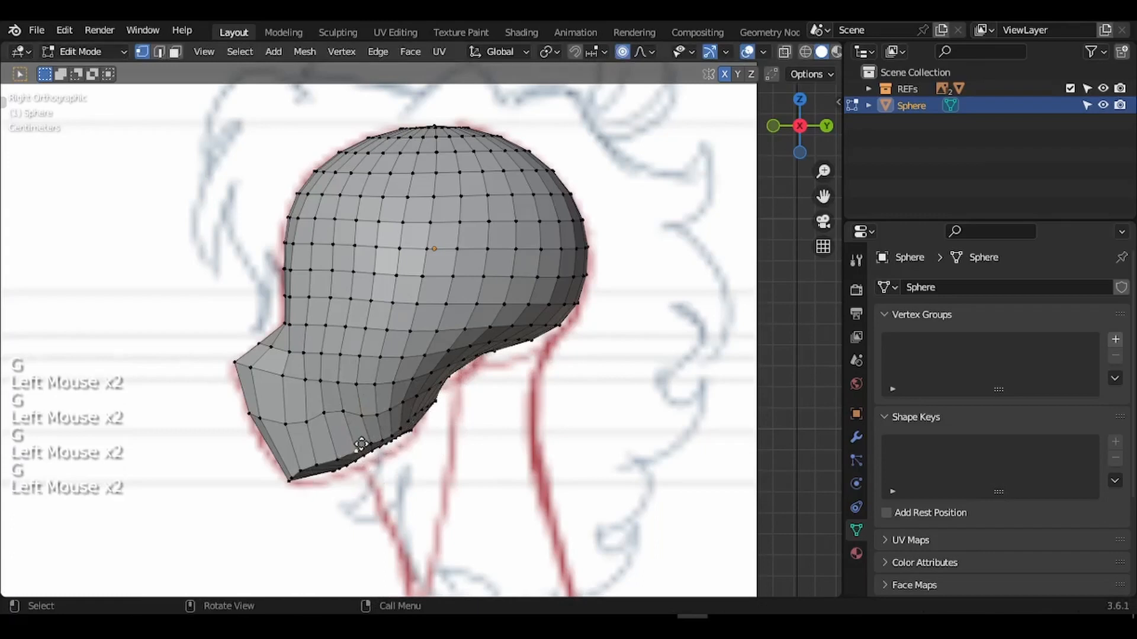
pyautogui.press('g')
pyautogui.click(363, 447)
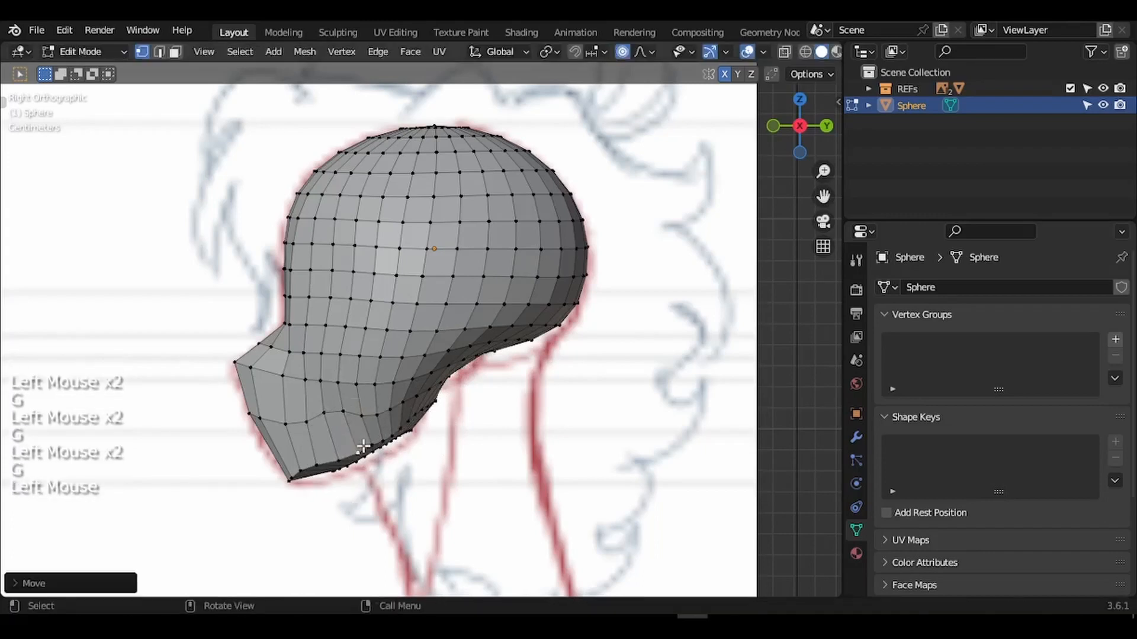
# From the front view, widen the jaw side along X with a soft-falloff move.
pyautogui.press('KP_1')
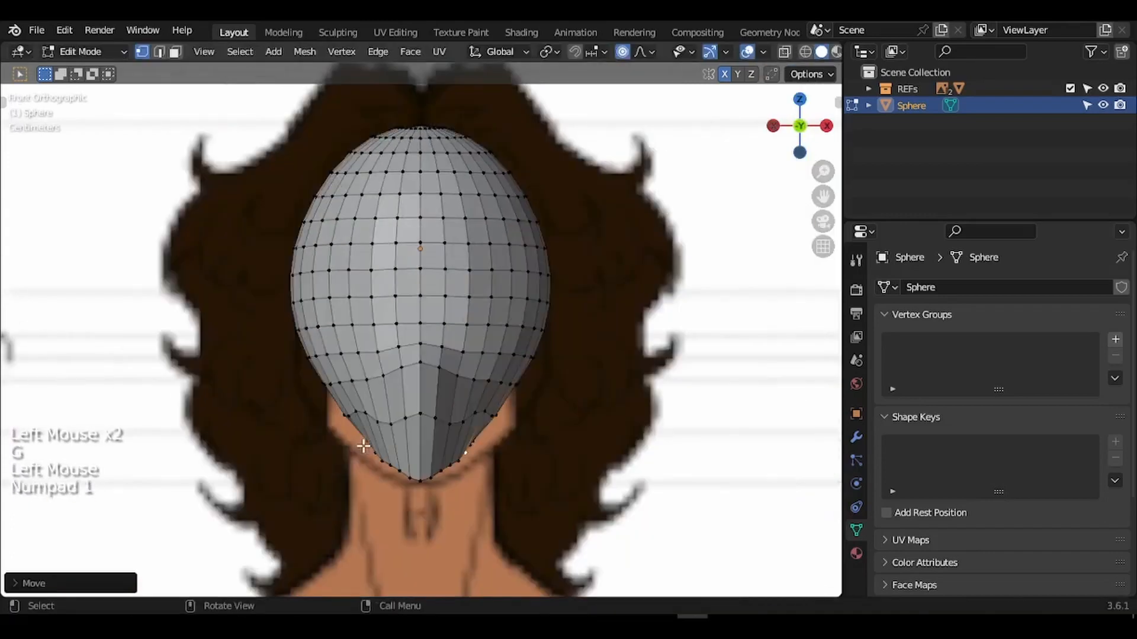
pyautogui.press('Escape')
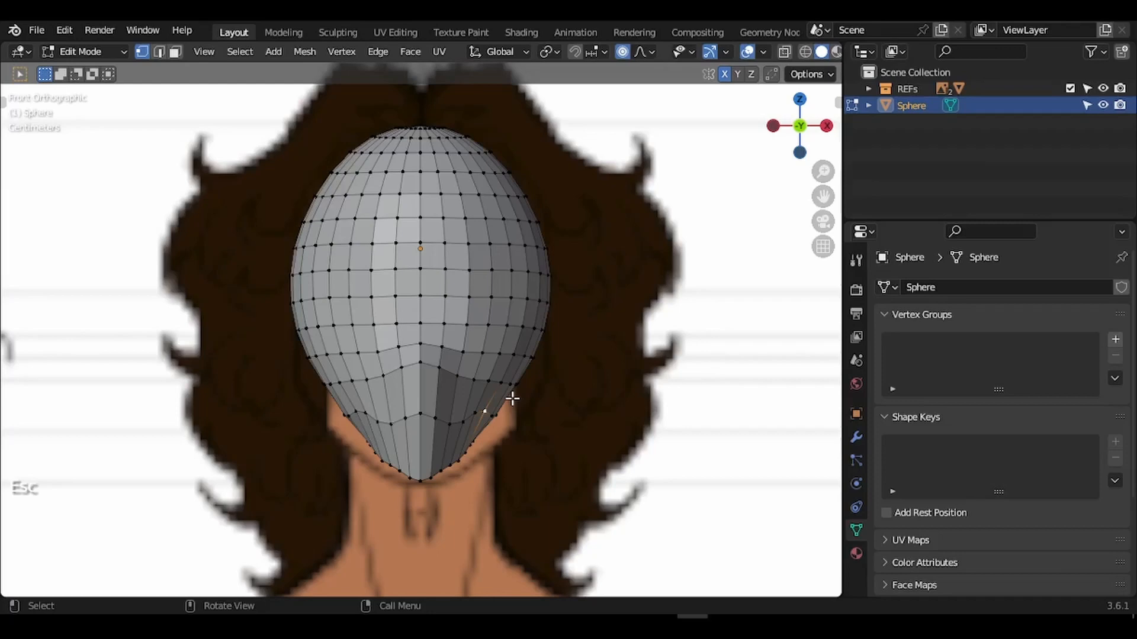
pyautogui.keyDown('shift'); pyautogui.scroll(1, 512, 399); pyautogui.keyUp('shift')
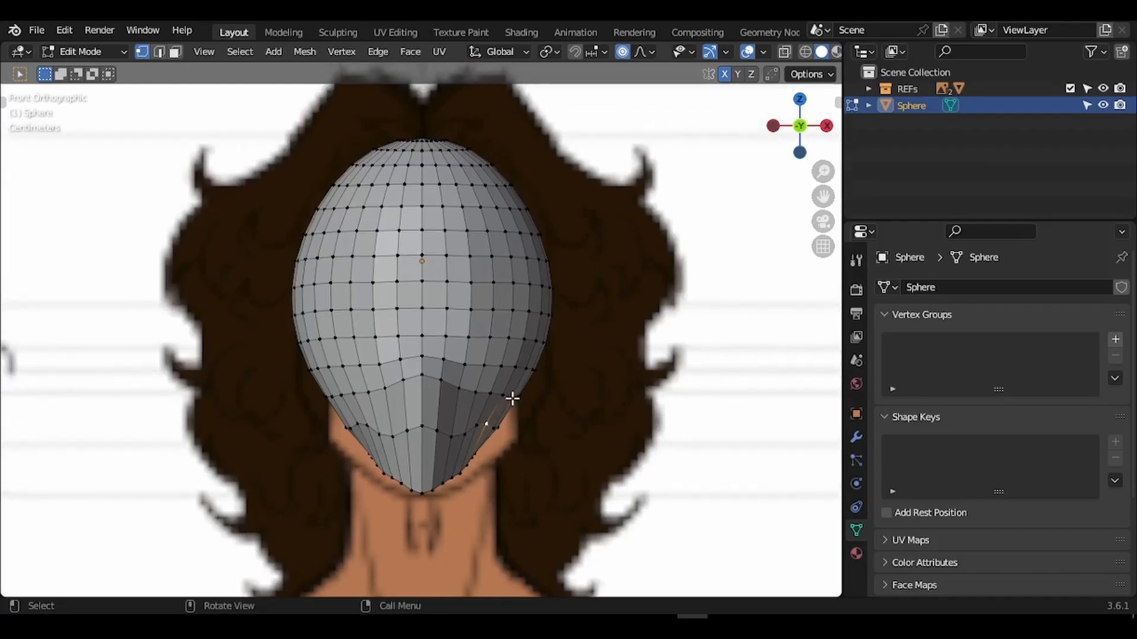
pyautogui.press('g')
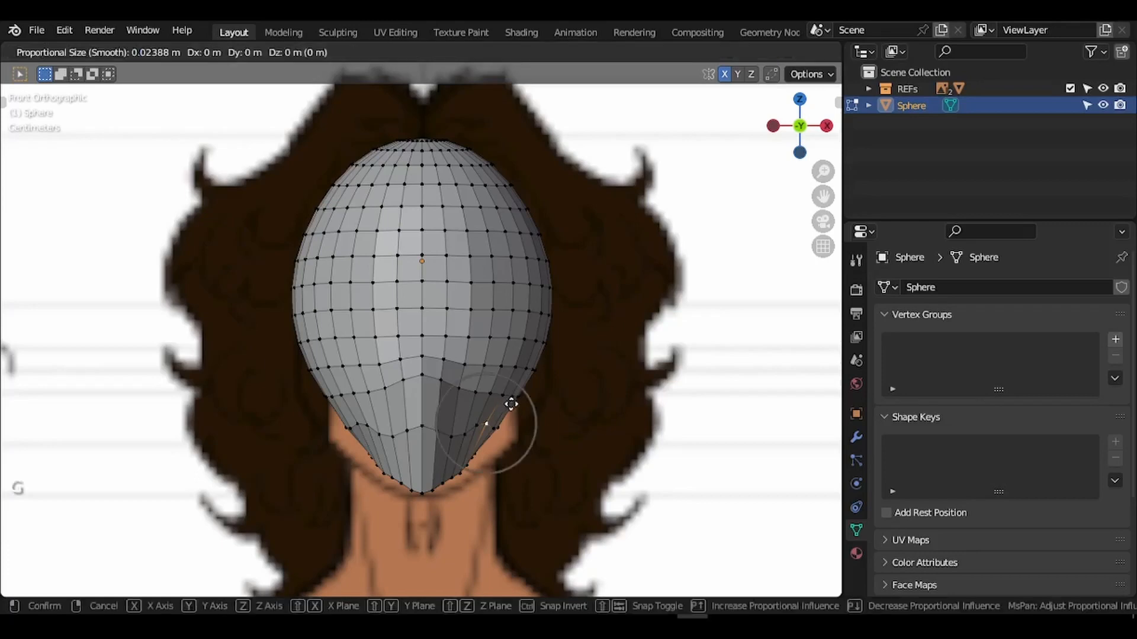
pyautogui.press('x')
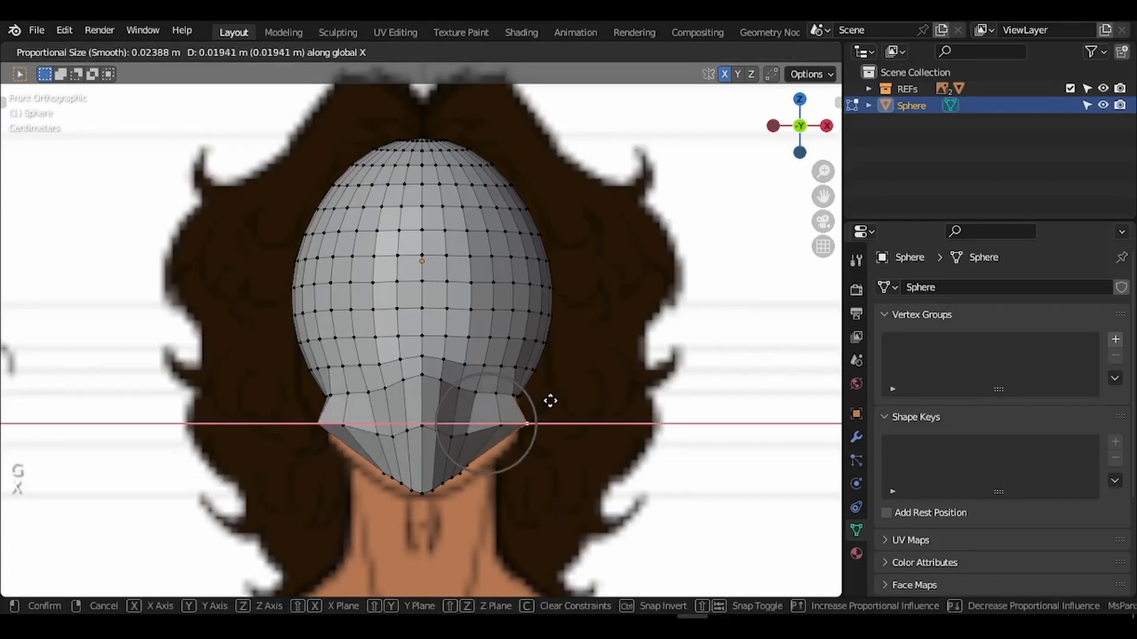
pyautogui.click(555, 399)
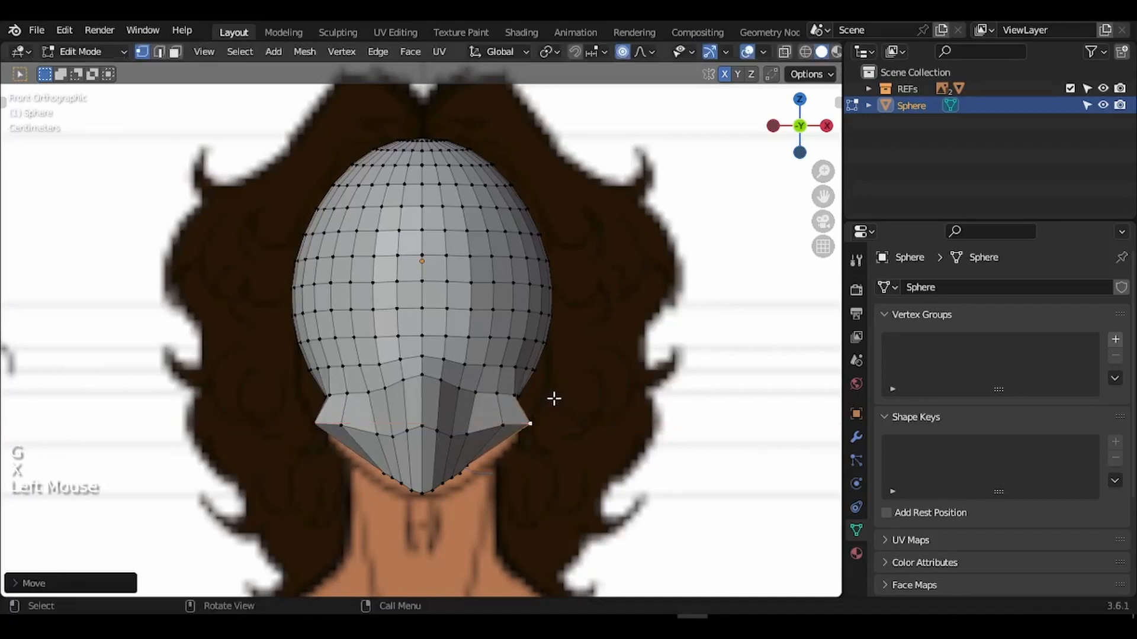
pyautogui.press('g')
pyautogui.press('Escape')
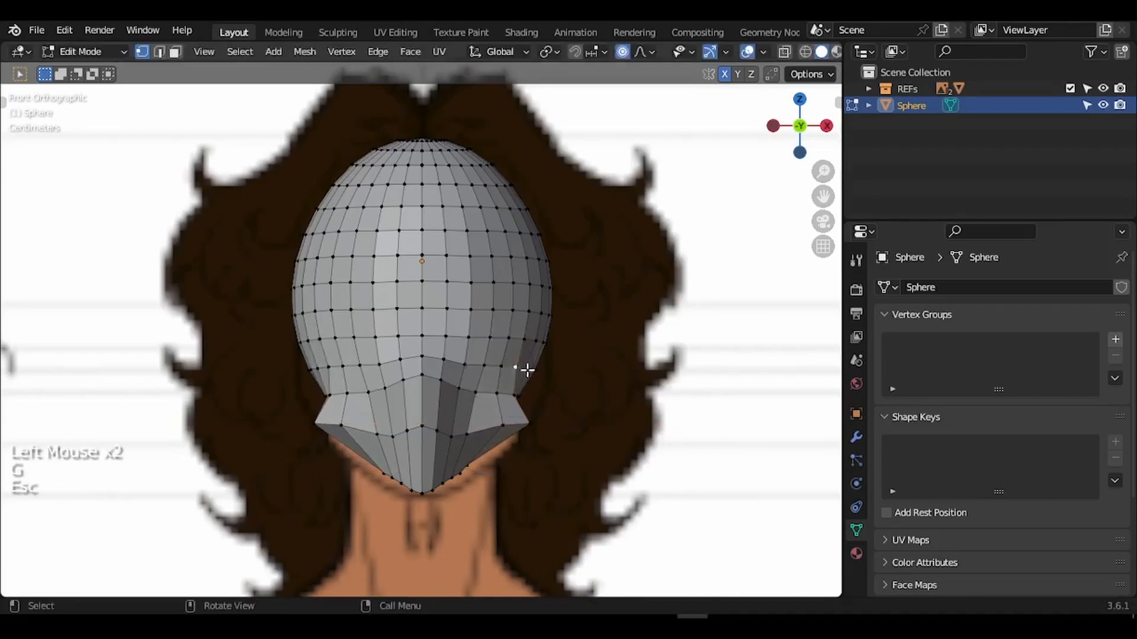
# Undo the flared lower mesh and pull the right side of the jaw back in.
pyautogui.click(524, 393)
pyautogui.press('g')
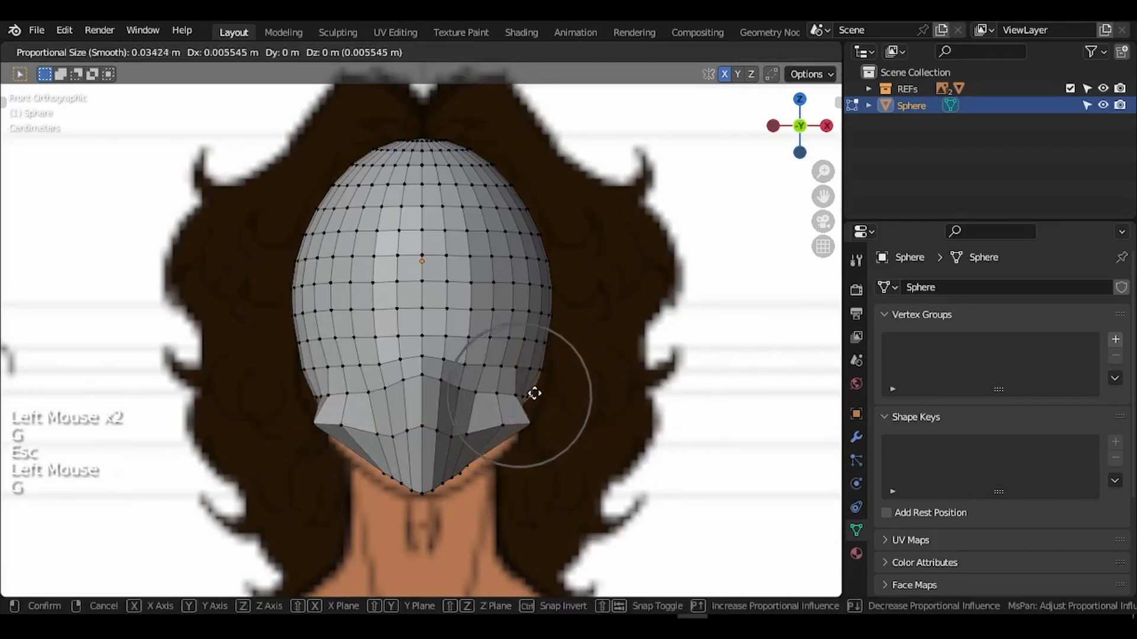
pyautogui.press('Escape')
pyautogui.hotkey('ctrl', 'z')
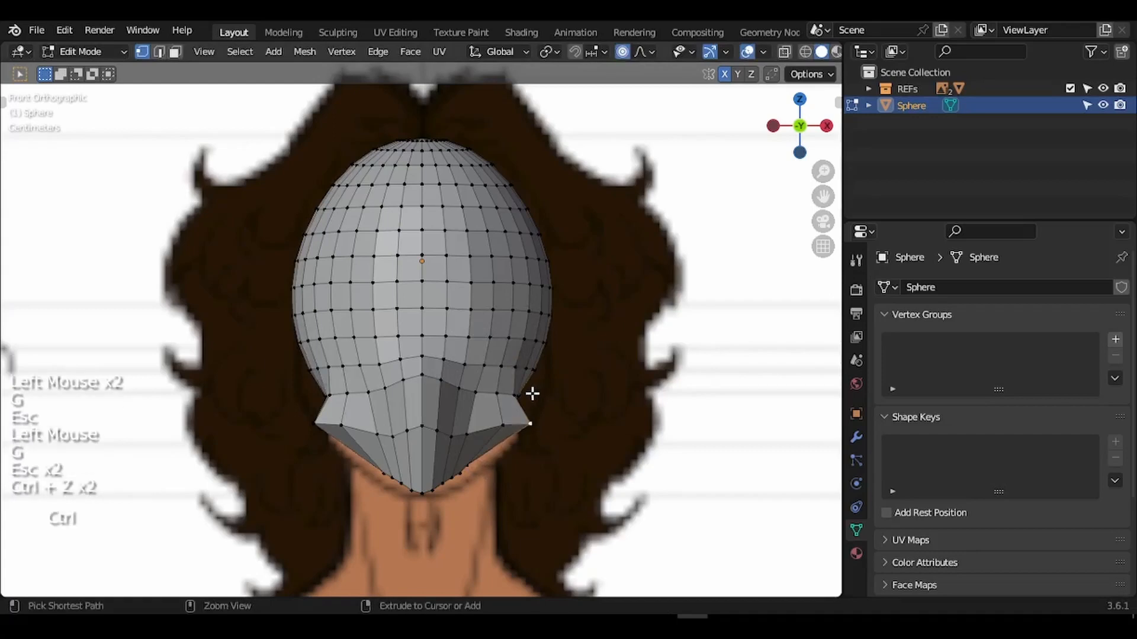
pyautogui.hotkey('ctrl', 'z')
pyautogui.click(495, 426)
pyautogui.press('g')
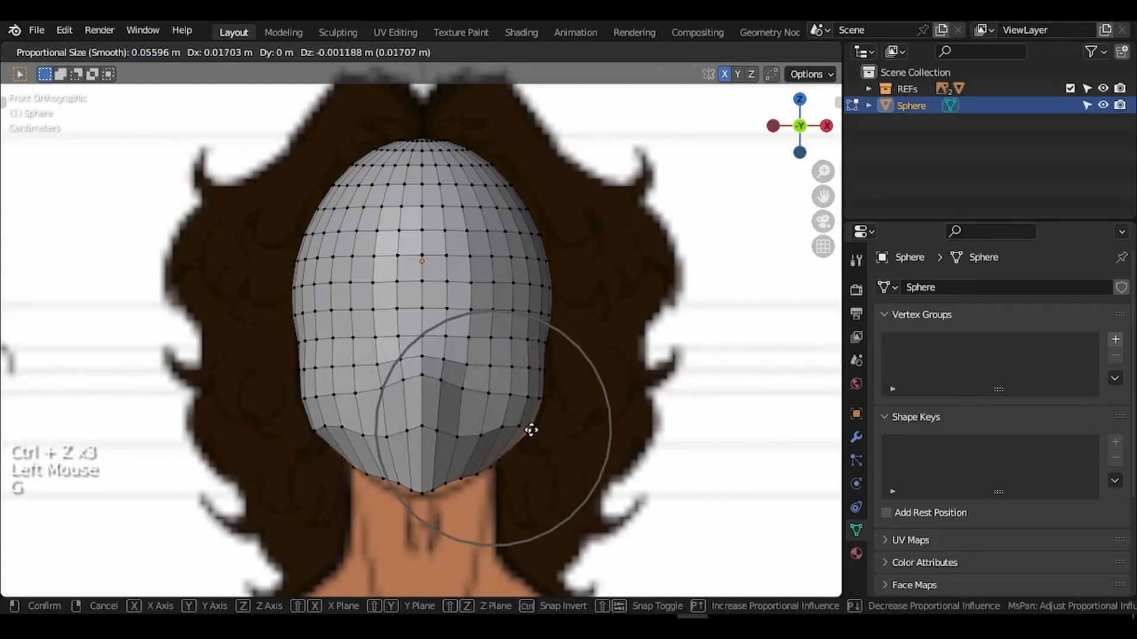
pyautogui.click(533, 429)
# Round off the chin and neighbouring jaw vertices with soft-falloff moves.
pyautogui.click(448, 476)
pyautogui.press('g')
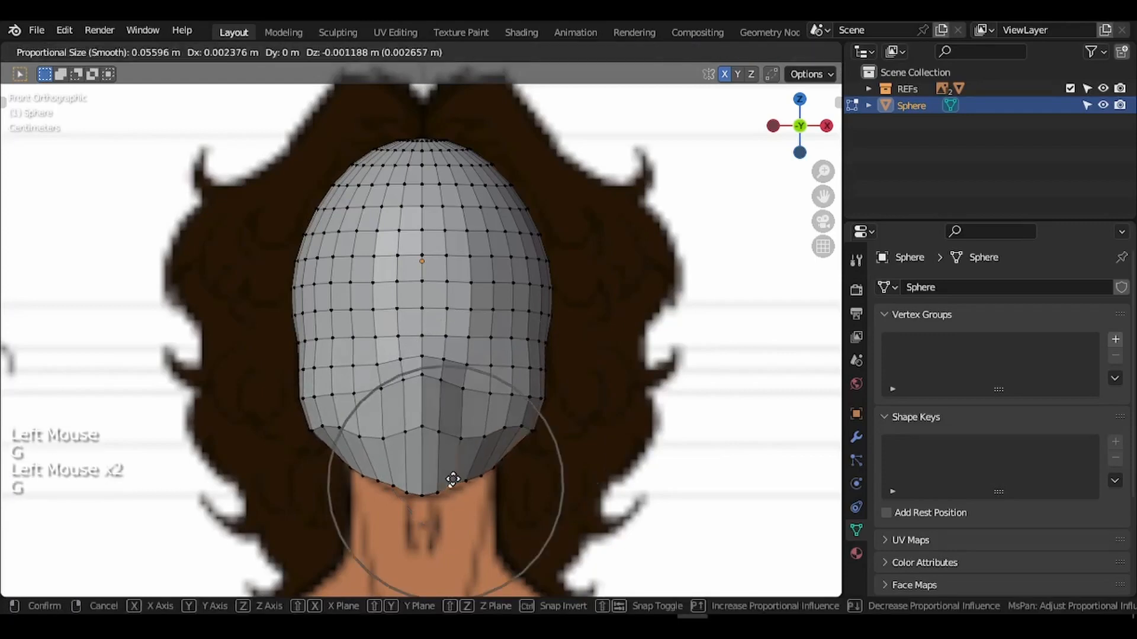
pyautogui.scroll(7, 451, 478)
pyautogui.click(456, 480)
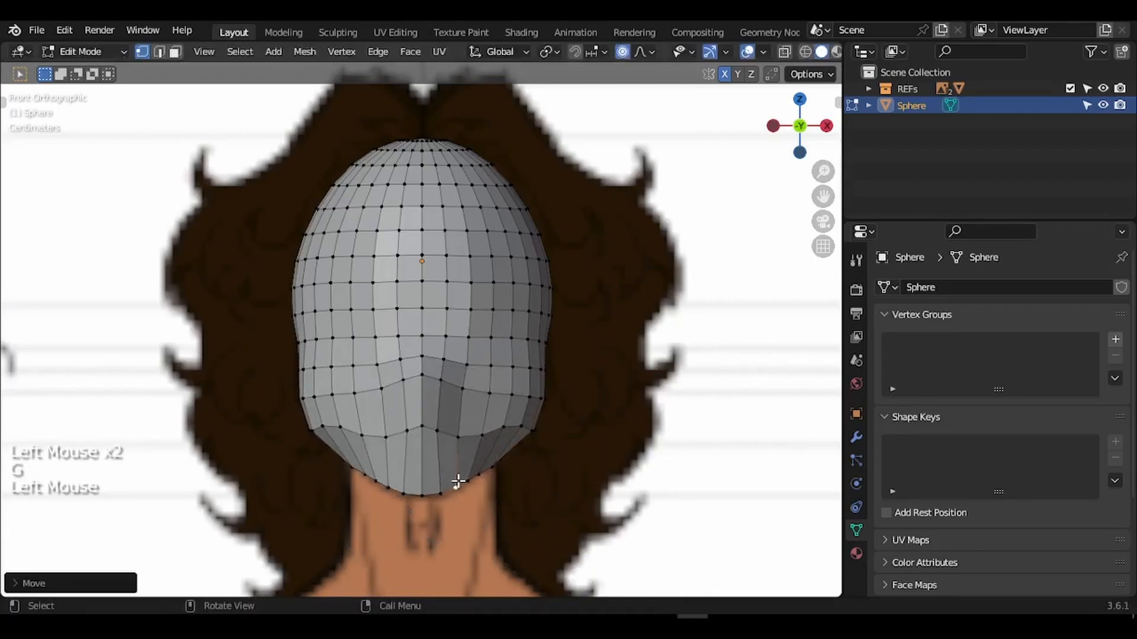
pyautogui.click(470, 477)
pyautogui.press('g')
pyautogui.click(471, 476)
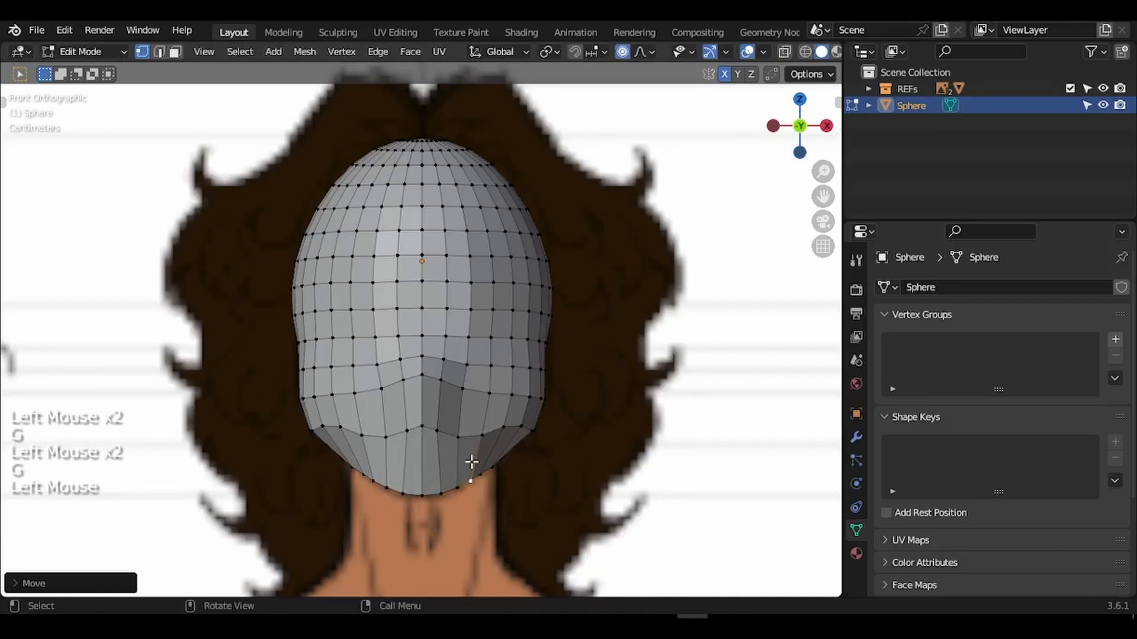
pyautogui.click(474, 438)
pyautogui.press('2')
pyautogui.click(475, 438)
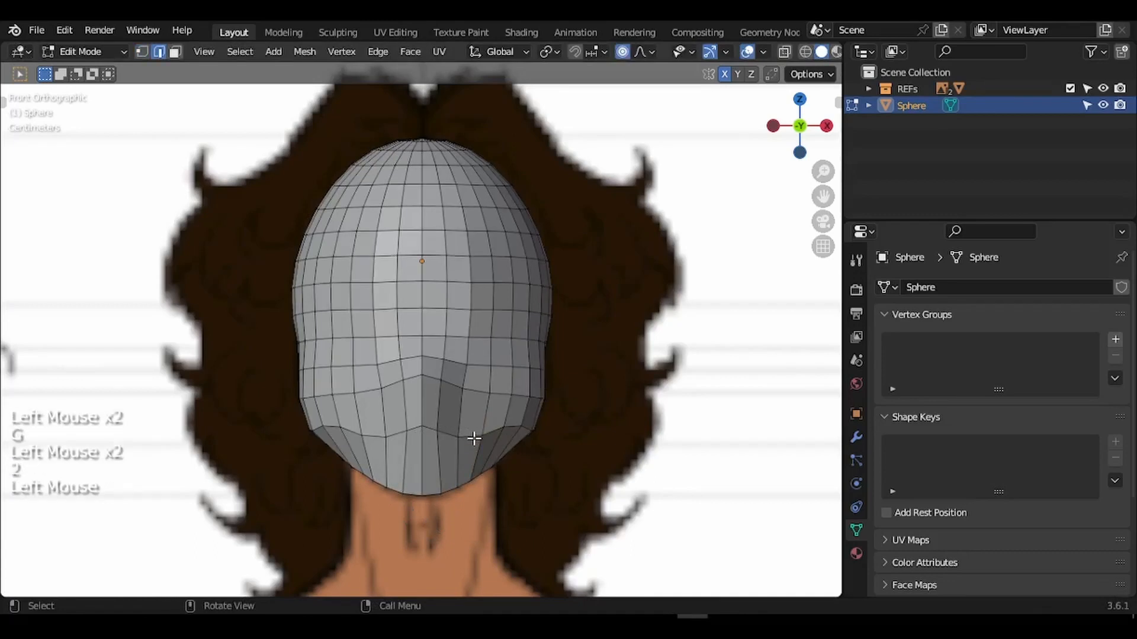
# Bevel the edge loop across the jaw to add extra rows of geometry.
pyautogui.keyDown('alt'); pyautogui.click(468, 437); pyautogui.keyUp('alt')
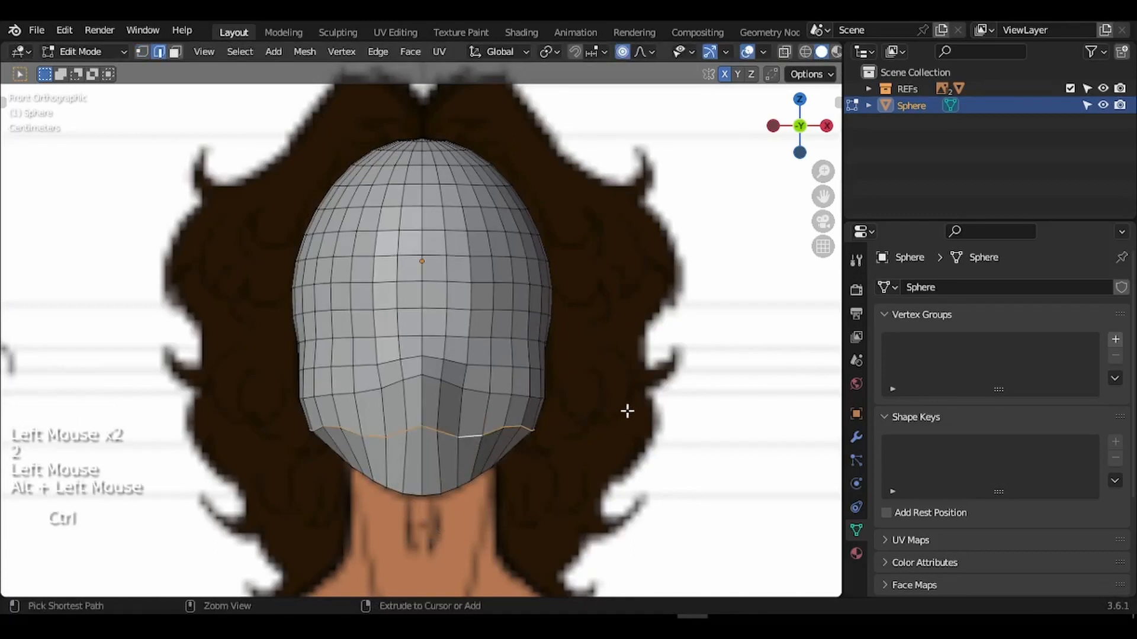
pyautogui.hotkey('ctrl', 'b')
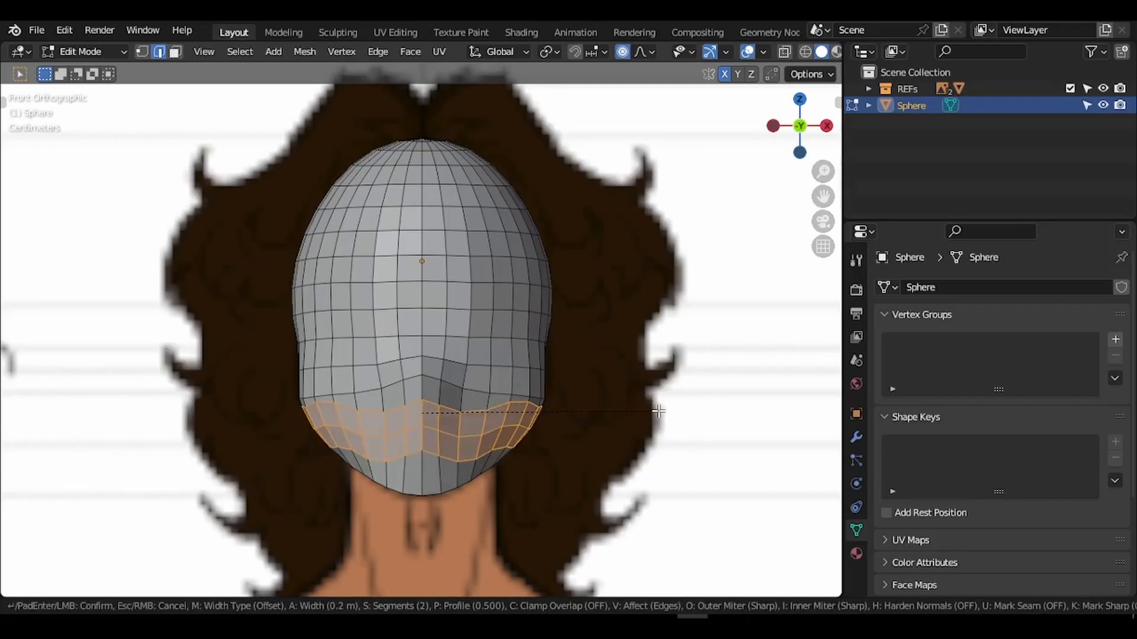
pyautogui.click(659, 411)
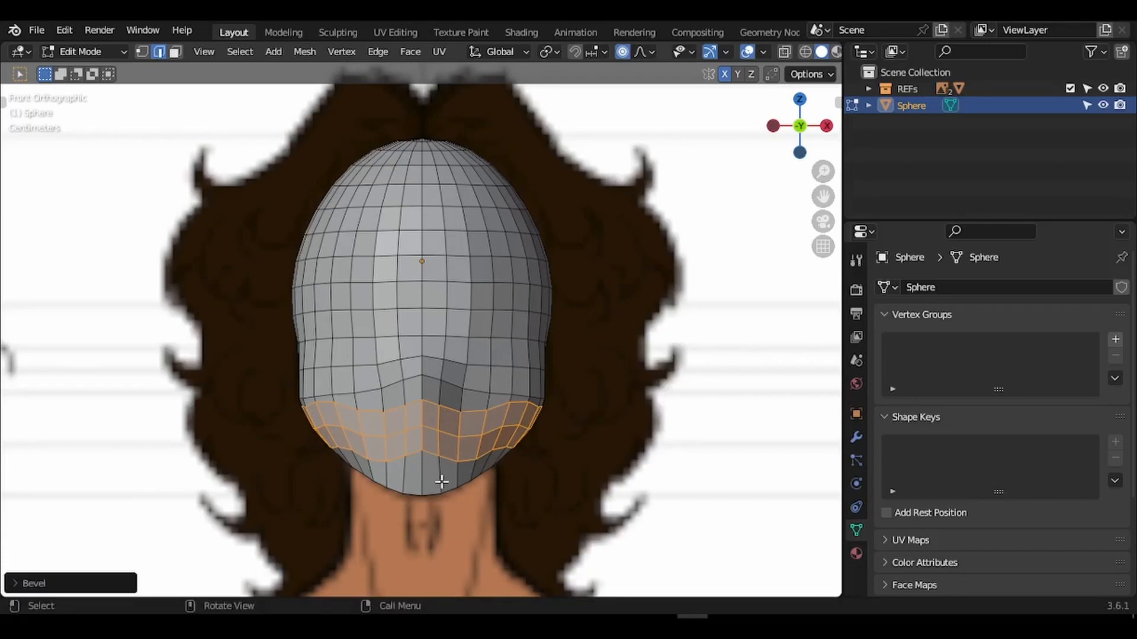
# Nudge one jaw vertex slightly with a soft-falloff move.
pyautogui.press('1')
pyautogui.click(461, 441)
pyautogui.press('g')
pyautogui.click(481, 443)
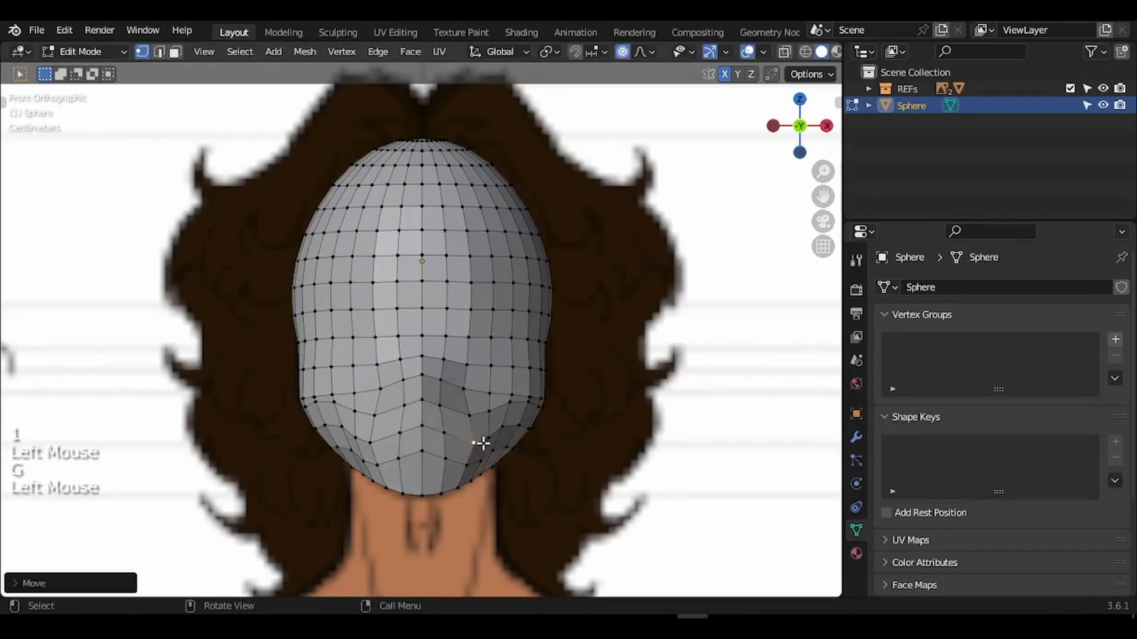
# Pull several cheek vertices inward with proportional editing, undoing one stray move.
pyautogui.press('g')
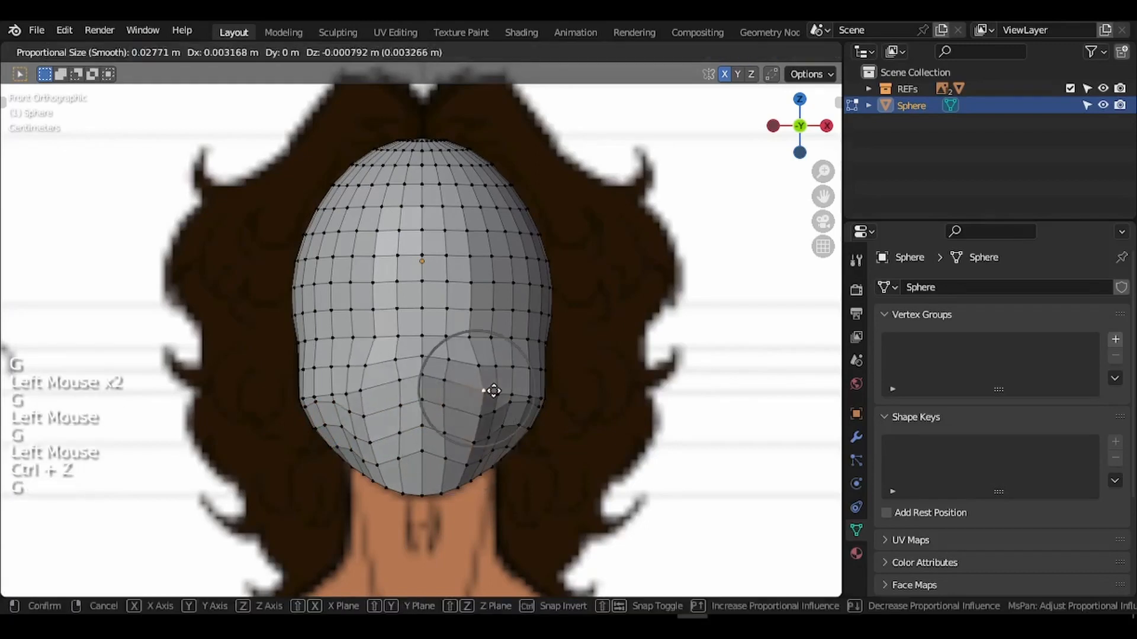
pyautogui.click(487, 392)
pyautogui.click(522, 403)
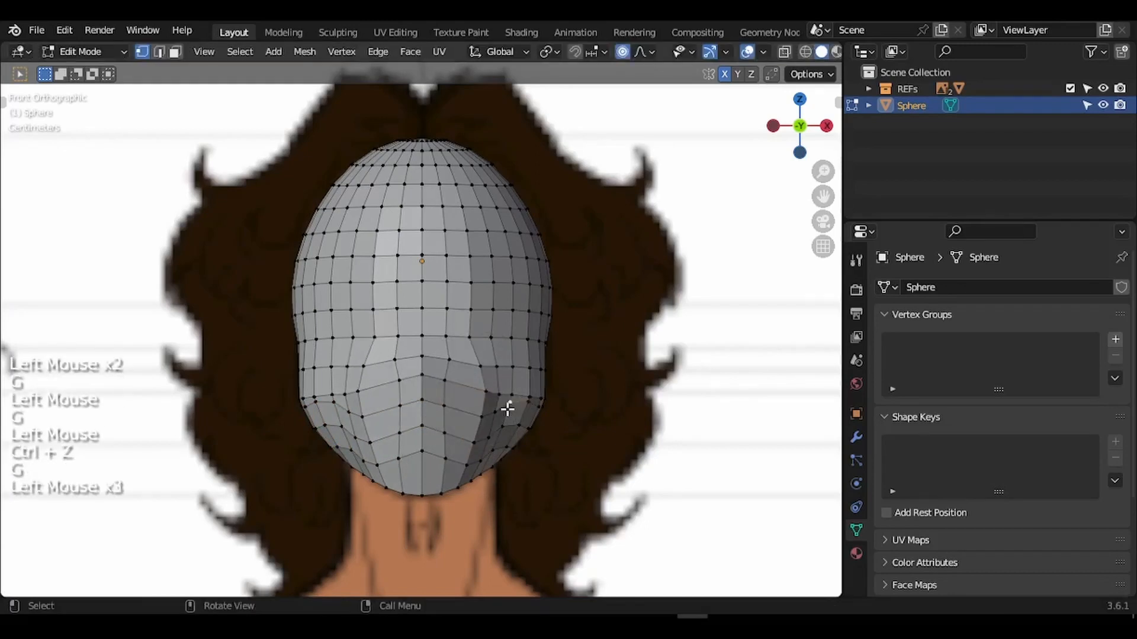
pyautogui.press('g')
pyautogui.click(508, 424)
pyautogui.click(505, 426)
pyautogui.press('g')
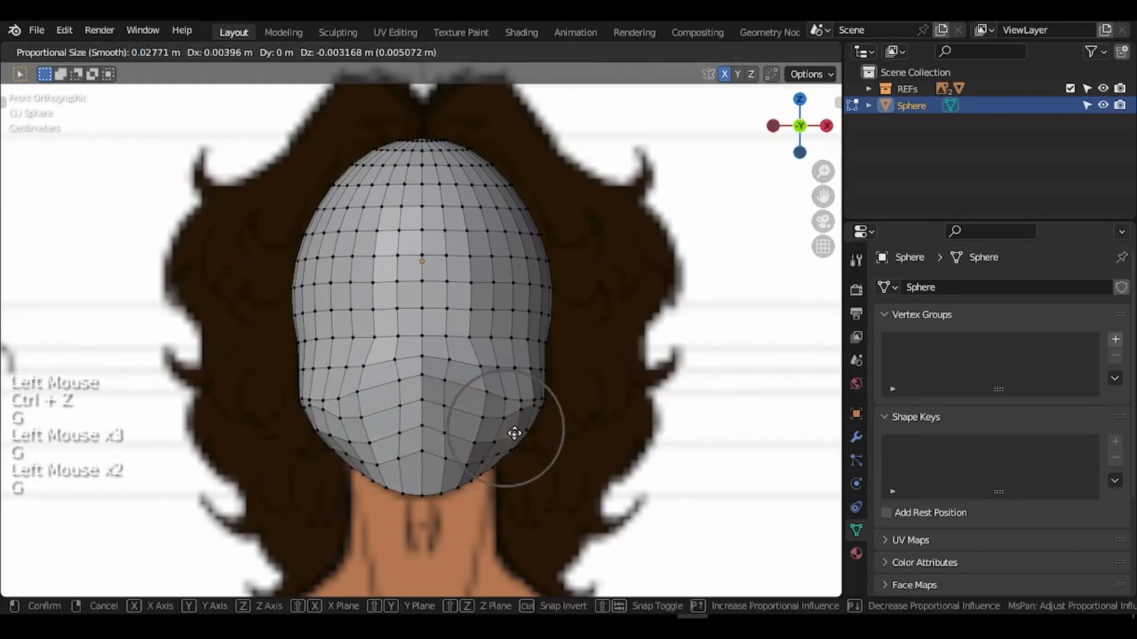
pyautogui.click(515, 434)
pyautogui.click(486, 391)
pyautogui.press('g')
pyautogui.click(467, 386)
pyautogui.click(471, 364)
pyautogui.press('g')
pyautogui.click(466, 355)
pyautogui.hotkey('ctrl', 'z')
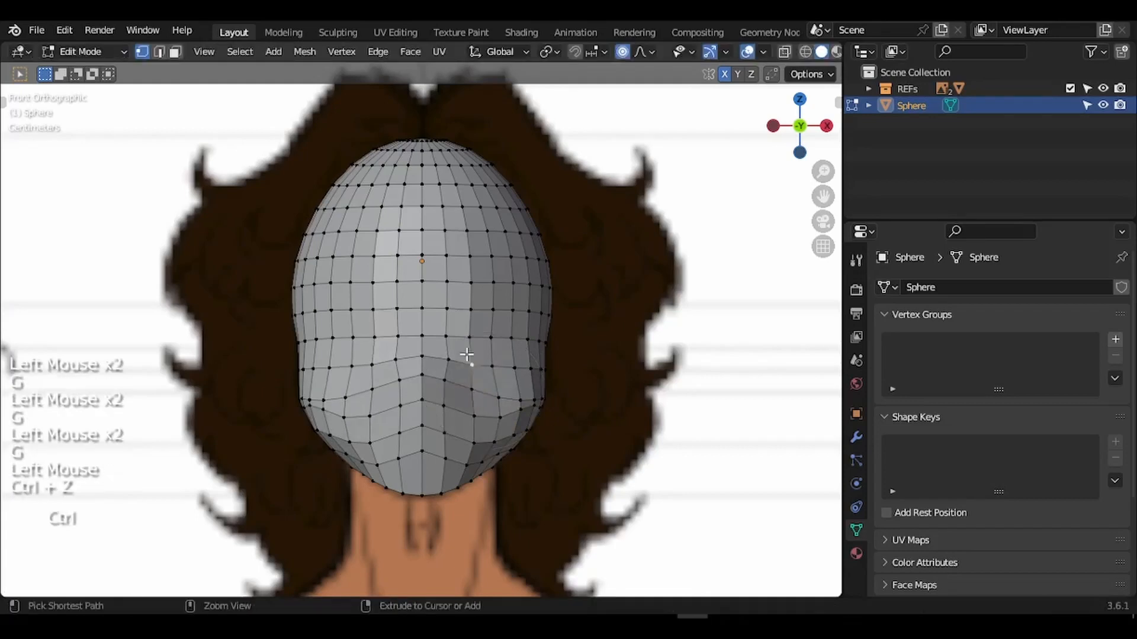
# Move side-of-face, upper-head and right-edge vertices to narrow the head to the front sketch.
pyautogui.click(448, 359)
pyautogui.press('g')
pyautogui.click(434, 360)
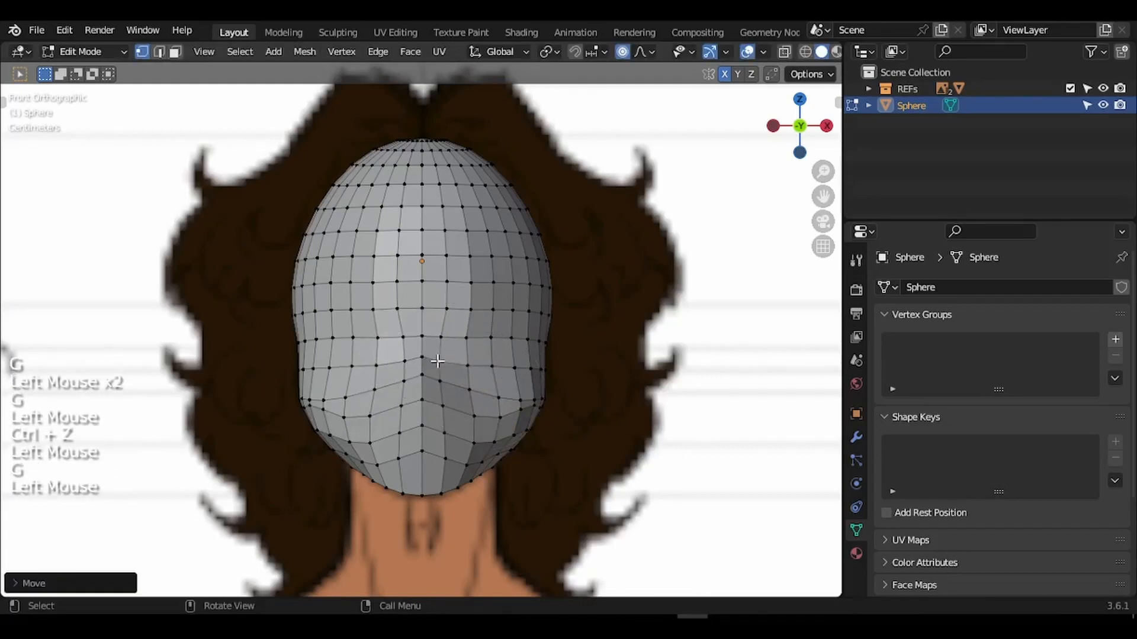
pyautogui.click(465, 314)
pyautogui.press('g')
pyautogui.click(465, 305)
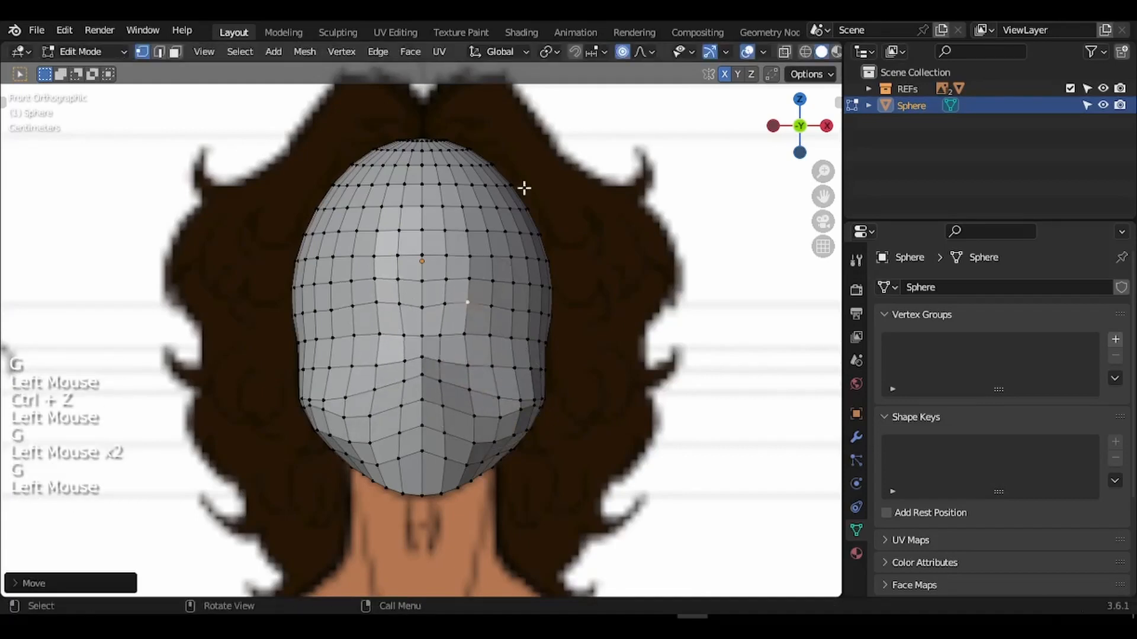
pyautogui.click(522, 188)
pyautogui.press('g')
pyautogui.click(527, 195)
pyautogui.click(551, 296)
pyautogui.click(551, 297)
pyautogui.press('g')
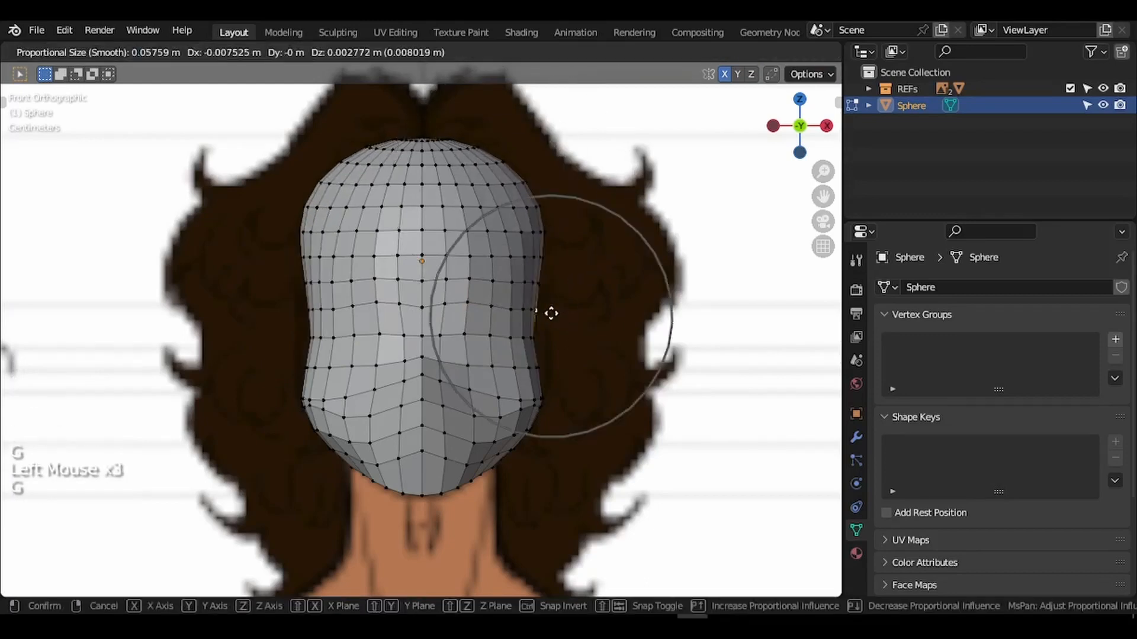
pyautogui.click(551, 347)
pyautogui.click(551, 344)
pyautogui.press('g')
pyautogui.click(558, 371)
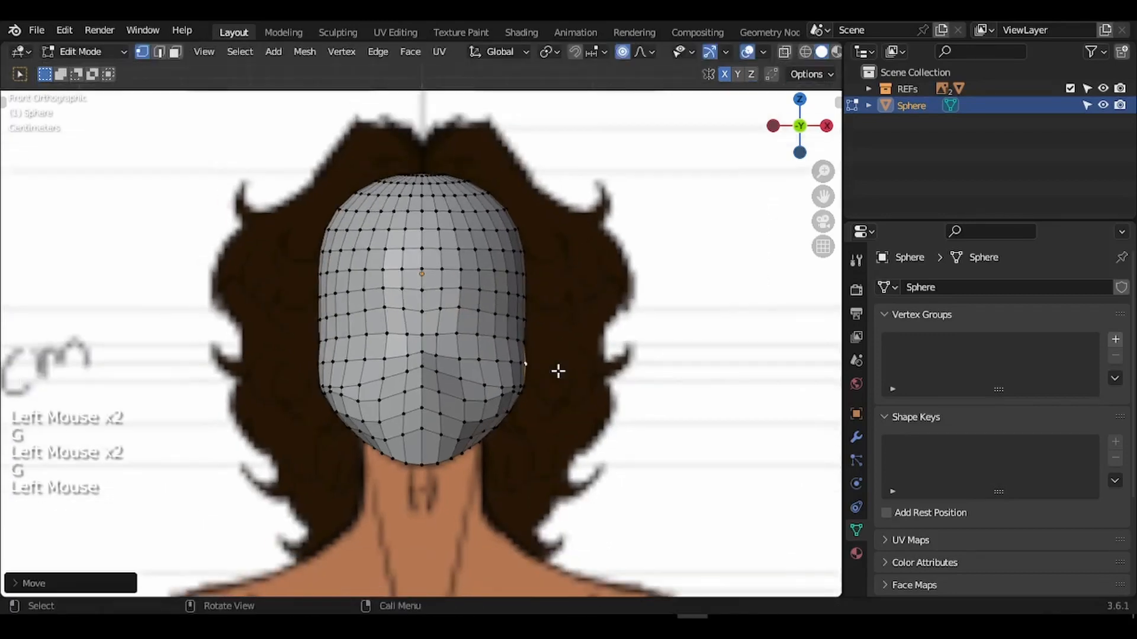
# Orbit to check the head shape, then return to Object Mode in front view.
pyautogui.moveTo(558, 371); pyautogui.dragTo(558, 371, button='middle')
pyautogui.press('Tab')
pyautogui.press('KP_1')
# Add a cube, raise it vertically and shrink it.
pyautogui.hotkey('shift', 'a')
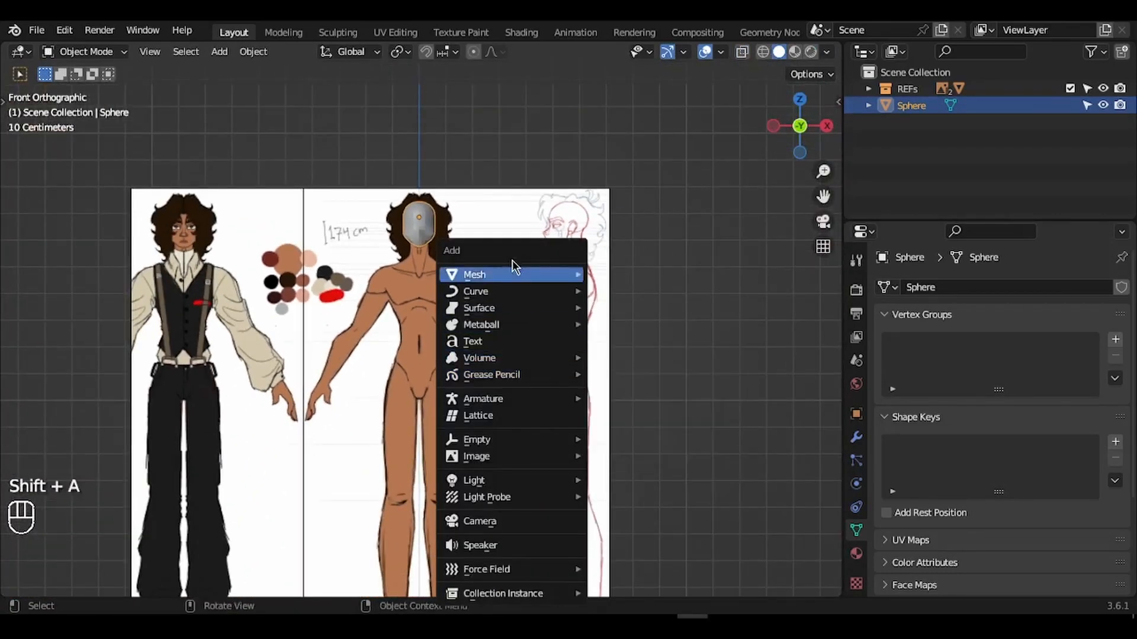
pyautogui.moveTo(512, 274)
pyautogui.click(623, 291)
pyautogui.press('g')
pyautogui.press('z')
pyautogui.click(619, 169)
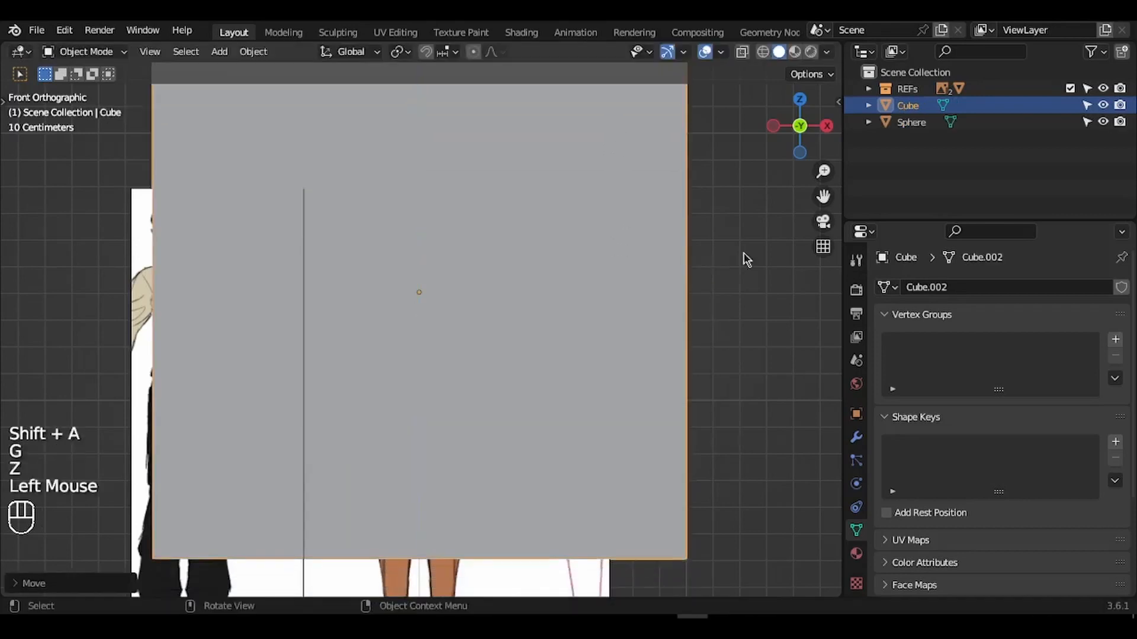
pyautogui.press('s')
pyautogui.click(443, 266)
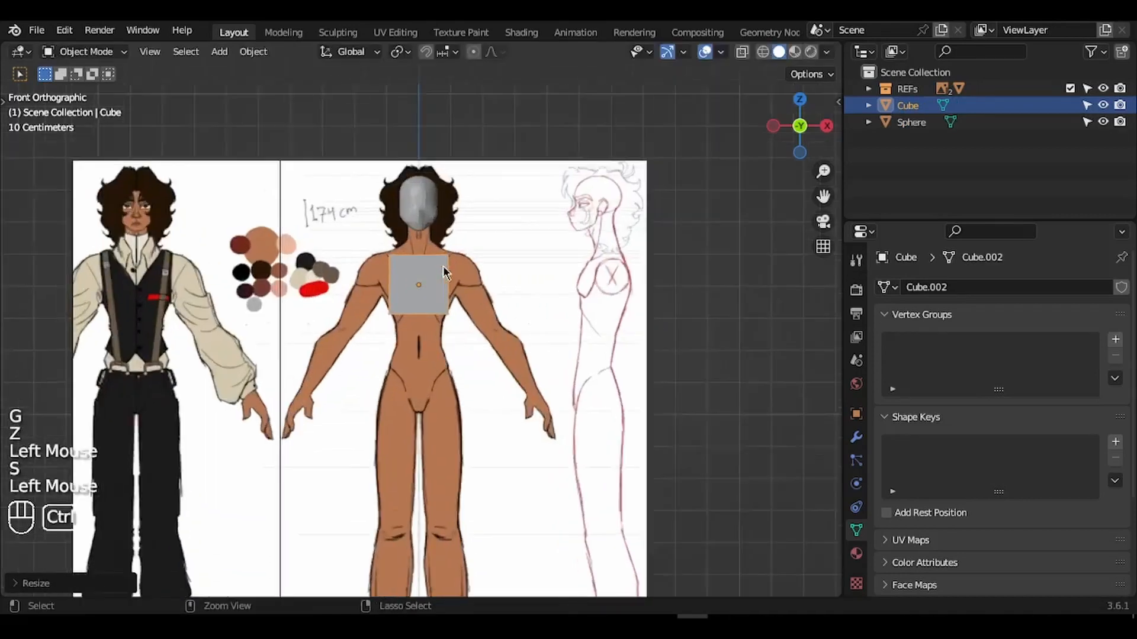
# Scale the cube to chest size and move it down over the chest.
pyautogui.scroll(5, 443, 266)
pyautogui.keyDown('shift'); pyautogui.scroll(3, 443, 266); pyautogui.keyUp('shift')
pyautogui.press('s')
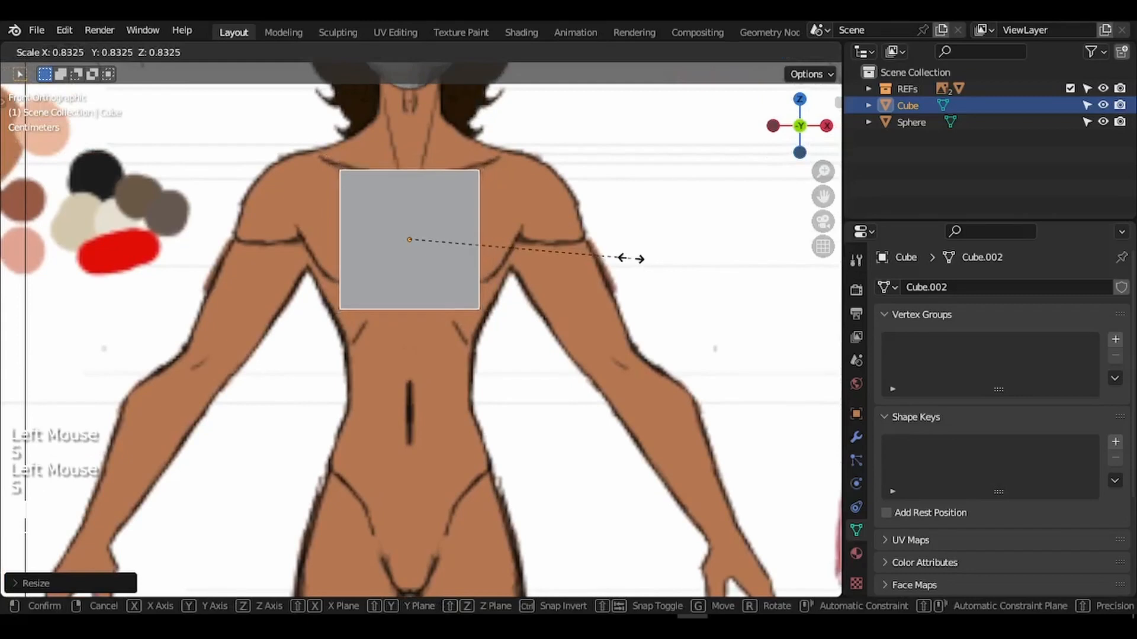
pyautogui.click(631, 260)
pyautogui.press('g')
pyautogui.press('z')
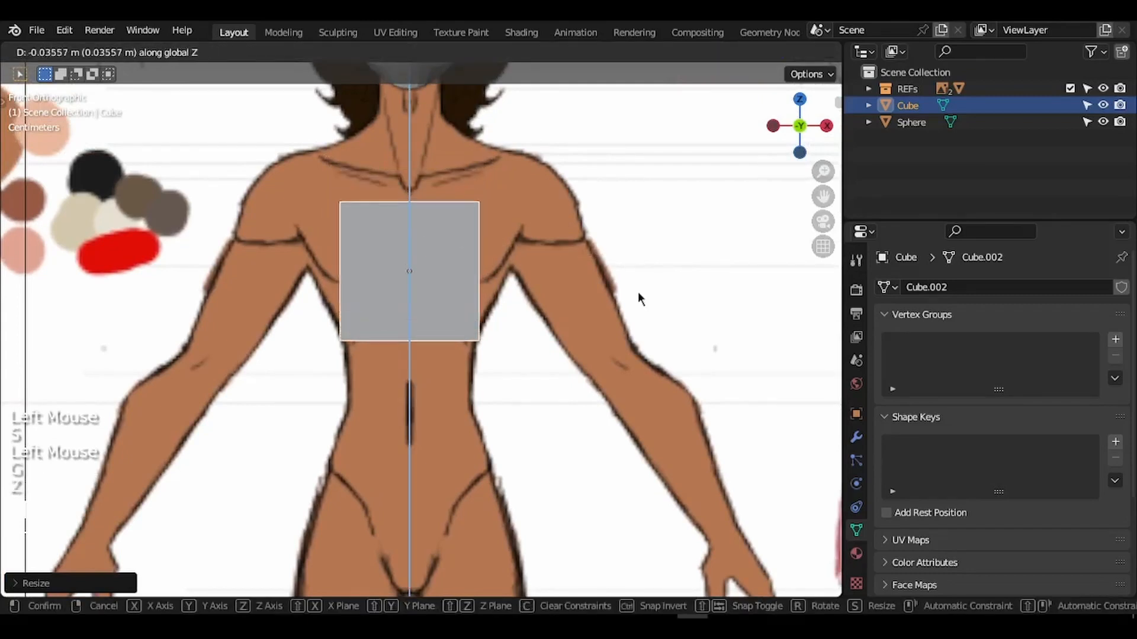
pyautogui.click(637, 292)
pyautogui.press('s')
pyautogui.click(626, 295)
# In face mode, turn off proportional editing and raise the cube's top face to the shoulders.
pyautogui.press('Tab')
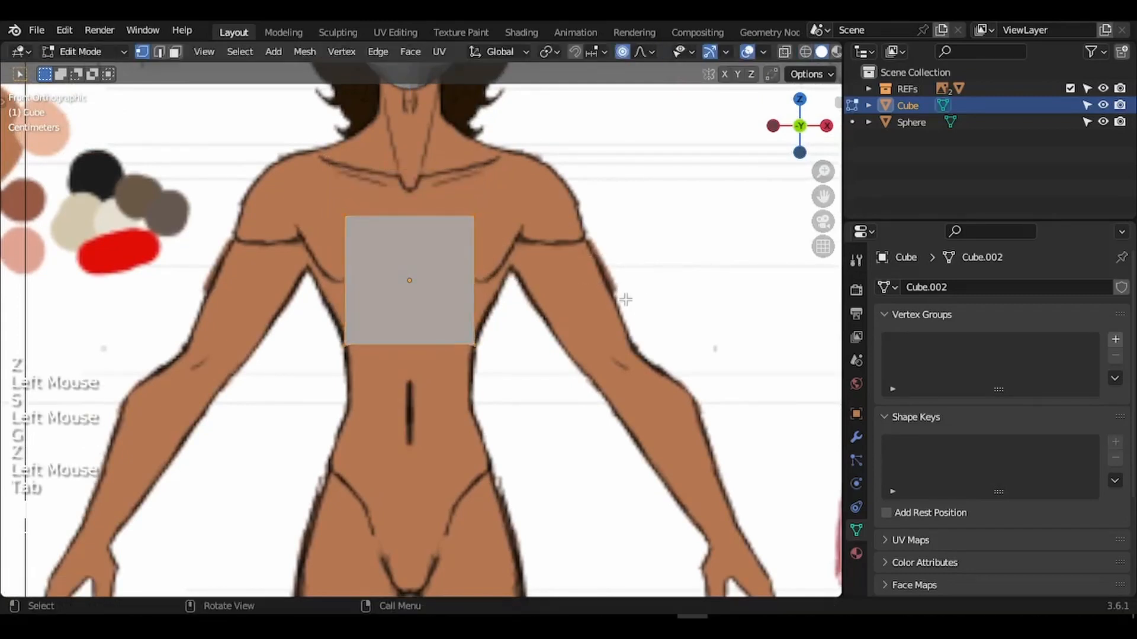
pyautogui.keyDown('shift'); pyautogui.scroll(6, 626, 300); pyautogui.keyUp('shift')
pyautogui.scroll(4, 625, 299)
pyautogui.press('3')
pyautogui.click(428, 273)
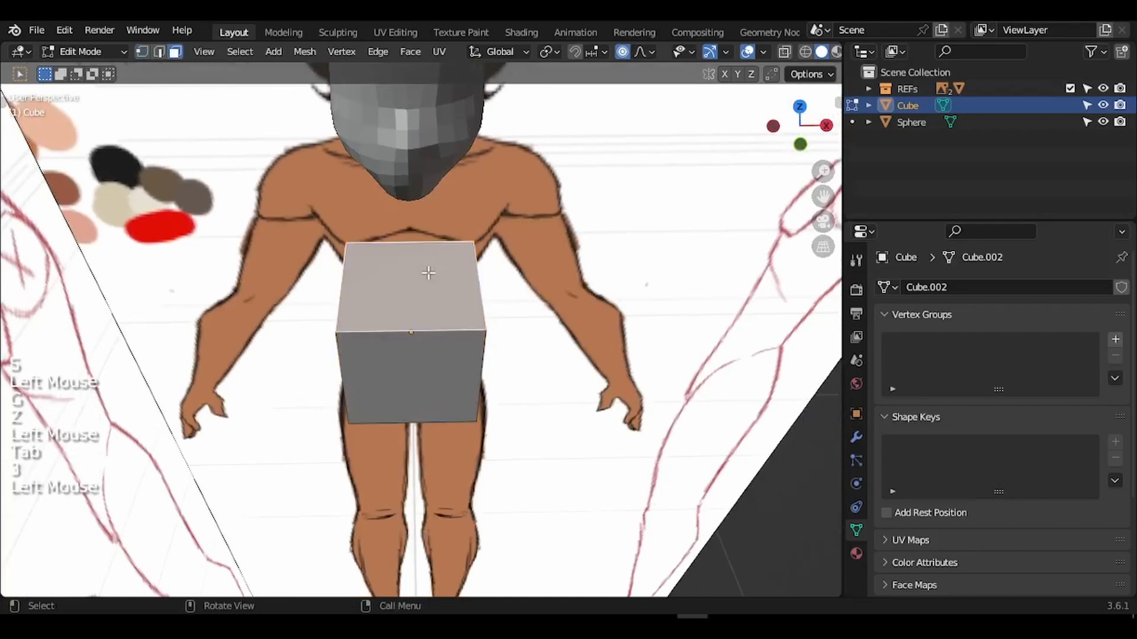
pyautogui.press('KP_1')
pyautogui.press('g')
pyautogui.press('z')
pyautogui.press('Escape')
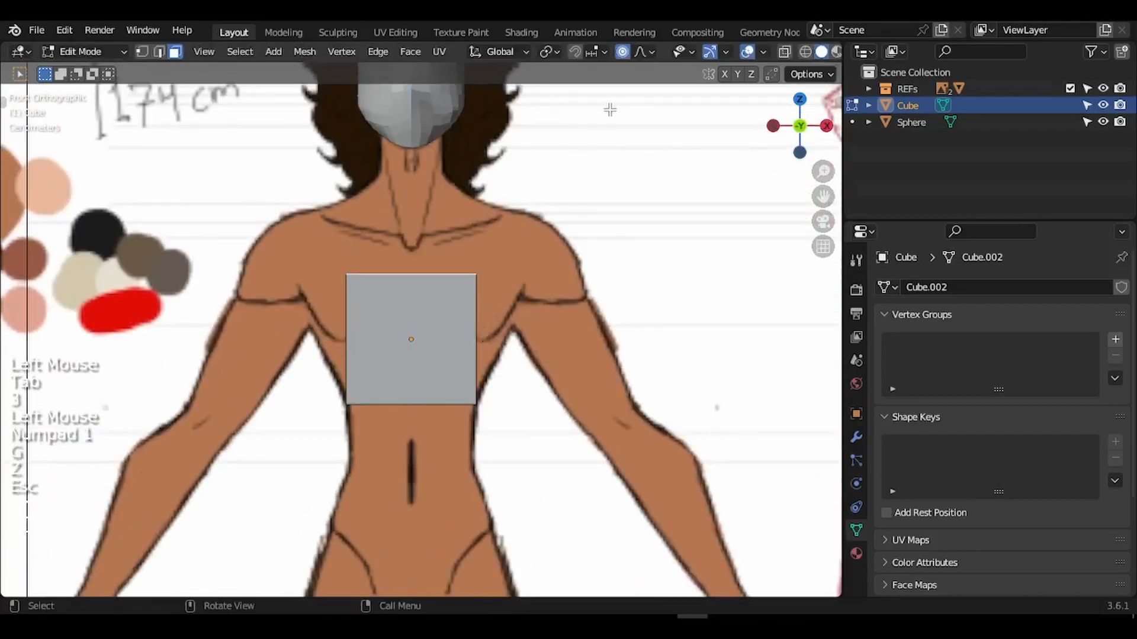
pyautogui.click(624, 57)
pyautogui.press('g')
pyautogui.press('z')
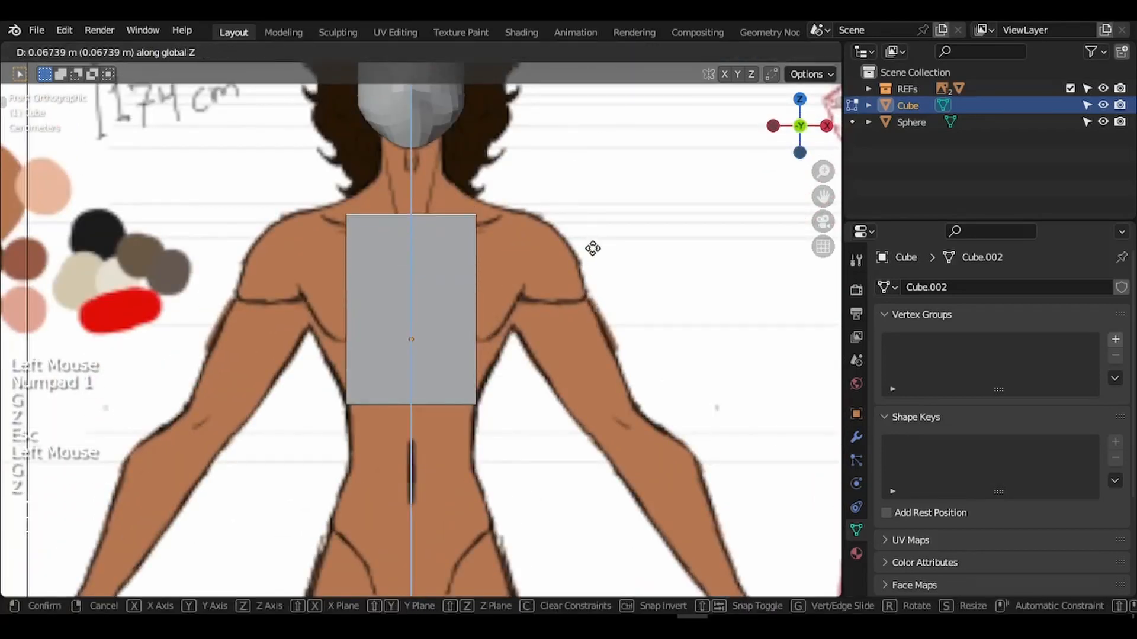
pyautogui.click(592, 249)
# Widen the top face along X across the shoulders.
pyautogui.press('s')
pyautogui.press('x')
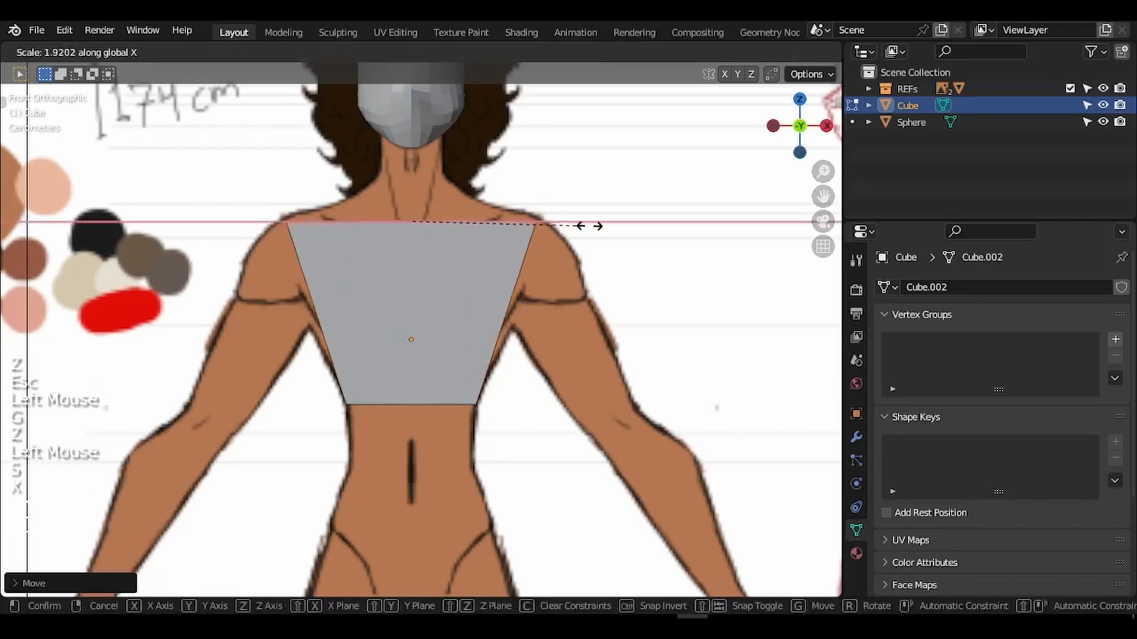
pyautogui.click(604, 225)
pyautogui.press('s')
pyautogui.press('x')
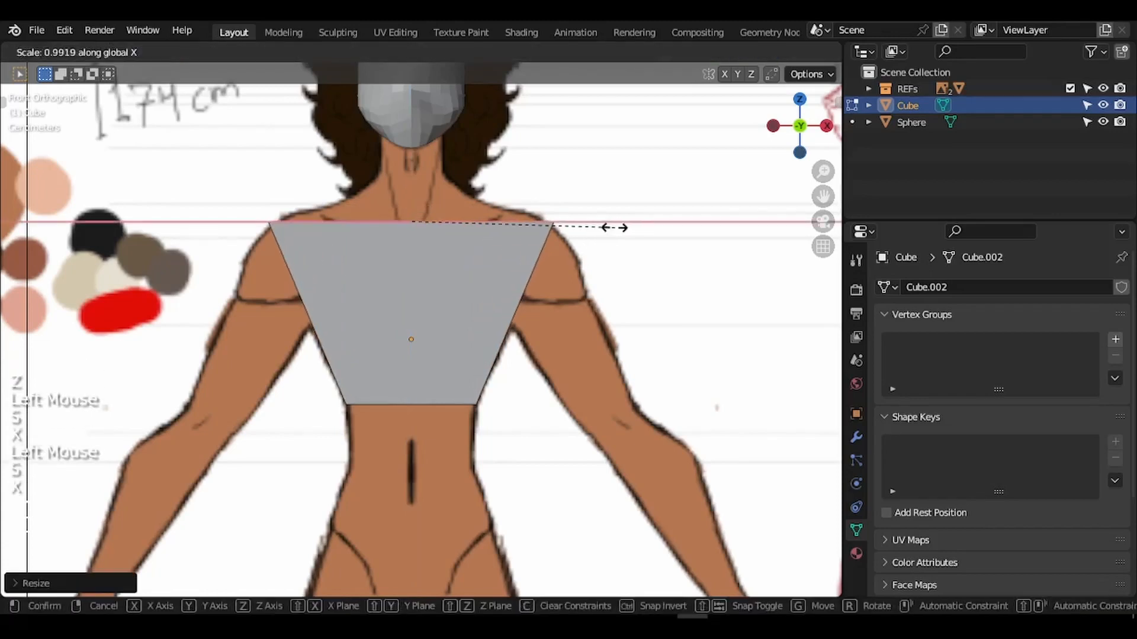
pyautogui.click(611, 228)
# Add a middle horizontal loop cut, widen it slightly along X, and view from the side.
pyautogui.hotkey('ctrl', 'r')
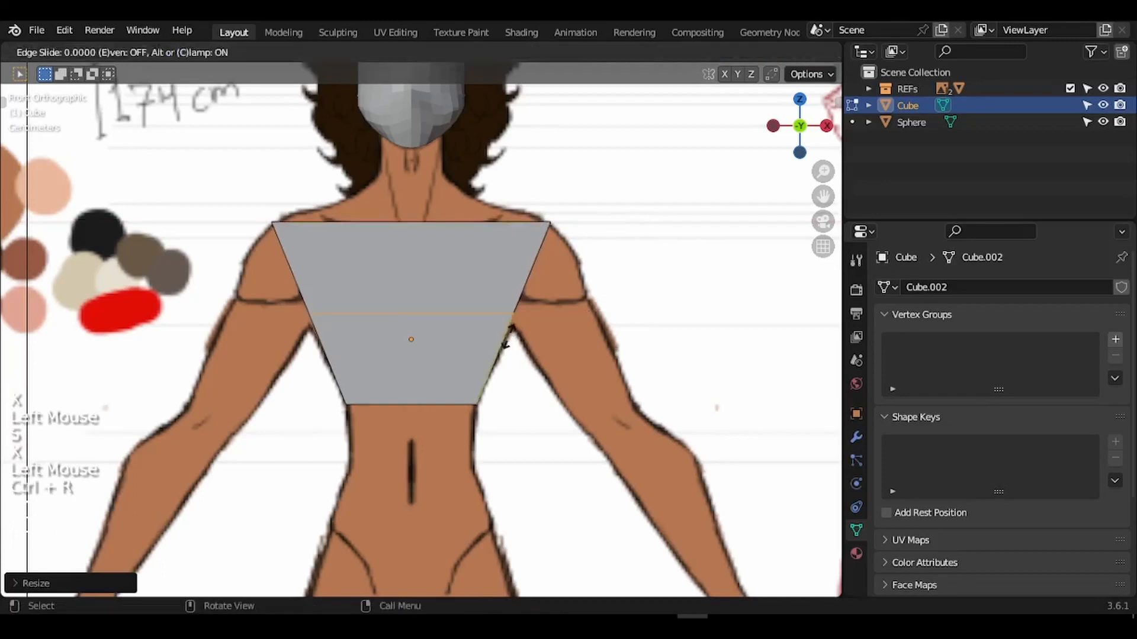
pyautogui.click(509, 339)
pyautogui.press('s')
pyautogui.press('x')
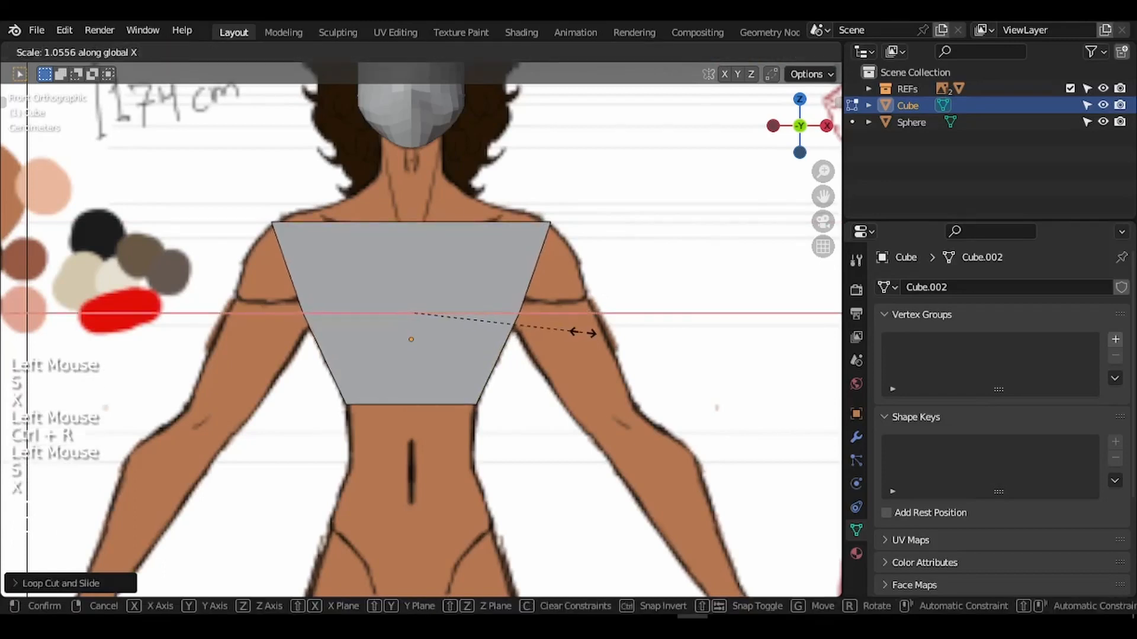
pyautogui.click(583, 333)
pyautogui.press('KP_3')
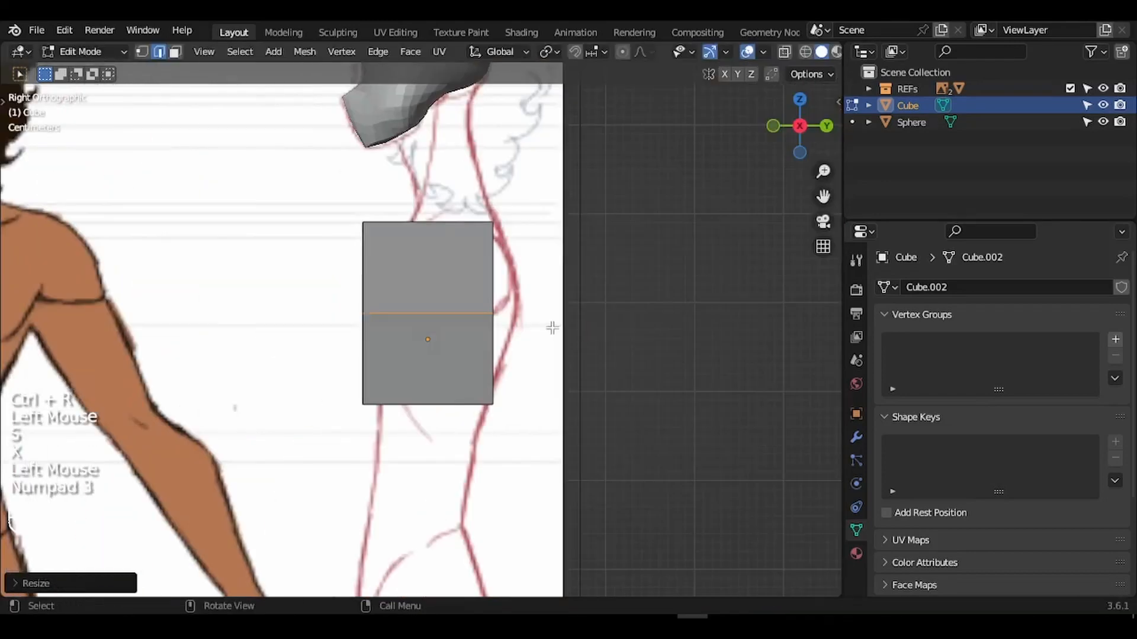
# Slide the torso's bottom face along Y and narrow it front to back to fit the side sketch.
pyautogui.moveTo(522, 327); pyautogui.dragTo(460, 388, button='middle')
pyautogui.press('KP_3')
pyautogui.press('3')
pyautogui.click(426, 406)
pyautogui.press('KP_3')
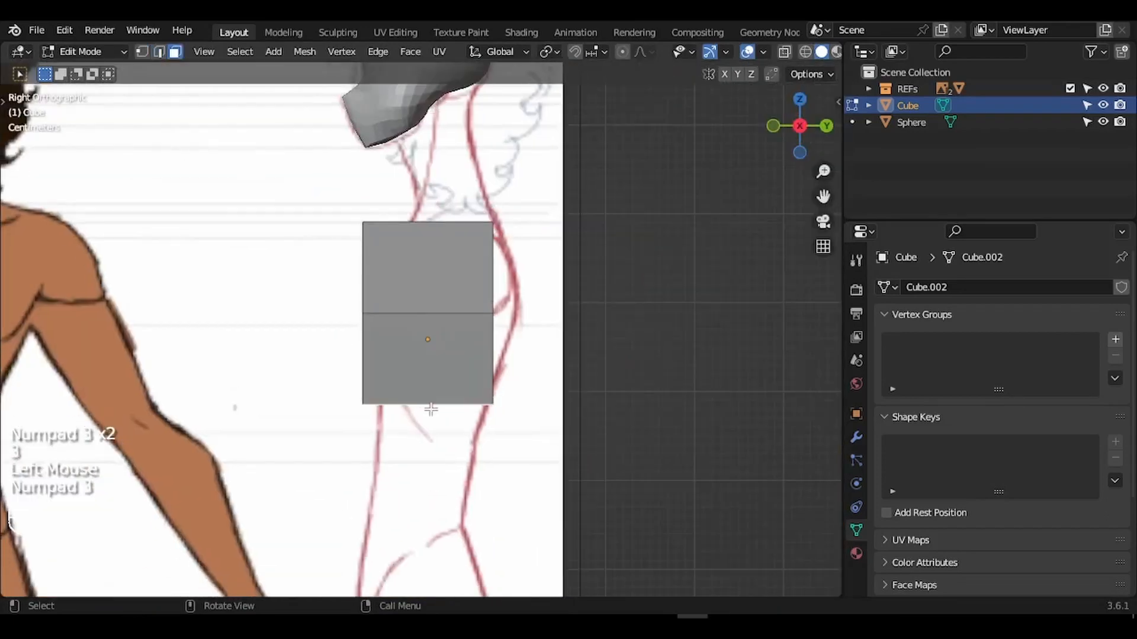
pyautogui.press('g')
pyautogui.press('y')
pyautogui.click(439, 411)
pyautogui.press('s')
pyautogui.press('y')
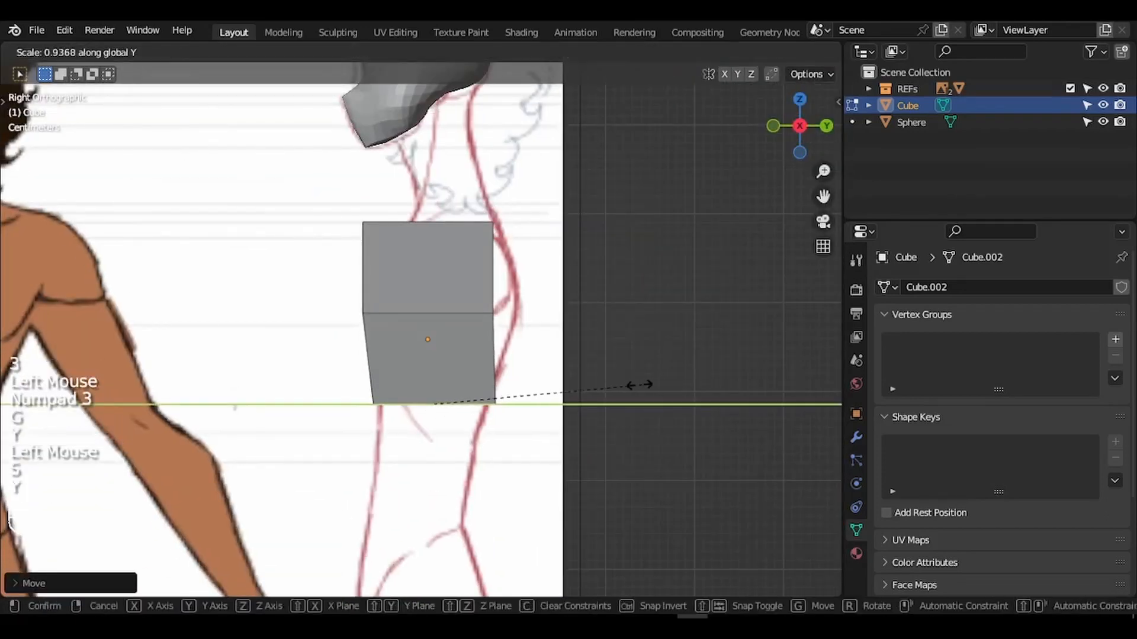
pyautogui.click(616, 383)
# Slide the top face back along the spine and narrow it front to back.
pyautogui.moveTo(612, 380); pyautogui.dragTo(487, 262, button='middle')
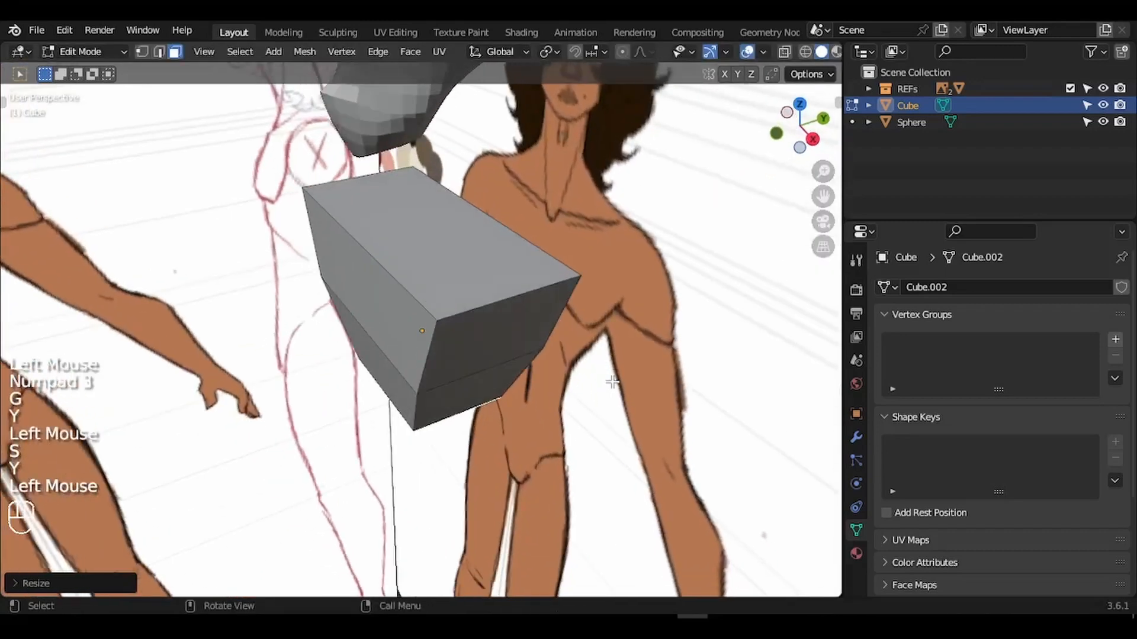
pyautogui.click(488, 261)
pyautogui.press('KP_3')
pyautogui.press('g')
pyautogui.press('y')
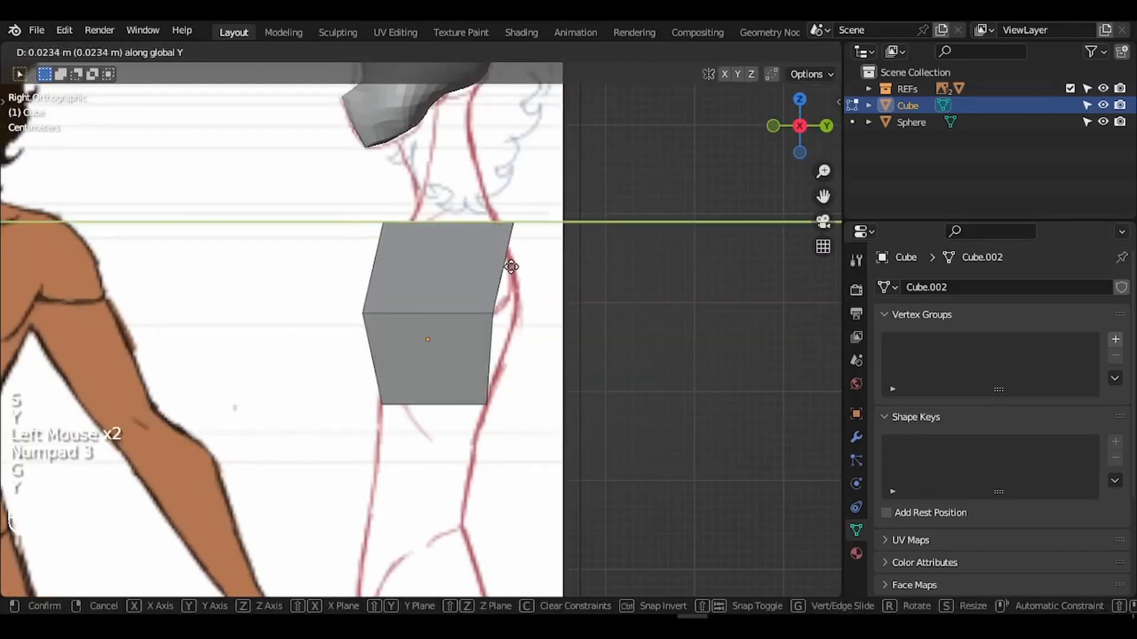
pyautogui.click(513, 265)
pyautogui.press('s')
pyautogui.press('y')
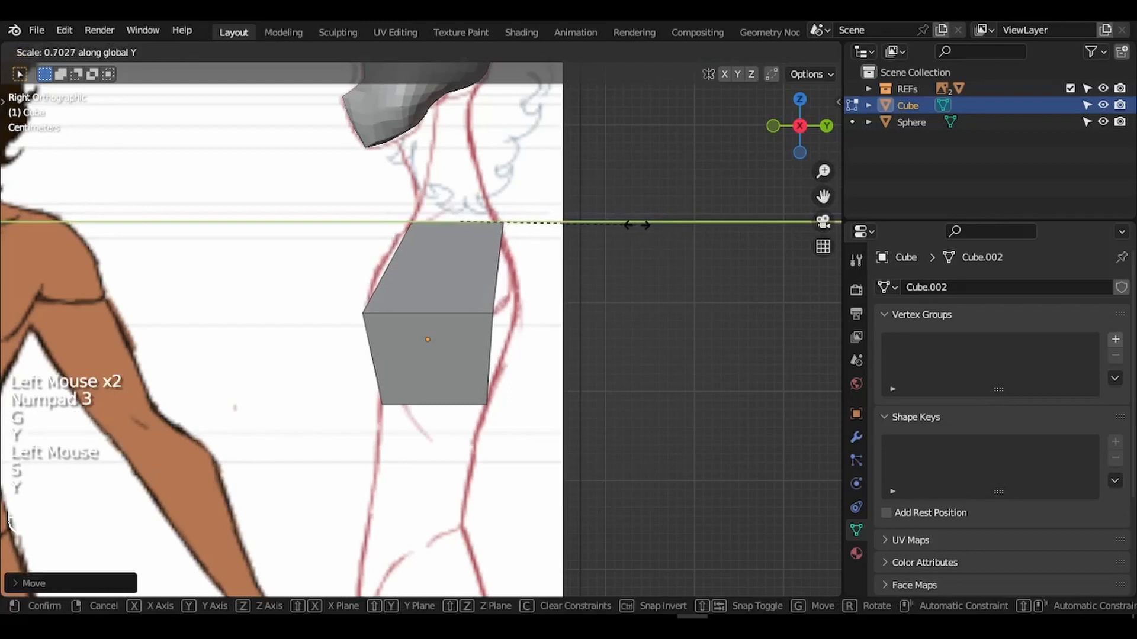
pyautogui.click(635, 225)
pyautogui.press('g')
pyautogui.press('y')
pyautogui.click(630, 225)
# Shift the middle edge loop along Y and widen it to the chest profile.
pyautogui.press('2')
pyautogui.keyDown('alt'); pyautogui.click(447, 307); pyautogui.keyUp('alt')
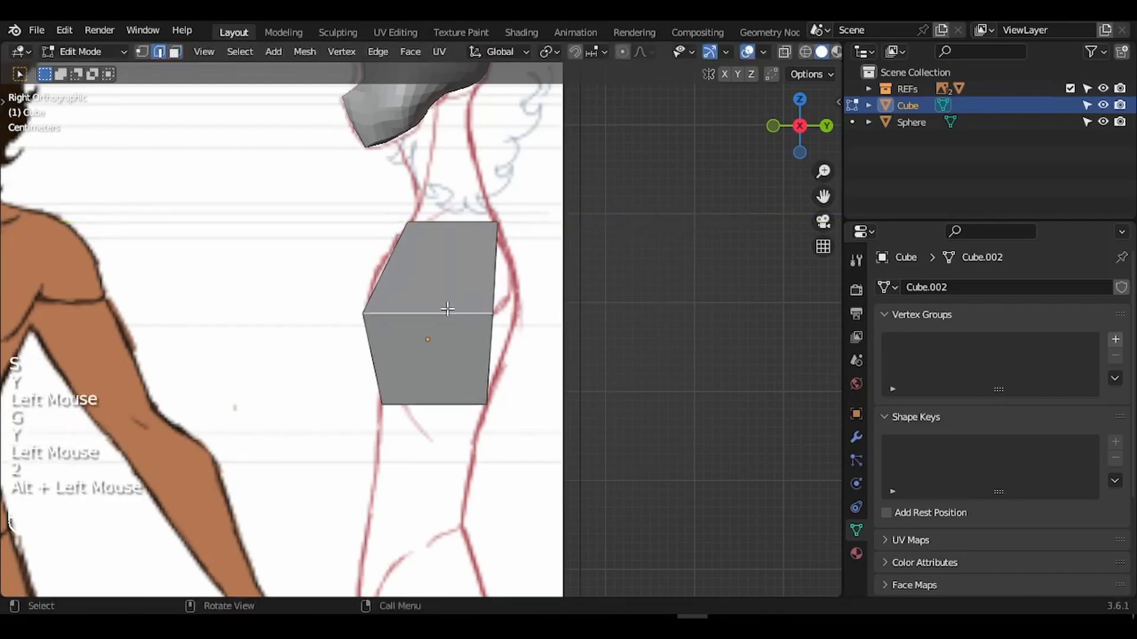
pyautogui.press('g')
pyautogui.press('y')
pyautogui.click(462, 309)
pyautogui.press('s')
pyautogui.press('y')
pyautogui.click(552, 324)
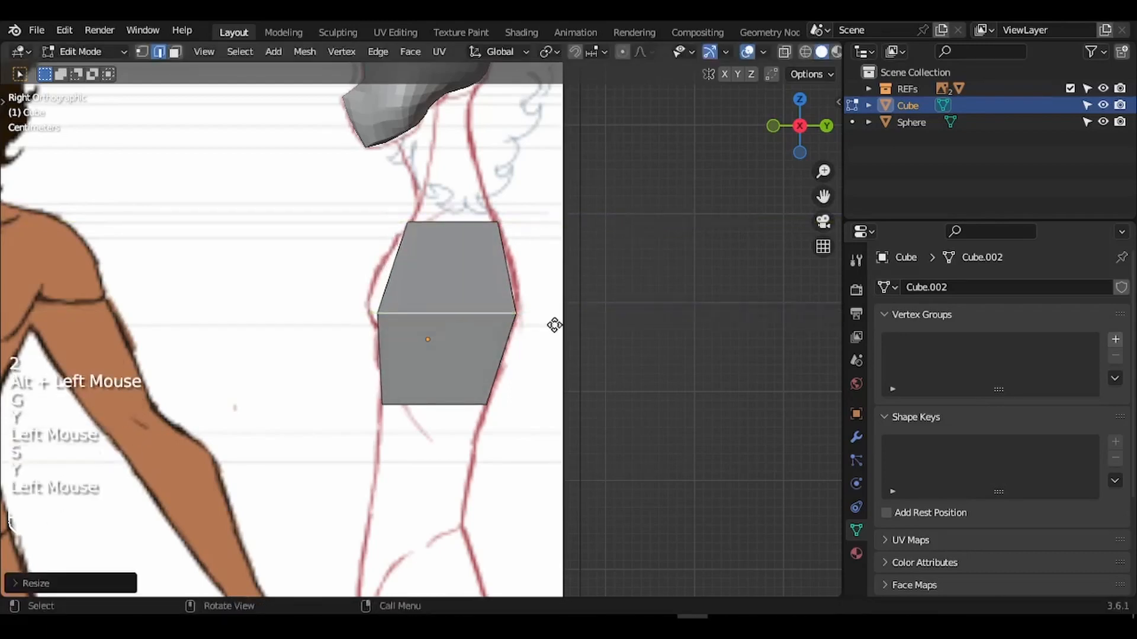
pyautogui.press('g')
pyautogui.press('y')
pyautogui.click(548, 325)
# Add a loop cut across the upper torso and scale it to match the chest outline.
pyautogui.hotkey('ctrl', 'r')
pyautogui.click(406, 256)
pyautogui.press('s')
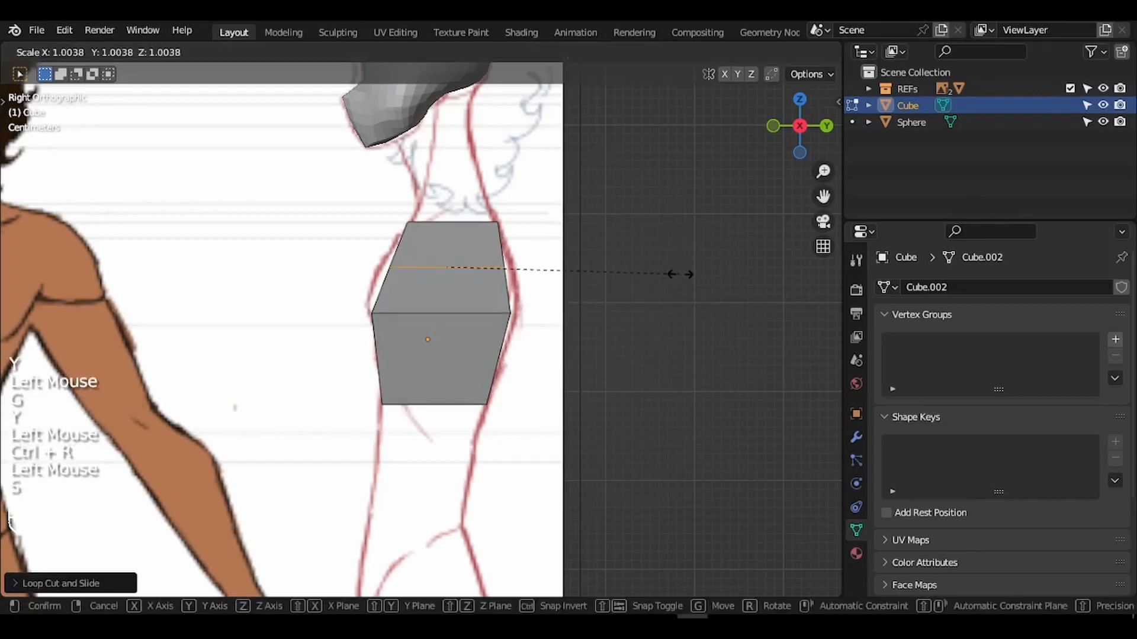
pyautogui.press('y')
pyautogui.click(722, 278)
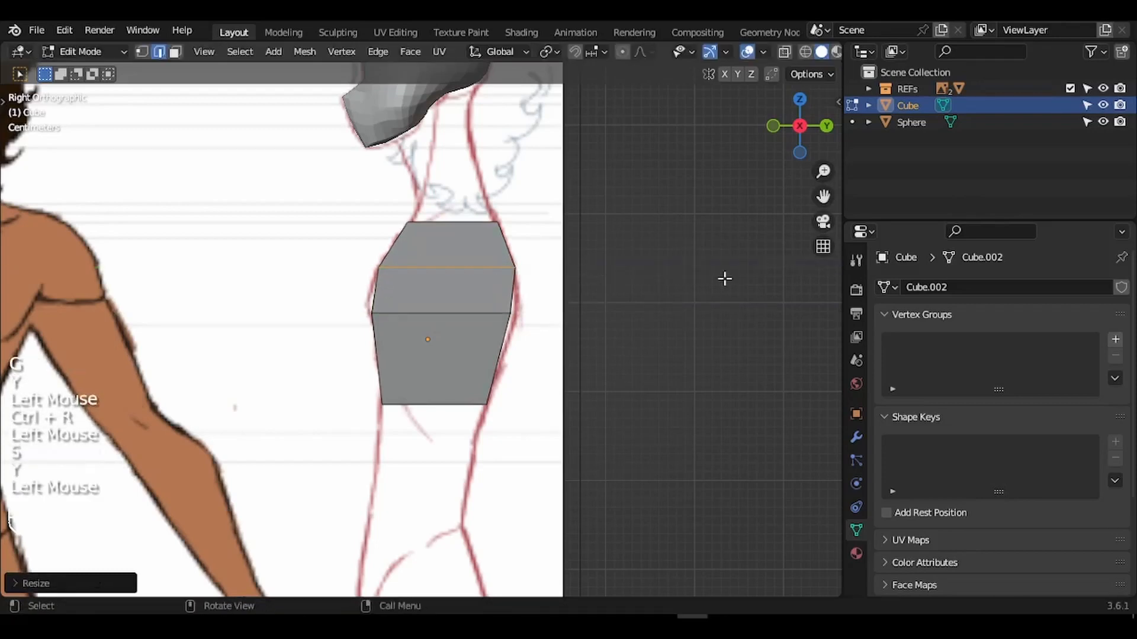
pyautogui.press('g')
pyautogui.click(724, 286)
pyautogui.press('s')
pyautogui.press('y')
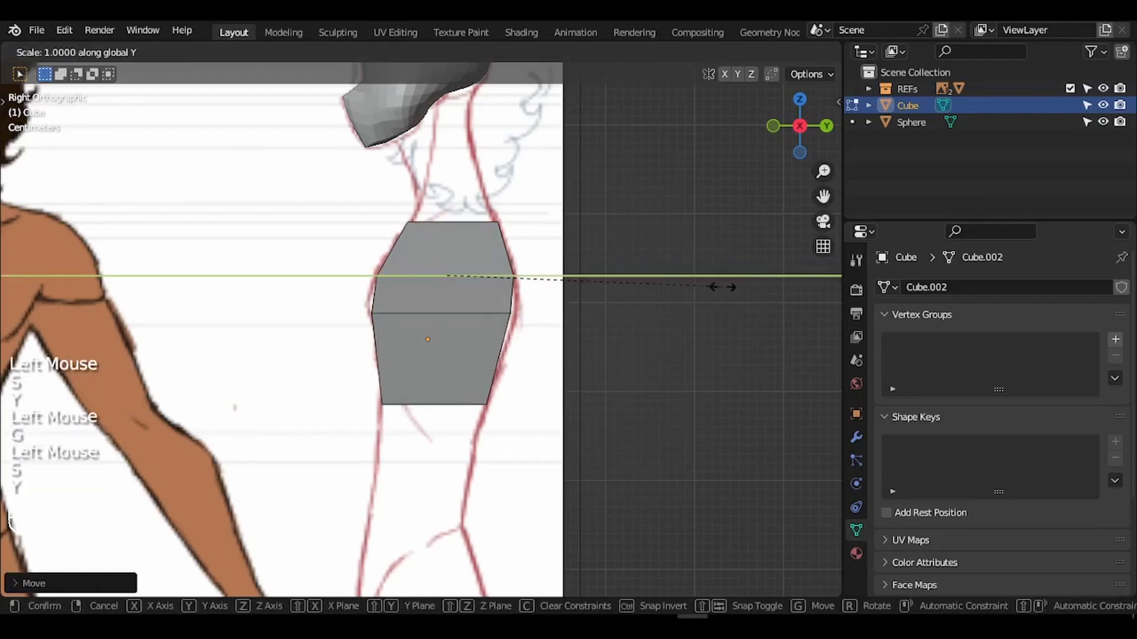
pyautogui.click(728, 288)
# Lower the chest edge loop and add another horizontal loop cut around the chest.
pyautogui.keyDown('alt'); pyautogui.click(487, 308); pyautogui.keyUp('alt')
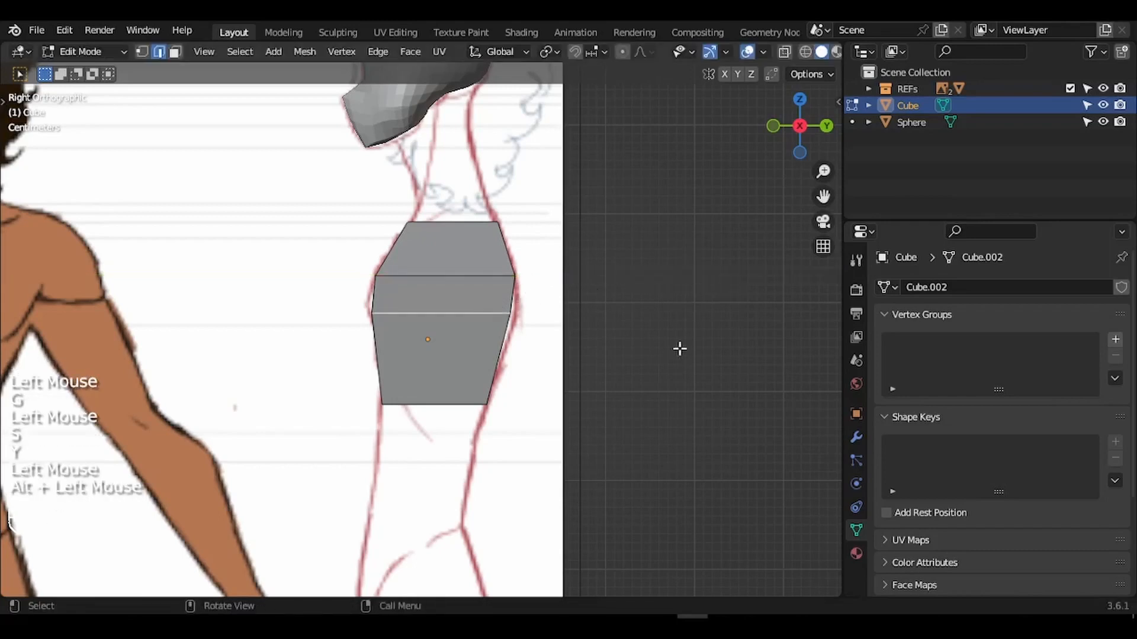
pyautogui.press('g')
pyautogui.click(542, 345)
pyautogui.hotkey('ctrl', 'r')
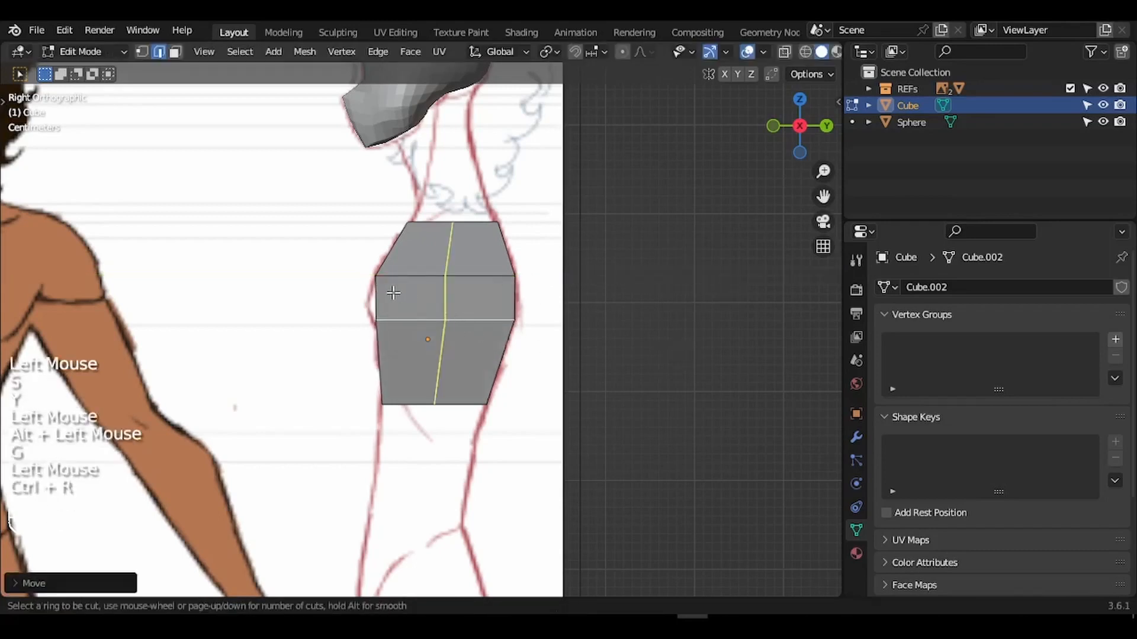
pyautogui.press('Escape')
pyautogui.hotkey('ctrl', 'z')
pyautogui.click(377, 293)
pyautogui.hotkey('ctrl', 'r')
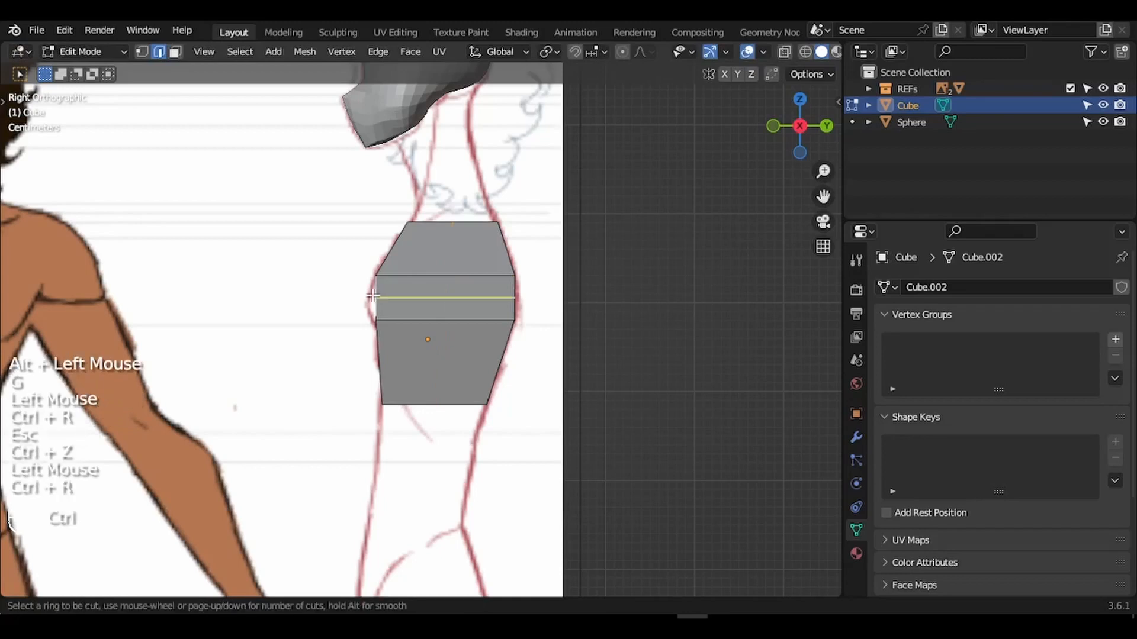
pyautogui.click(377, 293)
# Reposition the new chest edge loop to follow the side-view chest outline.
pyautogui.moveTo(591, 314); pyautogui.dragTo(539, 299, button='middle')
pyautogui.press('3')
pyautogui.click(471, 313)
pyautogui.press('KP_3')
pyautogui.press('2')
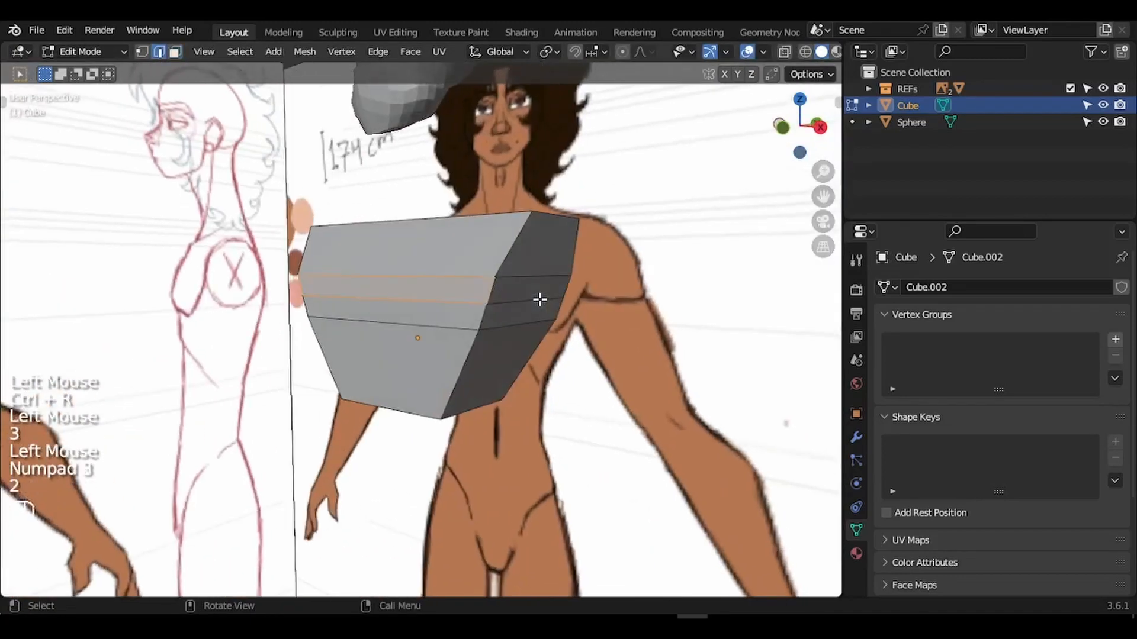
pyautogui.click(495, 299)
pyautogui.press('KP_3')
pyautogui.press('g')
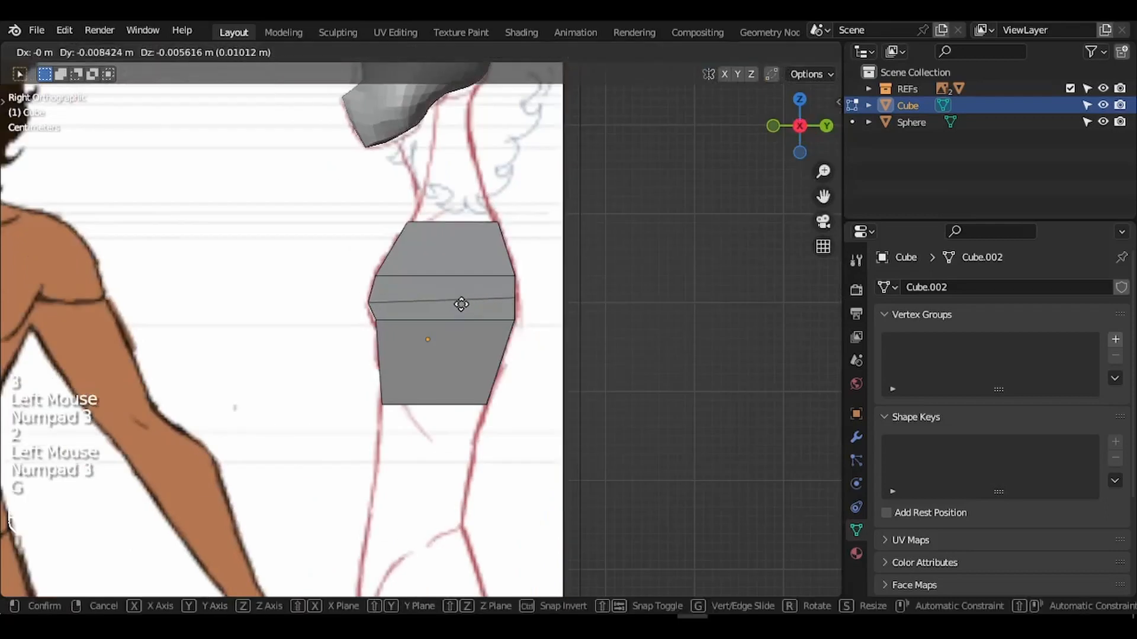
pyautogui.click(461, 304)
# Inspect the torso from the front view and select its top face.
pyautogui.press('KP_1')
pyautogui.moveTo(461, 305); pyautogui.dragTo(521, 304, button='middle')
pyautogui.press('KP_1')
pyautogui.press('3')
pyautogui.click(491, 238)
pyautogui.press('KP_1')
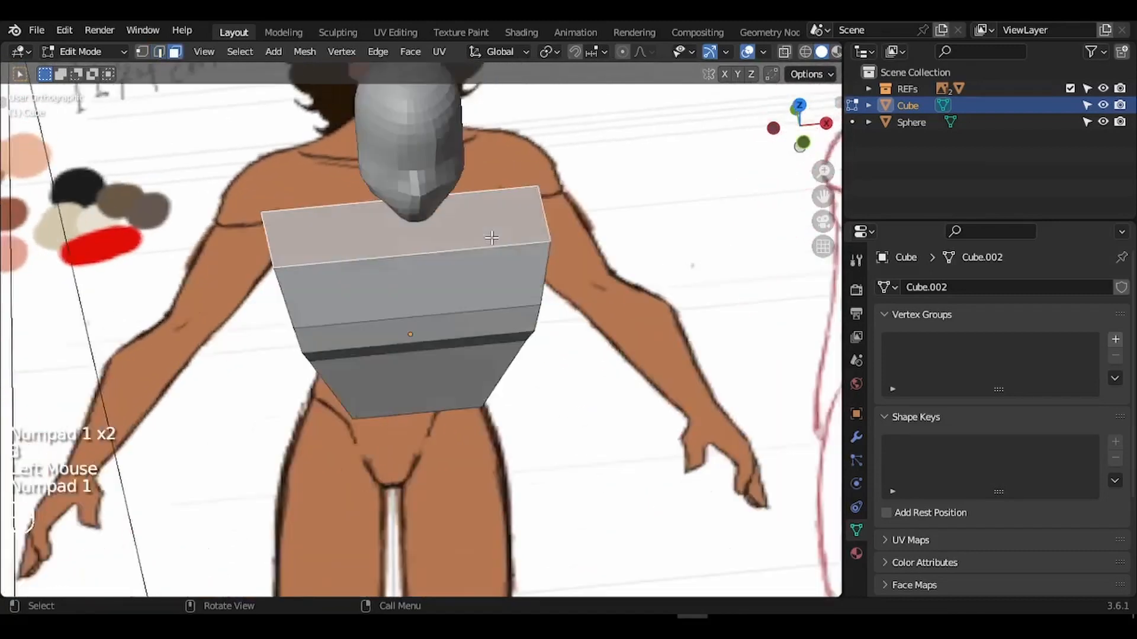
# Extrude the top face upward, shrink it, and lower it into sloped shoulders.
pyautogui.keyDown('shift'); pyautogui.moveTo(649, 292); pyautogui.dragTo(660, 343, button='middle'); pyautogui.keyUp('shift')
pyautogui.press('e')
pyautogui.press('z')
pyautogui.press('z')
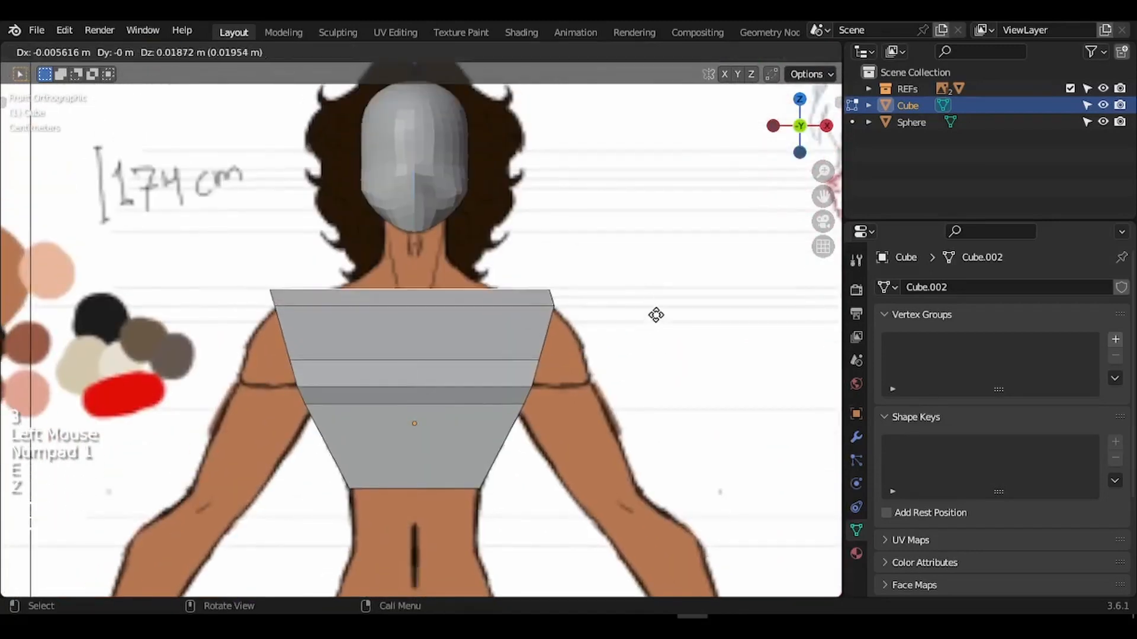
pyautogui.click(658, 294)
pyautogui.press('s')
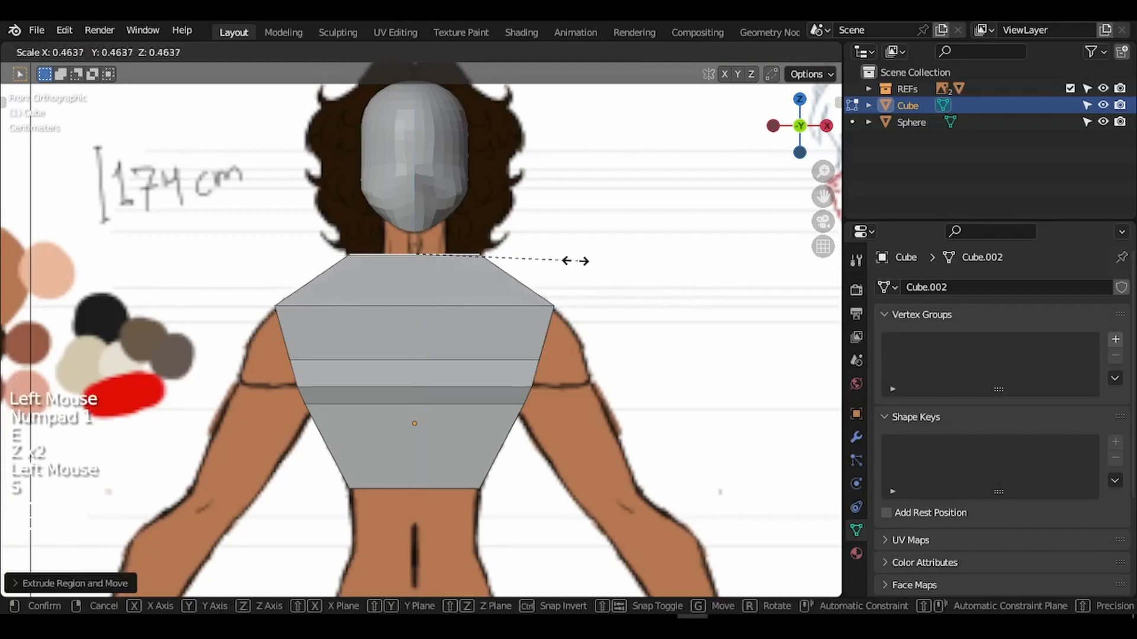
pyautogui.click(528, 262)
pyautogui.press('g')
pyautogui.press('z')
pyautogui.click(527, 272)
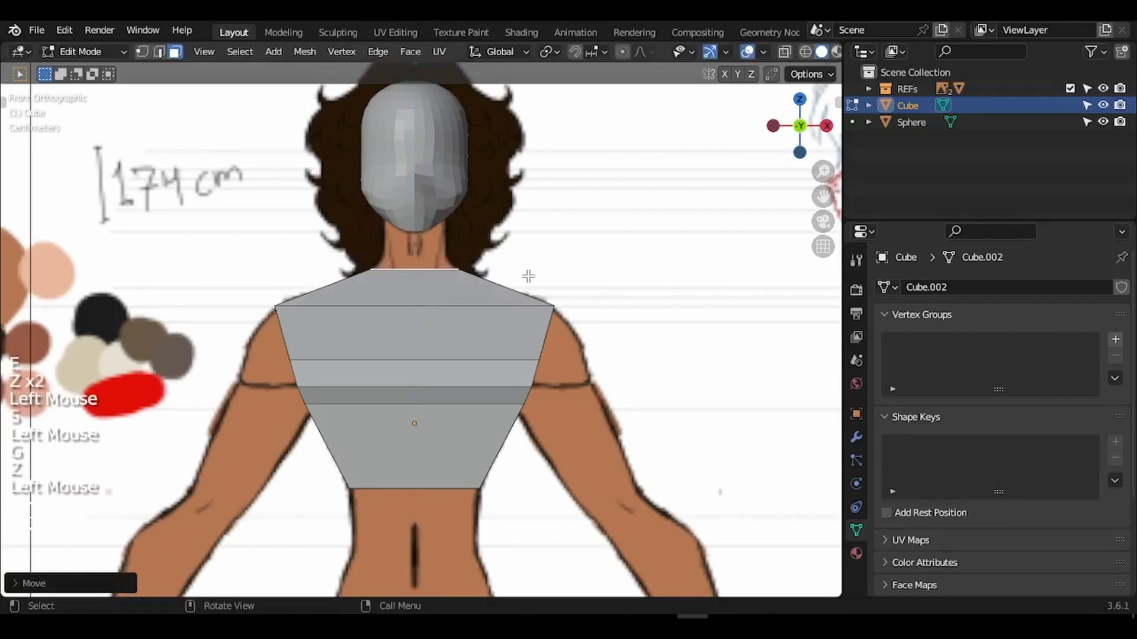
pyautogui.moveTo(528, 272); pyautogui.dragTo(529, 277, button='middle')
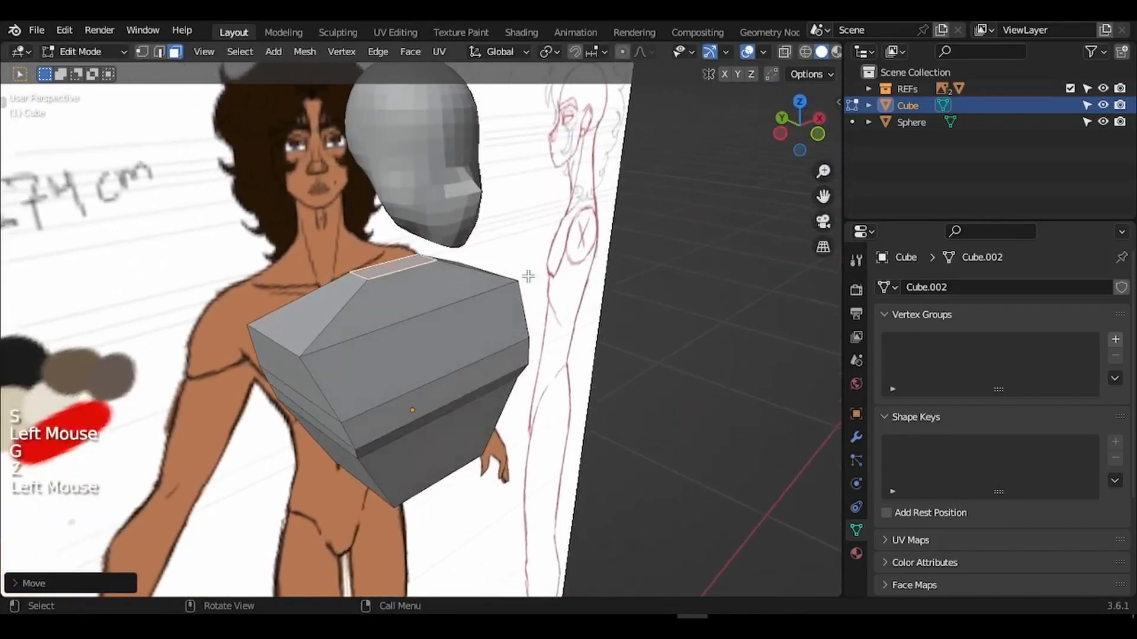
# In side view, narrow and tilt the shoulder top face to line up with the neck.
pyautogui.press('KP_3')
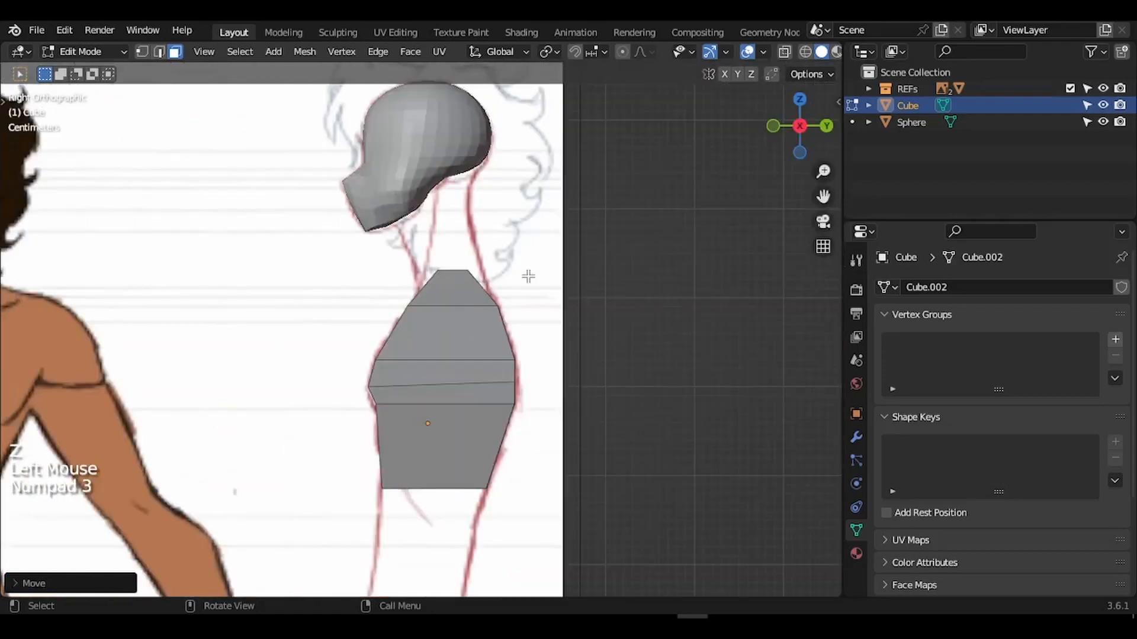
pyautogui.press('s')
pyautogui.press('y')
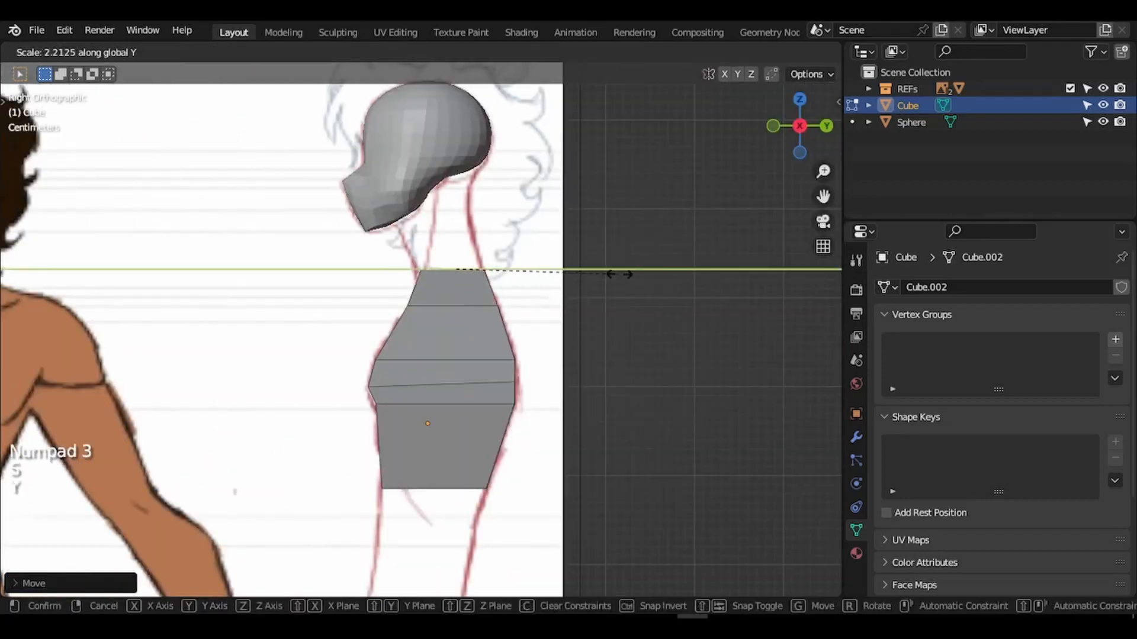
pyautogui.click(616, 272)
pyautogui.press('r')
pyautogui.click(613, 247)
pyautogui.press('s')
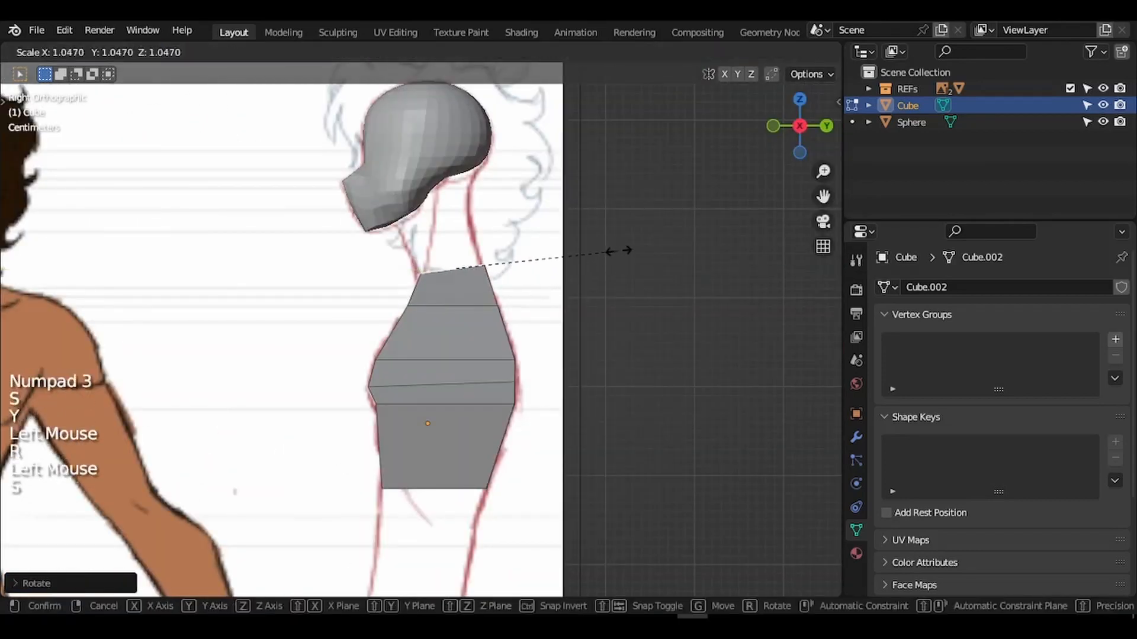
pyautogui.click(619, 248)
pyautogui.press('g')
pyautogui.click(614, 250)
# Extrude a neck section and tilt and position its top beneath the head.
pyautogui.press('e')
pyautogui.click(592, 190)
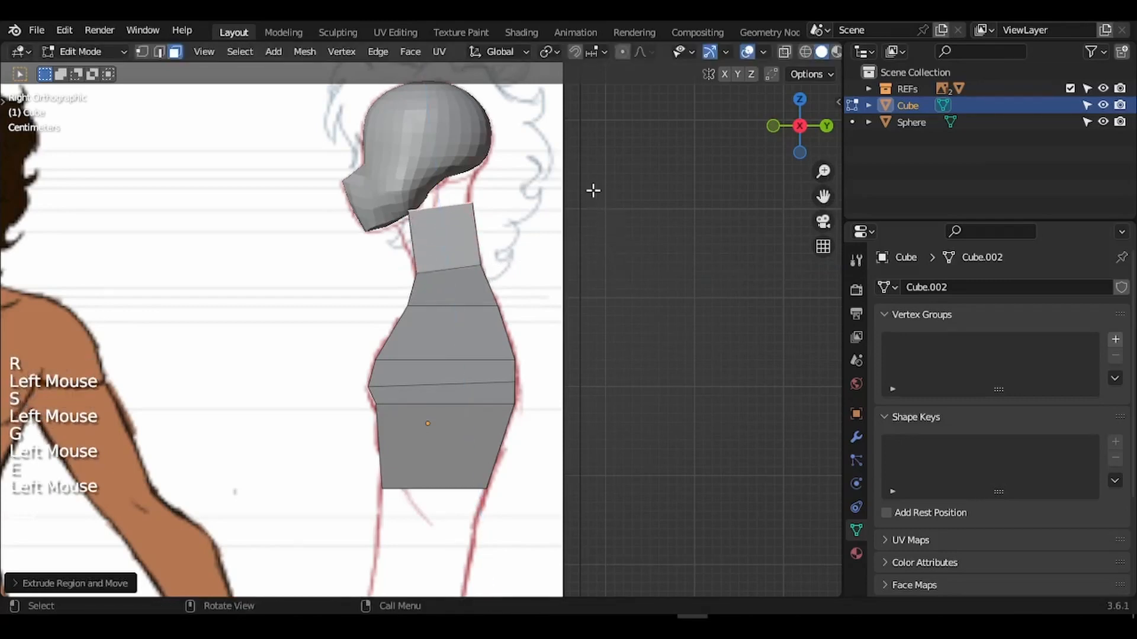
pyautogui.press('g')
pyautogui.click(584, 190)
pyautogui.press('r')
pyautogui.click(579, 170)
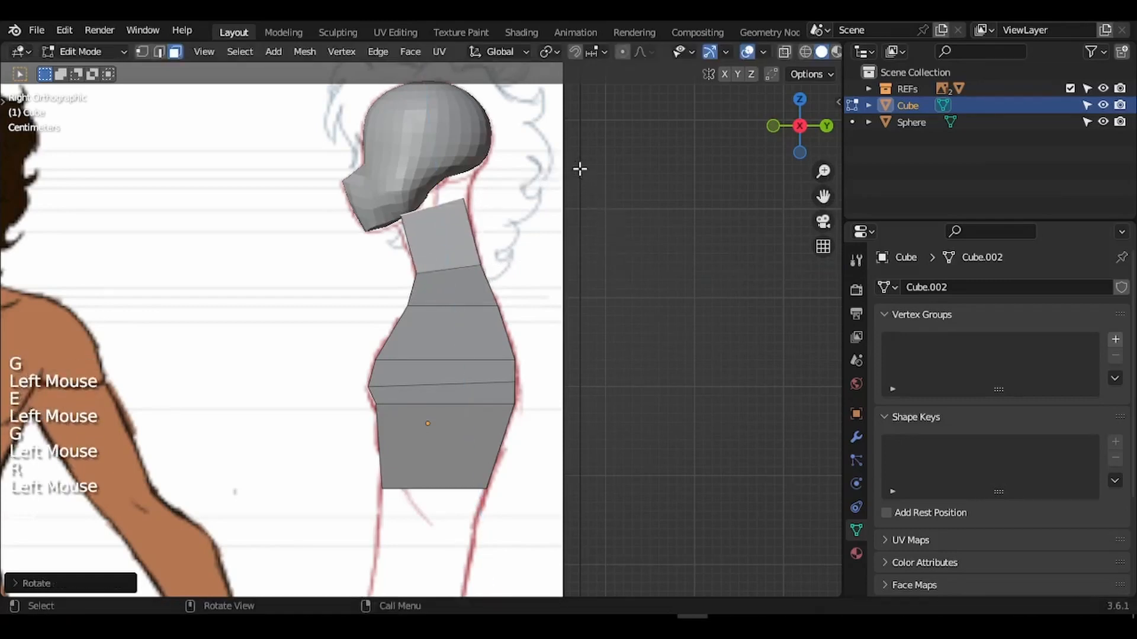
pyautogui.press('g')
pyautogui.click(584, 175)
pyautogui.press('s')
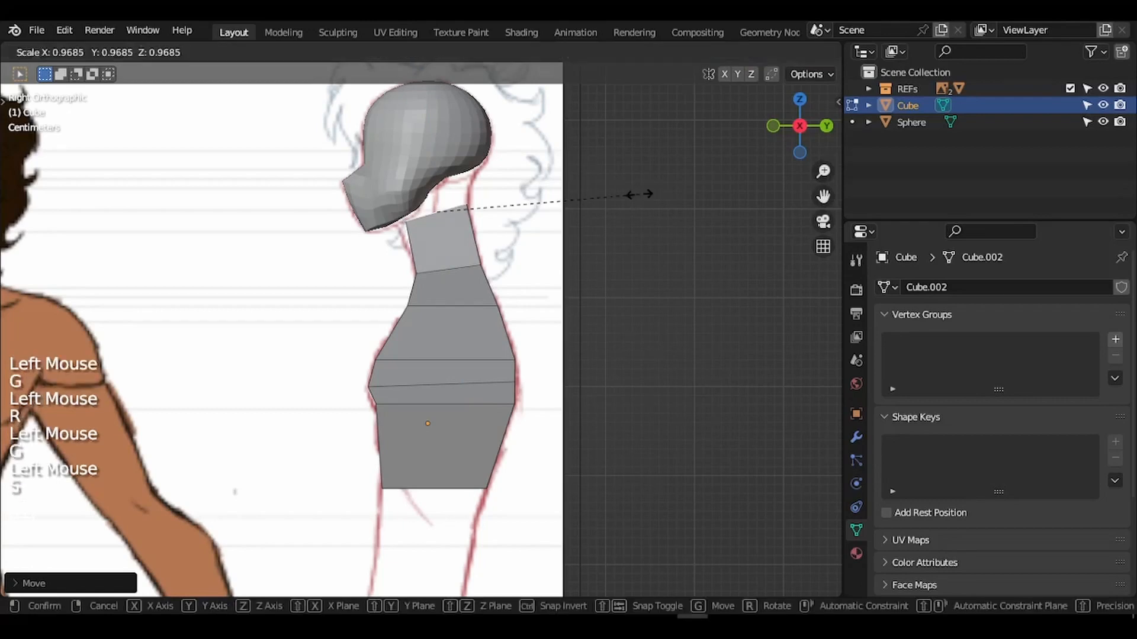
pyautogui.click(636, 190)
# In front view, narrow the neck along X, including its neighbouring faces.
pyautogui.press('KP_1')
pyautogui.press('s')
pyautogui.press('x')
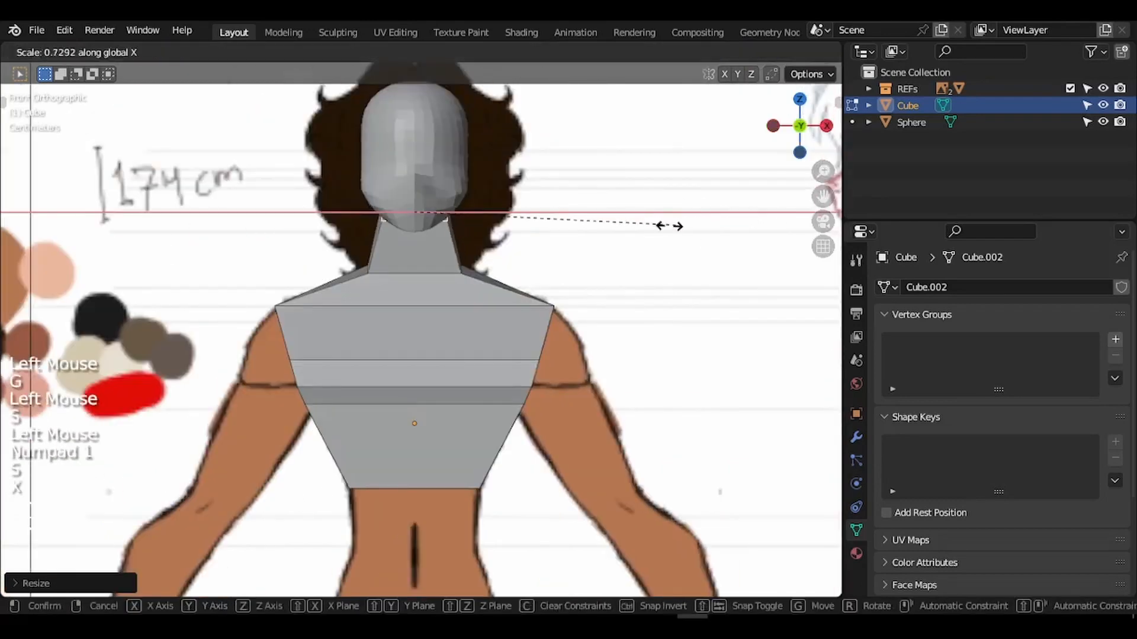
pyautogui.click(648, 226)
pyautogui.press('ctrl+KP_Add')
pyautogui.press('s')
pyautogui.press('x')
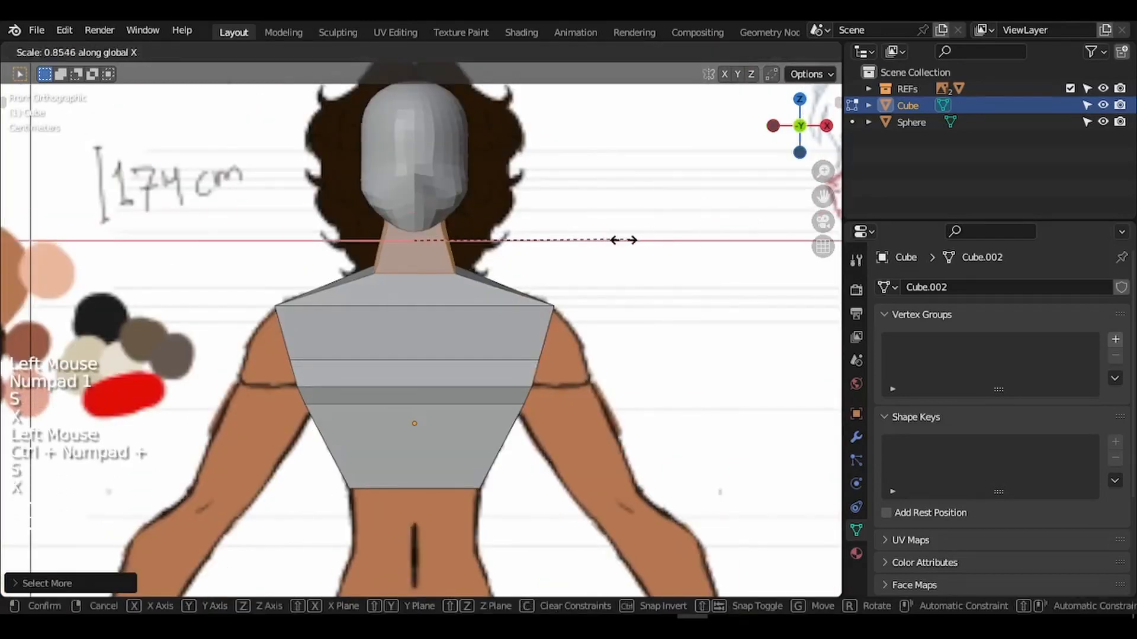
pyautogui.click(599, 240)
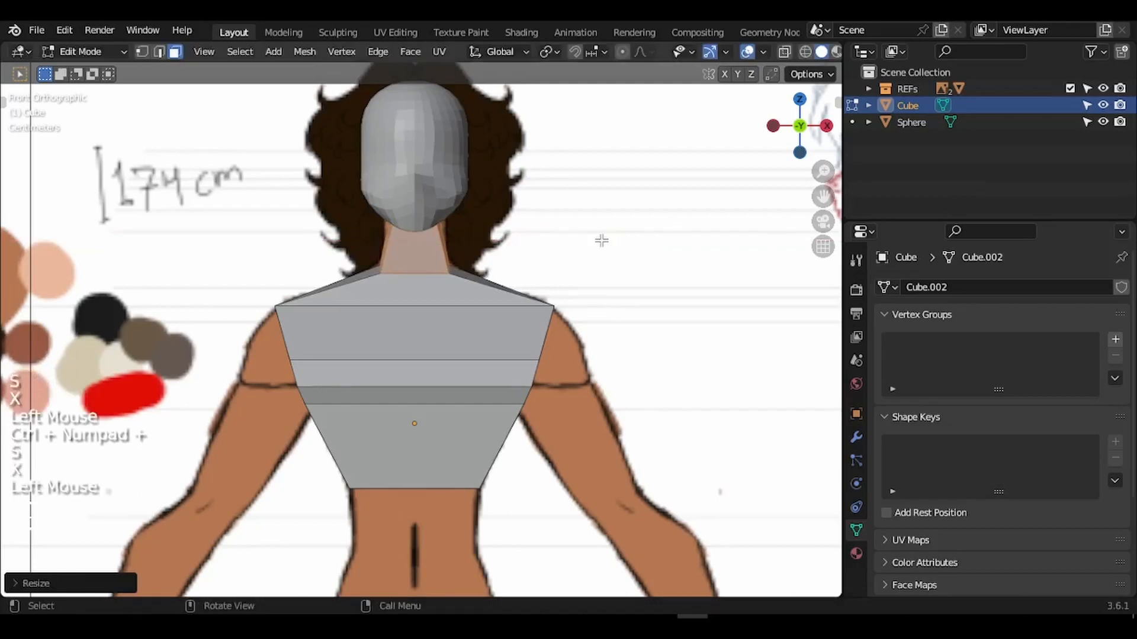
# Resize the selected neck face and check the head and neck from the side.
pyautogui.moveTo(602, 241); pyautogui.dragTo(394, 210, button='middle')
pyautogui.press('3')
pyautogui.press('KP_1')
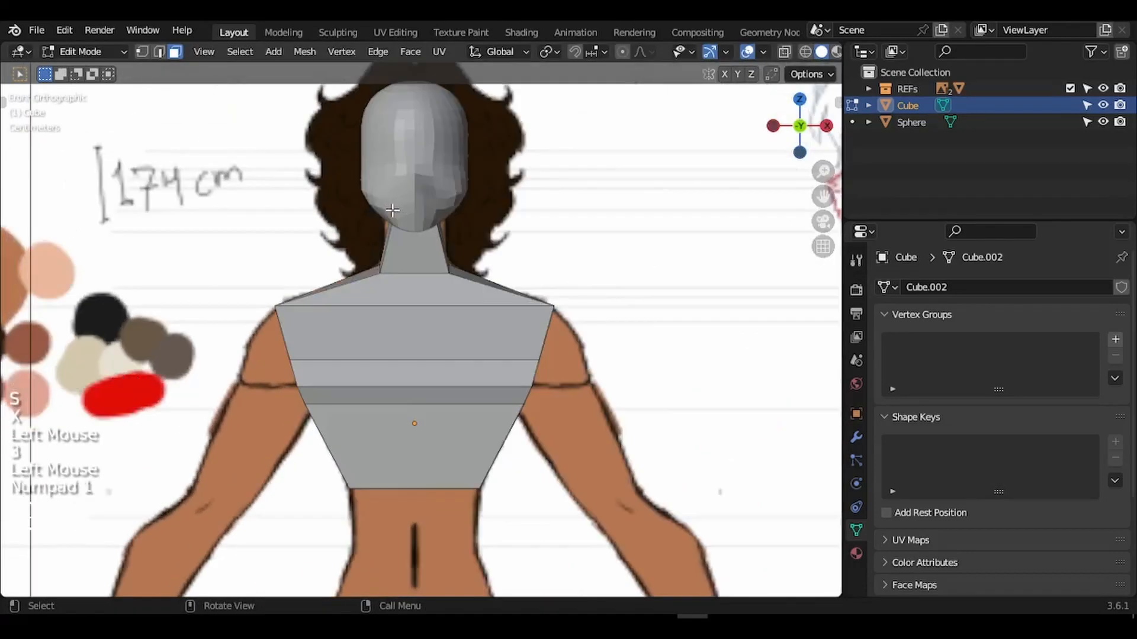
pyautogui.press('s')
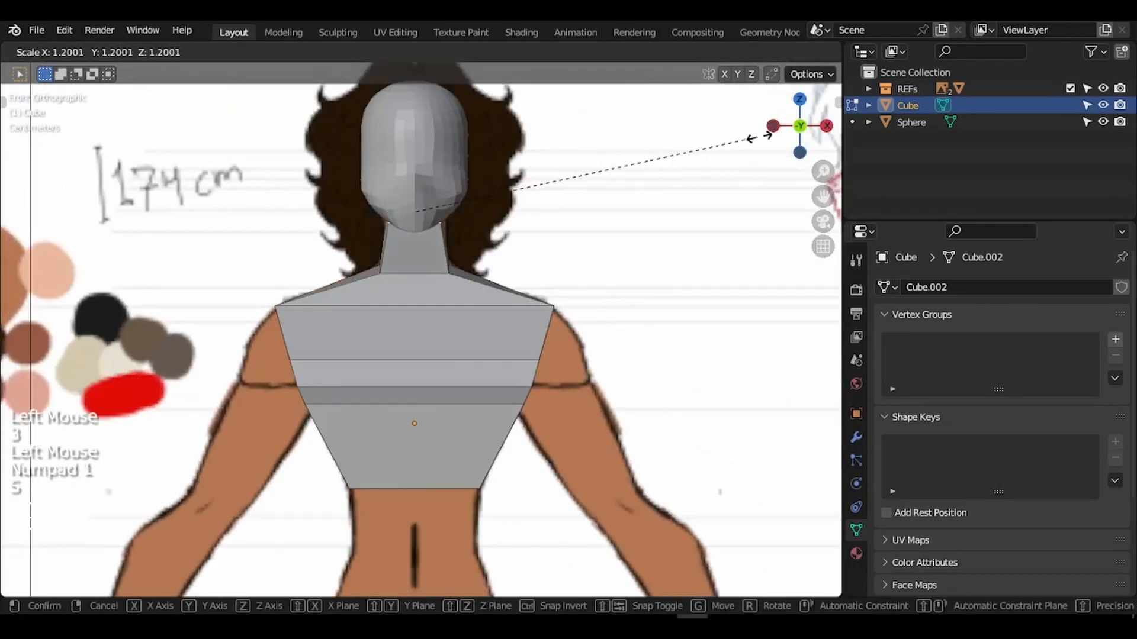
pyautogui.click(760, 137)
pyautogui.moveTo(759, 137); pyautogui.dragTo(688, 435, button='middle')
pyautogui.press('KP_3')
# Resize and reposition the neck's top face to narrow the neck.
pyautogui.press('s')
pyautogui.click(658, 338)
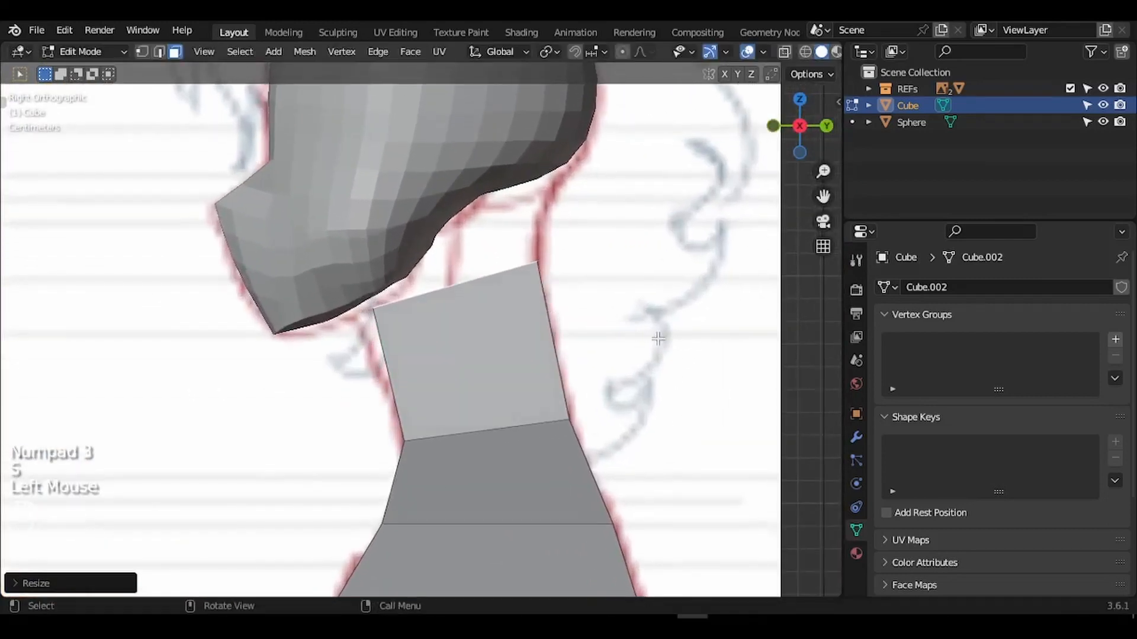
pyautogui.press('g')
pyautogui.click(652, 323)
pyautogui.press('s')
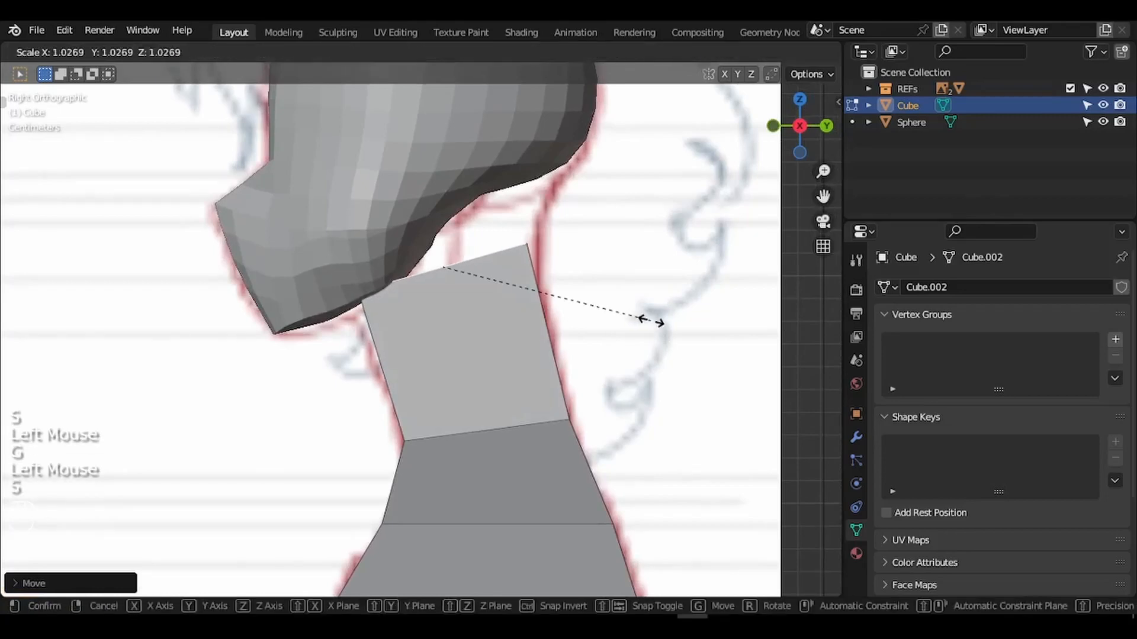
pyautogui.click(651, 322)
# Extrude a second neck section upward, flattening its depth and angling it toward the head.
pyautogui.press('e')
pyautogui.click(624, 246)
pyautogui.press('s')
pyautogui.press('y')
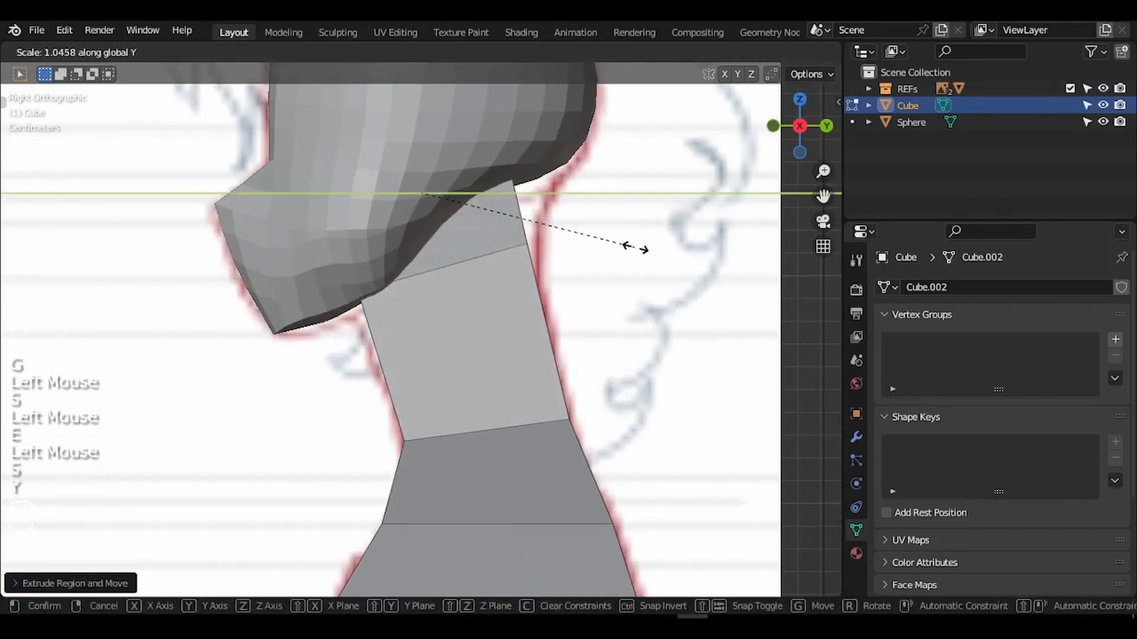
pyautogui.click(675, 246)
pyautogui.press('s')
pyautogui.click(710, 246)
pyautogui.press('g')
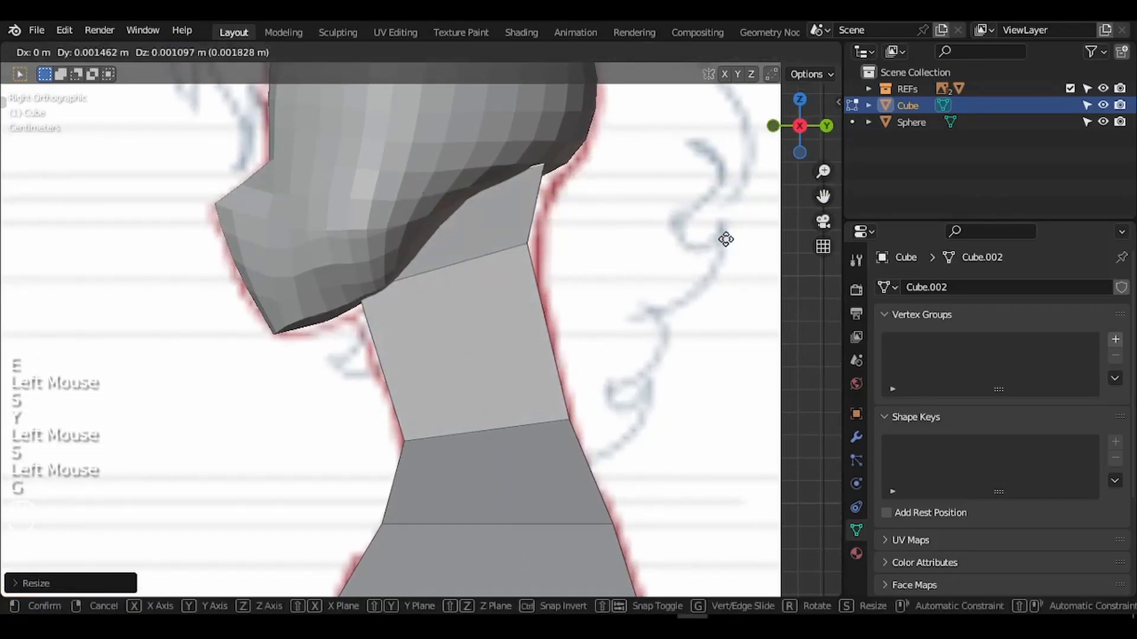
pyautogui.click(729, 231)
pyautogui.press('s')
pyautogui.click(743, 230)
pyautogui.press('g')
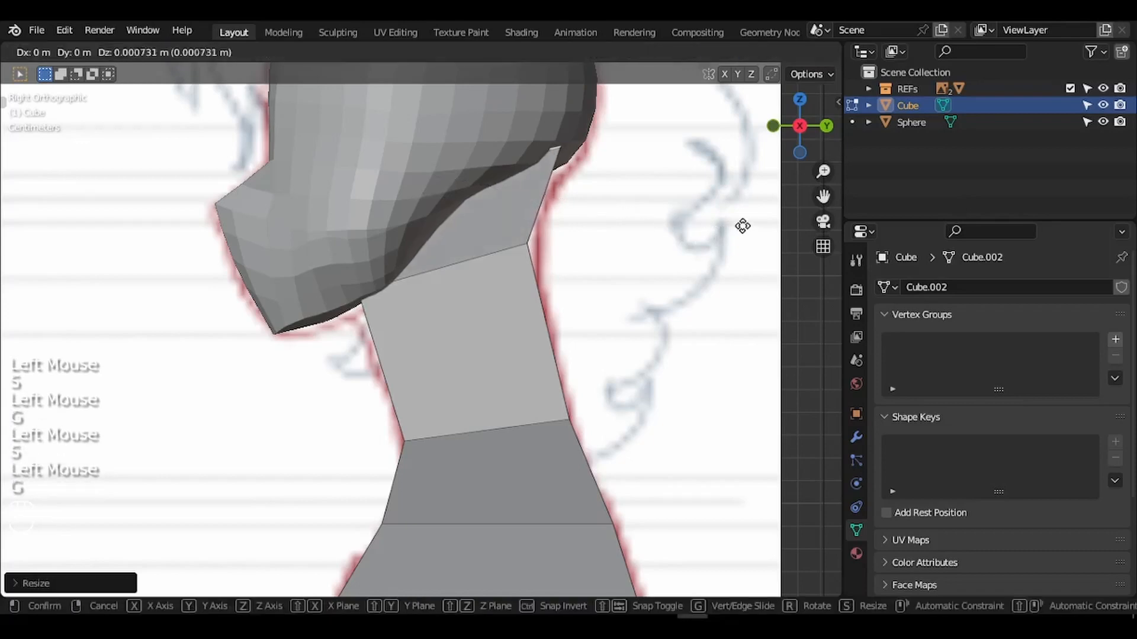
pyautogui.click(742, 199)
# Move the front neck edge in side view so the neck follows the side sketch's curve.
pyautogui.moveTo(629, 222); pyautogui.dragTo(608, 221, button='middle')
pyautogui.press('2')
pyautogui.click(515, 233)
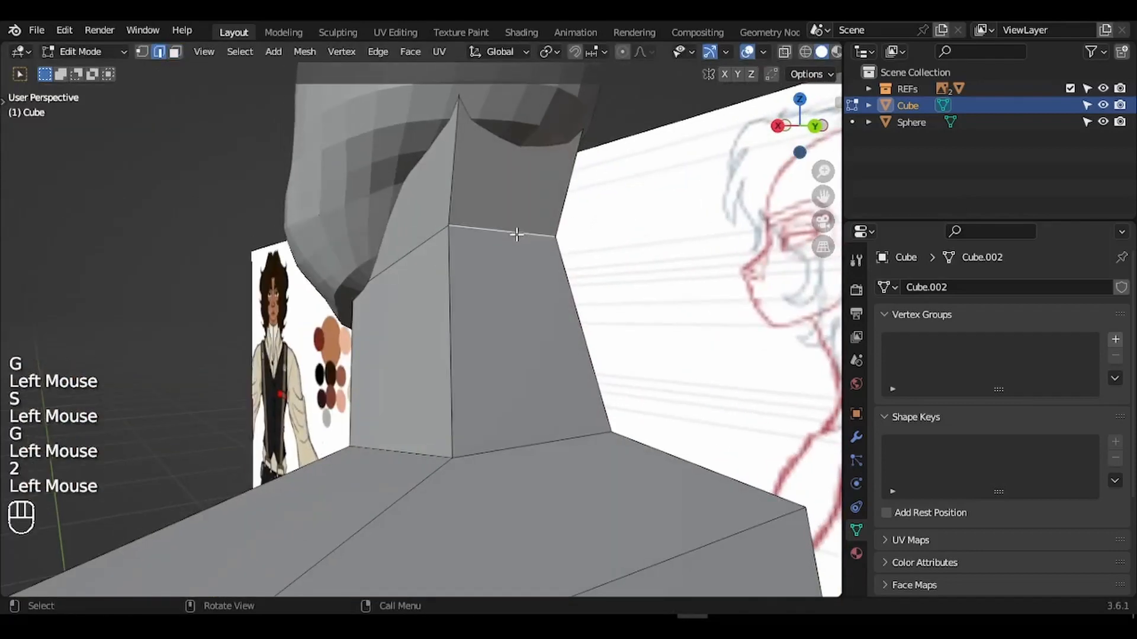
pyautogui.press('KP_3')
pyautogui.press('g')
pyautogui.click(602, 258)
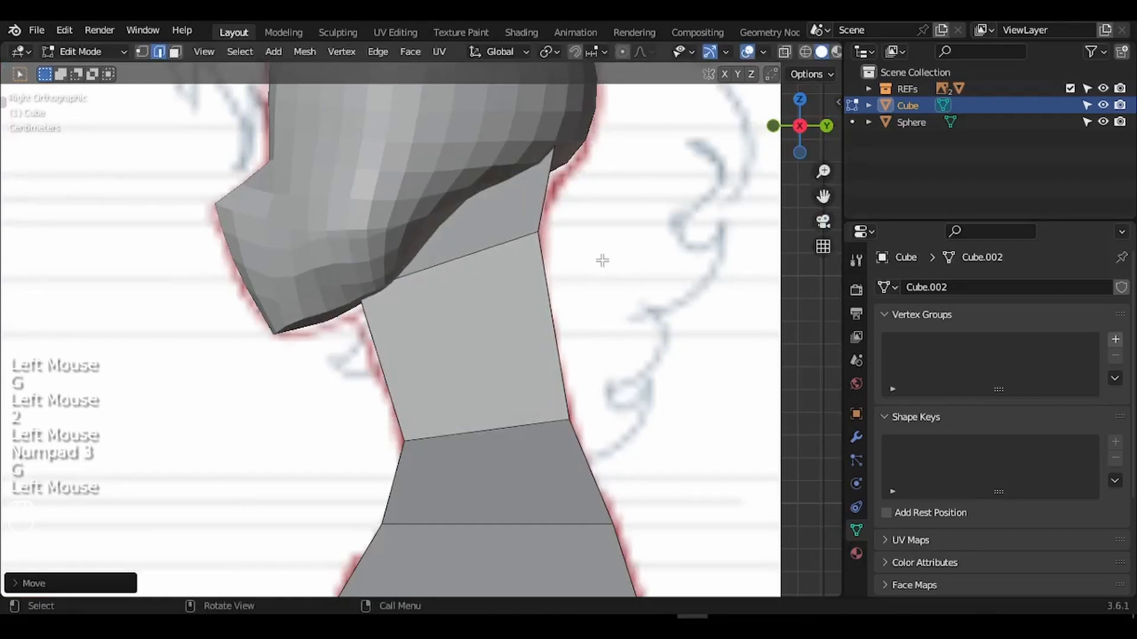
pyautogui.moveTo(601, 258); pyautogui.dragTo(599, 245, button='middle')
pyautogui.press('g')
pyautogui.press('Escape')
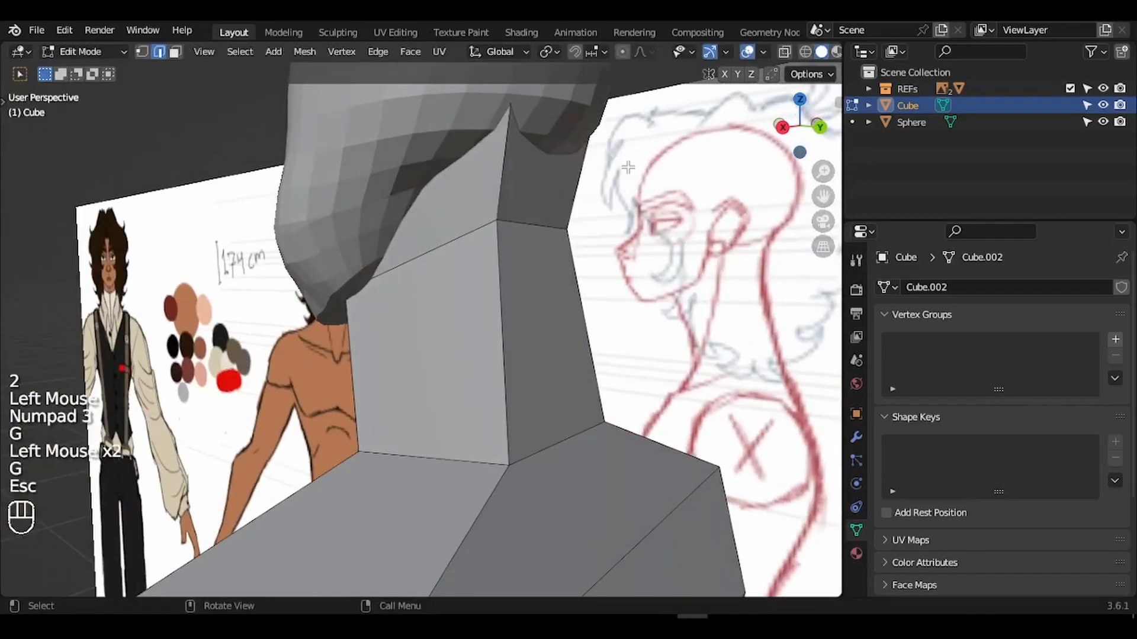
pyautogui.press('KP_3')
pyautogui.press('g')
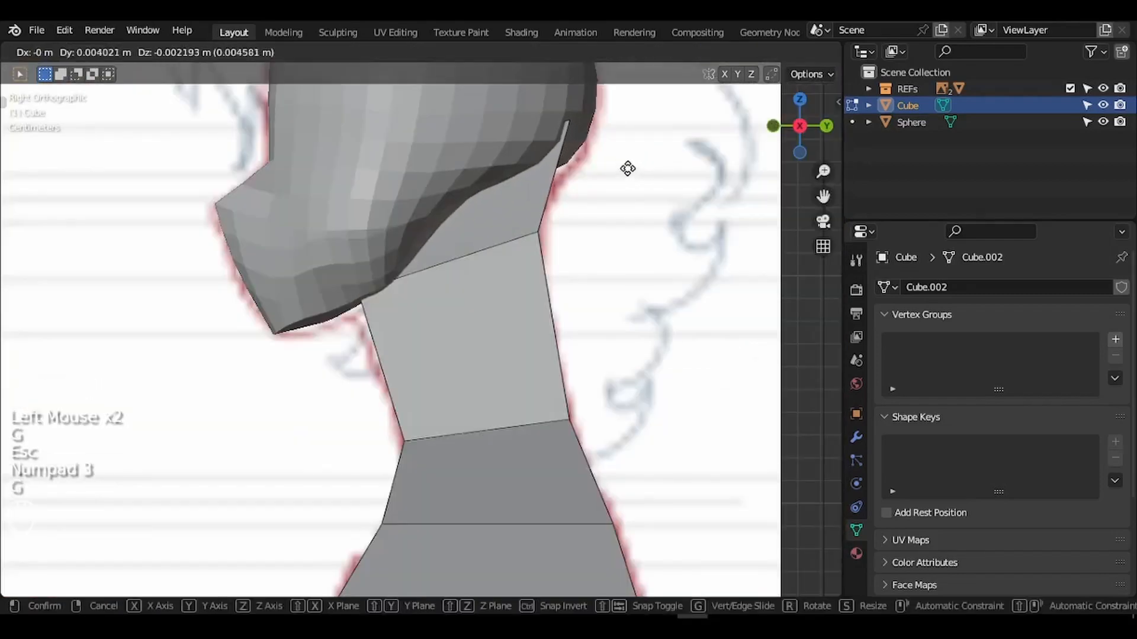
pyautogui.click(624, 169)
pyautogui.keyDown('ctrl'); pyautogui.moveTo(623, 169); pyautogui.dragTo(624, 169, button='middle'); pyautogui.keyUp('ctrl')
pyautogui.moveTo(624, 169); pyautogui.dragTo(623, 169, button='middle')
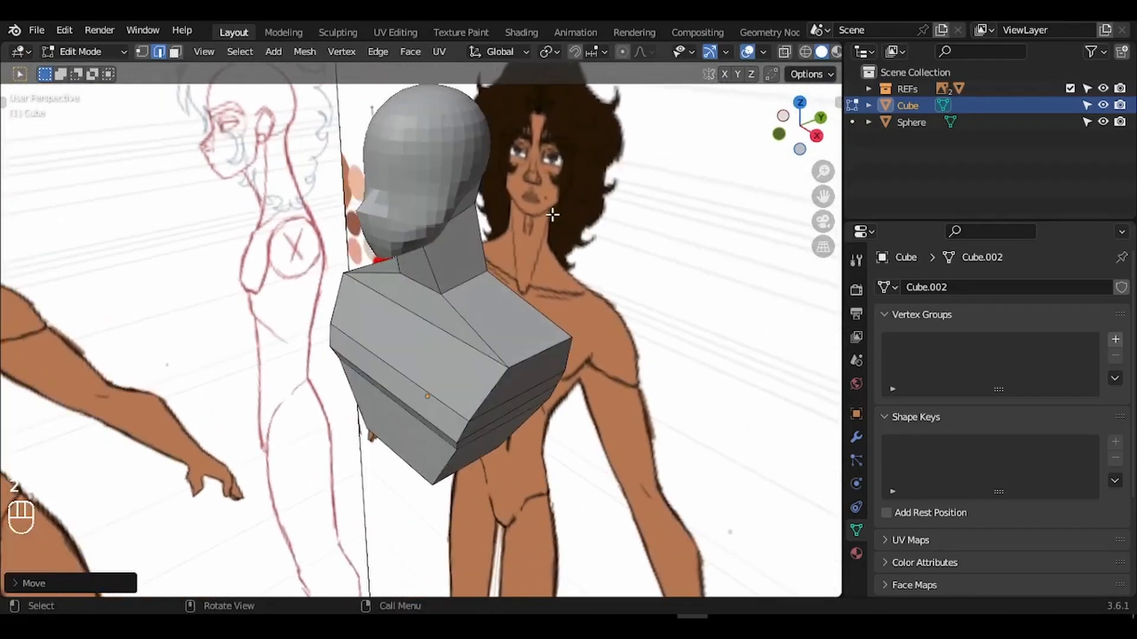
# Select two edge loops on the torso, undoing an accidental third loop.
pyautogui.keyDown('alt'); pyautogui.click(470, 317); pyautogui.keyUp('alt')
pyautogui.moveTo(470, 317); pyautogui.dragTo(367, 343, button='middle')
pyautogui.keyDown('alt'); pyautogui.keyDown('shift'); pyautogui.click(509, 318); pyautogui.keyUp('shift'); pyautogui.keyUp('alt')
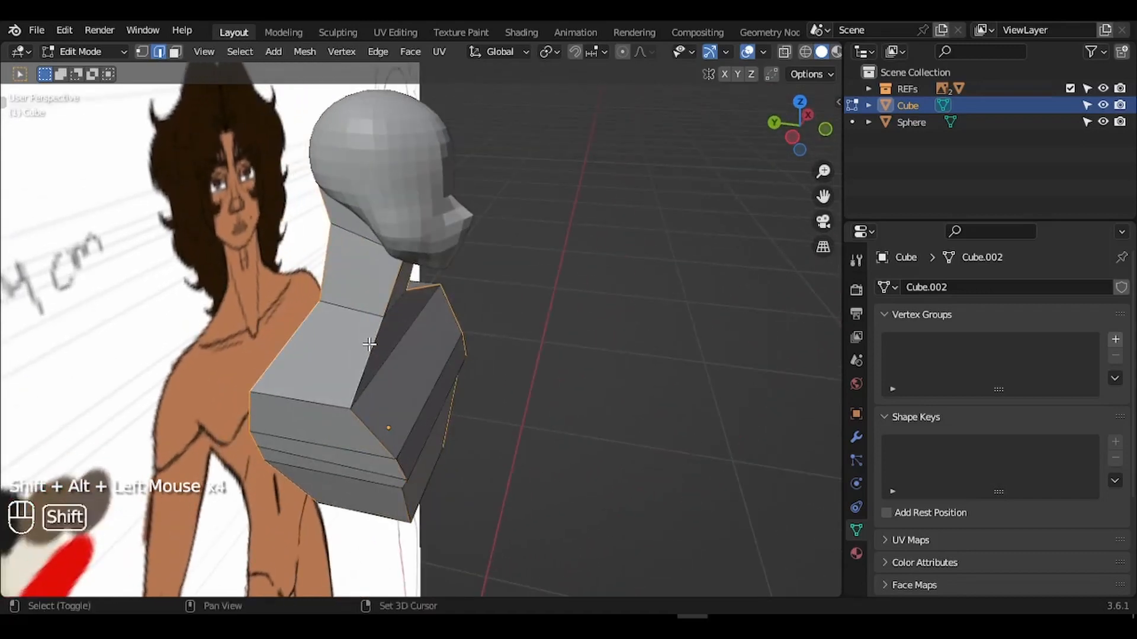
pyautogui.moveTo(369, 344); pyautogui.dragTo(366, 351, button='middle')
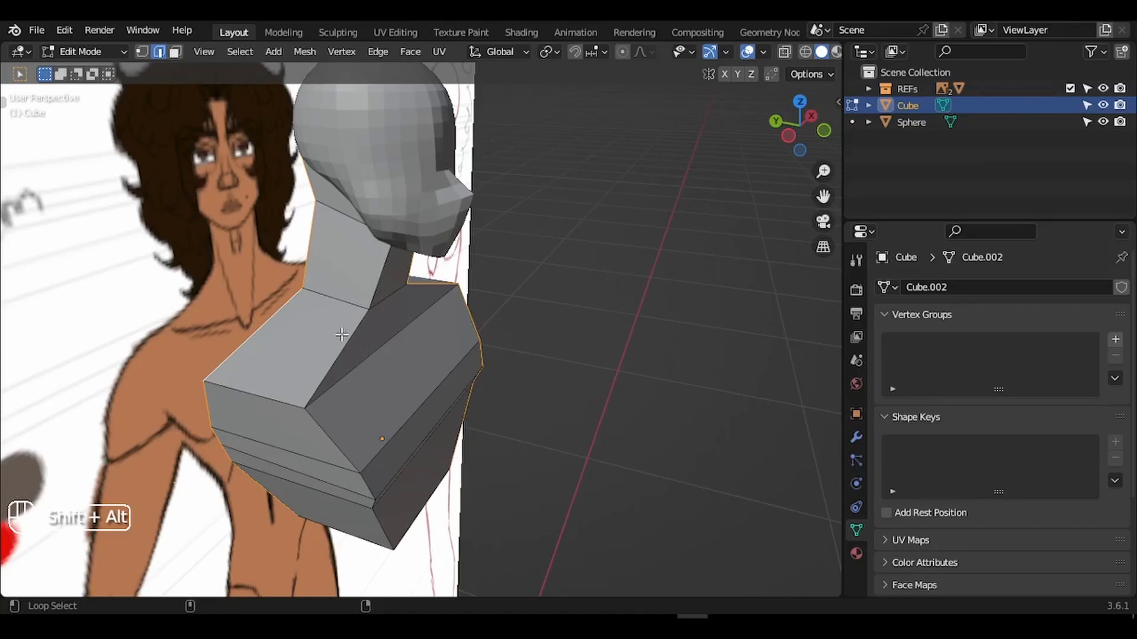
pyautogui.keyDown('alt'); pyautogui.keyDown('shift'); pyautogui.click(344, 339); pyautogui.keyUp('shift'); pyautogui.keyUp('alt')
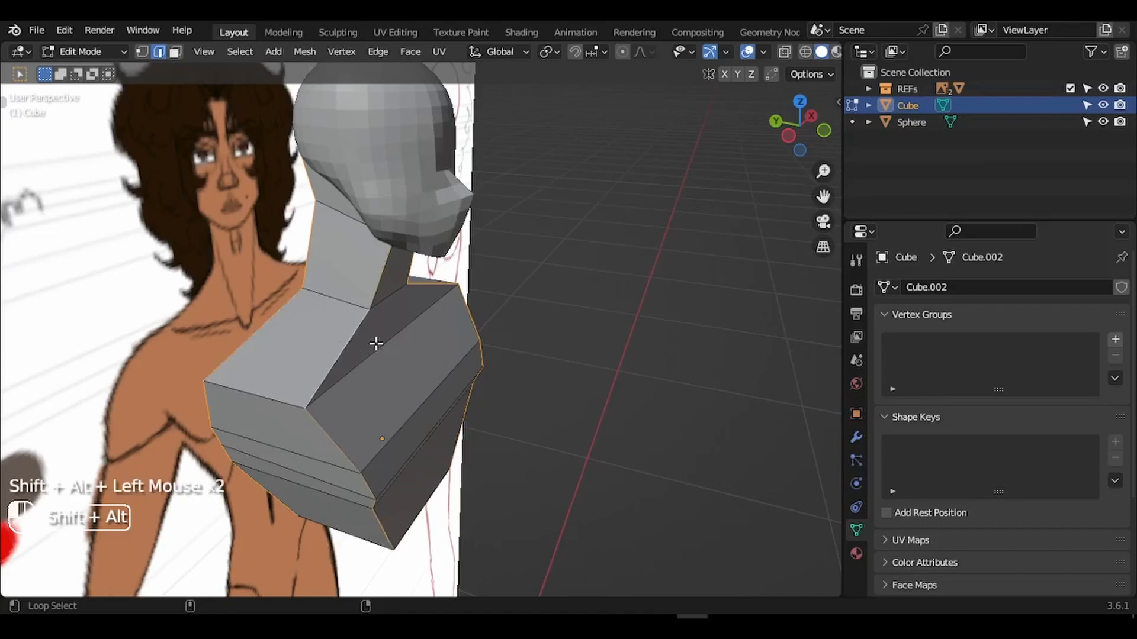
pyautogui.hotkey('ctrl', 'z')
pyautogui.scroll(-5, 375, 343)
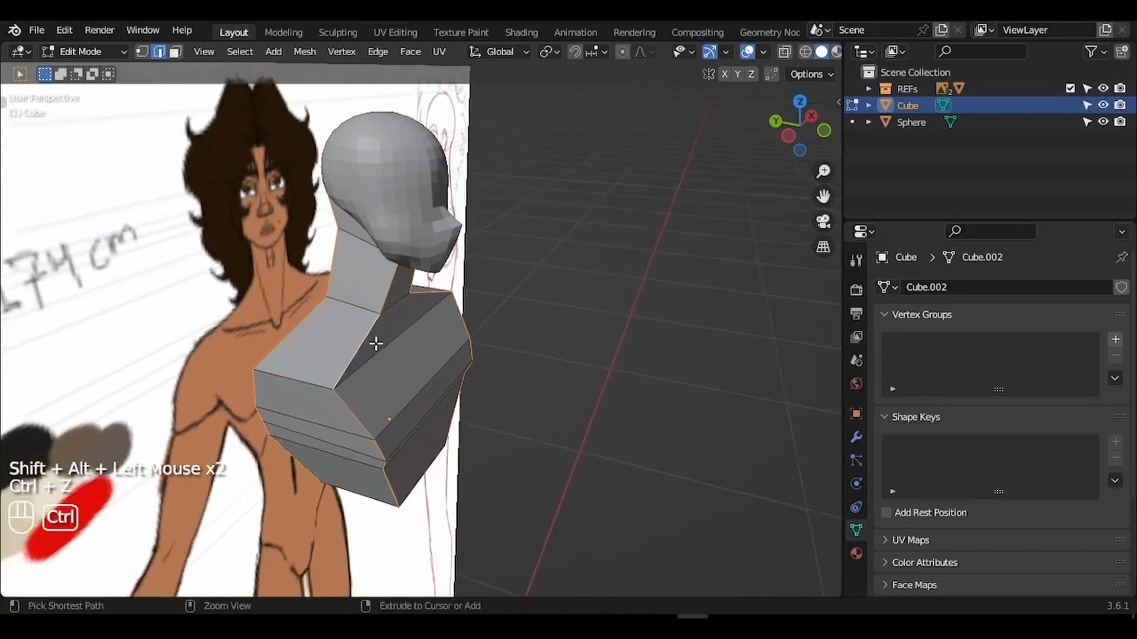
pyautogui.moveTo(375, 343); pyautogui.dragTo(376, 344, button='middle')
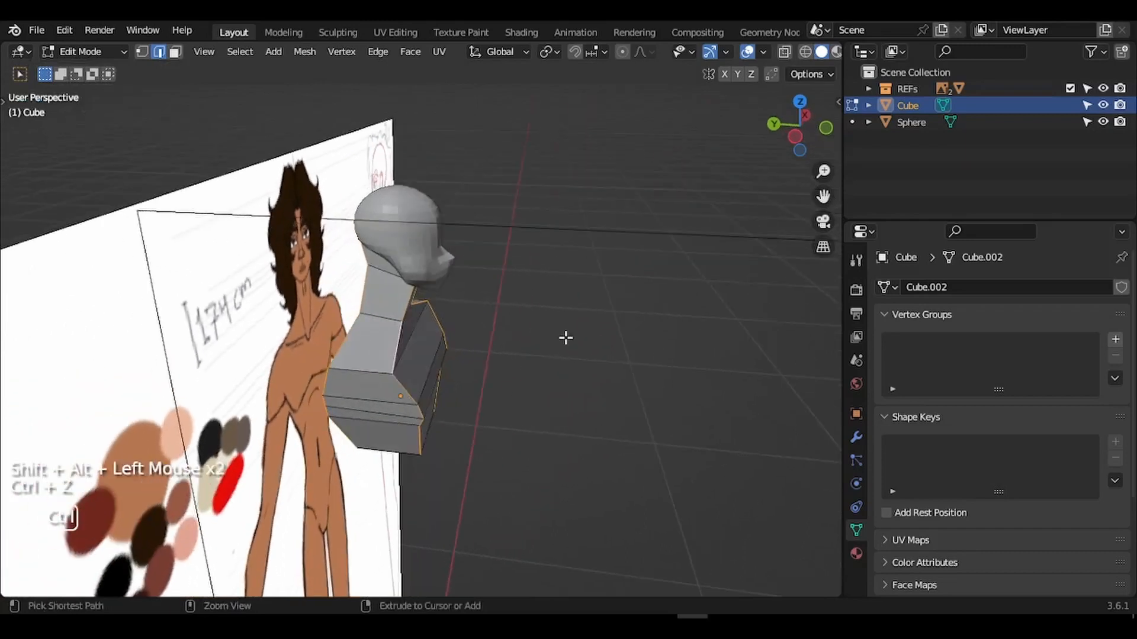
# Bevel the selected loops into single-segment chamfers and return to Object Mode.
pyautogui.hotkey('ctrl', 'b')
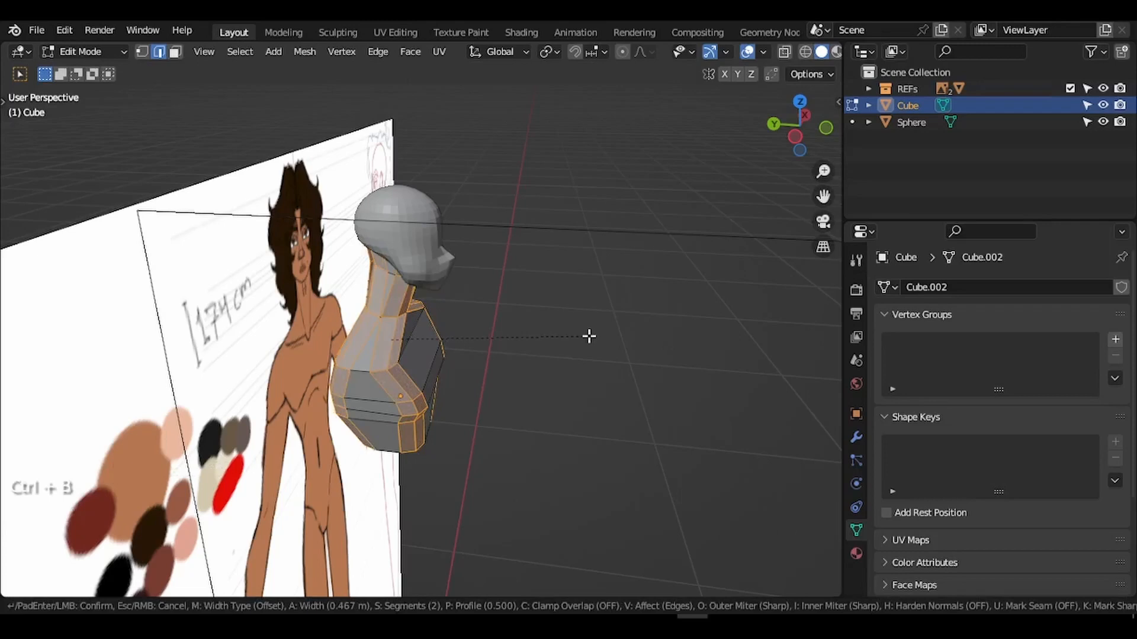
pyautogui.scroll(-1, 589, 337)
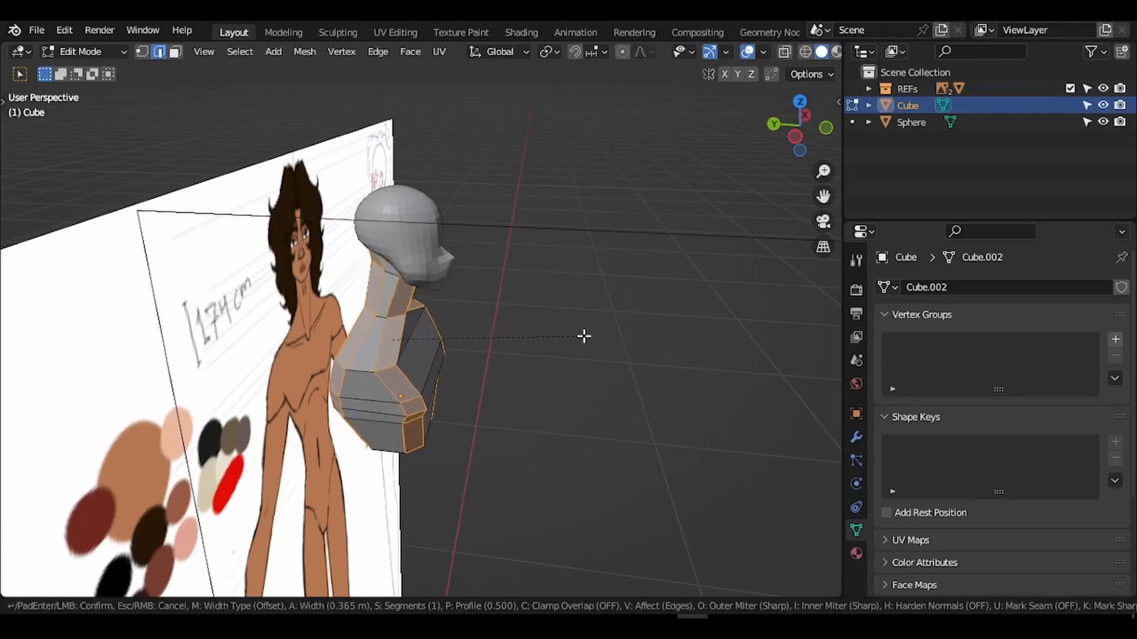
pyautogui.click(578, 335)
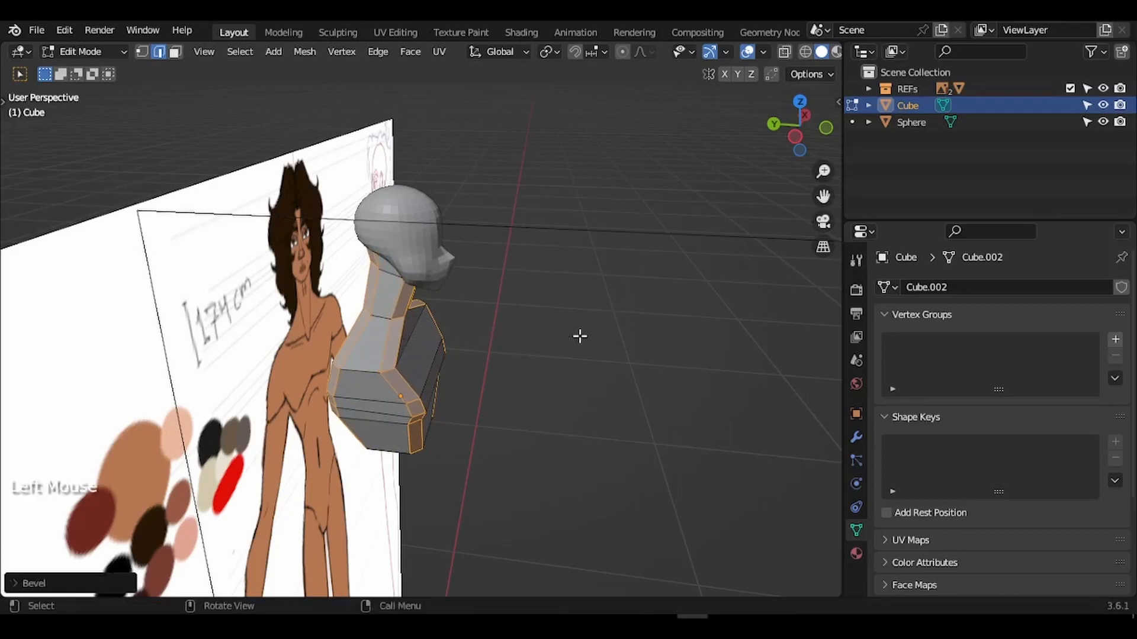
pyautogui.hscroll(5, 580, 337)
pyautogui.keyDown('ctrl'); pyautogui.scroll(2, 580, 337); pyautogui.keyUp('ctrl')
pyautogui.keyDown('ctrl'); pyautogui.scroll(2, 580, 337); pyautogui.keyUp('ctrl')
pyautogui.hscroll(-6, 580, 336)
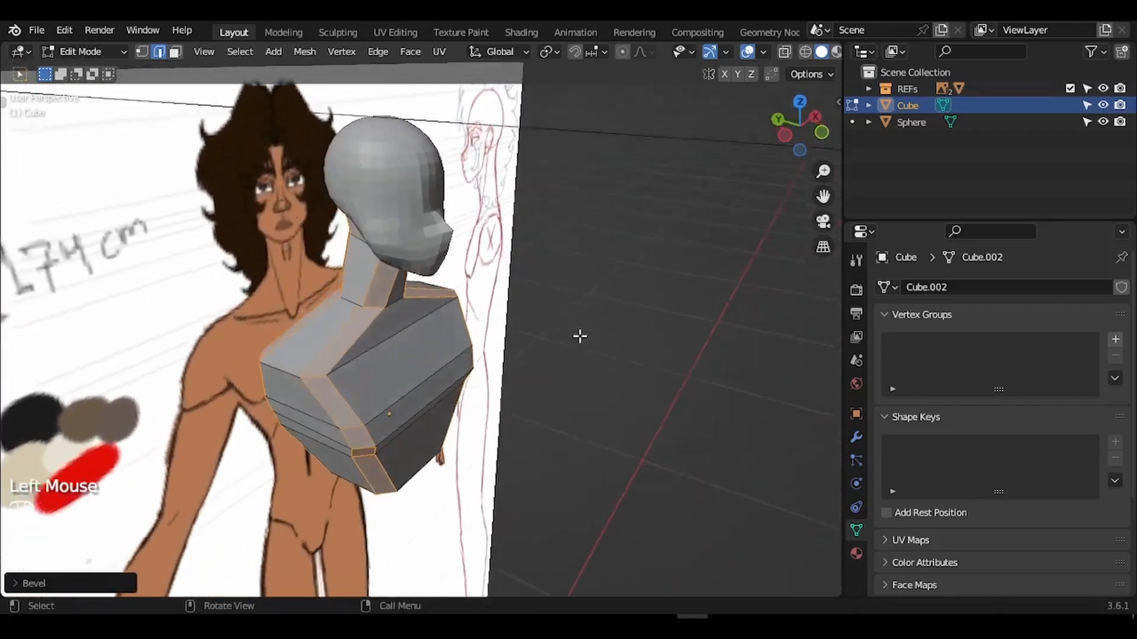
pyautogui.hscroll(4, 580, 336)
pyautogui.hscroll(-10, 580, 337)
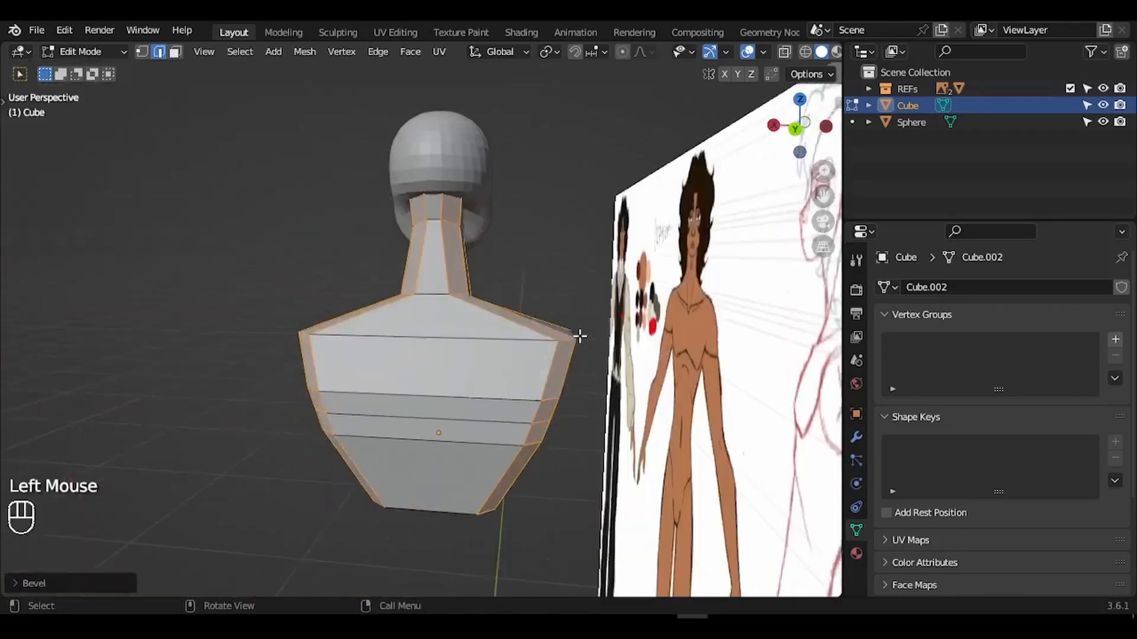
pyautogui.hscroll(10, 580, 337)
pyautogui.hscroll(3, 580, 336)
pyautogui.press('Tab')
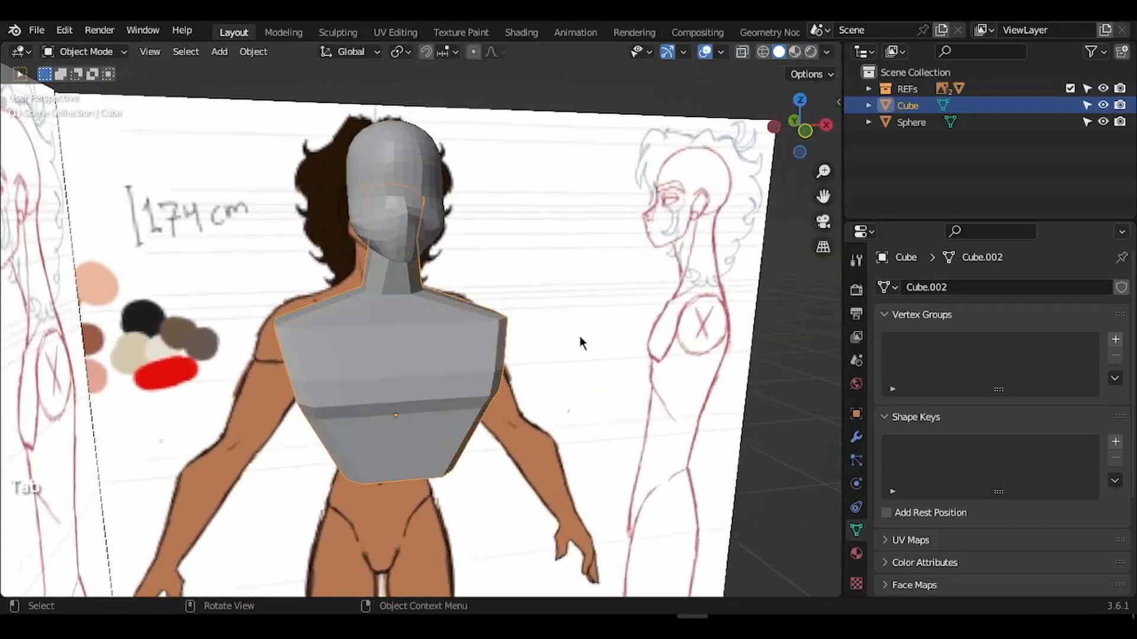
# In front view, enter Edit Mode with face selection and select the torso's bottom face.
pyautogui.press('KP_1')
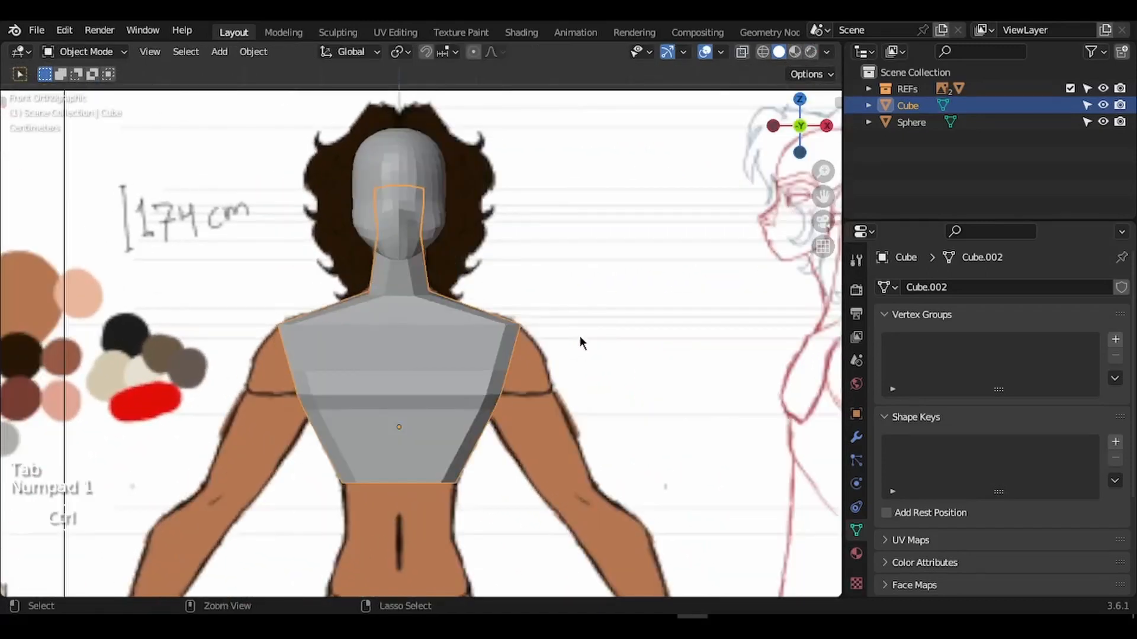
pyautogui.keyDown('ctrl'); pyautogui.scroll(1, 580, 335); pyautogui.keyUp('ctrl')
pyautogui.keyDown('ctrl'); pyautogui.scroll(-4, 579, 336); pyautogui.keyUp('ctrl')
pyautogui.keyDown('shift'); pyautogui.scroll(-5, 579, 336); pyautogui.keyUp('shift')
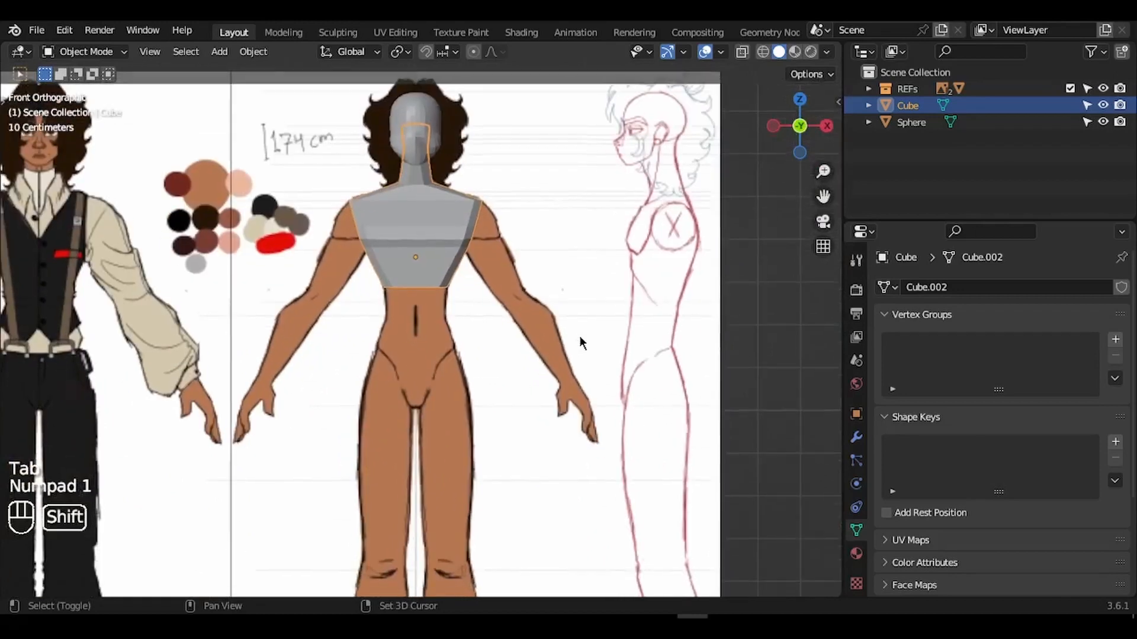
pyautogui.keyDown('ctrl'); pyautogui.scroll(5, 574, 329); pyautogui.keyUp('ctrl')
pyautogui.scroll(3, 574, 329)
pyautogui.press('Tab')
pyautogui.press('3')
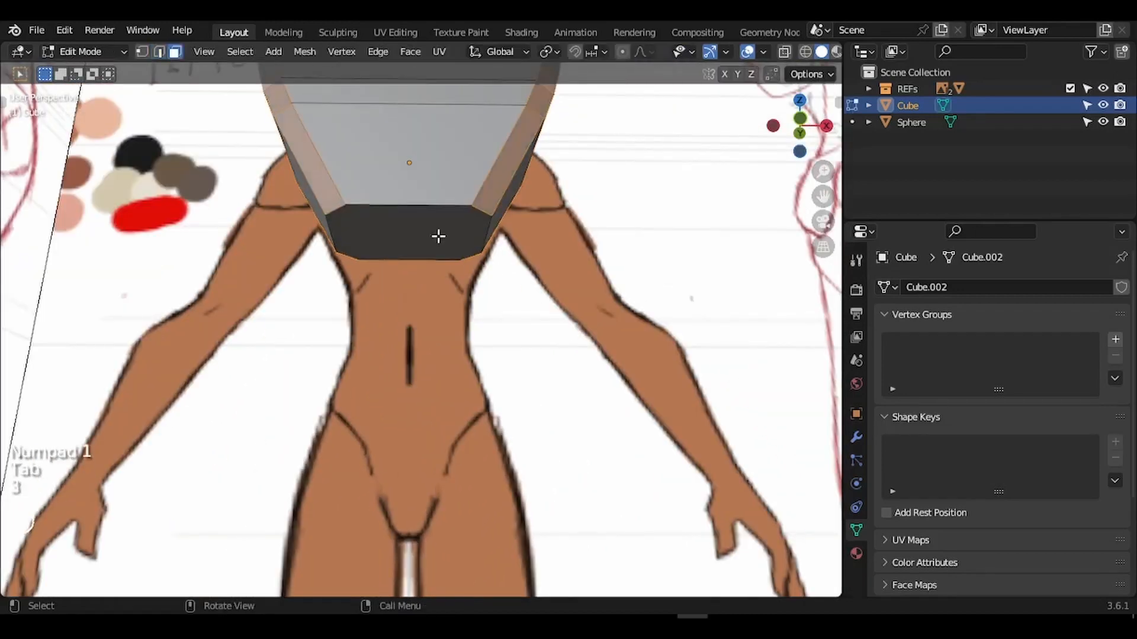
pyautogui.click(426, 226)
pyautogui.press('KP_1')
pyautogui.scroll(-3, 435, 198)
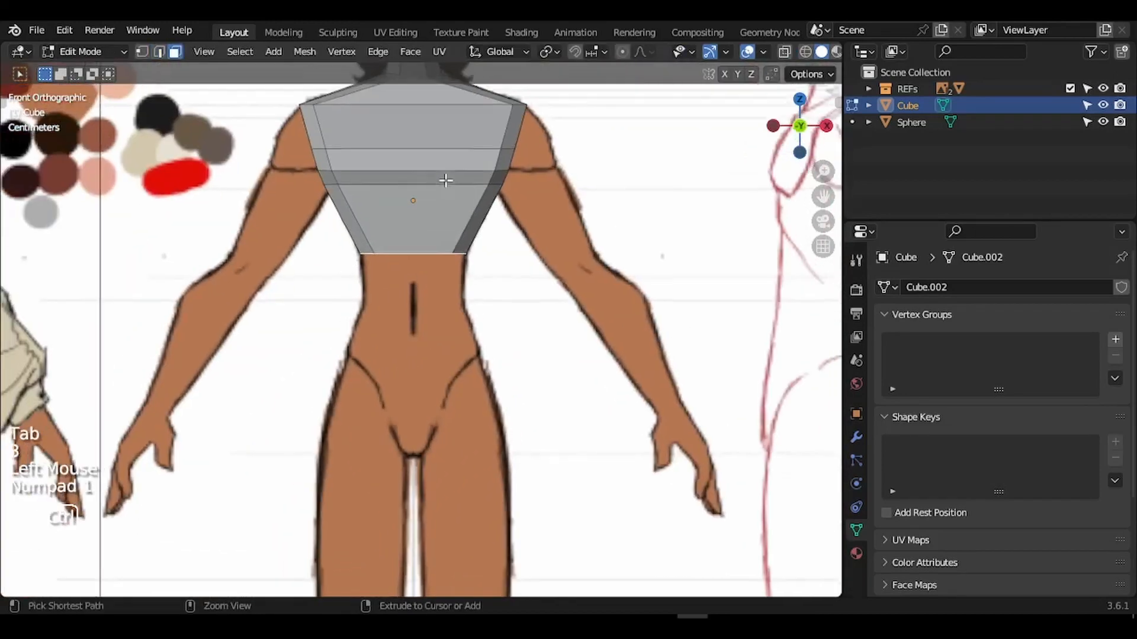
# Extrude a waist section from the bottom face, scaling and shifting it to match the side profile.
pyautogui.press('e')
pyautogui.click(460, 227)
pyautogui.press('s')
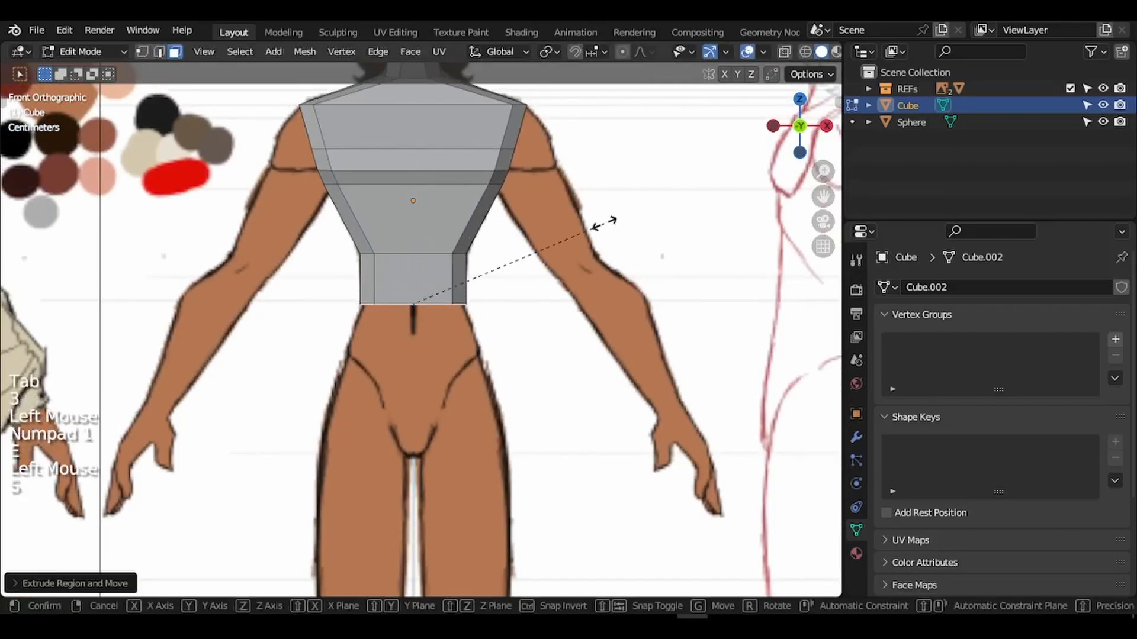
pyautogui.click(597, 223)
pyautogui.press('KP_3')
pyautogui.keyDown('ctrl'); pyautogui.scroll(-2, 596, 224); pyautogui.keyUp('ctrl')
pyautogui.scroll(3, 592, 223)
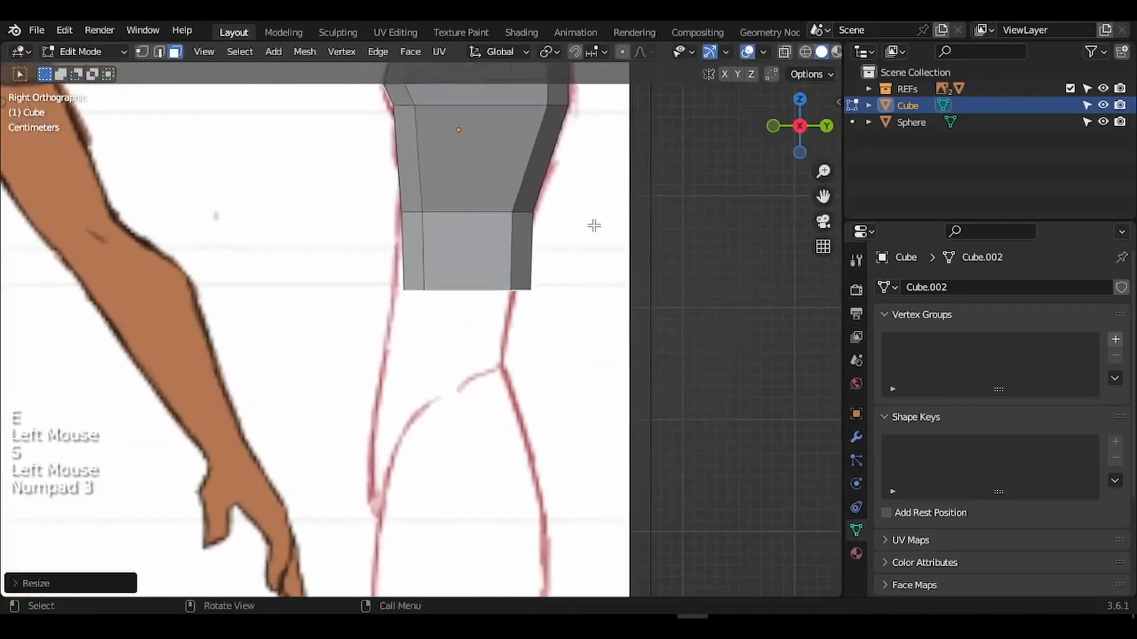
pyautogui.press('g')
pyautogui.click(582, 229)
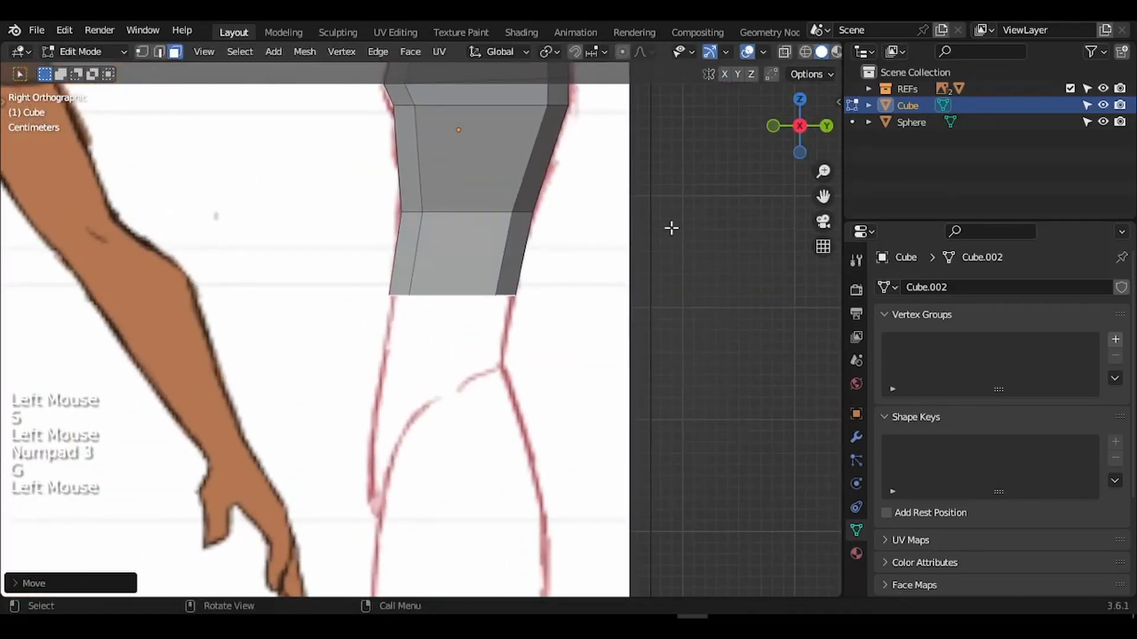
# Extrude a hip section, widening it along X and shifting it front-back along Y.
pyautogui.press('KP_1')
pyautogui.keyDown('shift'); pyautogui.moveTo(671, 228); pyautogui.dragTo(669, 211, button='middle'); pyautogui.keyUp('shift')
pyautogui.press('e')
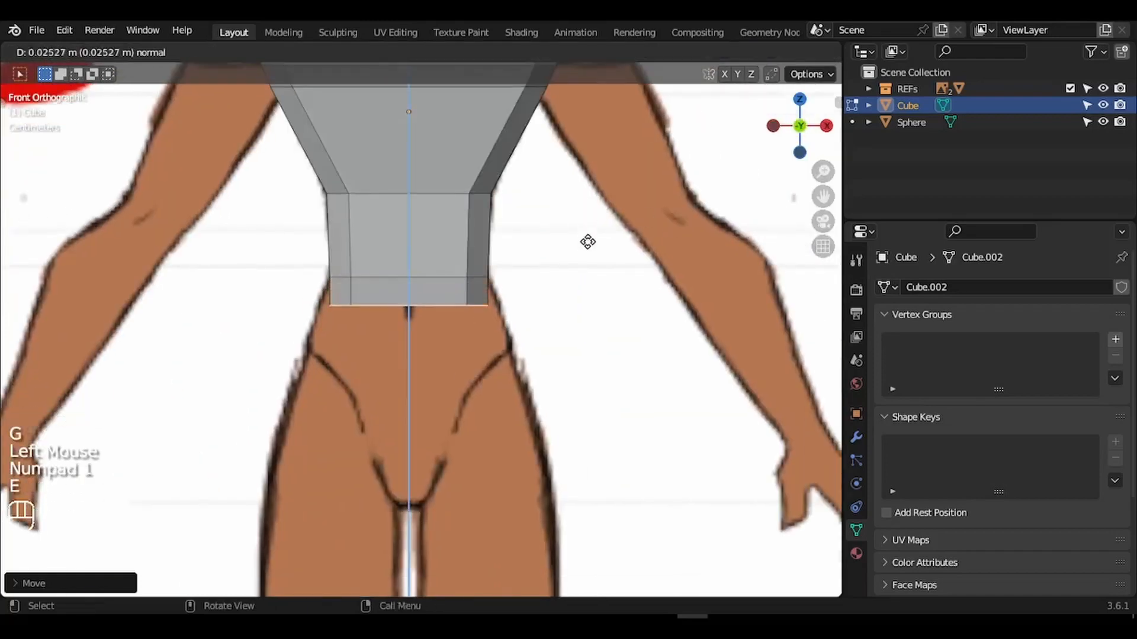
pyautogui.click(588, 306)
pyautogui.press('s')
pyautogui.click(613, 307)
pyautogui.press('s')
pyautogui.press('x')
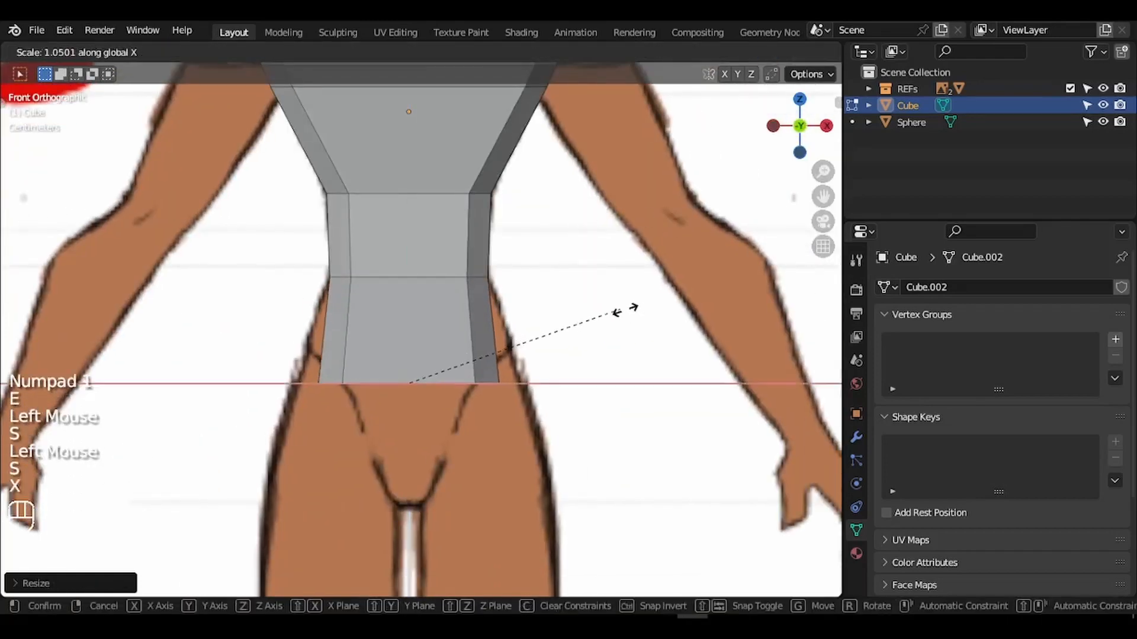
pyautogui.click(681, 314)
pyautogui.press('KP_3')
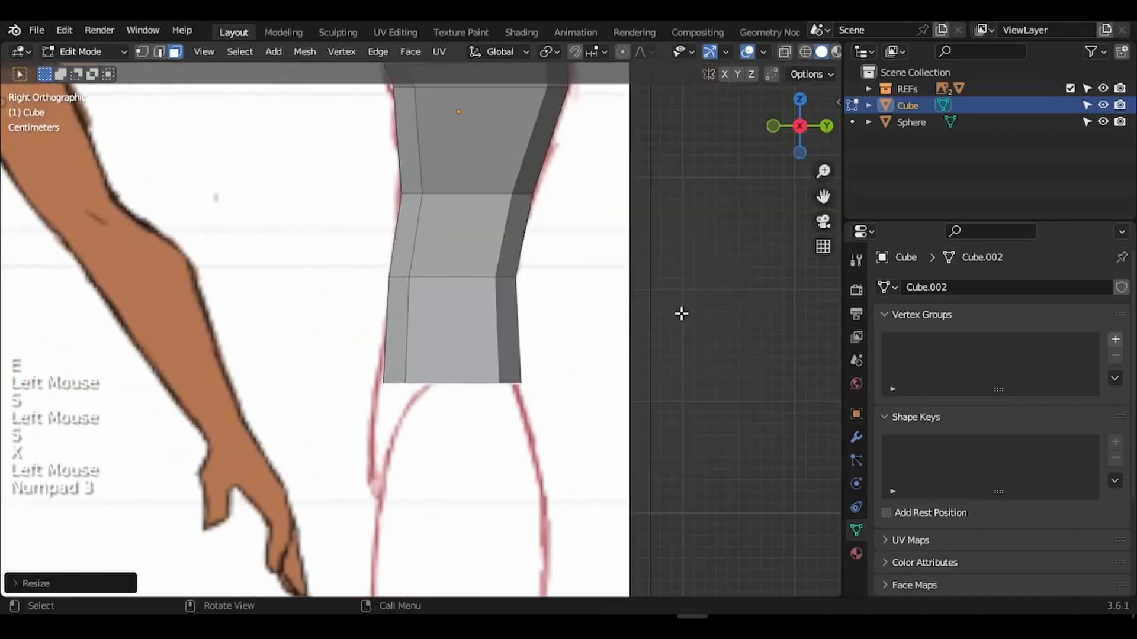
pyautogui.press('g')
pyautogui.press('y')
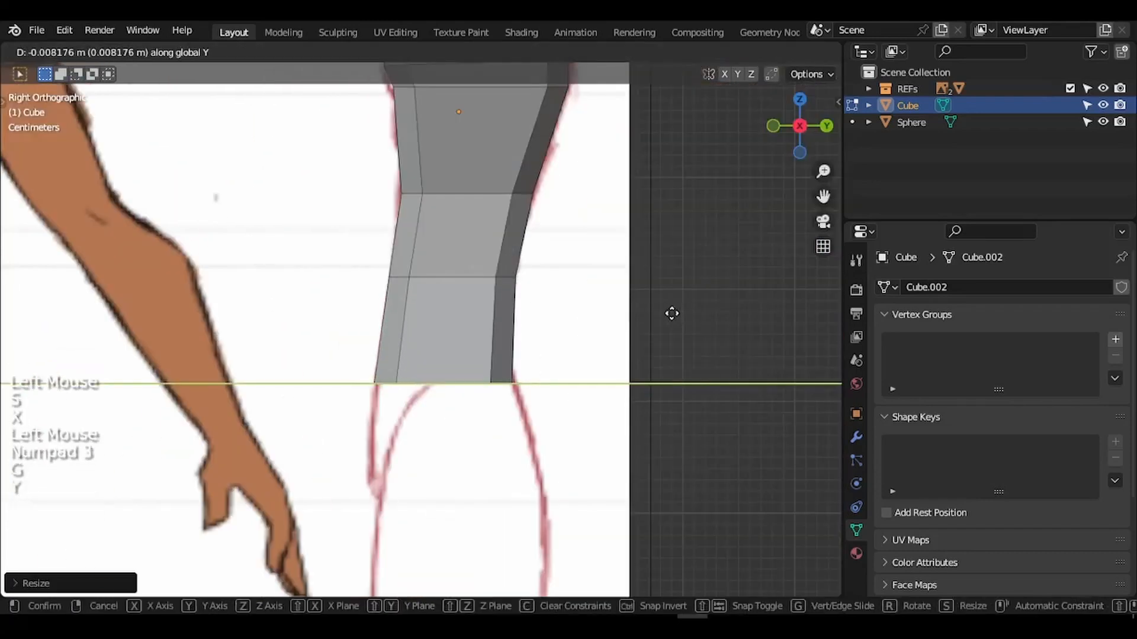
pyautogui.click(672, 313)
# Extrude the bottom face straight down along global Z to reach the hips.
pyautogui.press('KP_1')
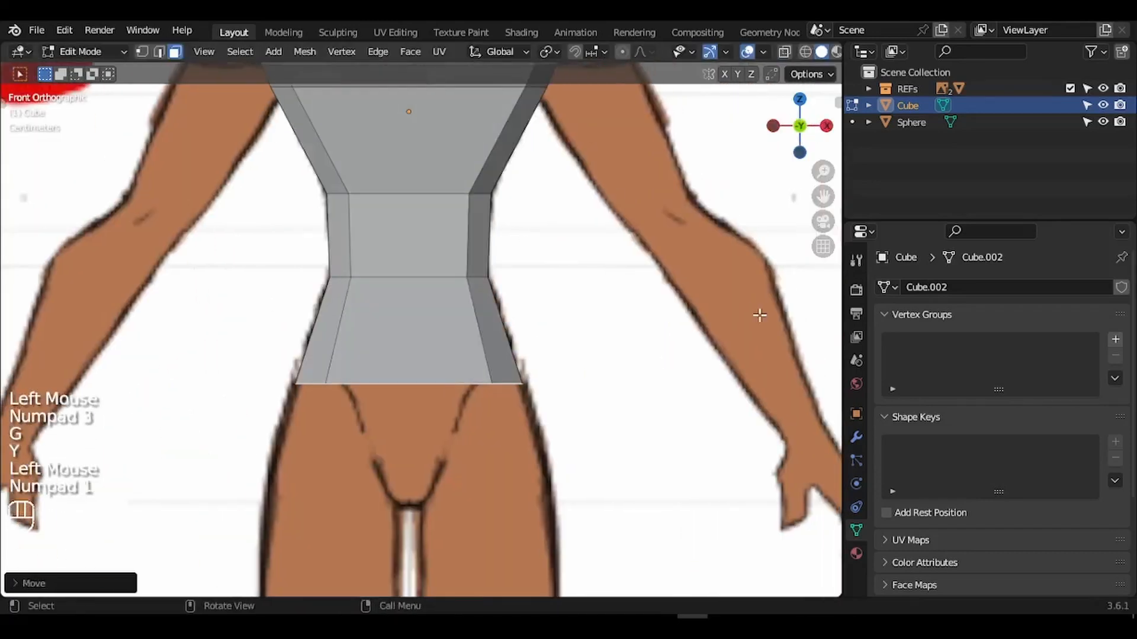
pyautogui.keyDown('shift'); pyautogui.moveTo(760, 316); pyautogui.dragTo(760, 258, button='middle'); pyautogui.keyUp('shift')
pyautogui.press('e')
pyautogui.press('z')
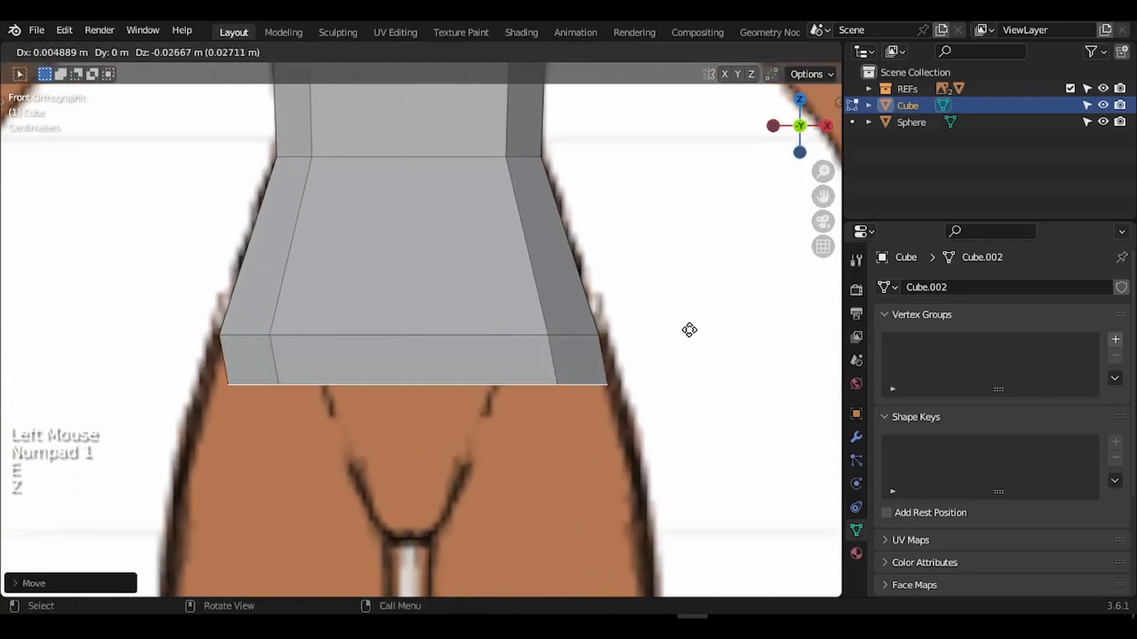
pyautogui.press('z')
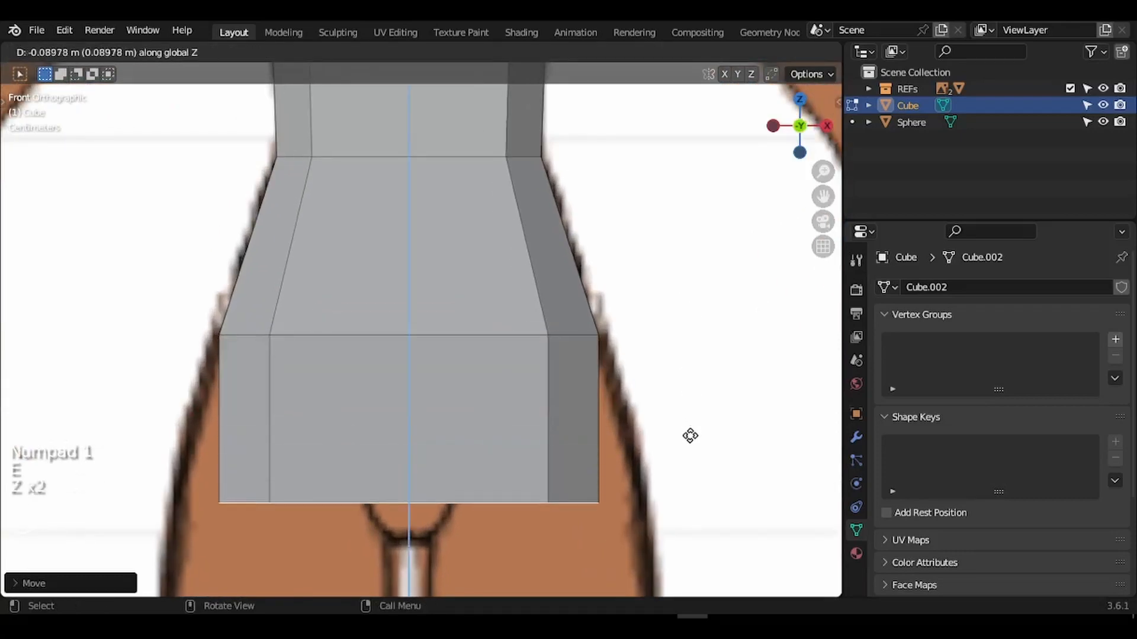
pyautogui.click(690, 469)
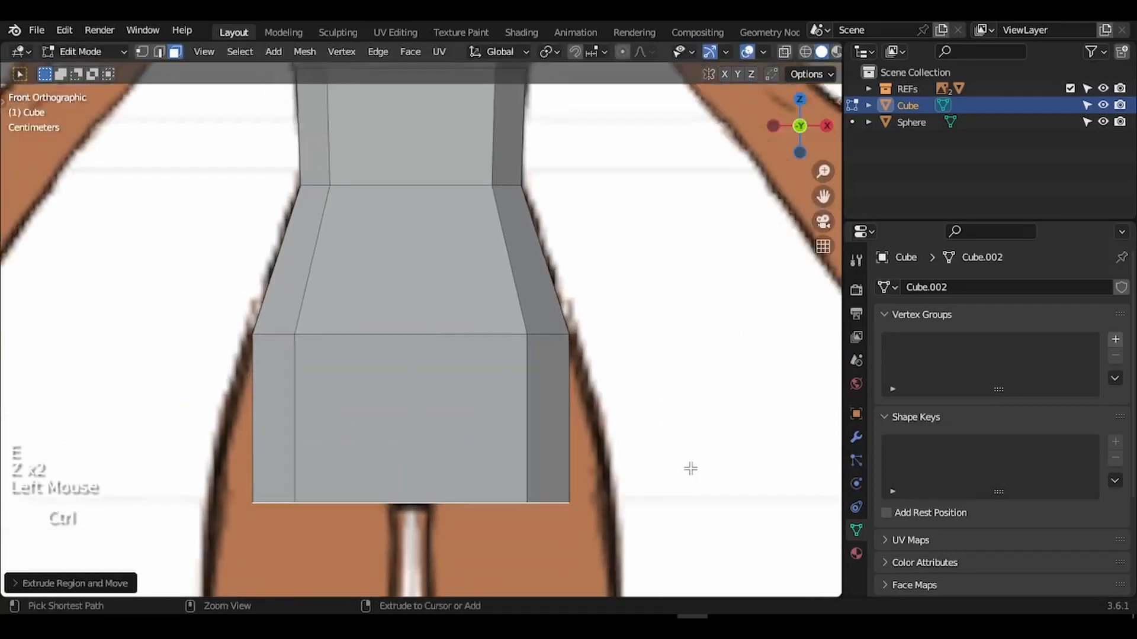
pyautogui.moveTo(690, 468); pyautogui.dragTo(690, 468, button='middle')
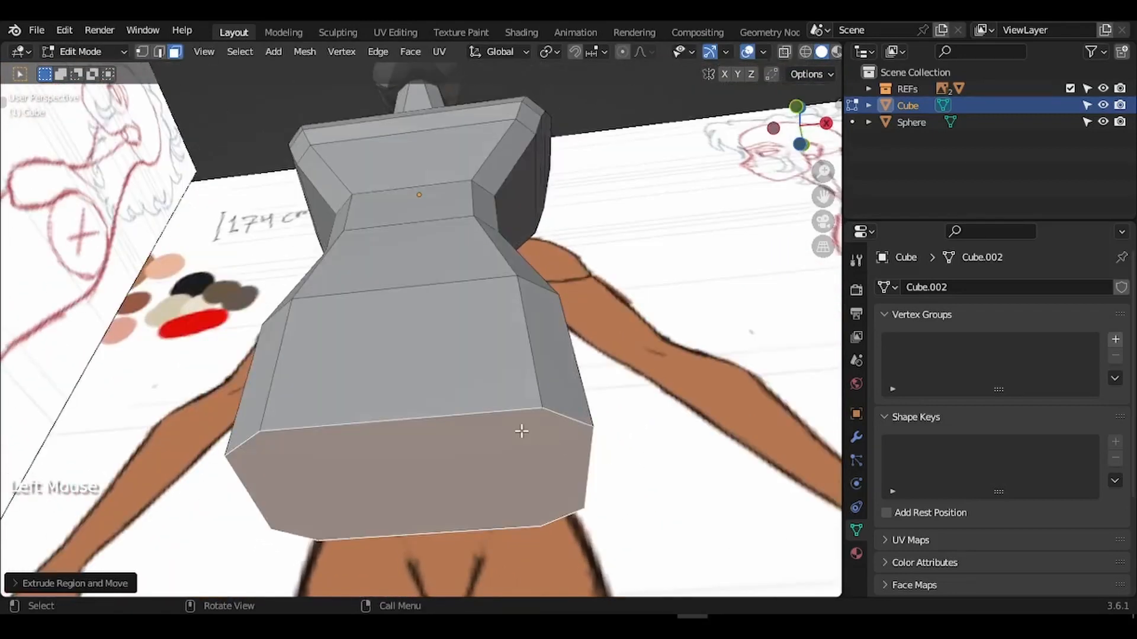
# Add a vertical loop cut down the centre of the torso.
pyautogui.hotkey('ctrl', 'r')
pyautogui.click(424, 273)
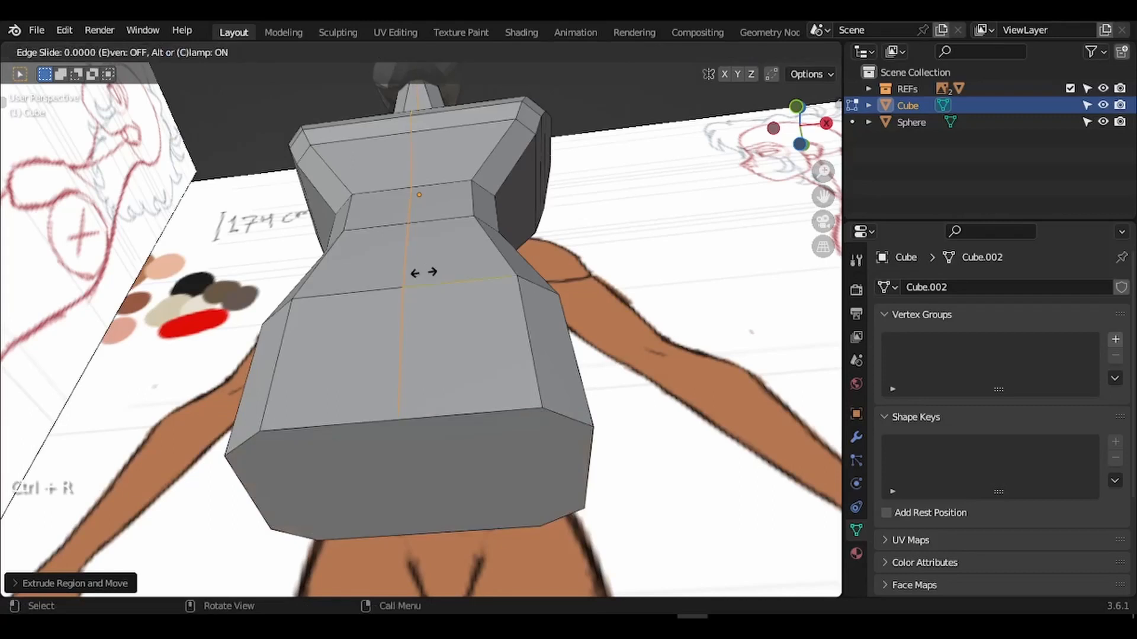
pyautogui.click(424, 273)
pyautogui.click(493, 415)
# Delete the torso's bottom face and the neck's top face, using local view to isolate the mesh.
pyautogui.click(497, 430)
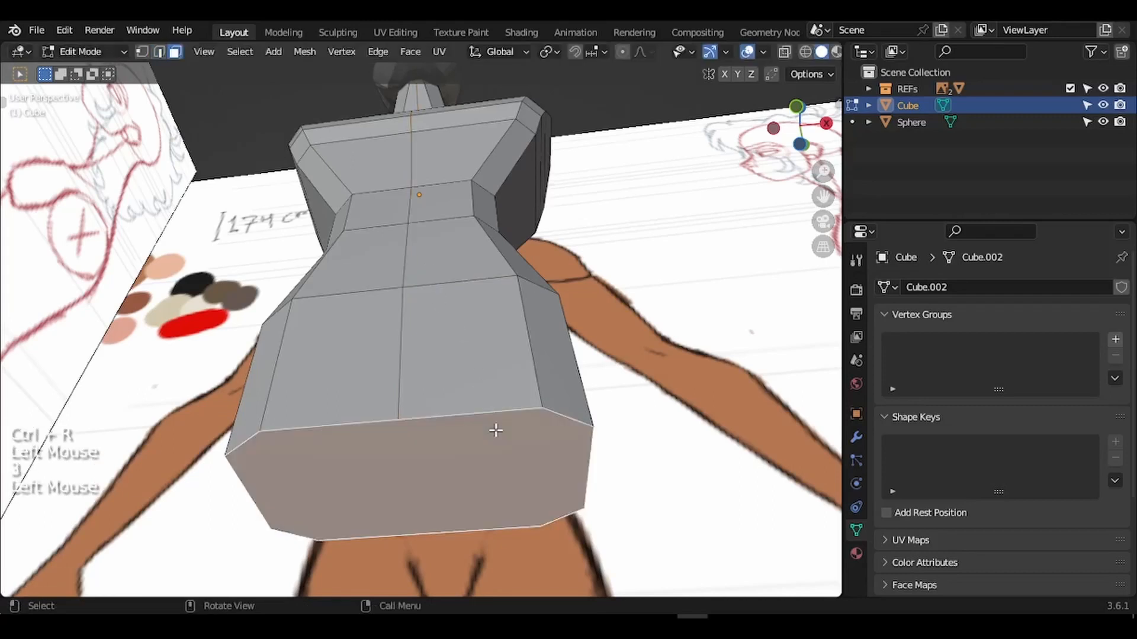
pyautogui.press('Delete')
pyautogui.click(495, 432)
pyautogui.keyDown('shift'); pyautogui.scroll(2, 496, 431); pyautogui.keyUp('shift')
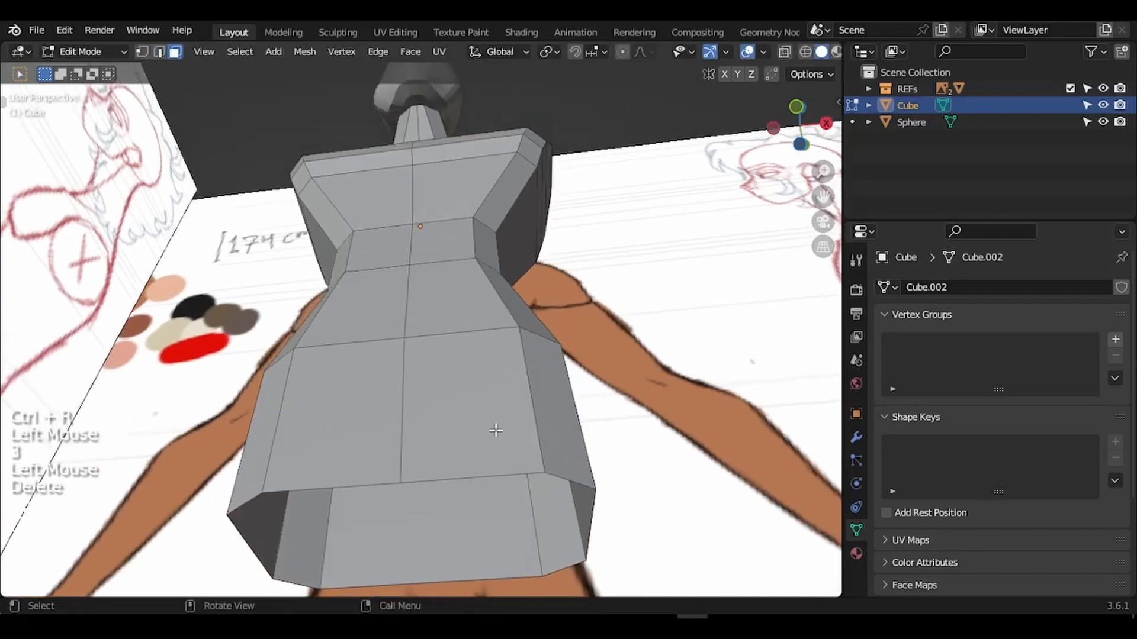
pyautogui.press('KP_Divide')
pyautogui.scroll(5, 496, 430)
pyautogui.keyDown('shift'); pyautogui.scroll(5, 497, 430); pyautogui.keyUp('shift')
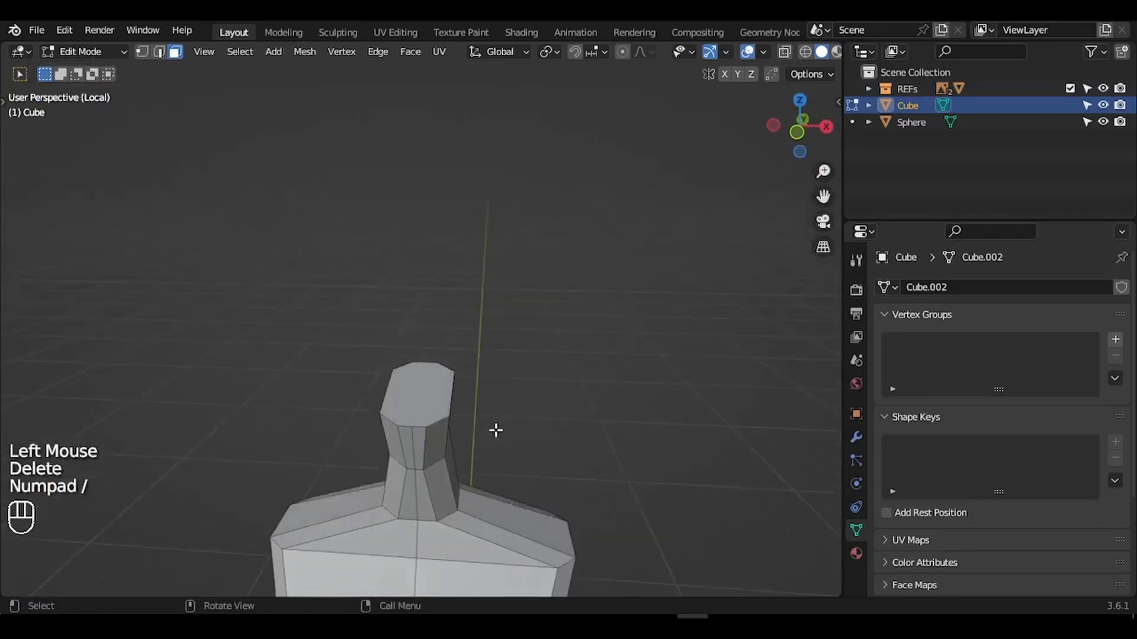
pyautogui.click(424, 395)
pyautogui.press('Delete')
pyautogui.click(425, 396)
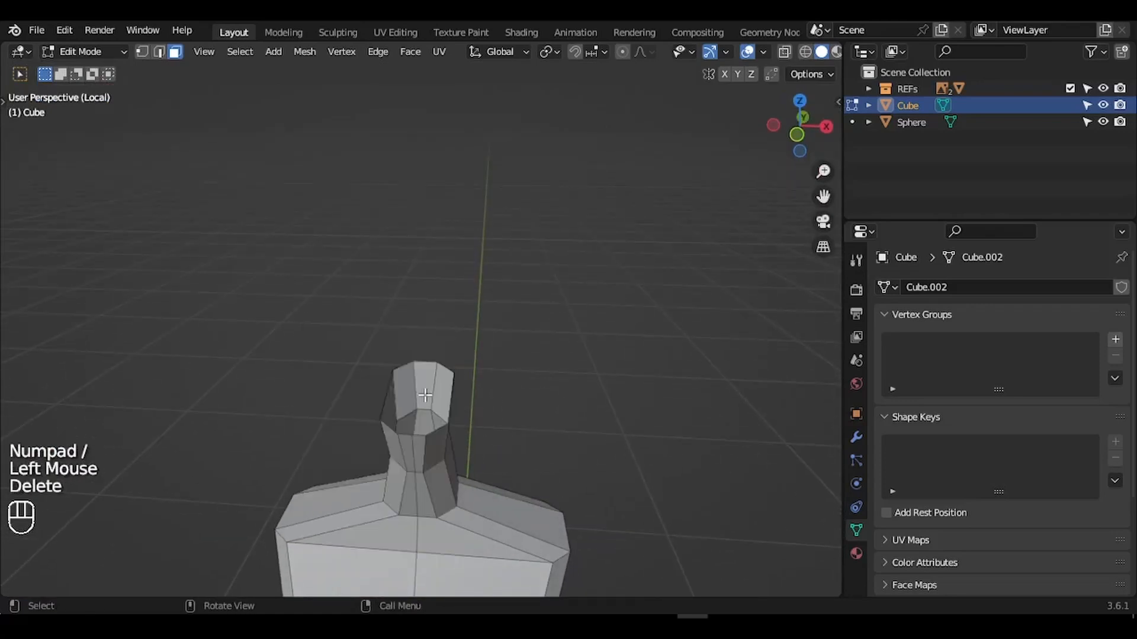
pyautogui.press('KP_Divide')
# In front view, add another vertical loop cut through the hip section.
pyautogui.keyDown('shift'); pyautogui.scroll(2, 425, 395); pyautogui.keyUp('shift')
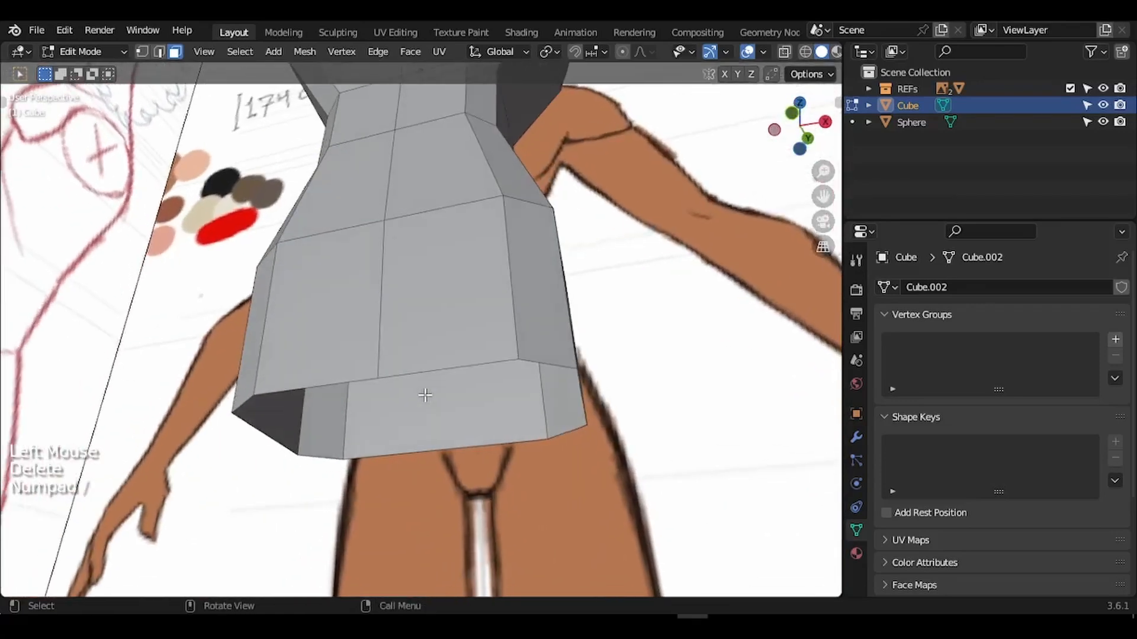
pyautogui.press('KP_1')
pyautogui.scroll(2, 424, 396)
pyautogui.keyDown('ctrl'); pyautogui.scroll(-2, 425, 396); pyautogui.keyUp('ctrl')
pyautogui.keyDown('shift'); pyautogui.scroll(-1, 424, 395); pyautogui.keyUp('shift')
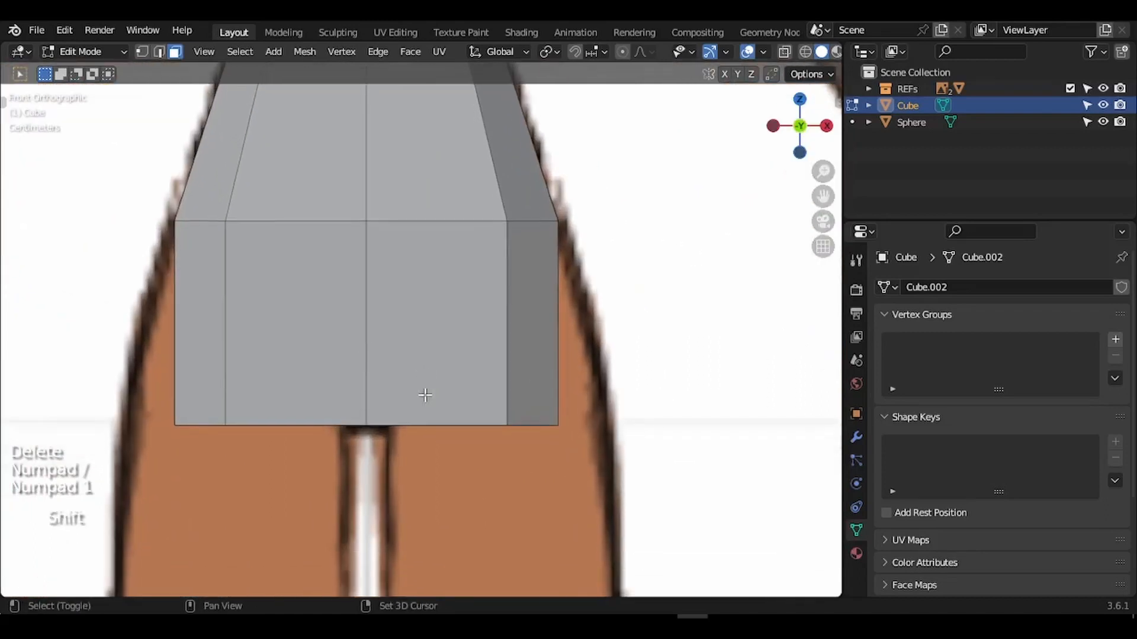
pyautogui.hotkey('ctrl', 'r')
pyautogui.click(450, 233)
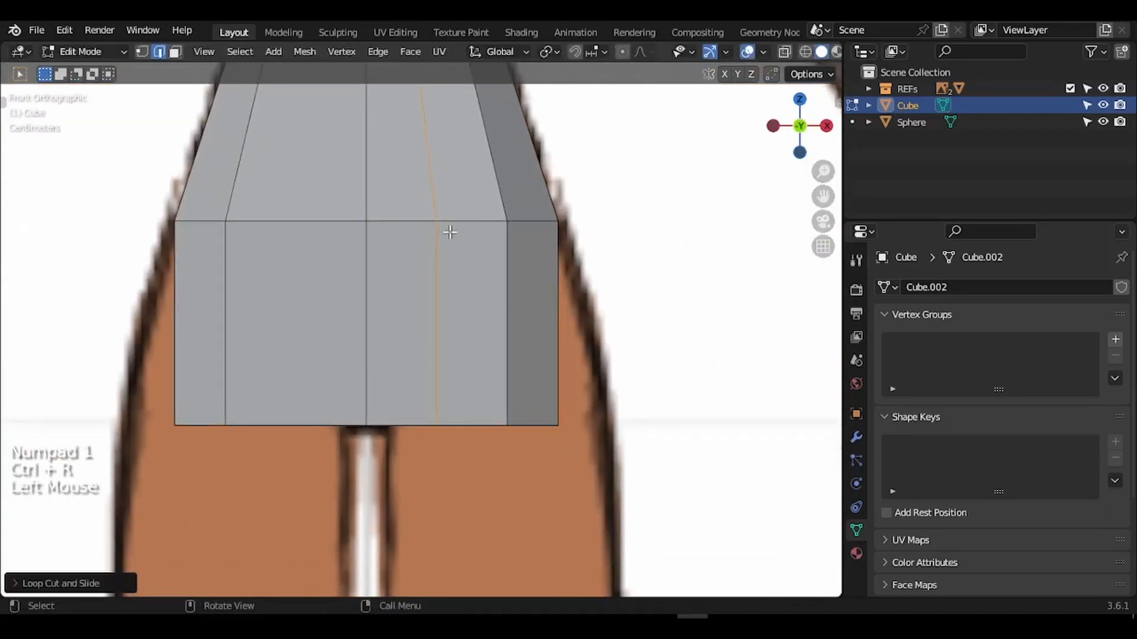
pyautogui.keyDown('ctrl'); pyautogui.moveTo(450, 232); pyautogui.dragTo(450, 355, button='middle'); pyautogui.keyUp('ctrl')
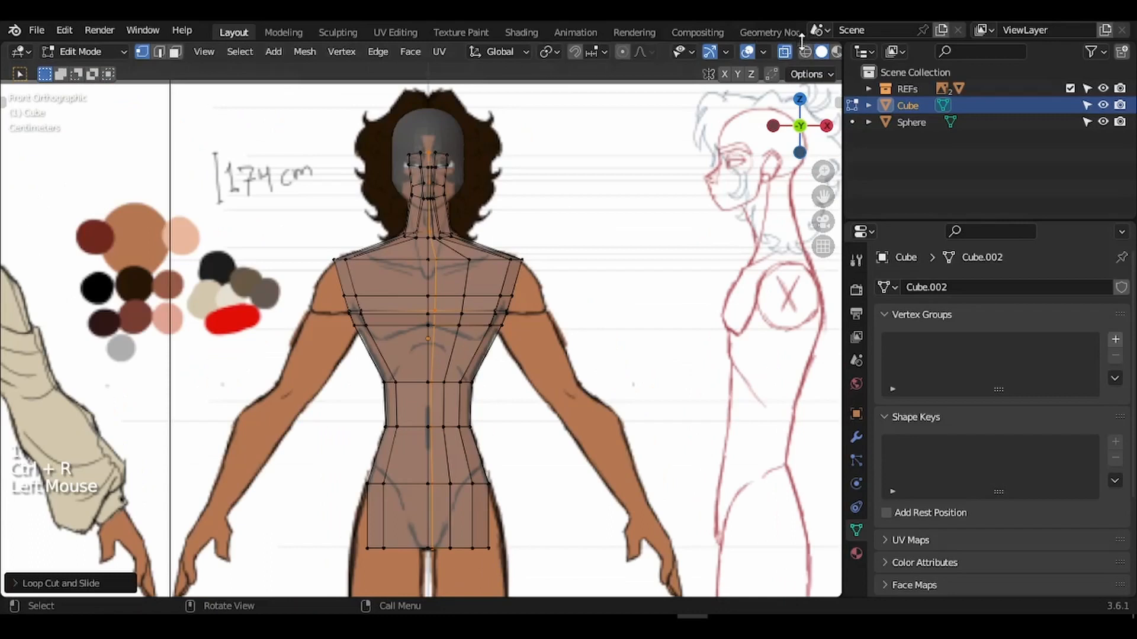
# Inspect the new loops in solid display, then return to front view with X-ray and face selection.
pyautogui.click(784, 52)
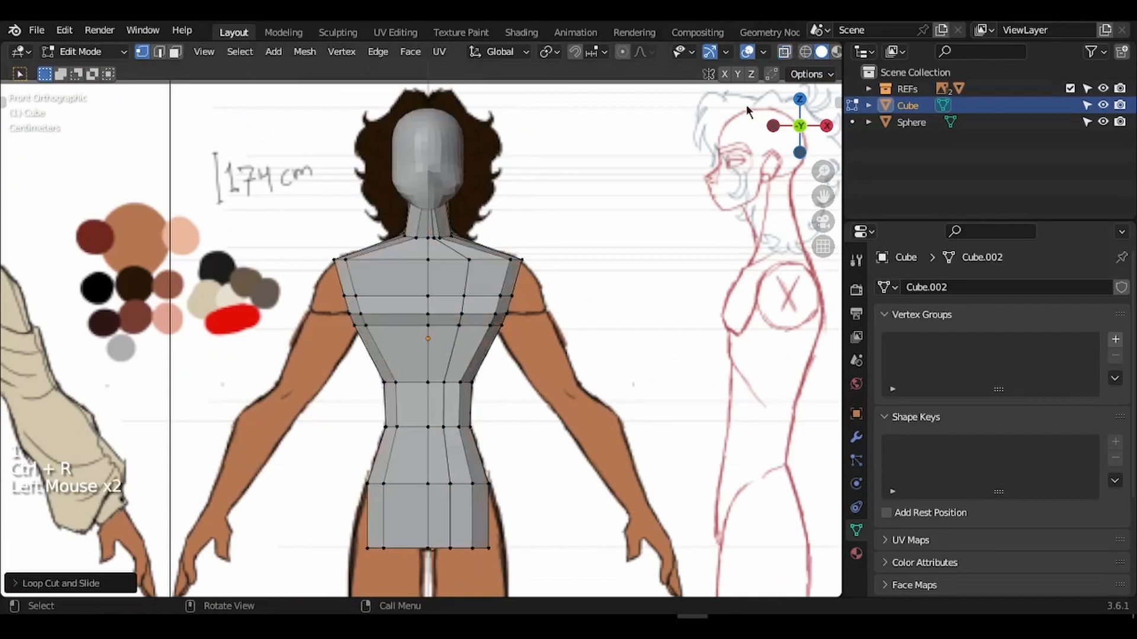
pyautogui.moveTo(693, 161); pyautogui.dragTo(533, 175, button='middle')
pyautogui.scroll(3, 694, 161)
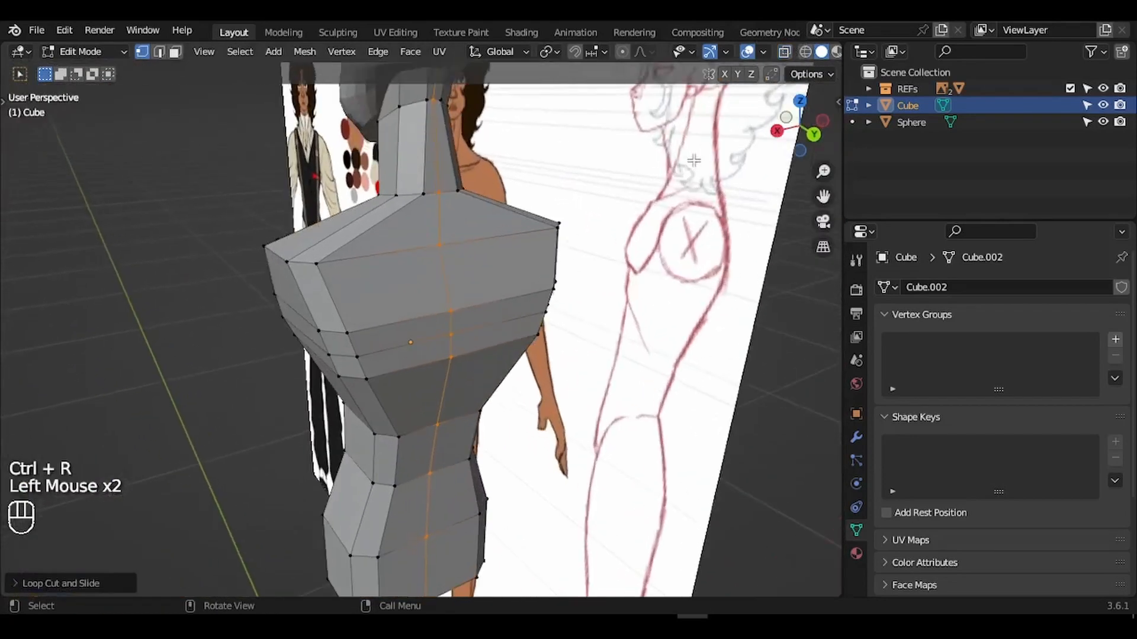
pyautogui.moveTo(536, 277)
pyautogui.mouseDown(button='middle')
pyautogui.moveTo(507, 277)
pyautogui.moveTo(536, 276)
pyautogui.mouseUp(button='middle')
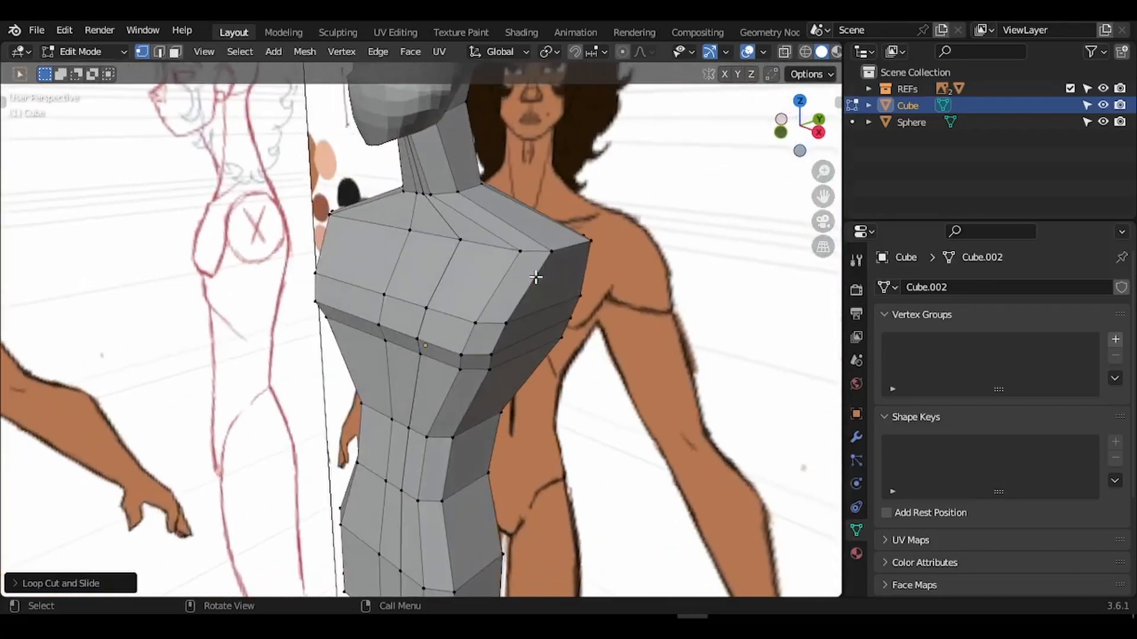
pyautogui.press('KP_1')
pyautogui.press('3')
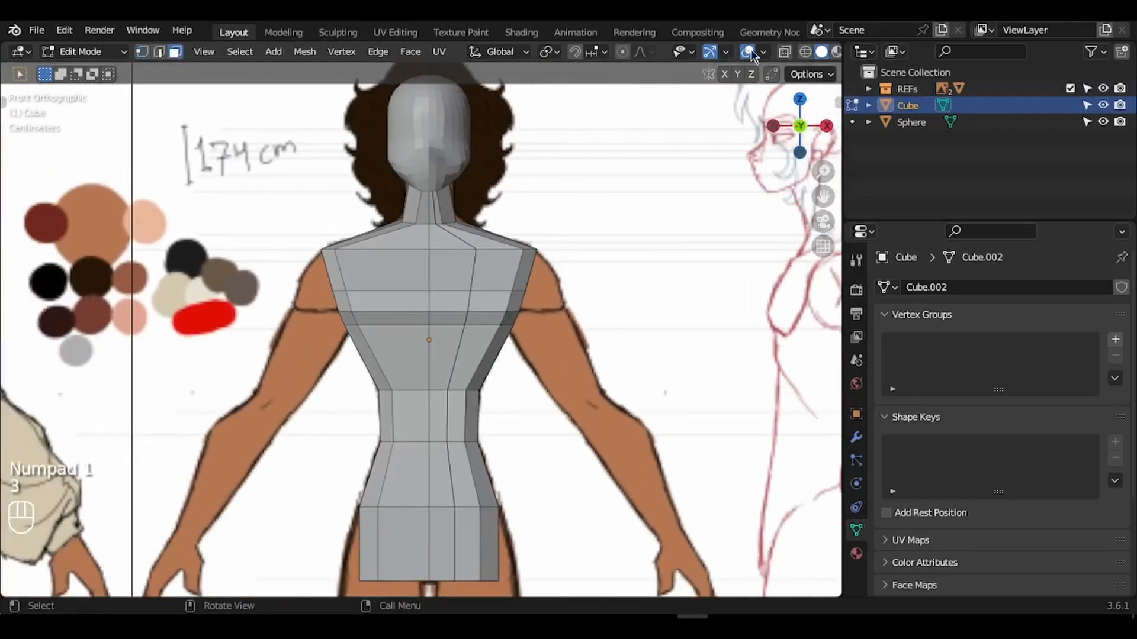
pyautogui.click(785, 52)
pyautogui.keyDown('ctrl'); pyautogui.moveTo(692, 140); pyautogui.dragTo(611, 222, button='middle'); pyautogui.keyUp('ctrl')
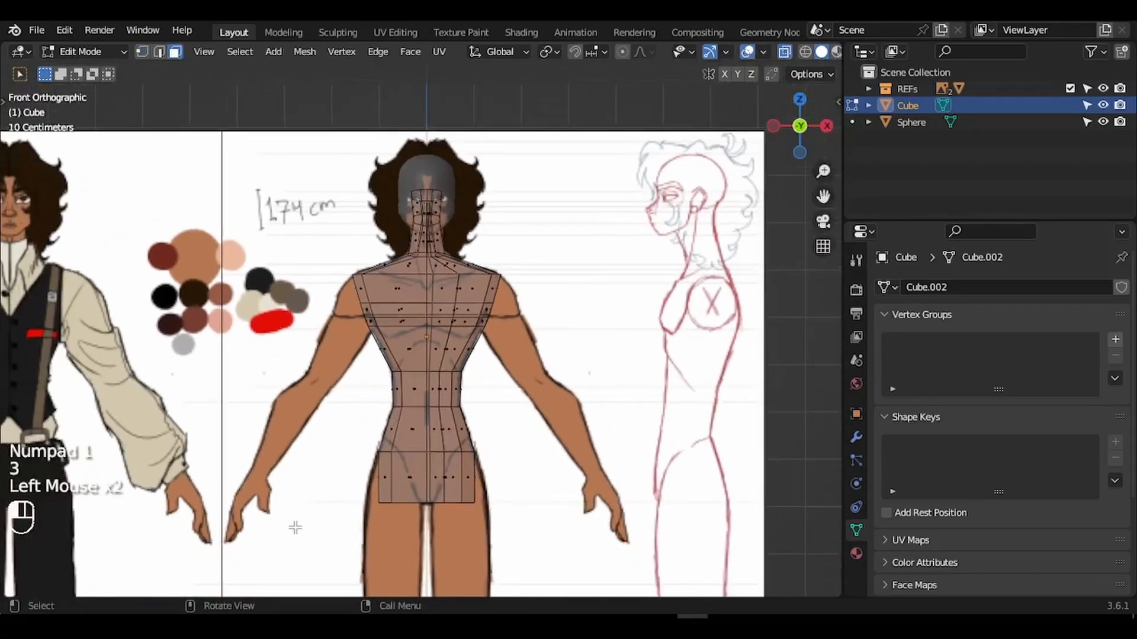
# Box-select the faces of the torso's left half, including the neck, and delete them.
pyautogui.moveTo(295, 527); pyautogui.dragTo(424, 108)
pyautogui.keyDown('shift'); pyautogui.moveTo(371, 160); pyautogui.dragTo(403, 392); pyautogui.keyUp('shift')
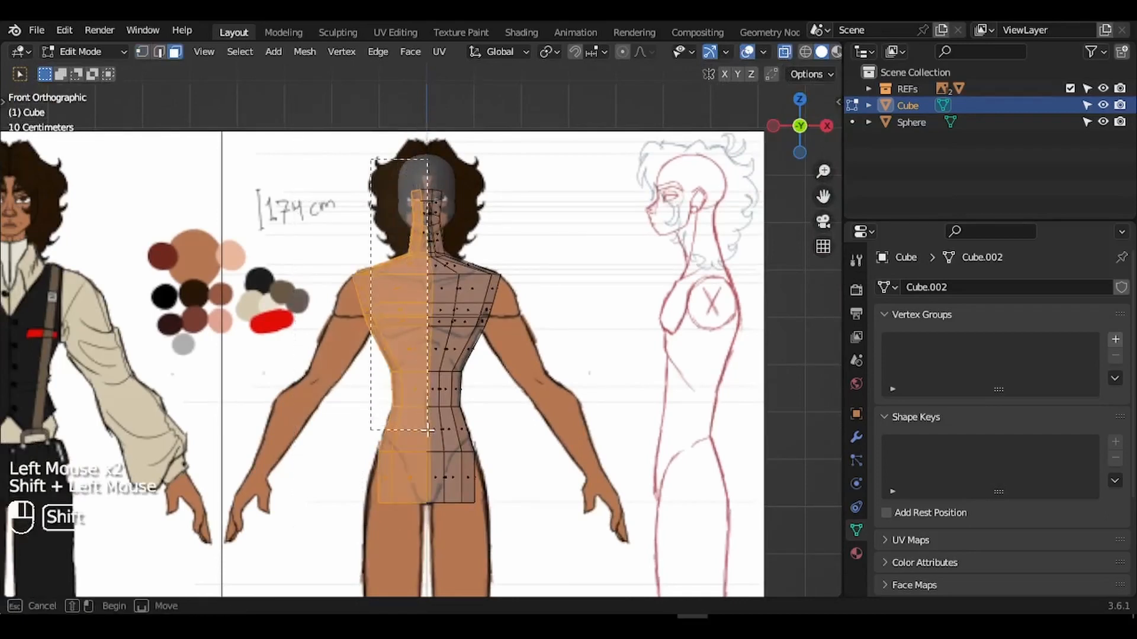
pyautogui.keyDown('shift'); pyautogui.moveTo(426, 430); pyautogui.dragTo(426, 431); pyautogui.keyUp('shift')
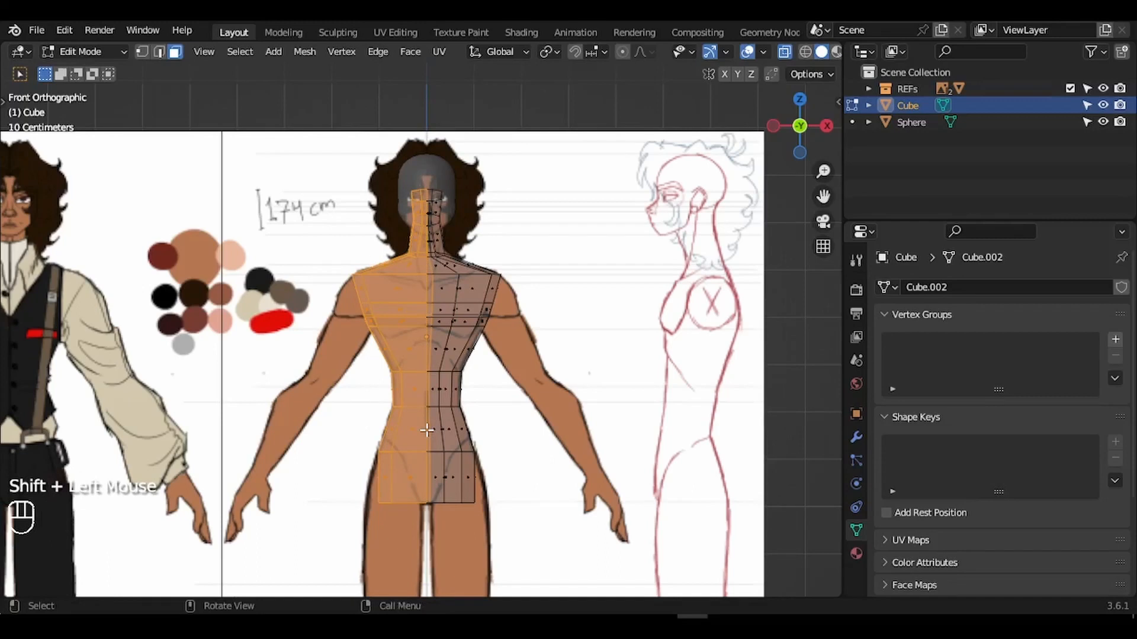
pyautogui.press('Delete')
pyautogui.click(426, 433)
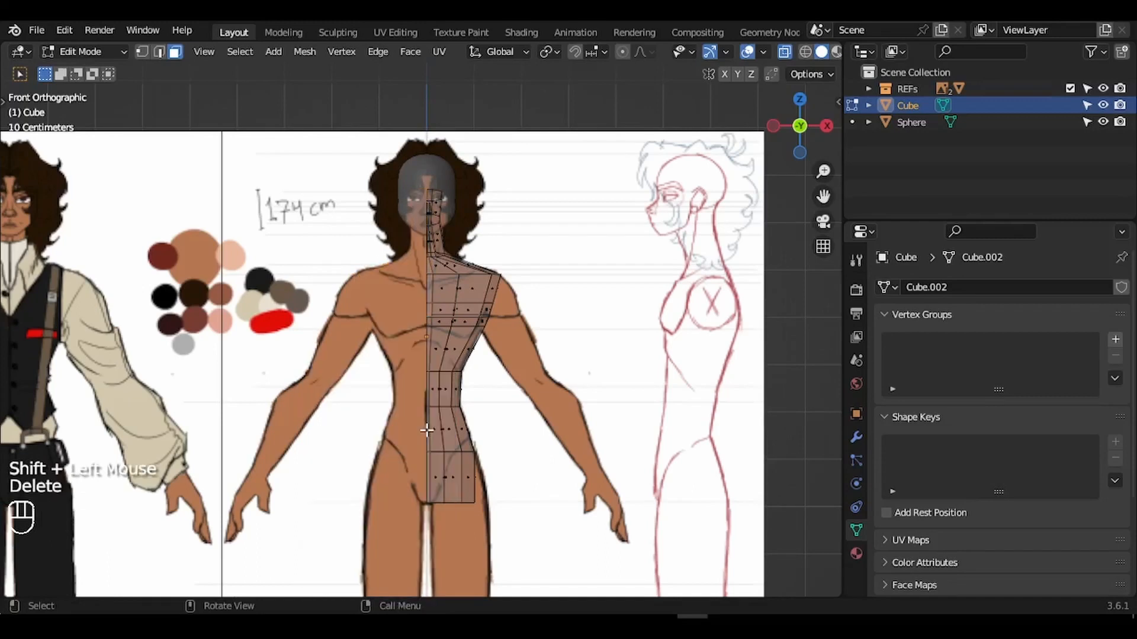
# Add a Mirror modifier on X to the torso to rebuild the missing left half.
pyautogui.click(781, 53)
pyautogui.press('Tab')
pyautogui.moveTo(623, 296); pyautogui.dragTo(622, 300, button='middle')
pyautogui.click(857, 439)
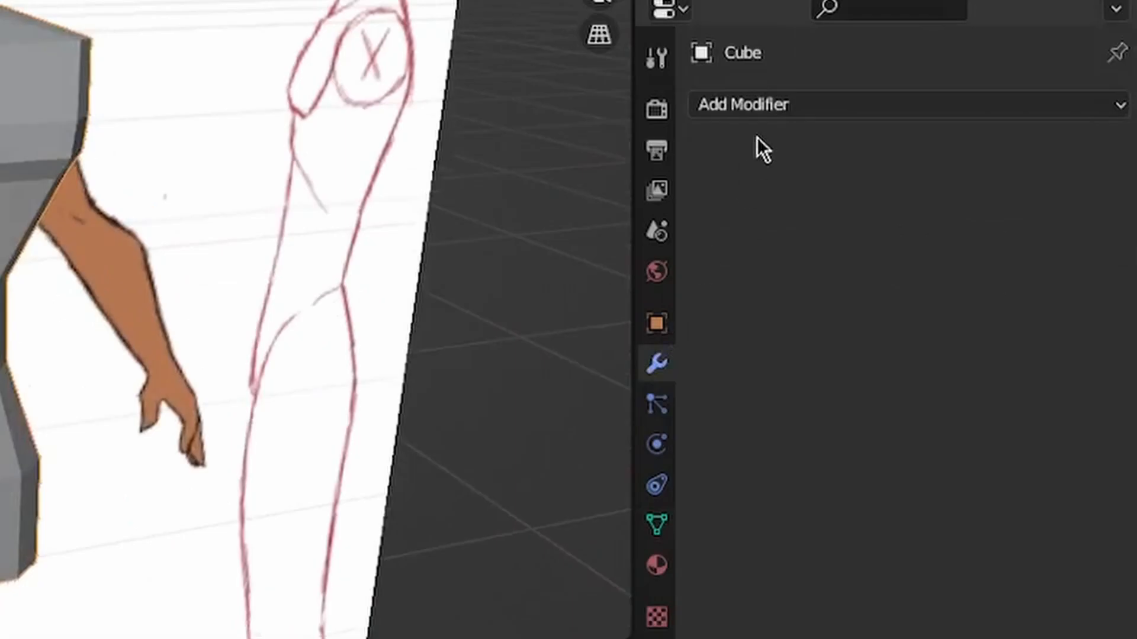
pyautogui.click(904, 285)
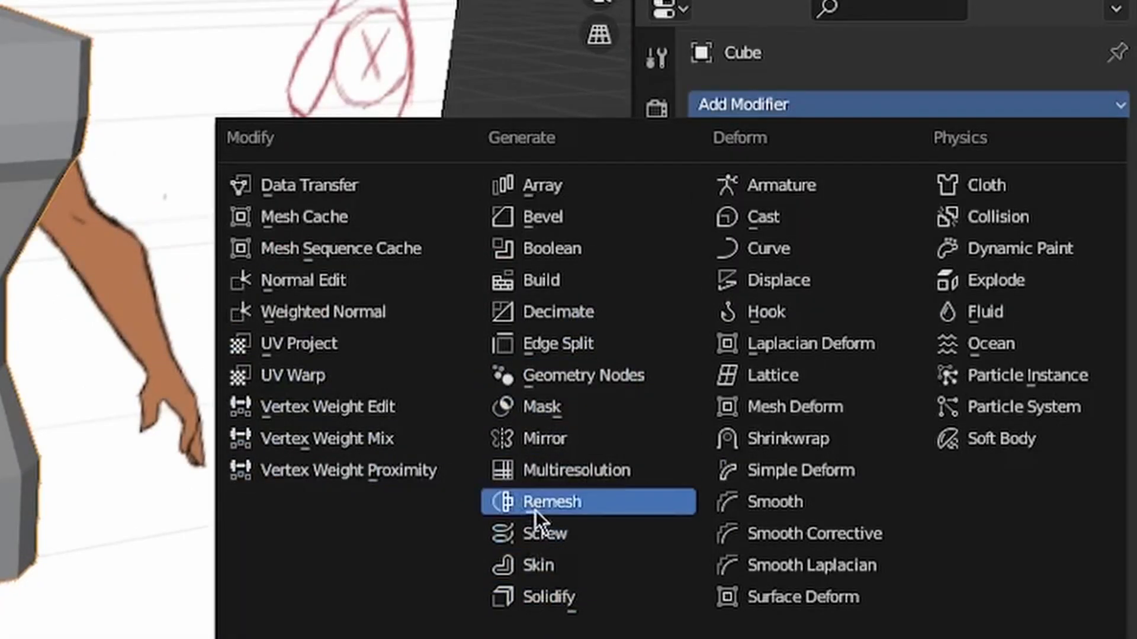
pyautogui.click(506, 444)
pyautogui.scroll(2, 302, 201)
# Move a shoulder vertex outward so the edit mirrors to the other side.
pyautogui.press('Tab')
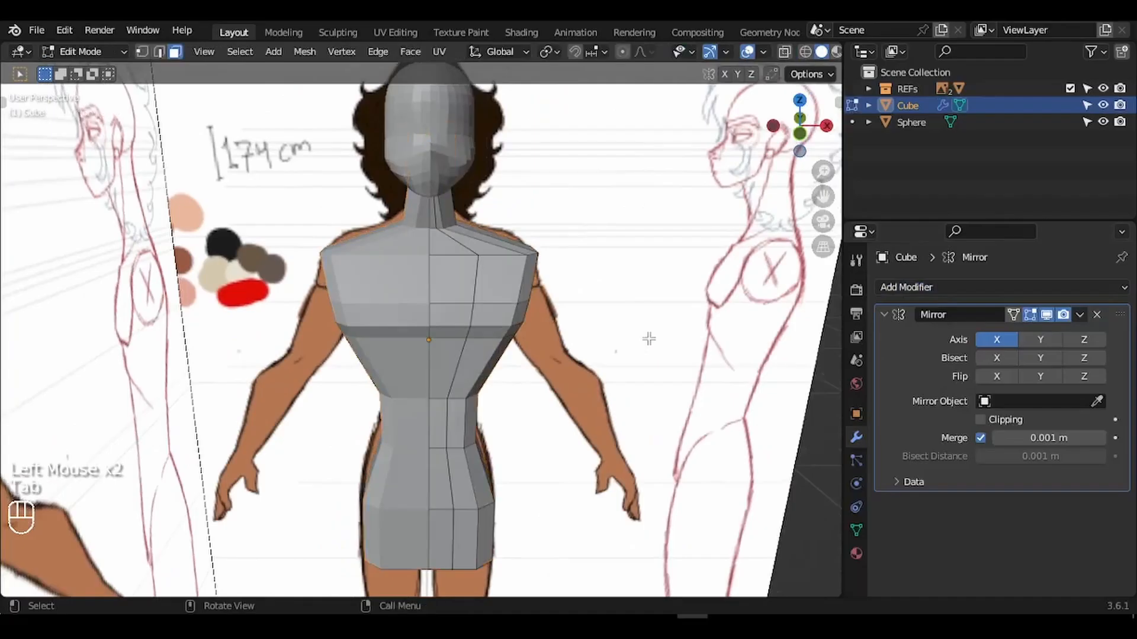
pyautogui.press('1')
pyautogui.click(89, 23)
pyautogui.press('g')
pyautogui.click(598, 191)
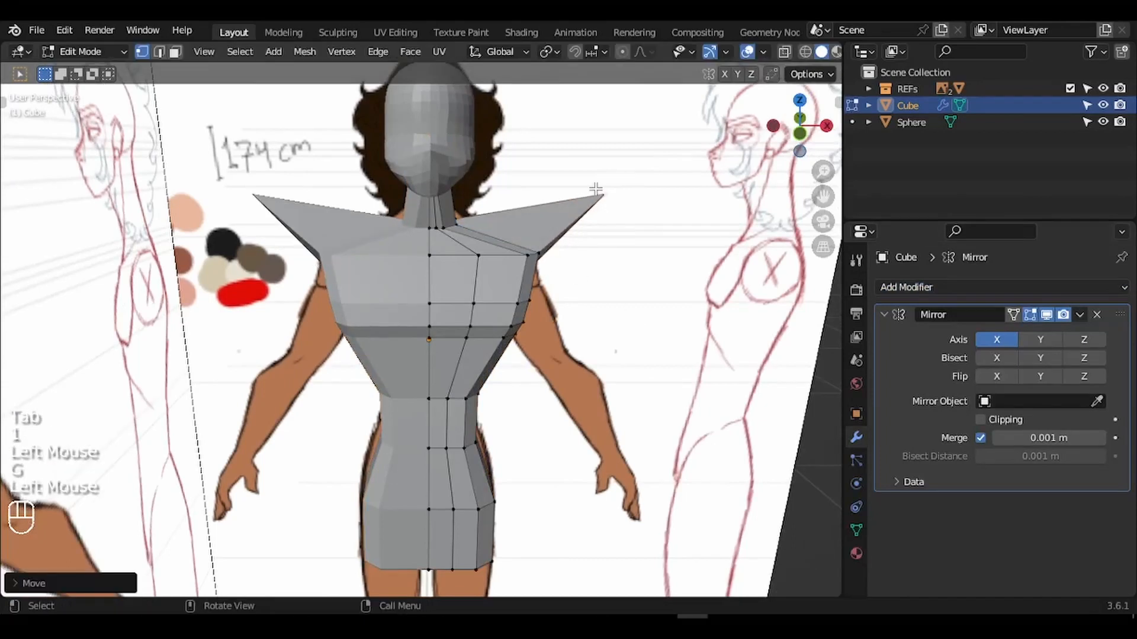
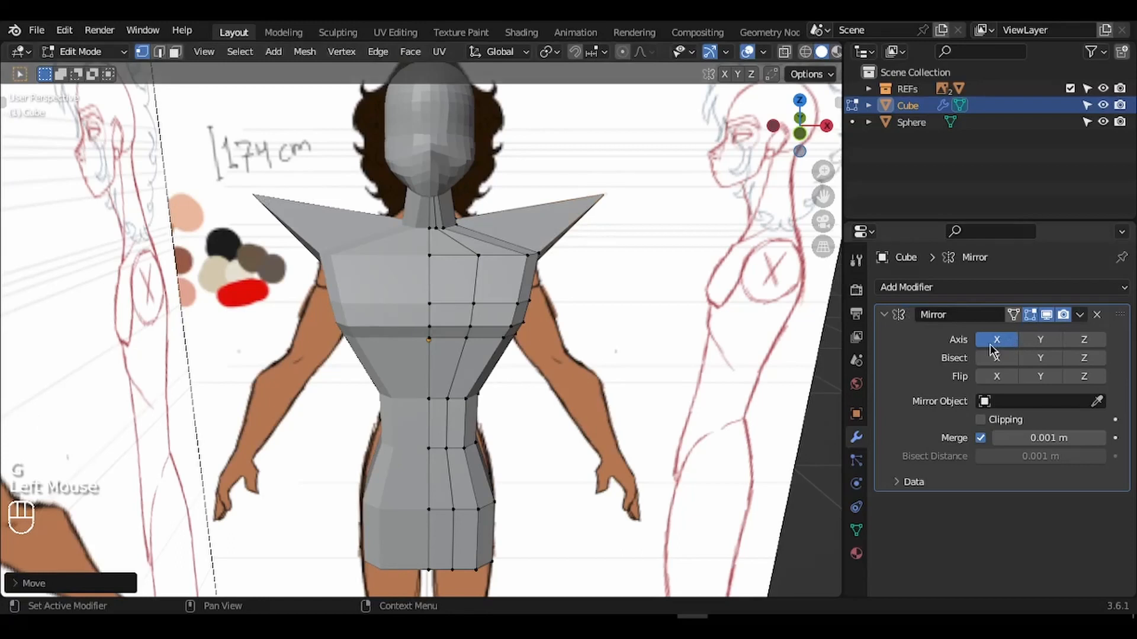
# Undo the stray shoulder vertex moves in front view, removing the spiky shoulders from the mirrored torso.
pyautogui.hotkey('ctrl', 'z')
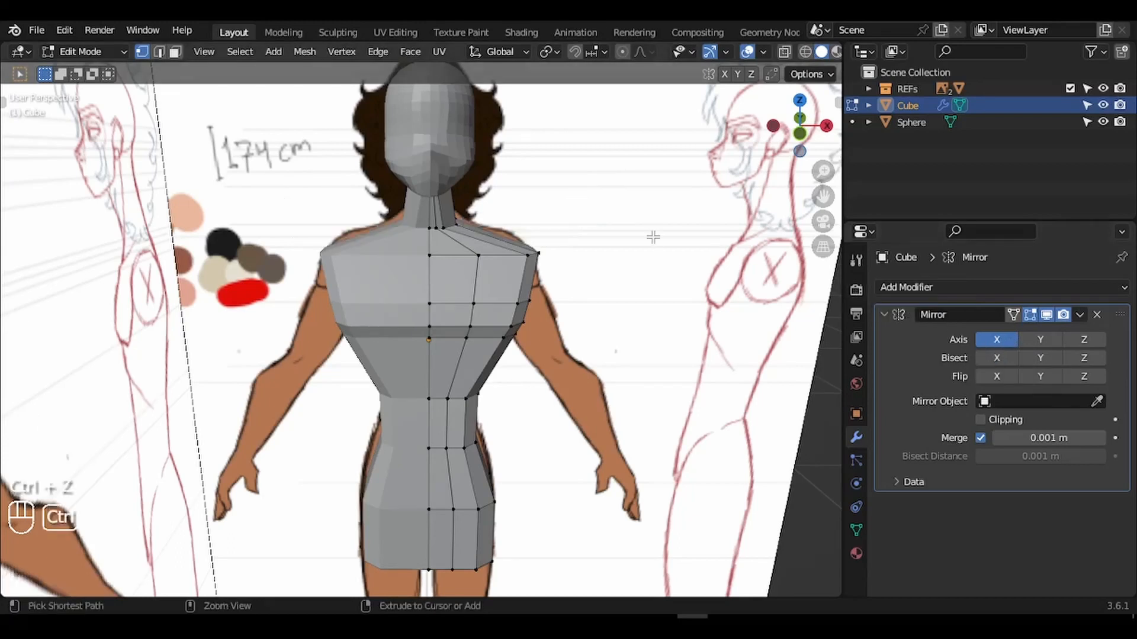
pyautogui.press('KP_1')
pyautogui.keyDown('ctrl'); pyautogui.moveTo(653, 237); pyautogui.dragTo(627, 195, button='middle'); pyautogui.keyUp('ctrl')
pyautogui.click(604, 172)
pyautogui.press('g')
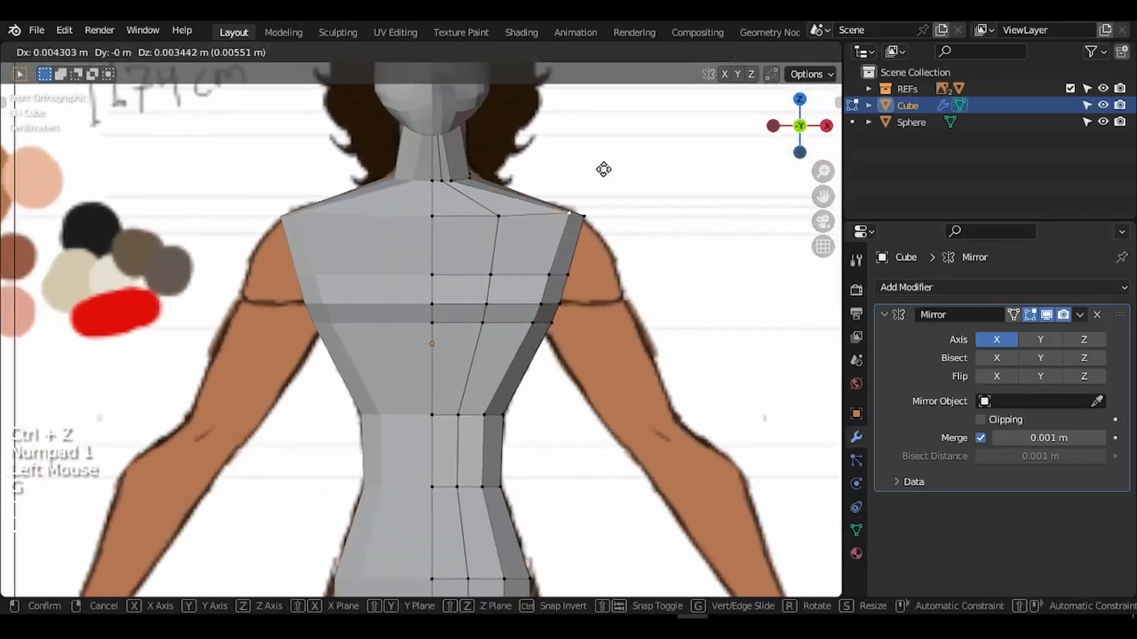
pyautogui.click(616, 160)
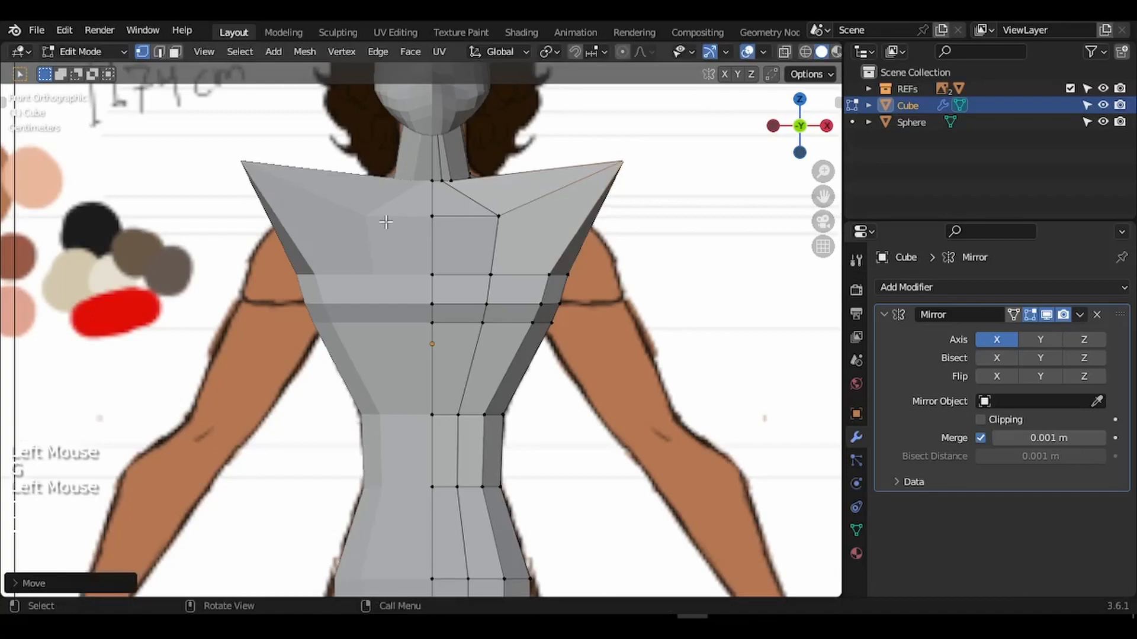
pyautogui.hotkey('ctrl', 'z')
pyautogui.keyDown('shift'); pyautogui.scroll(-3, 385, 221); pyautogui.keyUp('shift')
pyautogui.keyDown('ctrl'); pyautogui.scroll(-2, 385, 221); pyautogui.keyUp('ctrl')
pyautogui.keyDown('shift'); pyautogui.scroll(-5, 386, 221); pyautogui.keyUp('shift')
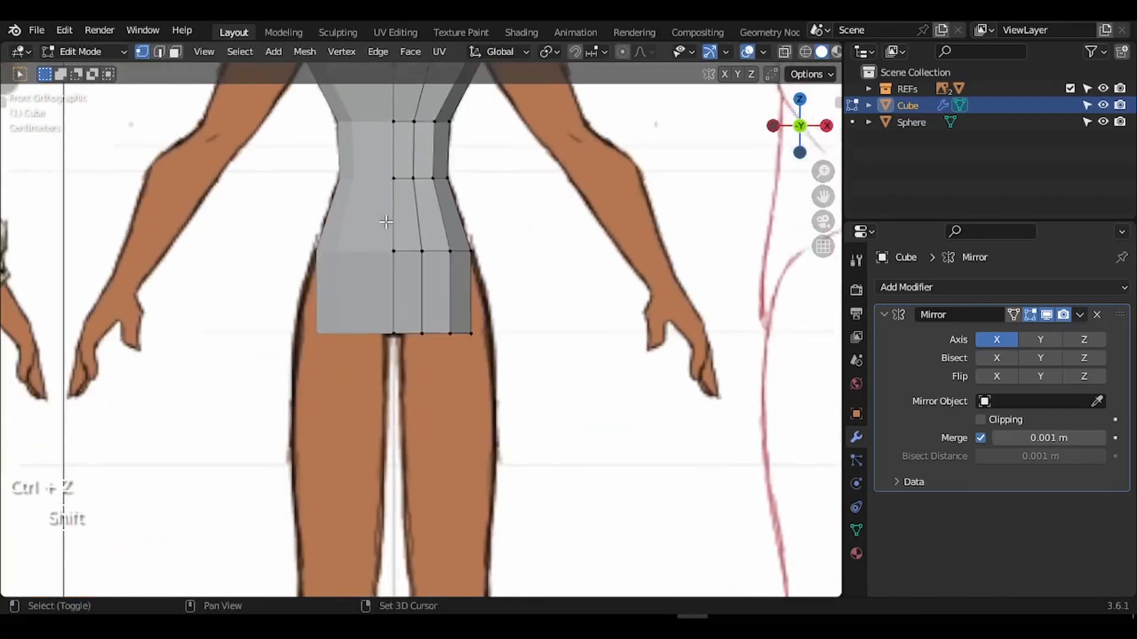
# Turn on X-ray so the front reference shows through the hip area.
pyautogui.keyDown('ctrl'); pyautogui.moveTo(386, 222); pyautogui.dragTo(386, 272, button='middle'); pyautogui.keyUp('ctrl')
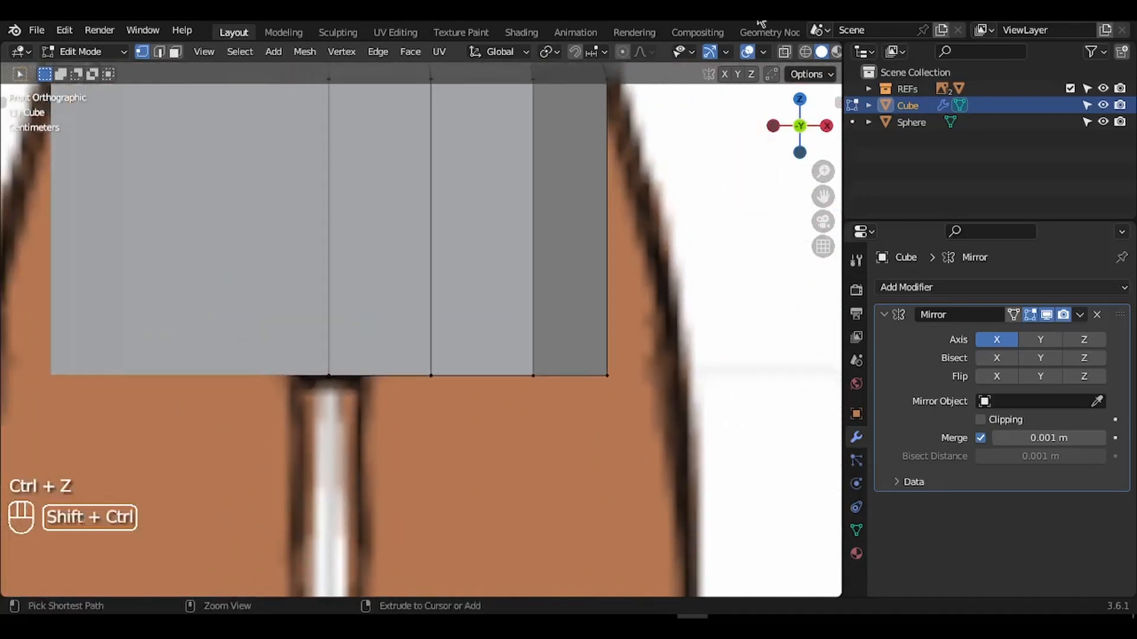
pyautogui.click(784, 52)
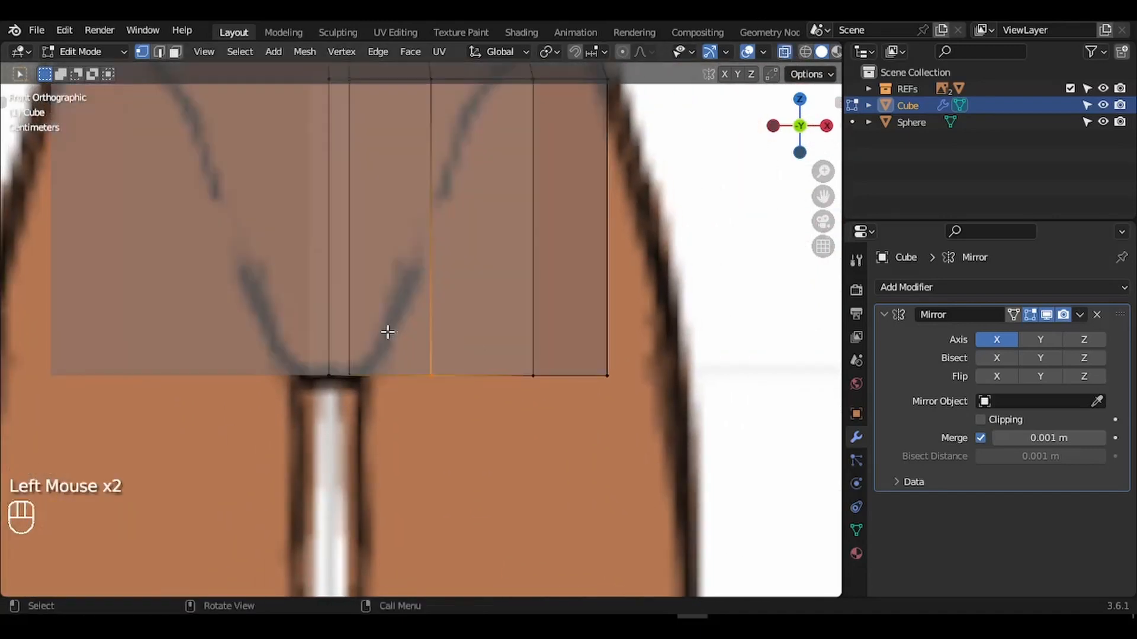
pyautogui.keyDown('shift'); pyautogui.moveTo(388, 332); pyautogui.dragTo(398, 393, button='middle'); pyautogui.keyUp('shift')
pyautogui.click(784, 52)
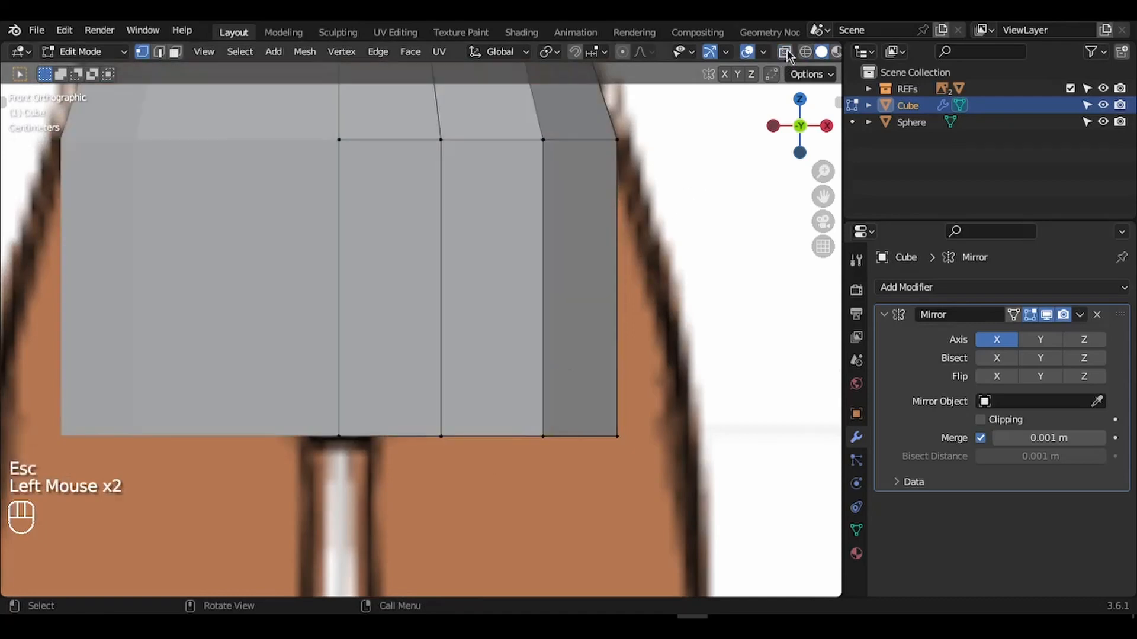
pyautogui.click(785, 52)
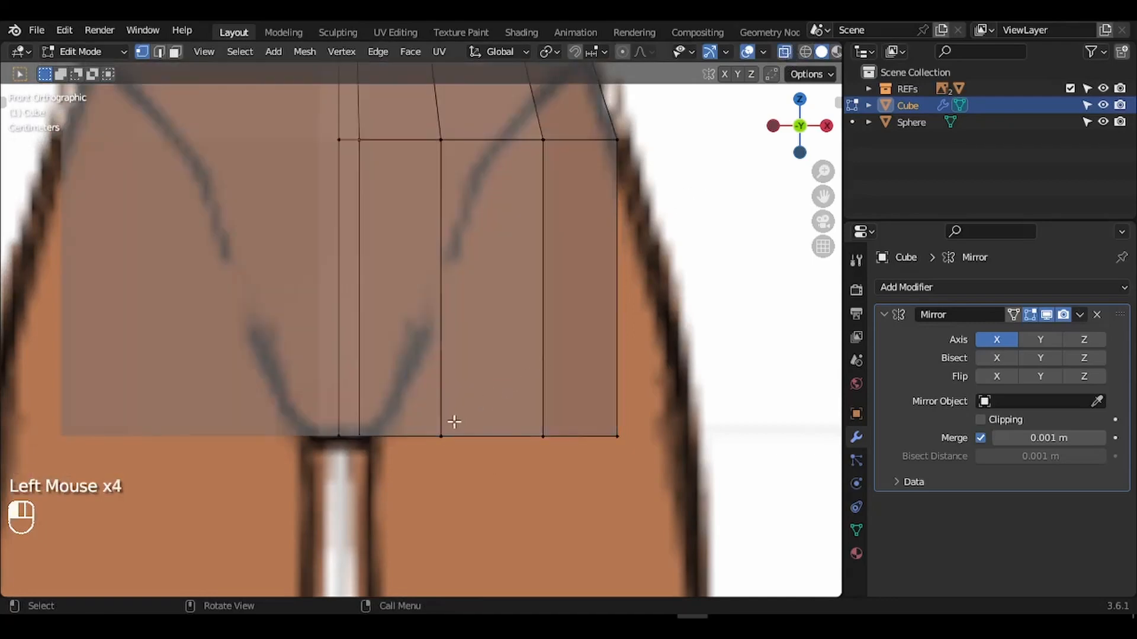
# Shift the bottom crotch vertex left and raise the lower-right hip vertices toward the leg line.
pyautogui.moveTo(462, 461); pyautogui.dragTo(418, 410)
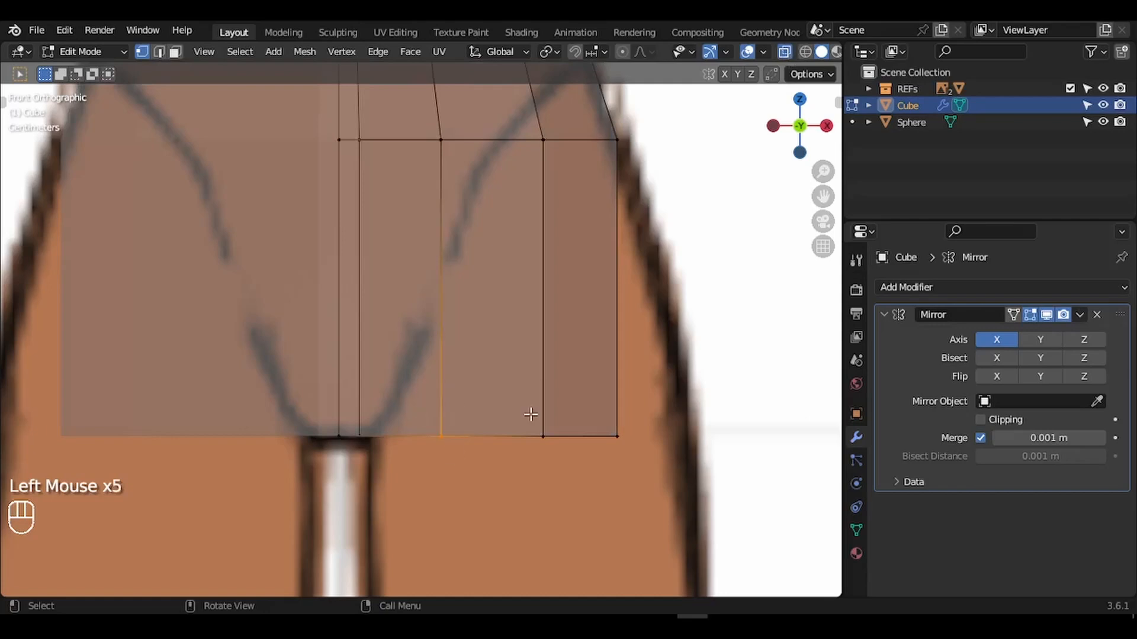
pyautogui.press('g')
pyautogui.click(455, 415)
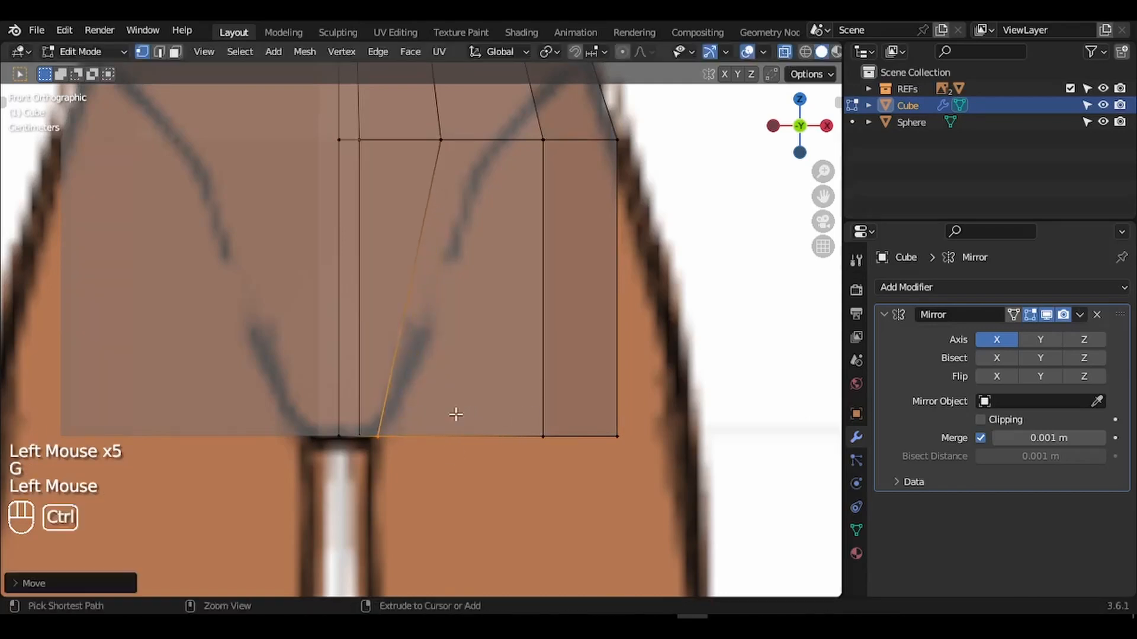
pyautogui.keyDown('ctrl'); pyautogui.moveTo(455, 415); pyautogui.dragTo(455, 431, button='middle'); pyautogui.keyUp('ctrl')
pyautogui.keyDown('shift'); pyautogui.moveTo(461, 323); pyautogui.dragTo(454, 416, button='middle'); pyautogui.keyUp('shift')
pyautogui.moveTo(480, 584); pyautogui.dragTo(649, 455)
pyautogui.press('g')
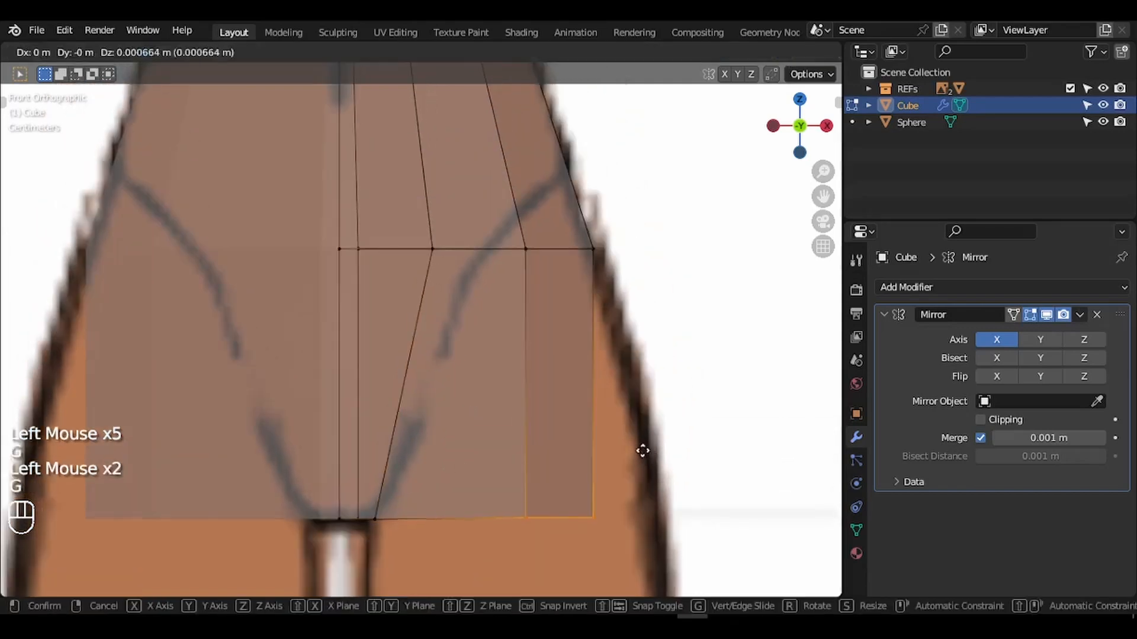
pyautogui.click(569, 282)
# Slide the upper-right and right hip edges and raise the lower-right vertex along the reference curve.
pyautogui.keyDown('shift'); pyautogui.moveTo(569, 283); pyautogui.dragTo(569, 339, button='middle'); pyautogui.keyUp('shift')
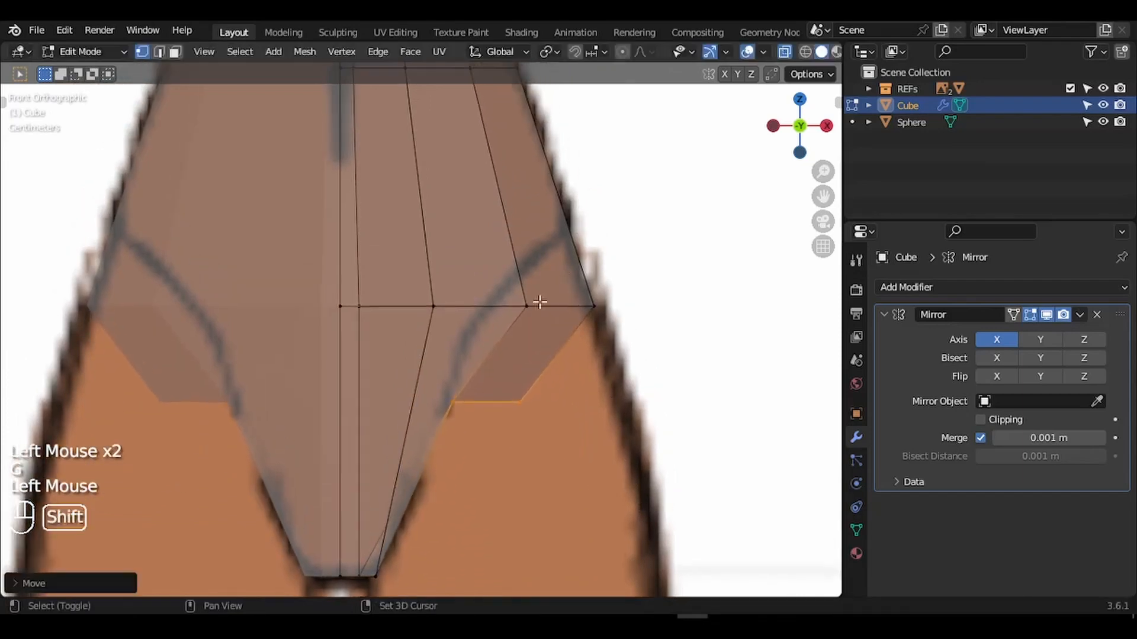
pyautogui.moveTo(490, 297); pyautogui.dragTo(577, 329)
pyautogui.press('g')
pyautogui.press('g')
pyautogui.click(623, 211)
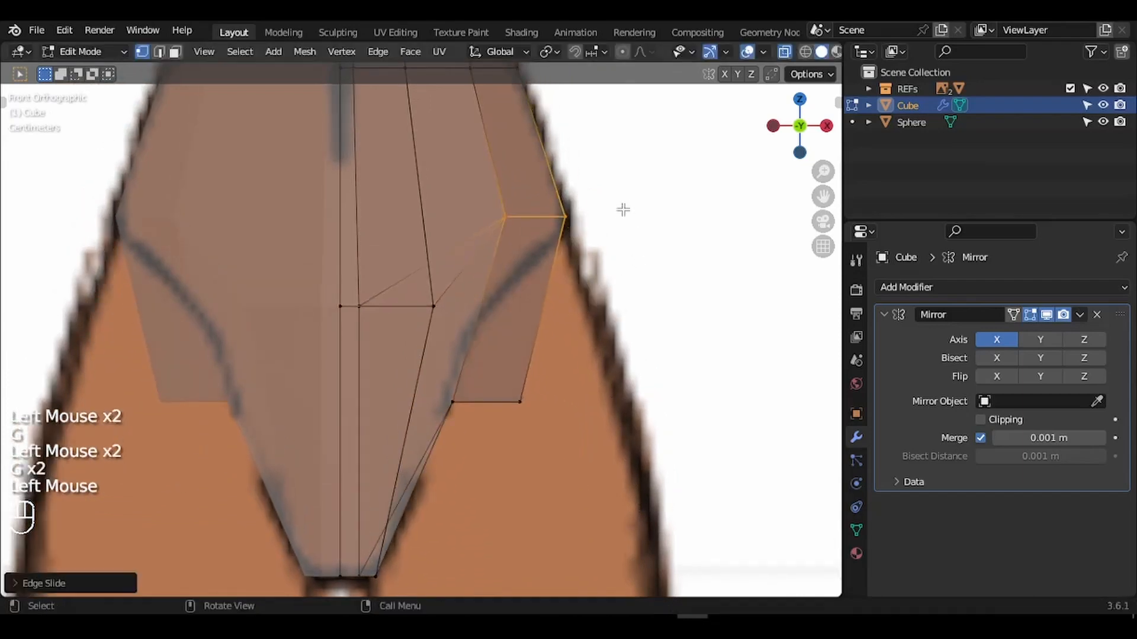
pyautogui.click(531, 259)
pyautogui.press('g')
pyautogui.press('g')
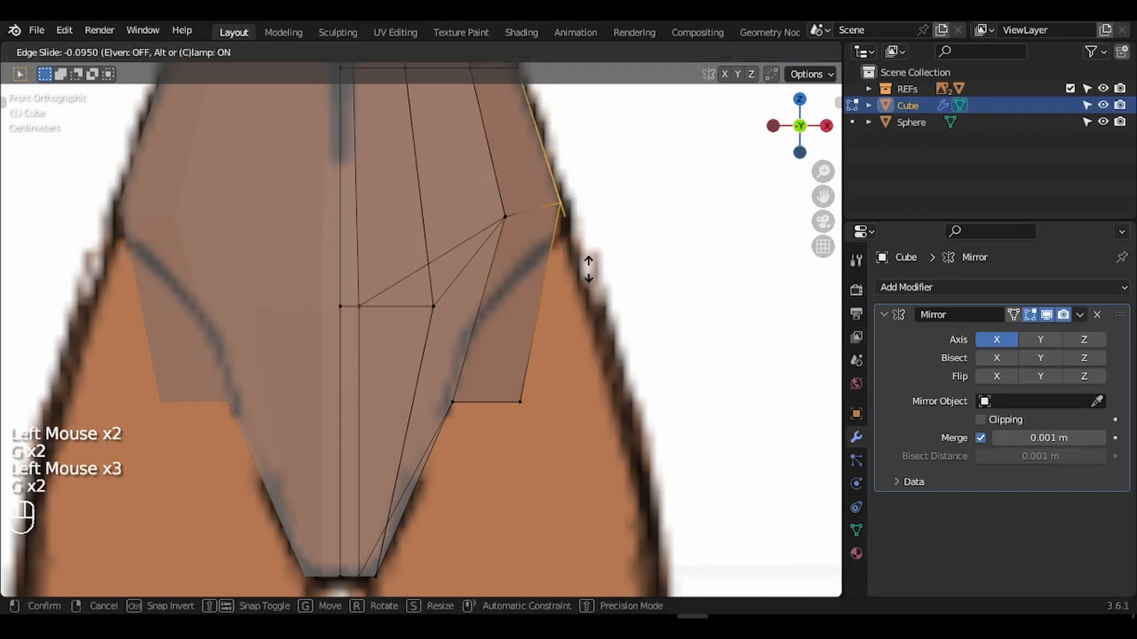
pyautogui.click(555, 387)
pyautogui.press('g')
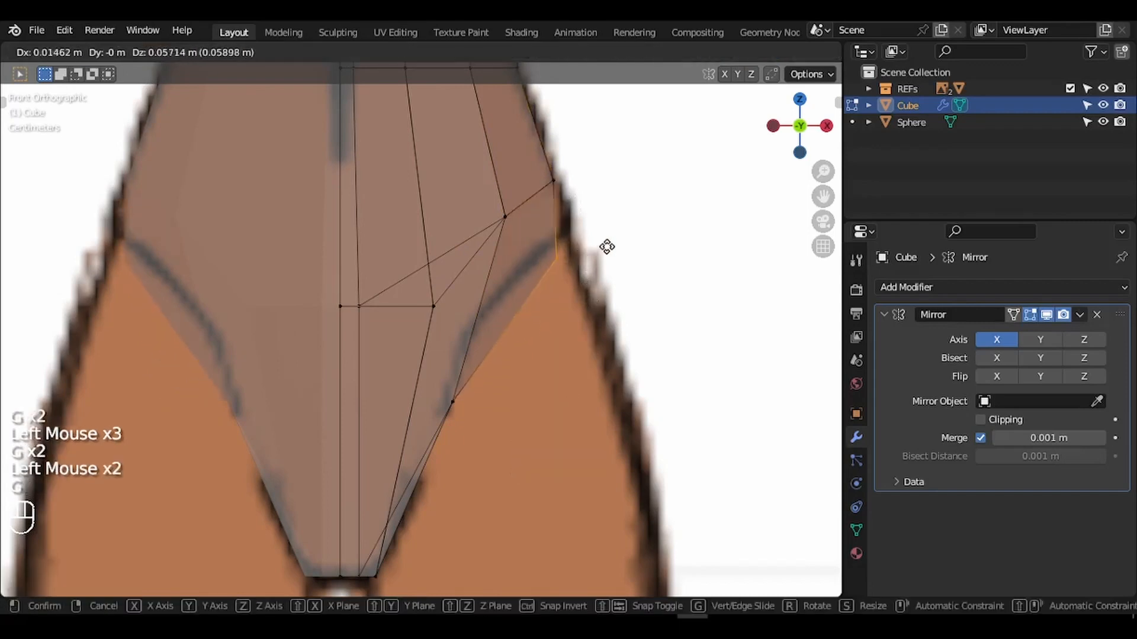
pyautogui.click(615, 221)
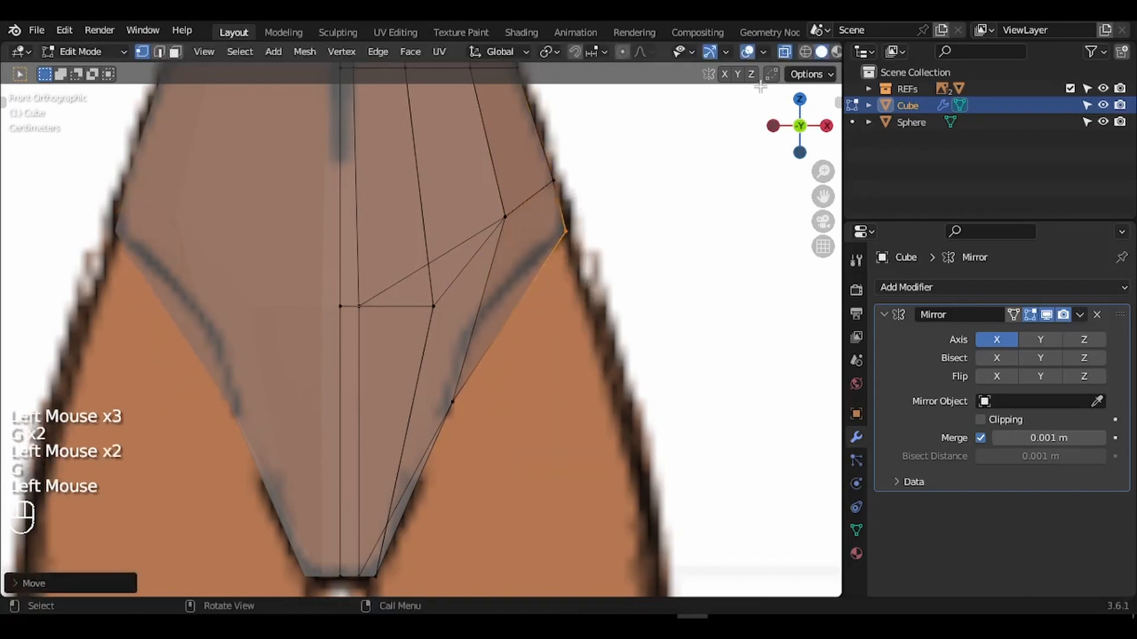
# Snap a lower leg-line vertex onto the reference, then turn X-ray off and check the side.
pyautogui.click(450, 405)
pyautogui.press('g')
pyautogui.click(519, 330)
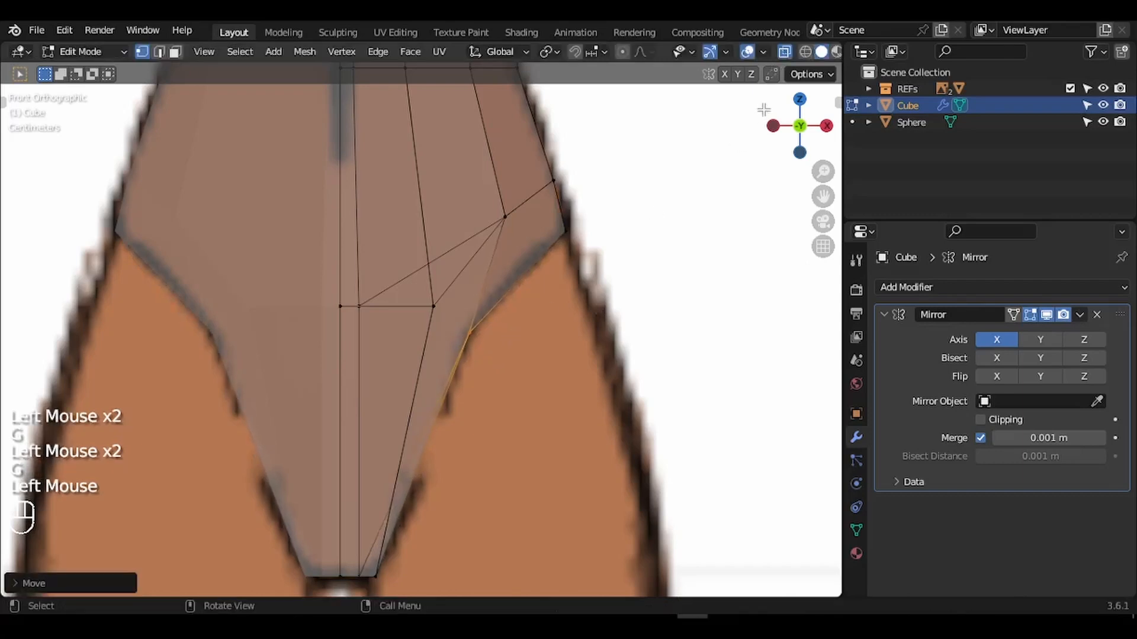
pyautogui.click(782, 53)
pyautogui.keyDown('ctrl'); pyautogui.moveTo(607, 274); pyautogui.dragTo(420, 355, button='middle'); pyautogui.keyUp('ctrl')
pyautogui.moveTo(496, 343); pyautogui.dragTo(498, 342, button='middle')
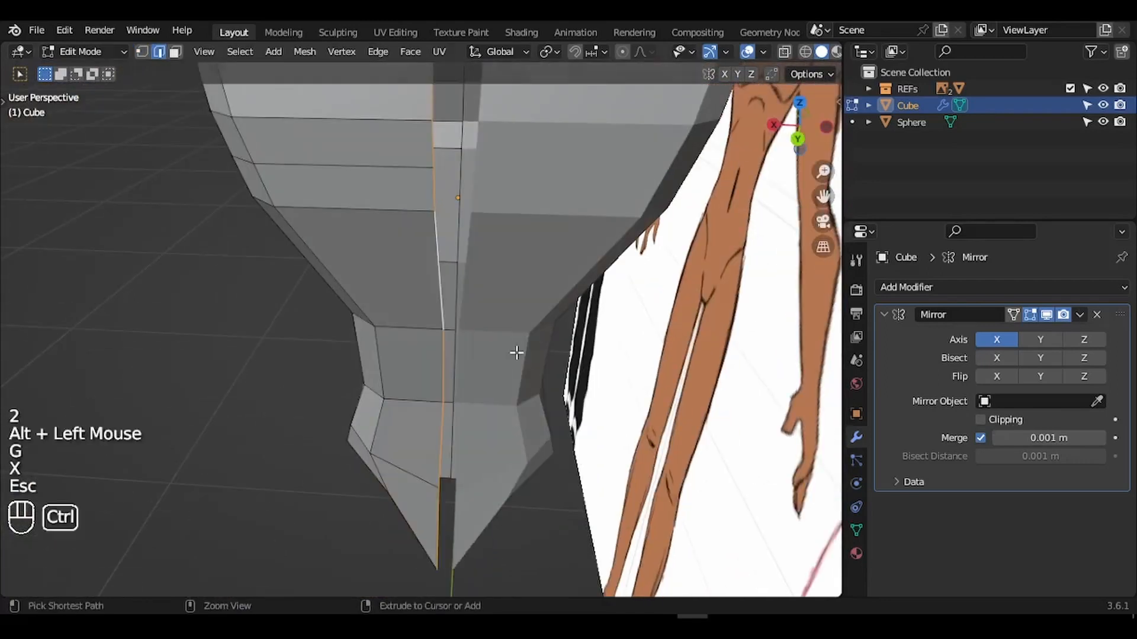
# Try moving the centre edge loop along X, then undo and cancel the attempt.
pyautogui.keyDown('shift'); pyautogui.moveTo(517, 353); pyautogui.dragTo(516, 483, button='middle'); pyautogui.keyUp('shift')
pyautogui.keyDown('alt'); pyautogui.click(419, 272); pyautogui.keyUp('alt')
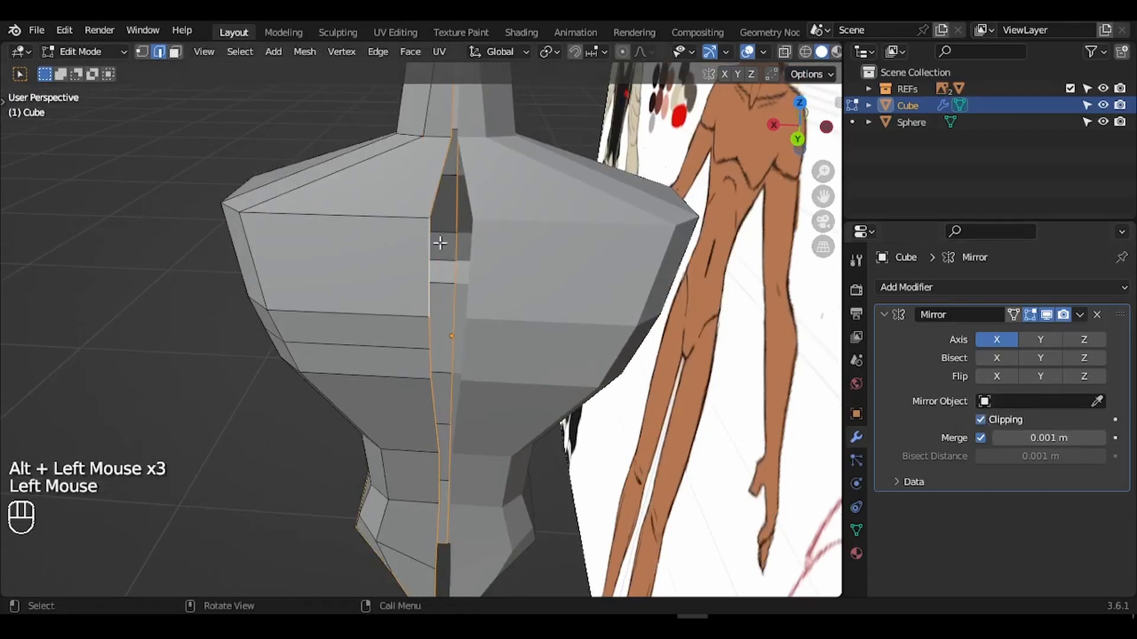
pyautogui.press('g')
pyautogui.press('x')
pyautogui.click(472, 246)
pyautogui.keyDown('shift'); pyautogui.scroll(-3, 473, 246); pyautogui.keyUp('shift')
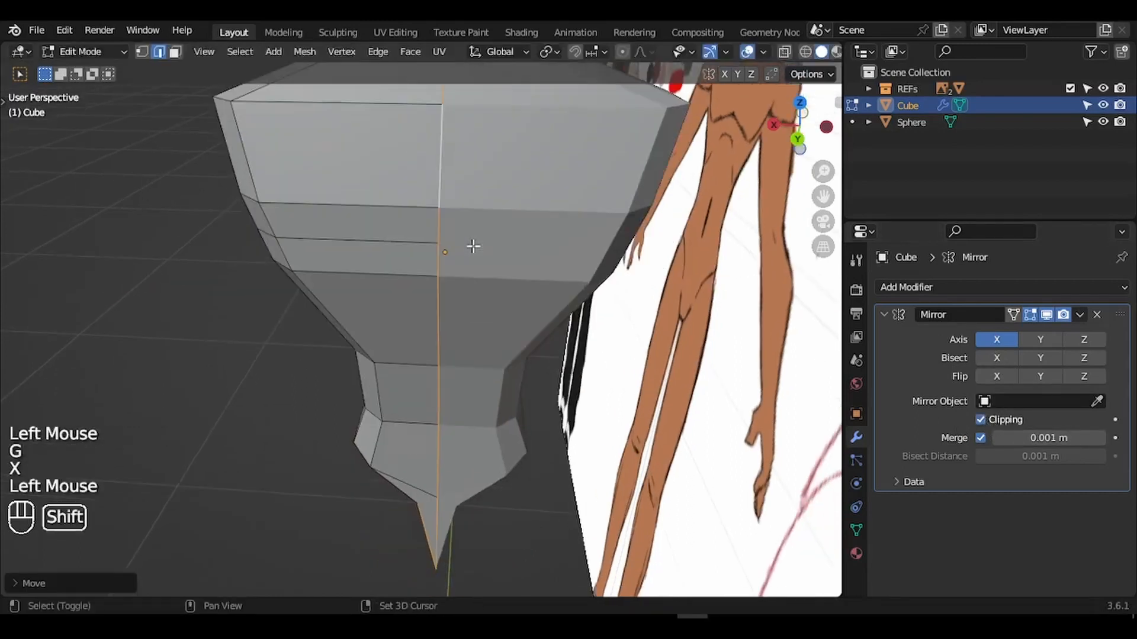
pyautogui.hotkey('ctrl', 'z')
pyautogui.press('g')
pyautogui.press('x')
pyautogui.press('Escape')
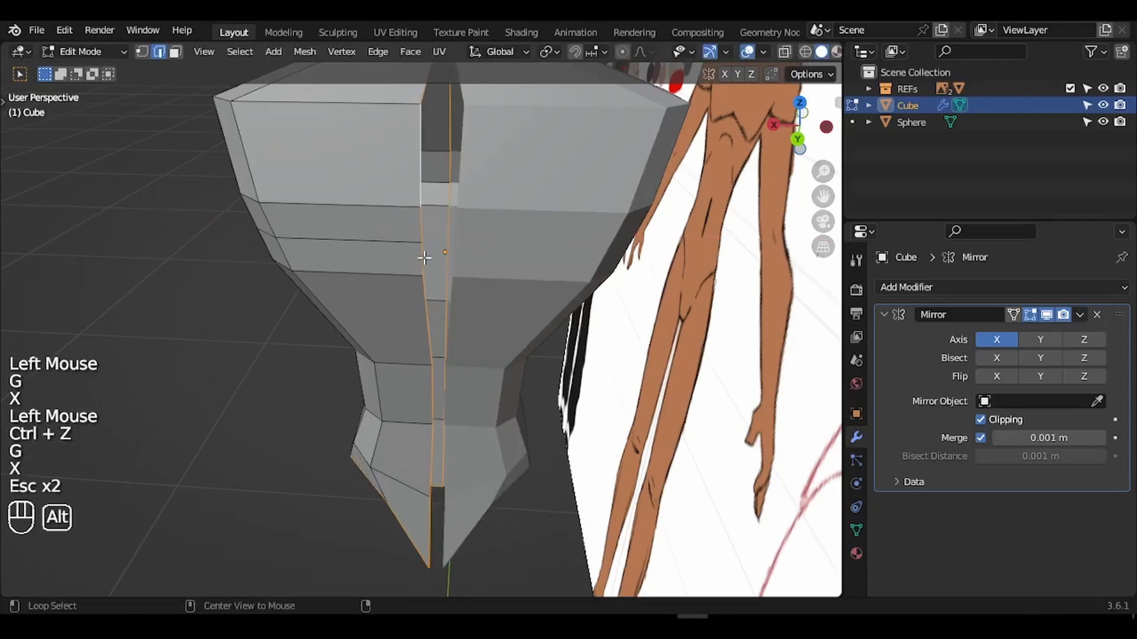
# Move the mirror-seam edge loop along X to the centre to close the gap.
pyautogui.keyDown('alt'); pyautogui.click(407, 244); pyautogui.keyUp('alt')
pyautogui.press('g')
pyautogui.press('x')
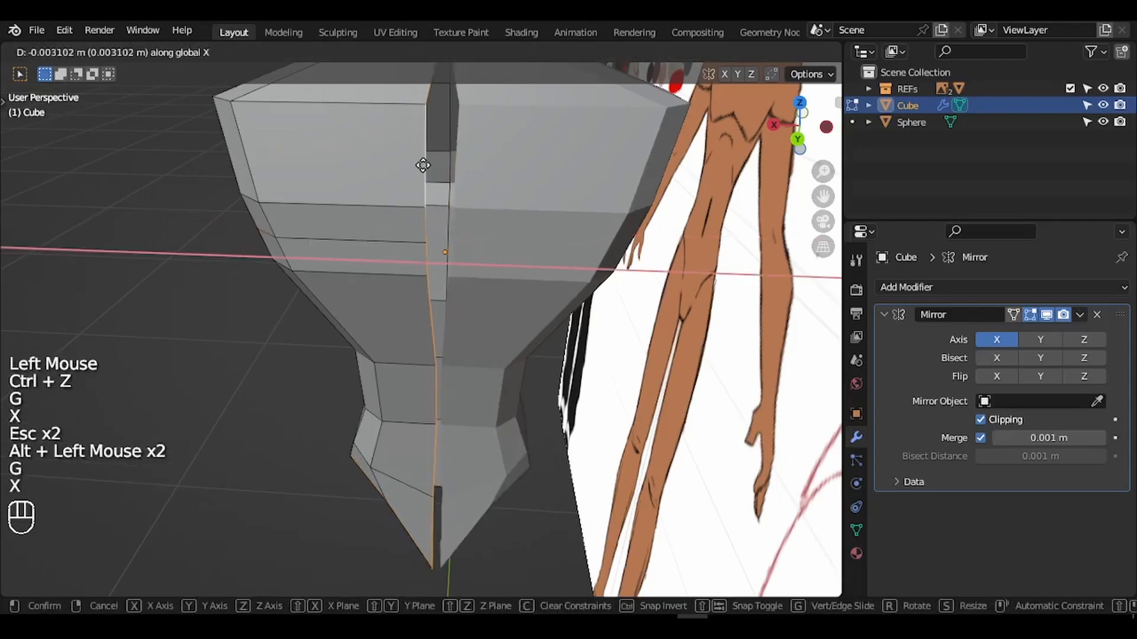
pyautogui.click(437, 165)
pyautogui.keyDown('shift'); pyautogui.moveTo(442, 164); pyautogui.dragTo(444, 167, button='middle'); pyautogui.keyUp('shift')
pyautogui.press('KP_1')
# Select the whole mesh, recalculate normals and merge the 11 duplicate vertices by distance.
pyautogui.press('a')
pyautogui.hotkey('shift', 'n')
pyautogui.press('m')
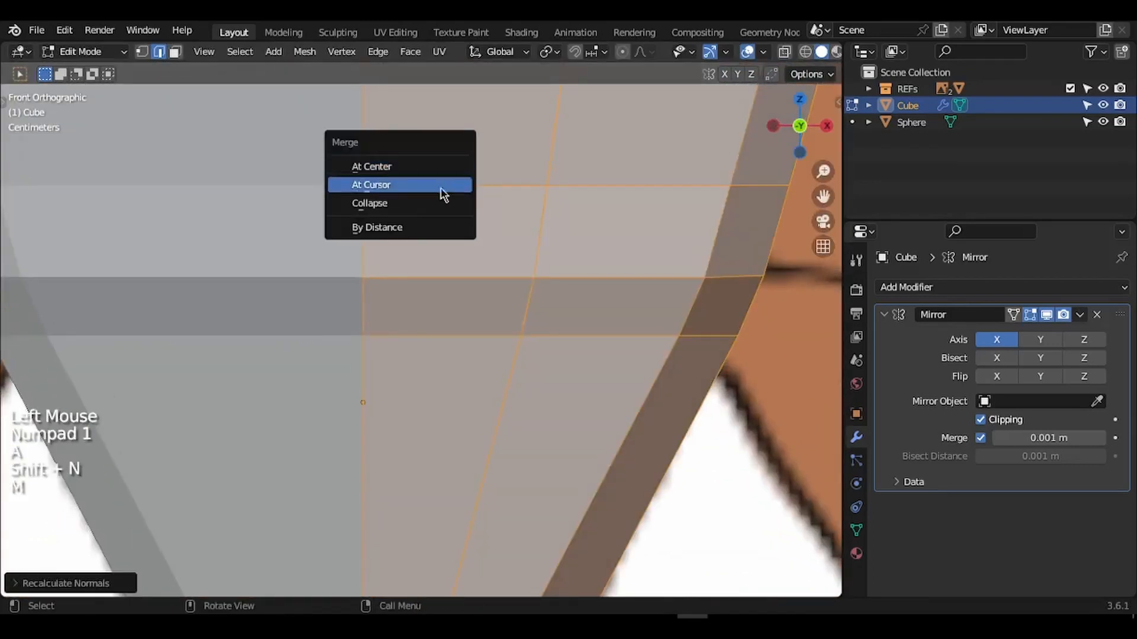
pyautogui.click(418, 228)
pyautogui.keyDown('ctrl'); pyautogui.moveTo(473, 267); pyautogui.dragTo(473, 73, button='middle'); pyautogui.keyUp('ctrl')
pyautogui.keyDown('ctrl'); pyautogui.moveTo(474, 266); pyautogui.dragTo(474, 266, button='middle'); pyautogui.keyUp('ctrl')
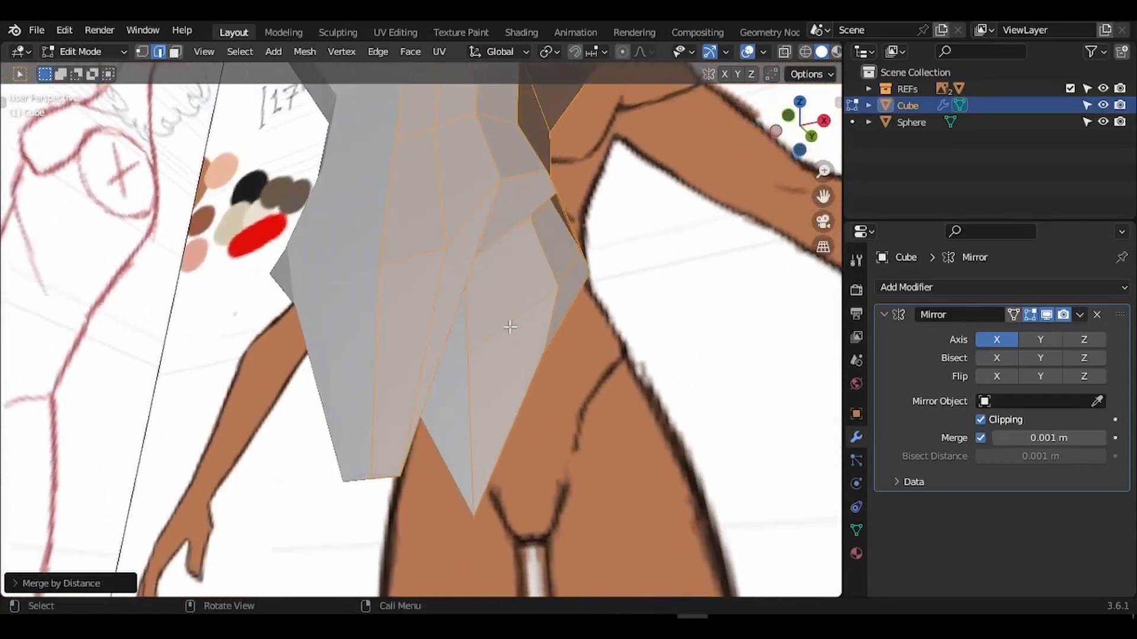
# Insert a loop cut down the lower front of the torso.
pyautogui.moveTo(510, 327); pyautogui.dragTo(517, 338, button='middle')
pyautogui.click(590, 390)
pyautogui.hotkey('ctrl', 'r')
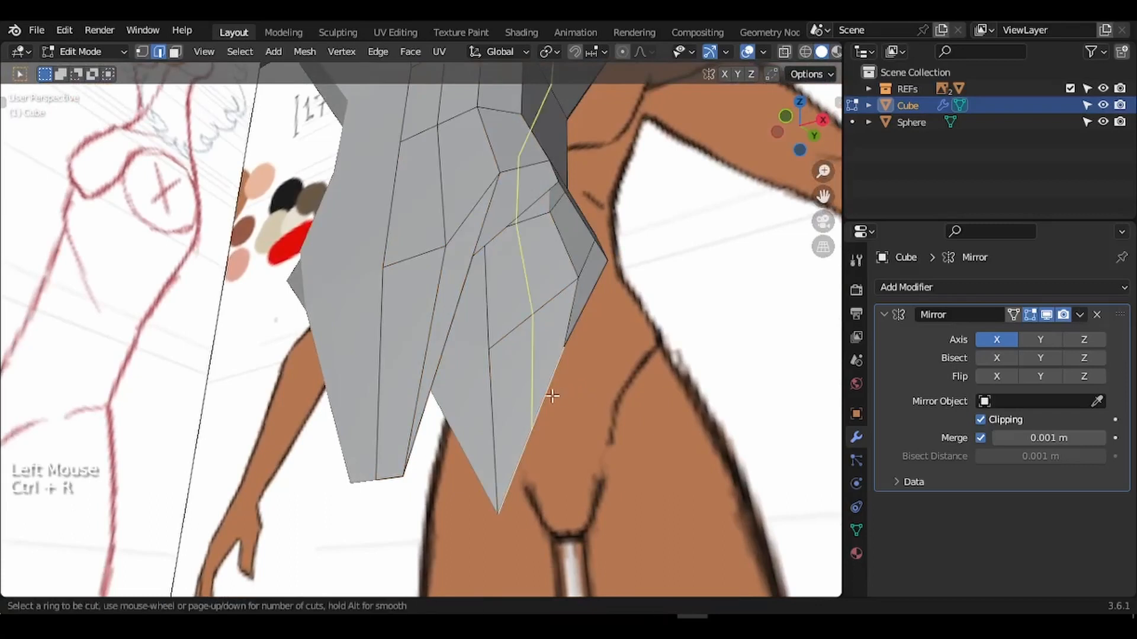
pyautogui.click(548, 395)
# Move the new loop's bottom vertex down along Z and sideways along X.
pyautogui.press('1')
pyautogui.click(542, 424)
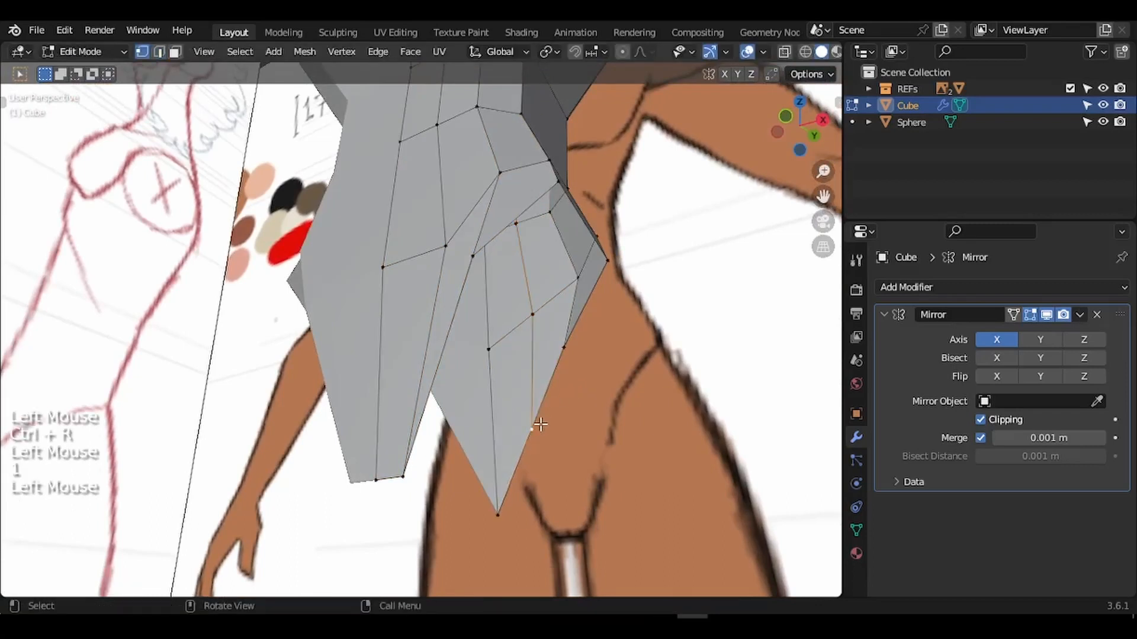
pyautogui.press('g')
pyautogui.press('z')
pyautogui.click(545, 492)
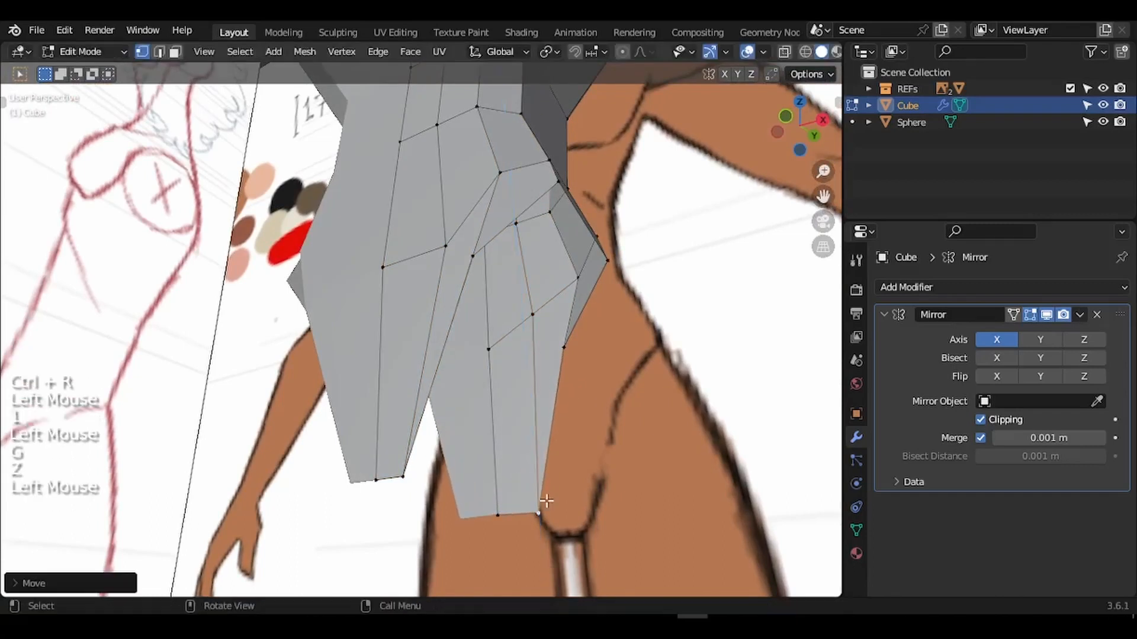
pyautogui.press('g')
pyautogui.press('y')
pyautogui.press('x')
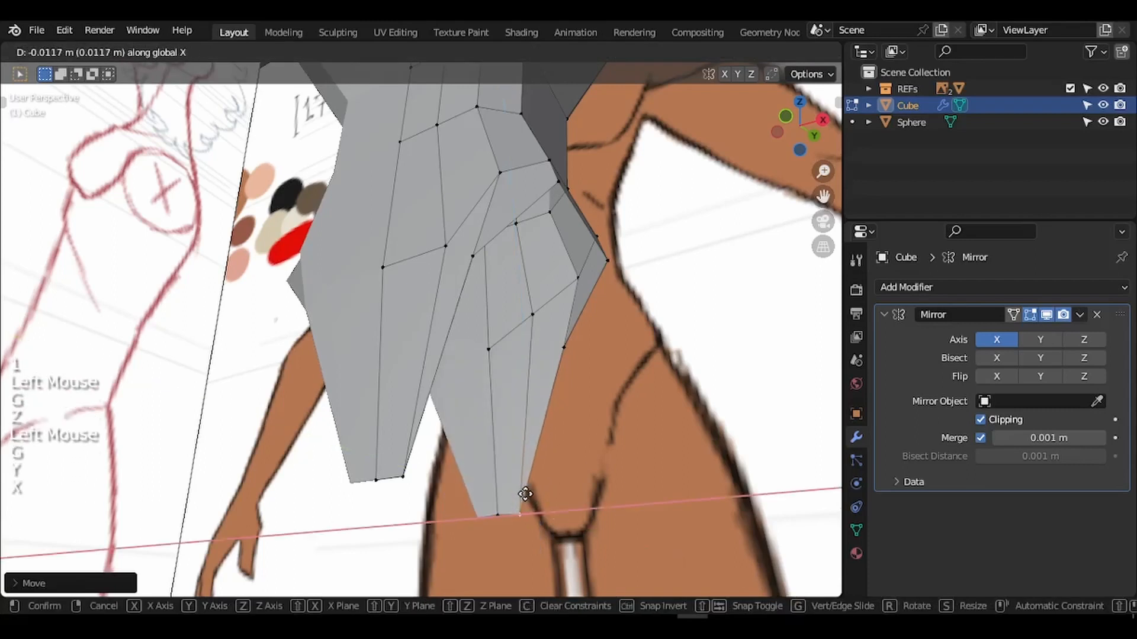
pyautogui.click(525, 493)
# Adjust the bottom vertex further along Z to square off the crotch tip.
pyautogui.press('g')
pyautogui.press('z')
pyautogui.click(524, 490)
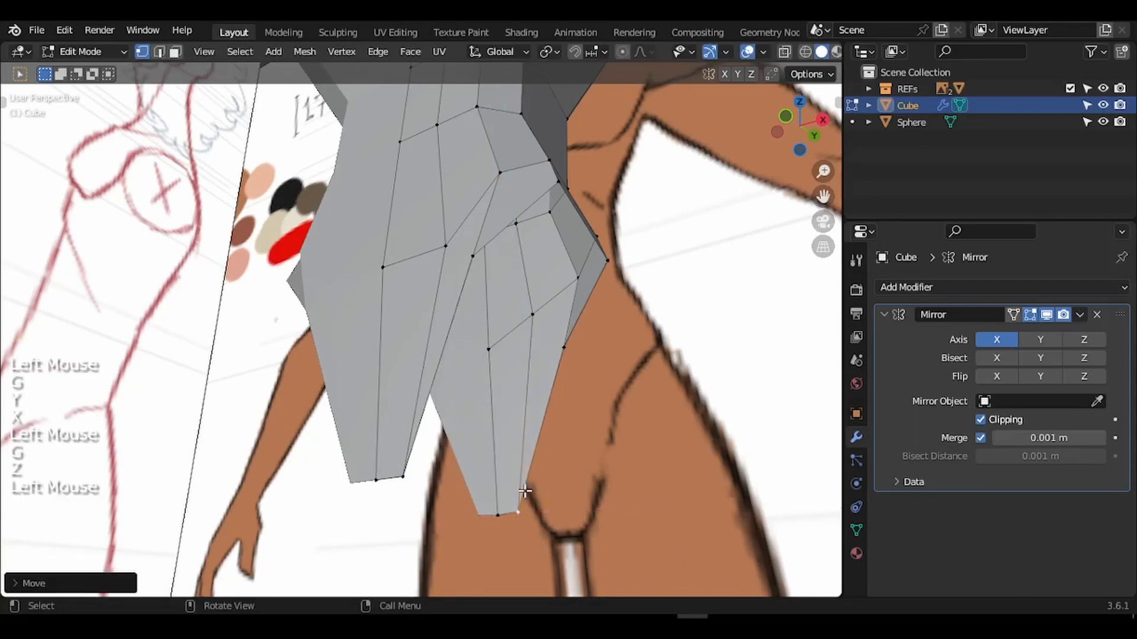
pyautogui.moveTo(539, 491)
pyautogui.mouseDown(button='middle')
pyautogui.moveTo(592, 482)
pyautogui.moveTo(560, 485)
pyautogui.mouseUp(button='middle')
pyautogui.press('g')
pyautogui.press('z')
pyautogui.click(595, 488)
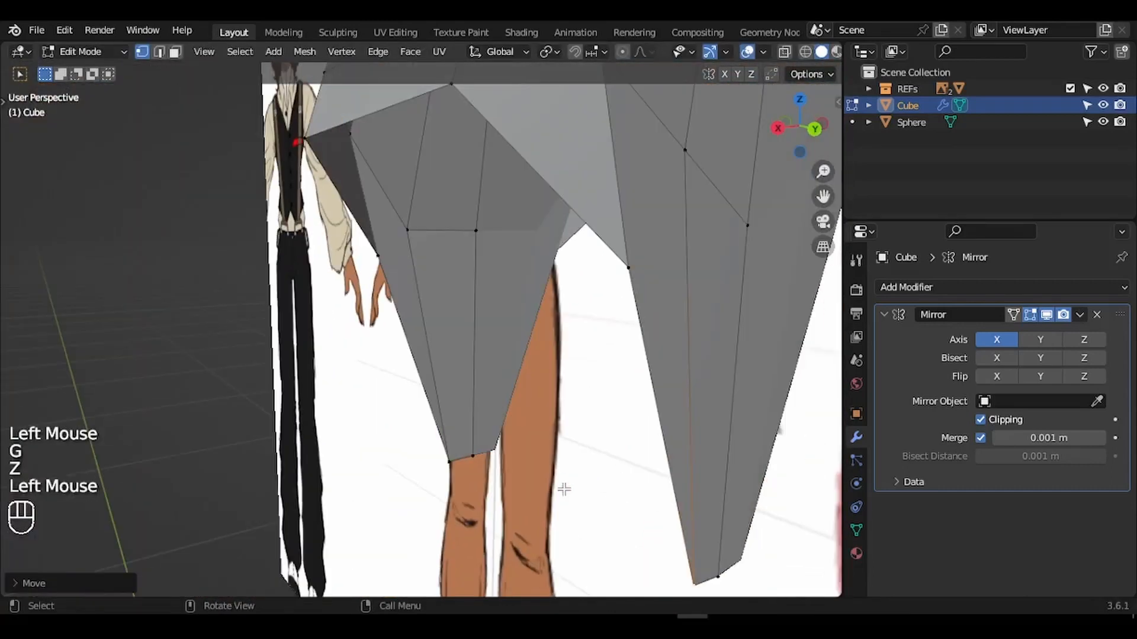
# Fill a face between the two edges bordering the gap under the crotch.
pyautogui.press('2')
pyautogui.click(457, 470)
pyautogui.keyDown('shift'); pyautogui.moveTo(457, 470); pyautogui.dragTo(409, 467, button='middle'); pyautogui.keyUp('shift')
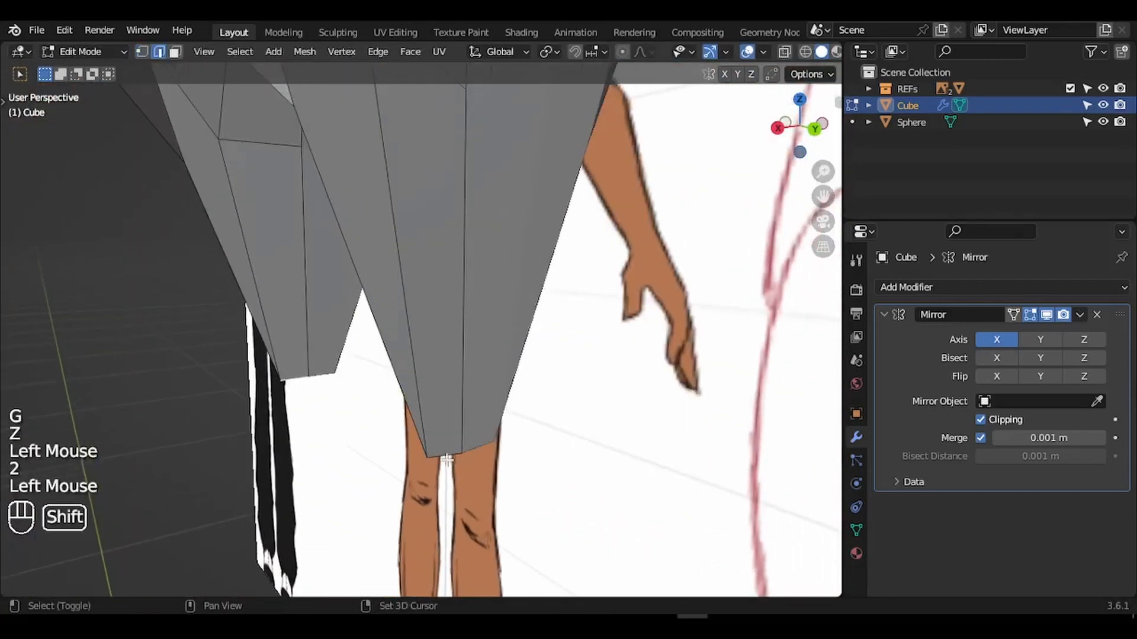
pyautogui.keyDown('shift'); pyautogui.click(450, 461); pyautogui.keyUp('shift')
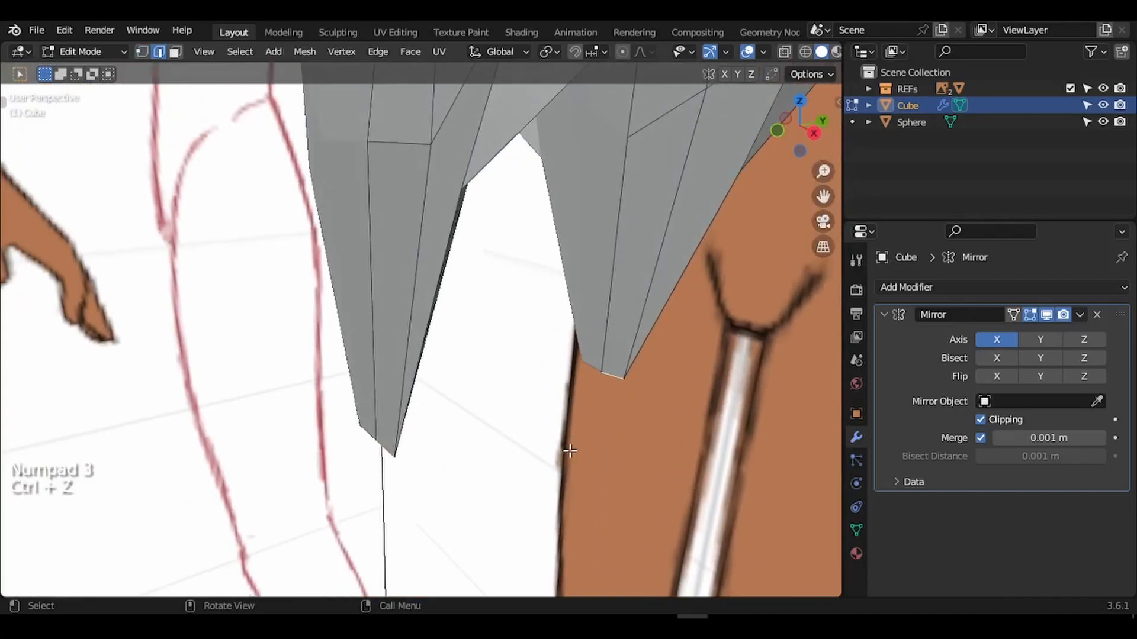
pyautogui.press('f')
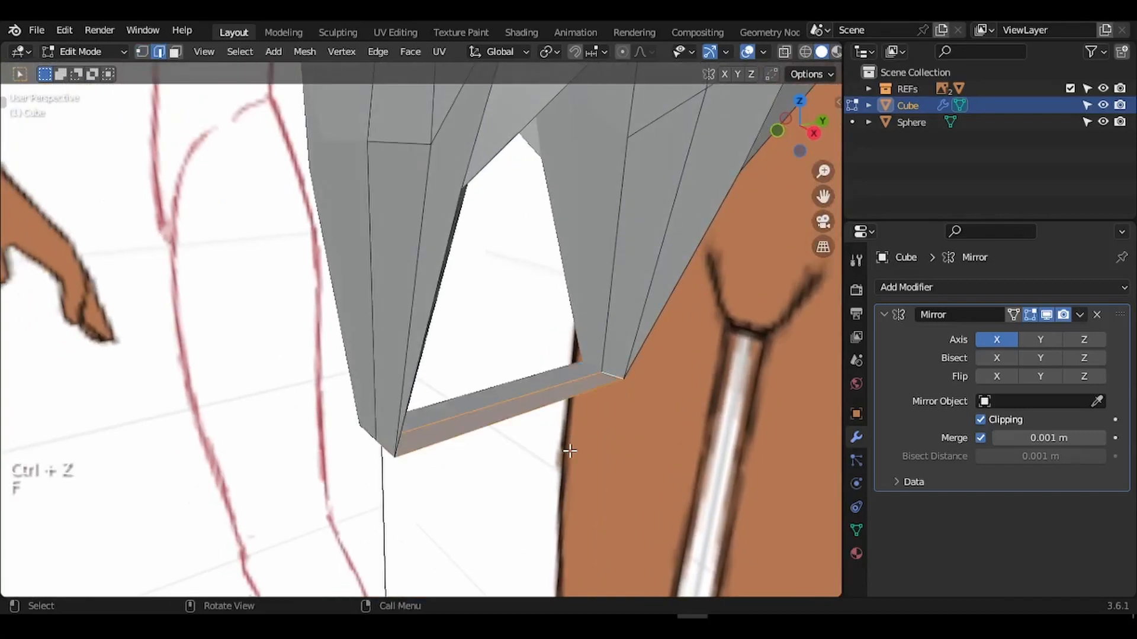
# Loop-cut across the new face and raise the bottom corner edge vertically.
pyautogui.press('KP_3')
pyautogui.moveTo(570, 451); pyautogui.dragTo(536, 445, button='middle')
pyautogui.hotkey('ctrl', 'r')
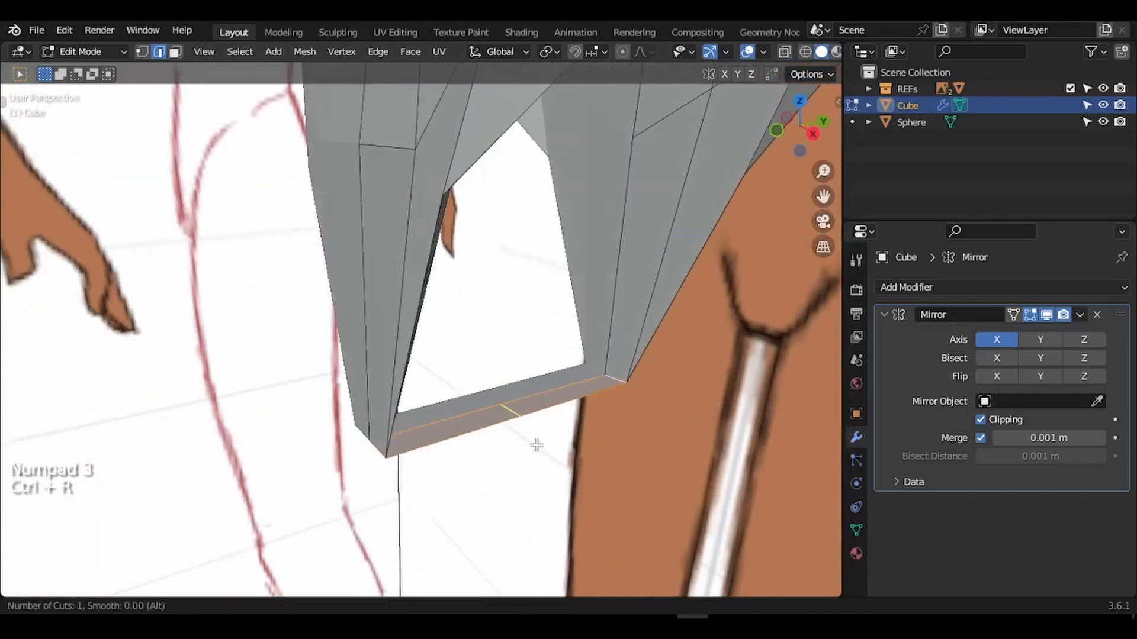
pyautogui.click(537, 445)
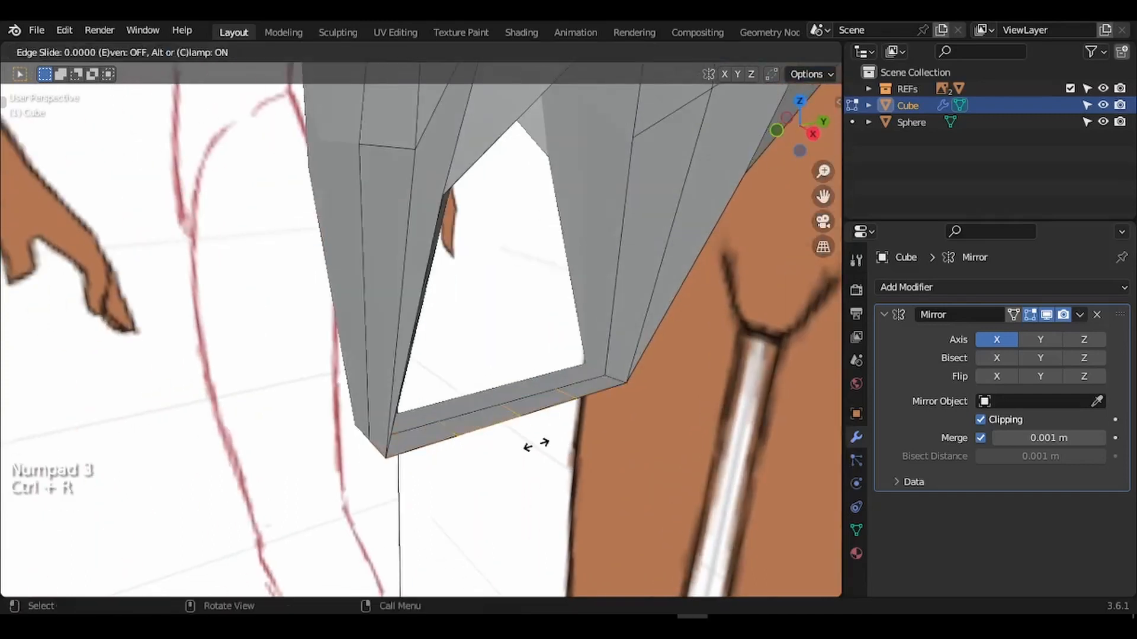
pyautogui.click(378, 448)
pyautogui.press('g')
pyautogui.press('z')
pyautogui.click(371, 386)
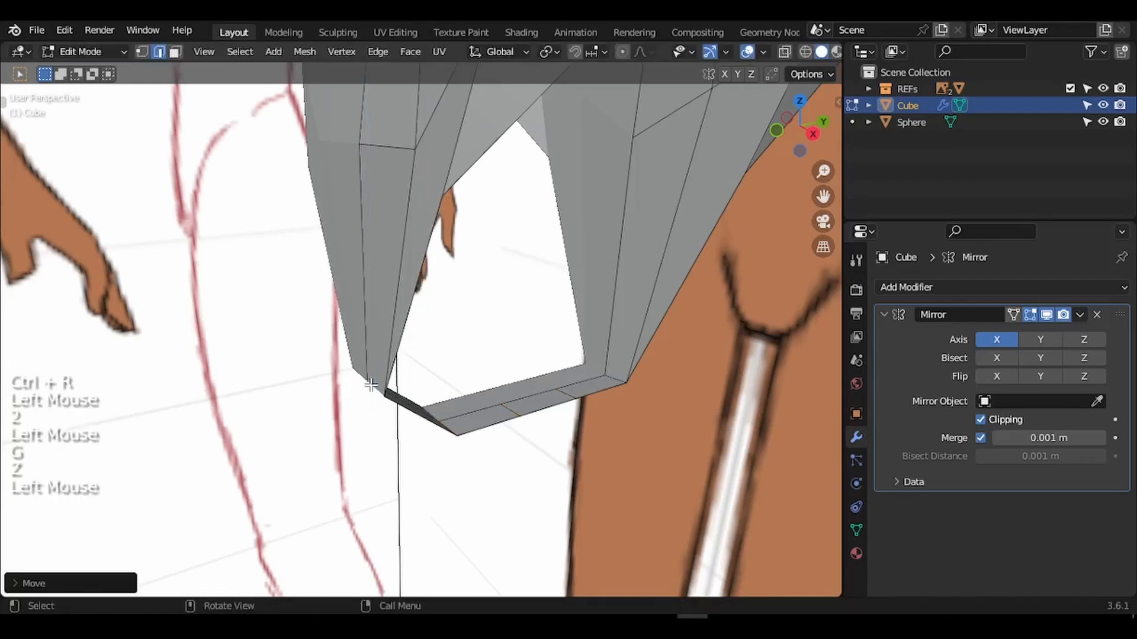
# In right side view, move the selected vertex onto the side reference outline.
pyautogui.press('KP_3')
pyautogui.press('g')
pyautogui.click(371, 320)
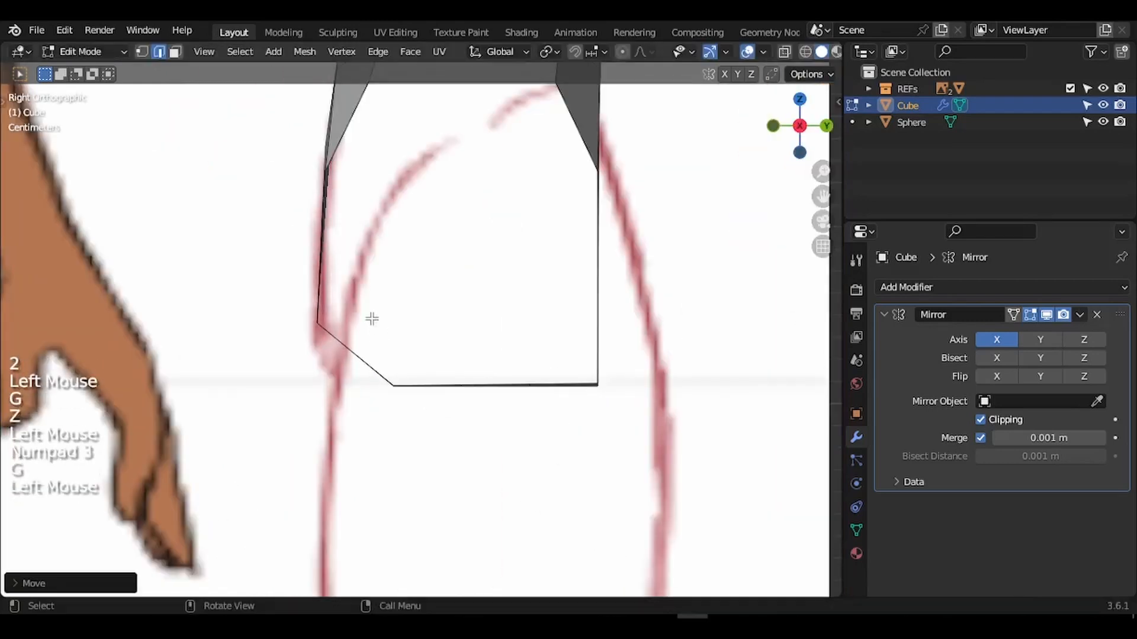
pyautogui.moveTo(371, 319); pyautogui.dragTo(439, 375, button='middle')
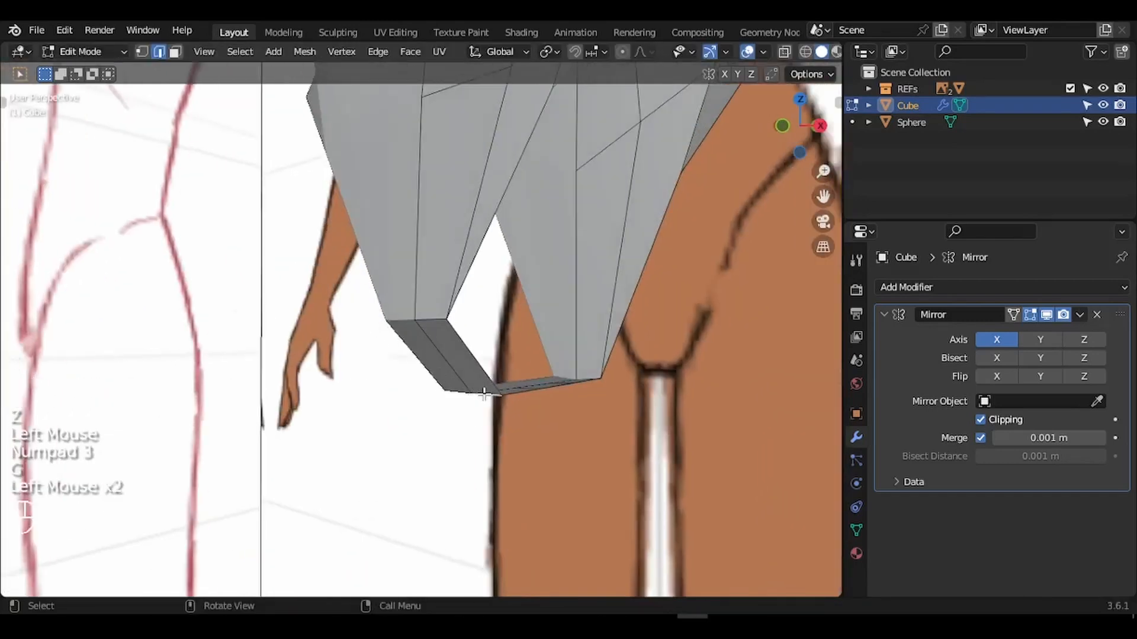
pyautogui.press('KP_3')
pyautogui.press('g')
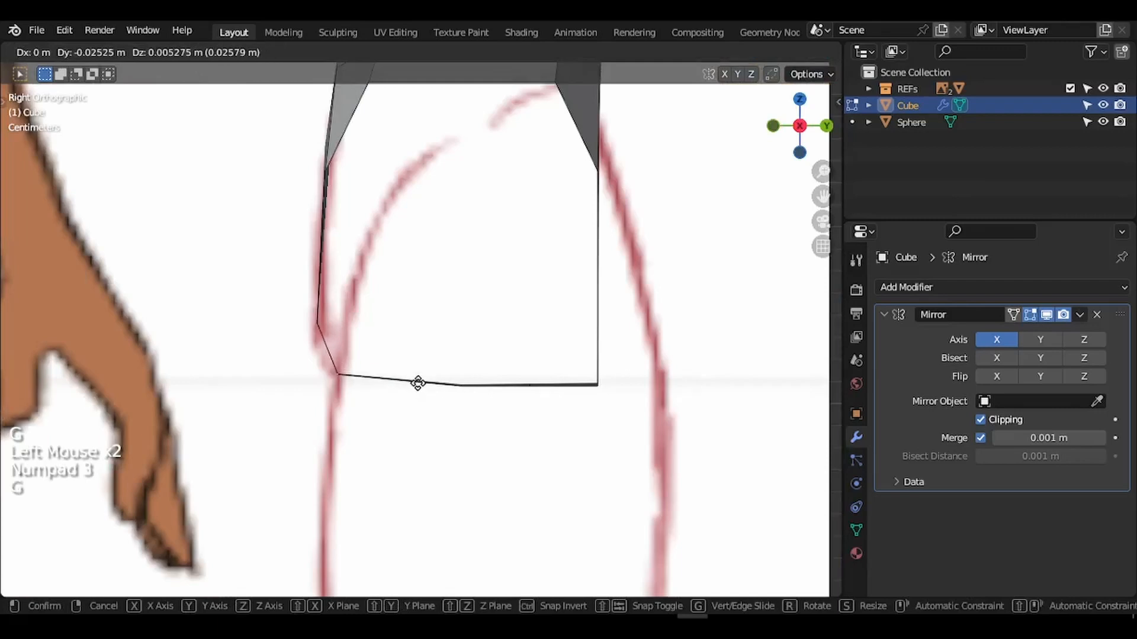
pyautogui.click(424, 391)
# Add another loop cut on the bottom strip and position its edge along the outline.
pyautogui.moveTo(390, 381); pyautogui.dragTo(413, 355, button='middle')
pyautogui.hotkey('ctrl', 'r')
pyautogui.click(413, 354)
pyautogui.press('KP_3')
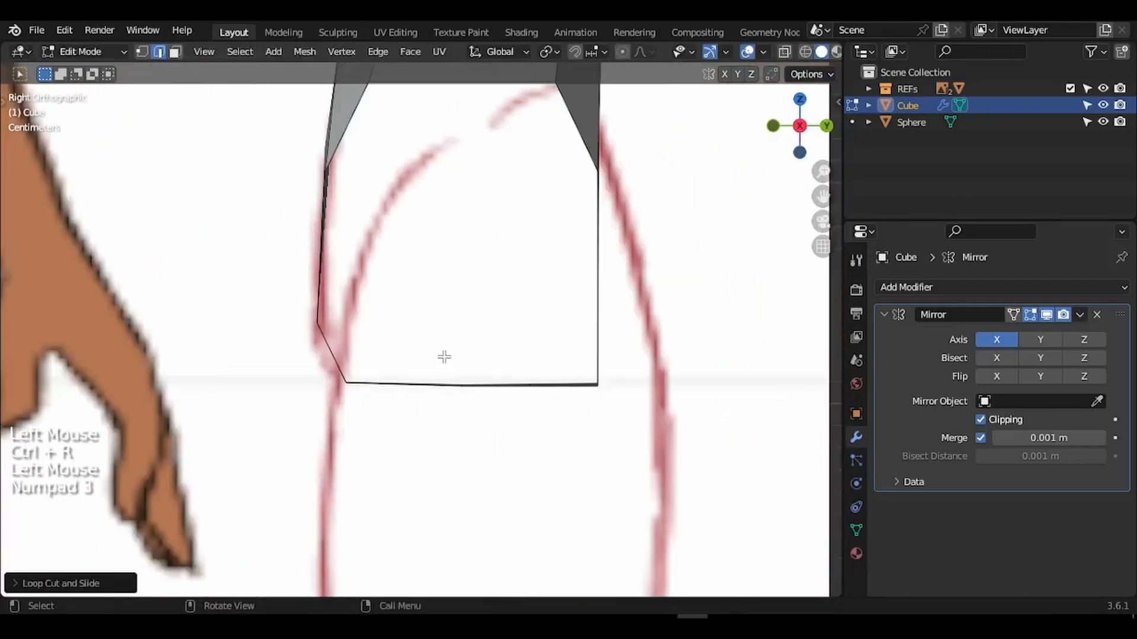
pyautogui.press('g')
pyautogui.click(437, 371)
# Shape the dipped bottom edge and its vertices to follow the side-view outline.
pyautogui.moveTo(437, 372); pyautogui.dragTo(455, 422, button='middle')
pyautogui.press('KP_3')
pyautogui.press('g')
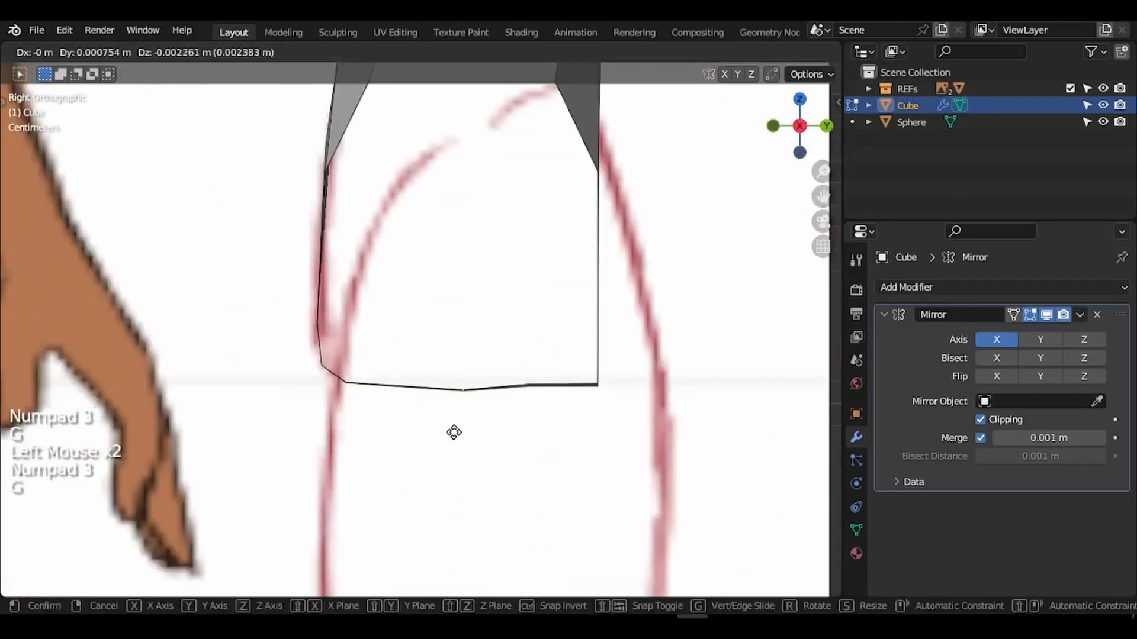
pyautogui.click(438, 450)
pyautogui.press('g')
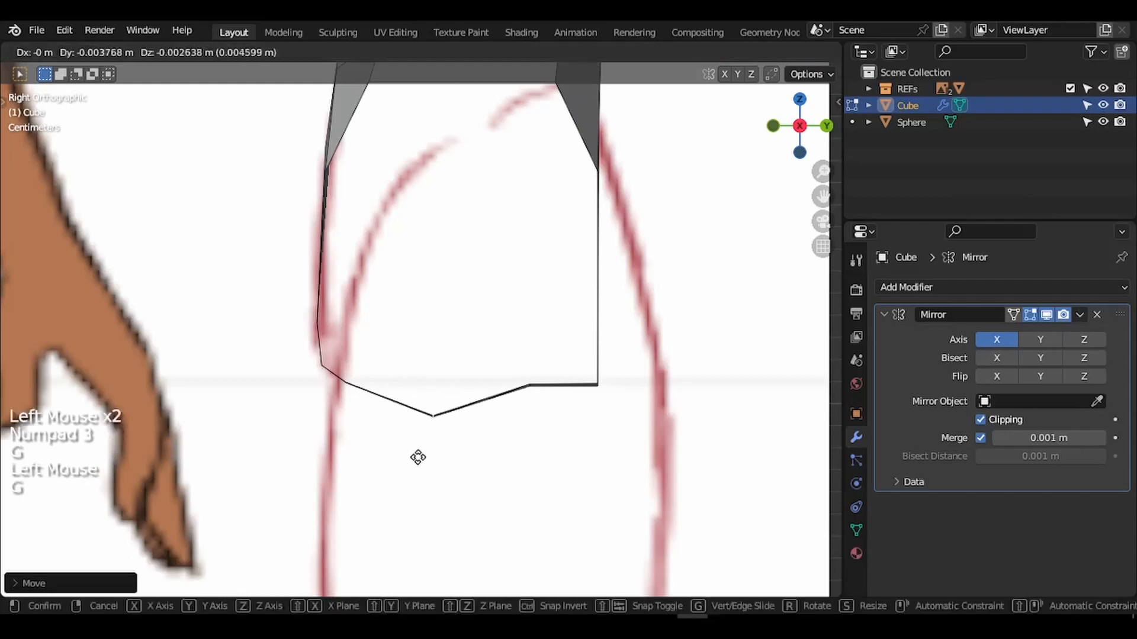
pyautogui.click(418, 456)
pyautogui.moveTo(417, 457); pyautogui.dragTo(554, 411, button='middle')
pyautogui.press('KP_3')
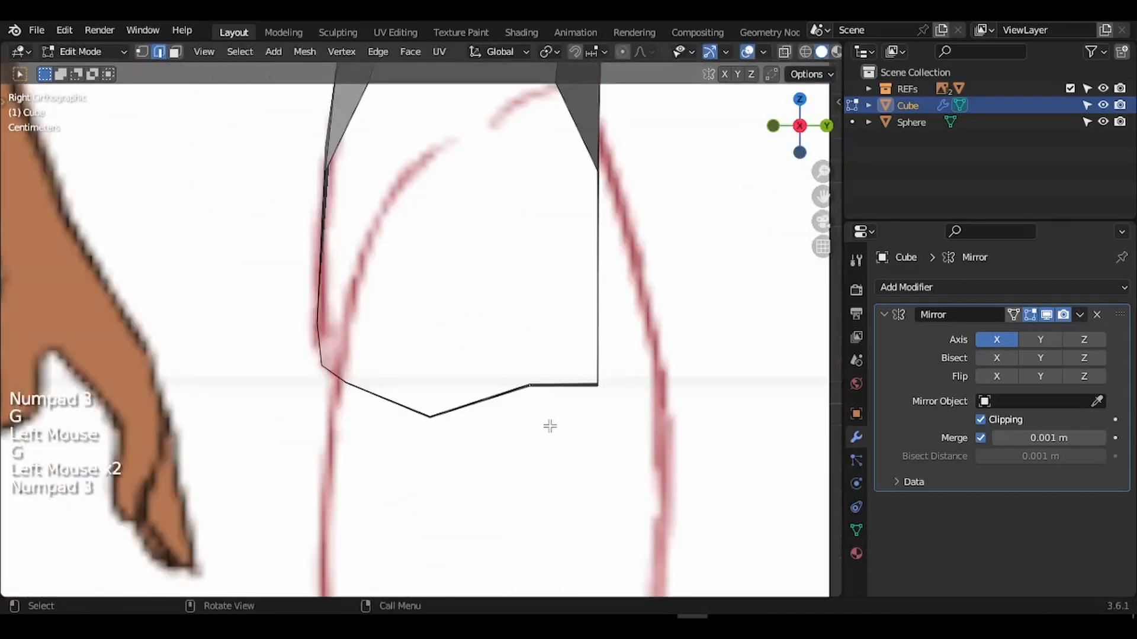
pyautogui.press('g')
pyautogui.click(583, 456)
# Adjust the height of a bottom strip face and the lower-left corner edge along Z.
pyautogui.moveTo(523, 461); pyautogui.dragTo(474, 452, button='middle')
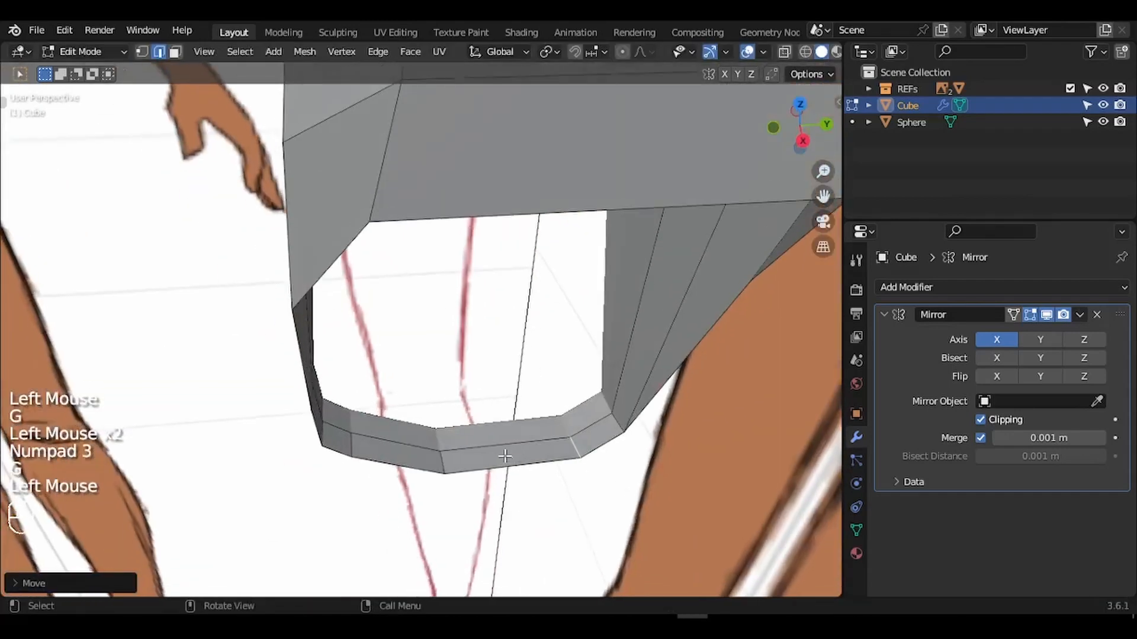
pyautogui.press('3')
pyautogui.click(473, 453)
pyautogui.press('g')
pyautogui.press('z')
pyautogui.click(472, 450)
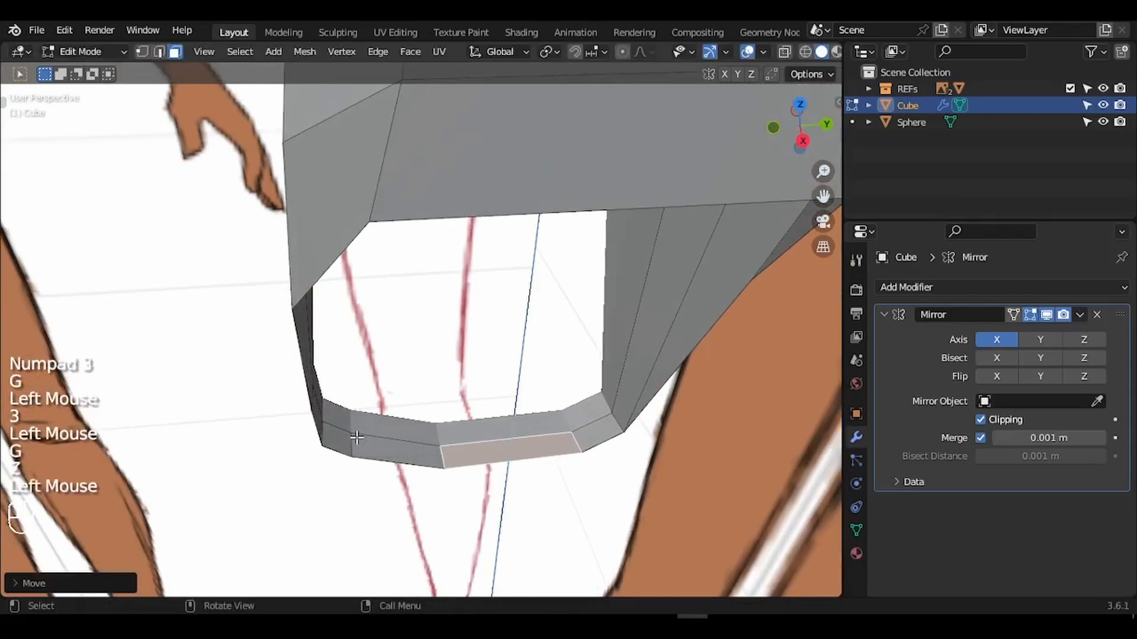
pyautogui.press('2')
pyautogui.click(326, 427)
pyautogui.press('g')
pyautogui.press('z')
pyautogui.click(325, 425)
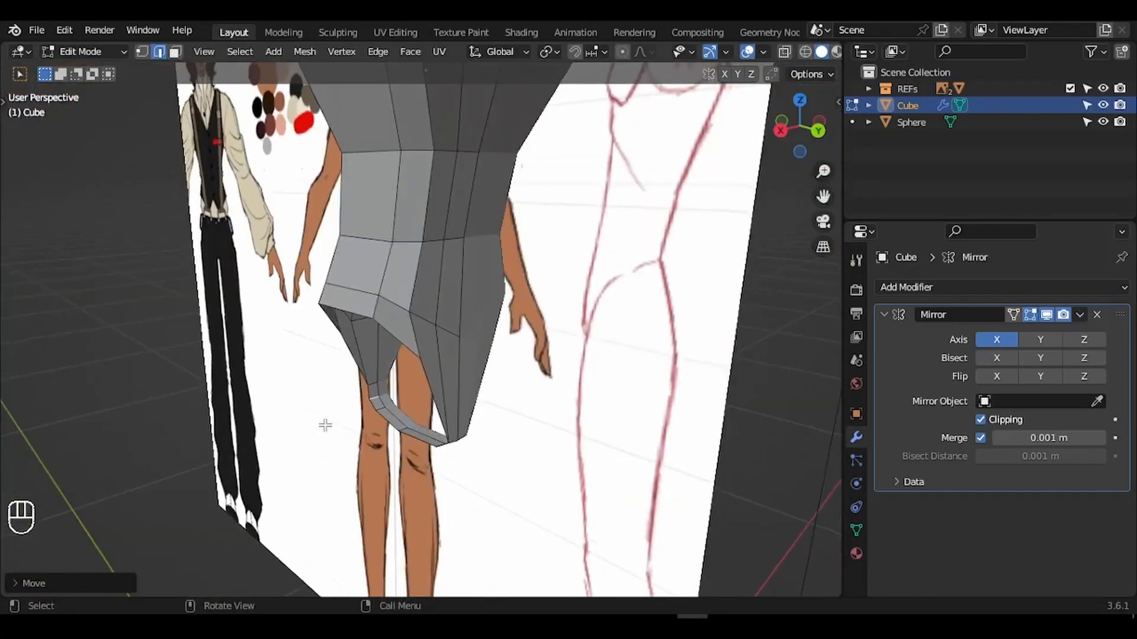
# Inspect the crotch shape and select the edge loop around the hip bottom from the front.
pyautogui.moveTo(325, 426); pyautogui.dragTo(446, 374, button='middle')
pyautogui.press('2')
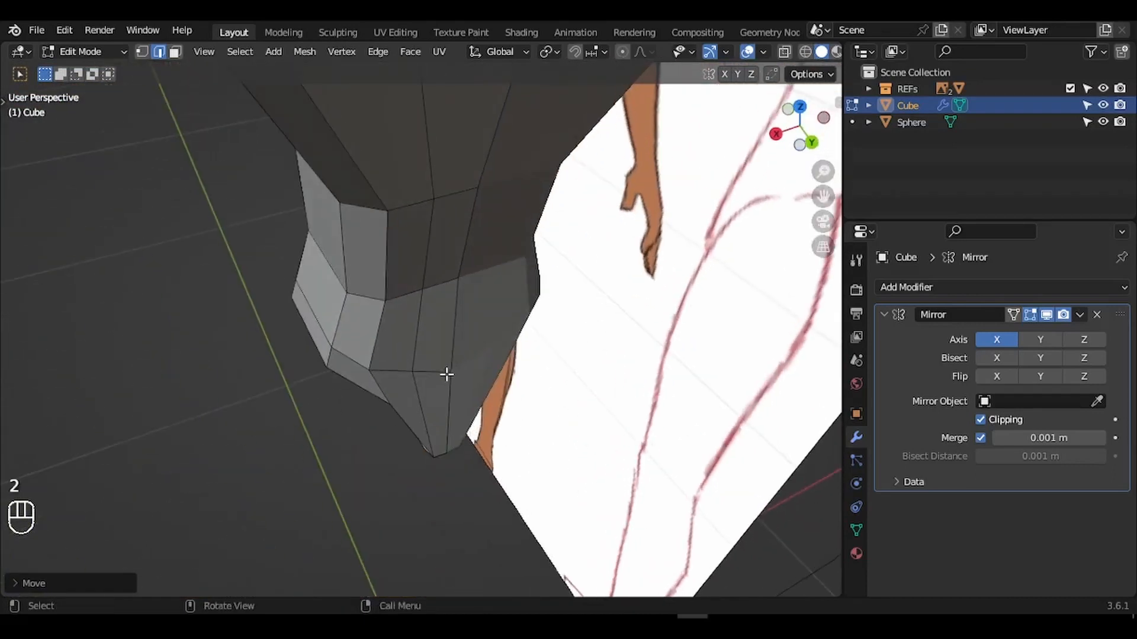
pyautogui.moveTo(474, 367); pyautogui.dragTo(429, 301, button='middle')
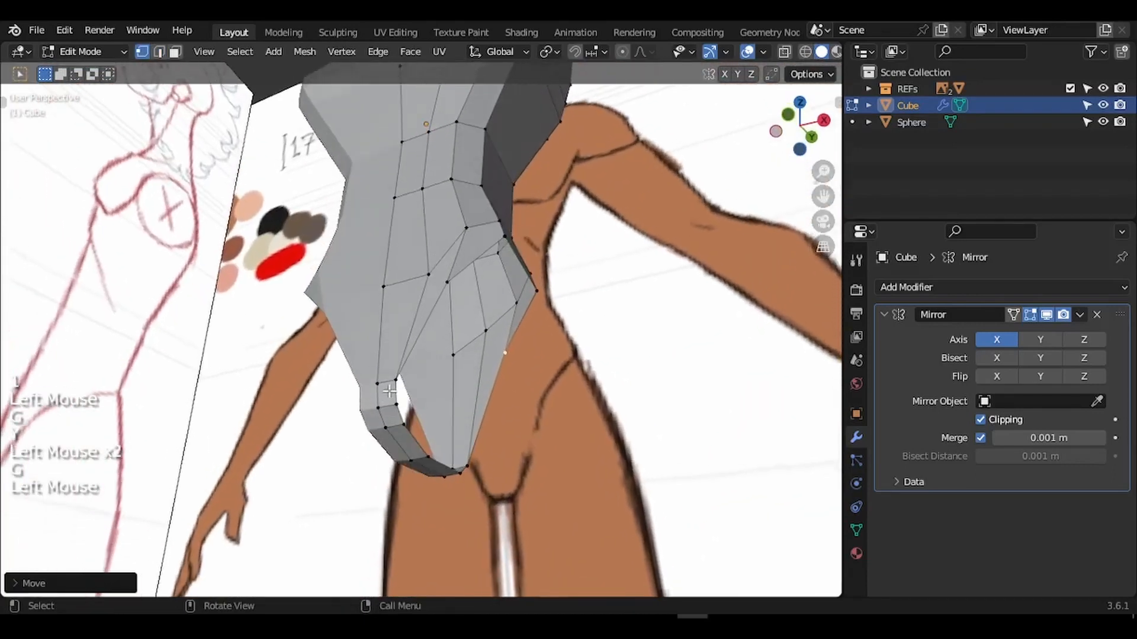
pyautogui.press('2')
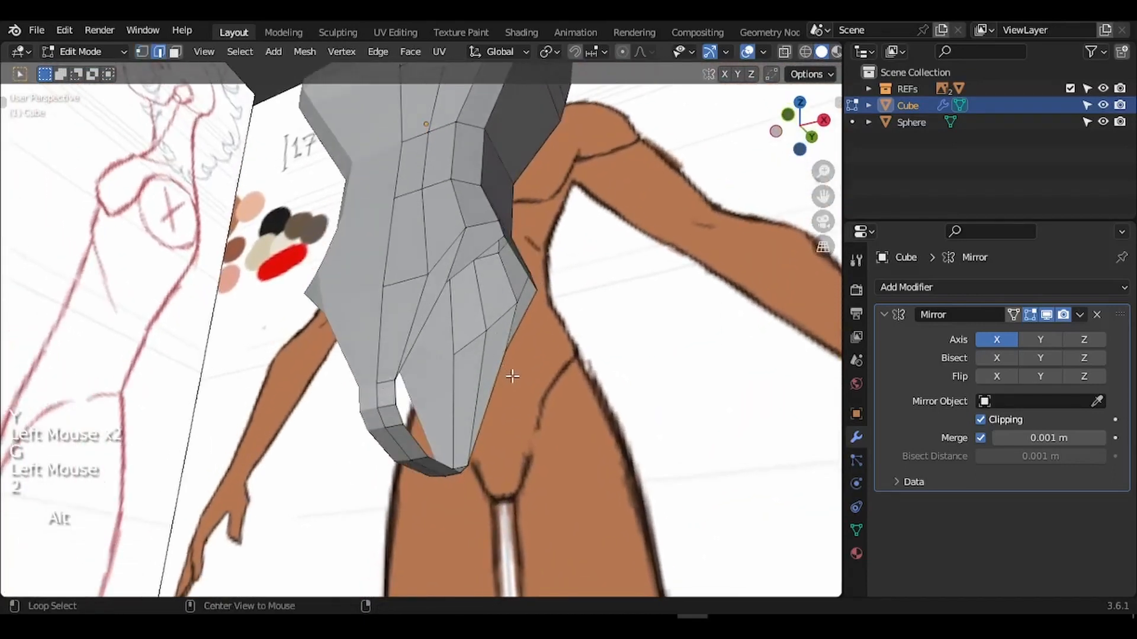
pyautogui.keyDown('alt'); pyautogui.click(512, 376); pyautogui.keyUp('alt')
pyautogui.moveTo(512, 376); pyautogui.dragTo(510, 376, button='middle')
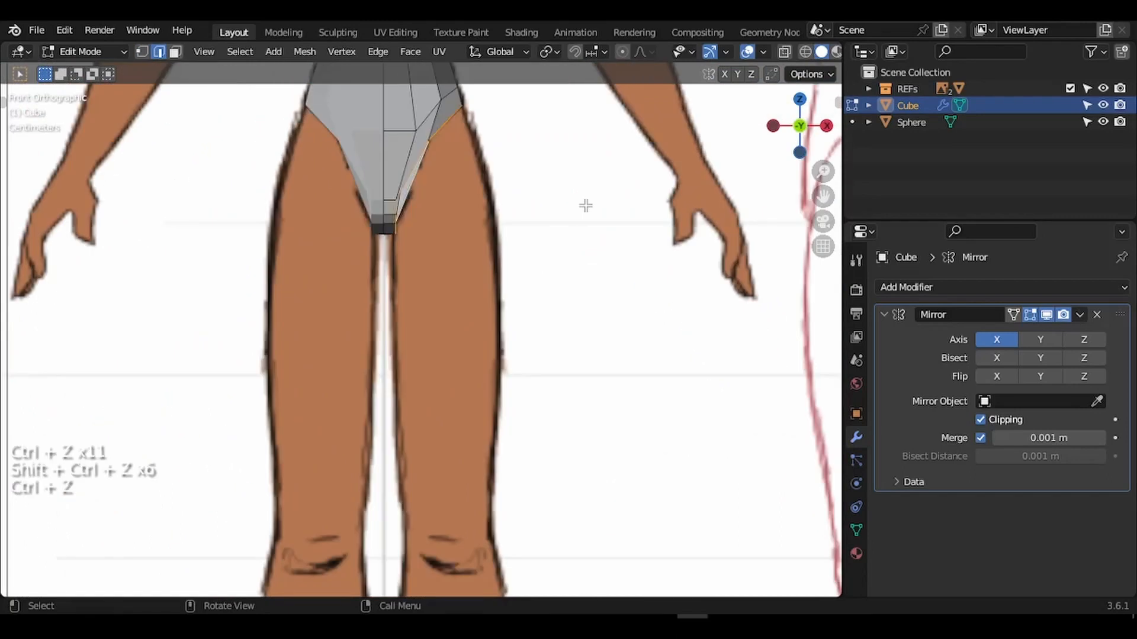
# Extrude the hips' bottom edge loop straight down along Z and flatten it level with S Z 0.
pyautogui.press('e')
pyautogui.press('z')
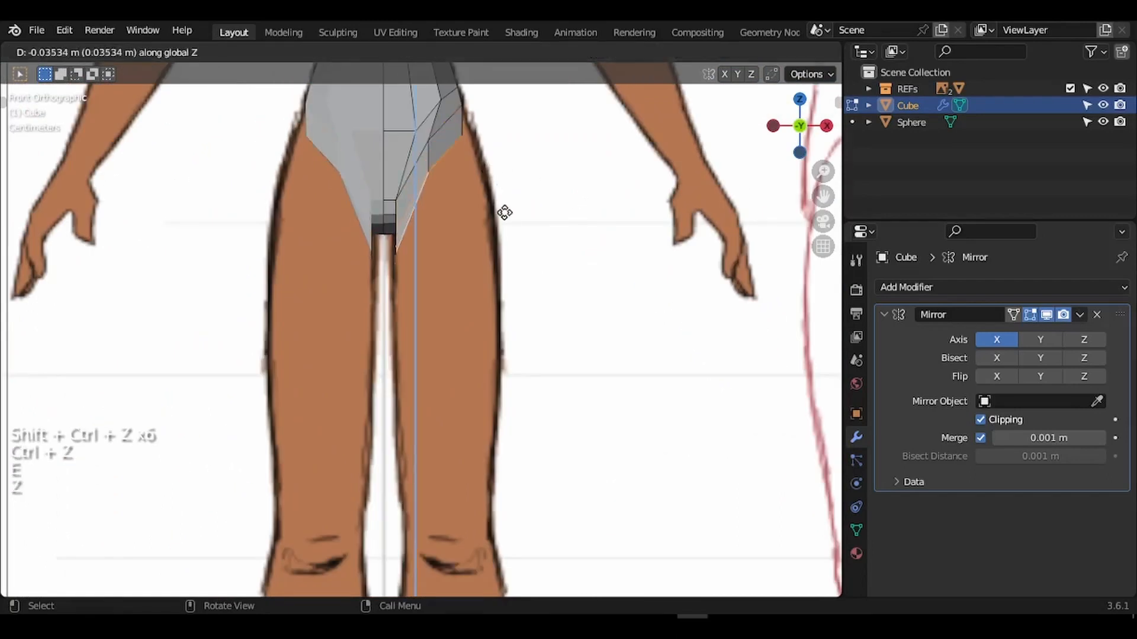
pyautogui.click(520, 281)
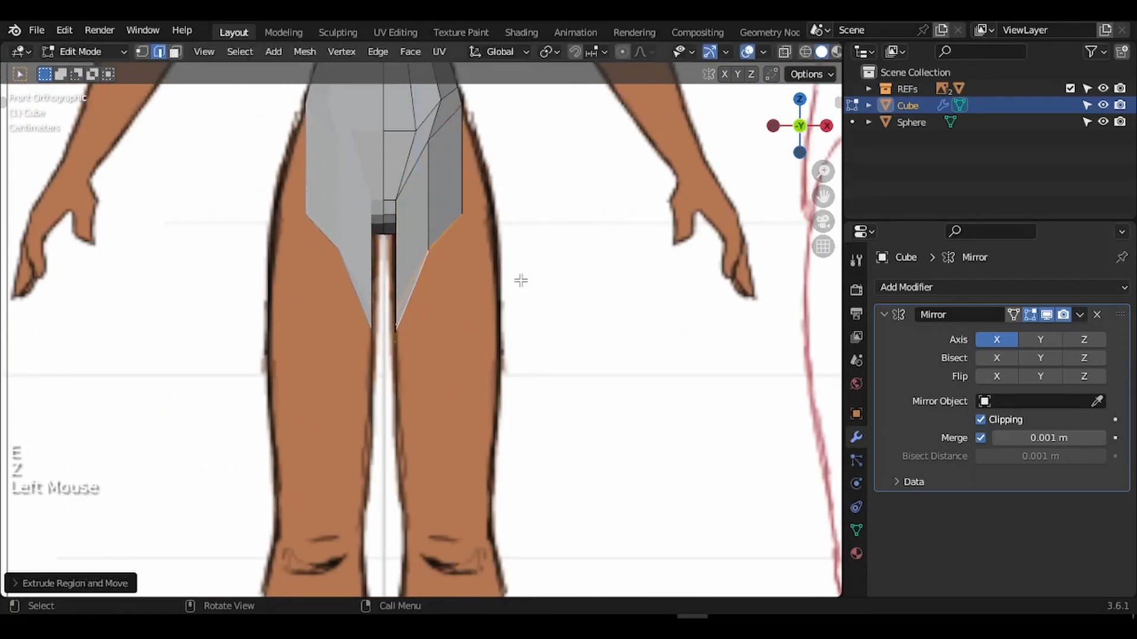
pyautogui.press('s')
pyautogui.press('z')
pyautogui.press('0')
pyautogui.press('Return')
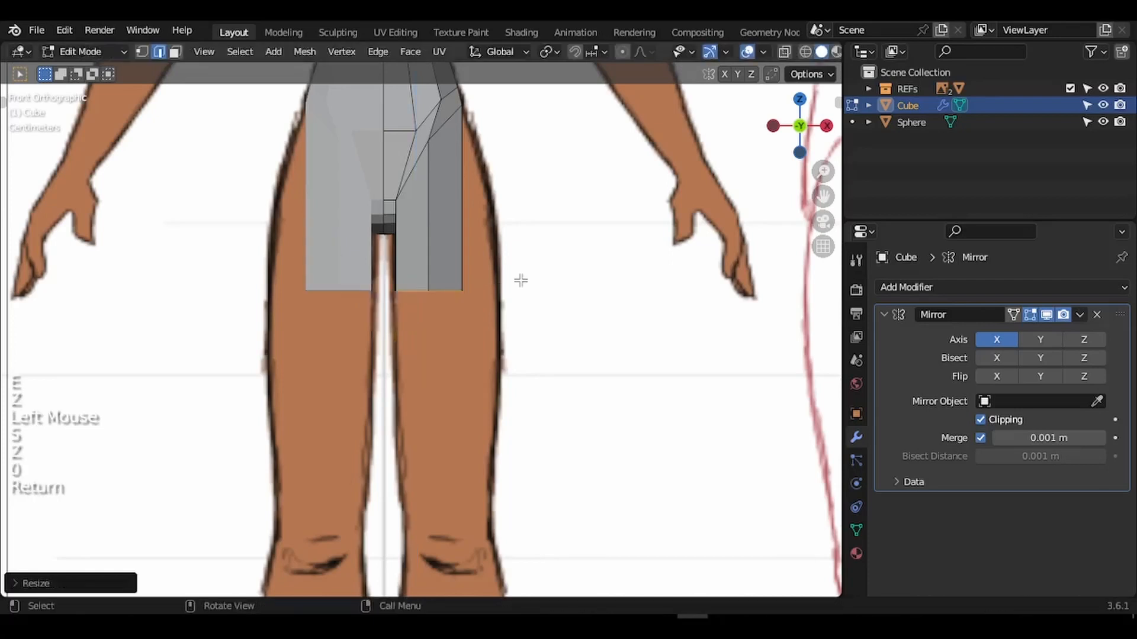
# Move and widen the new bottom loop so it spans both upper thighs of the reference.
pyautogui.press('g')
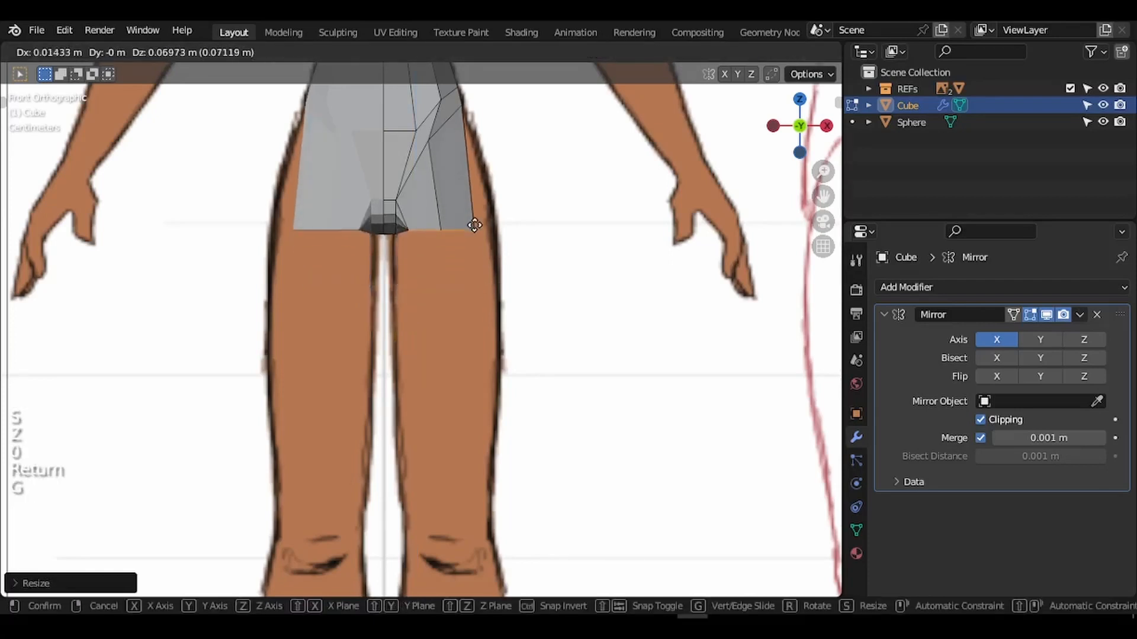
pyautogui.click(490, 244)
pyautogui.press('s')
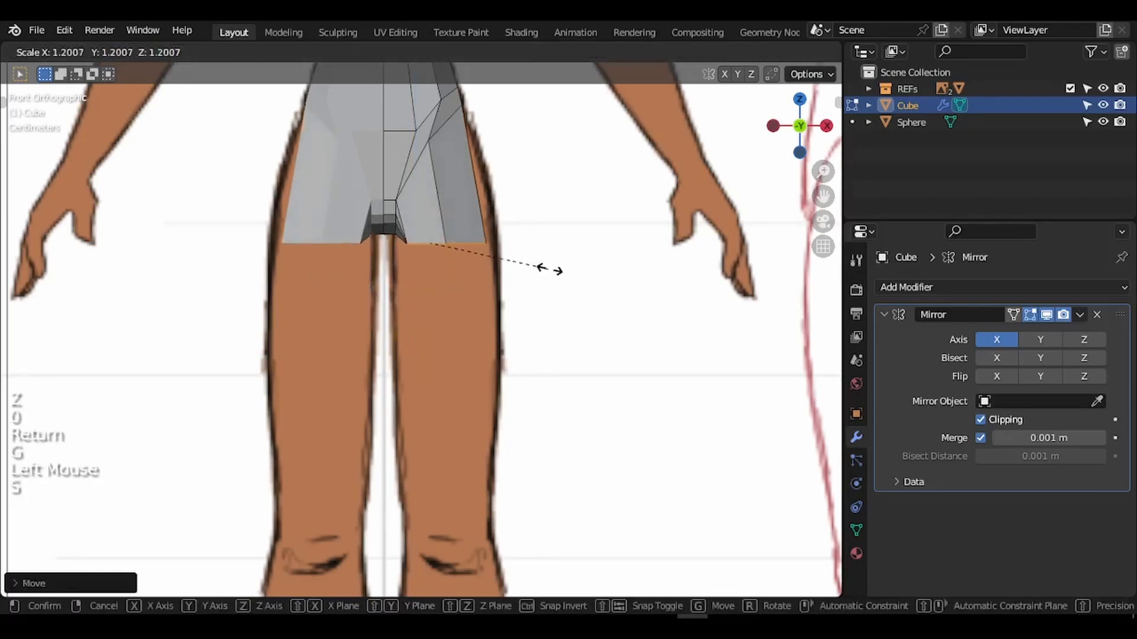
pyautogui.click(570, 275)
pyautogui.press('g')
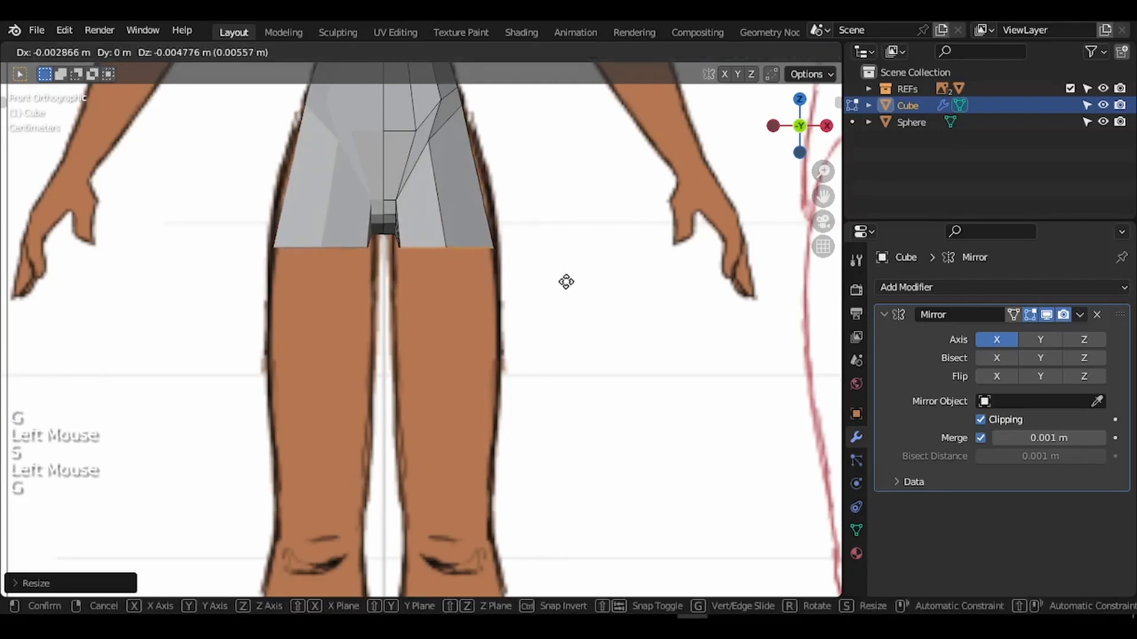
pyautogui.click(565, 283)
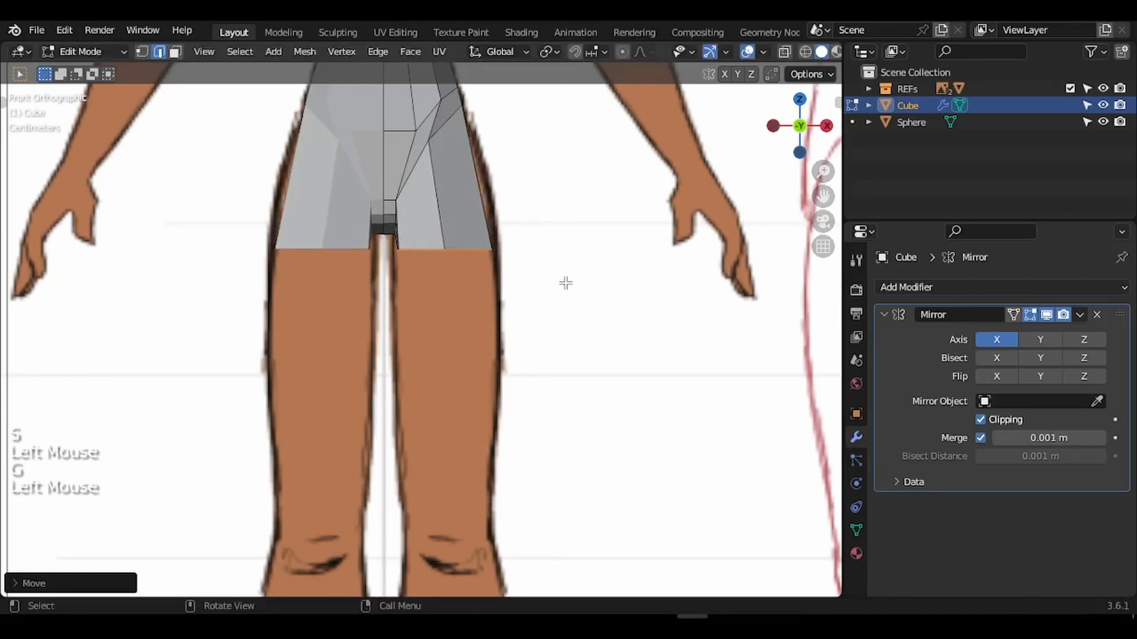
pyautogui.press('s')
pyautogui.click(568, 281)
pyautogui.press('g')
pyautogui.click(570, 286)
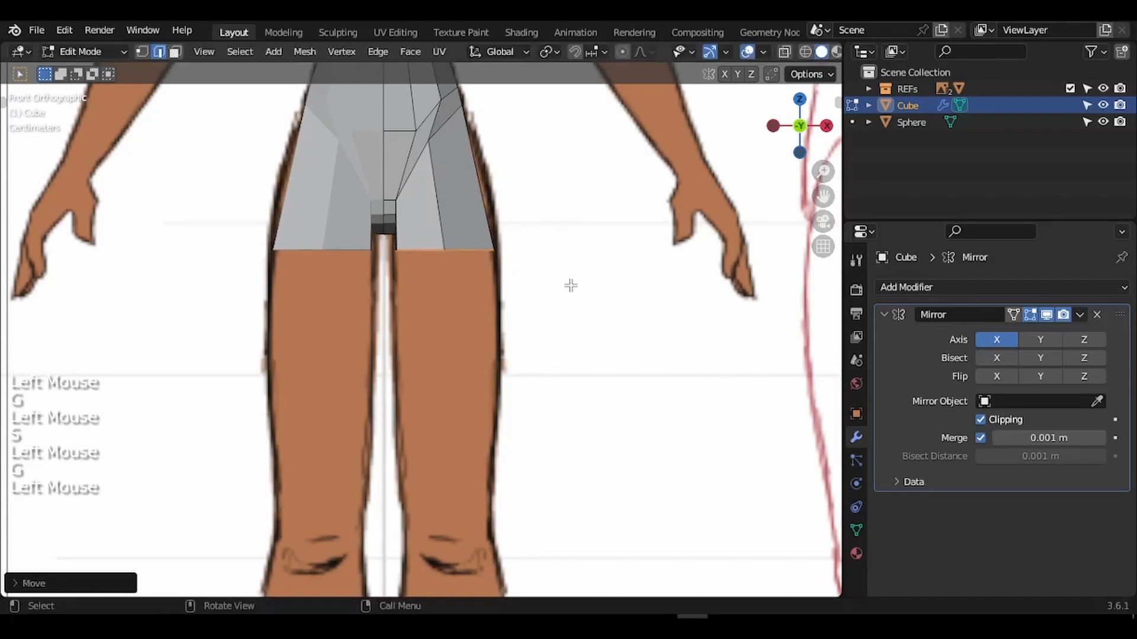
pyautogui.press('KP_3')
pyautogui.keyDown('shift'); pyautogui.moveTo(570, 284); pyautogui.dragTo(494, 271, button='middle'); pyautogui.keyUp('shift')
# Shift the hem loop front-to-back and reduce its depth to fit the side reference thighs.
pyautogui.press('g')
pyautogui.press('y')
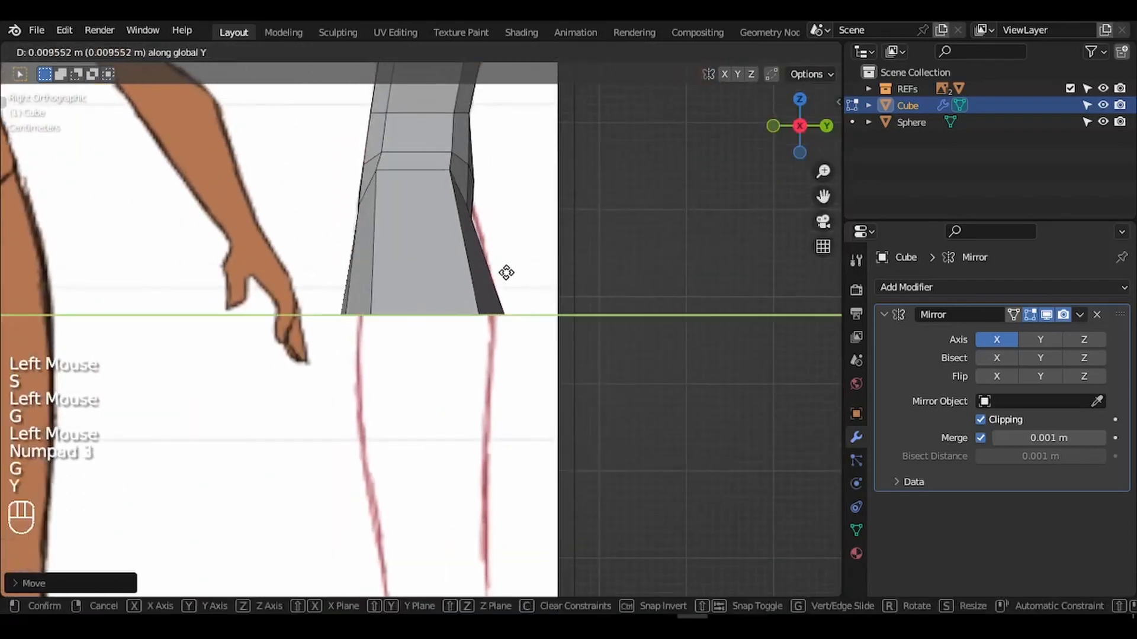
pyautogui.click(517, 272)
pyautogui.press('s')
pyautogui.press('y')
pyautogui.click(600, 270)
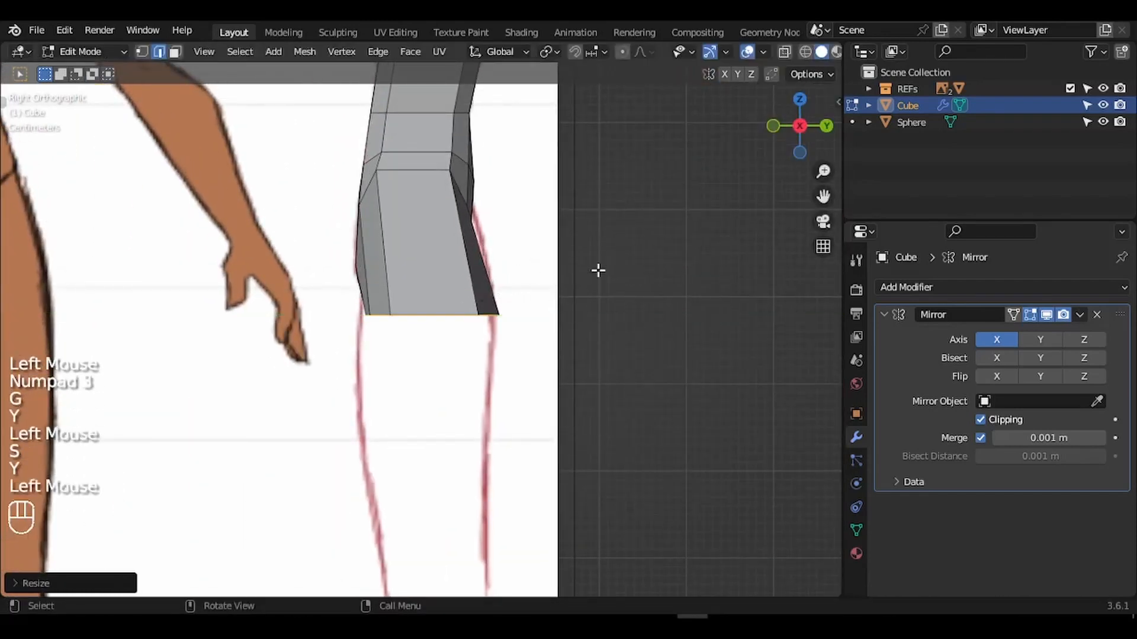
pyautogui.press('g')
pyautogui.press('y')
pyautogui.click(591, 270)
# With proportional editing on, move the rear hip vertices so the side curve follows the red outline.
pyautogui.moveTo(592, 270); pyautogui.dragTo(520, 253, button='middle')
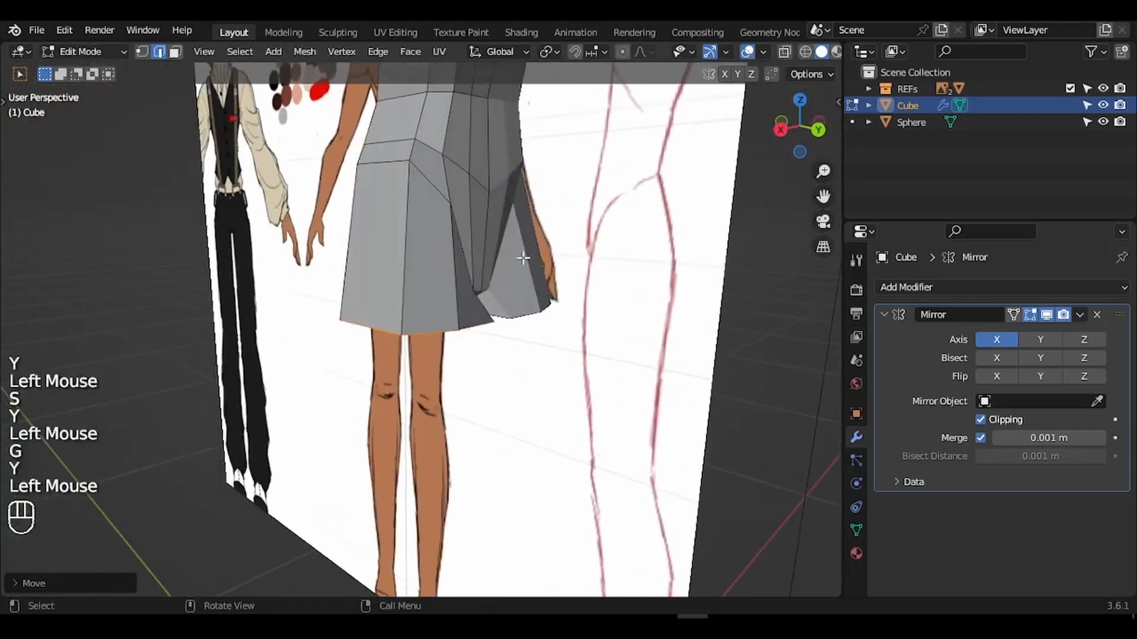
pyautogui.press('1')
pyautogui.click(451, 215)
pyautogui.press('KP_3')
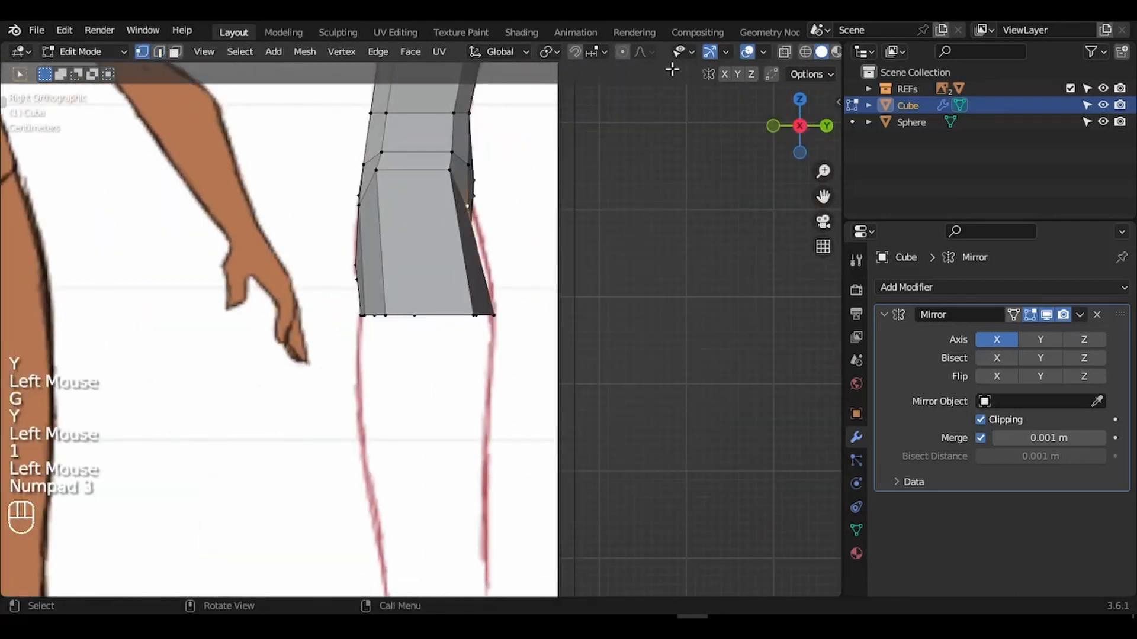
pyautogui.click(622, 52)
pyautogui.press('g')
pyautogui.scroll(-4, 607, 201)
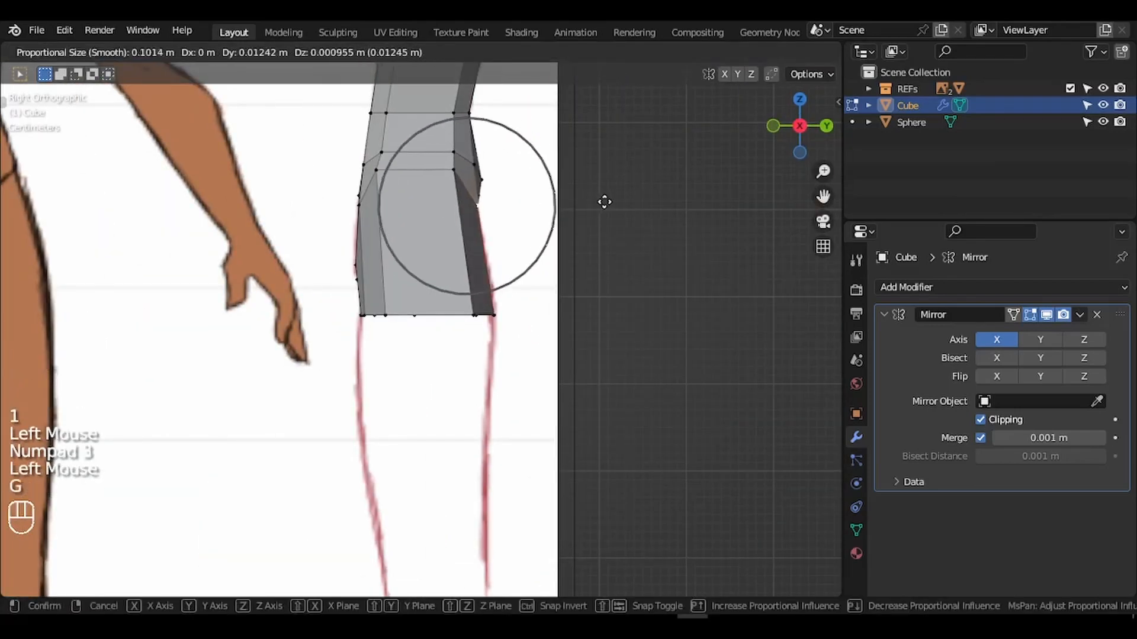
pyautogui.click(611, 207)
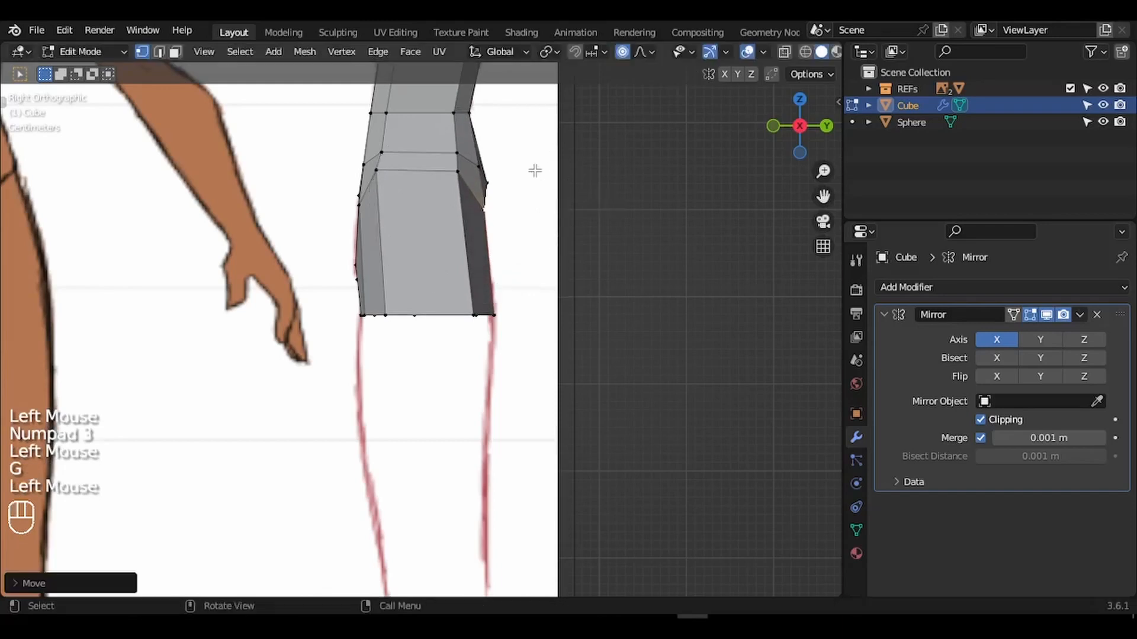
pyautogui.press('g')
pyautogui.scroll(5, 580, 178)
pyautogui.click(573, 178)
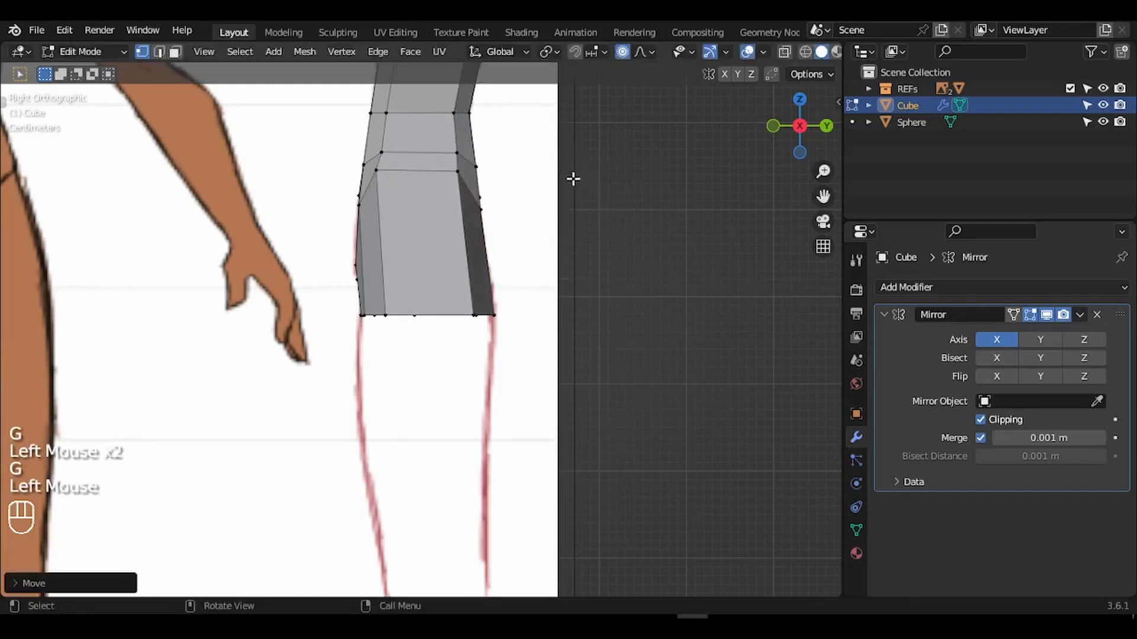
pyautogui.press('KP_3')
pyautogui.press('KP_1')
pyautogui.hotkey('ctrl', 'r')
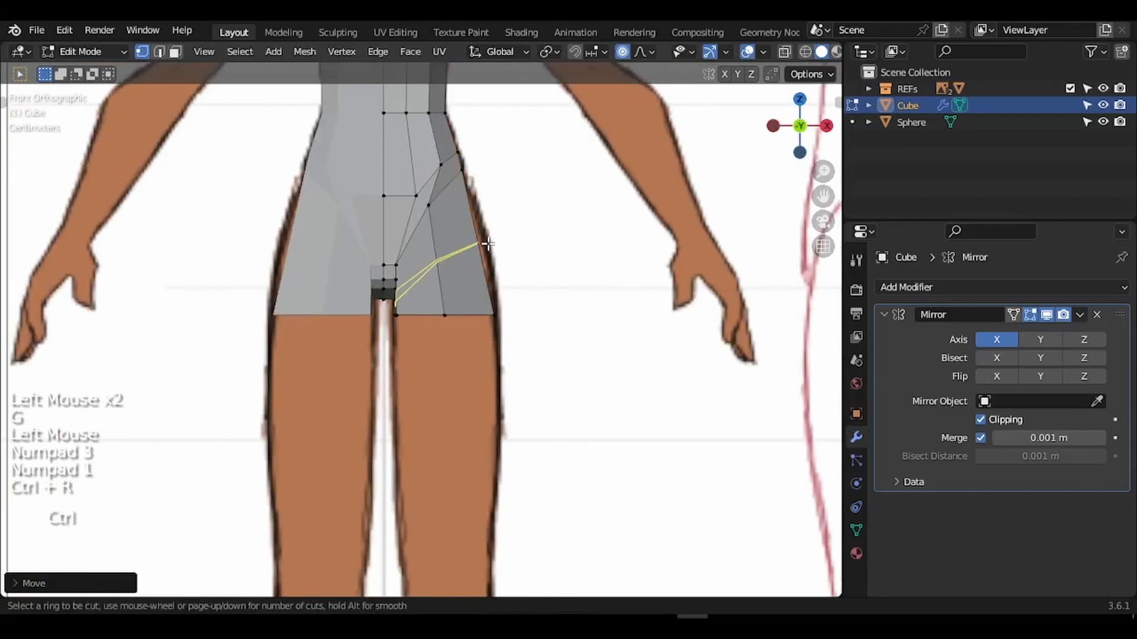
# Add a diagonal edge loop across the front hip and adjust its vertex position.
pyautogui.click(487, 244)
pyautogui.press('g')
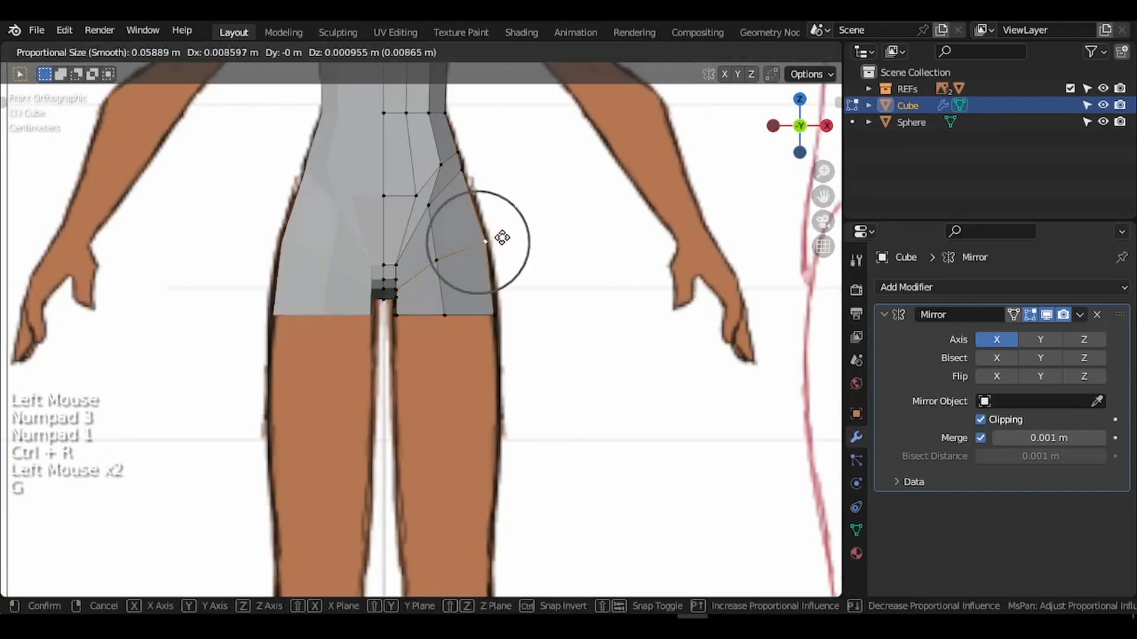
pyautogui.click(502, 237)
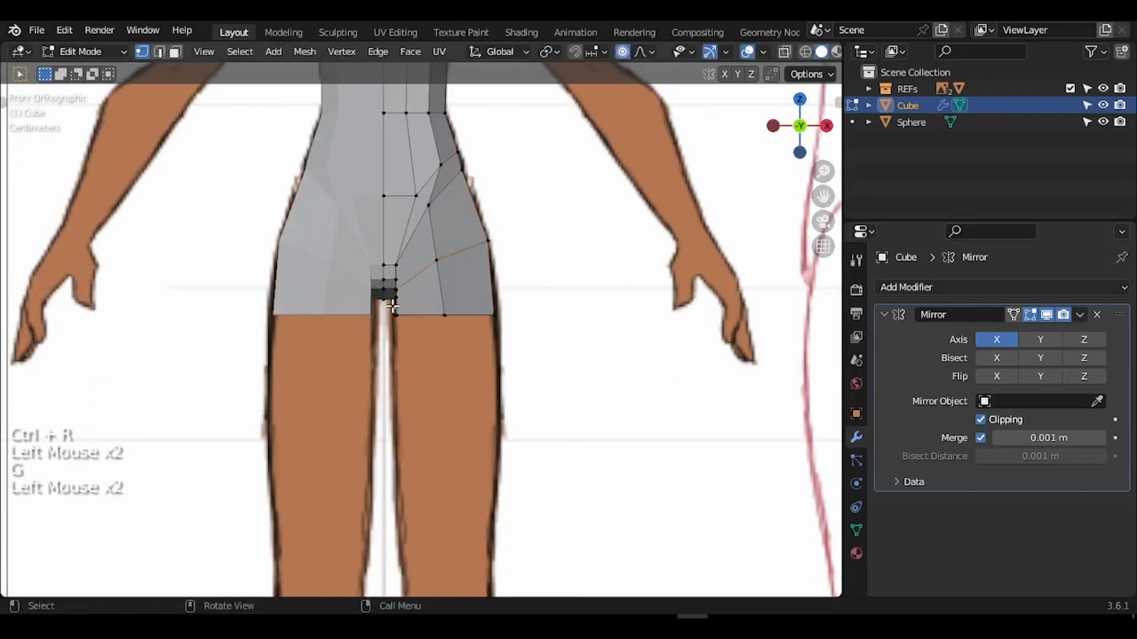
pyautogui.press('g')
# Raise the crotch vertex slightly along Z to match the reference.
pyautogui.click(392, 305)
pyautogui.click(383, 290)
pyautogui.press('g')
pyautogui.press('z')
pyautogui.click(384, 283)
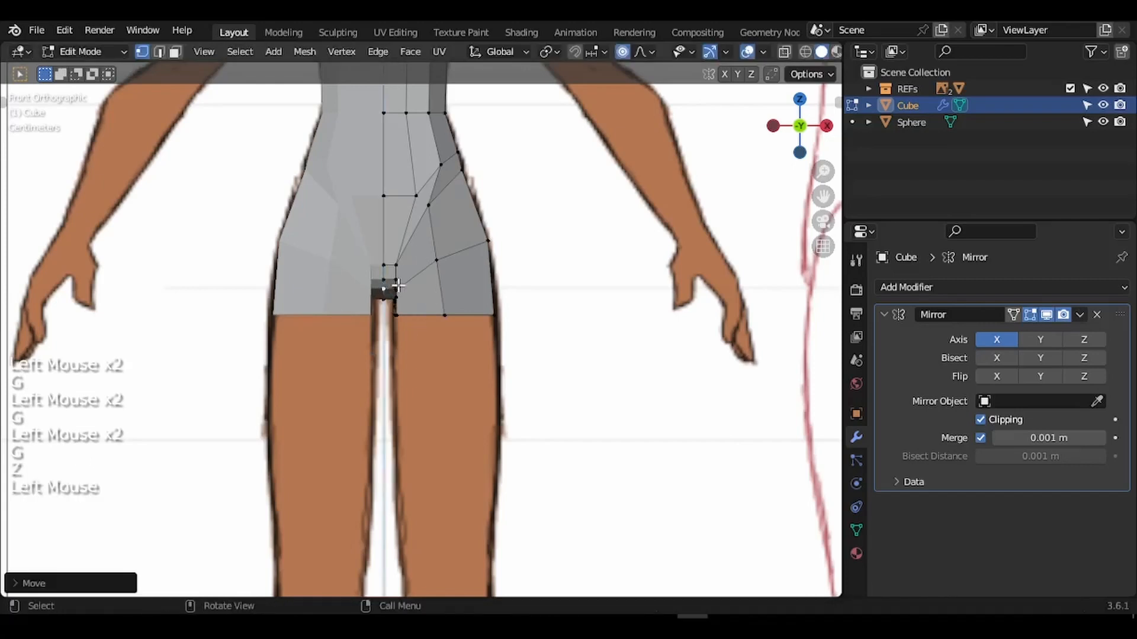
pyautogui.click(390, 279)
pyautogui.press('g')
pyautogui.press('z')
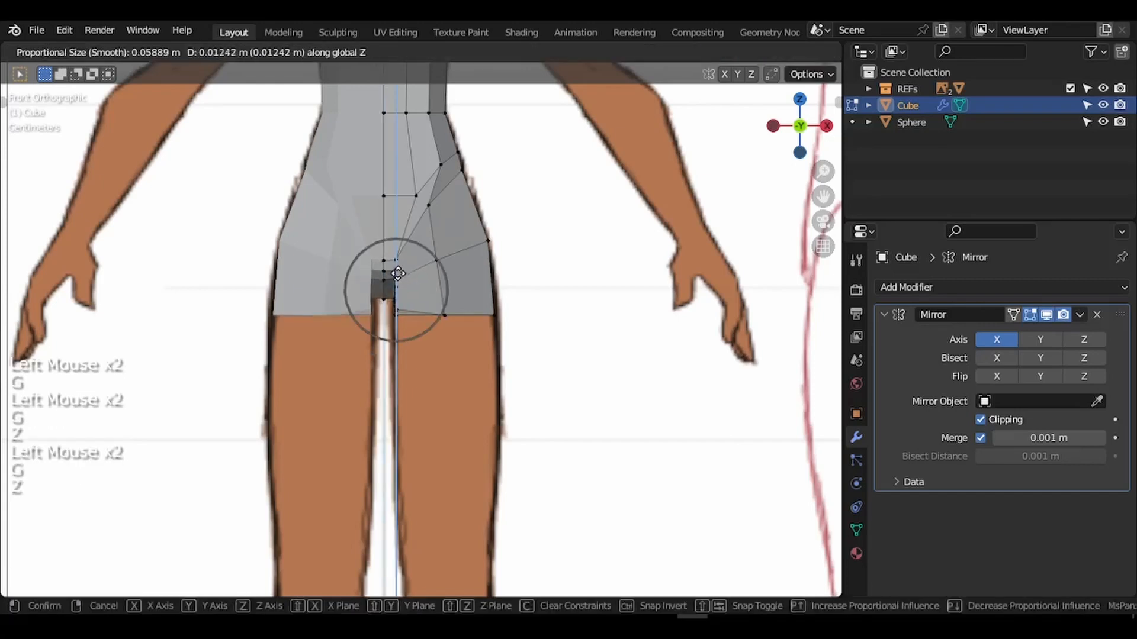
pyautogui.click(398, 273)
# Turn off proportional editing and flatten the shorts' bottom edge loop with S Z 0.
pyautogui.press('2')
pyautogui.keyDown('alt'); pyautogui.click(420, 312); pyautogui.keyUp('alt')
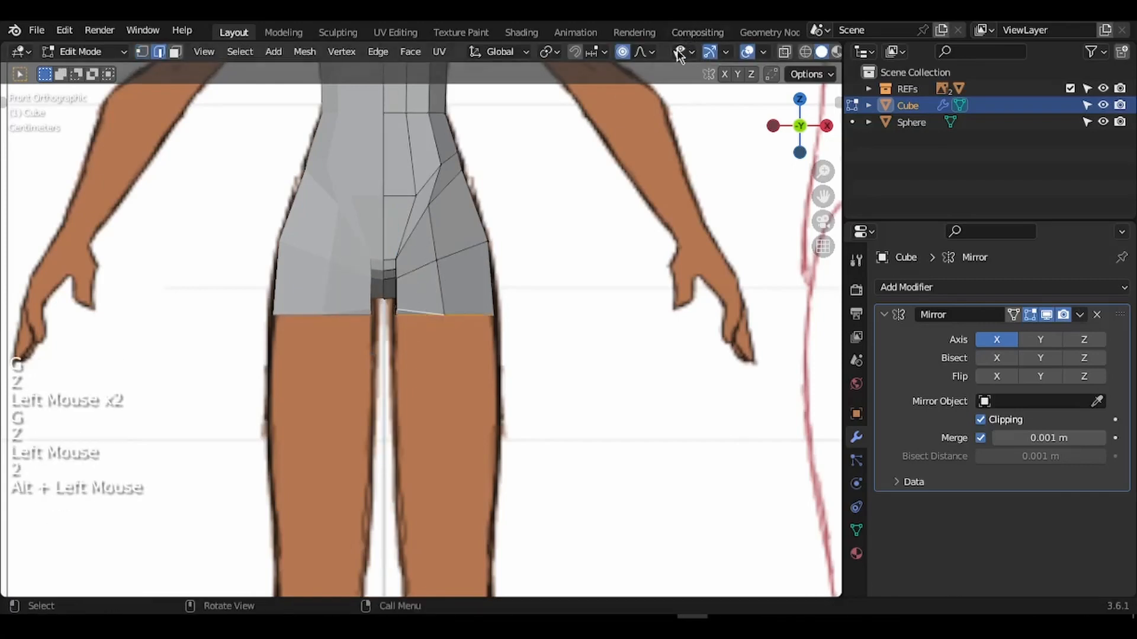
pyautogui.click(622, 52)
pyautogui.write('sz0')
pyautogui.press('Return')
pyautogui.scroll(-2, 593, 256)
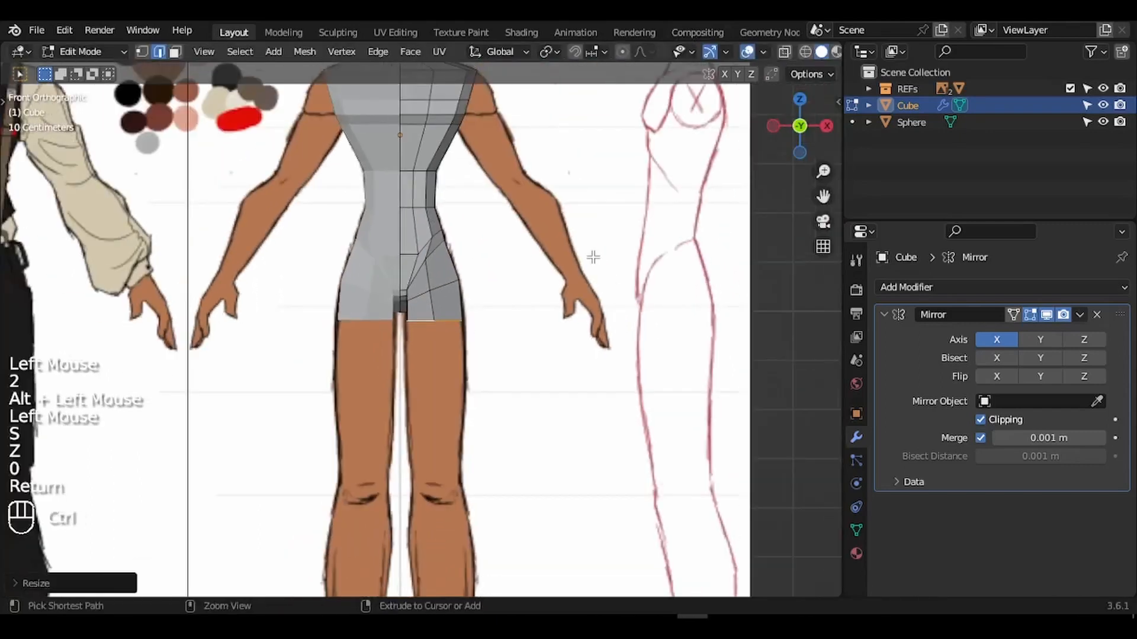
# Lower the bottom loop along Z to the knees and narrow it there.
pyautogui.keyDown('shift'); pyautogui.moveTo(592, 256); pyautogui.dragTo(593, 202, button='middle'); pyautogui.keyUp('shift')
pyautogui.keyDown('ctrl'); pyautogui.moveTo(594, 306); pyautogui.dragTo(576, 243, button='middle'); pyautogui.keyUp('ctrl')
pyautogui.press('g')
pyautogui.press('z')
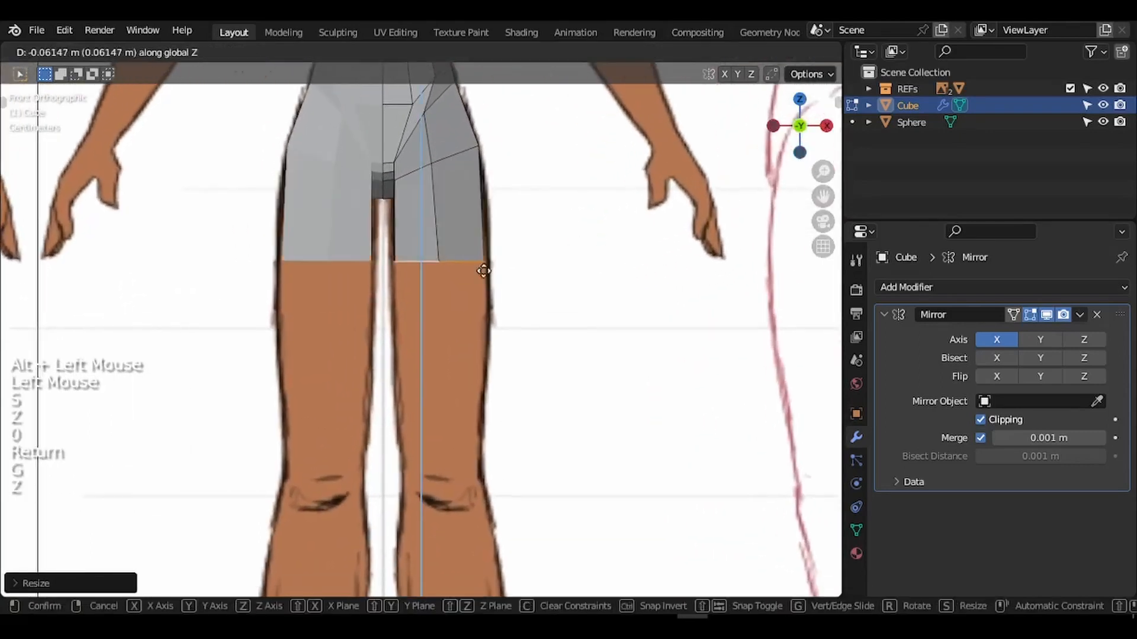
pyautogui.click(490, 441)
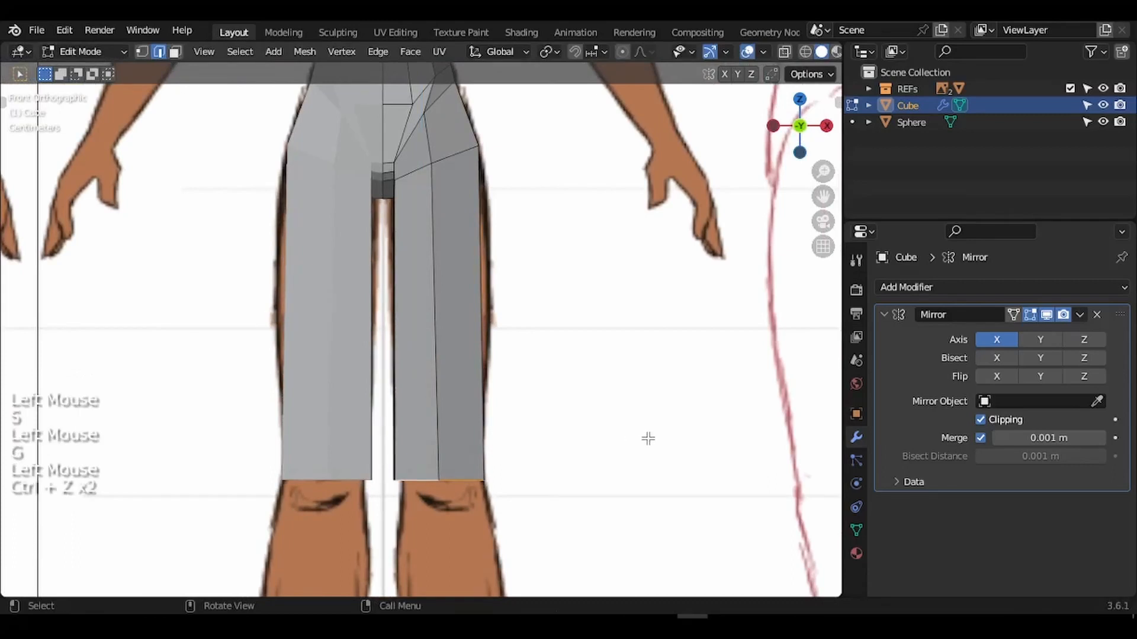
pyautogui.press('s')
pyautogui.click(599, 452)
pyautogui.press('g')
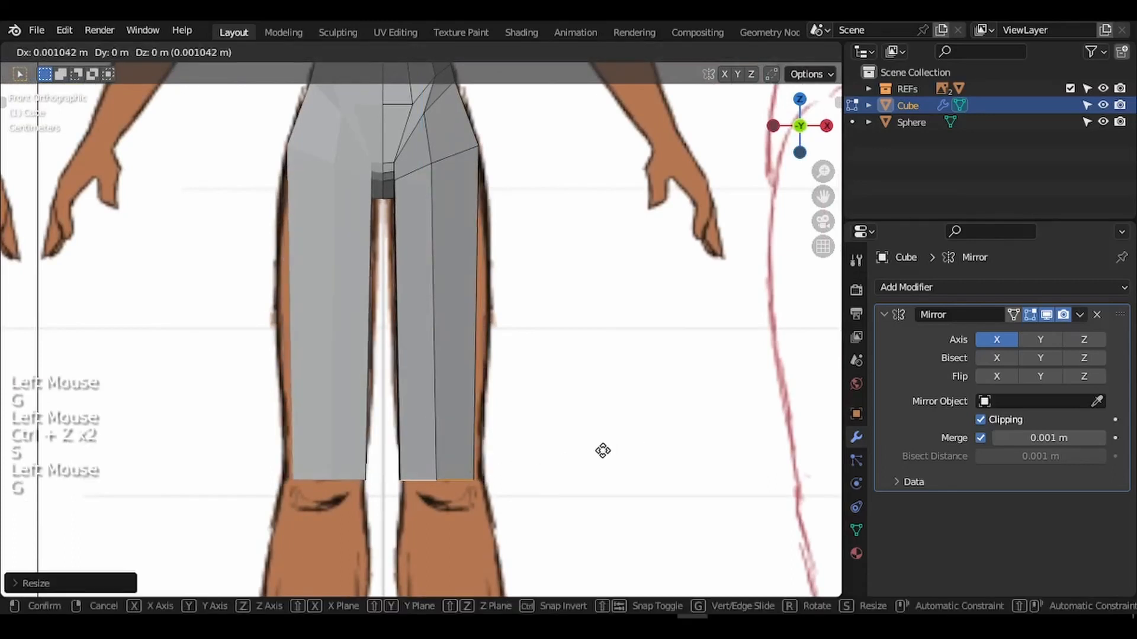
pyautogui.click(608, 449)
# In the right side view, fit the knee loop's depth and front-back position to the reference.
pyautogui.press('KP_3')
pyautogui.keyDown('shift'); pyautogui.moveTo(608, 433); pyautogui.dragTo(609, 450, button='middle'); pyautogui.keyUp('shift')
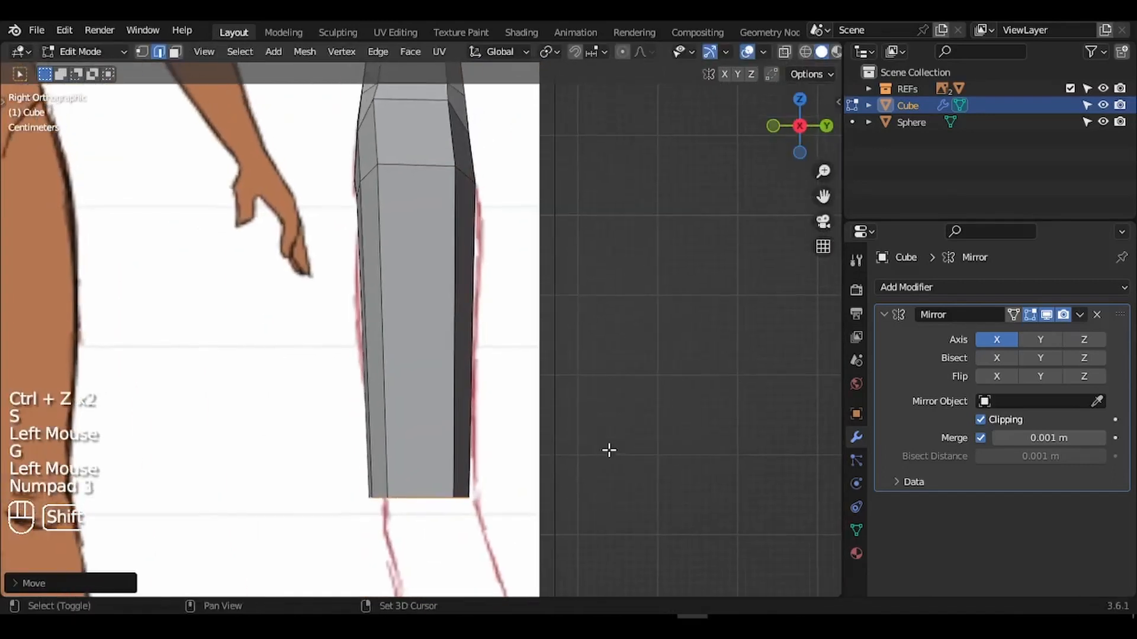
pyautogui.press('s')
pyautogui.press('y')
pyautogui.click(675, 450)
pyautogui.press('g')
pyautogui.press('y')
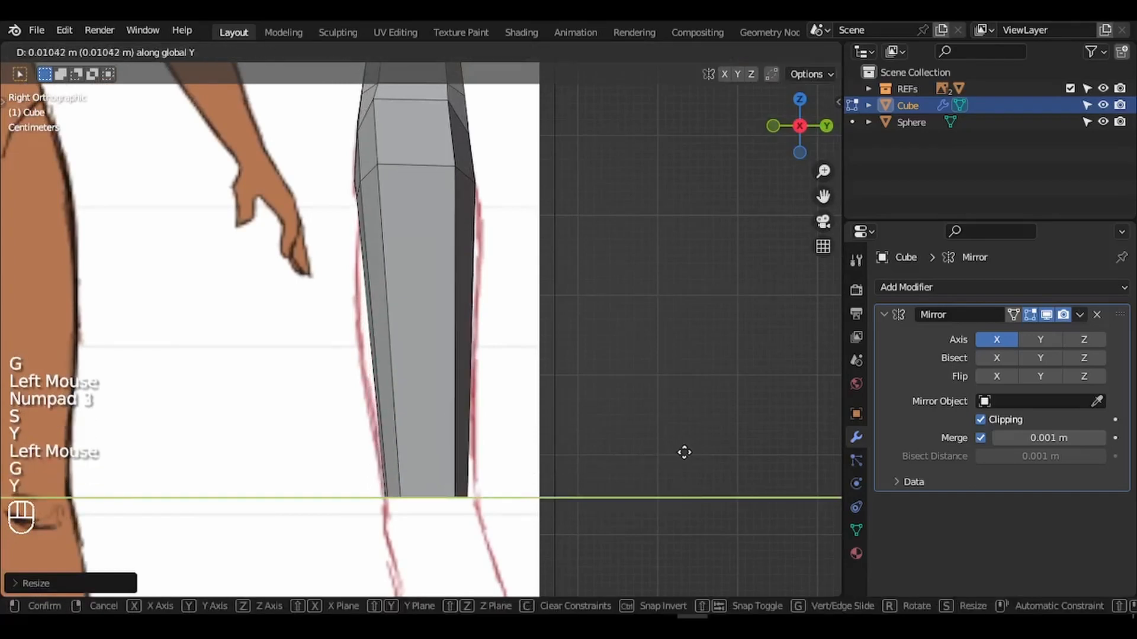
pyautogui.click(682, 456)
pyautogui.press('s')
pyautogui.click(685, 456)
pyautogui.press('g')
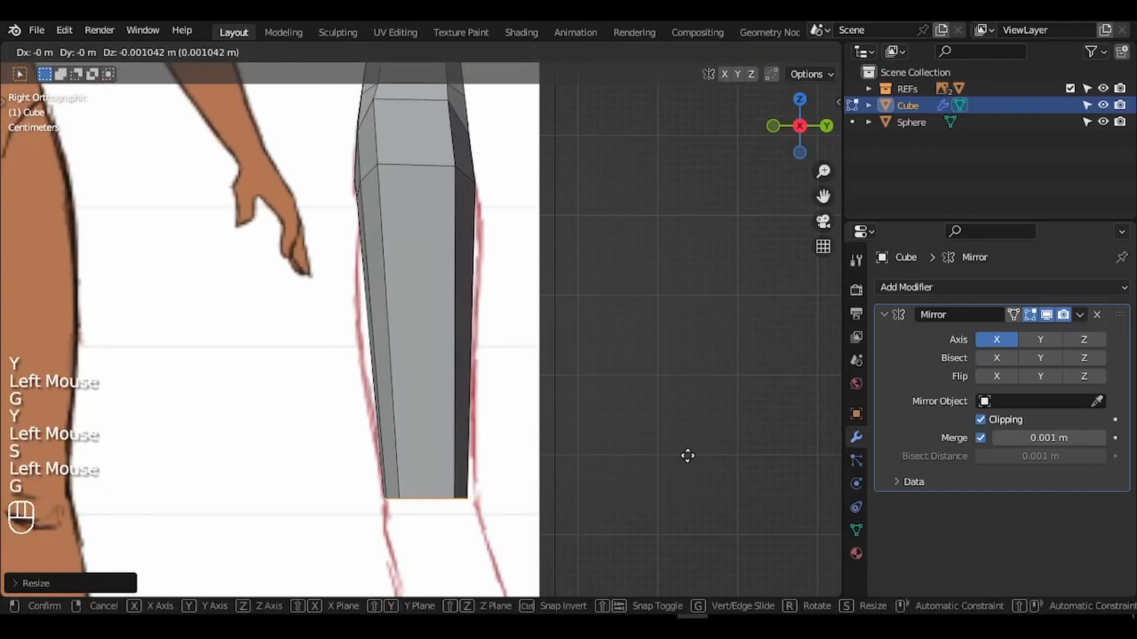
pyautogui.click(687, 455)
# Add a new loop cut across the thigh and move it into place.
pyautogui.hotkey('ctrl', 'r')
pyautogui.click(456, 336)
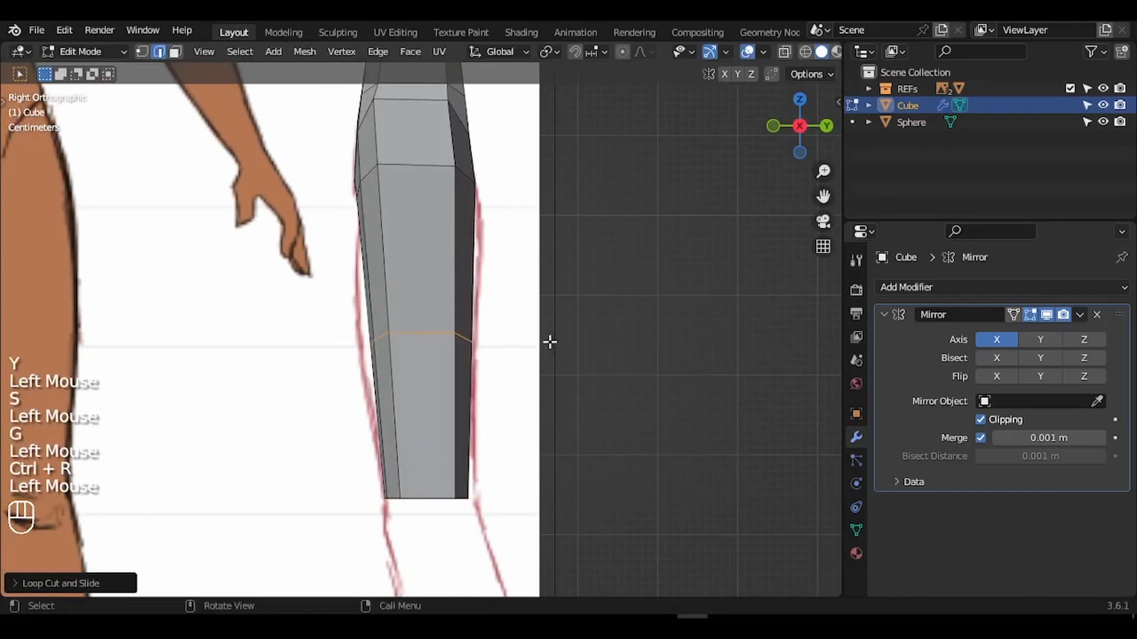
pyautogui.press('g')
pyautogui.click(548, 340)
# Scale and shift the thigh loop along Y until it matches the side outline.
pyautogui.press('s')
pyautogui.press('y')
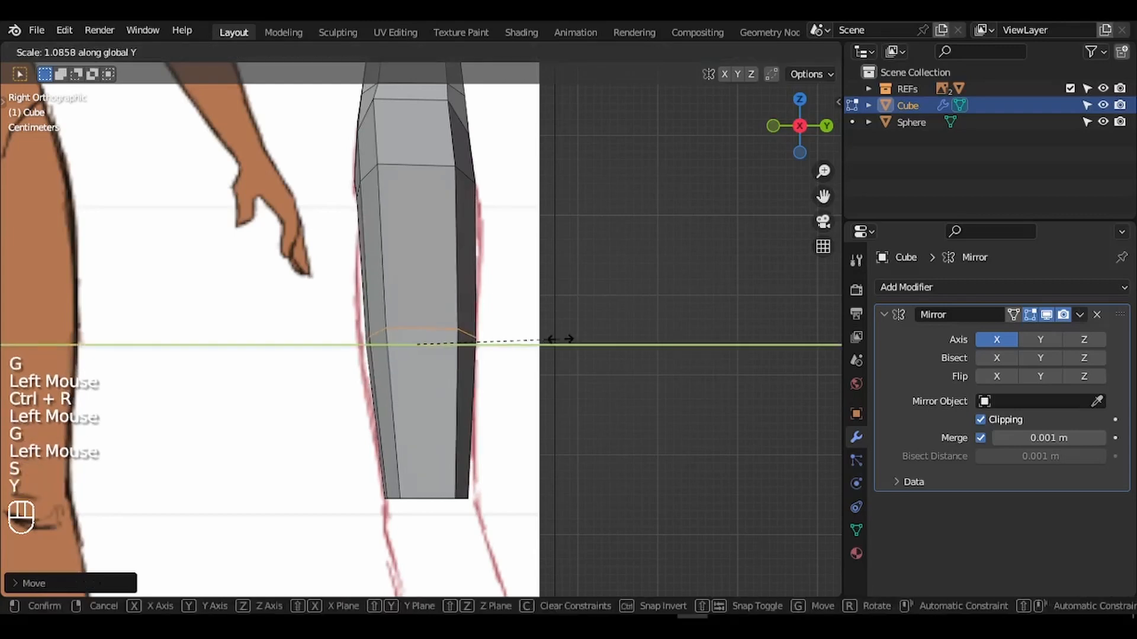
pyautogui.click(559, 339)
pyautogui.press('g')
pyautogui.press('y')
pyautogui.click(560, 337)
pyautogui.press('s')
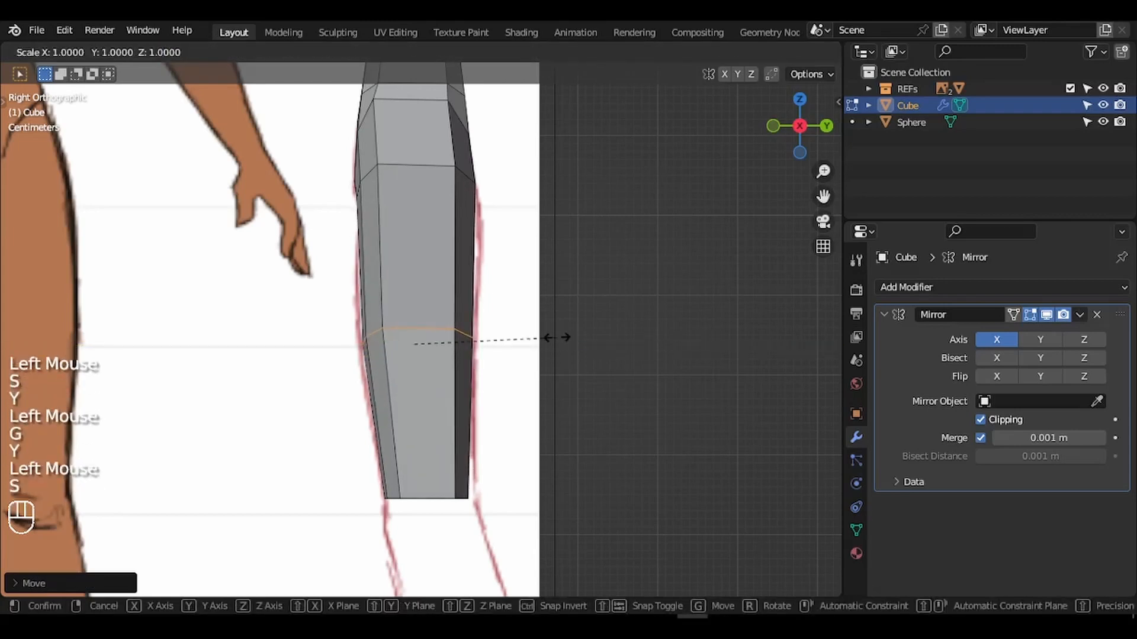
pyautogui.press('y')
pyautogui.click(560, 336)
pyautogui.press('g')
pyautogui.press('y')
pyautogui.click(562, 336)
# Move the vertex at the back of the thigh to follow the side reference.
pyautogui.press('1')
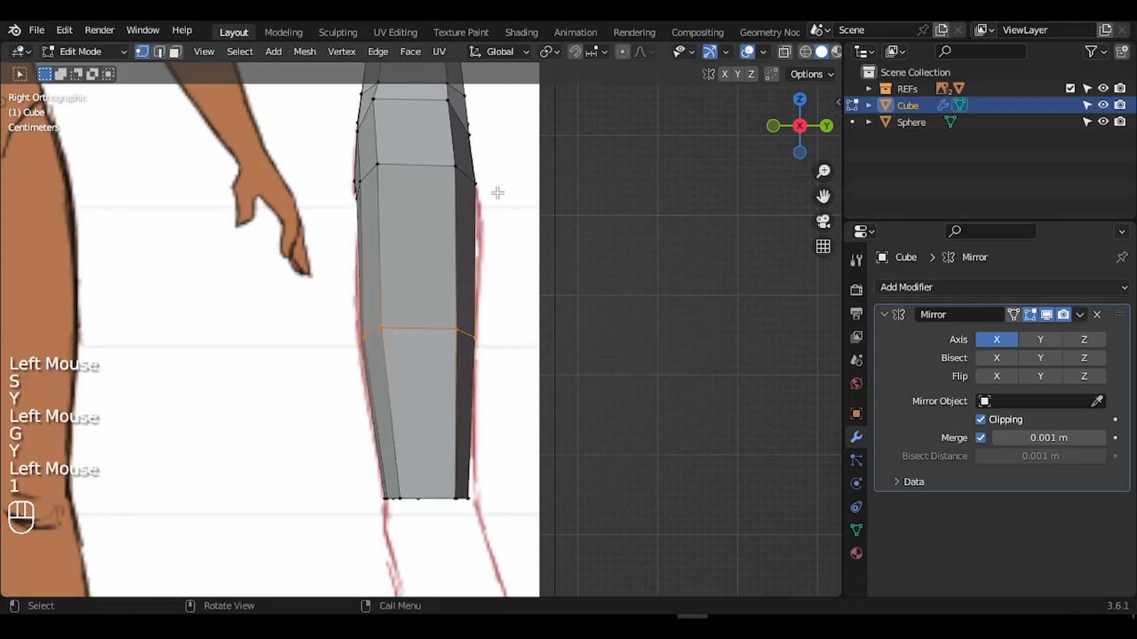
pyautogui.click(484, 177)
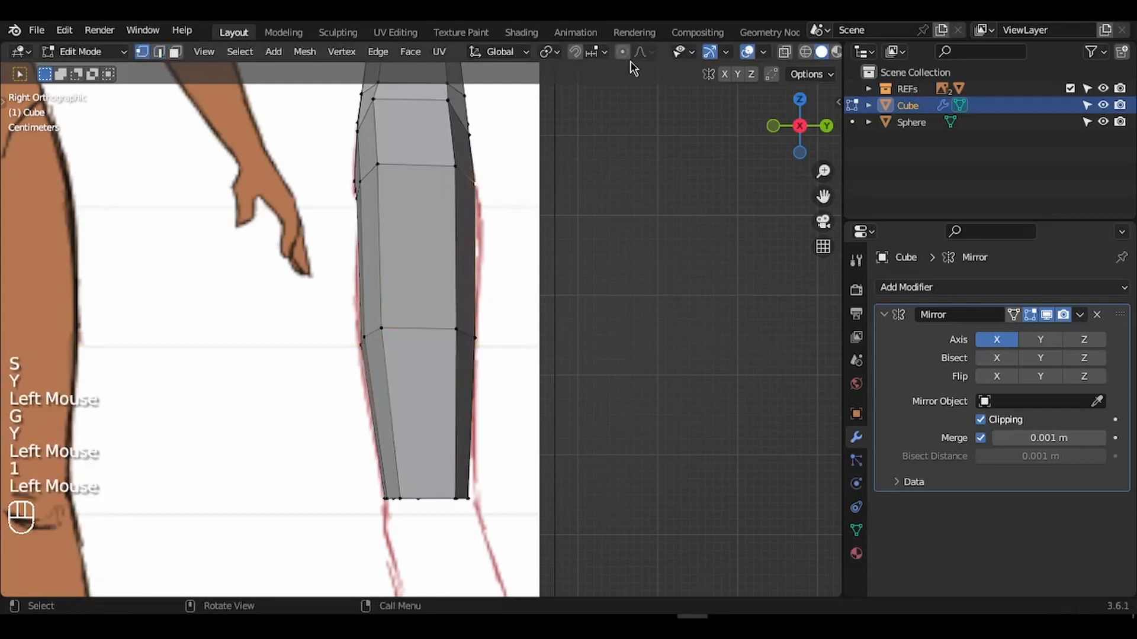
pyautogui.press('g')
pyautogui.click(615, 269)
# In front view, widen the thigh edge loop along X to match the front reference.
pyautogui.press('KP_1')
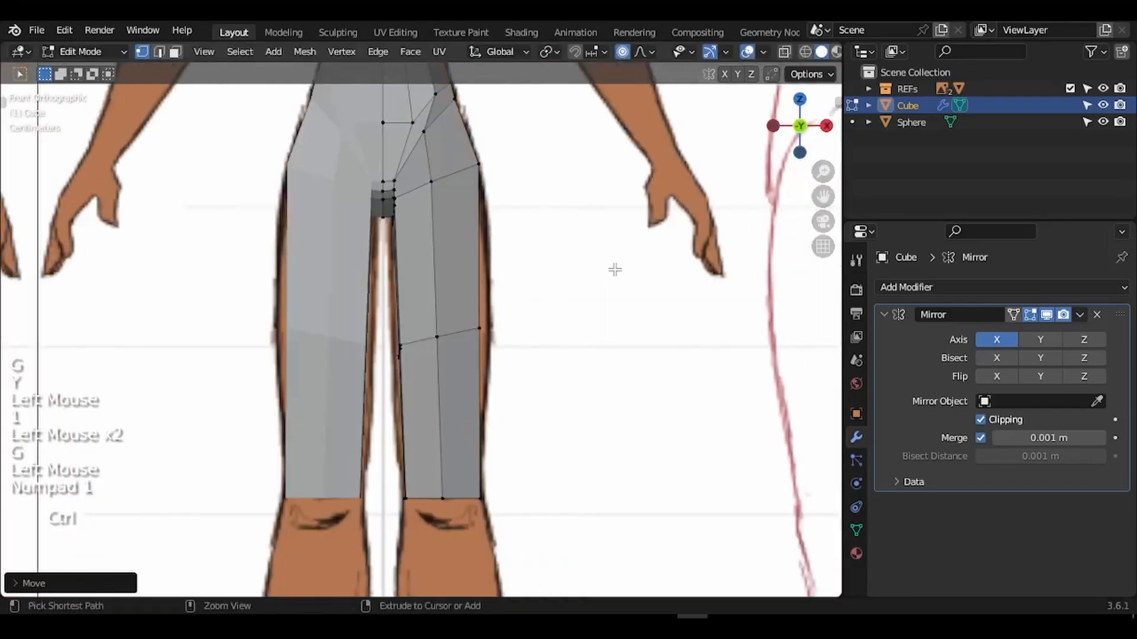
pyautogui.keyDown('ctrl'); pyautogui.moveTo(614, 269); pyautogui.dragTo(587, 272, button='middle'); pyautogui.keyUp('ctrl')
pyautogui.press('2')
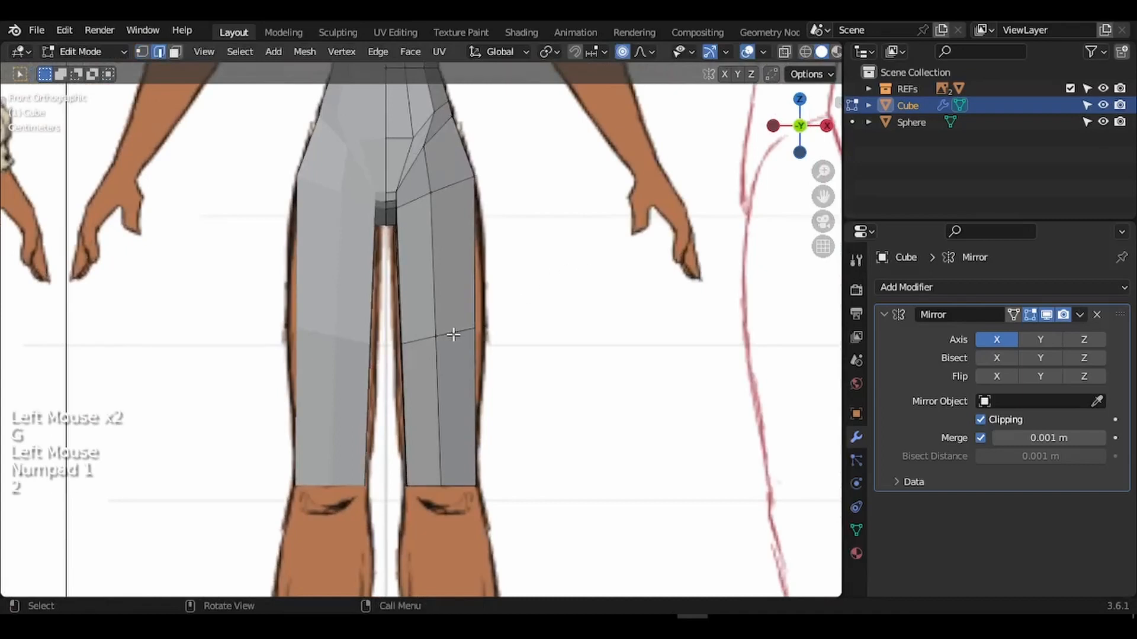
pyautogui.keyDown('alt'); pyautogui.click(478, 332); pyautogui.keyUp('alt')
pyautogui.press('s')
pyautogui.press('x')
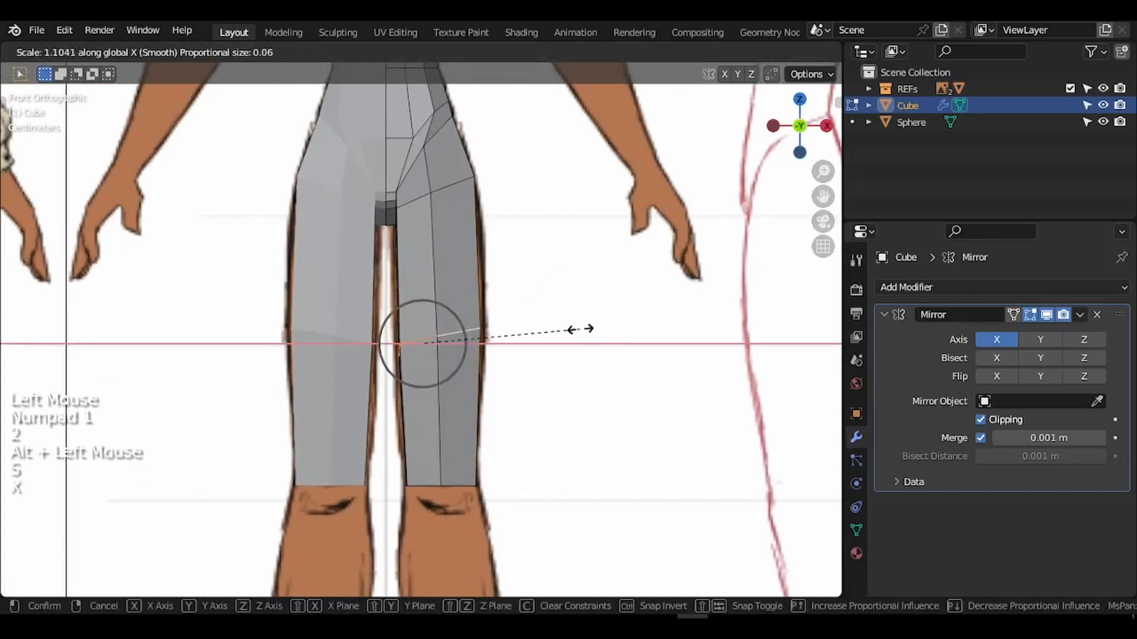
pyautogui.click(593, 330)
pyautogui.scroll(-2, 574, 359)
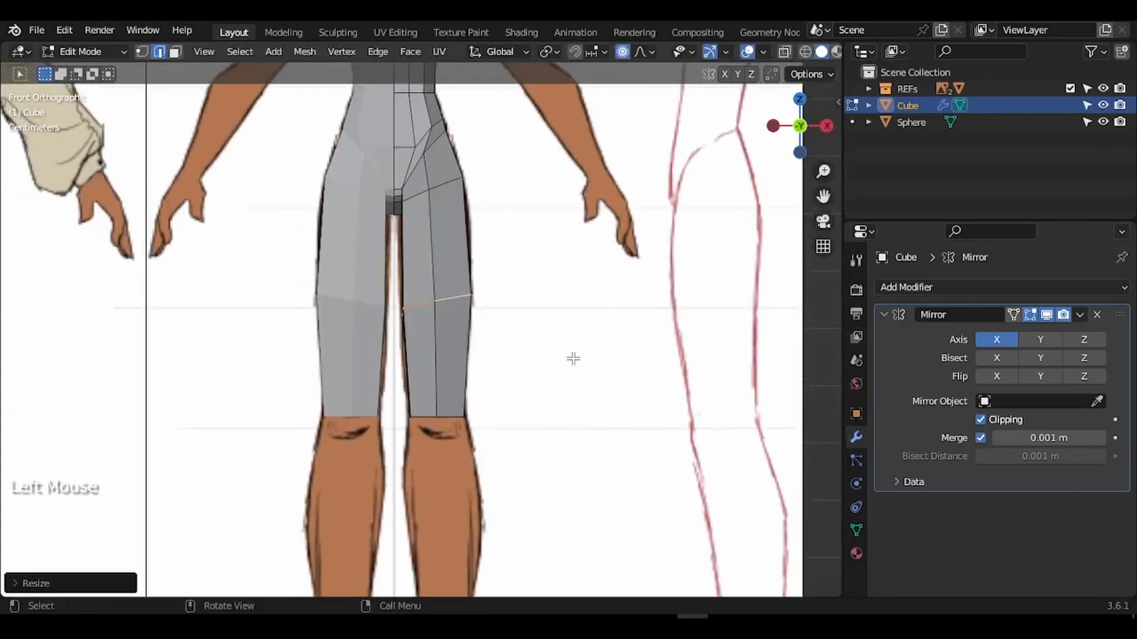
pyautogui.keyDown('shift'); pyautogui.scroll(-3, 574, 358); pyautogui.keyUp('shift')
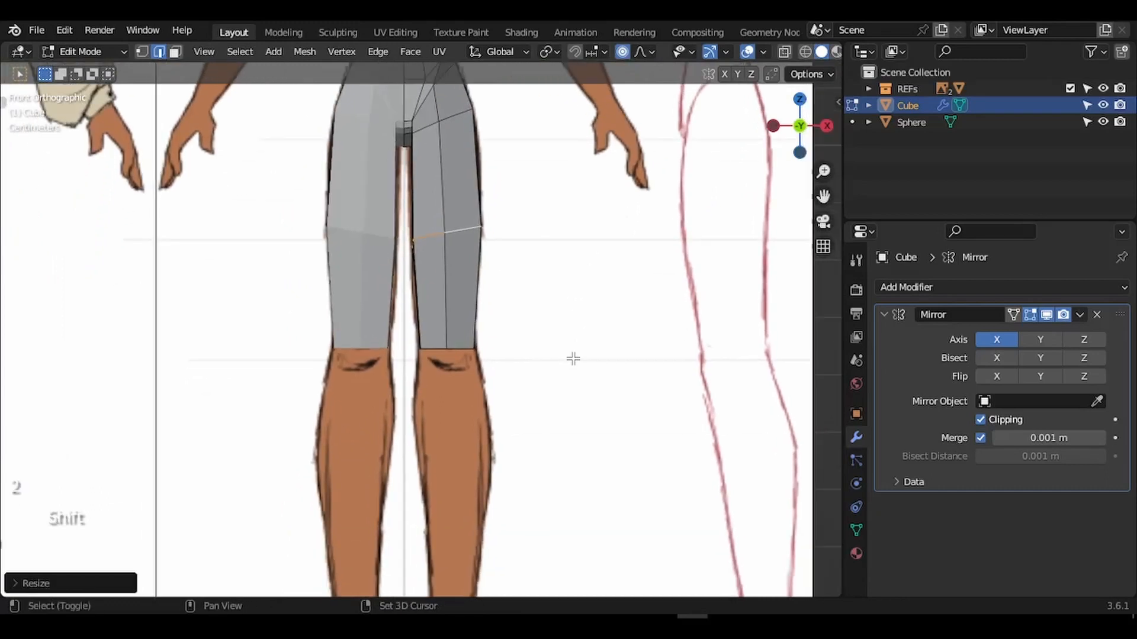
pyautogui.keyDown('shift'); pyautogui.scroll(-4, 573, 358); pyautogui.keyUp('shift')
pyautogui.keyDown('shift'); pyautogui.click(460, 272); pyautogui.keyUp('shift')
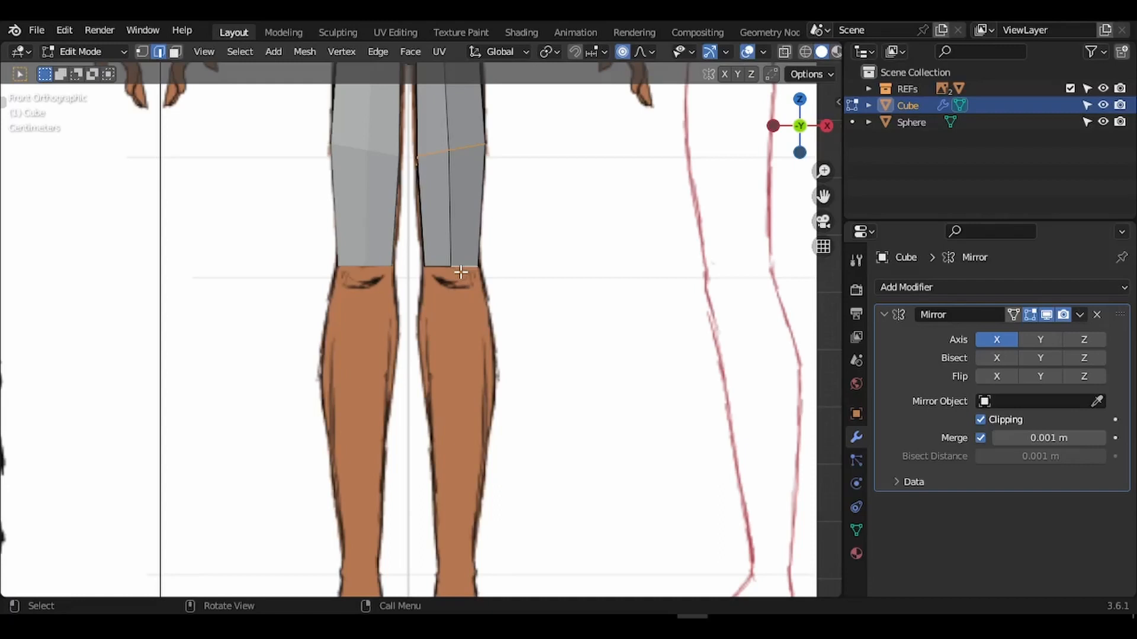
pyautogui.keyDown('shift'); pyautogui.scroll(-2, 461, 272); pyautogui.keyUp('shift')
# Extrude the lower legs down from the knee edge loop and scale them in toward the ankles.
pyautogui.keyDown('alt'); pyautogui.click(438, 225); pyautogui.keyUp('alt')
pyautogui.press('e')
pyautogui.click(437, 327)
pyautogui.keyDown('shift'); pyautogui.moveTo(438, 327); pyautogui.dragTo(430, 277, button='middle'); pyautogui.keyUp('shift')
pyautogui.press('s')
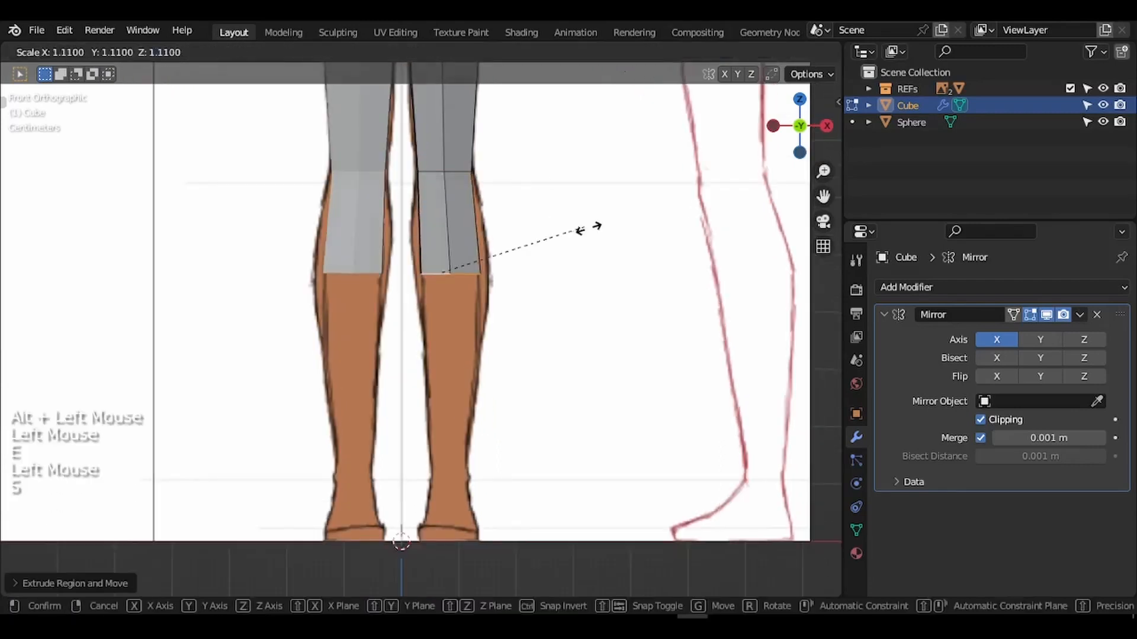
pyautogui.click(589, 226)
pyautogui.press('e')
pyautogui.click(583, 429)
# Reposition the lower-leg vertices and extrude further down to shape the shins.
pyautogui.press('g')
pyautogui.click(497, 304)
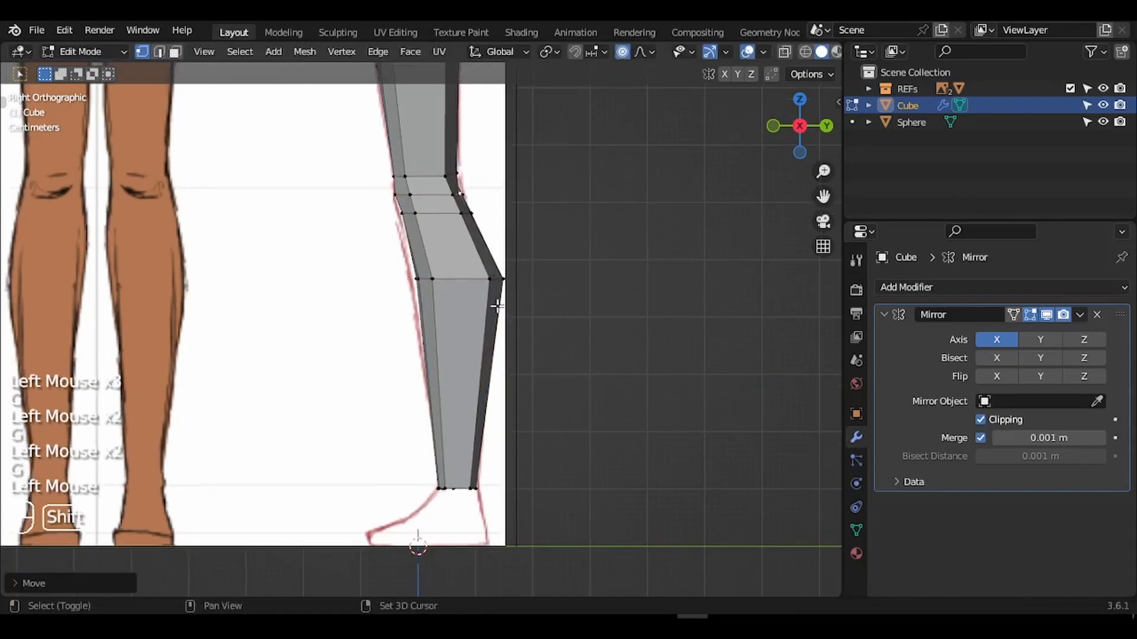
pyautogui.press('KP_1')
pyautogui.press('2')
pyautogui.keyDown('alt'); pyautogui.click(451, 472); pyautogui.keyUp('alt')
pyautogui.press('e')
pyautogui.click(539, 515)
pyautogui.press('KP_Decimal')
# Narrow the ankles side to side and add a loop cut across the lower leg for the feet.
pyautogui.press('KP_1')
pyautogui.press('s')
pyautogui.press('x')
pyautogui.click(474, 330)
pyautogui.hotkey('ctrl', 'r')
pyautogui.click(474, 305)
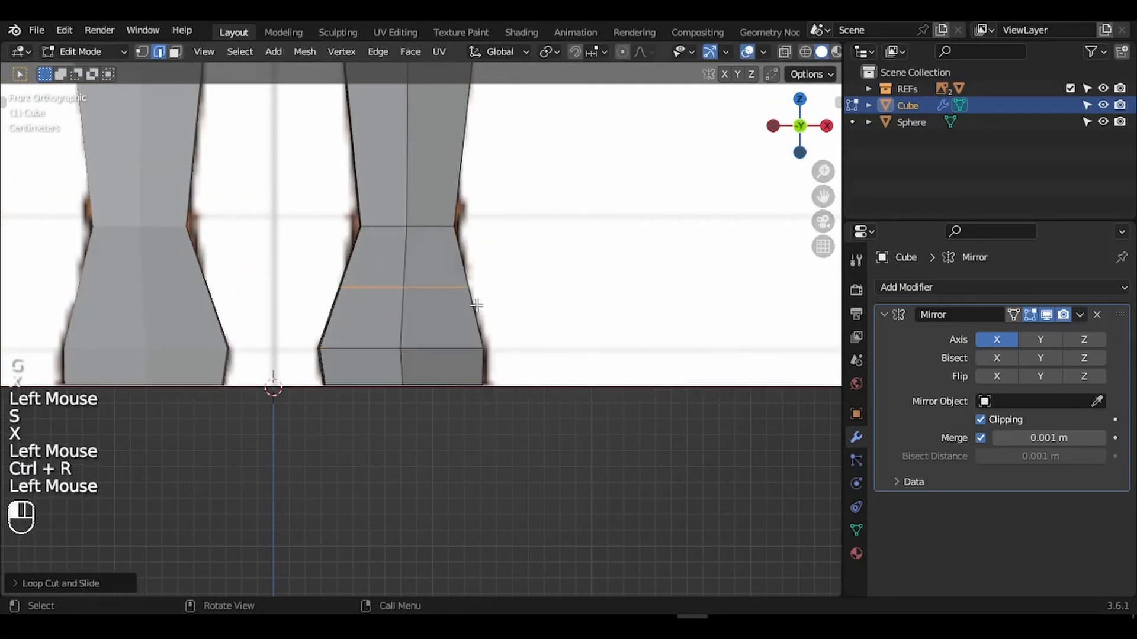
pyautogui.press('g')
pyautogui.press('g')
pyautogui.press('KP_3')
pyautogui.click(648, 310)
# Undo the stray loop cut and select the edges on the foot.
pyautogui.moveTo(647, 310); pyautogui.dragTo(588, 249, button='middle')
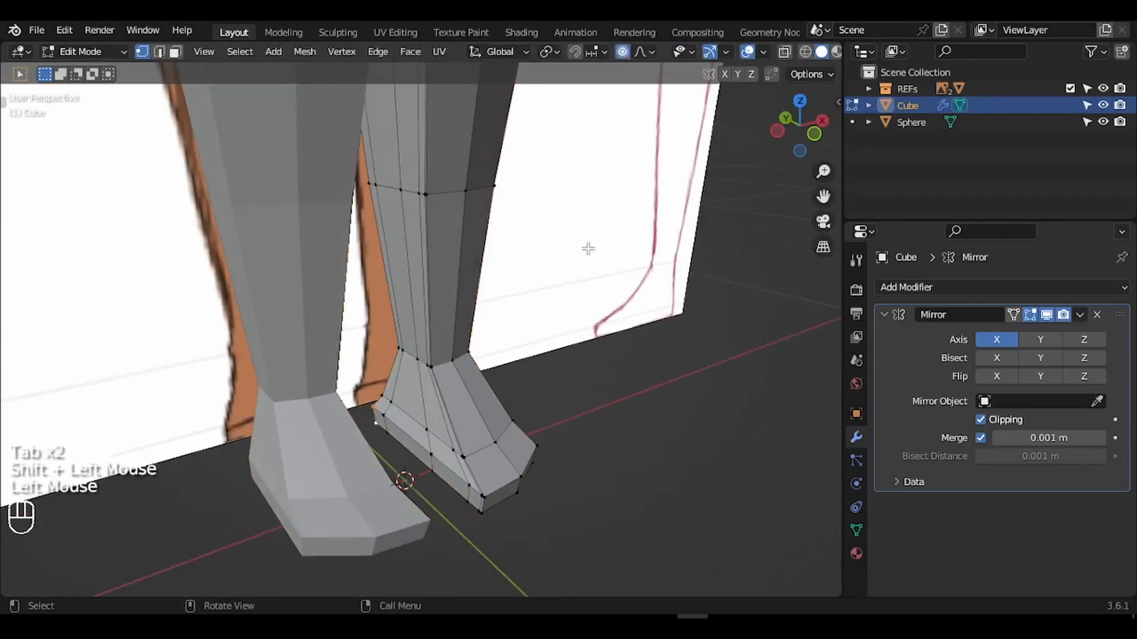
pyautogui.press('Escape')
pyautogui.hotkey('ctrl', 'z')
pyautogui.hotkey('ctrl', 'r')
pyautogui.press('g')
pyautogui.press('x')
pyautogui.click(406, 415)
# Return to Object Mode and inspect the full-height figure from several angles.
pyautogui.press('Tab')
pyautogui.scroll(-8, 406, 447)
pyautogui.keyDown('shift'); pyautogui.moveTo(355, 448); pyautogui.dragTo(404, 443, button='middle'); pyautogui.keyUp('shift')
pyautogui.click(662, 377)
pyautogui.moveTo(662, 378); pyautogui.dragTo(662, 378, button='middle')
# Select the shoulder face of the body mesh in face mode, then view the figure in Front Orthographic.
pyautogui.click(470, 209)
pyautogui.press('Tab')
pyautogui.press('3')
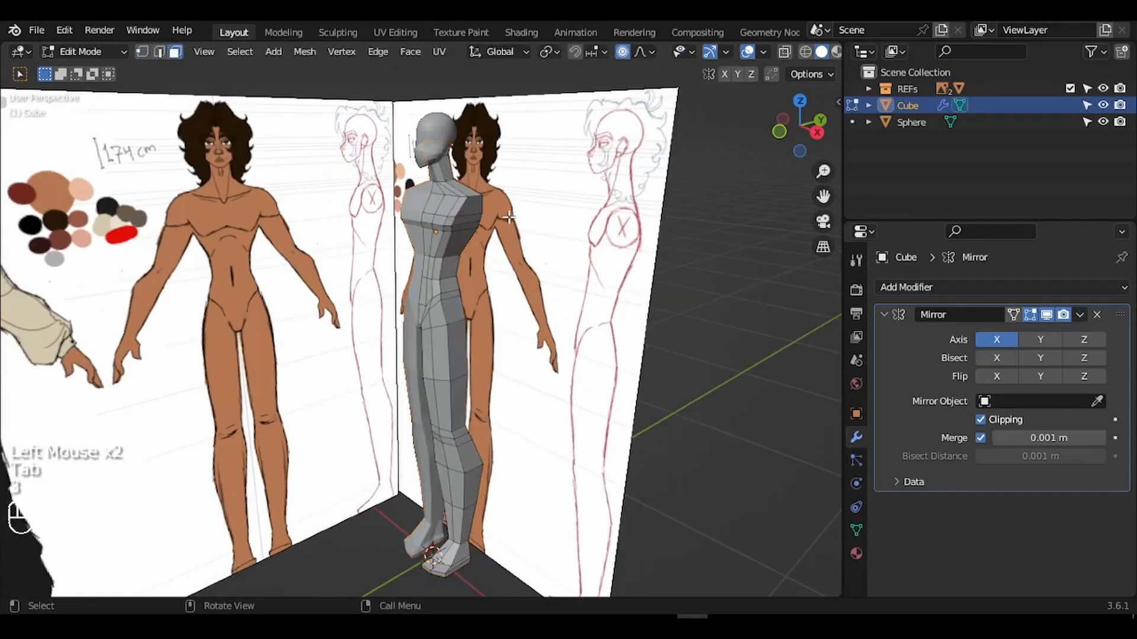
pyautogui.keyDown('shift'); pyautogui.click(466, 222); pyautogui.keyUp('shift')
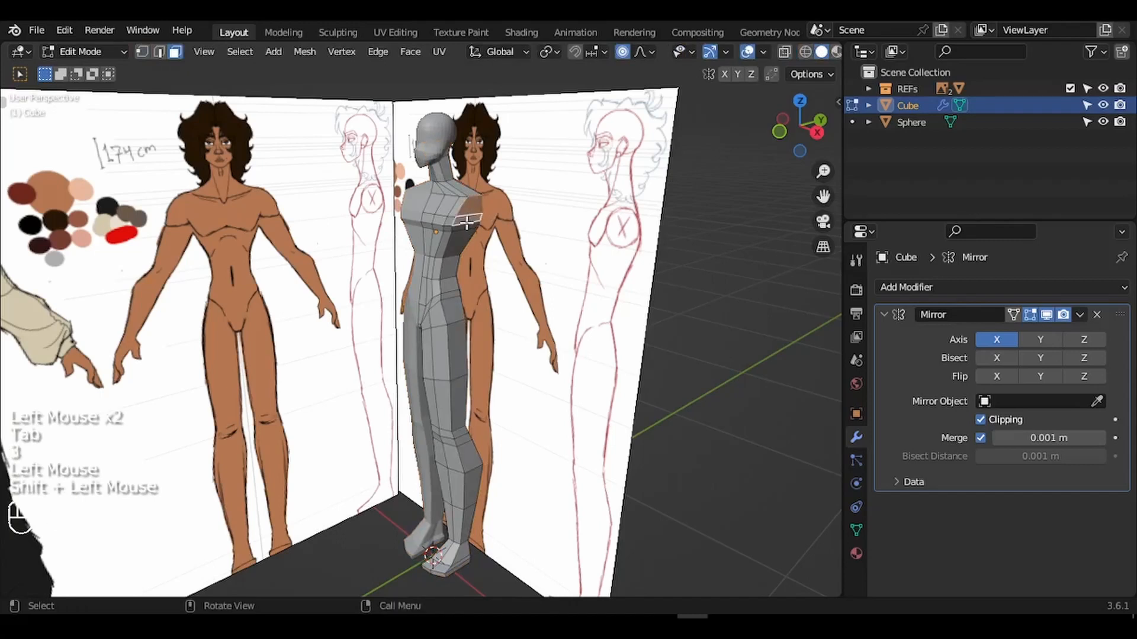
pyautogui.press('Tab')
pyautogui.press('KP_1')
pyautogui.keyDown('ctrl'); pyautogui.moveTo(466, 222); pyautogui.dragTo(465, 223, button='middle'); pyautogui.keyUp('ctrl')
pyautogui.hotkey('shift', 'a')
# Add a UV sphere, scale it, and move it up over the chest.
pyautogui.moveTo(469, 229)
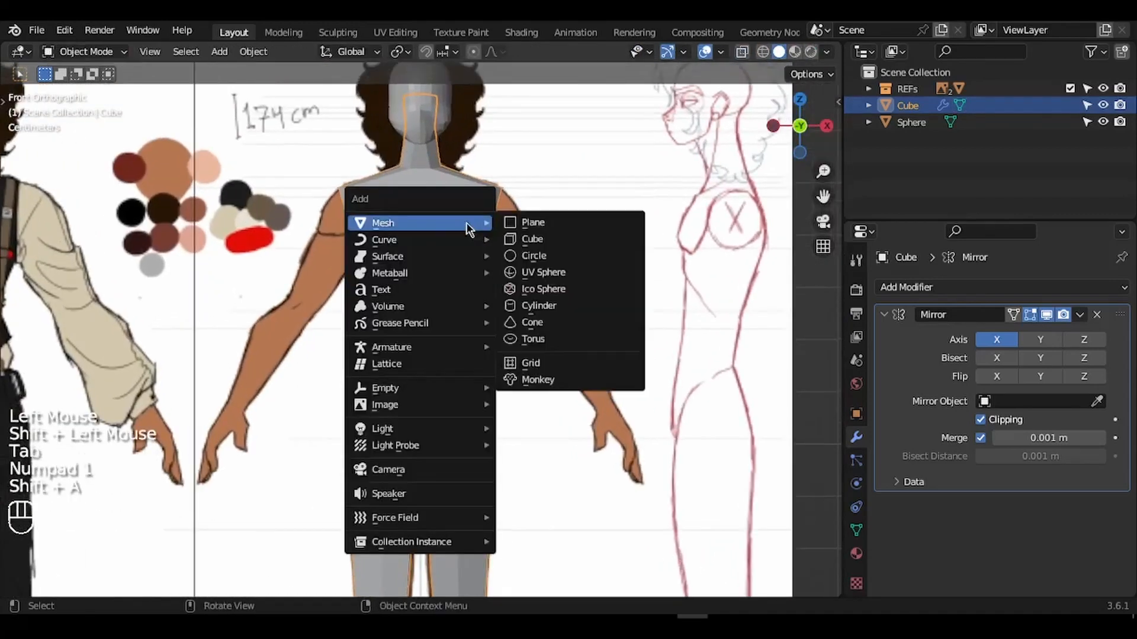
pyautogui.click(567, 269)
pyautogui.press('s')
pyautogui.click(567, 497)
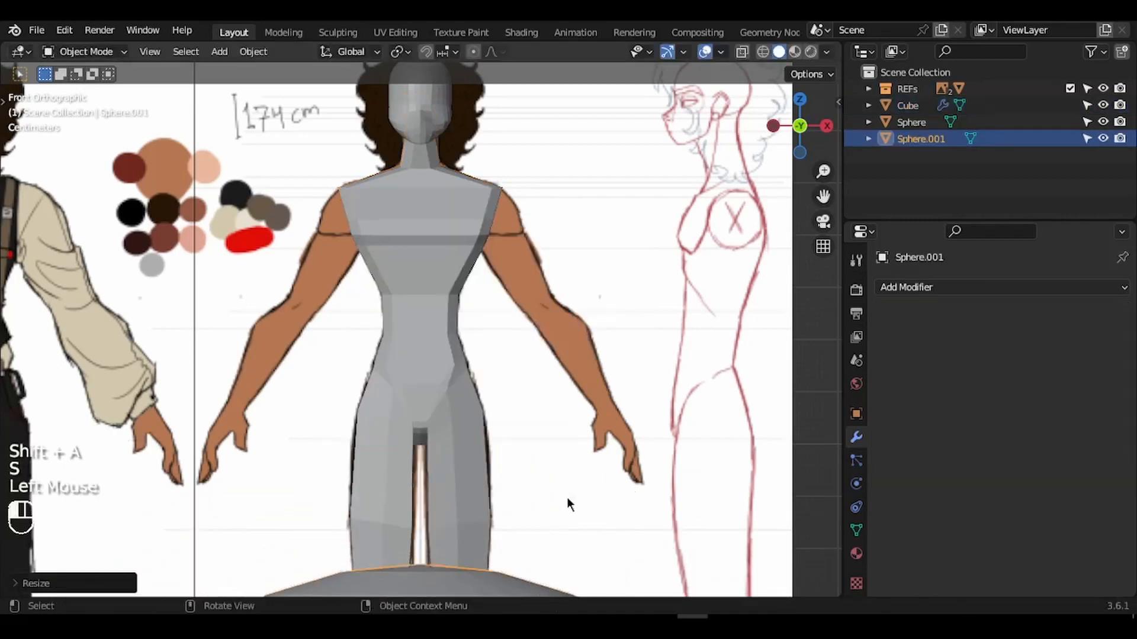
pyautogui.press('g')
pyautogui.press('z')
pyautogui.click(733, 225)
pyautogui.press('s')
pyautogui.click(509, 500)
pyautogui.press('g')
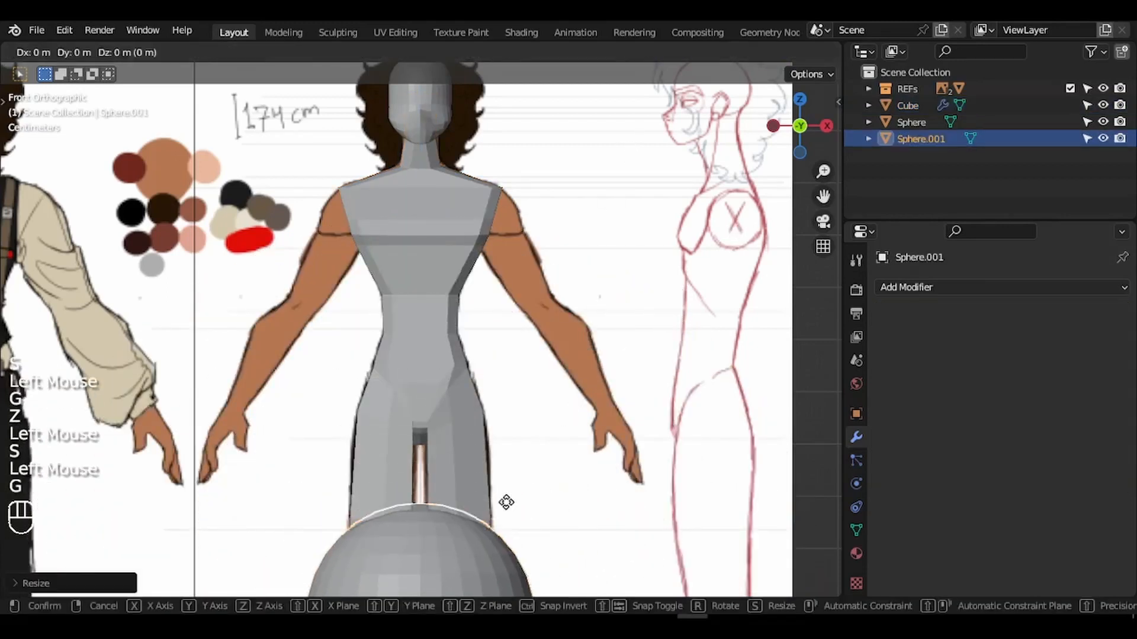
pyautogui.click(540, 152)
# Shrink the sphere, move it onto the arm, and stretch it along Z into an ellipsoid.
pyautogui.press('s')
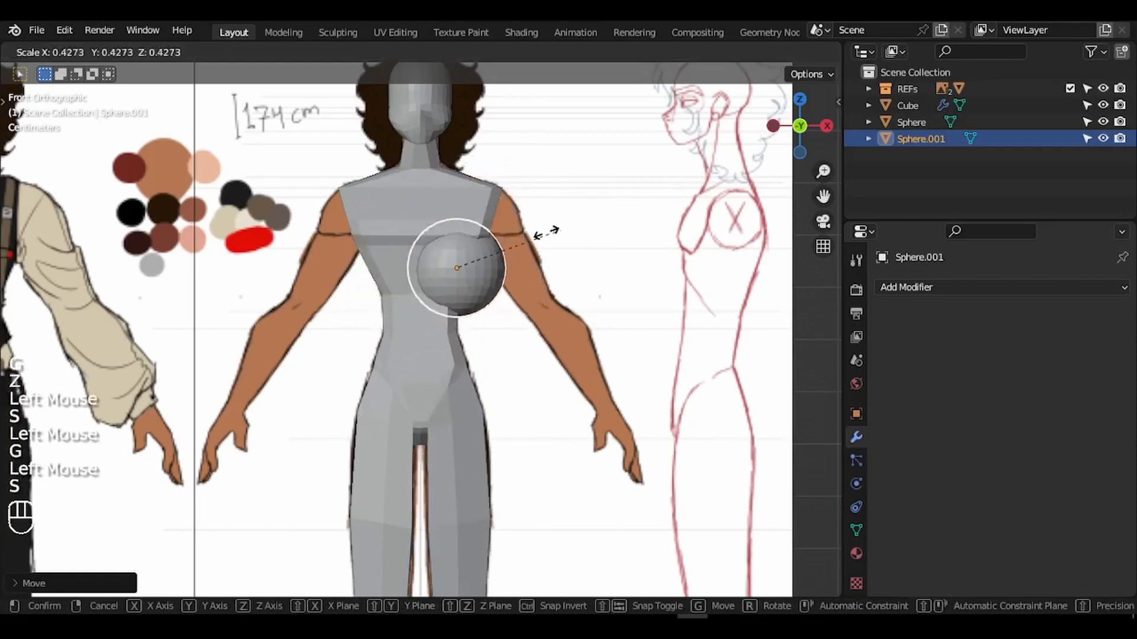
pyautogui.click(546, 232)
pyautogui.press('g')
pyautogui.click(595, 236)
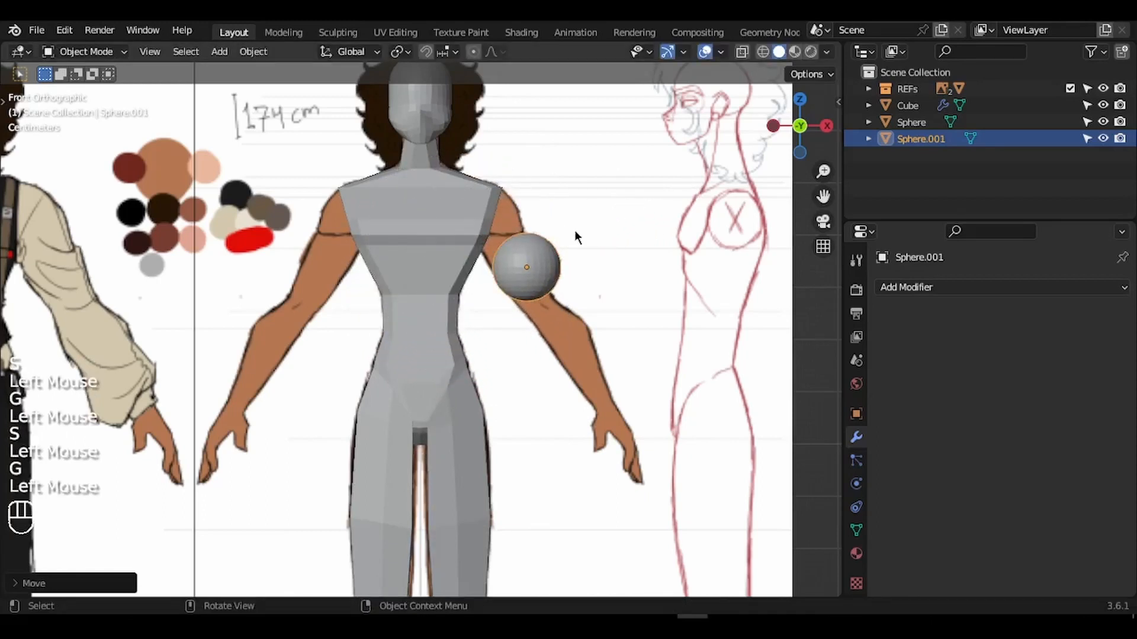
pyautogui.press('s')
pyautogui.press('z')
pyautogui.click(669, 210)
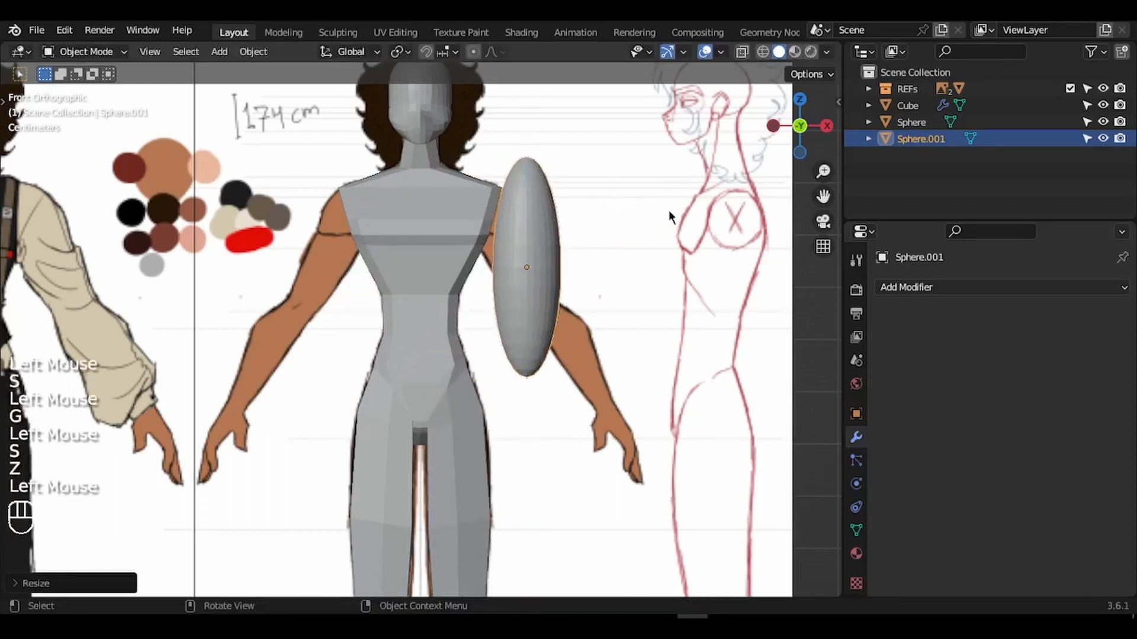
pyautogui.press('s')
pyautogui.click(642, 225)
pyautogui.keyDown('ctrl'); pyautogui.moveTo(641, 225); pyautogui.dragTo(685, 247, button='middle'); pyautogui.keyUp('ctrl')
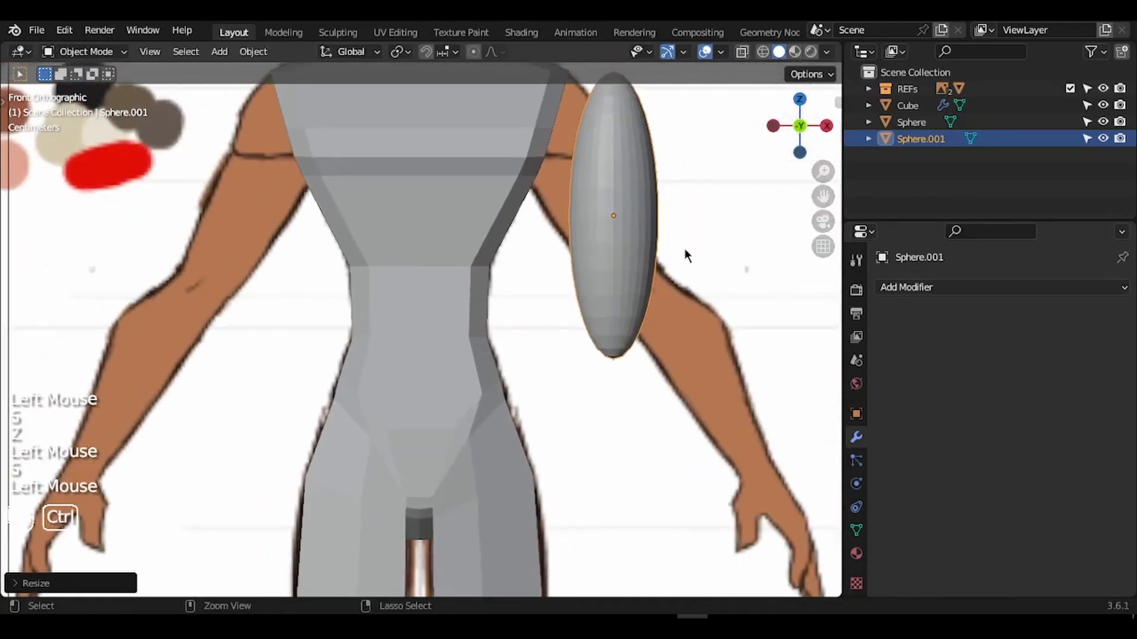
pyautogui.keyDown('ctrl'); pyautogui.scroll(-3, 685, 250); pyautogui.keyUp('ctrl')
# Tilt, shrink and place the ellipsoid along the forearm.
pyautogui.press('r')
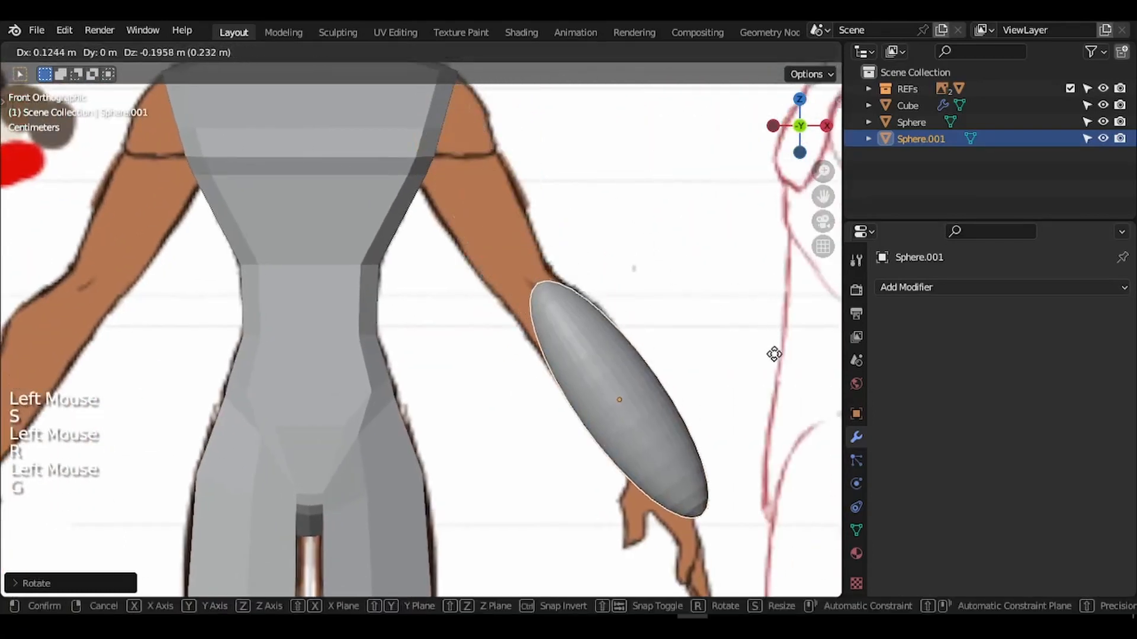
pyautogui.click(773, 352)
pyautogui.press('s')
pyautogui.click(737, 360)
pyautogui.scroll(-1, 737, 360)
pyautogui.press('r')
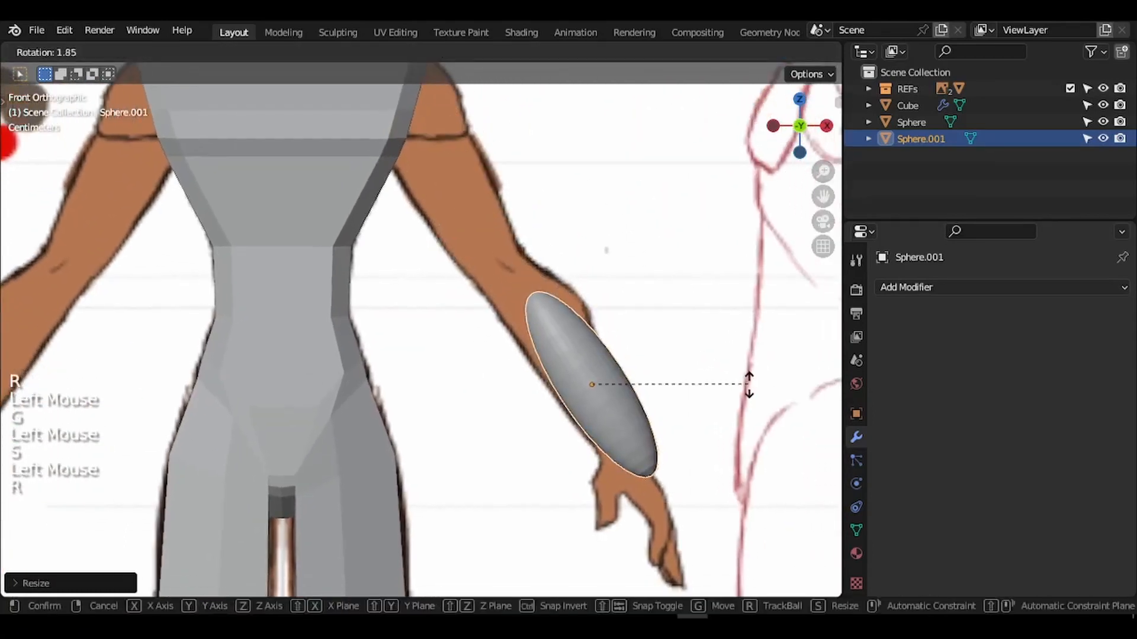
pyautogui.click(745, 389)
pyautogui.press('s')
pyautogui.click(713, 390)
pyautogui.press('g')
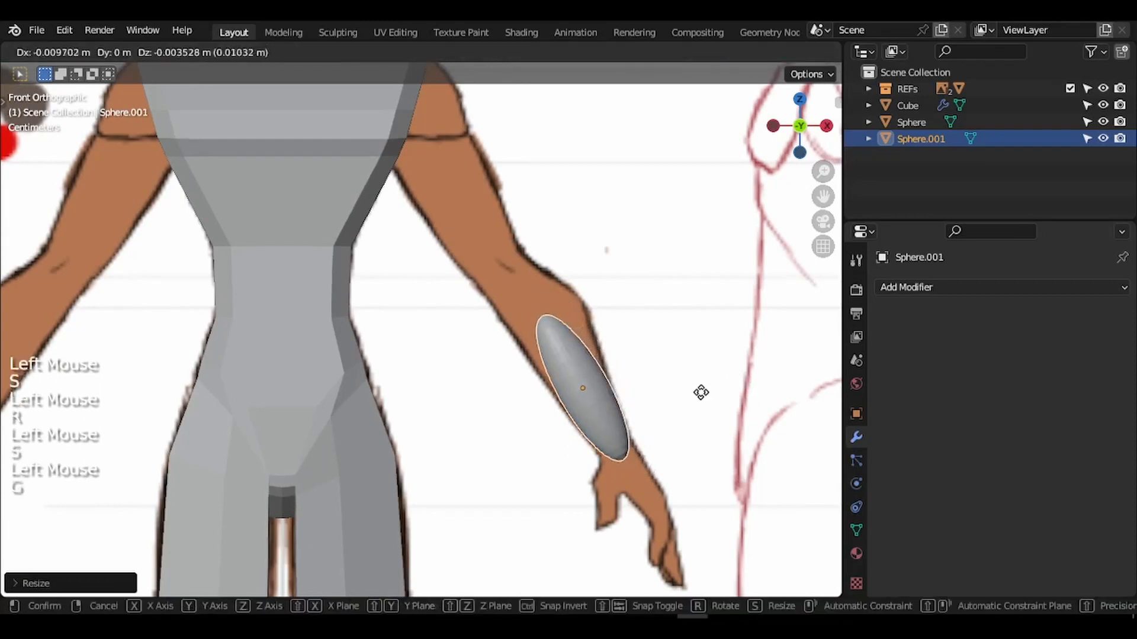
pyautogui.click(696, 379)
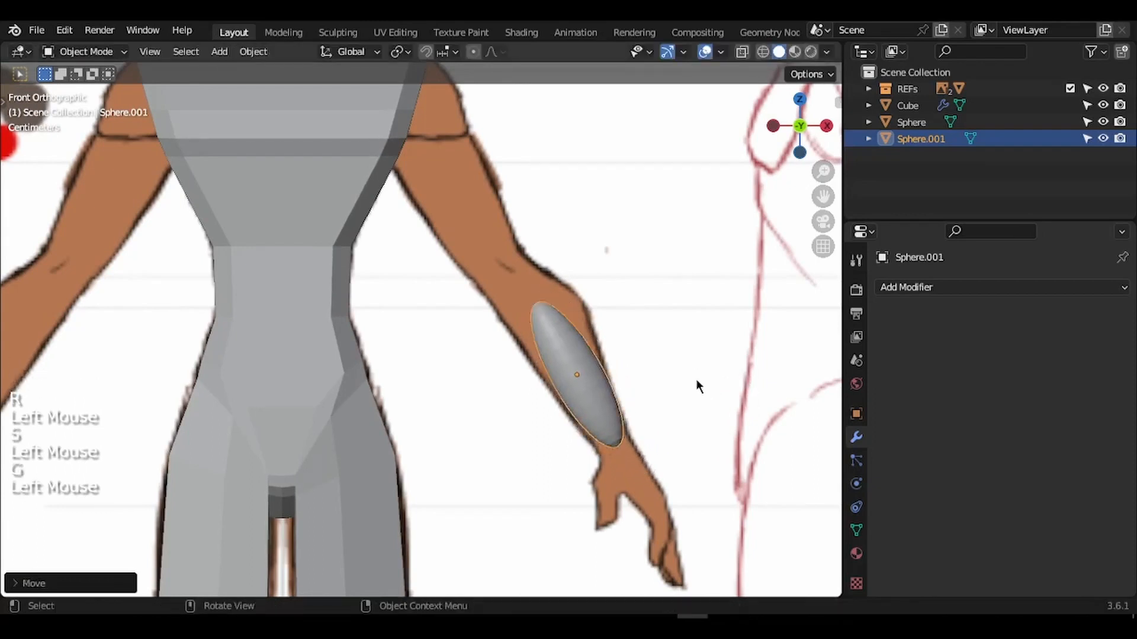
# Clear the ellipsoid's rotation, stretch it along Z, and re-tilt it along the forearm.
pyautogui.hotkey('alt', 'r')
pyautogui.press('s')
pyautogui.press('z')
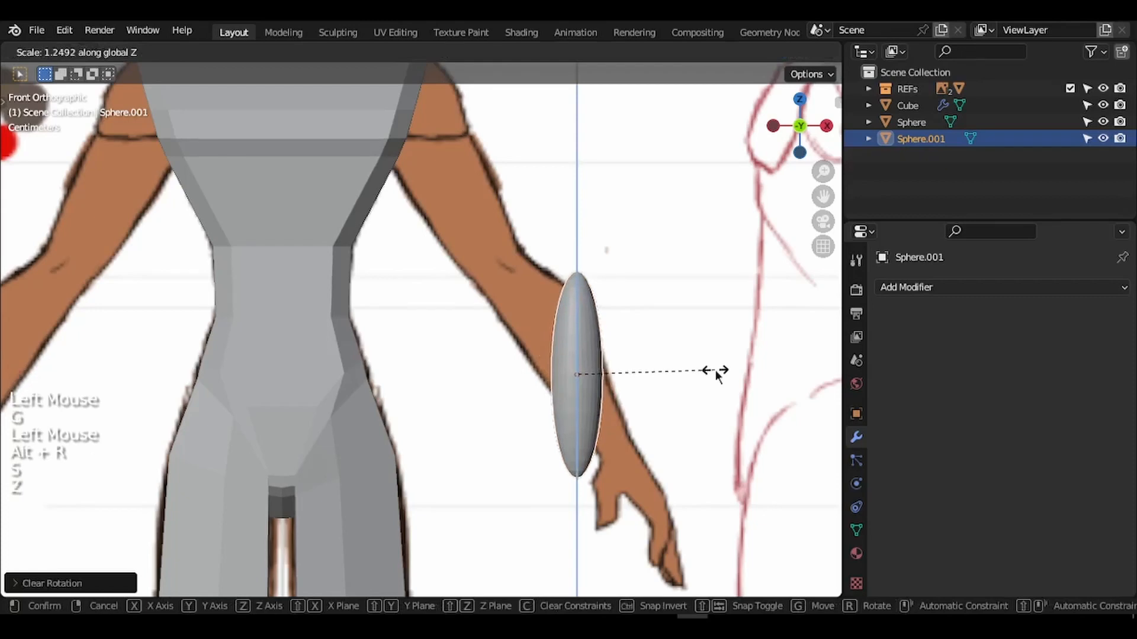
pyautogui.click(714, 371)
pyautogui.press('r')
pyautogui.click(666, 314)
pyautogui.press('r')
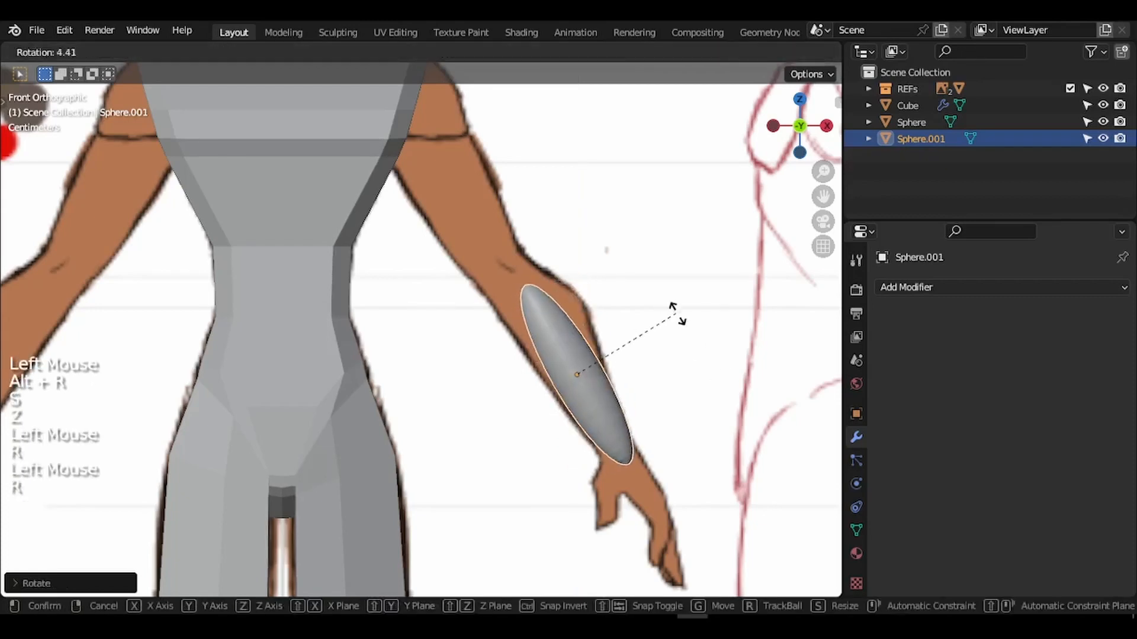
pyautogui.click(673, 309)
pyautogui.press('g')
pyautogui.click(672, 304)
pyautogui.press('s')
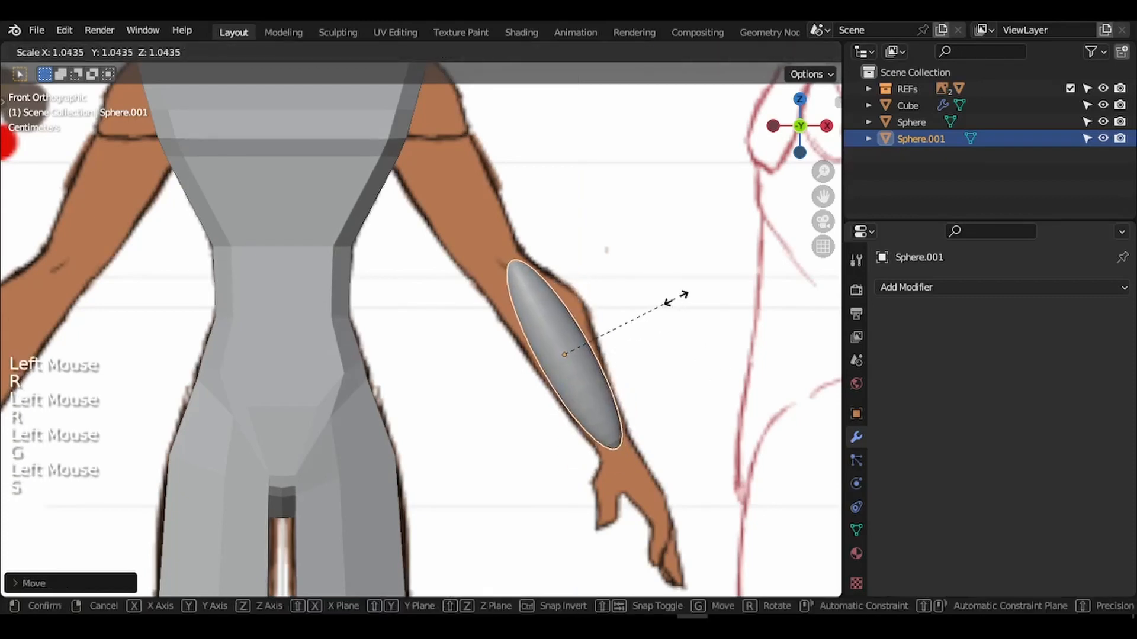
pyautogui.click(684, 305)
# Fine-tune the forearm ellipsoid's position, size and tilt.
pyautogui.press('g')
pyautogui.click(688, 312)
pyautogui.press('s')
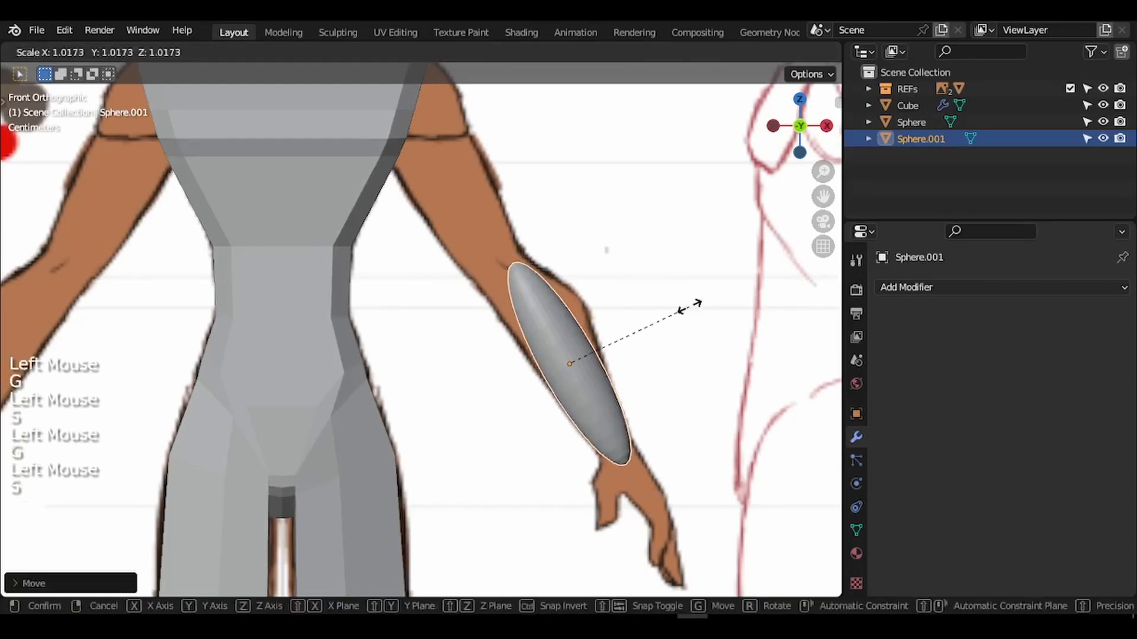
pyautogui.click(691, 302)
pyautogui.press('r')
pyautogui.click(688, 303)
pyautogui.keyDown('shift'); pyautogui.scroll(2, 688, 303); pyautogui.keyUp('shift')
pyautogui.press('r')
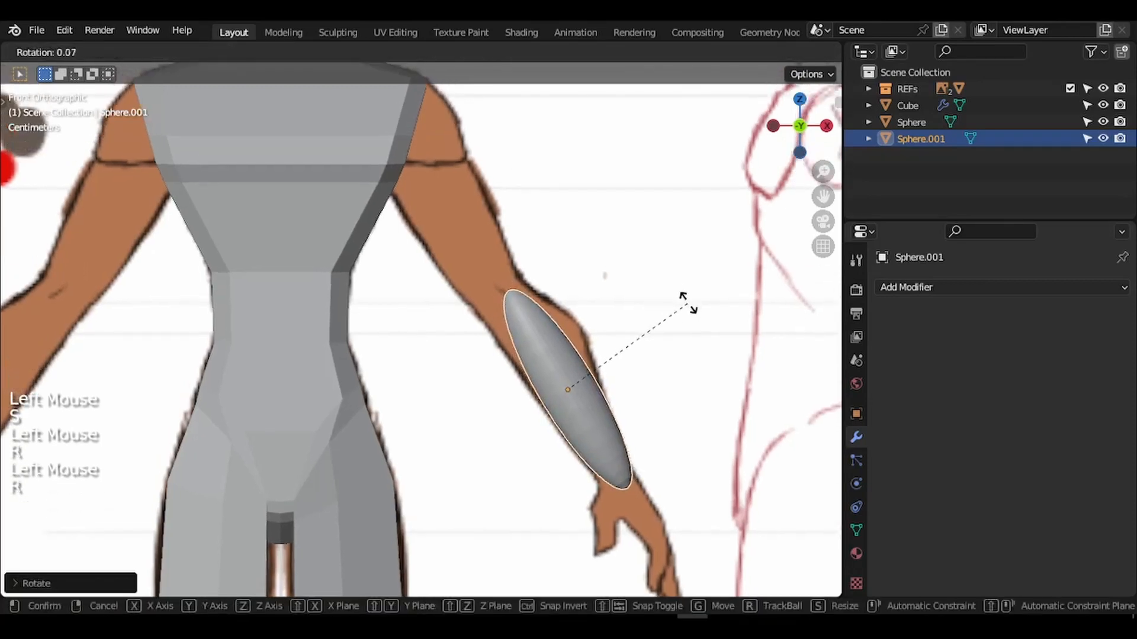
pyautogui.click(687, 303)
pyautogui.press('g')
pyautogui.click(688, 303)
# Duplicate the forearm ellipsoid onto the upper arm, clear its rotation and stretch it vertically.
pyautogui.keyDown('shift'); pyautogui.scroll(3, 688, 303); pyautogui.keyUp('shift')
pyautogui.hotkey('shift', 'd')
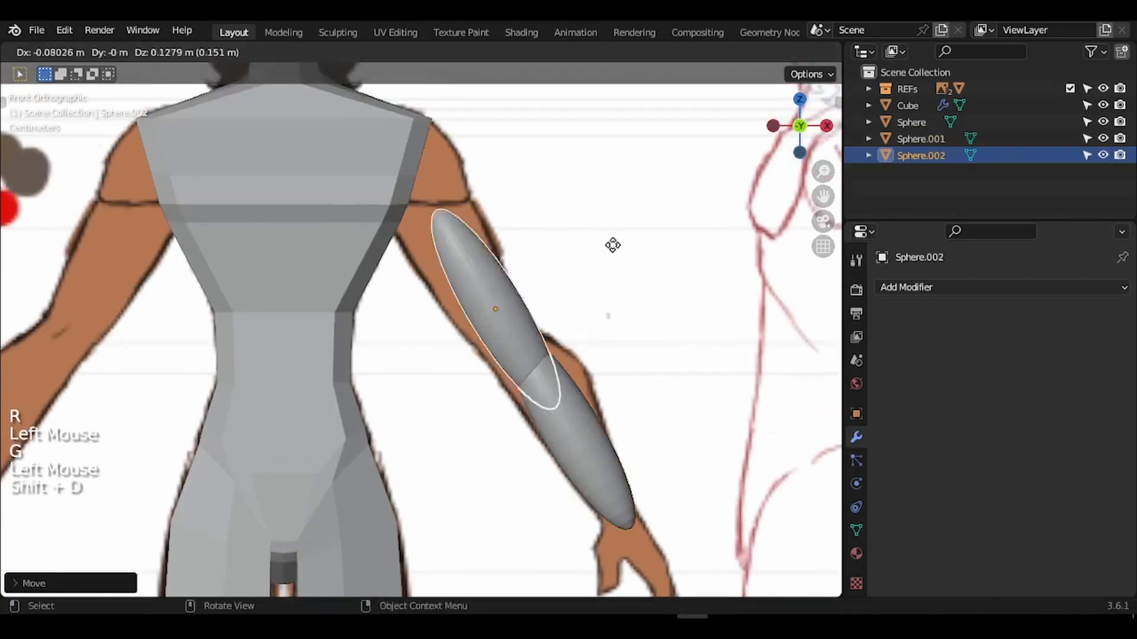
pyautogui.click(589, 198)
pyautogui.hotkey('alt', 's')
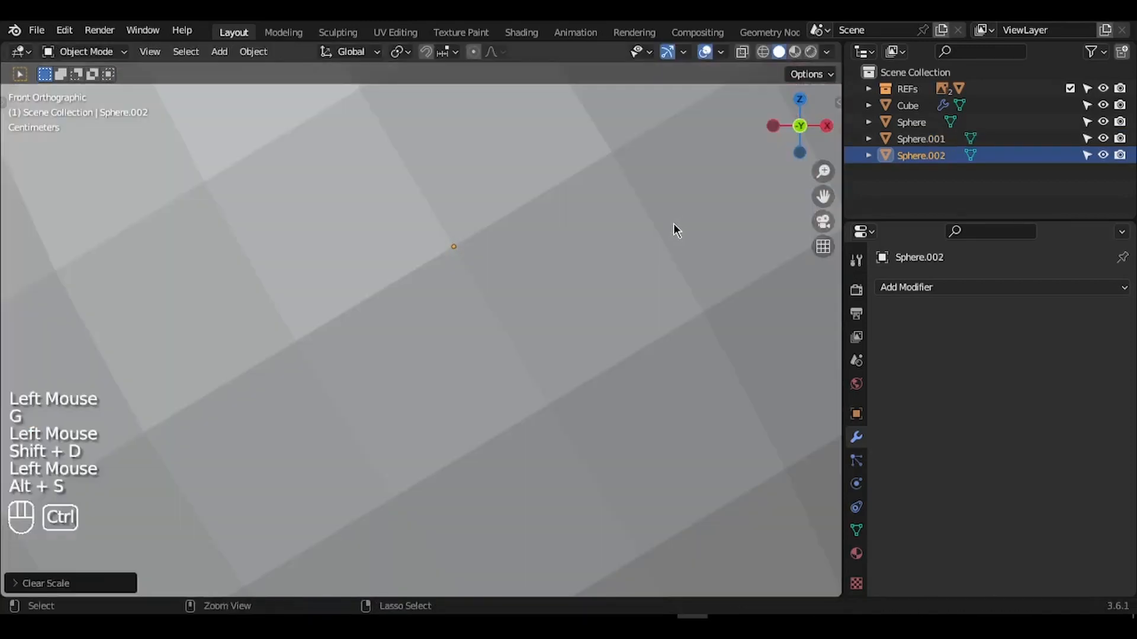
pyautogui.hotkey('ctrl', 'z')
pyautogui.hotkey('alt', 'r')
pyautogui.press('s')
pyautogui.press('z')
pyautogui.click(581, 241)
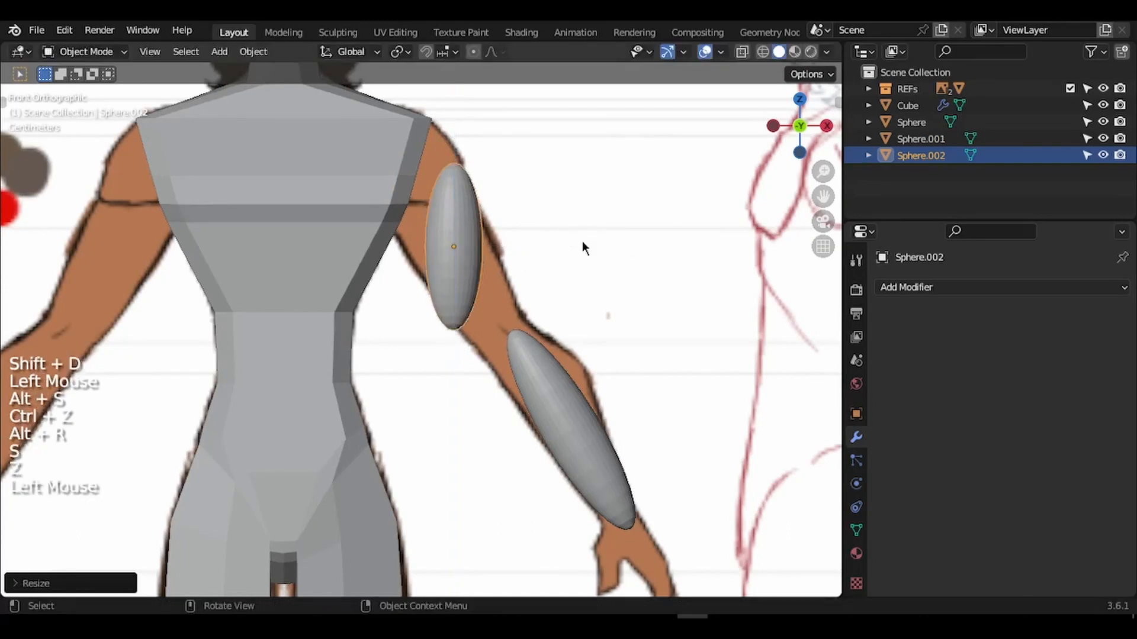
# Widen the upper-arm ellipsoid, tilt it along the upper arm and adjust its size.
pyautogui.press('s')
pyautogui.click(630, 249)
pyautogui.press('r')
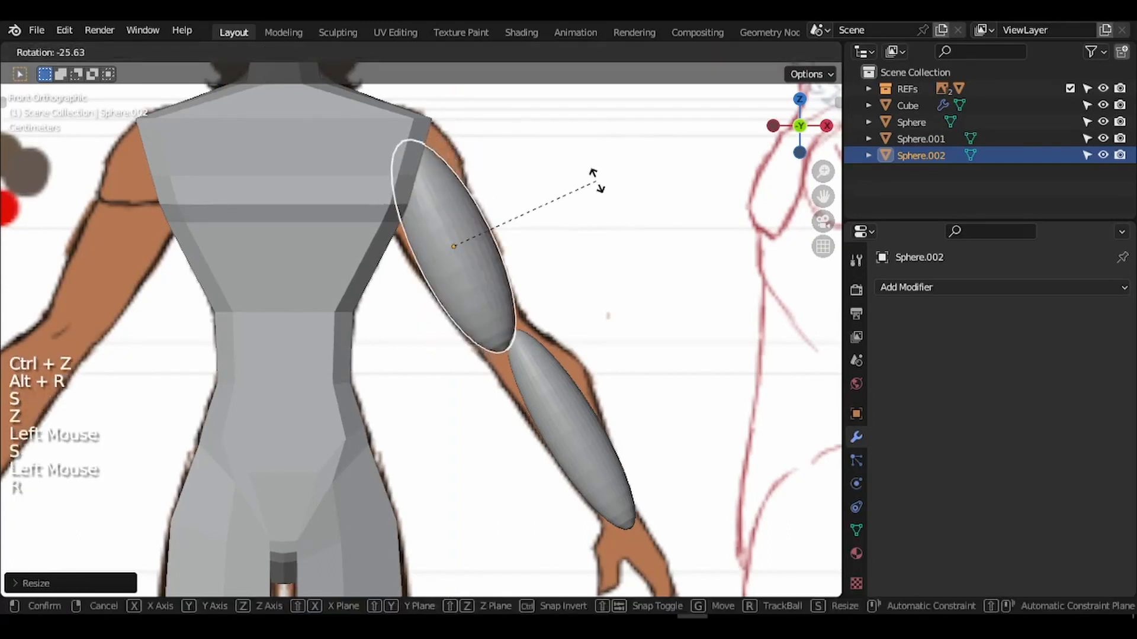
pyautogui.click(595, 172)
pyautogui.press('s')
pyautogui.click(601, 175)
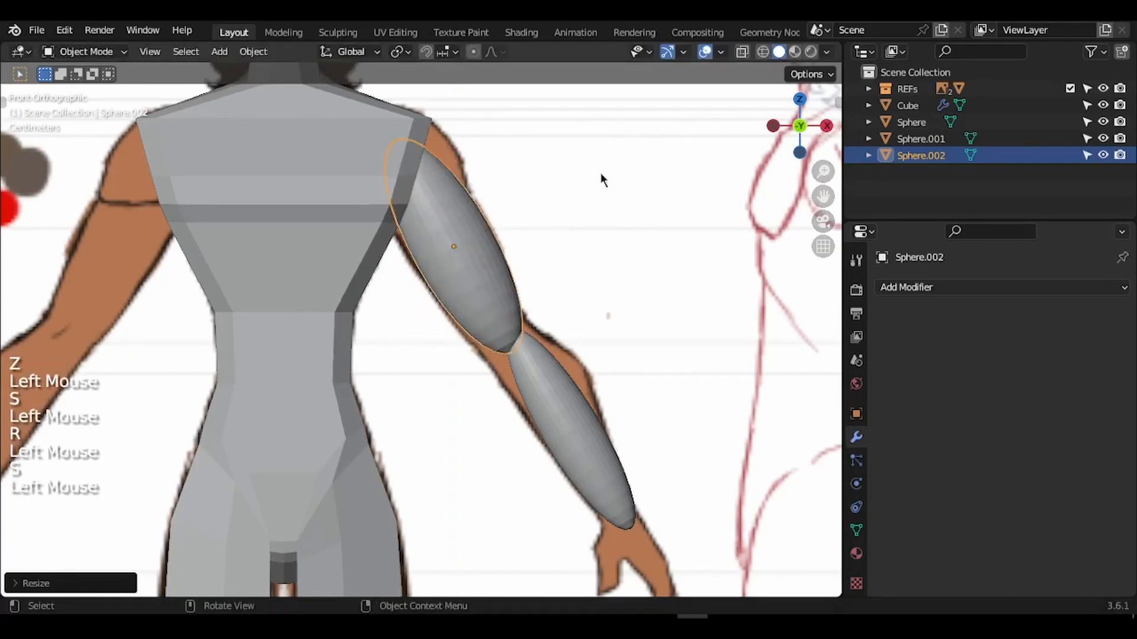
# Add a new UV sphere and shrink it down, moving it toward the shoulder.
pyautogui.keyDown('shift'); pyautogui.scroll(2, 641, 339); pyautogui.keyUp('shift')
pyautogui.hotkey('shift', 'a')
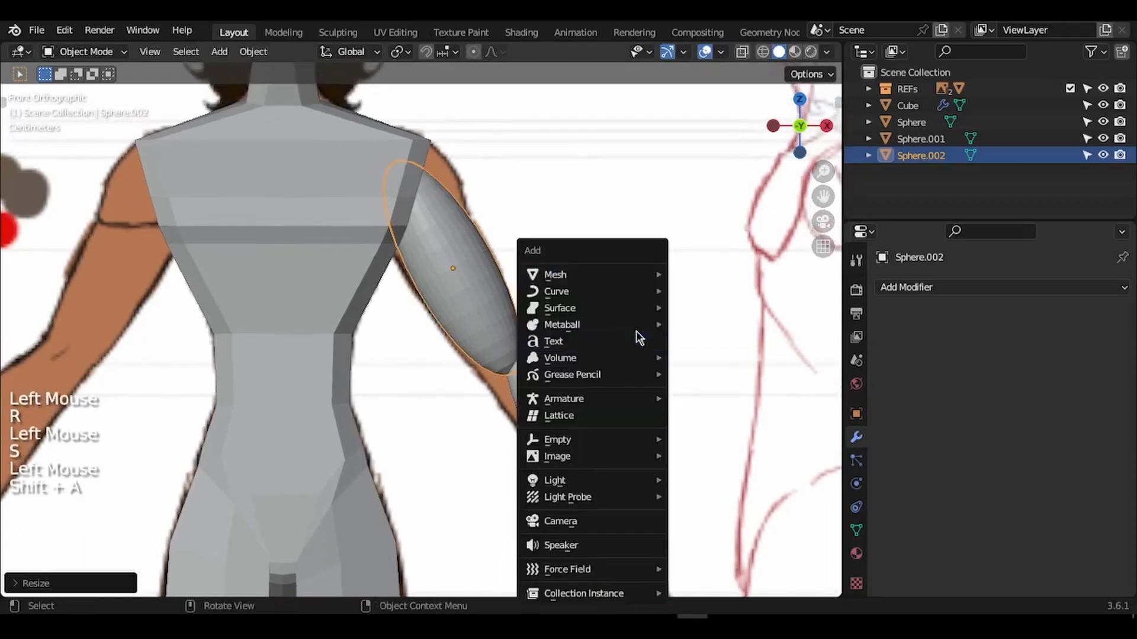
pyautogui.moveTo(601, 263)
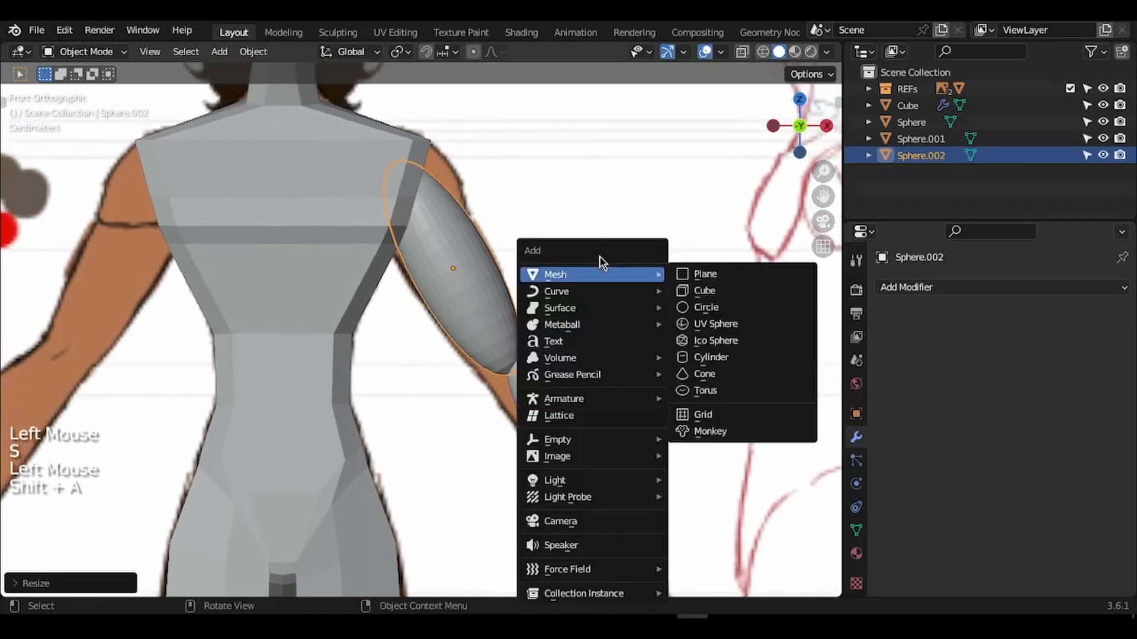
pyautogui.click(722, 330)
pyautogui.keyDown('ctrl'); pyautogui.moveTo(602, 367); pyautogui.dragTo(544, 476, button='middle'); pyautogui.keyUp('ctrl')
pyautogui.press('g')
pyautogui.click(516, 204)
pyautogui.press('s')
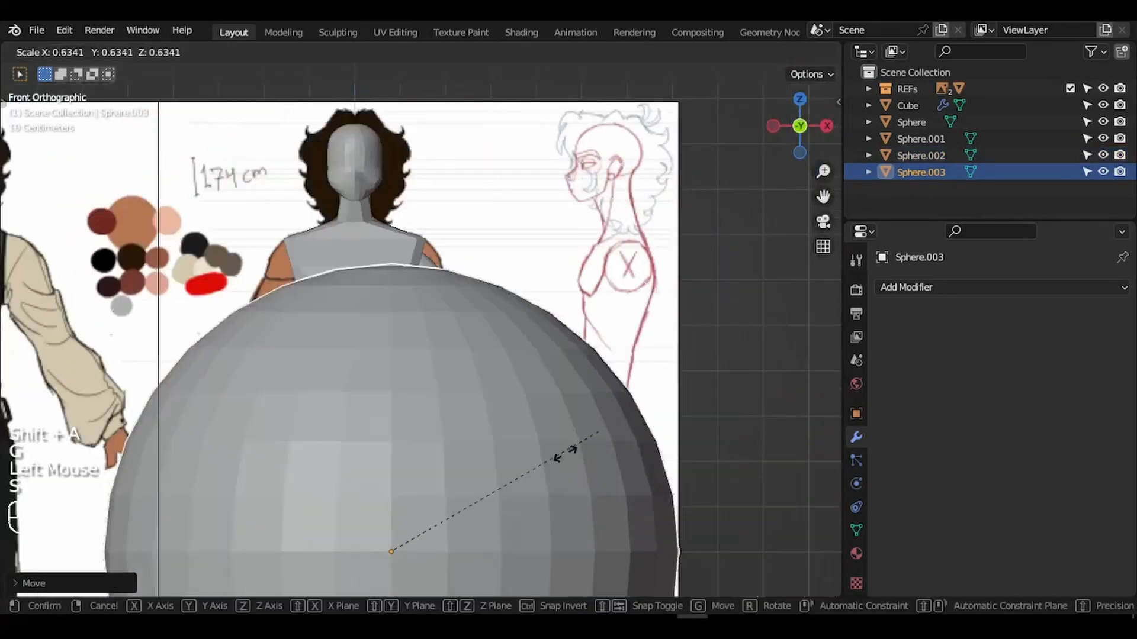
pyautogui.click(465, 510)
pyautogui.press('g')
pyautogui.click(500, 222)
pyautogui.press('s')
pyautogui.click(497, 339)
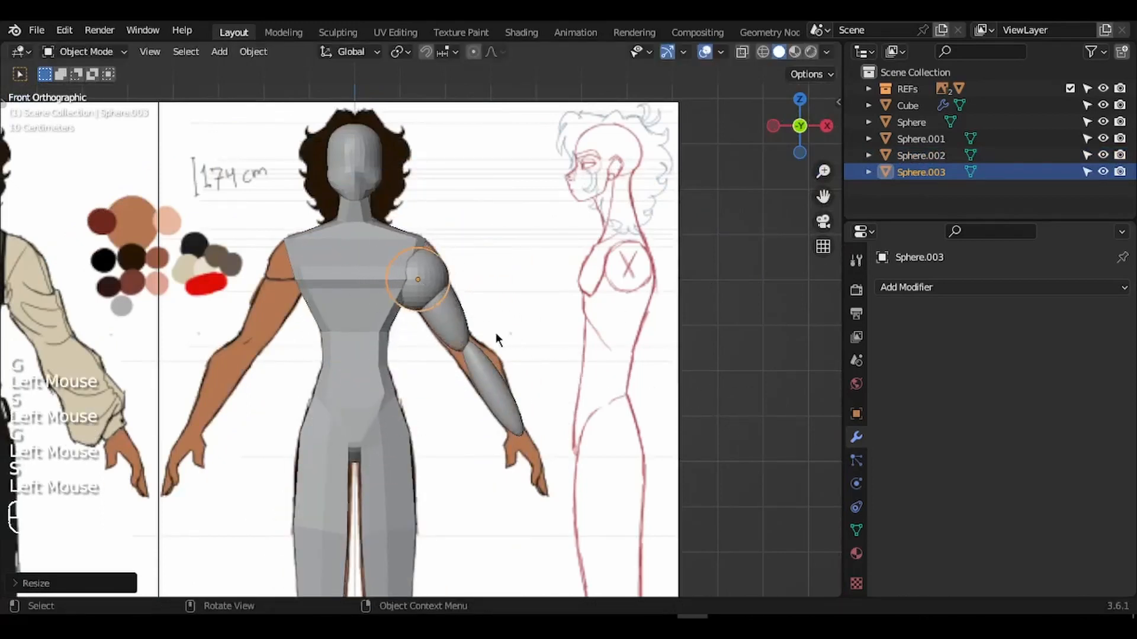
# Place the sphere on the shoulder and resize it, checking the fit in see-through display.
pyautogui.scroll(3, 497, 339)
pyautogui.press('s')
pyautogui.click(550, 322)
pyautogui.press('g')
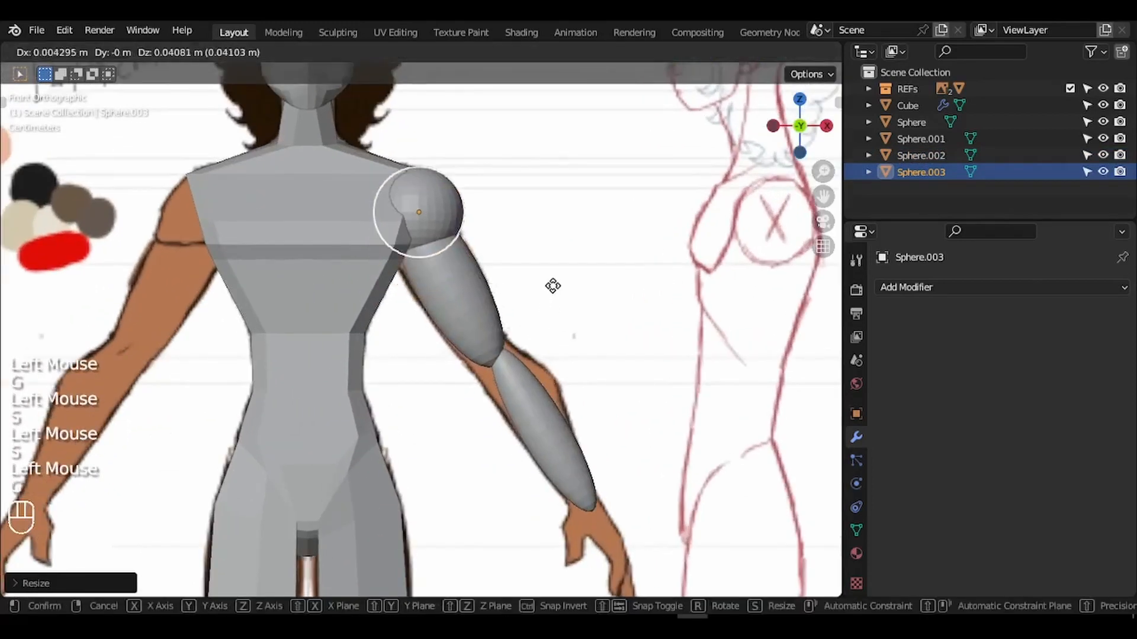
pyautogui.click(553, 285)
pyautogui.keyDown('ctrl'); pyautogui.moveTo(553, 286); pyautogui.dragTo(554, 349, button='middle'); pyautogui.keyUp('ctrl')
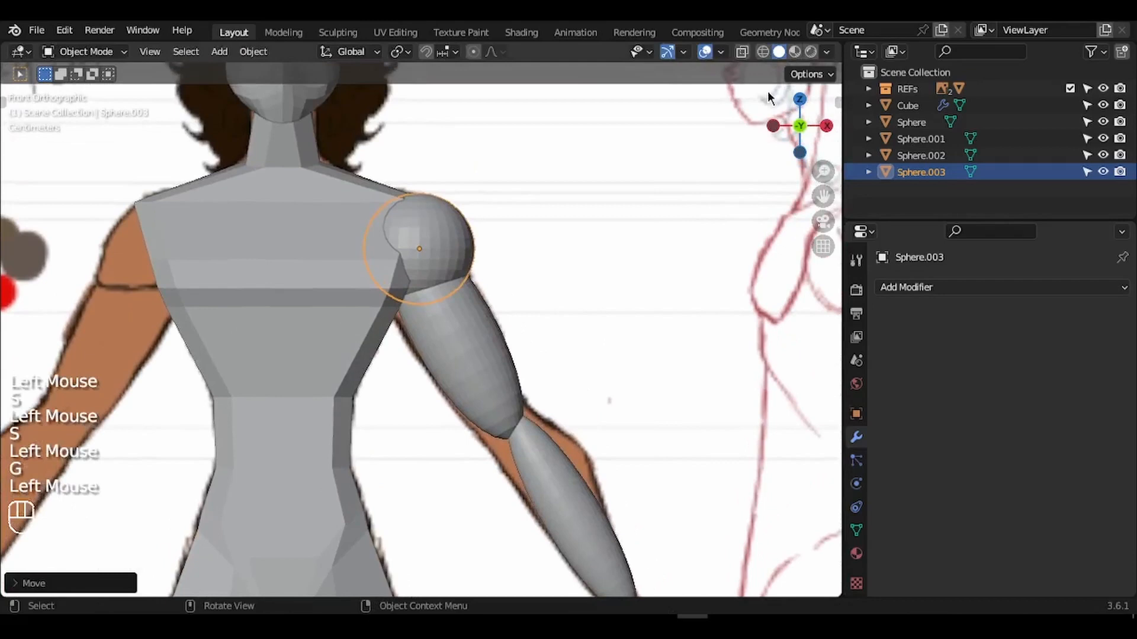
pyautogui.click(742, 51)
pyautogui.press('s')
pyautogui.click(654, 261)
pyautogui.press('g')
pyautogui.click(646, 265)
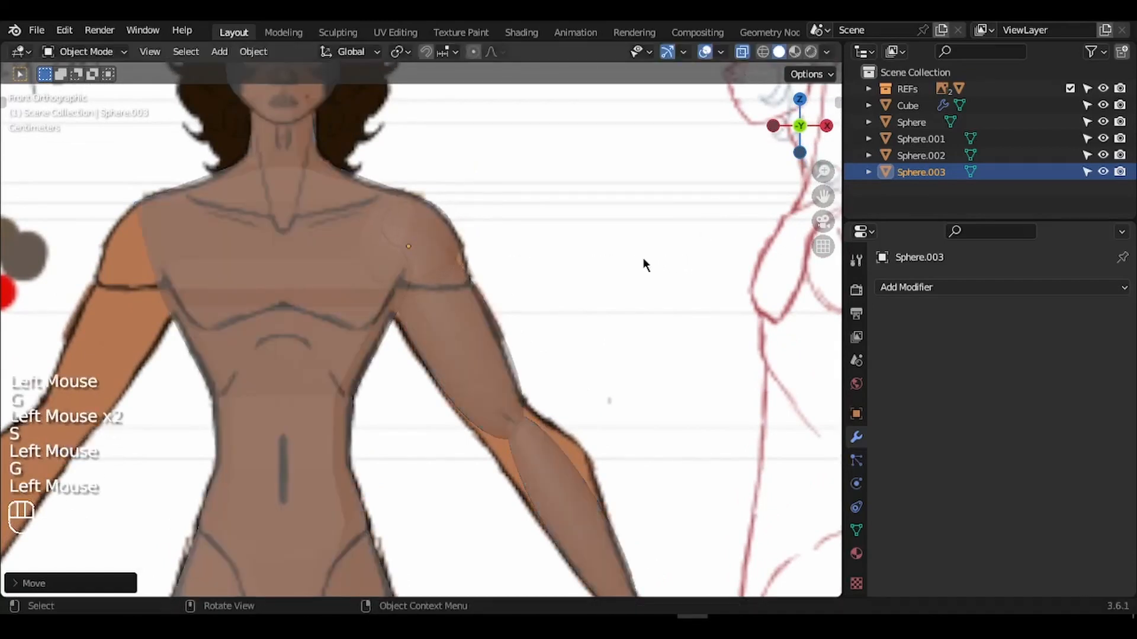
pyautogui.click(742, 51)
# Stretch the shoulder sphere vertically, rotate and reposition it, then squash it along Z.
pyautogui.press('s')
pyautogui.press('z')
pyautogui.click(555, 173)
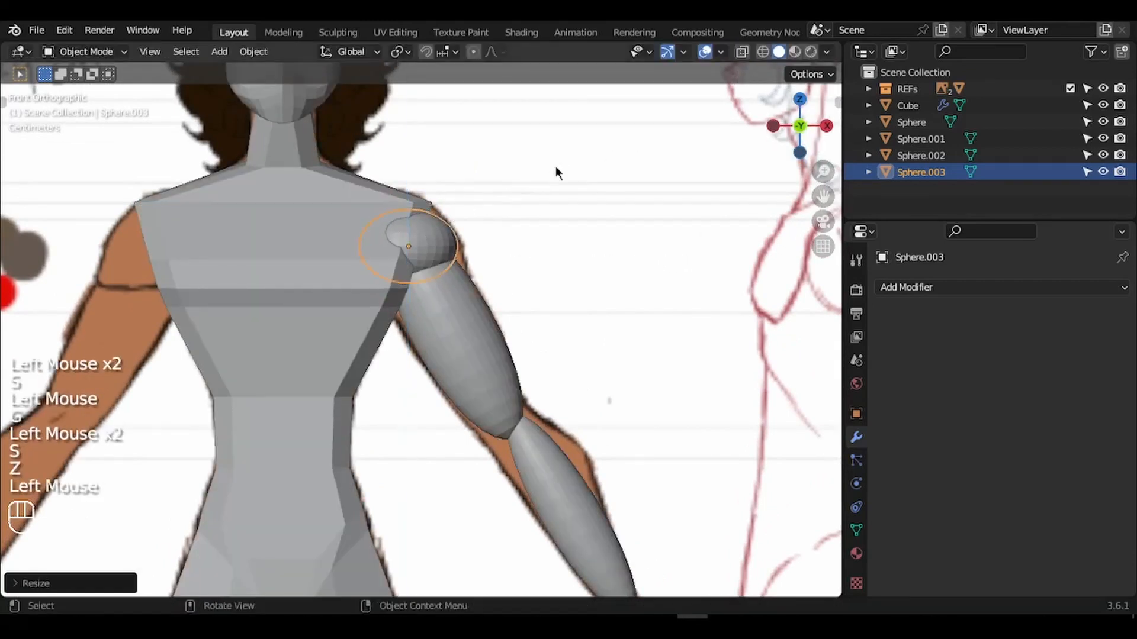
pyautogui.press('r')
pyautogui.click(586, 252)
pyautogui.press('g')
pyautogui.click(599, 264)
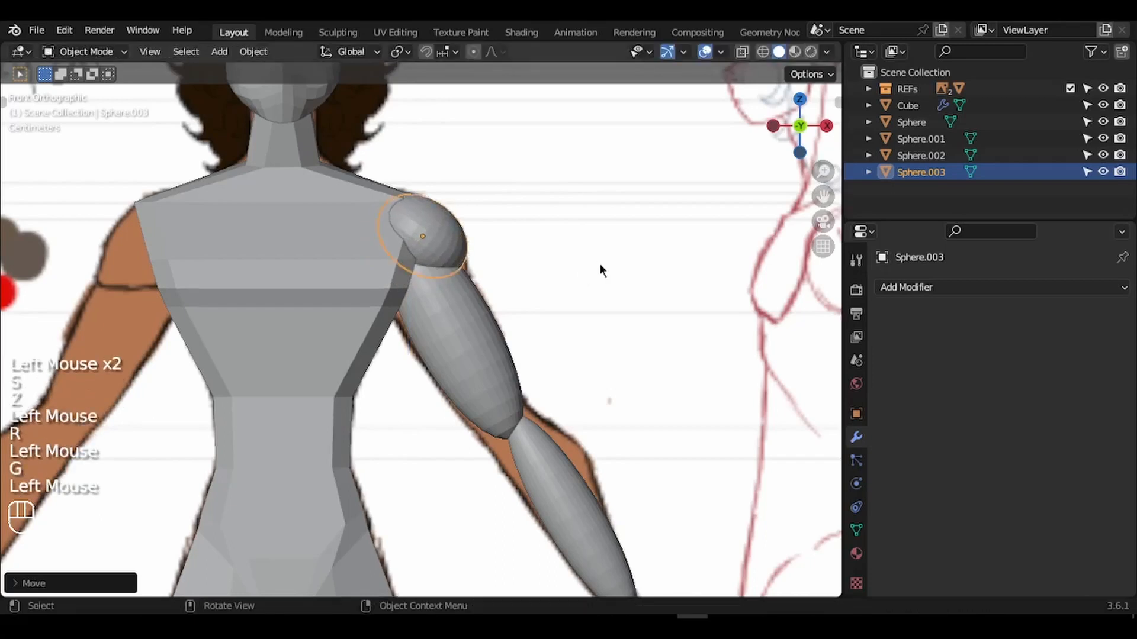
pyautogui.press('s')
pyautogui.press('z')
pyautogui.click(604, 279)
# Clear the shoulder sphere's rotation, resize it along X and tilt it to cap the arm.
pyautogui.hotkey('alt', 'r')
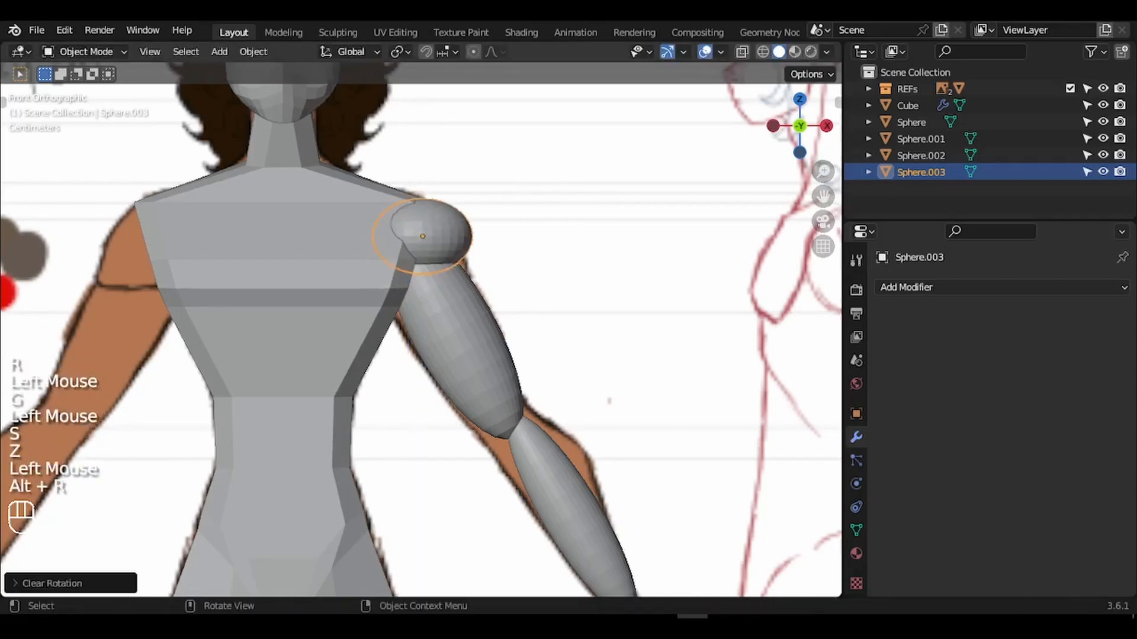
pyautogui.press('s')
pyautogui.press('x')
pyautogui.click(619, 296)
pyautogui.press('r')
pyautogui.click(516, 369)
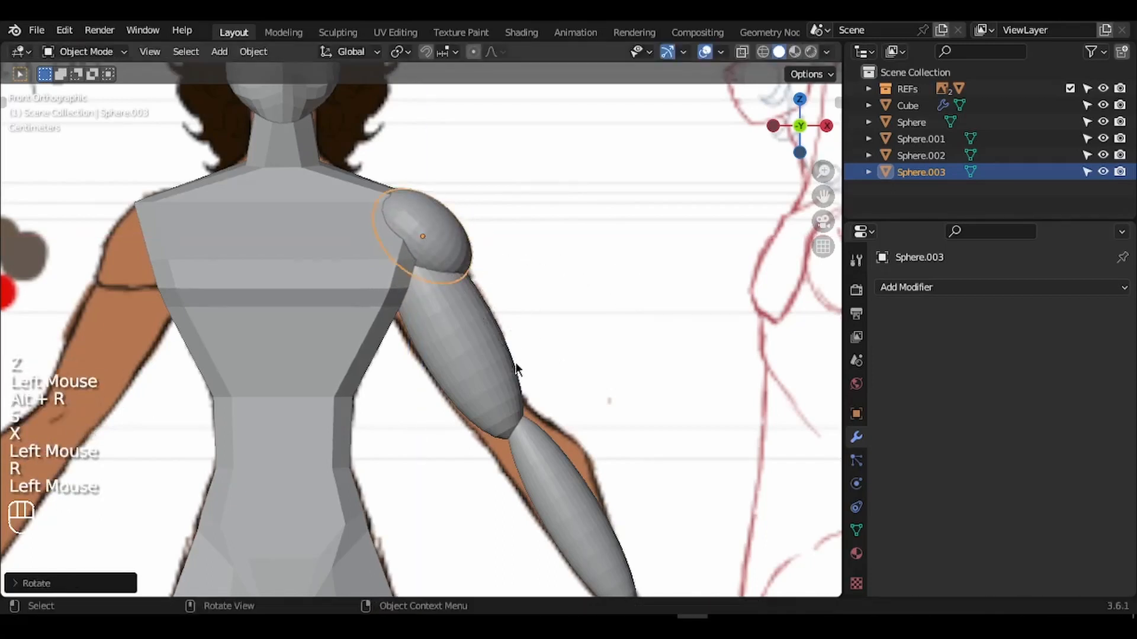
pyautogui.press('KP_3')
pyautogui.keyDown('shift'); pyautogui.moveTo(464, 351); pyautogui.dragTo(364, 308, button='middle'); pyautogui.keyUp('shift')
# Select all three arm spheres and move them along Y to match the side-view drawing.
pyautogui.keyDown('shift'); pyautogui.click(362, 353); pyautogui.keyUp('shift')
pyautogui.keyDown('shift'); pyautogui.click(364, 237); pyautogui.keyUp('shift')
pyautogui.click(742, 52)
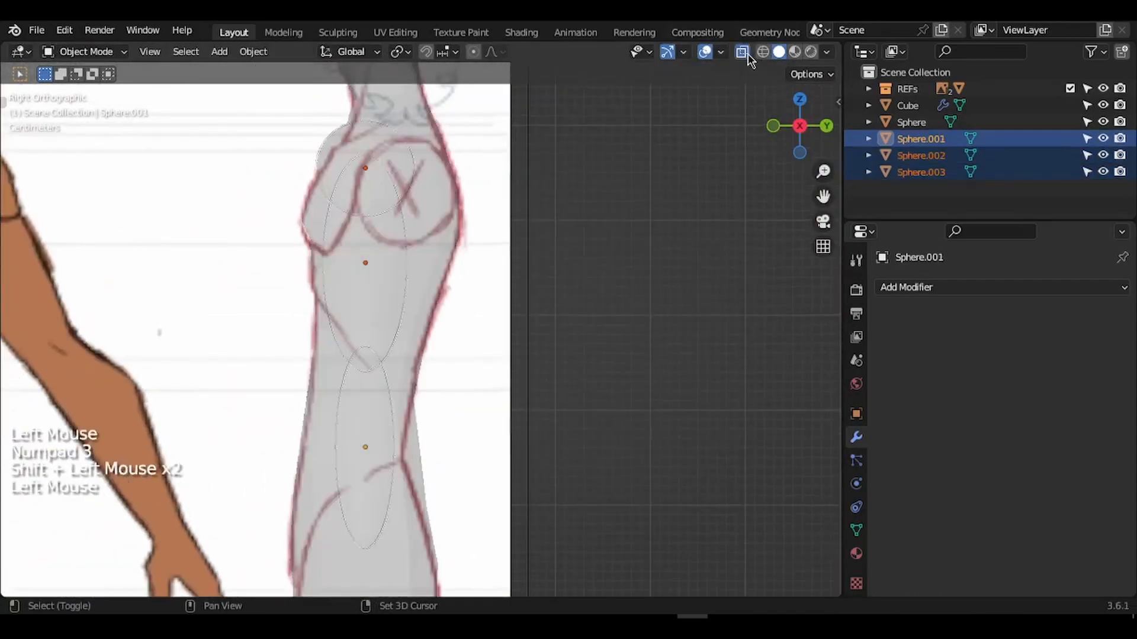
pyautogui.press('g')
pyautogui.press('y')
pyautogui.click(466, 108)
pyautogui.press('g')
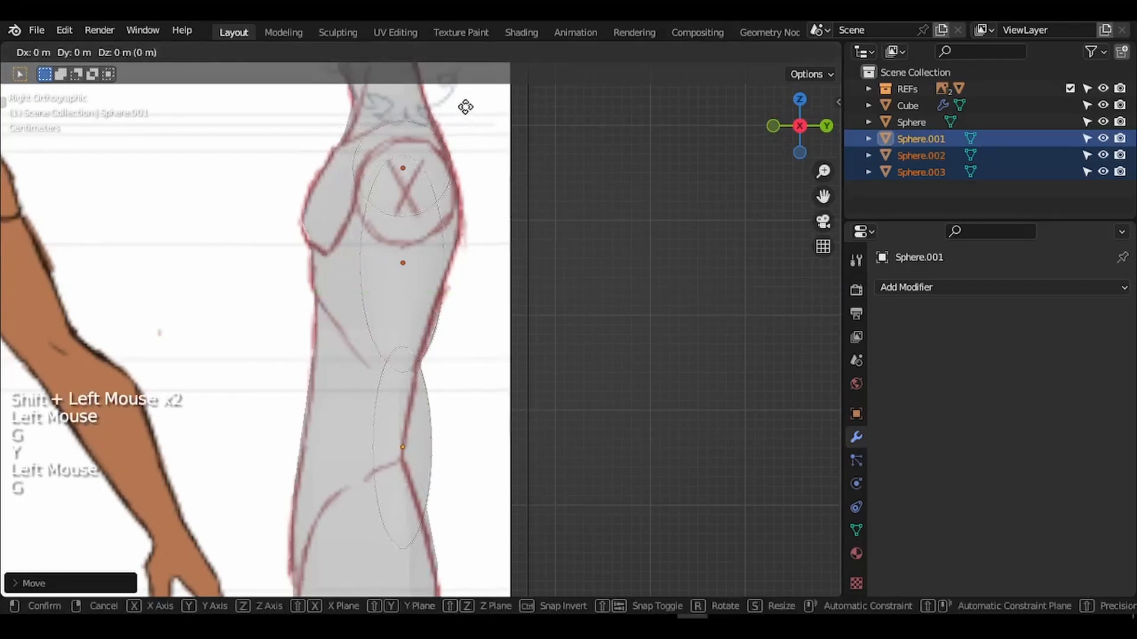
pyautogui.click(469, 111)
pyautogui.click(744, 53)
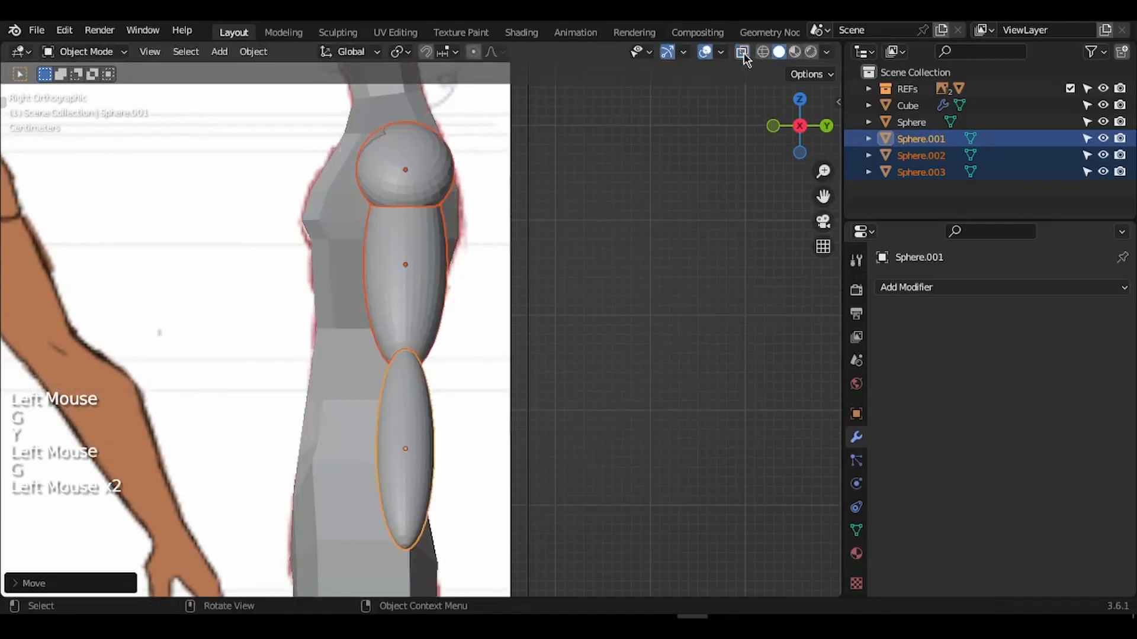
# In Top view, rotate the forearm sphere and nudge it along Y to align with the body.
pyautogui.moveTo(632, 176); pyautogui.dragTo(657, 201, button='middle')
pyautogui.click(456, 482)
pyautogui.press('KP_7')
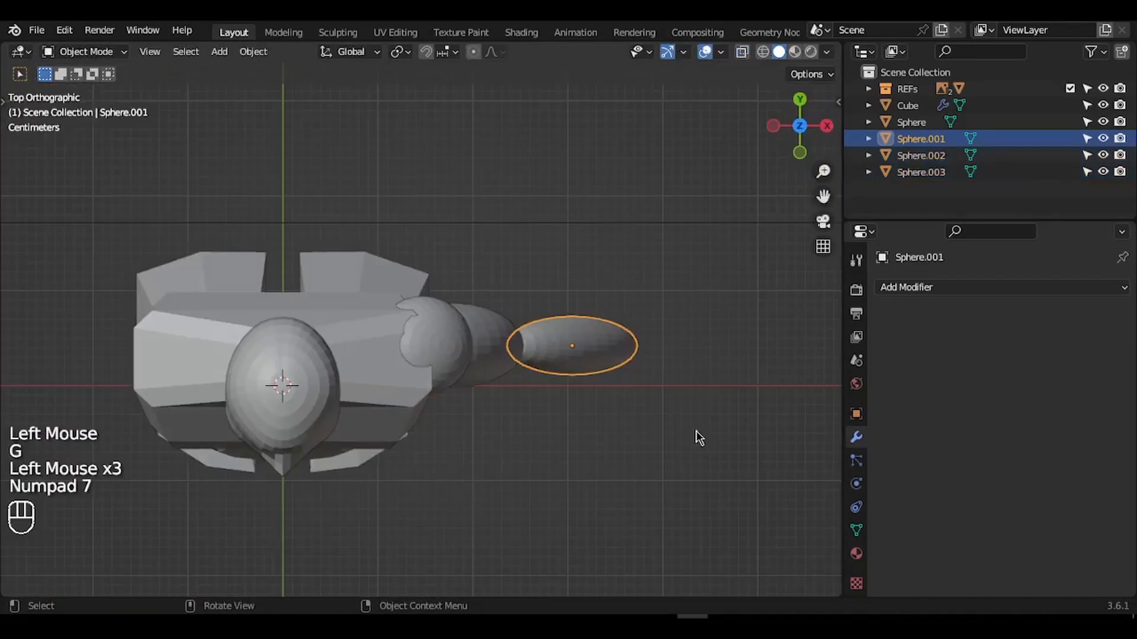
pyautogui.press('r')
pyautogui.click(687, 473)
pyautogui.press('g')
pyautogui.press('y')
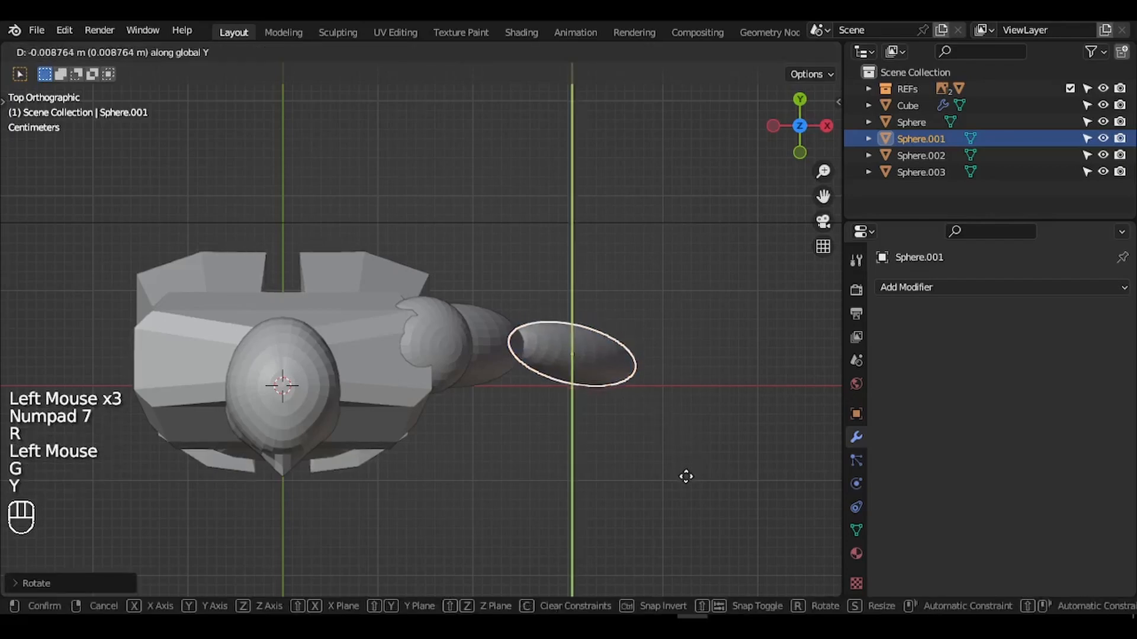
pyautogui.click(687, 480)
pyautogui.hotkey('ctrl', 'z')
pyautogui.hotkey('ctrl', 'z')
pyautogui.press('r')
pyautogui.click(686, 481)
pyautogui.press('g')
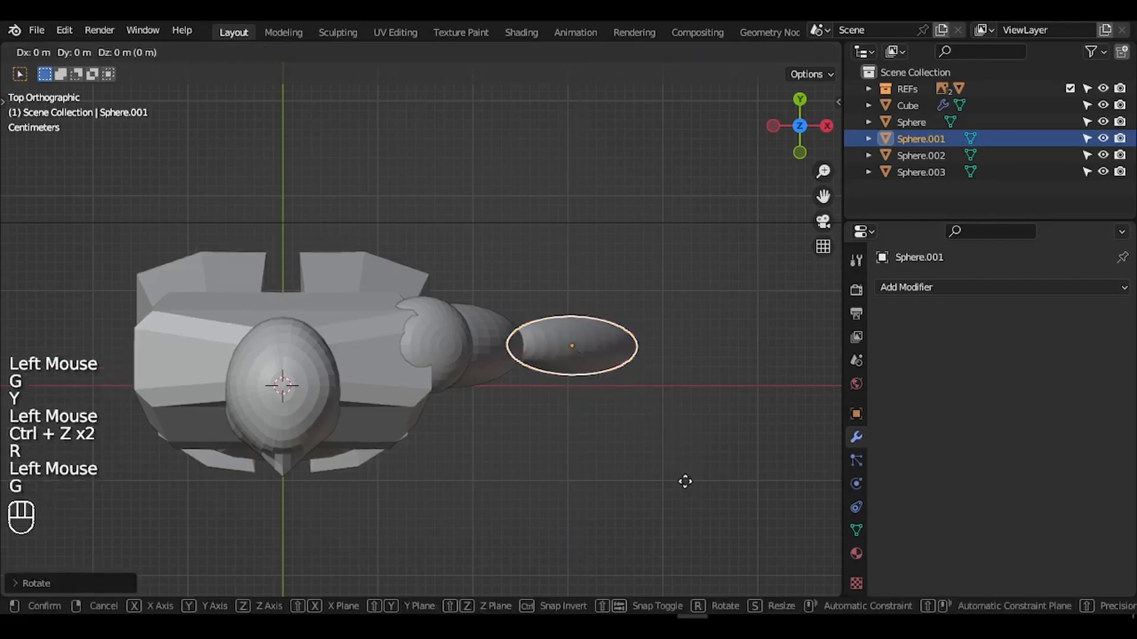
pyautogui.press('y')
pyautogui.click(684, 482)
# Join the shoulder, upper-arm and forearm spheres with Ctrl+J and enter Edit Mode.
pyautogui.press('KP_1')
pyautogui.moveTo(685, 481); pyautogui.dragTo(582, 468, button='middle')
pyautogui.keyDown('shift'); pyautogui.click(450, 331); pyautogui.keyUp('shift')
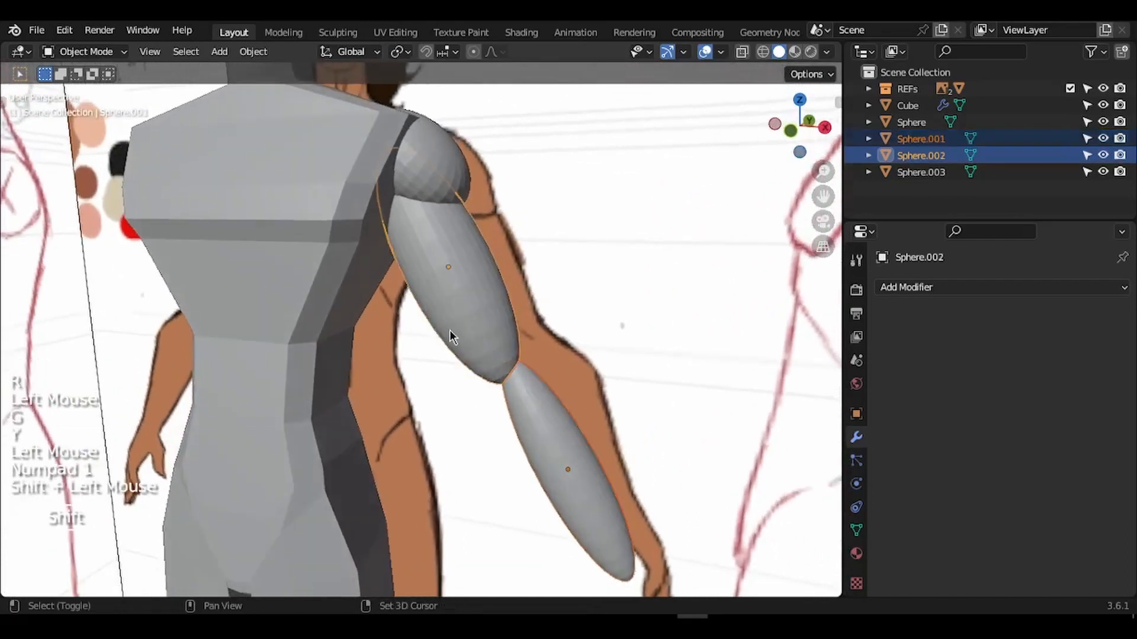
pyautogui.keyDown('shift'); pyautogui.click(427, 144); pyautogui.keyUp('shift')
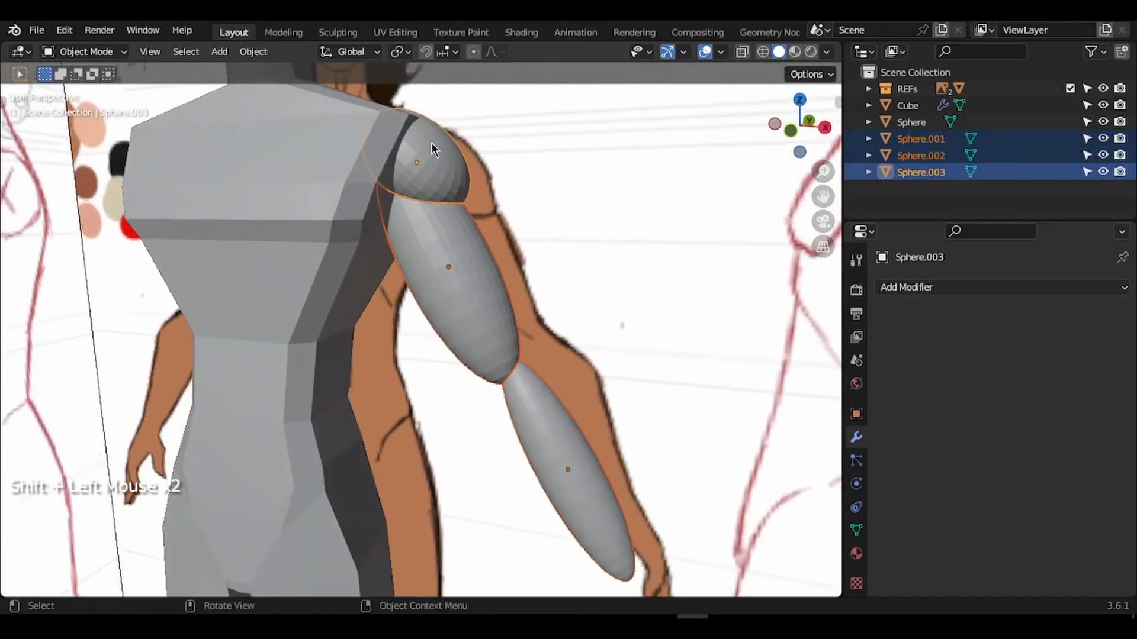
pyautogui.hotkey('ctrl', 'j')
pyautogui.press('KP_1')
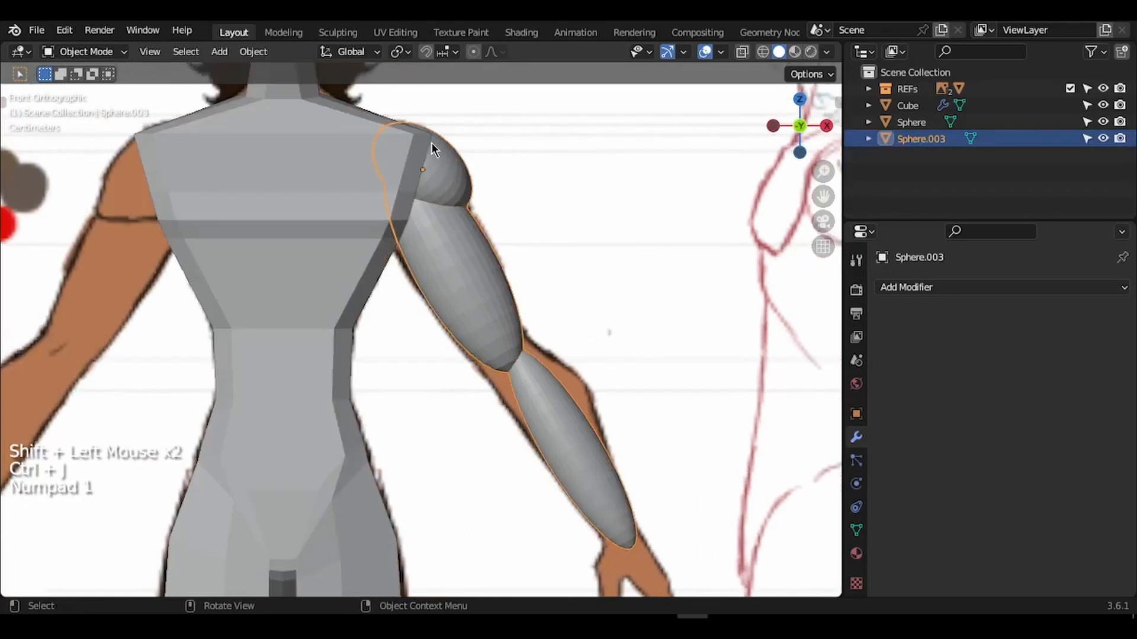
pyautogui.keyDown('ctrl'); pyautogui.moveTo(431, 143); pyautogui.dragTo(449, 128, button='middle'); pyautogui.keyUp('ctrl')
pyautogui.keyDown('ctrl'); pyautogui.moveTo(449, 128); pyautogui.dragTo(450, 254, button='middle'); pyautogui.keyUp('ctrl')
pyautogui.press('Tab')
# Select the elbow face ring and widen it with proportional editing falloff.
pyautogui.keyDown('ctrl'); pyautogui.moveTo(465, 310); pyautogui.dragTo(467, 275, button='middle'); pyautogui.keyUp('ctrl')
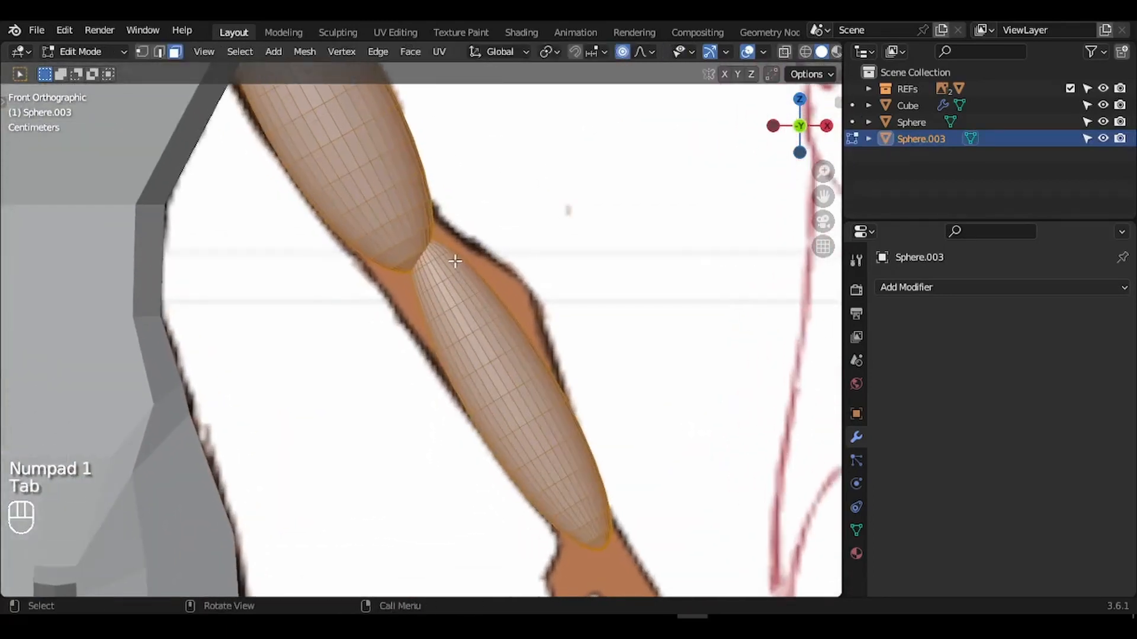
pyautogui.press('3')
pyautogui.keyDown('alt'); pyautogui.click(453, 260); pyautogui.keyUp('alt')
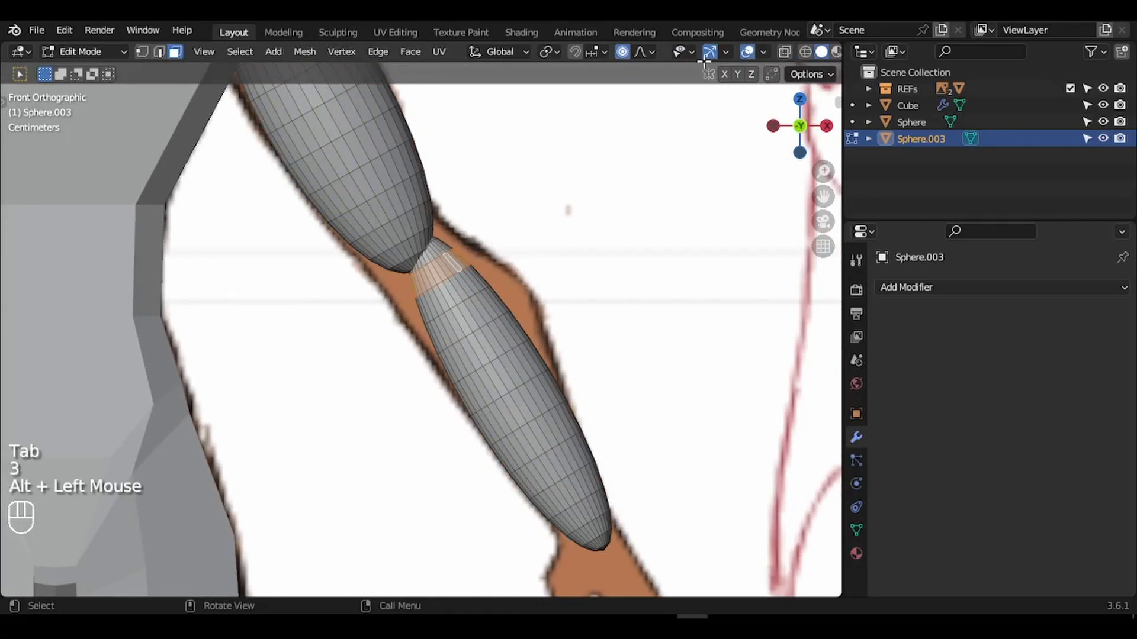
pyautogui.click(639, 52)
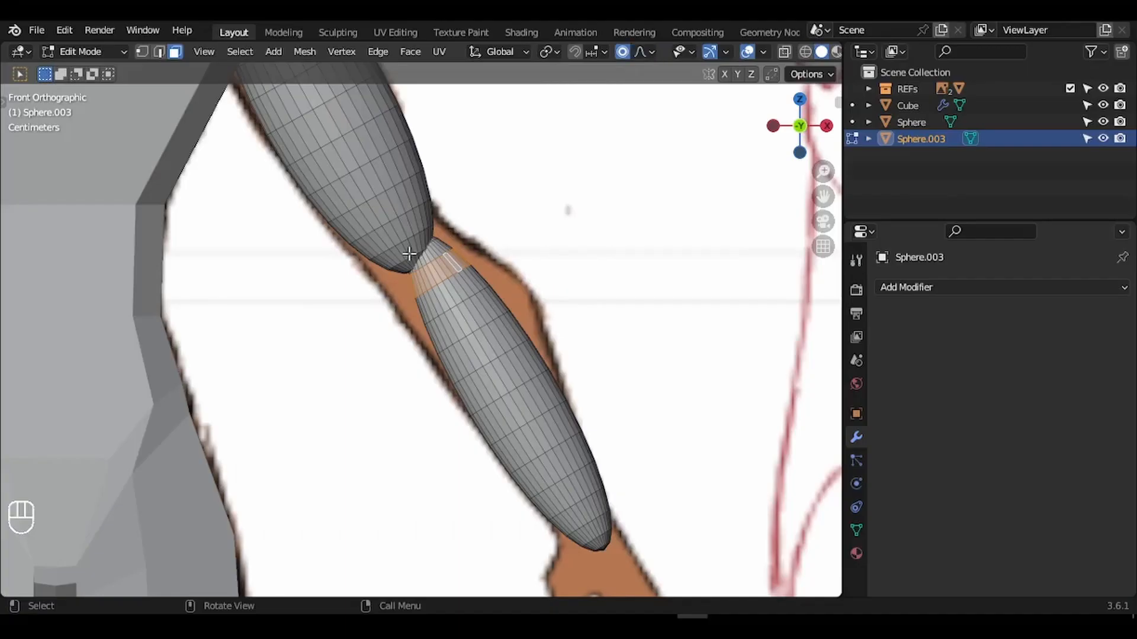
pyautogui.press('s')
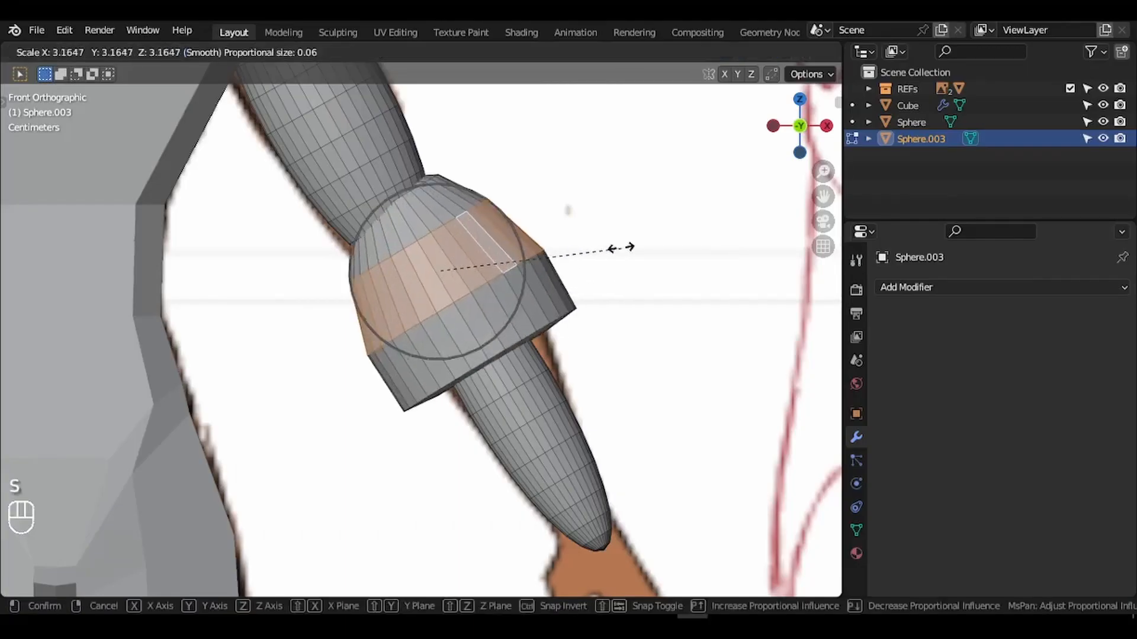
pyautogui.press('Escape')
pyautogui.press('s')
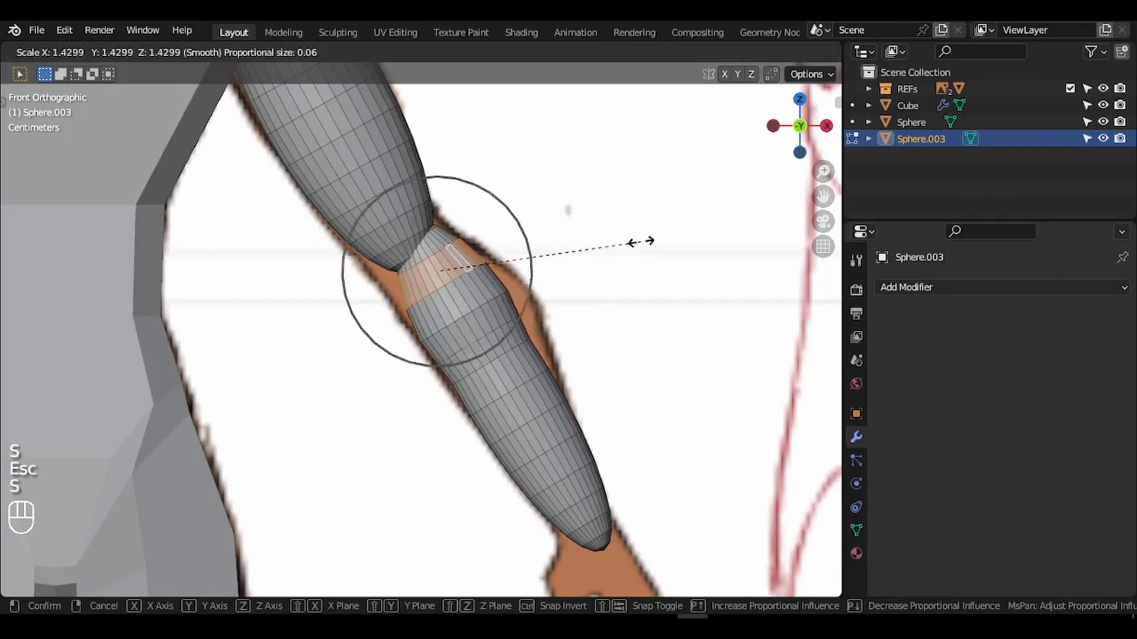
pyautogui.click(566, 300)
# Resize and move the edge ring across the elbow bulge with soft falloff.
pyautogui.press('2')
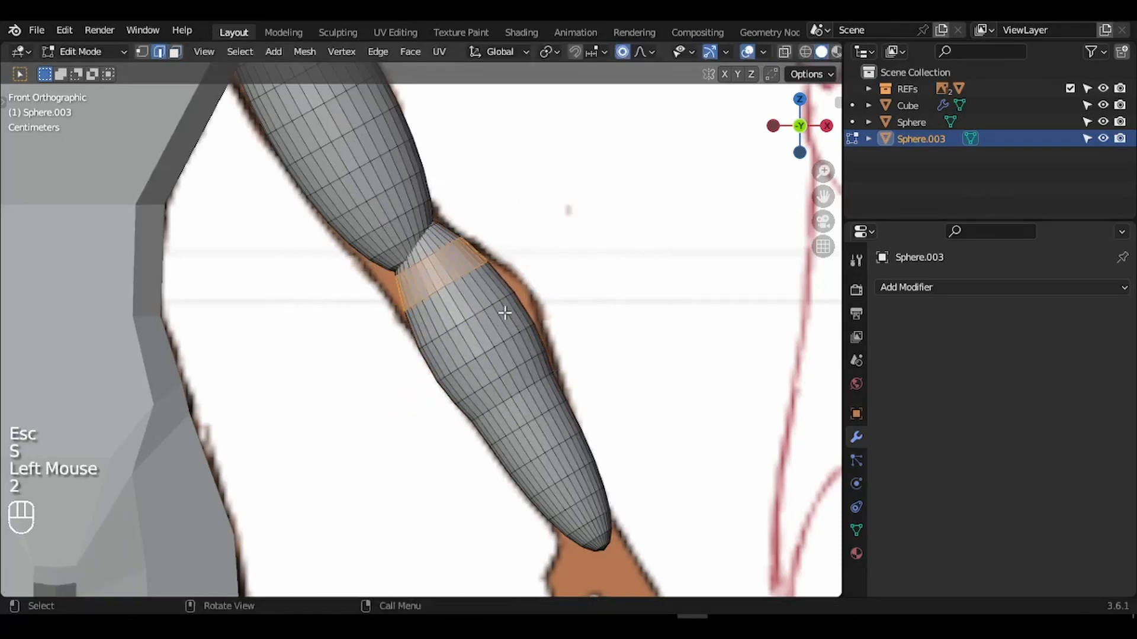
pyautogui.keyDown('alt'); pyautogui.click(497, 302); pyautogui.keyUp('alt')
pyautogui.press('s')
pyautogui.scroll(3, 655, 315)
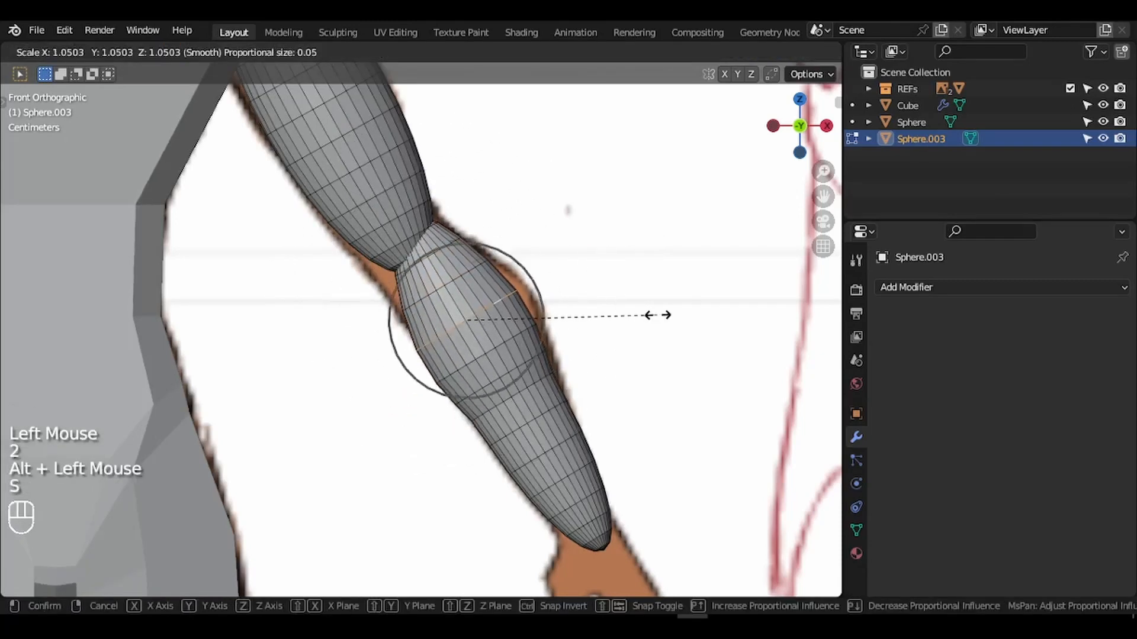
pyautogui.click(656, 314)
pyautogui.press('g')
pyautogui.scroll(-8, 663, 314)
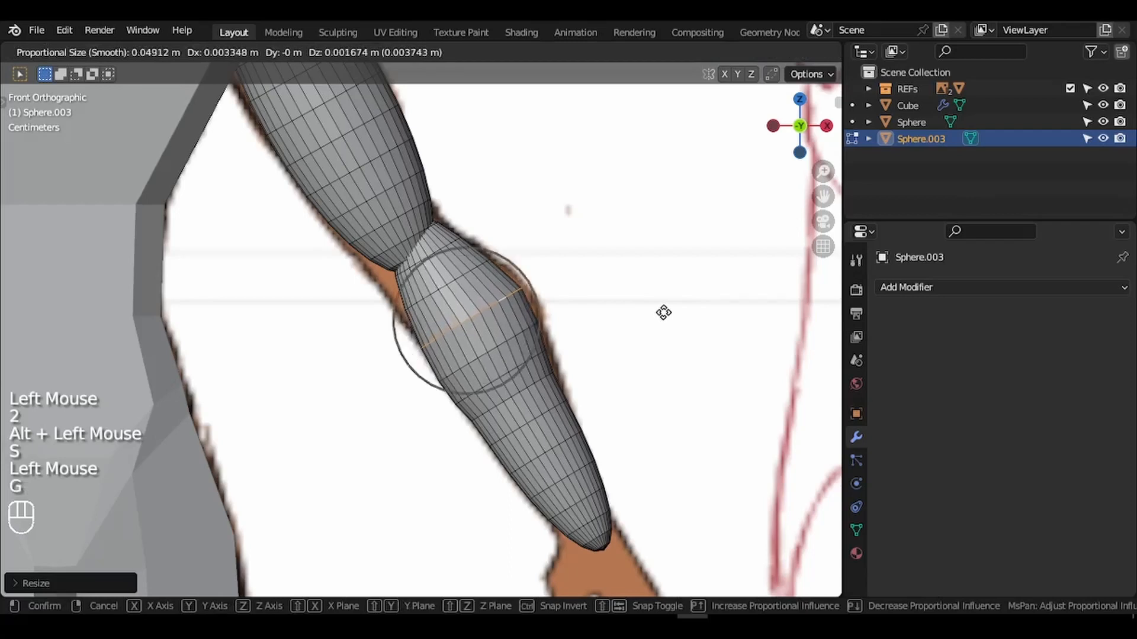
pyautogui.click(663, 312)
# Move individual inner and outer elbow vertices to match the drawn elbow.
pyautogui.press('1')
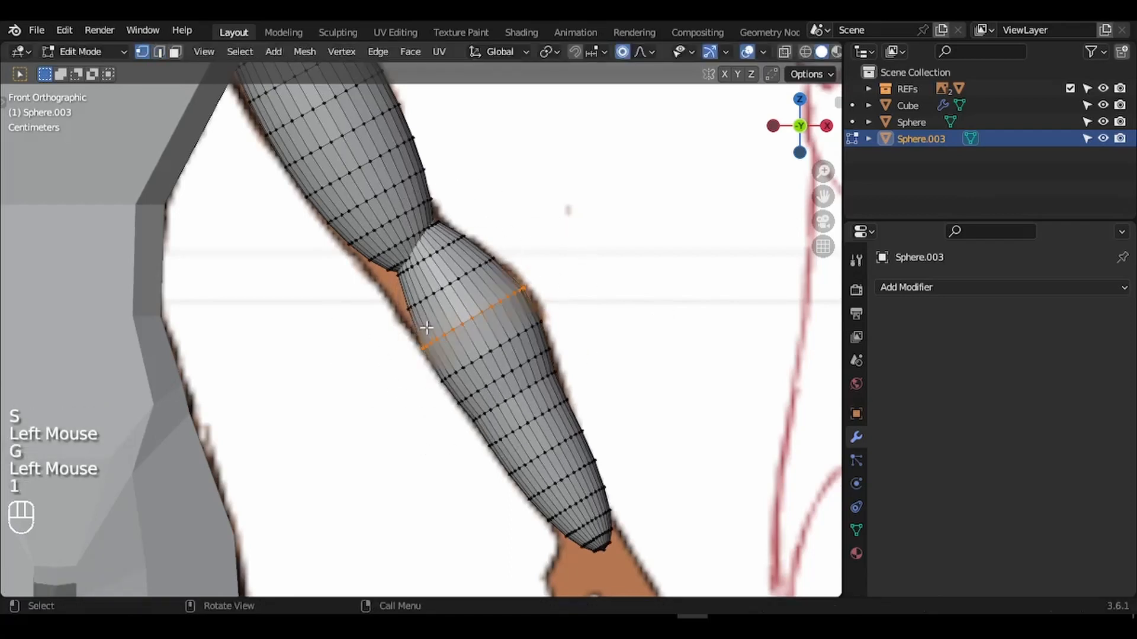
pyautogui.click(388, 279)
pyautogui.press('g')
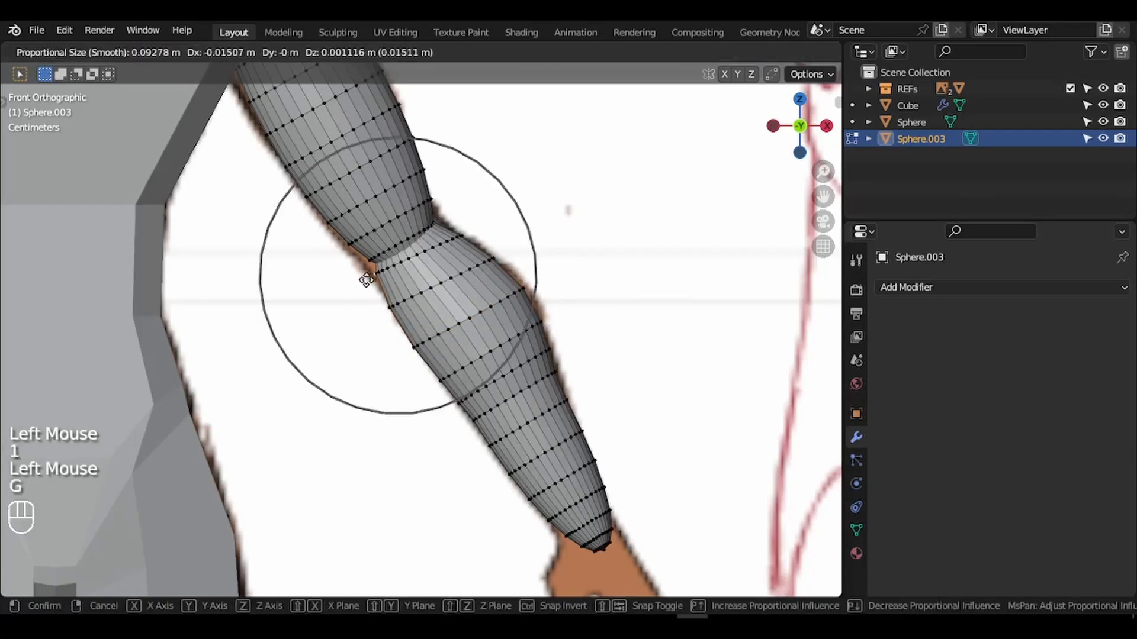
pyautogui.click(366, 277)
pyautogui.click(392, 337)
pyautogui.press('g')
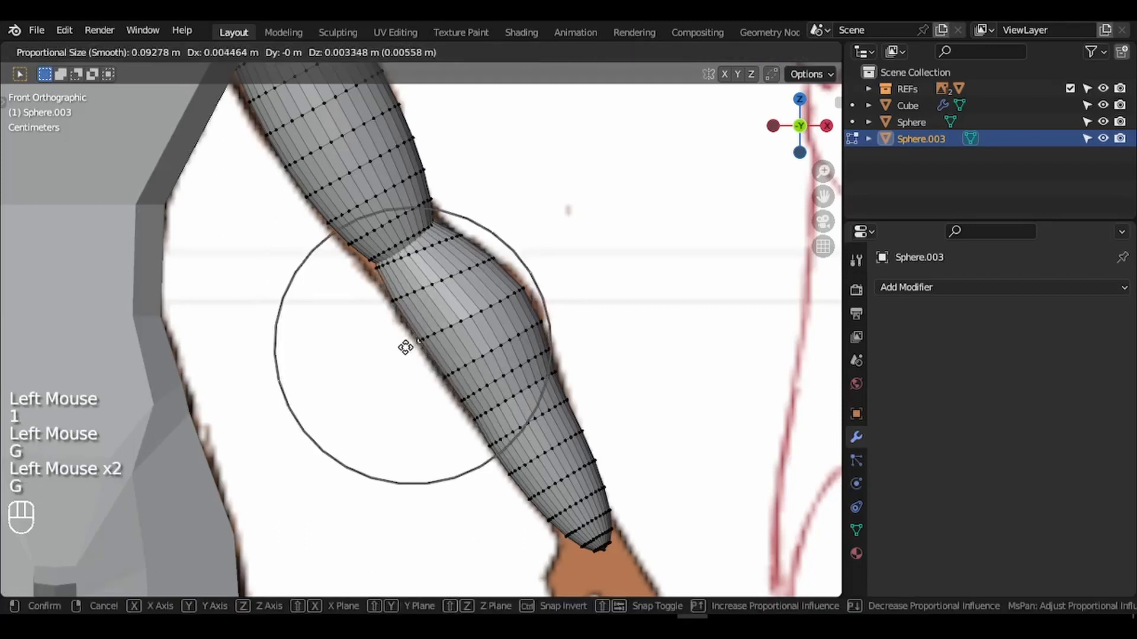
pyautogui.click(406, 348)
pyautogui.click(464, 237)
pyautogui.press('g')
pyautogui.click(472, 266)
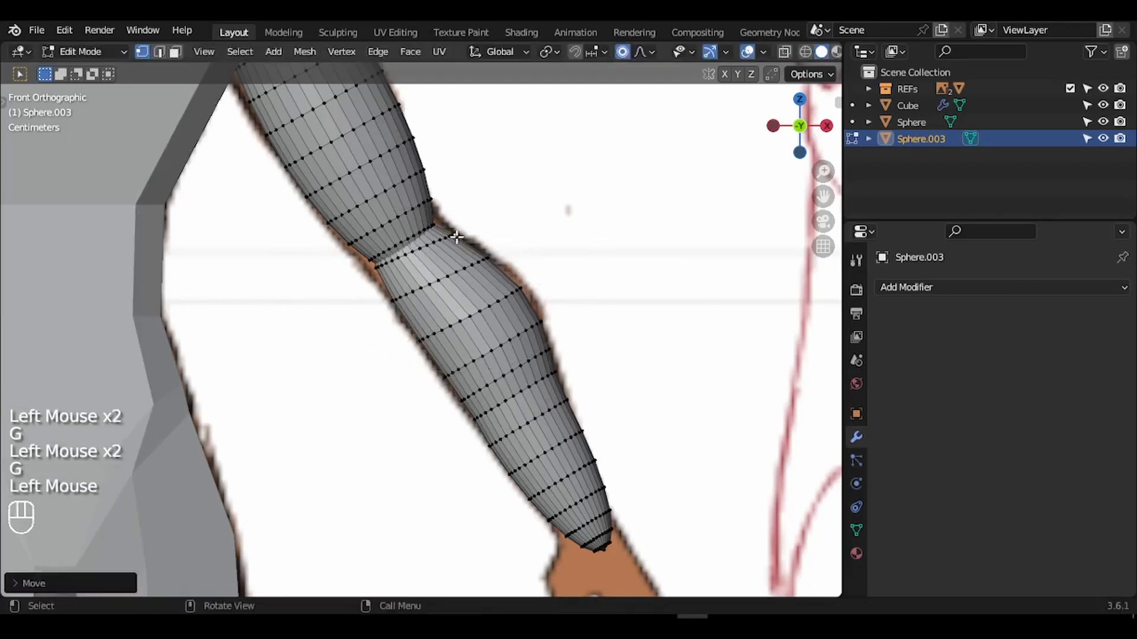
# Adjust forearm, wrist and upper-arm vertices to follow the reference arm outline.
pyautogui.click(530, 286)
pyautogui.press('g')
pyautogui.click(530, 286)
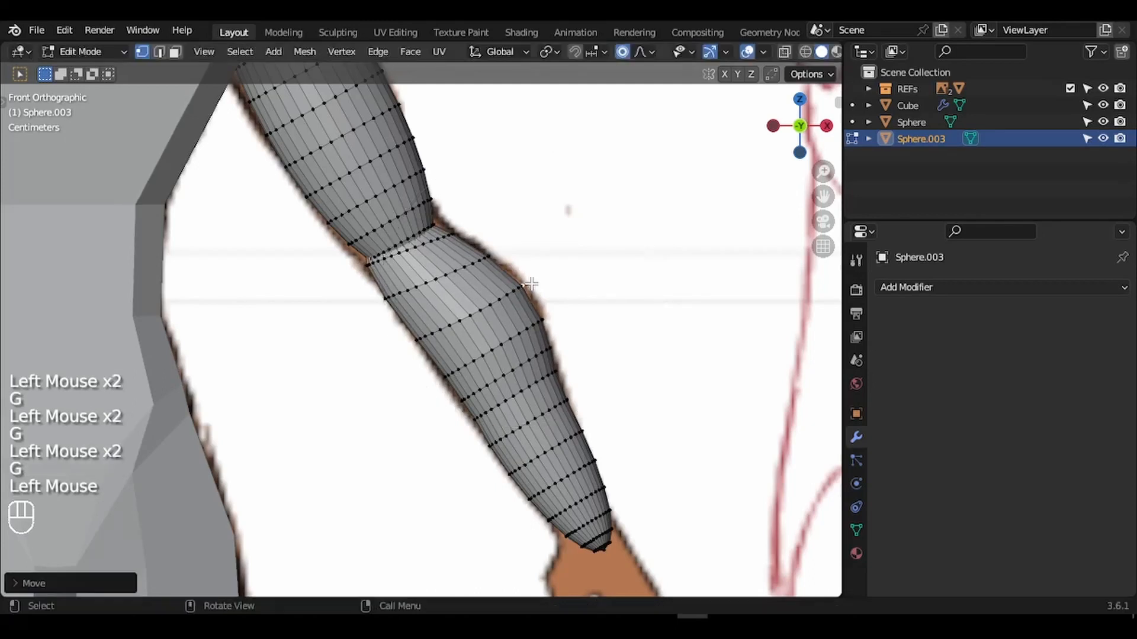
pyautogui.keyDown('shift'); pyautogui.scroll(-5, 483, 475); pyautogui.keyUp('shift')
pyautogui.keyDown('shift'); pyautogui.scroll(-2, 521, 450); pyautogui.keyUp('shift')
pyautogui.click(560, 409)
pyautogui.press('g')
pyautogui.click(563, 403)
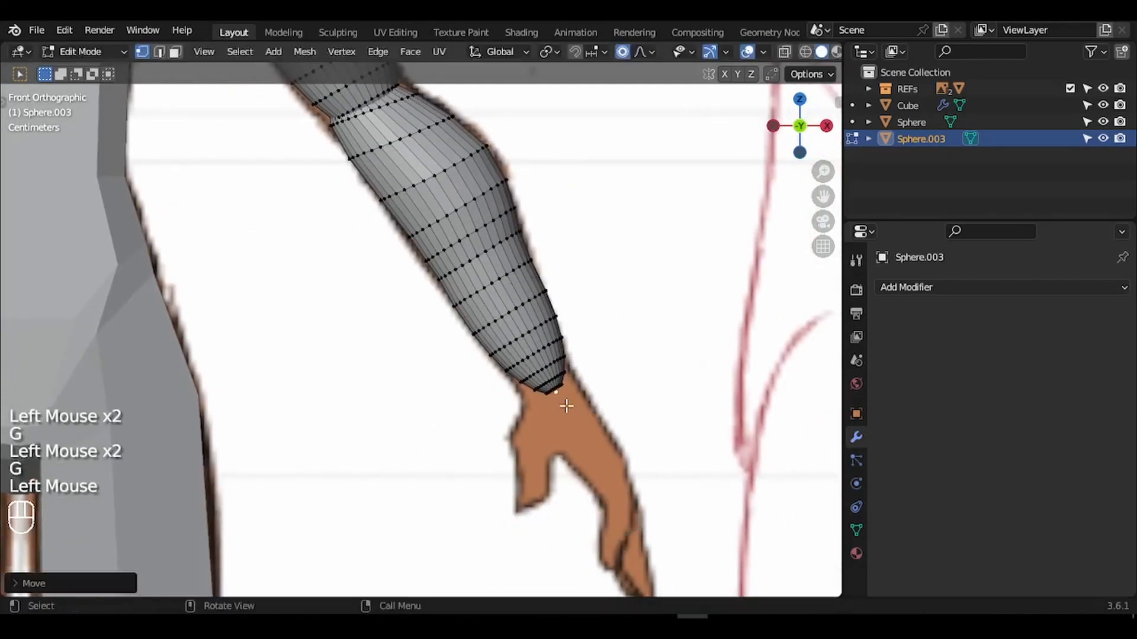
pyautogui.keyDown('shift'); pyautogui.scroll(6, 450, 302); pyautogui.keyUp('shift')
pyautogui.click(473, 360)
pyautogui.press('g')
pyautogui.click(470, 359)
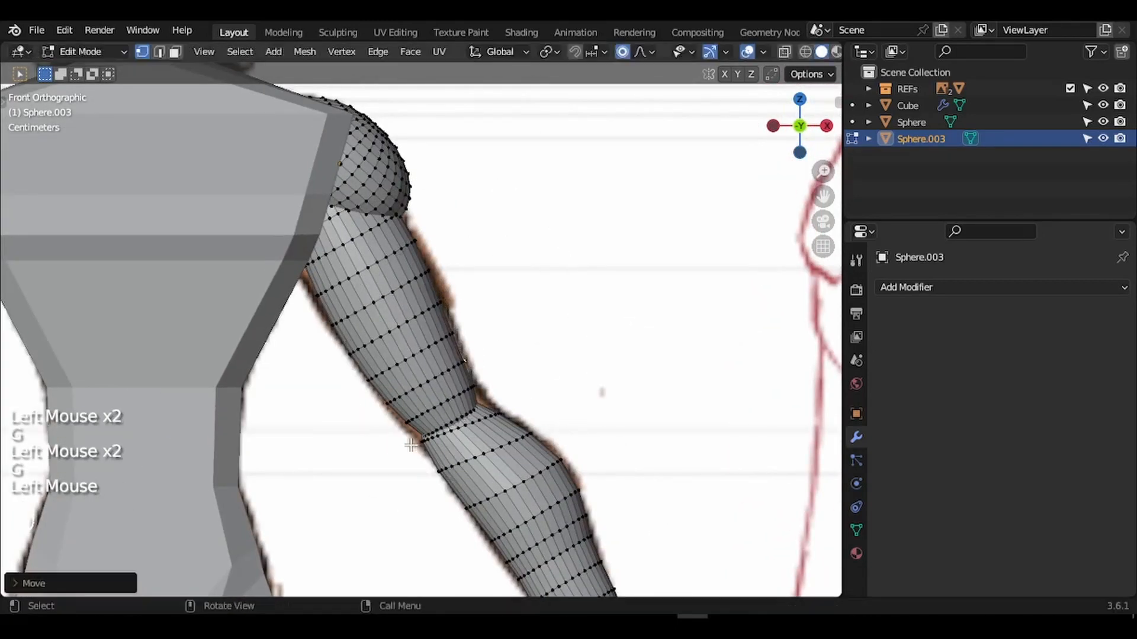
# Check the reshaped arm from the right-side and top views.
pyautogui.click(420, 440)
pyautogui.keyDown('ctrl'); pyautogui.moveTo(578, 253); pyautogui.dragTo(654, 509, button='middle'); pyautogui.keyUp('ctrl')
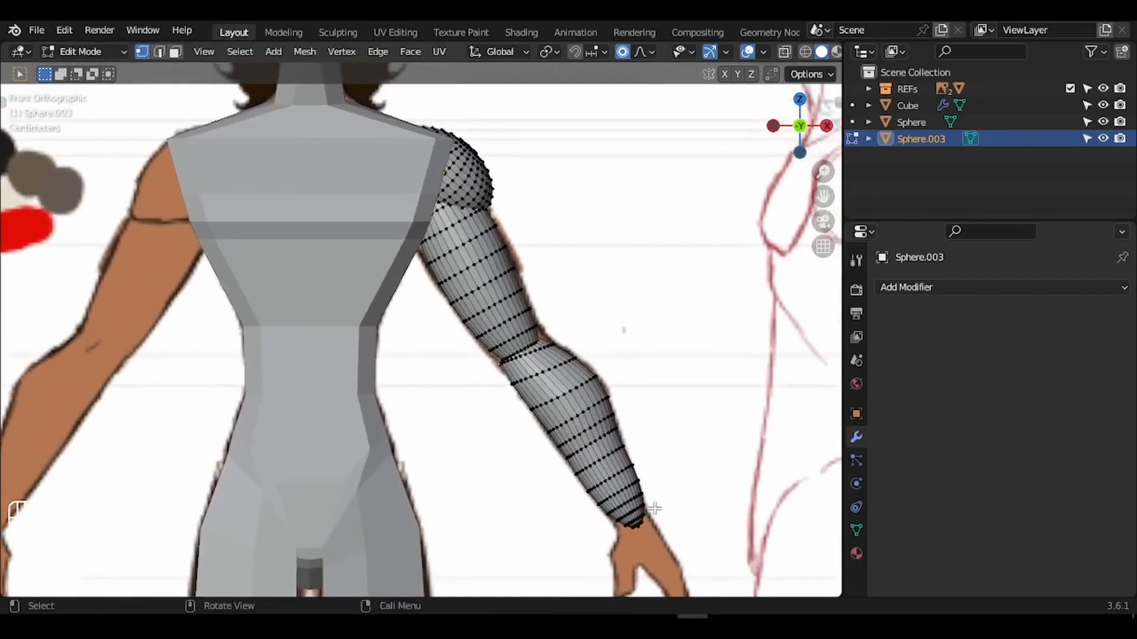
pyautogui.press('KP_3')
pyautogui.keyDown('ctrl'); pyautogui.moveTo(654, 509); pyautogui.dragTo(528, 458, button='middle'); pyautogui.keyUp('ctrl')
pyautogui.press('KP_7')
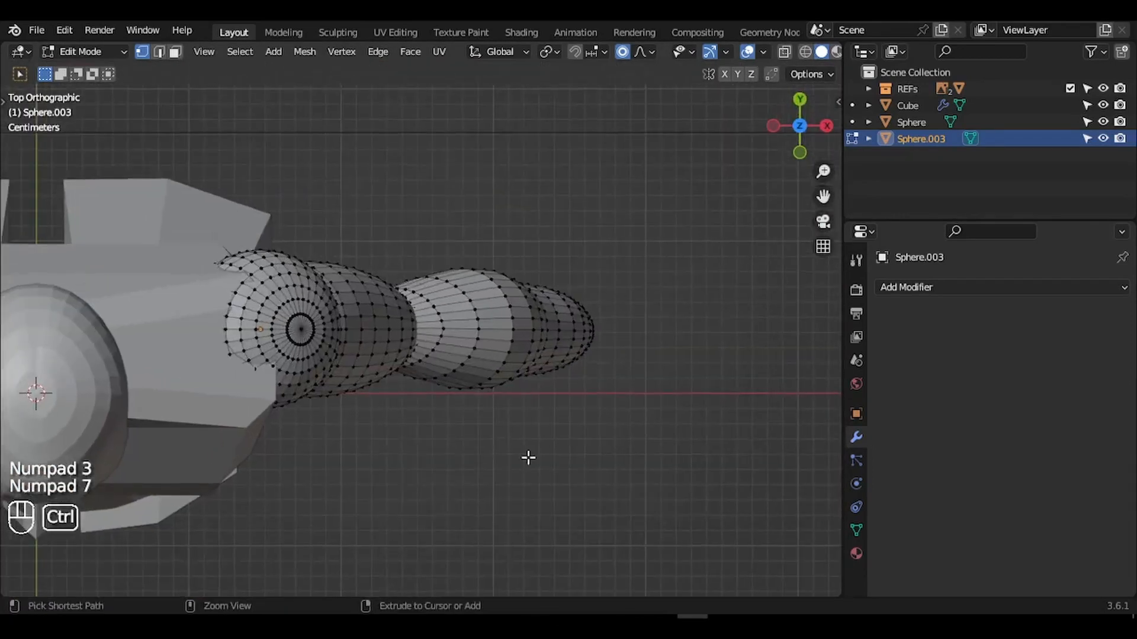
# Nudge two forearm vertices along the Y axis to reshape the forearm.
pyautogui.click(450, 379)
pyautogui.press('g')
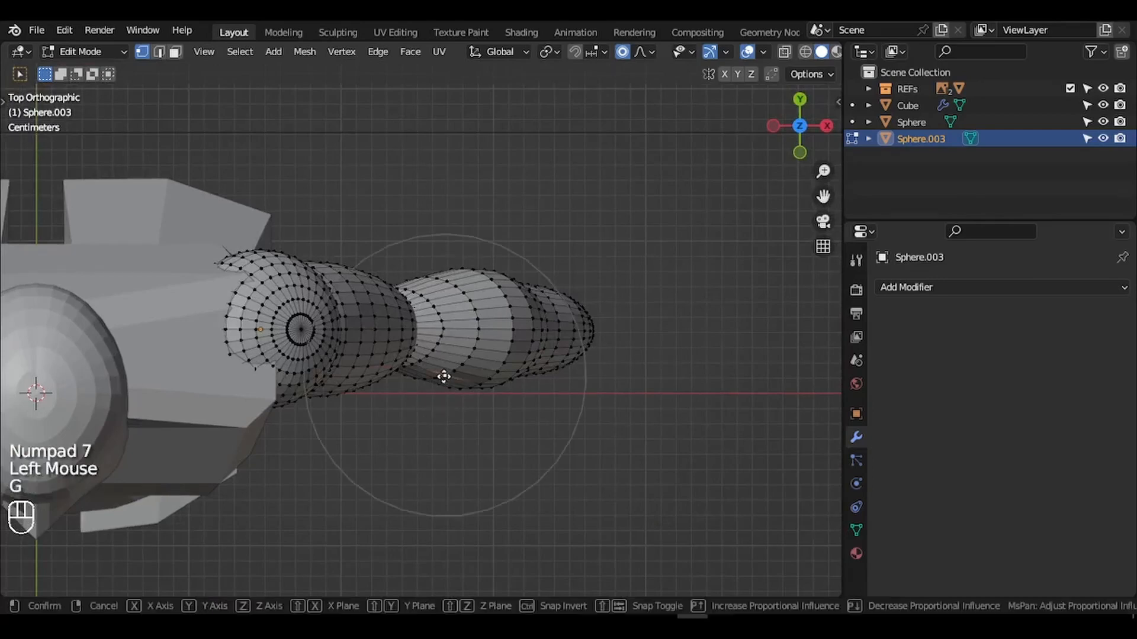
pyautogui.press('y')
pyautogui.click(398, 376)
pyautogui.click(383, 384)
pyautogui.press('g')
pyautogui.press('y')
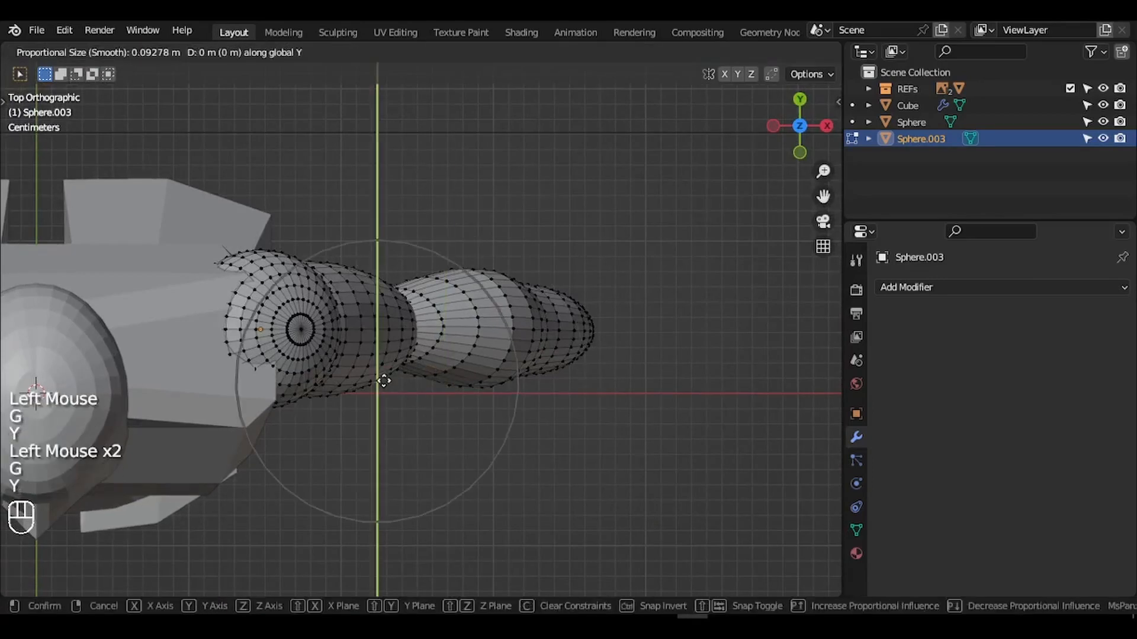
pyautogui.click(386, 378)
# Soft-move the inner elbow vertex along Y with proportional editing, then scale the selection.
pyautogui.moveTo(386, 377); pyautogui.dragTo(514, 333, button='middle')
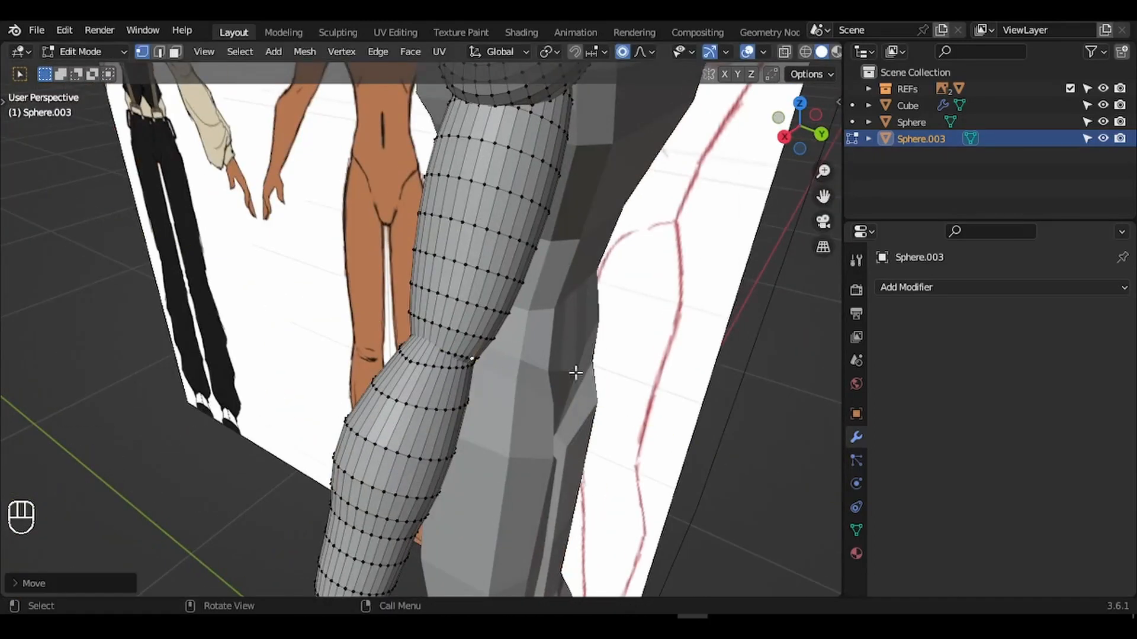
pyautogui.keyDown('shift'); pyautogui.click(468, 374); pyautogui.keyUp('shift')
pyautogui.press('g')
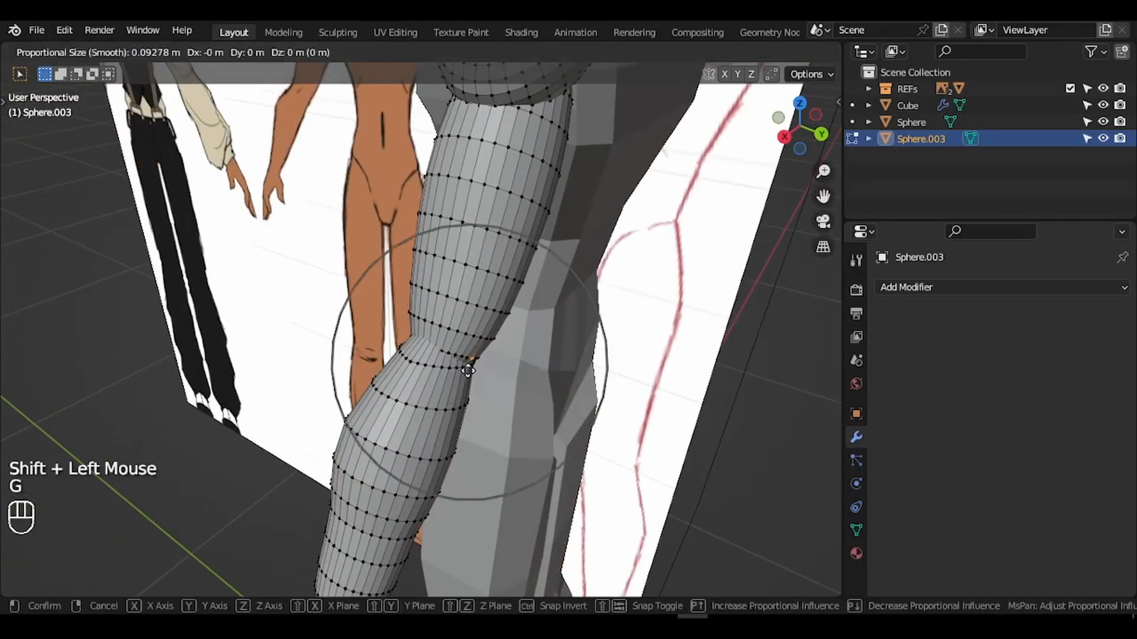
pyautogui.press('y')
pyautogui.scroll(6, 472, 371)
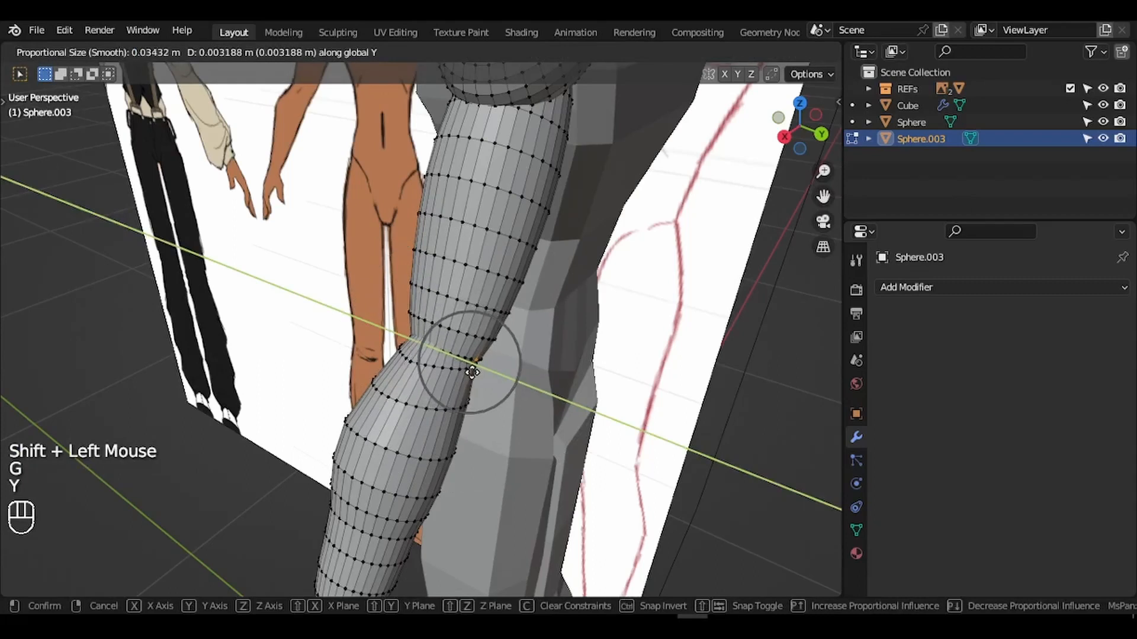
pyautogui.click(477, 376)
pyautogui.moveTo(478, 376)
pyautogui.mouseDown(button='middle')
pyautogui.moveTo(470, 368)
pyautogui.moveTo(479, 375)
pyautogui.mouseUp(button='middle')
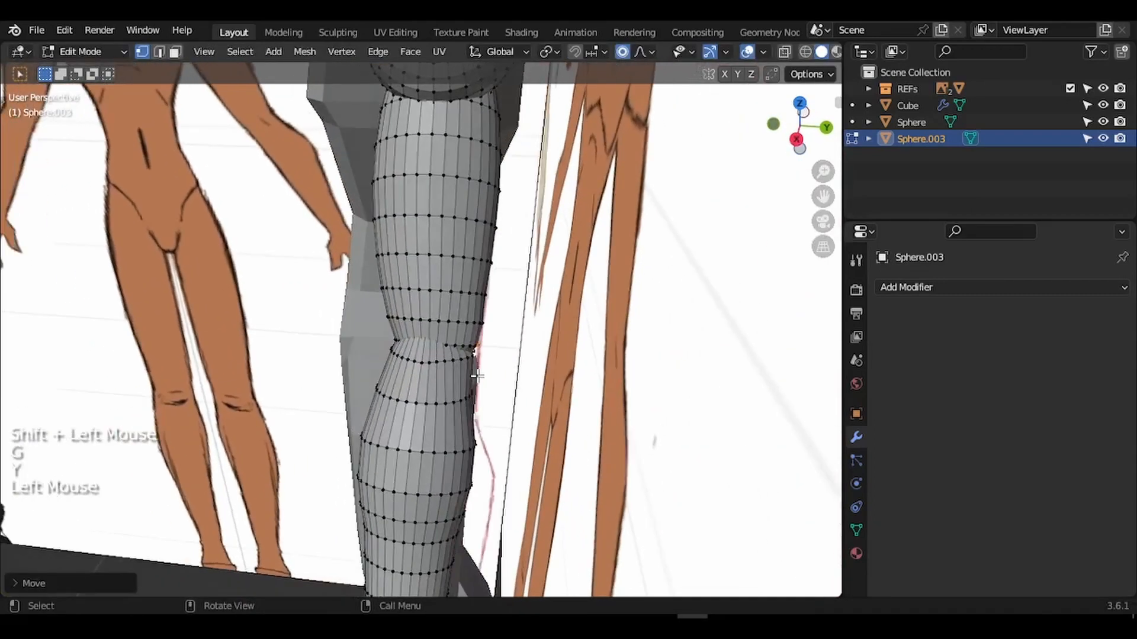
pyautogui.press('g')
pyautogui.click(482, 375)
pyautogui.press('s')
pyautogui.click(619, 354)
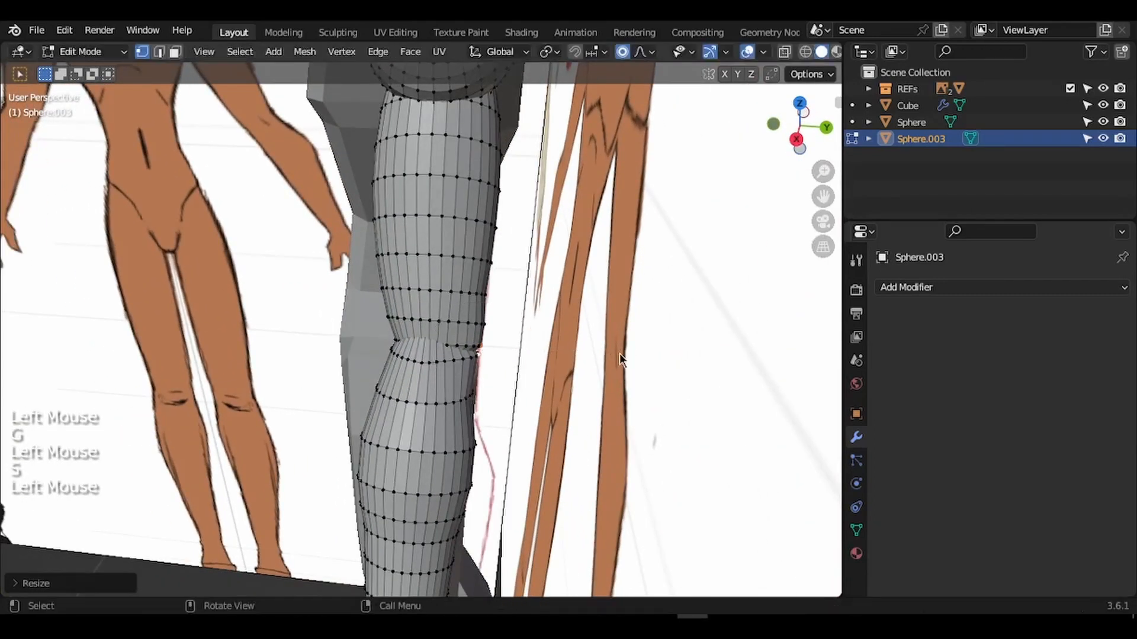
# Return to Object Mode and frame the whole figure in front view.
pyautogui.press('Tab')
pyautogui.press('KP_1')
pyautogui.keyDown('ctrl'); pyautogui.moveTo(619, 354); pyautogui.dragTo(620, 476, button='middle'); pyautogui.keyUp('ctrl')
pyautogui.keyDown('shift'); pyautogui.moveTo(620, 353); pyautogui.dragTo(619, 308, button='middle'); pyautogui.keyUp('shift')
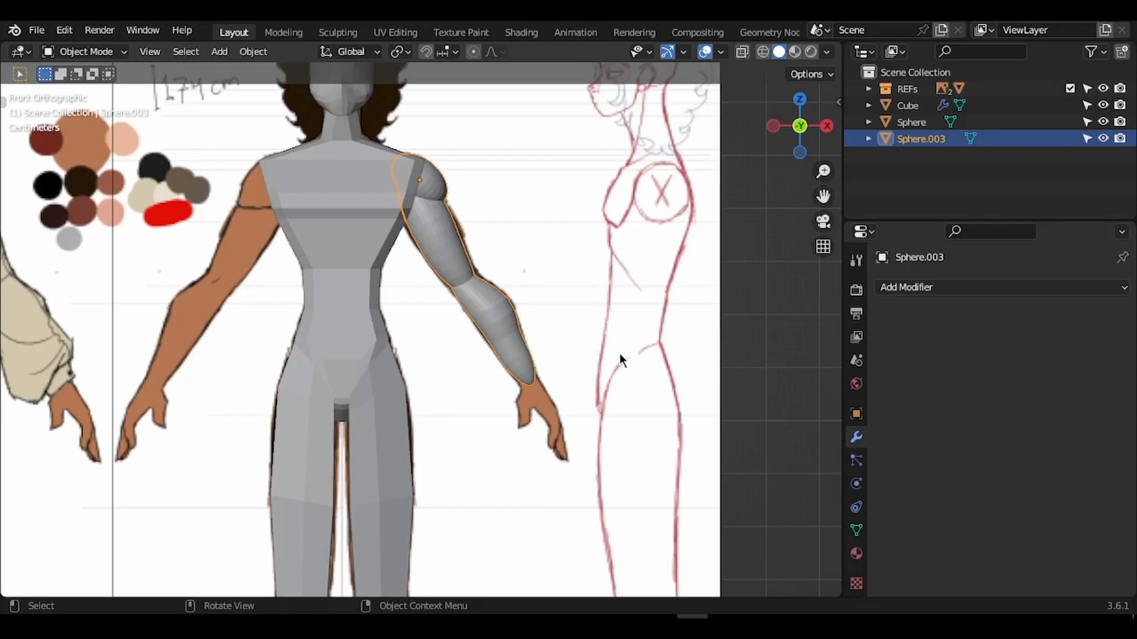
# Join the arm into the body object with Ctrl+J.
pyautogui.keyDown('shift'); pyautogui.scroll(5, 619, 353); pyautogui.keyUp('shift')
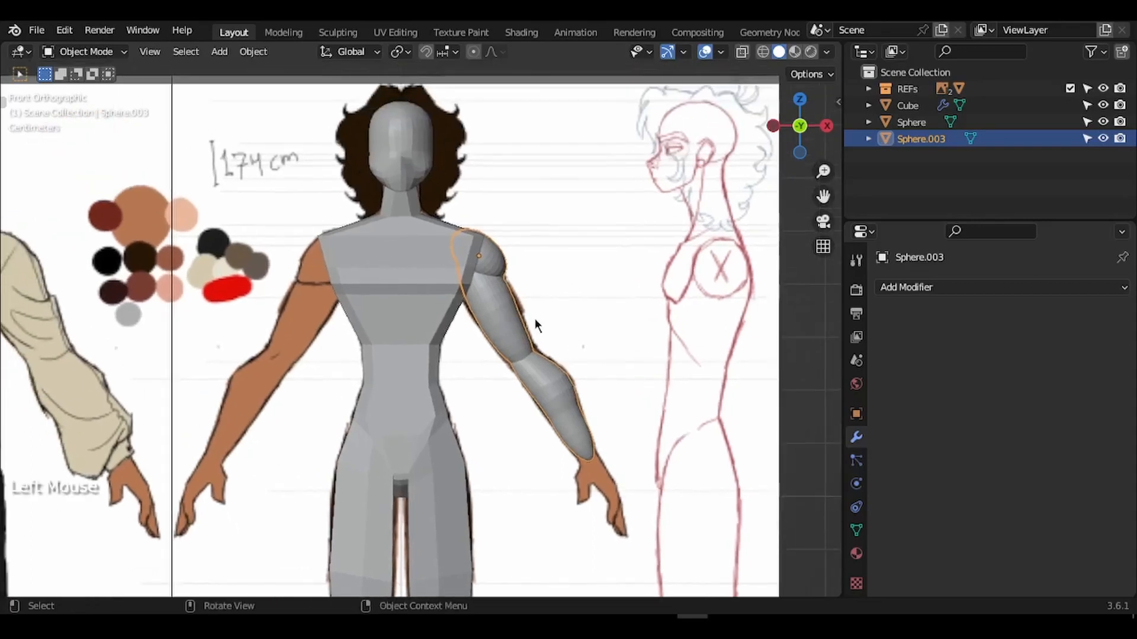
pyautogui.keyDown('shift'); pyautogui.click(422, 269); pyautogui.keyUp('shift')
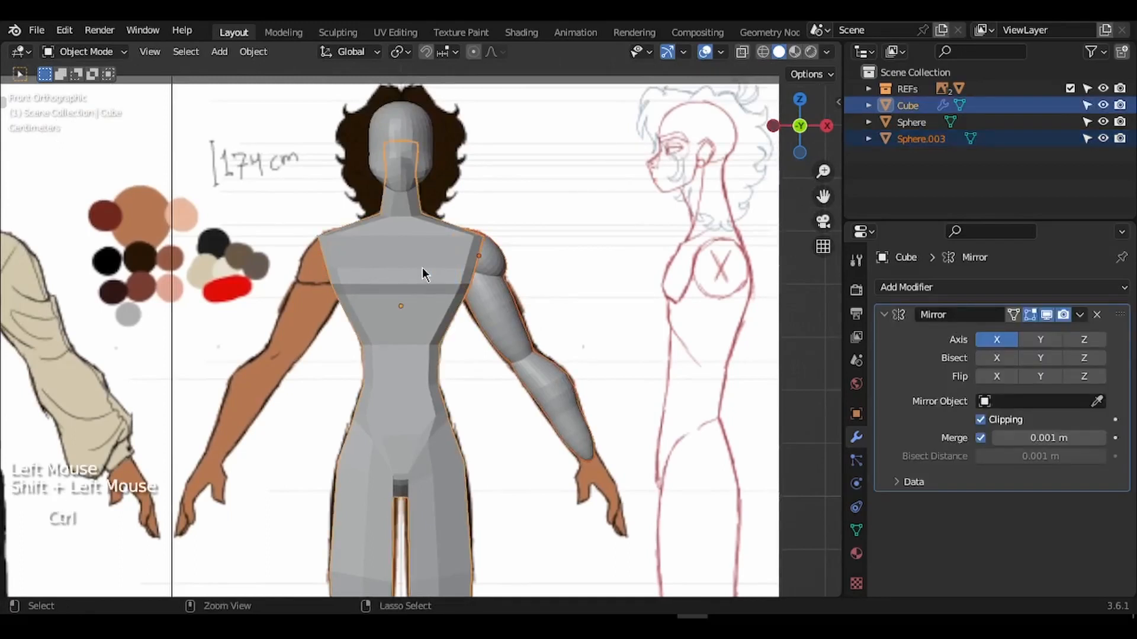
pyautogui.hotkey('ctrl', 'j')
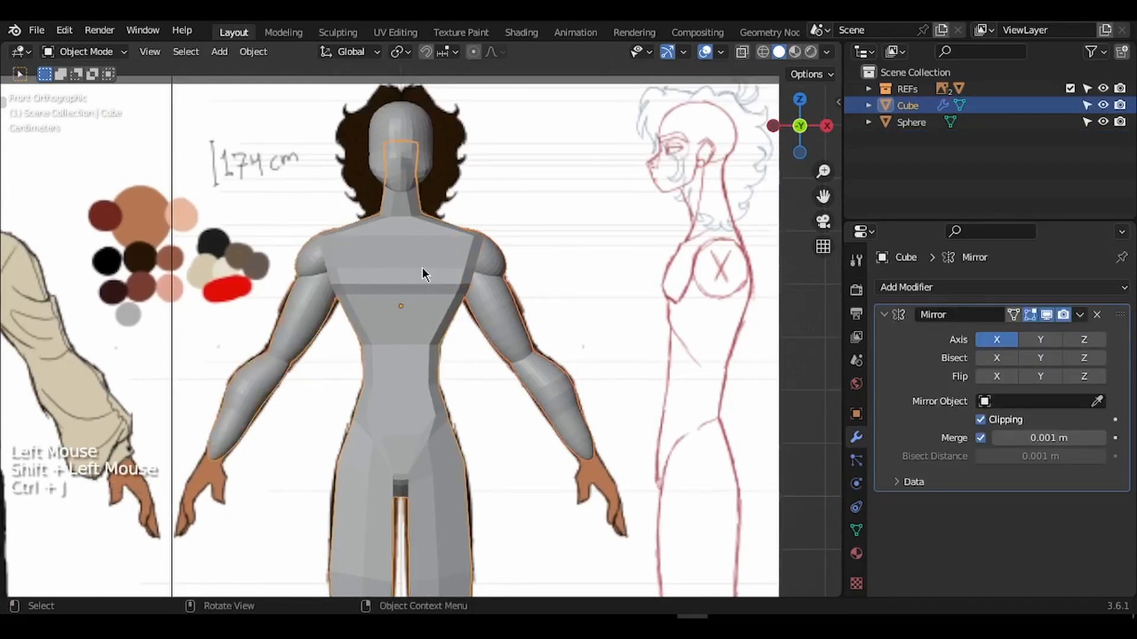
# Apply the body's Mirror modifier.
pyautogui.moveTo(422, 267); pyautogui.dragTo(559, 219, button='middle')
pyautogui.click(401, 172)
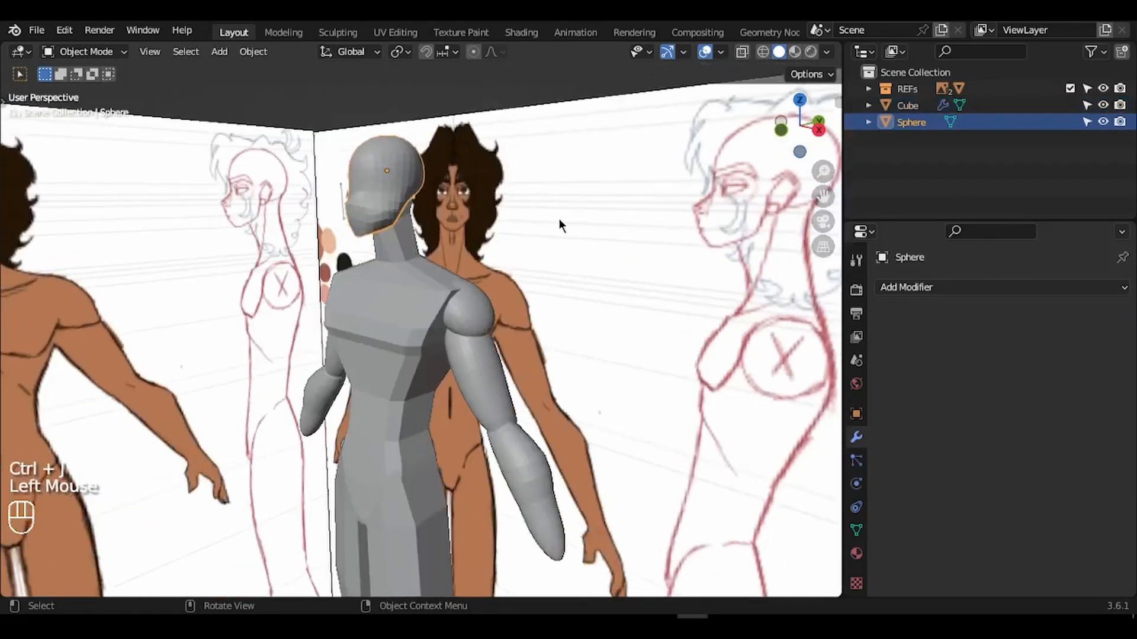
pyautogui.click(421, 269)
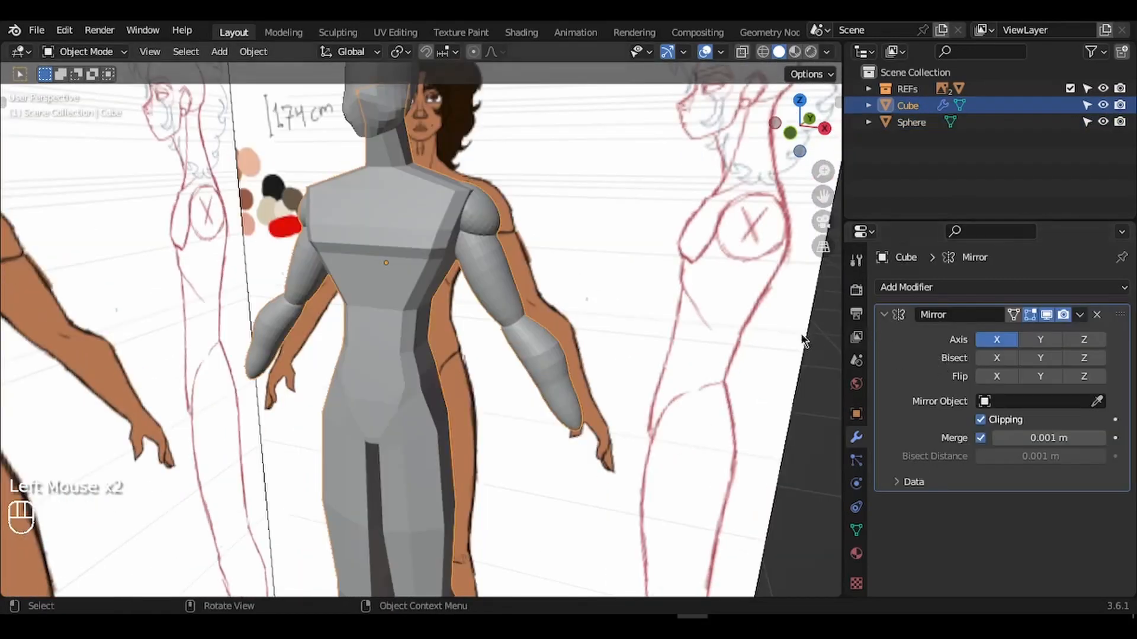
pyautogui.hotkey('ctrl', 'a')
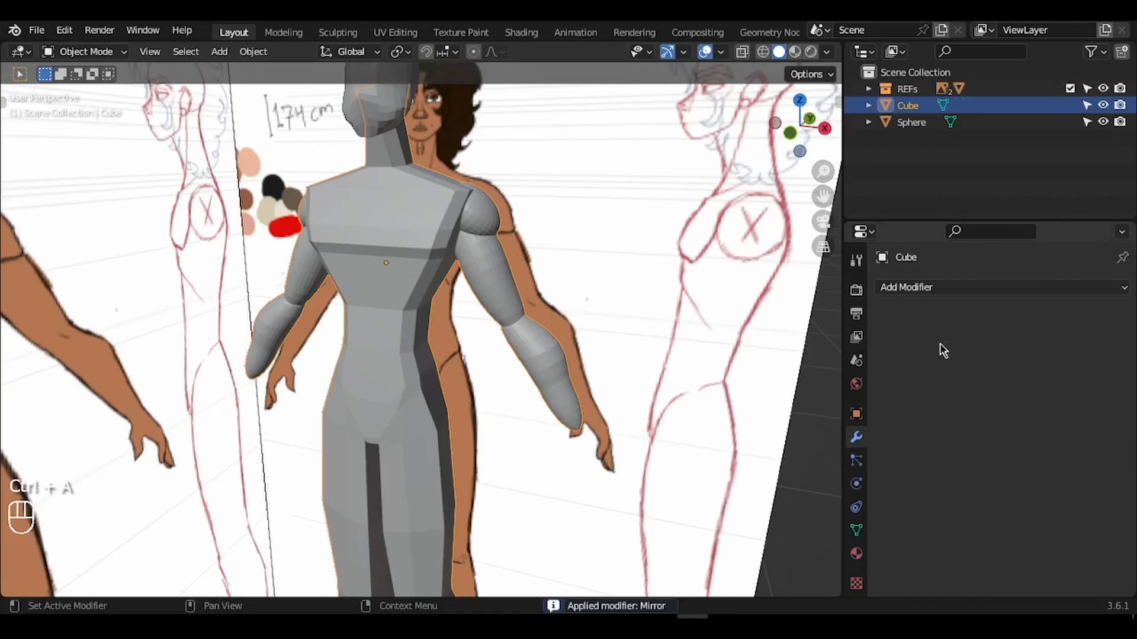
# Join the head into the body, undo that join, and begin renaming the body.
pyautogui.keyDown('shift'); pyautogui.moveTo(392, 112); pyautogui.dragTo(412, 200, button='middle'); pyautogui.keyUp('shift')
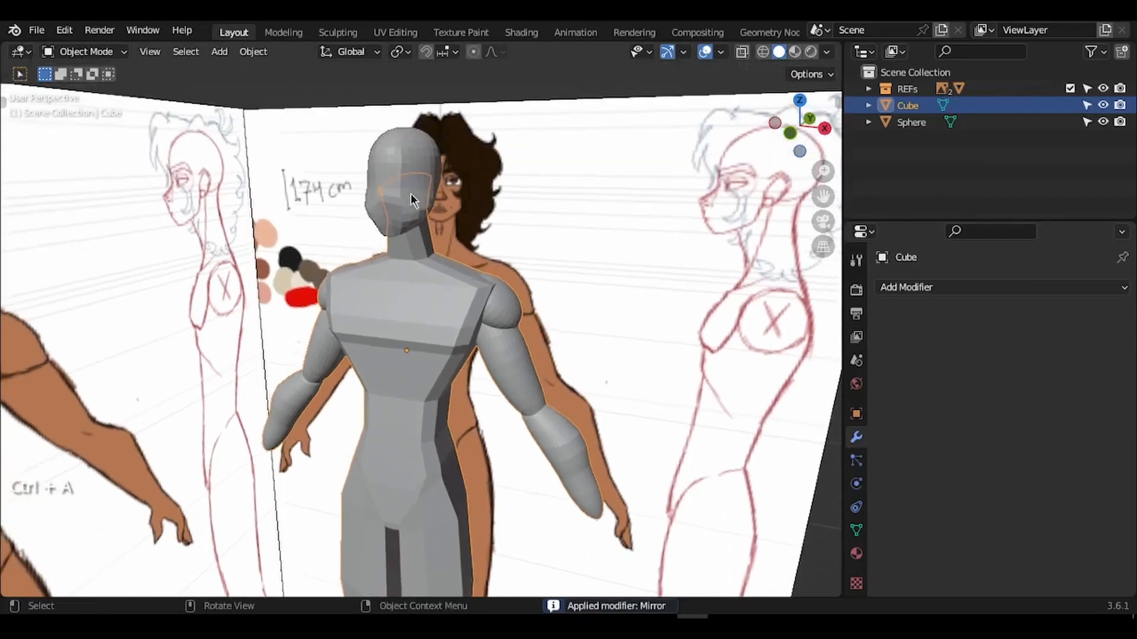
pyautogui.click(396, 166)
pyautogui.keyDown('shift'); pyautogui.click(431, 293); pyautogui.keyUp('shift')
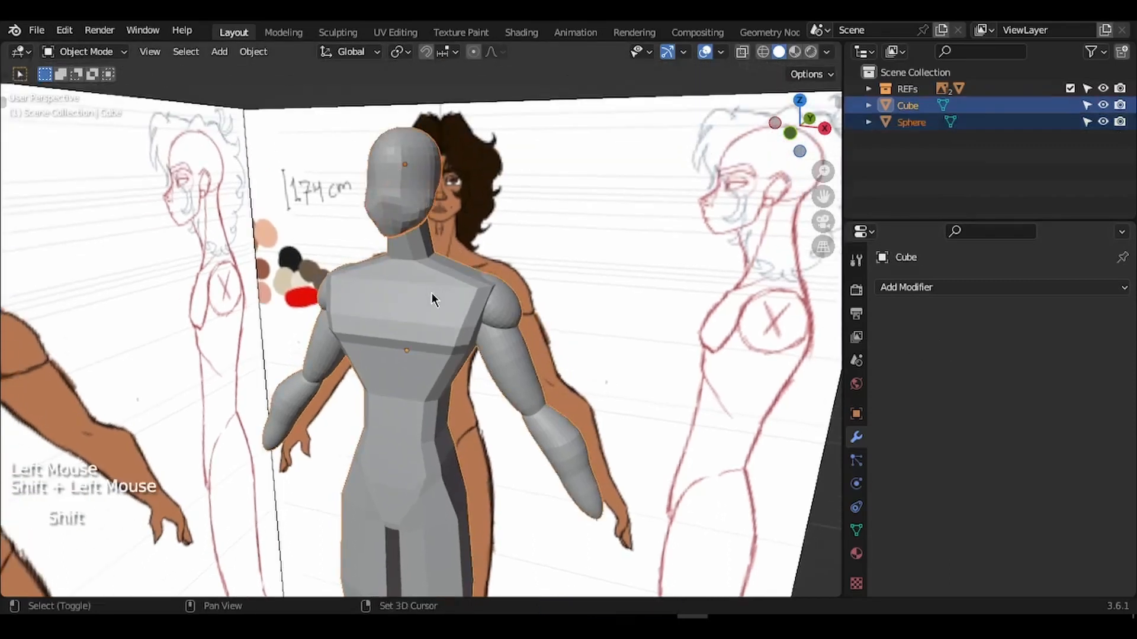
pyautogui.hotkey('ctrl', 'j')
pyautogui.hotkey('ctrl', 'z')
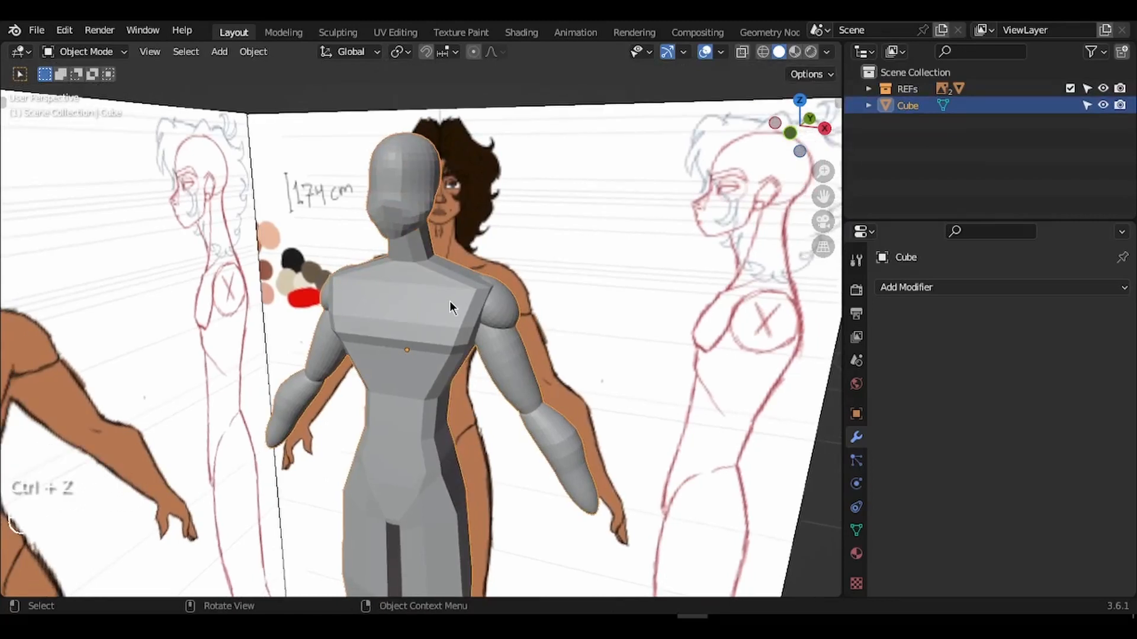
pyautogui.press('F2')
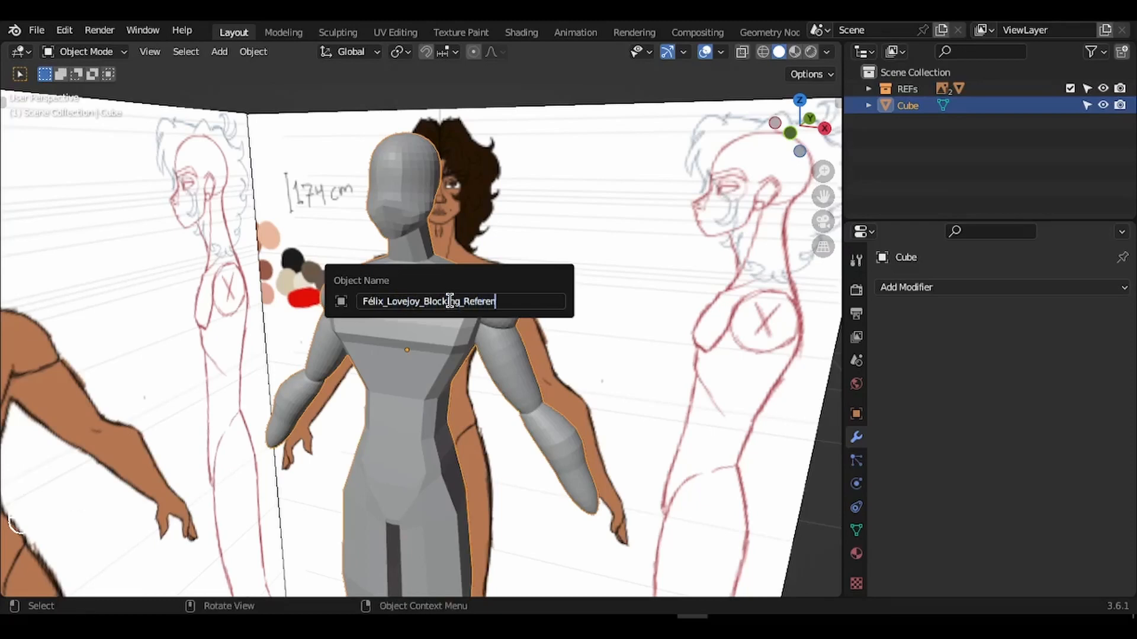
# Give the combined body its blocking-reference name and isolate it in Local View.
pyautogui.write('ce')
pyautogui.press('Return')
pyautogui.keyDown('ctrl'); pyautogui.scroll(-4, 450, 301); pyautogui.keyUp('ctrl')
pyautogui.keyDown('shift'); pyautogui.scroll(-4, 449, 301); pyautogui.keyUp('shift')
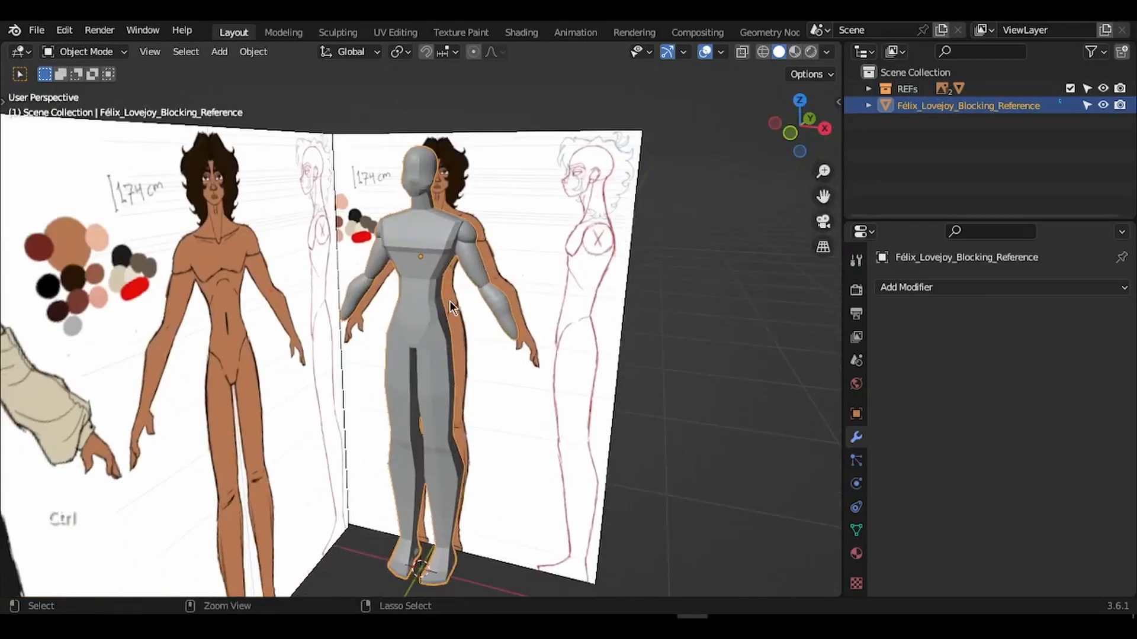
pyautogui.moveTo(450, 301); pyautogui.dragTo(487, 293, button='middle')
pyautogui.press('KP_Divide')
# Apply All Transforms to the body and enter Edit Mode on its legs.
pyautogui.hotkey('ctrl', 'a')
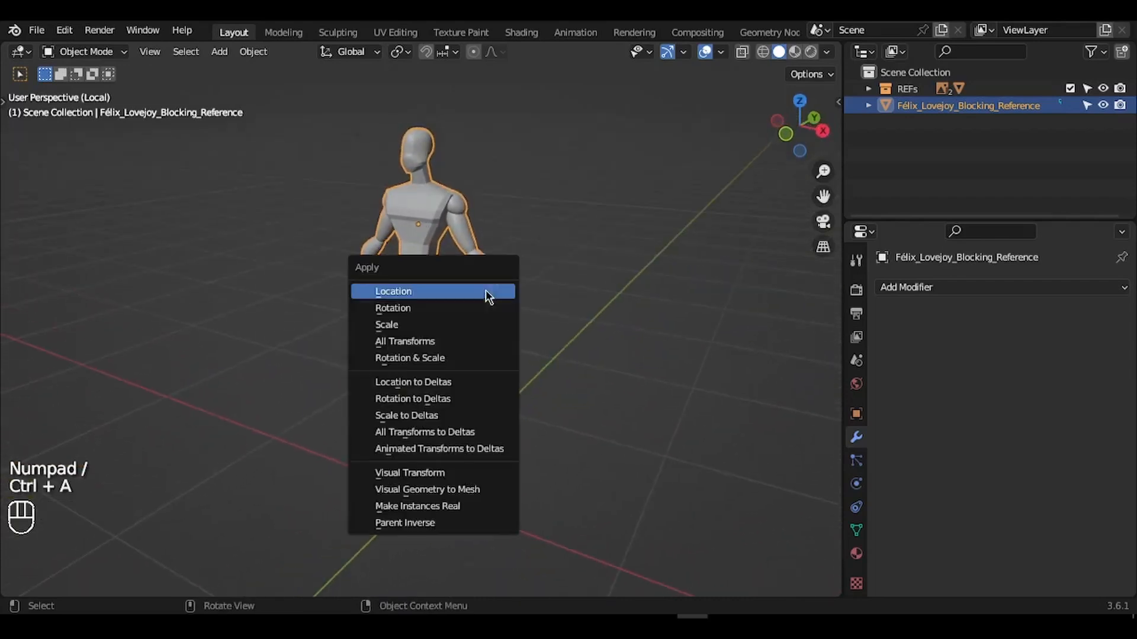
pyautogui.click(427, 342)
pyautogui.press('s')
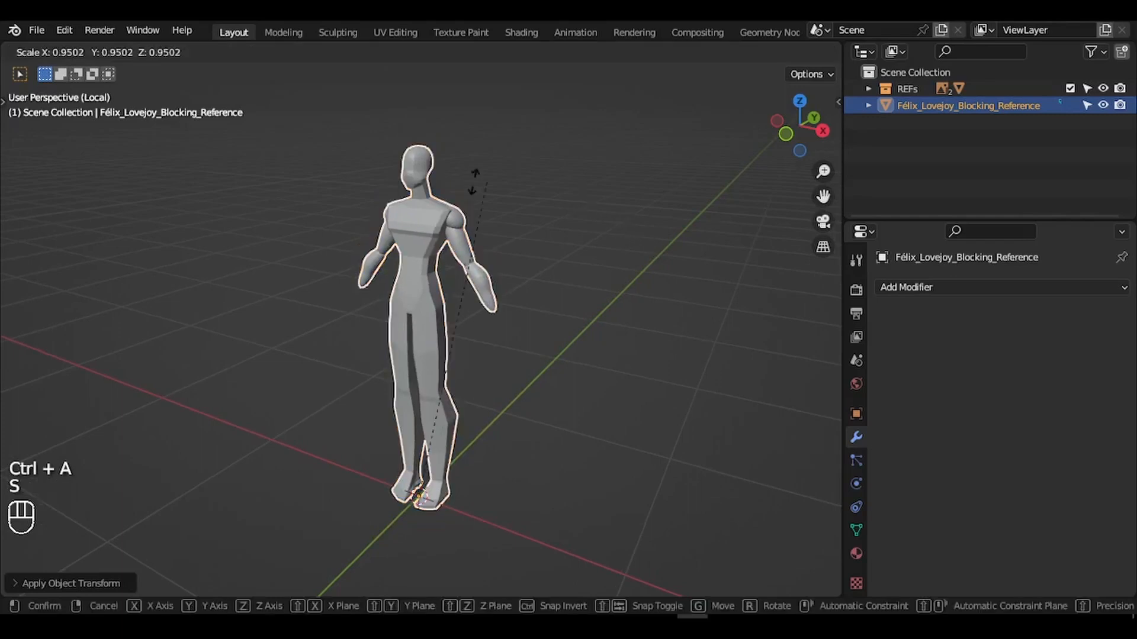
pyautogui.press('Escape')
pyautogui.press('r')
pyautogui.press('Escape')
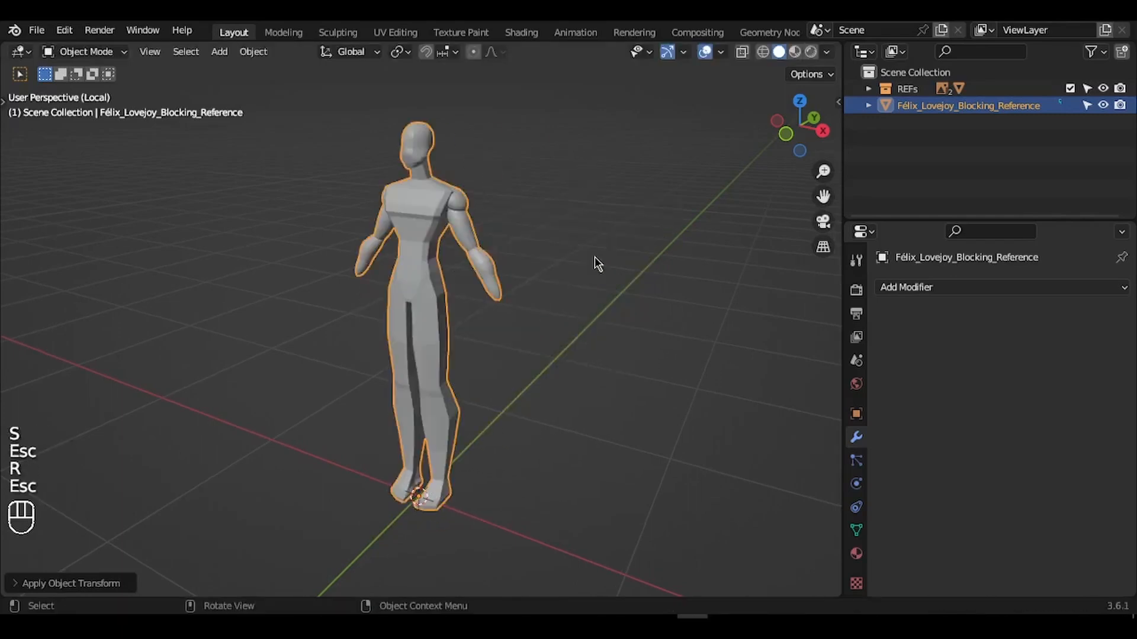
pyautogui.keyDown('ctrl'); pyautogui.moveTo(595, 257); pyautogui.dragTo(594, 257, button='middle'); pyautogui.keyUp('ctrl')
pyautogui.press('Tab')
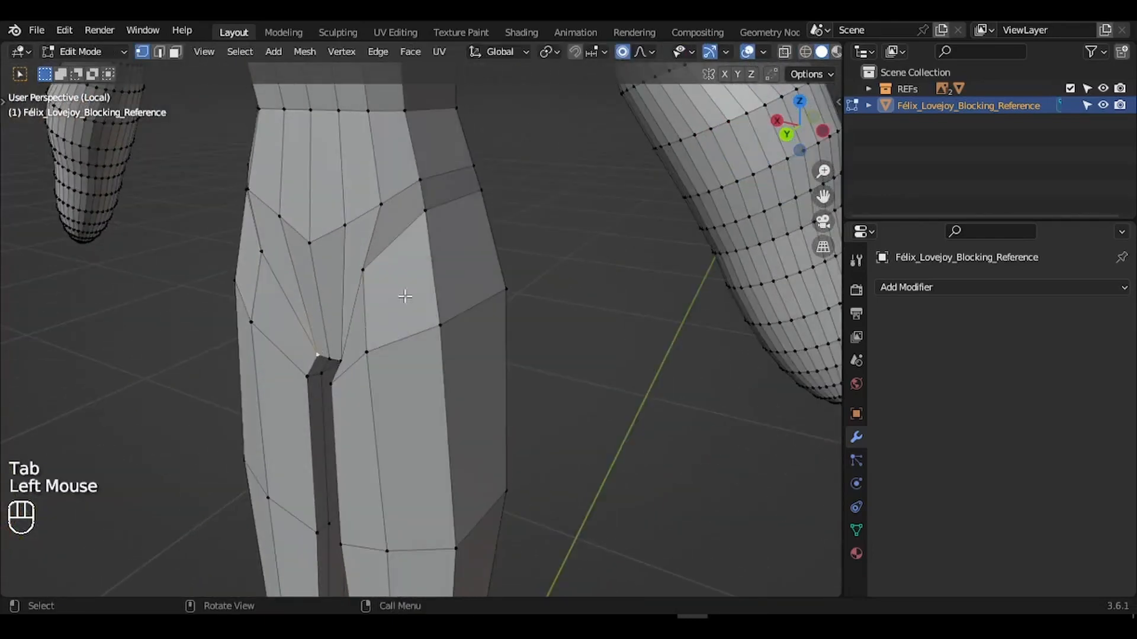
# Soft-move the crotch and hip vertices, partly constrained to Y, to round the hips.
pyautogui.moveTo(470, 263); pyautogui.dragTo(470, 263, button='middle')
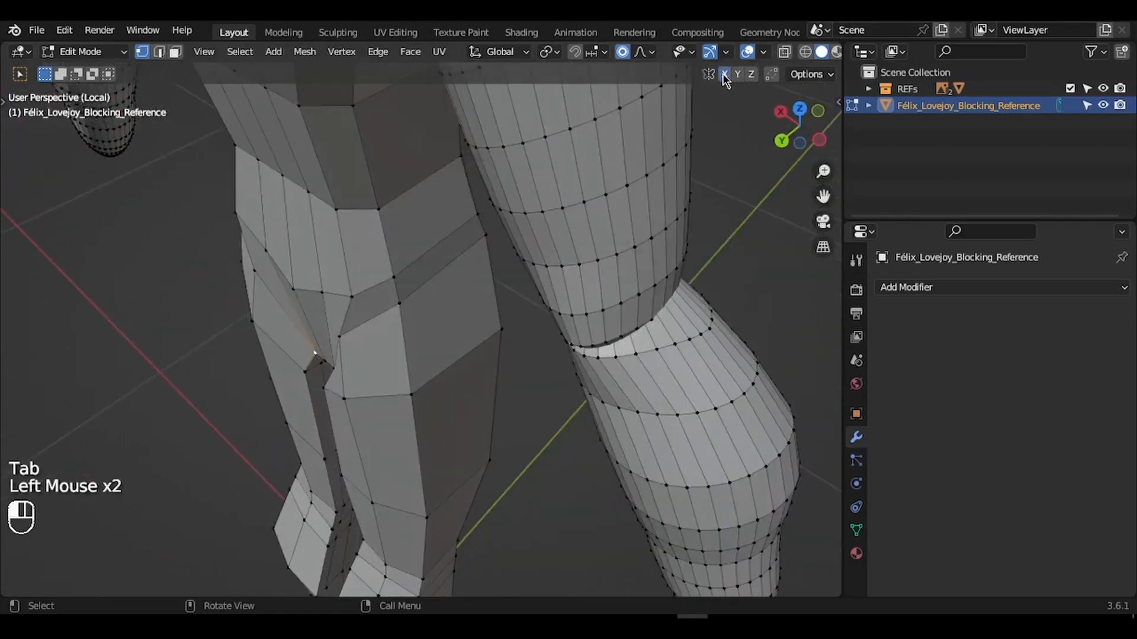
pyautogui.press('g')
pyautogui.press('y')
pyautogui.click(636, 152)
pyautogui.press('g')
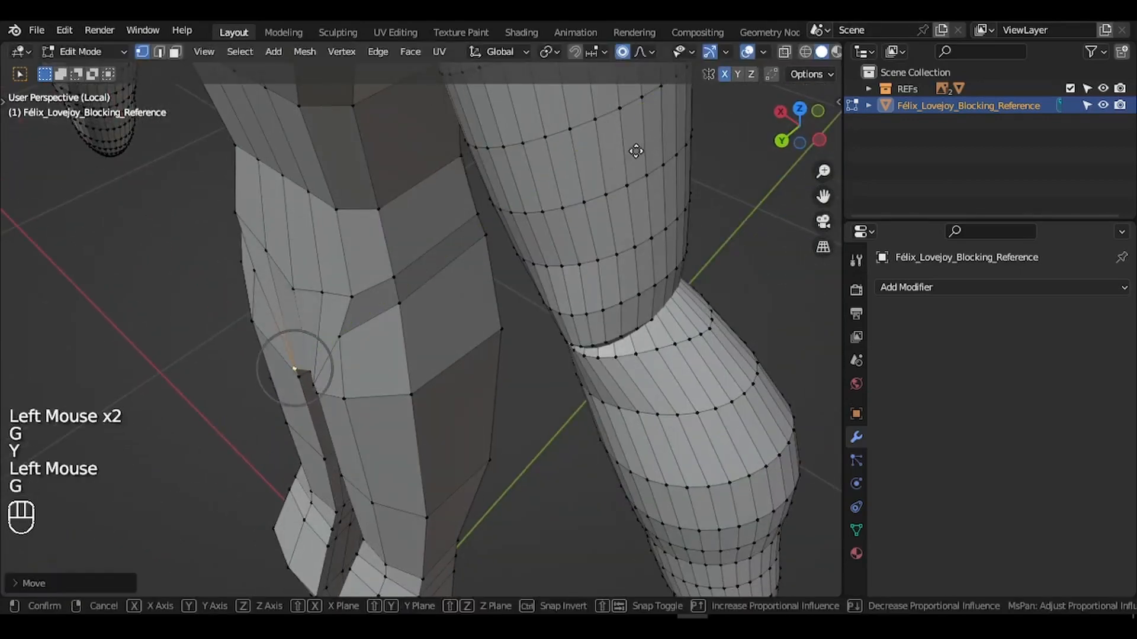
pyautogui.click(626, 135)
pyautogui.click(626, 131)
pyautogui.moveTo(626, 131); pyautogui.dragTo(520, 424, button='middle')
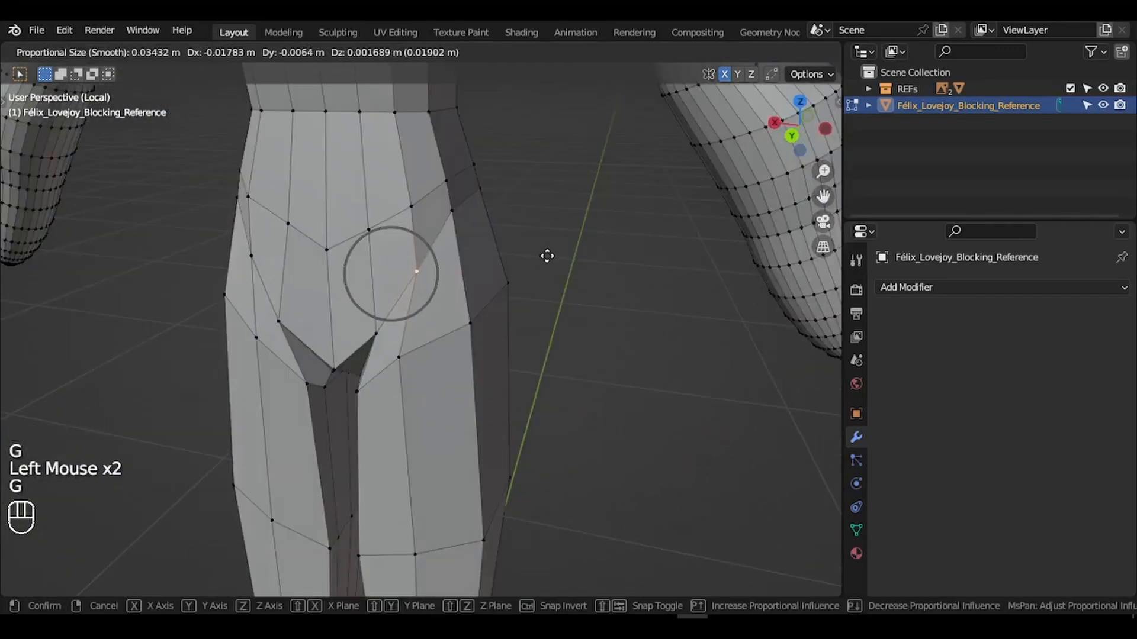
pyautogui.click(549, 255)
pyautogui.moveTo(550, 255); pyautogui.dragTo(623, 270, button='middle')
pyautogui.press('g')
pyautogui.click(640, 269)
# Move two outer-thigh vertices to refine the thigh contour.
pyautogui.doubleClick(274, 241)
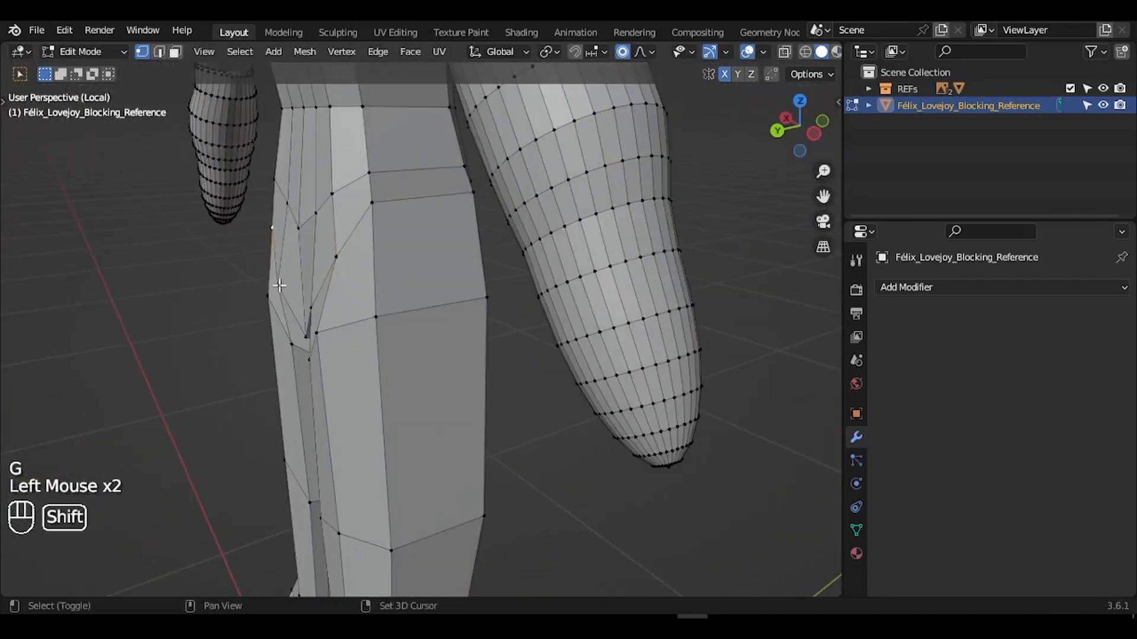
pyautogui.keyDown('shift'); pyautogui.click(272, 285); pyautogui.keyUp('shift')
pyautogui.press('g')
pyautogui.click(269, 294)
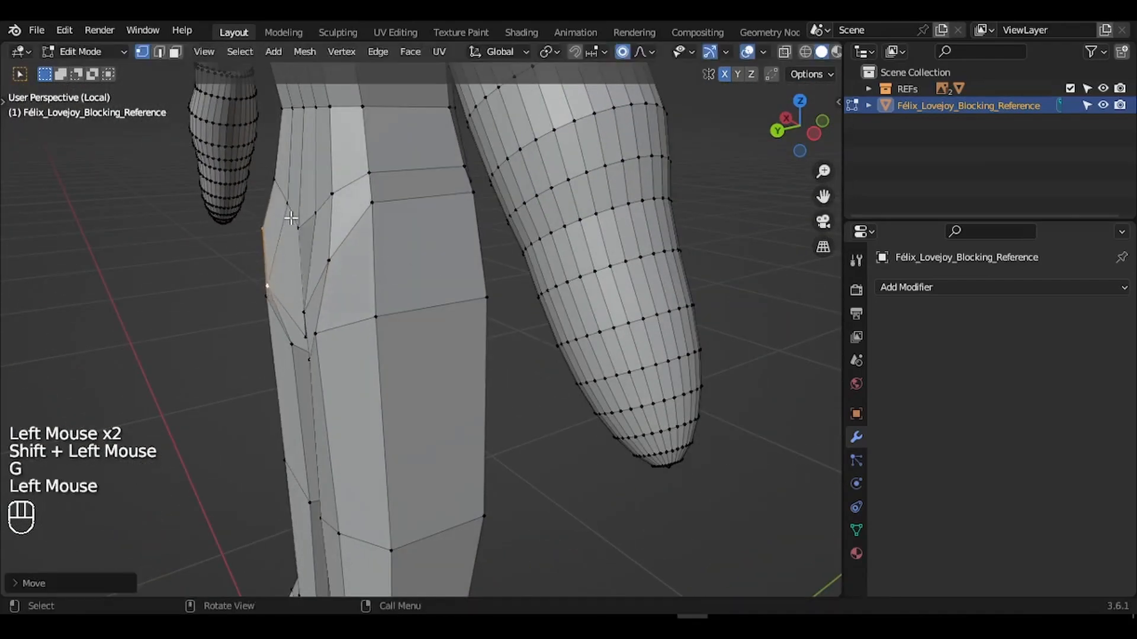
pyautogui.press('g')
pyautogui.click(279, 203)
pyautogui.moveTo(279, 203); pyautogui.dragTo(403, 290, button='middle')
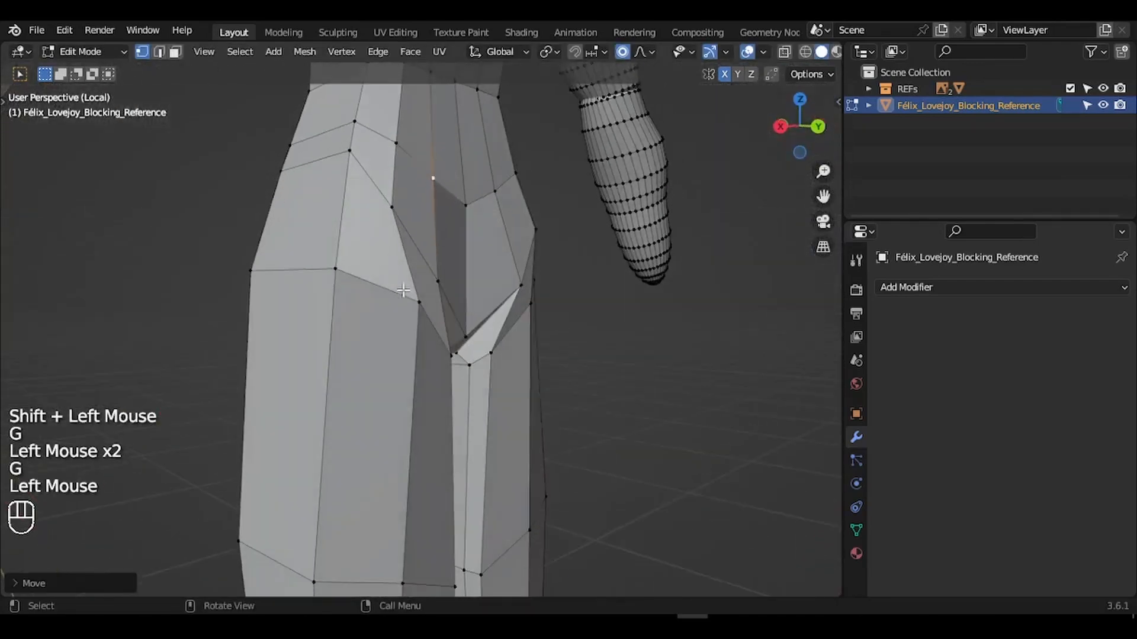
pyautogui.press('z')
pyautogui.press('Escape')
# Move a crotch vertex outward, then undo it after it stretches a spike.
pyautogui.click(470, 330)
pyautogui.moveTo(471, 330); pyautogui.dragTo(632, 302, button='middle')
pyautogui.press('g')
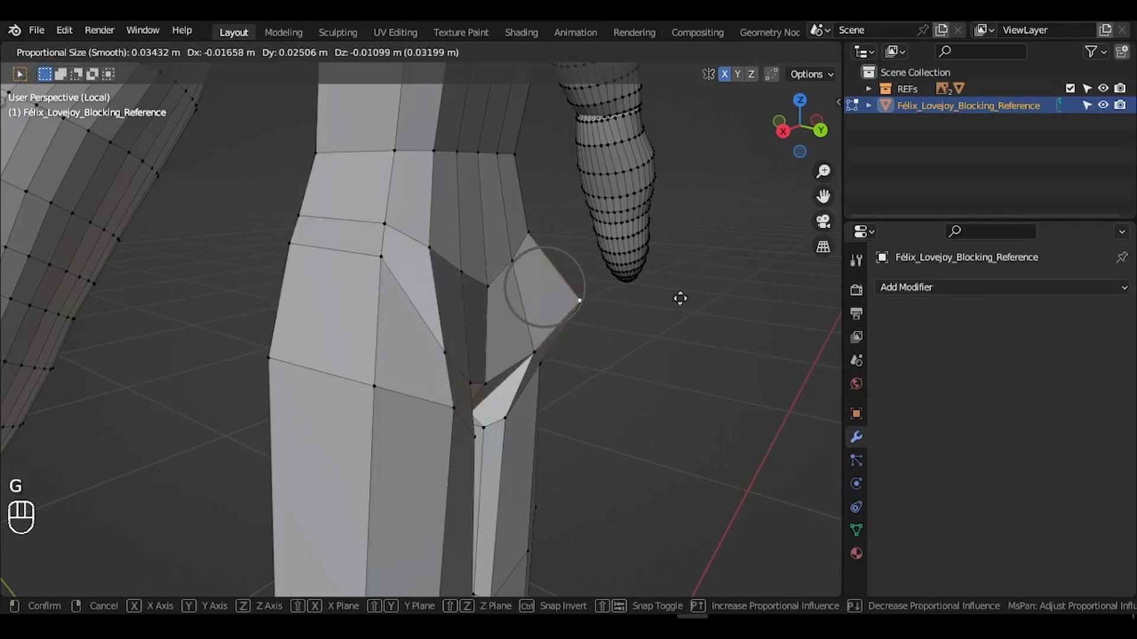
pyautogui.click(738, 306)
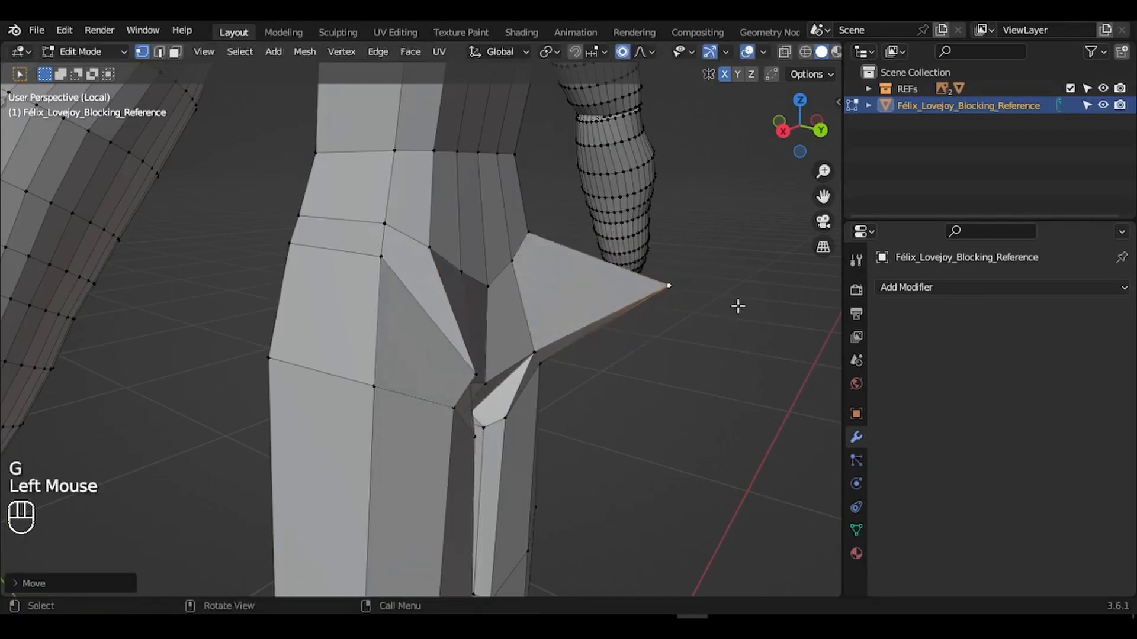
pyautogui.moveTo(738, 306); pyautogui.dragTo(746, 303, button='middle')
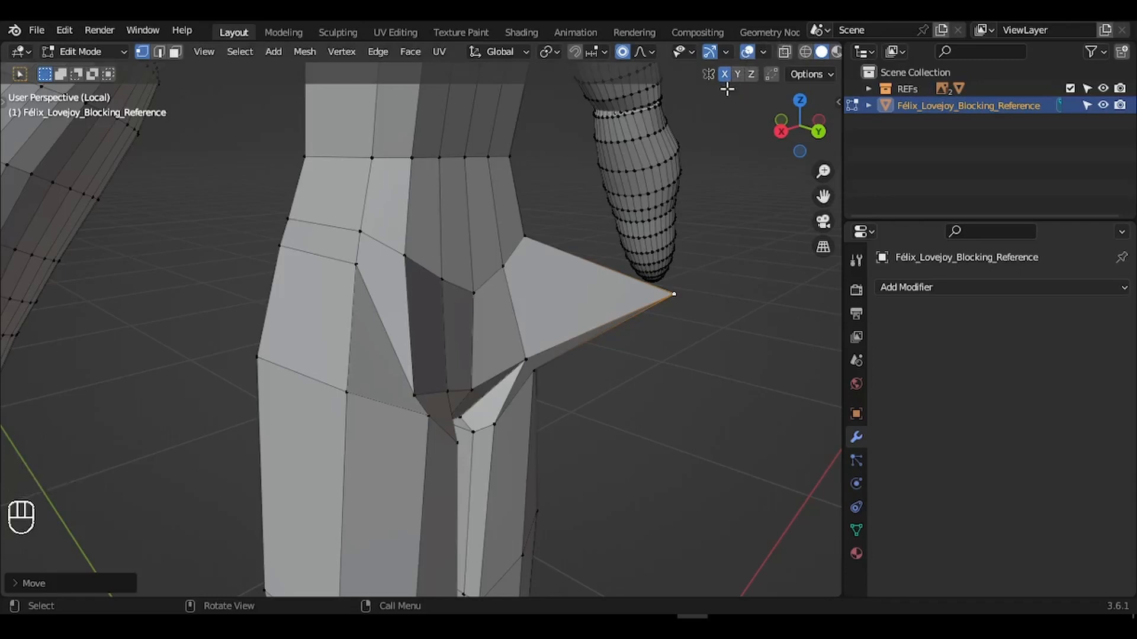
pyautogui.hotkey('ctrl', 'z')
pyautogui.keyDown('ctrl'); pyautogui.moveTo(750, 241); pyautogui.dragTo(699, 279, button='middle'); pyautogui.keyUp('ctrl')
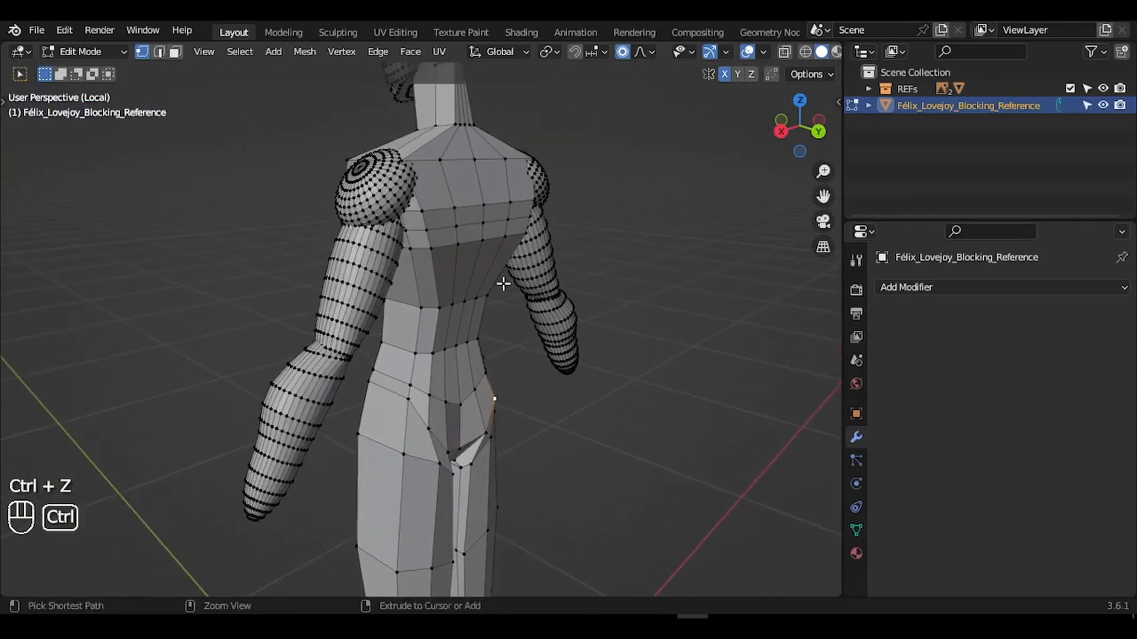
# Add two loop cuts around the waist.
pyautogui.hotkey('ctrl', 'r')
pyautogui.click(458, 278)
pyautogui.hotkey('ctrl', 'r')
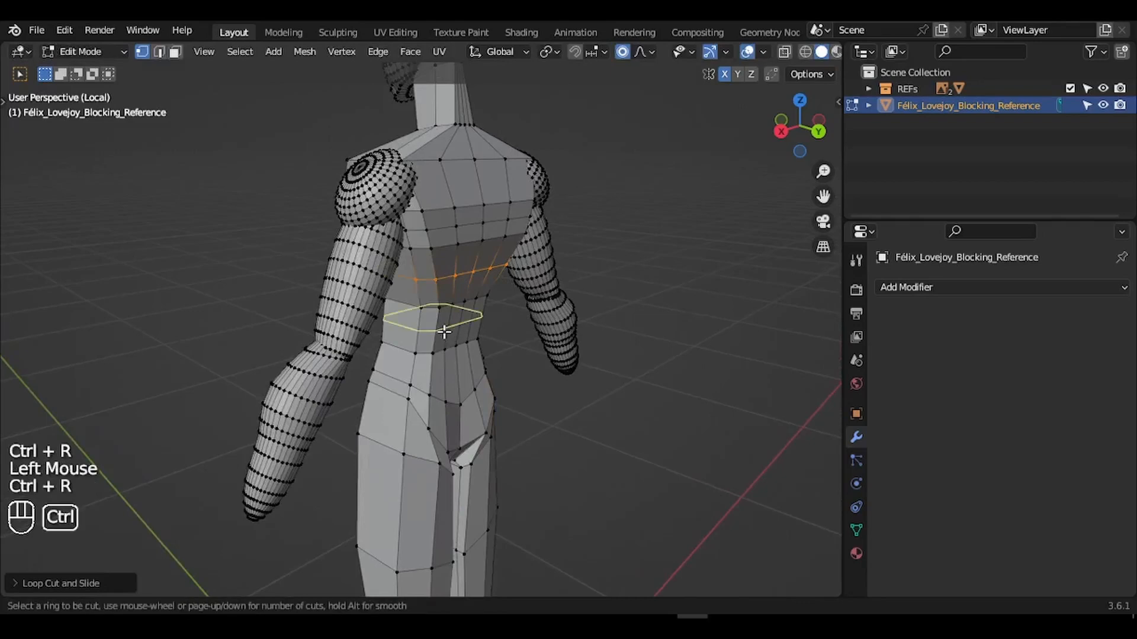
pyautogui.click(458, 319)
pyautogui.keyDown('shift'); pyautogui.moveTo(458, 320); pyautogui.dragTo(420, 281, button='middle'); pyautogui.keyUp('shift')
# Add several loop cuts across the thighs, including the inner thigh.
pyautogui.hotkey('ctrl', 'r')
pyautogui.click(420, 281)
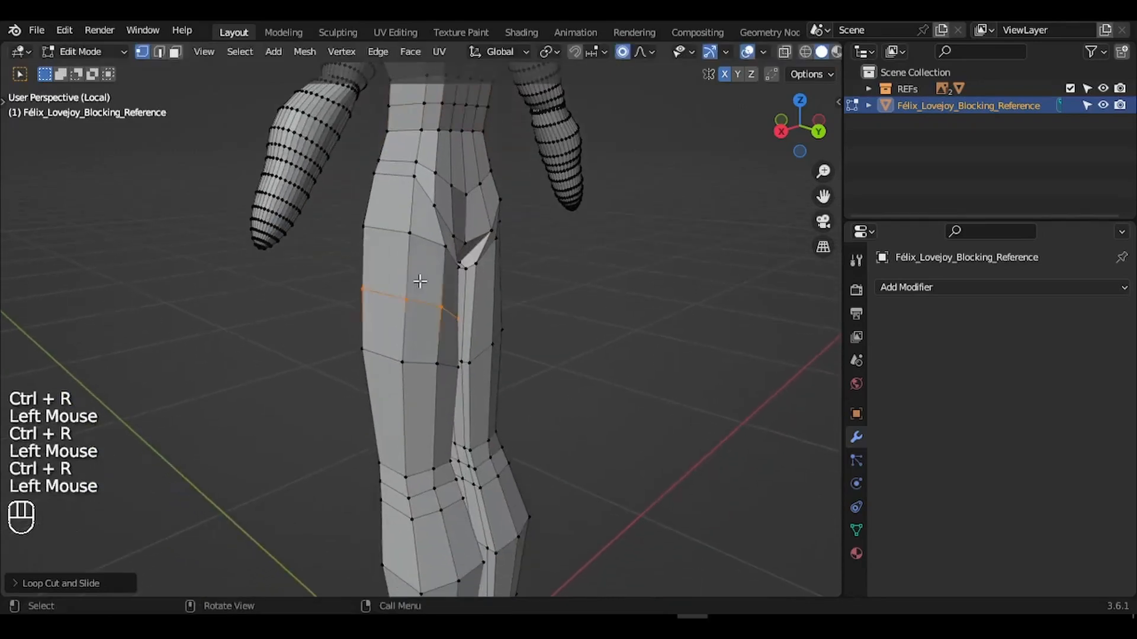
pyautogui.hotkey('ctrl', 'r')
pyautogui.click(495, 298)
pyautogui.keyDown('shift'); pyautogui.scroll(-3, 412, 338); pyautogui.keyUp('shift')
pyautogui.keyDown('ctrl'); pyautogui.click(412, 339); pyautogui.keyUp('ctrl')
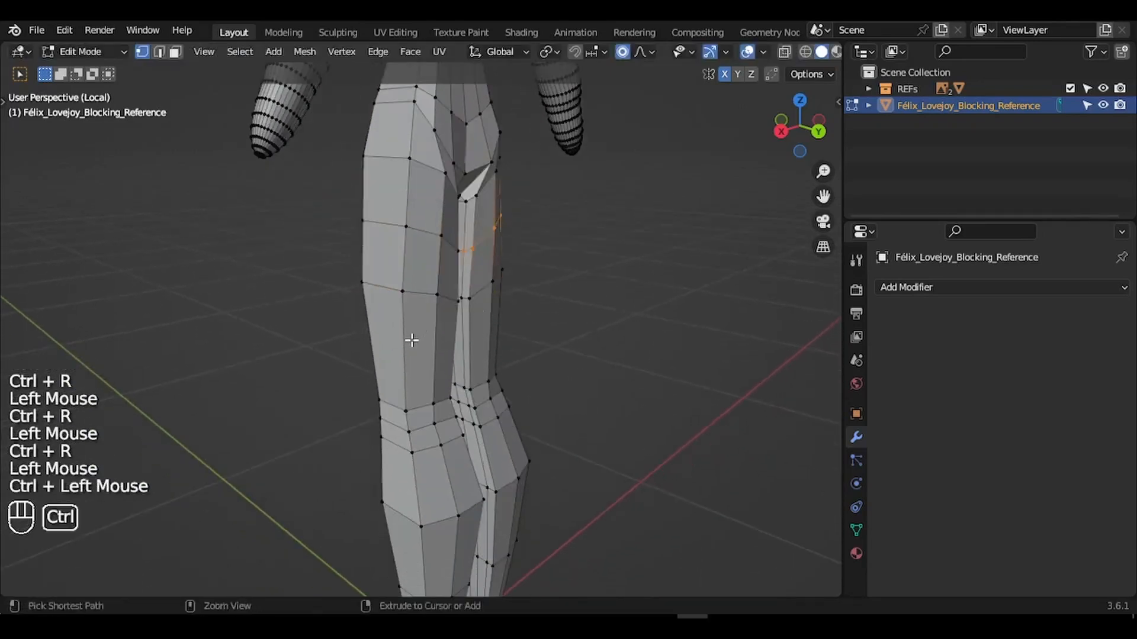
pyautogui.hotkey('ctrl', 'r')
pyautogui.click(411, 340)
pyautogui.hotkey('ctrl', 'r')
pyautogui.click(500, 332)
pyautogui.click(500, 333)
pyautogui.scroll(-1, 500, 334)
pyautogui.keyDown('ctrl'); pyautogui.scroll(-2, 500, 334); pyautogui.keyUp('ctrl')
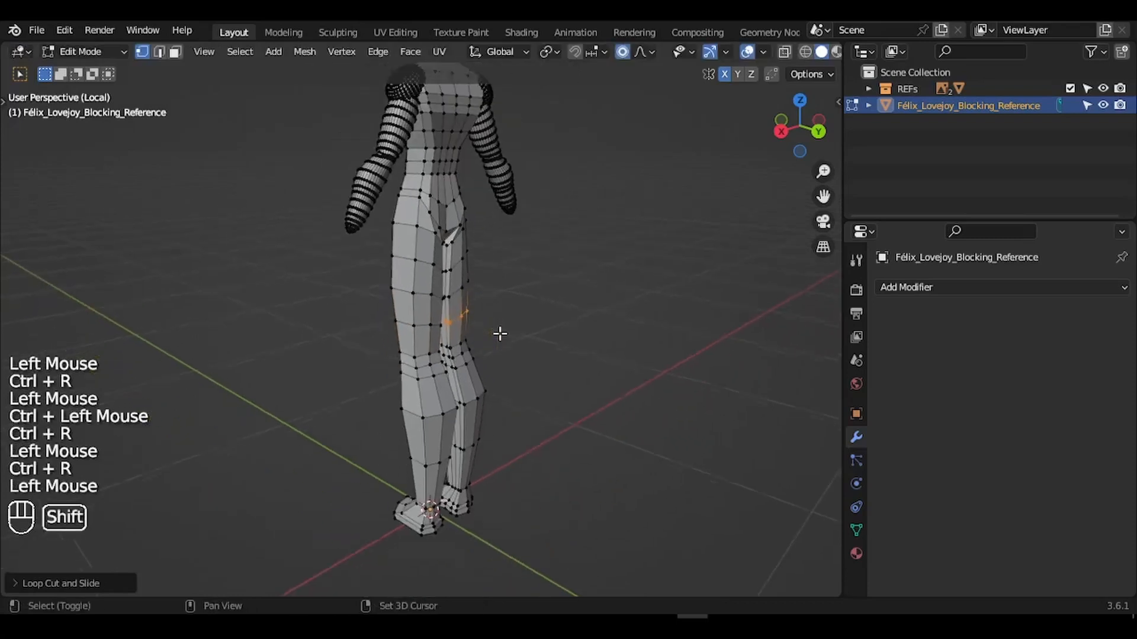
pyautogui.keyDown('shift'); pyautogui.scroll(-1, 500, 334); pyautogui.keyUp('shift')
pyautogui.hscroll(-6, 500, 334)
pyautogui.keyDown('shift'); pyautogui.scroll(3, 499, 334); pyautogui.keyUp('shift')
# Return to Object Mode, frame the body, and save the .blend file.
pyautogui.press('Tab')
pyautogui.keyDown('ctrl'); pyautogui.scroll(-1, 499, 333); pyautogui.keyUp('ctrl')
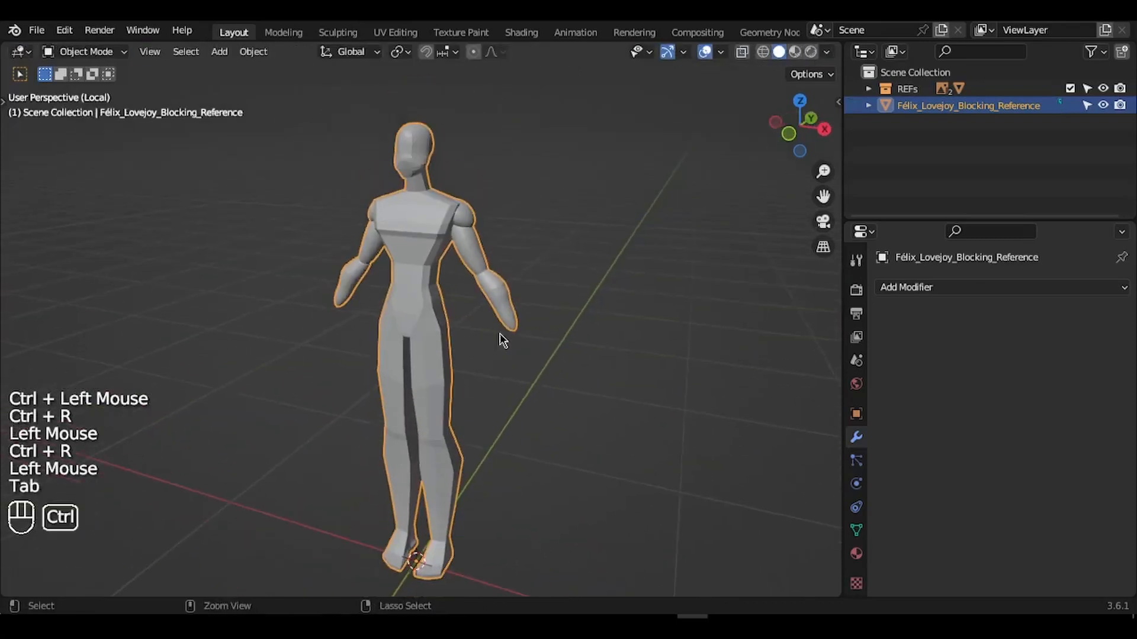
pyautogui.hscroll(-5, 500, 333)
pyautogui.press('KP_Decimal')
pyautogui.hscroll(-4, 500, 333)
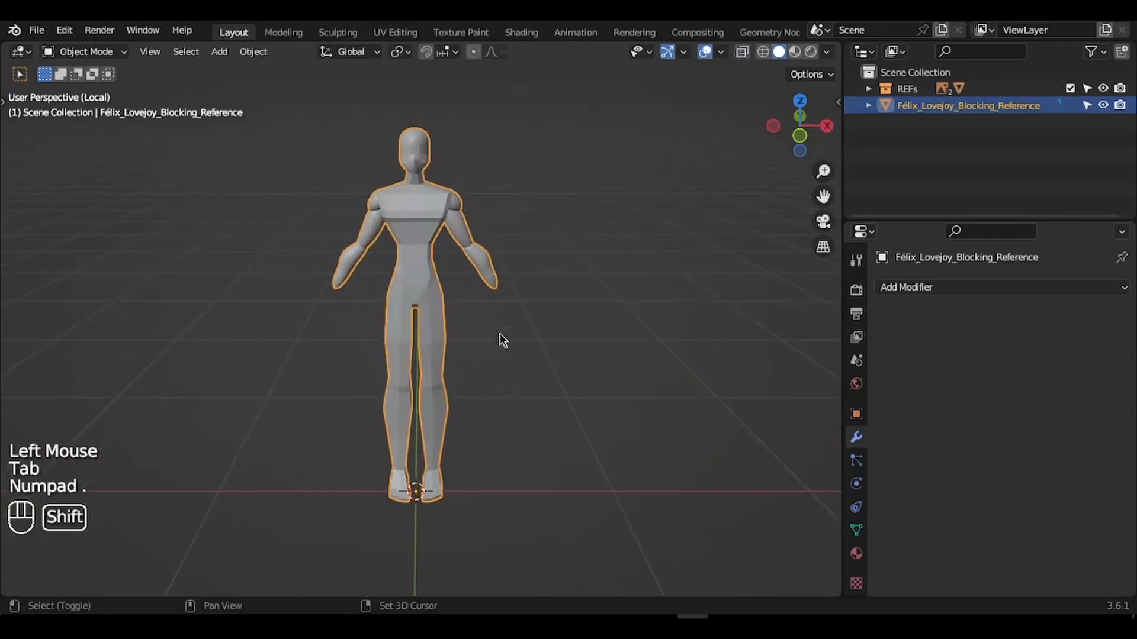
pyautogui.keyDown('shift'); pyautogui.scroll(2, 499, 333); pyautogui.keyUp('shift')
pyautogui.hotkey('ctrl', 's')
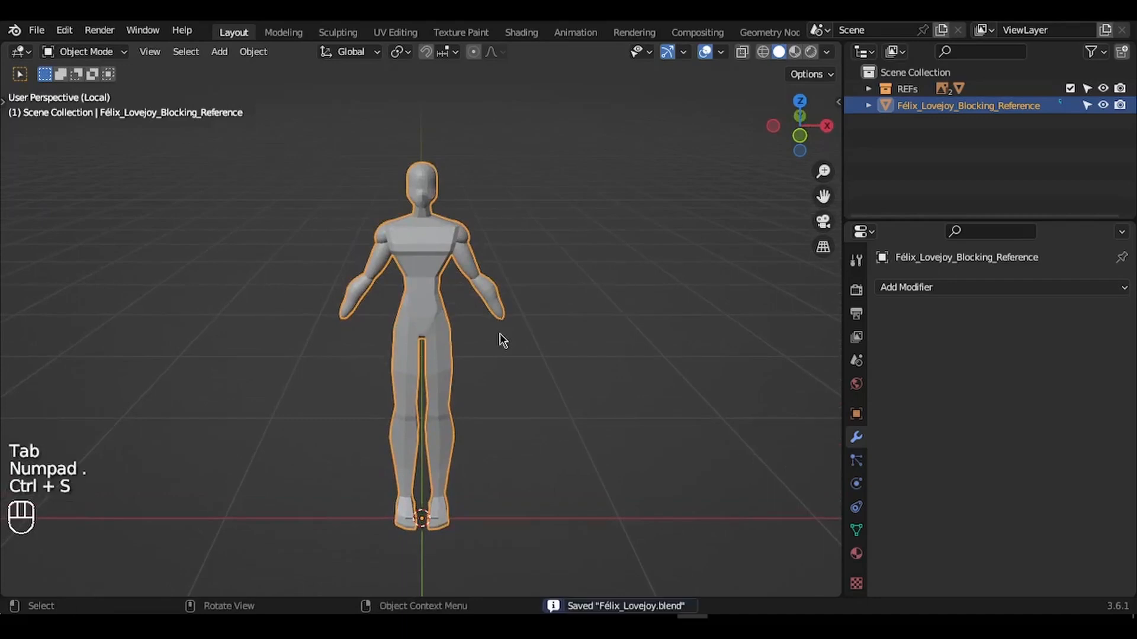
# In front view, add a level-2 Subdivision modifier to the body.
pyautogui.press('KP_1')
pyautogui.keyDown('shift'); pyautogui.scroll(2, 500, 333); pyautogui.keyUp('shift')
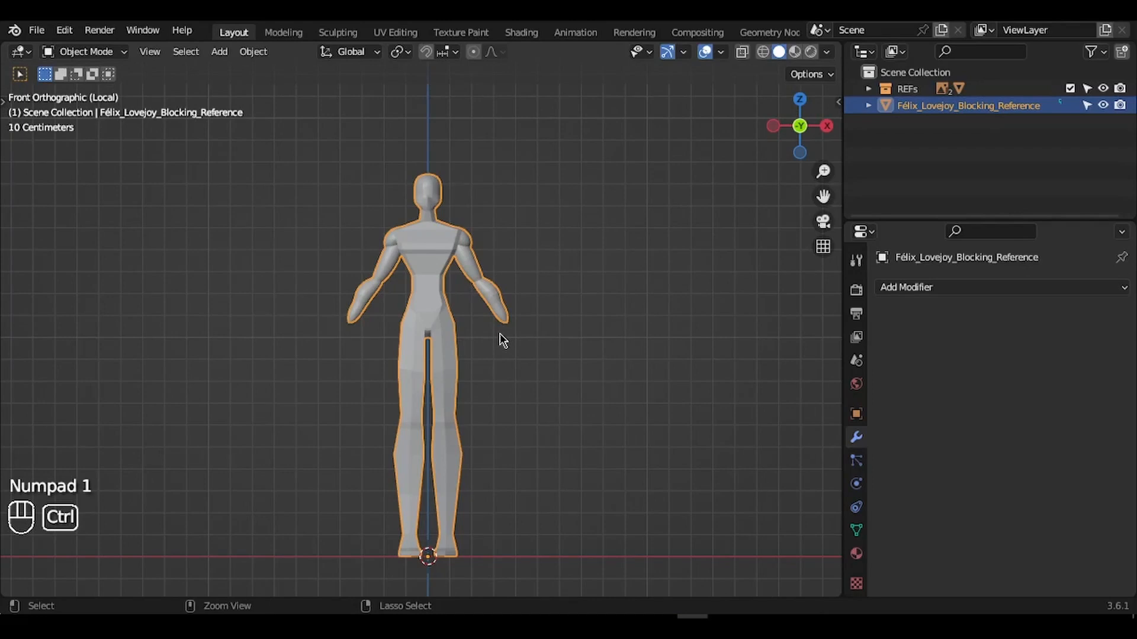
pyautogui.hotkey('ctrl', '2')
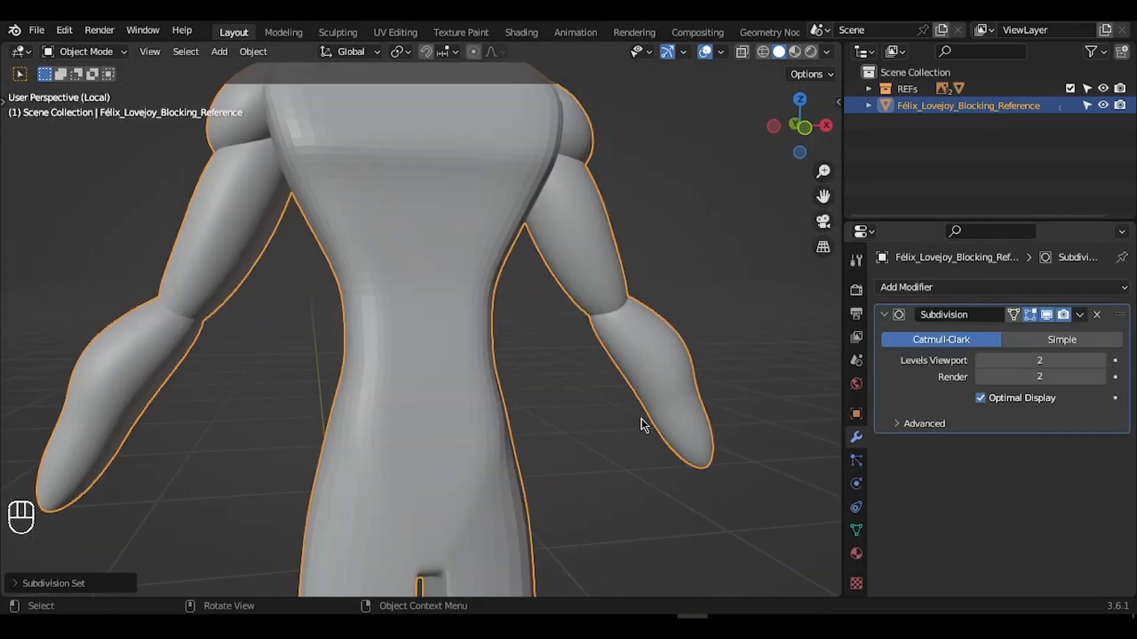
# Enter Edit Mode on the body and enable the Subdivision modifier's On Cage toggle.
pyautogui.keyDown('ctrl'); pyautogui.scroll(-4, 641, 419); pyautogui.keyUp('ctrl')
pyautogui.hscroll(3, 641, 420)
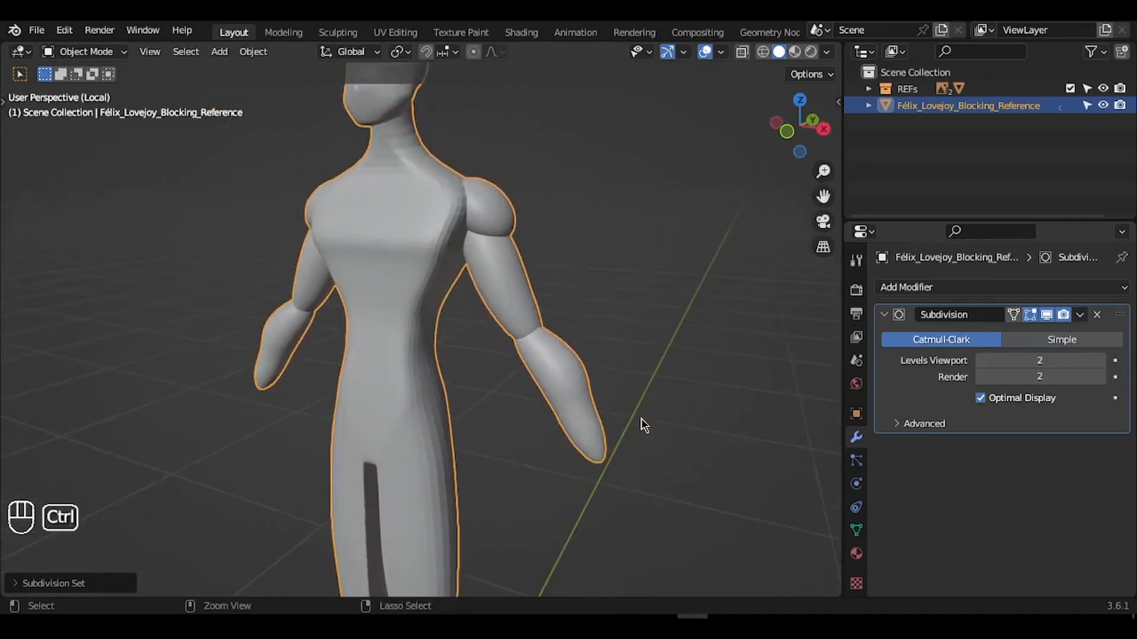
pyautogui.keyDown('ctrl'); pyautogui.scroll(4, 641, 419); pyautogui.keyUp('ctrl')
pyautogui.hscroll(-5, 641, 419)
pyautogui.keyDown('shift'); pyautogui.scroll(3, 641, 420); pyautogui.keyUp('shift')
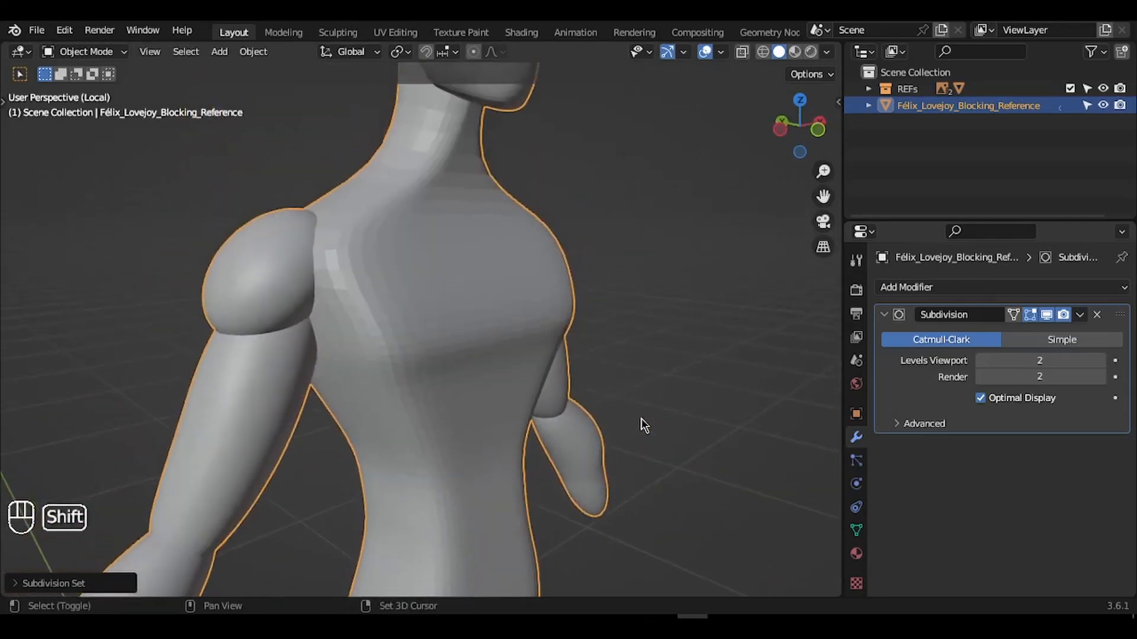
pyautogui.hscroll(5, 642, 419)
pyautogui.hscroll(-4, 641, 419)
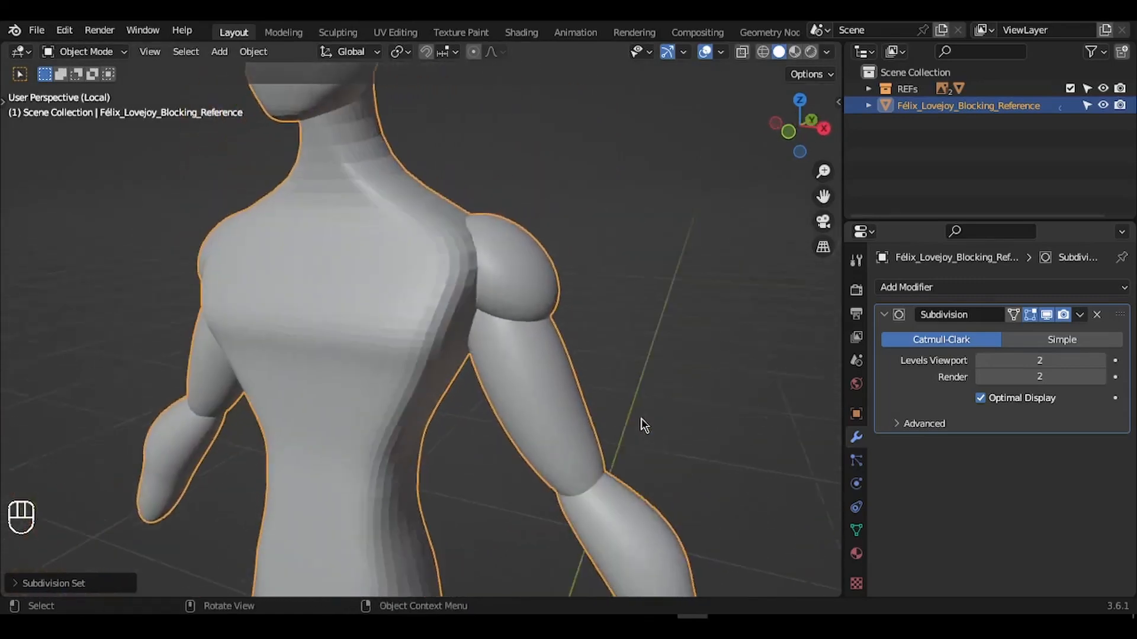
pyautogui.hscroll(-5, 644, 423)
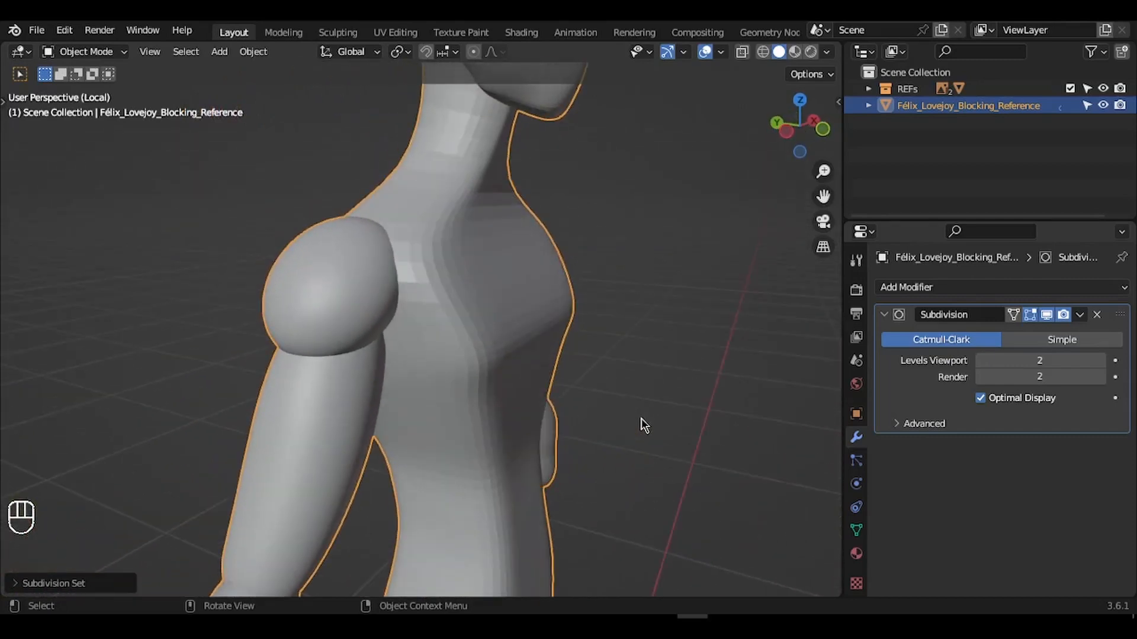
pyautogui.hscroll(5, 644, 426)
pyautogui.scroll(4, 645, 425)
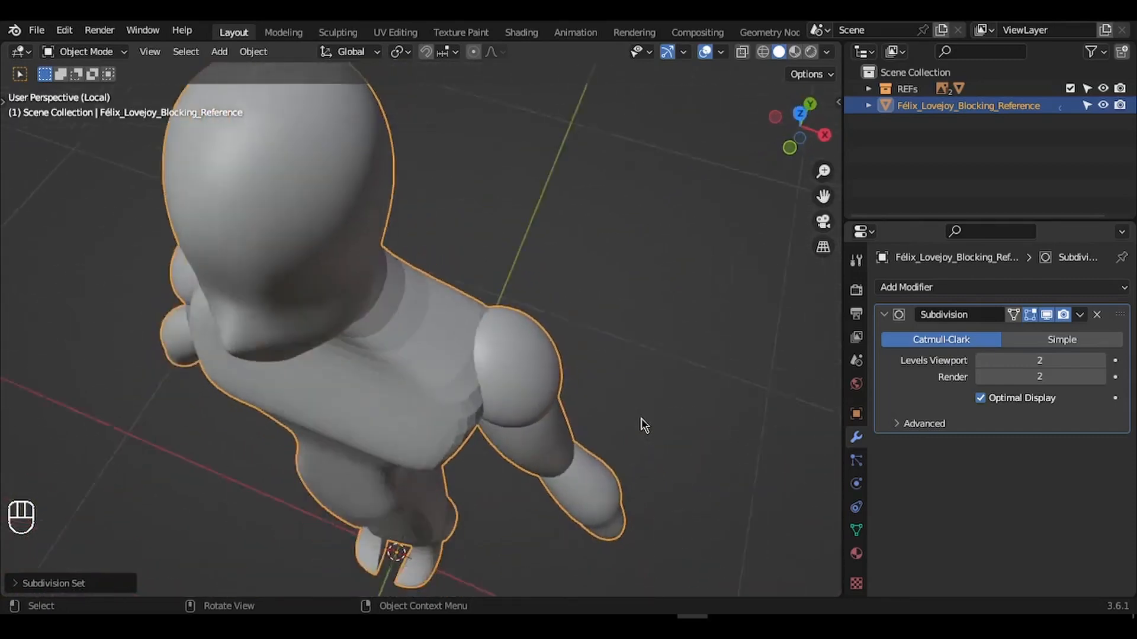
pyautogui.scroll(-5, 642, 419)
pyautogui.keyDown('shift'); pyautogui.hscroll(-2, 642, 421); pyautogui.keyUp('shift')
pyautogui.click(440, 354)
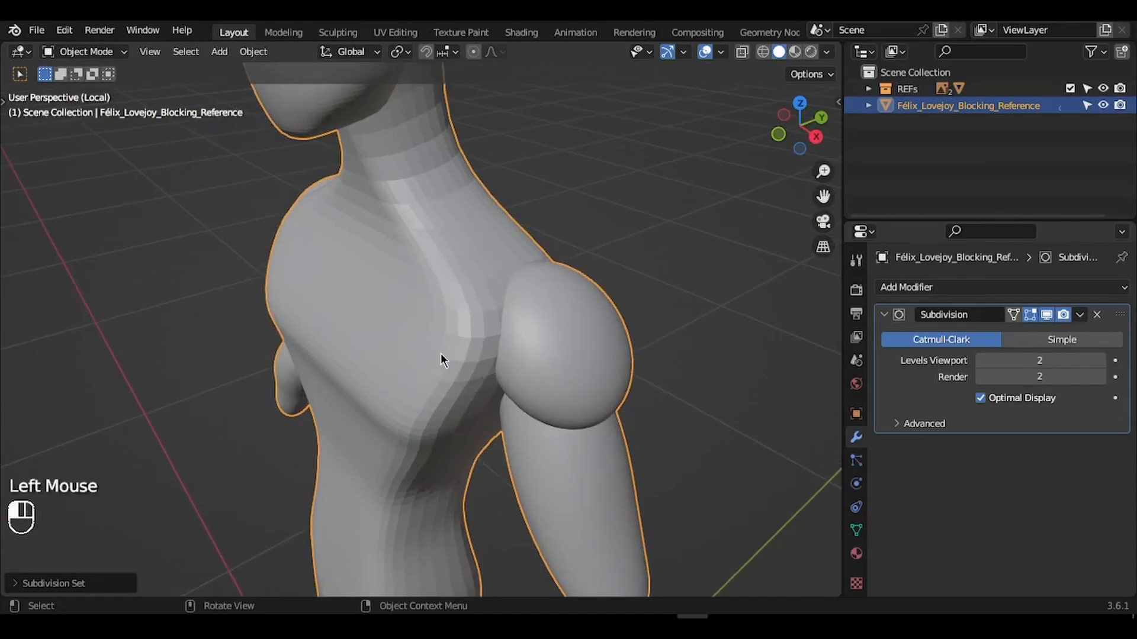
pyautogui.press('Tab')
pyautogui.hscroll(2, 441, 354)
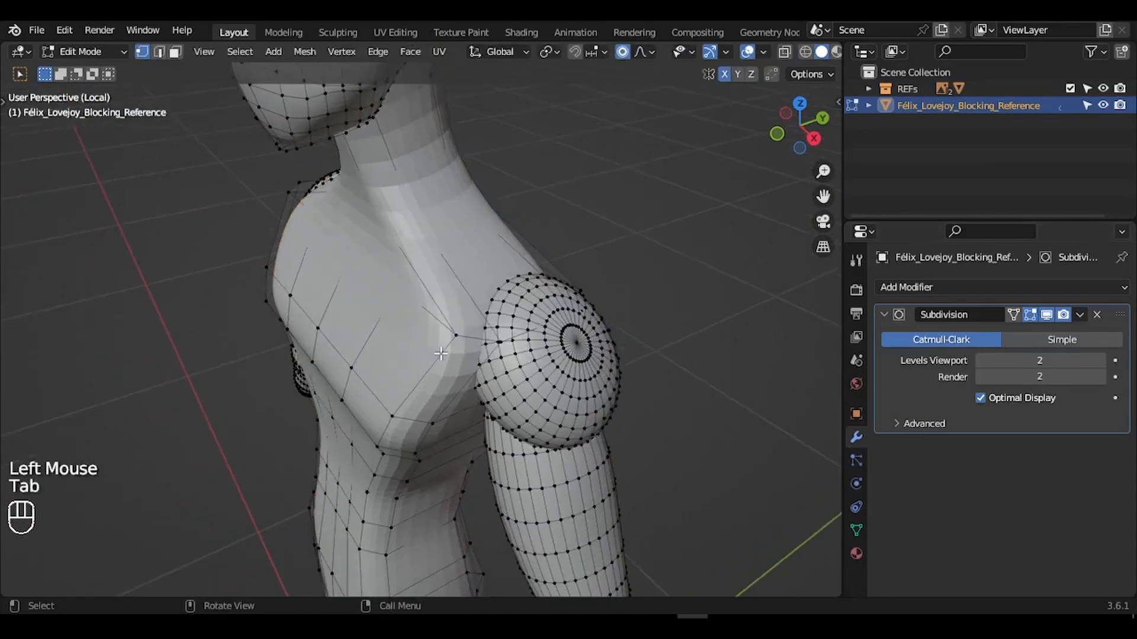
pyautogui.click(1014, 316)
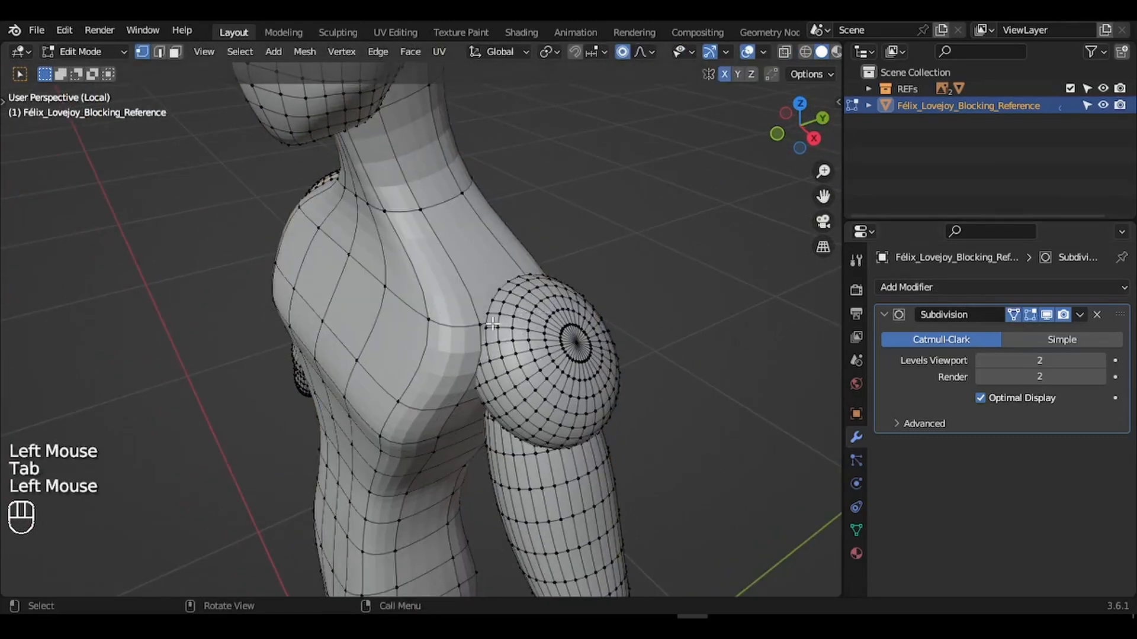
pyautogui.hscroll(-5, 478, 324)
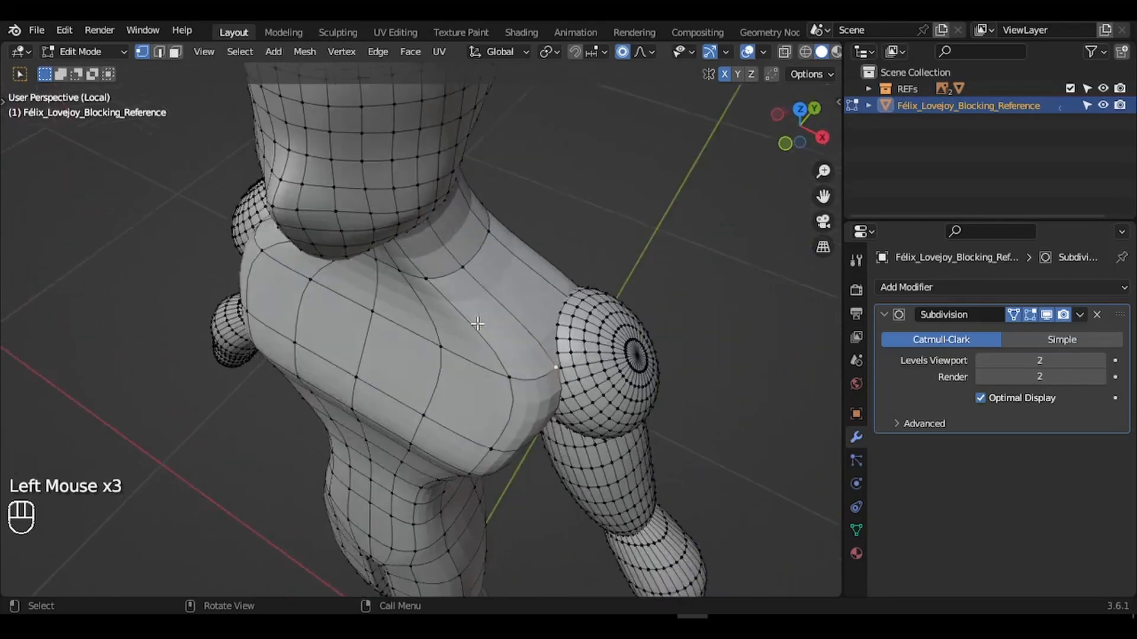
# Nudge a chest-side vertex along X, then soft-move it again near the shoulder.
pyautogui.click(639, 52)
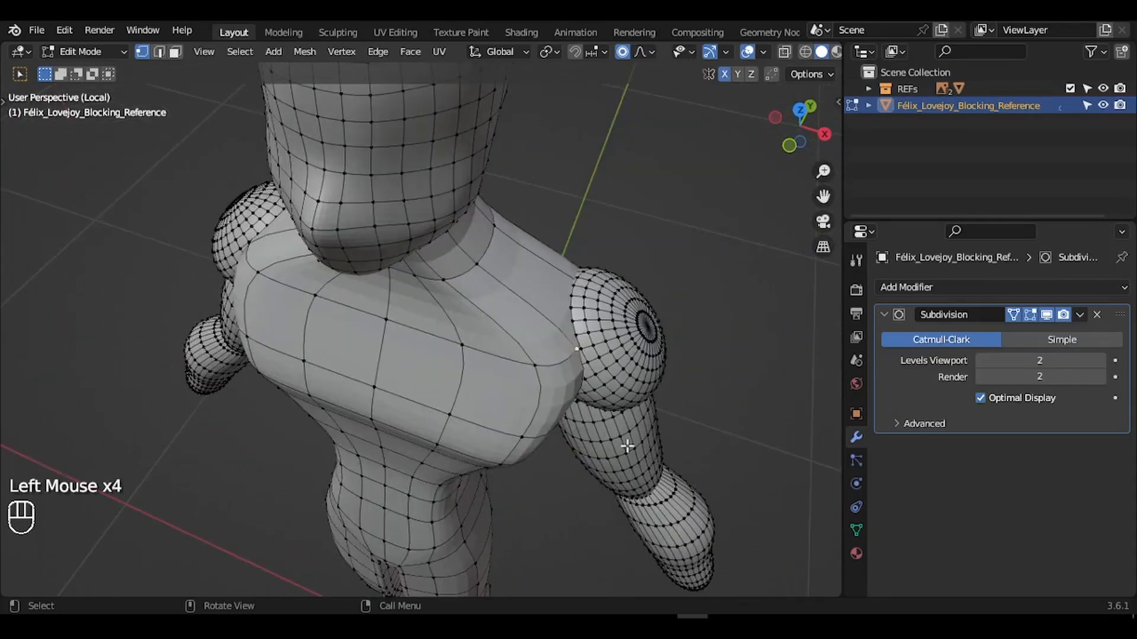
pyautogui.press('g')
pyautogui.press('x')
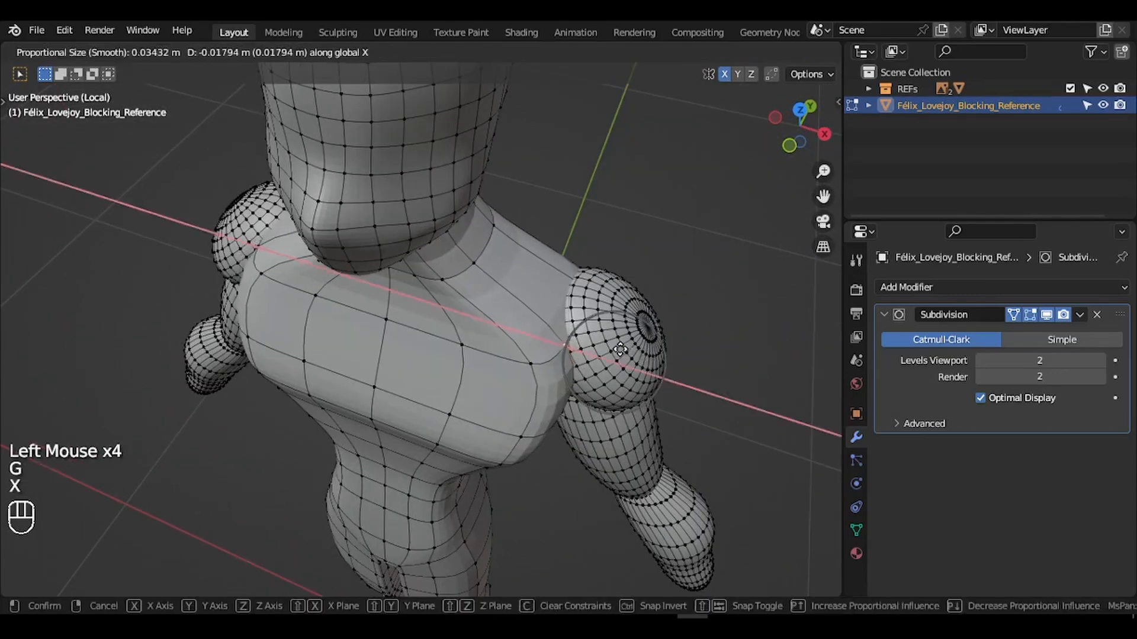
pyautogui.click(620, 349)
pyautogui.hscroll(-10, 619, 349)
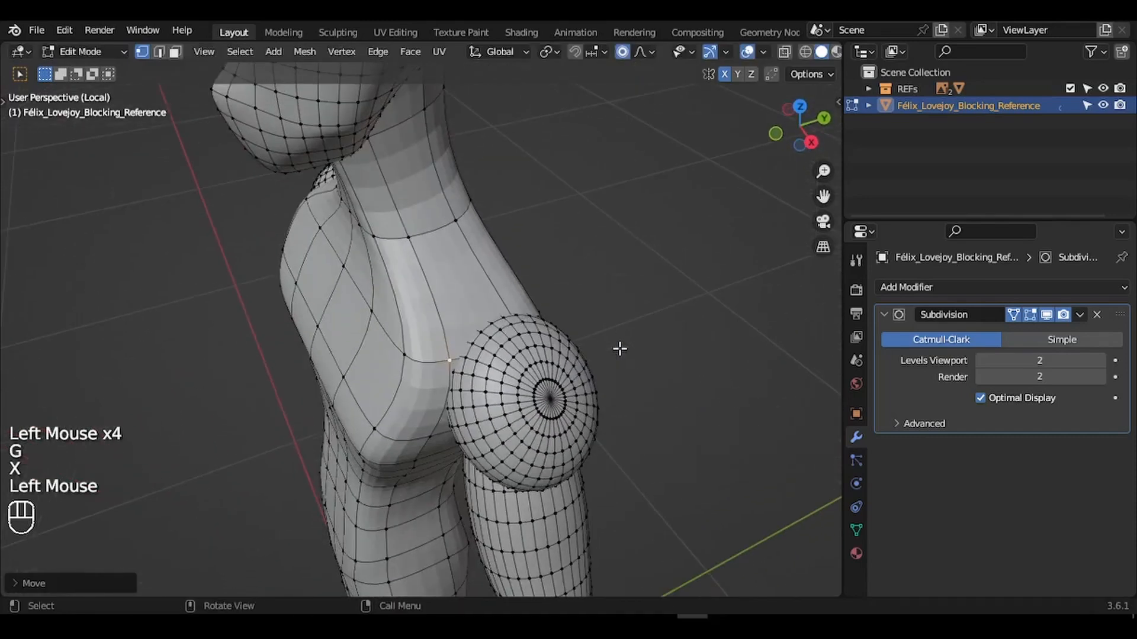
pyautogui.scroll(5, 620, 349)
pyautogui.press('g')
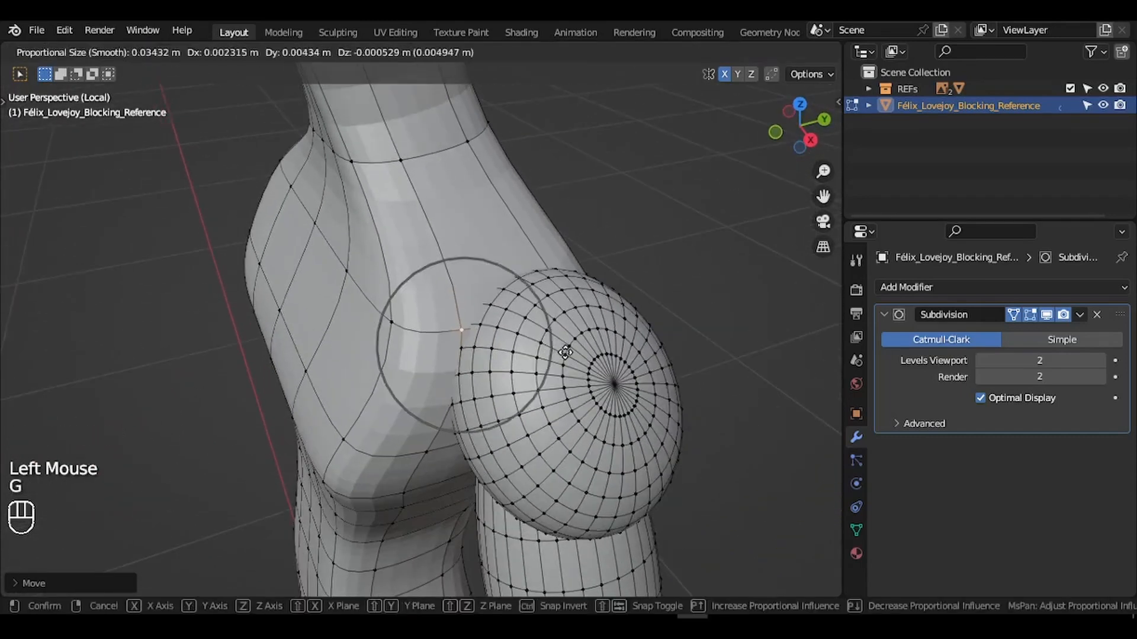
pyautogui.click(609, 365)
pyautogui.hscroll(-3, 609, 365)
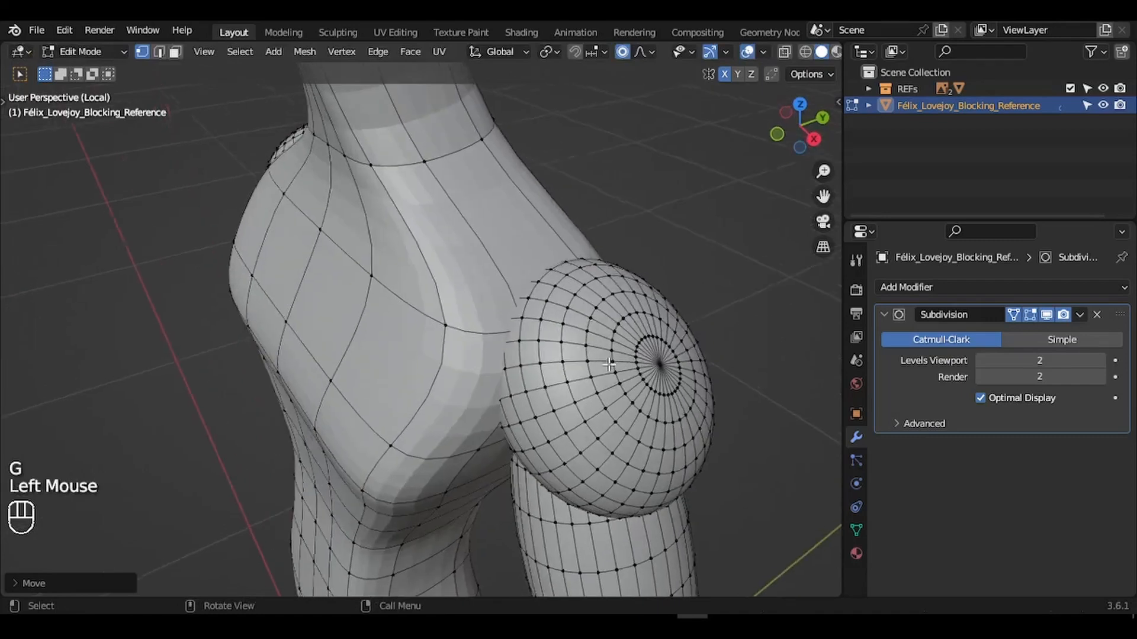
# Soft-move a vertex near the armpit along Y, then along X.
pyautogui.click(447, 324)
pyautogui.press('g')
pyautogui.press('y')
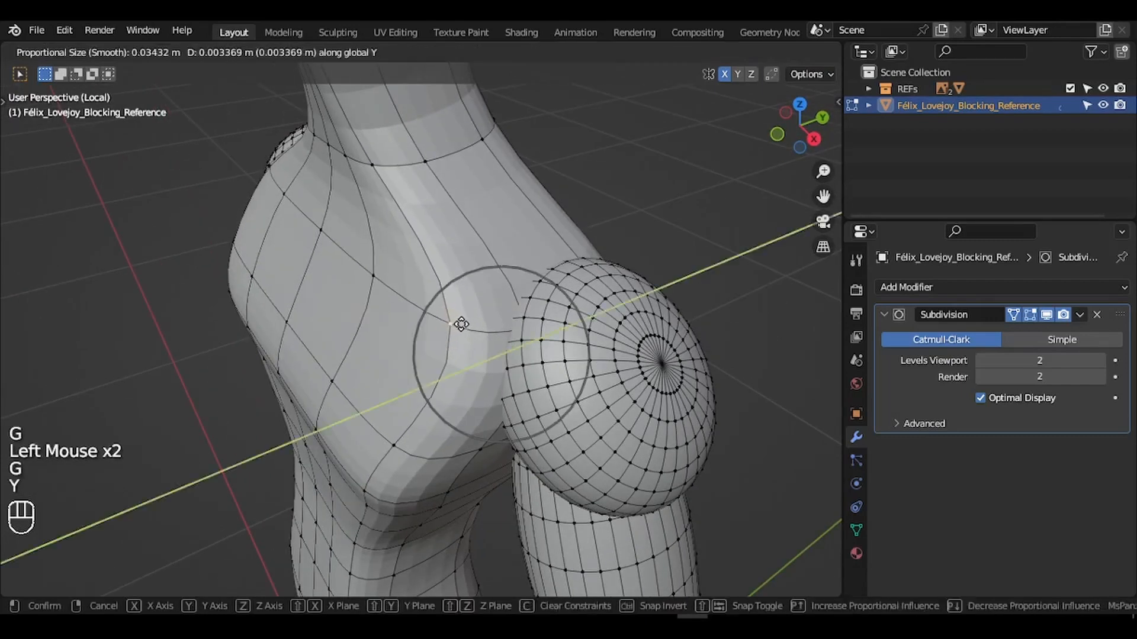
pyautogui.click(483, 315)
pyautogui.press('g')
pyautogui.press('x')
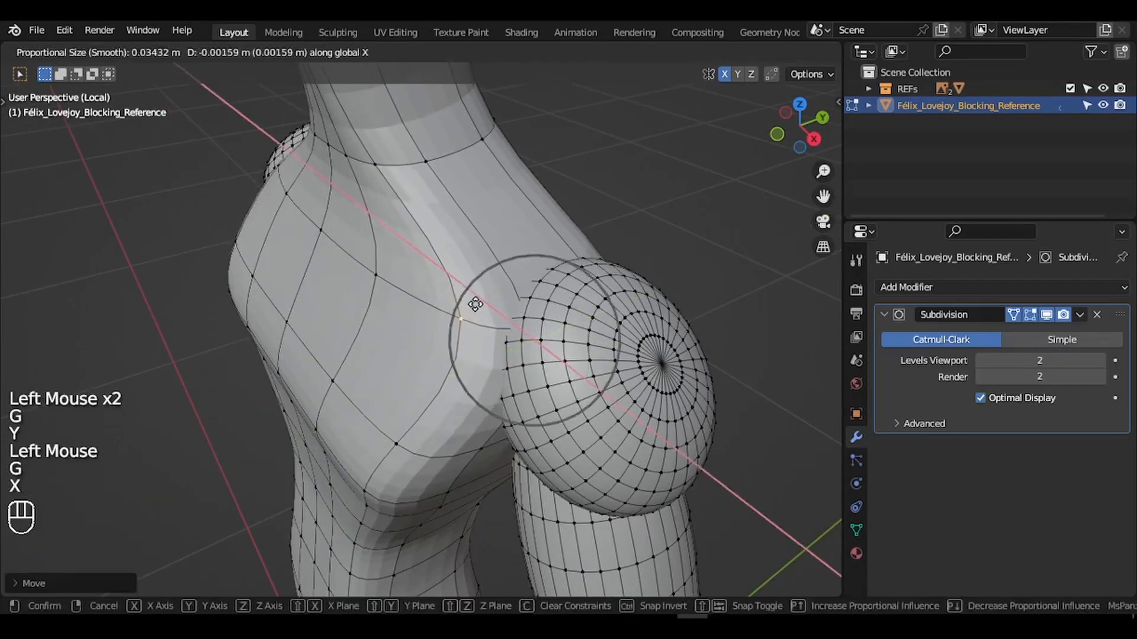
pyautogui.click(438, 273)
# In face select mode, shift the face atop the shoulder along Y, then along X.
pyautogui.hscroll(-10, 438, 273)
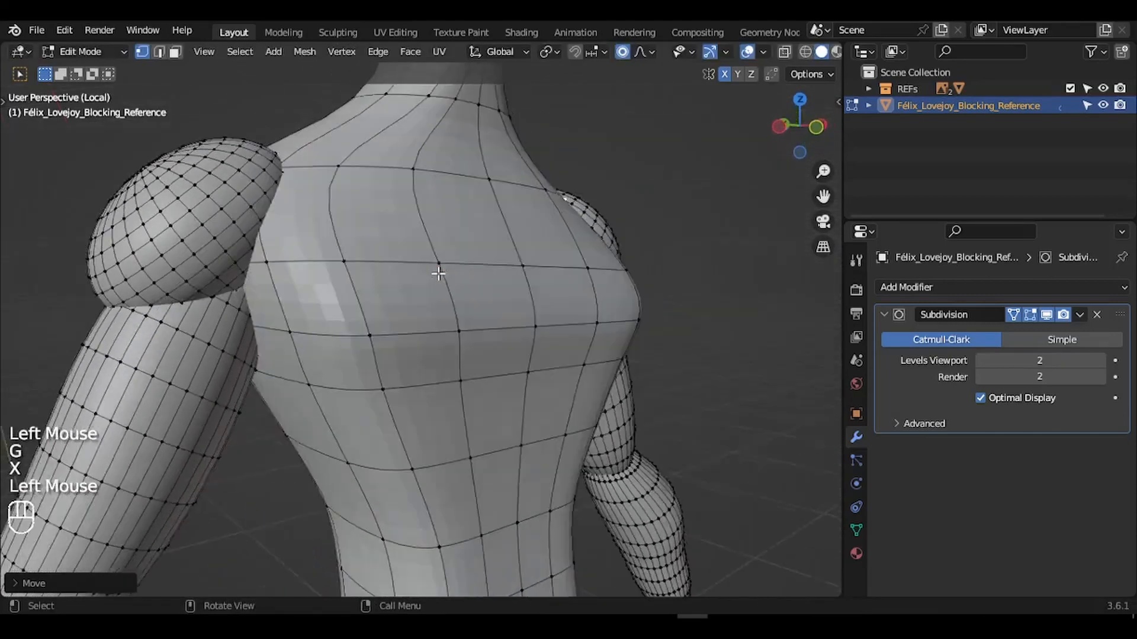
pyautogui.hscroll(-10, 438, 273)
pyautogui.scroll(-6, 438, 273)
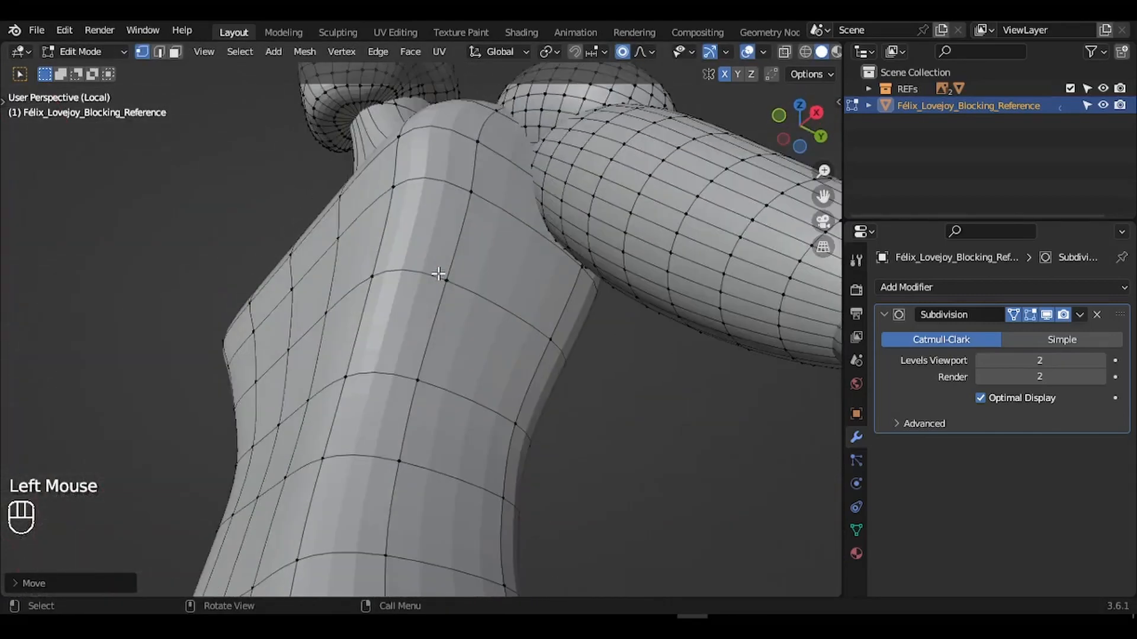
pyautogui.scroll(4, 438, 273)
pyautogui.press('3')
pyautogui.press('g')
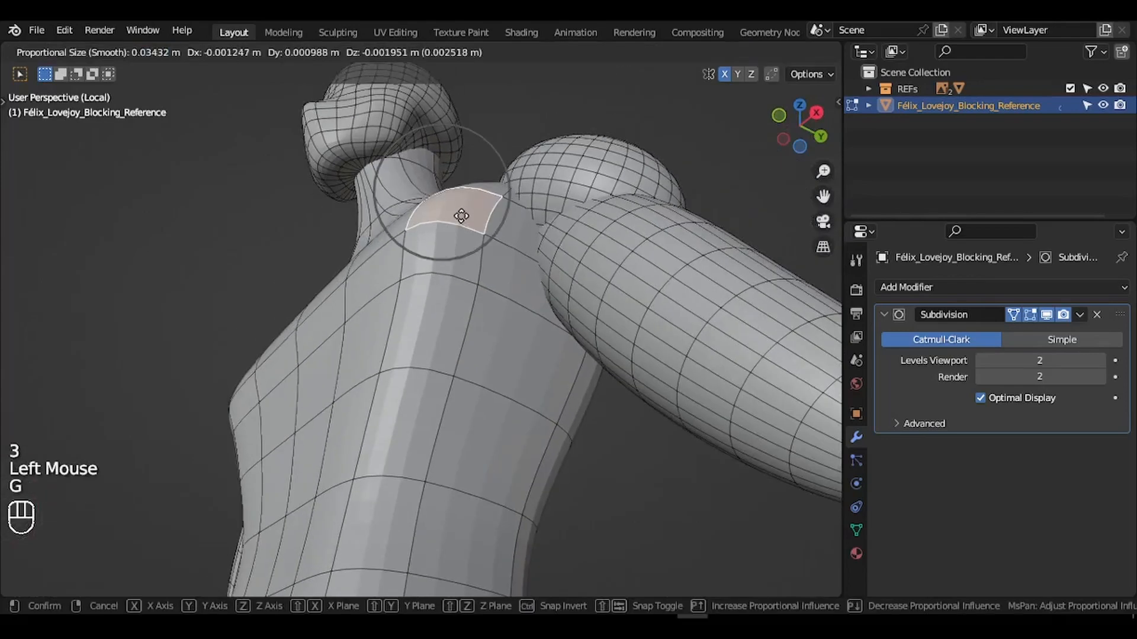
pyautogui.press('y')
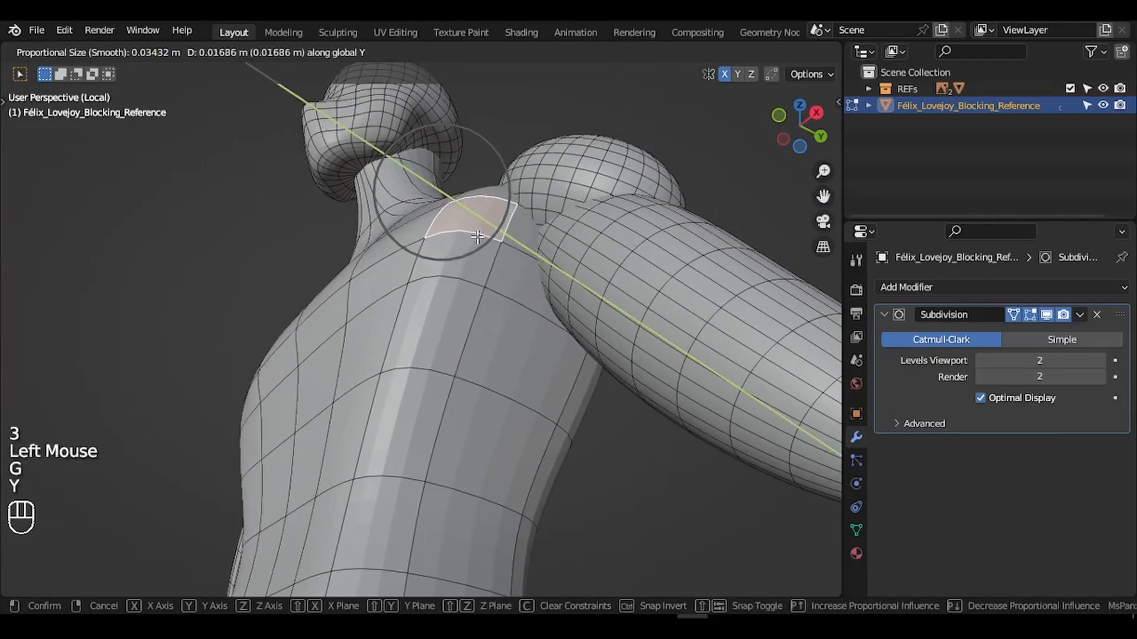
pyautogui.click(477, 237)
pyautogui.press('g')
pyautogui.press('x')
pyautogui.click(450, 238)
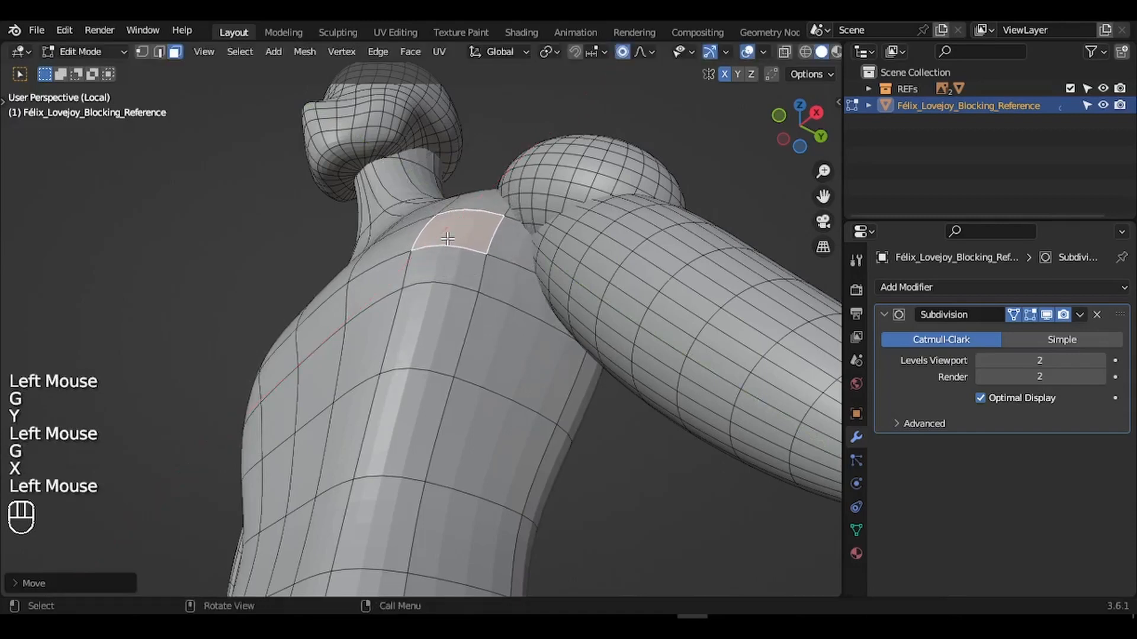
pyautogui.moveTo(450, 238); pyautogui.dragTo(298, 385, button='middle')
# Select a column of edges down the back, move it along Y, then undo the move.
pyautogui.press('2')
pyautogui.click(299, 354)
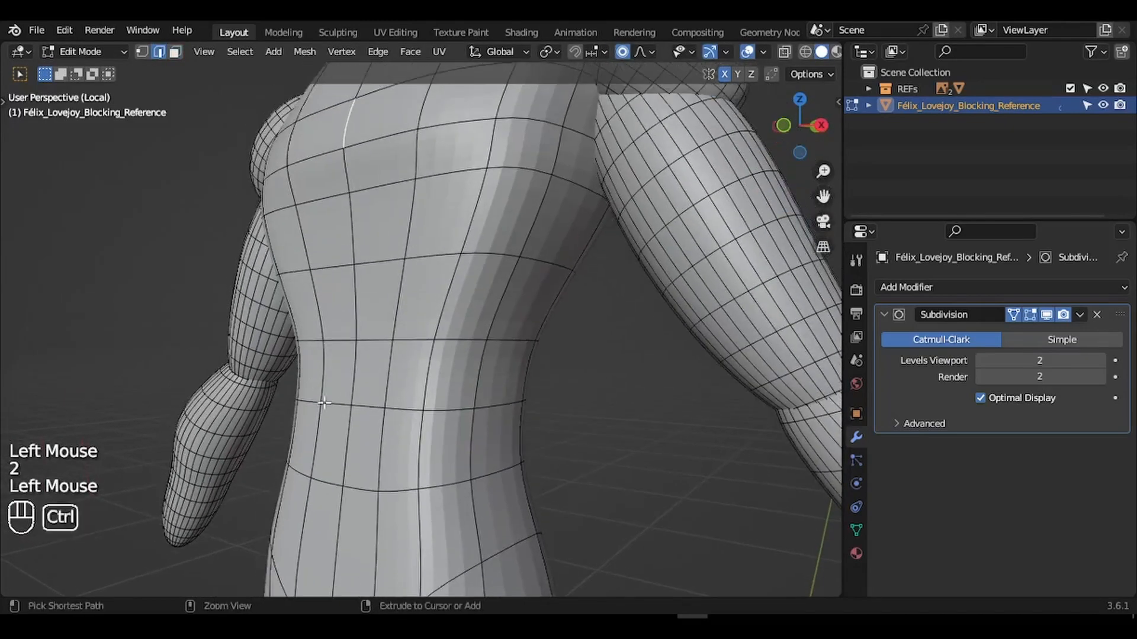
pyautogui.keyDown('ctrl'); pyautogui.keyDown('shift'); pyautogui.click(348, 451); pyautogui.keyUp('shift'); pyautogui.keyUp('ctrl')
pyautogui.keyDown('ctrl'); pyautogui.moveTo(346, 459); pyautogui.dragTo(286, 517, button='middle'); pyautogui.keyUp('ctrl')
pyautogui.press('g')
pyautogui.press('y')
pyautogui.click(350, 416)
pyautogui.hotkey('ctrl', 'z')
# Select an edge path on the back and move it along the Y axis.
pyautogui.keyDown('ctrl'); pyautogui.keyDown('shift'); pyautogui.click(365, 248); pyautogui.keyUp('shift'); pyautogui.keyUp('ctrl')
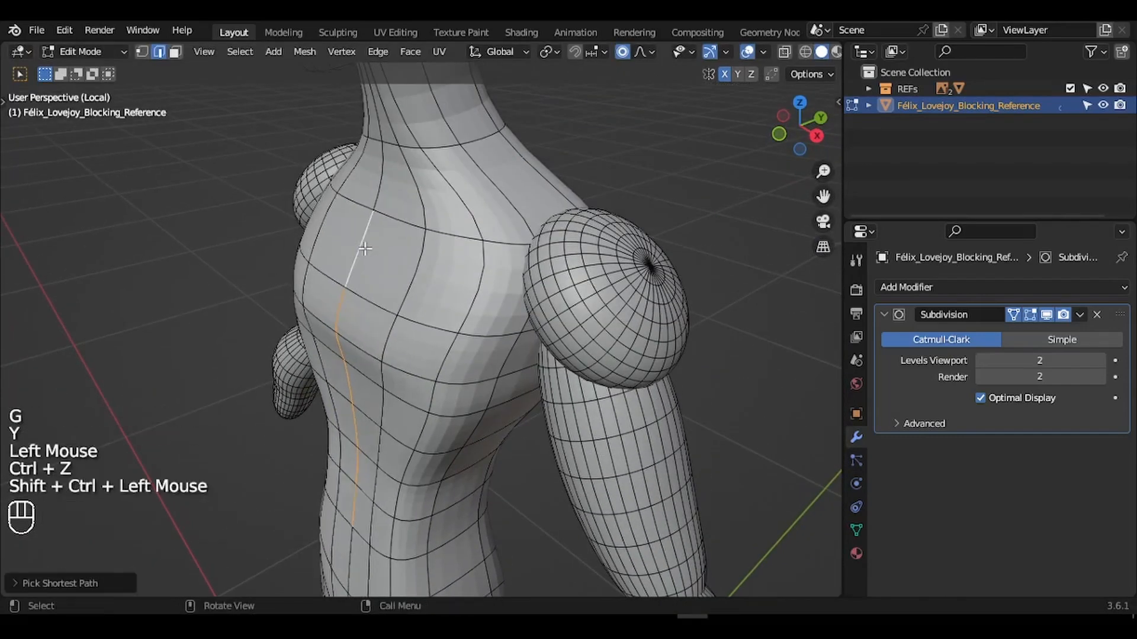
pyautogui.press('g')
pyautogui.press('y')
pyautogui.click(371, 248)
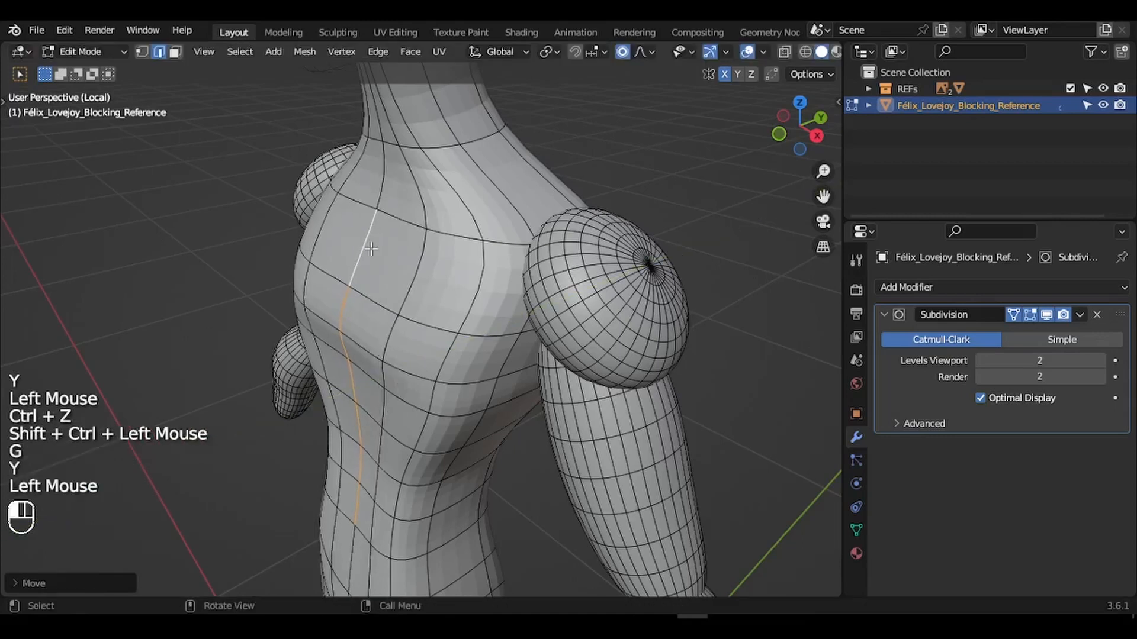
# Hide the Subdivision viewport display and edge-slide the edge path running down the torso.
pyautogui.press('2')
pyautogui.click(392, 326)
pyautogui.moveTo(387, 323); pyautogui.dragTo(448, 312, button='middle')
pyautogui.keyDown('ctrl'); pyautogui.keyDown('shift'); pyautogui.click(486, 421); pyautogui.keyUp('shift'); pyautogui.keyUp('ctrl')
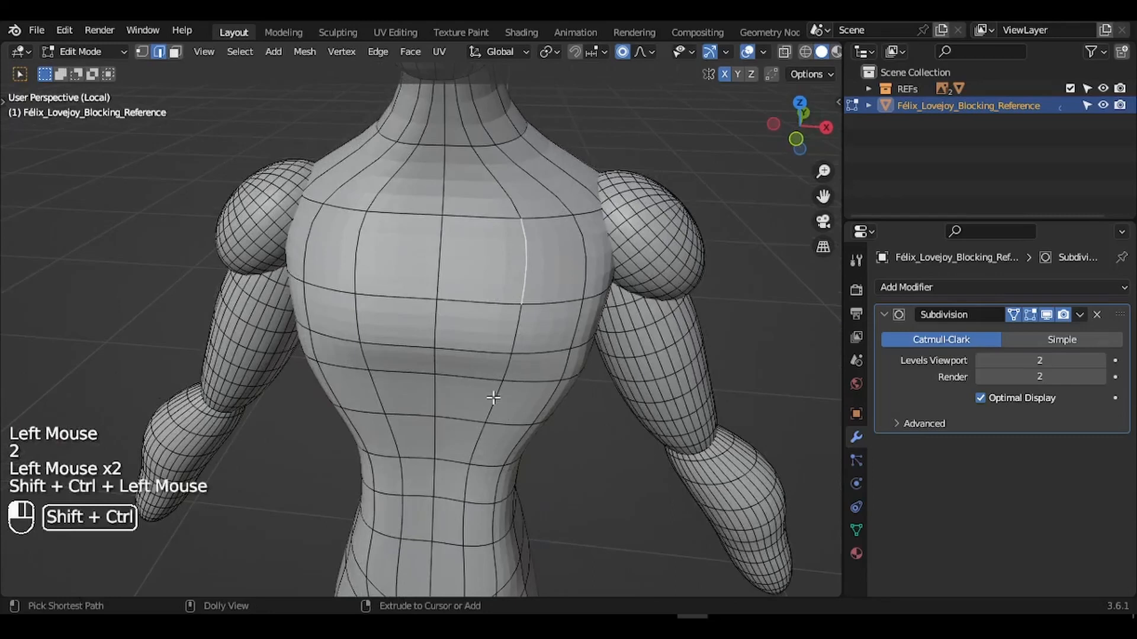
pyautogui.click(1046, 314)
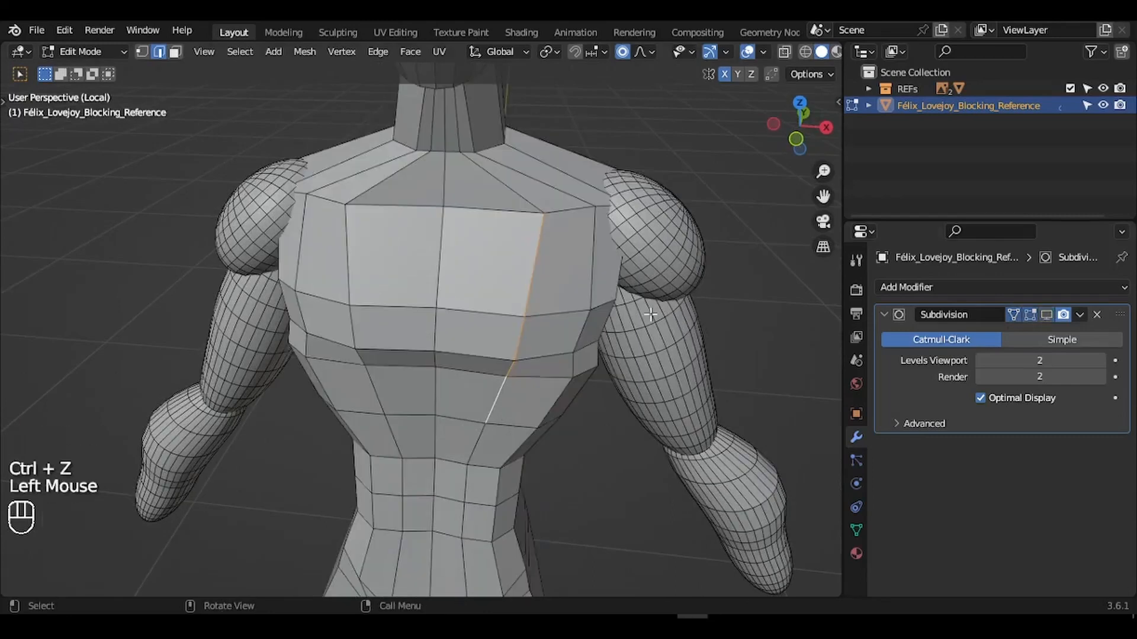
pyautogui.moveTo(645, 315)
pyautogui.mouseDown(button='middle')
pyautogui.moveTo(616, 325)
pyautogui.moveTo(655, 309)
pyautogui.moveTo(644, 315)
pyautogui.mouseUp(button='middle')
pyautogui.press('g')
pyautogui.press('g')
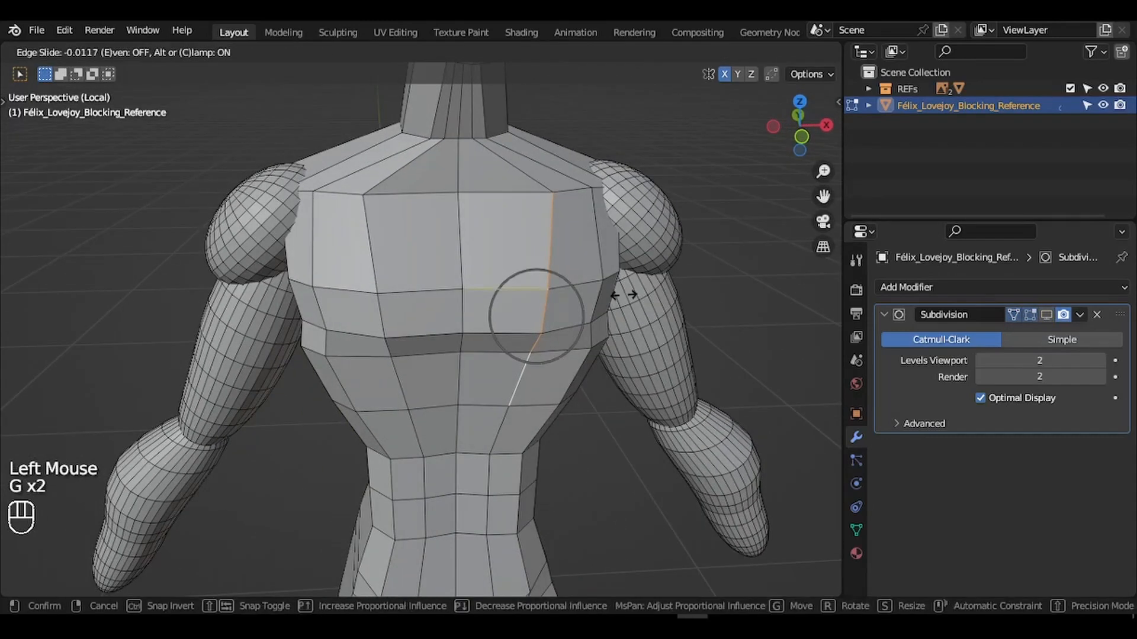
pyautogui.click(607, 295)
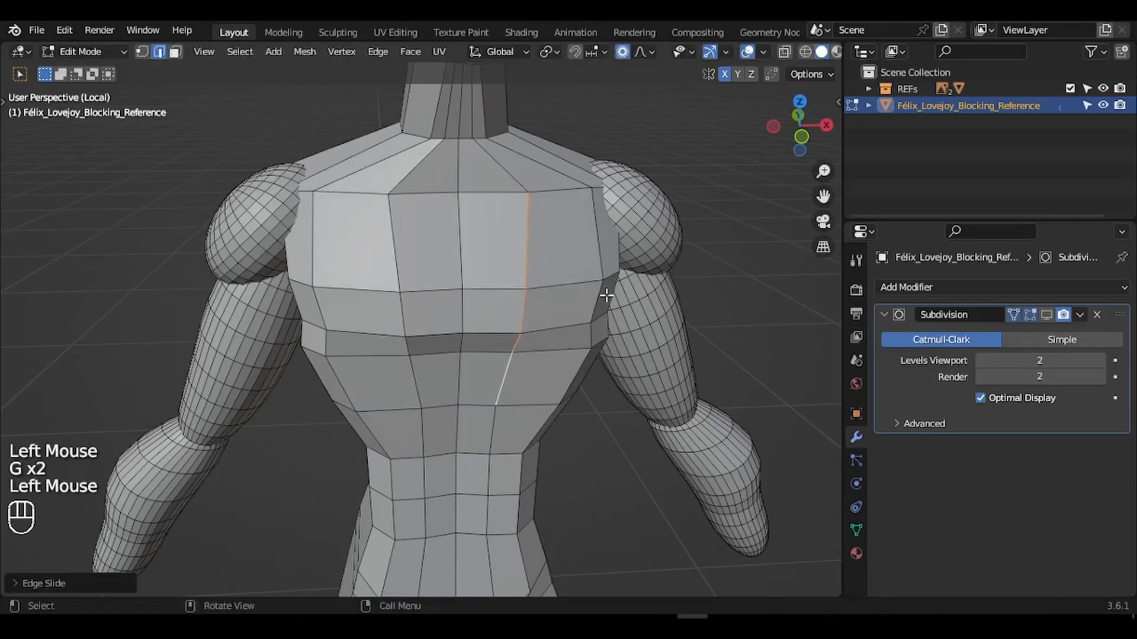
pyautogui.moveTo(639, 275); pyautogui.dragTo(598, 294, button='middle')
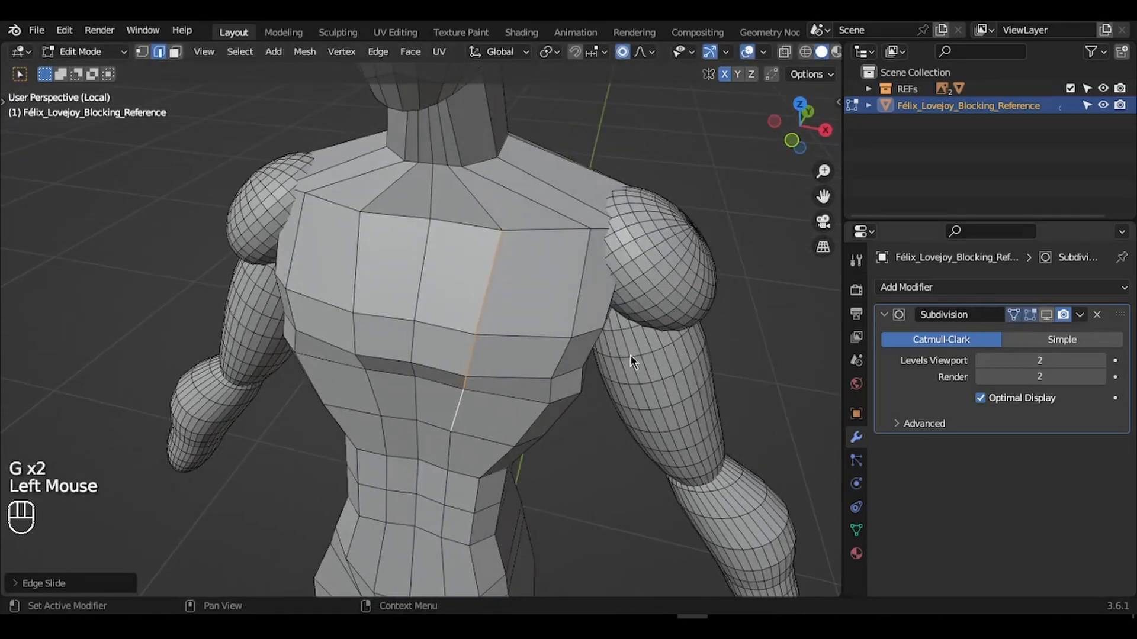
# In Object Mode, orbit the smoothed body, briefly leaving Local View to compare with the reference drawings.
pyautogui.press('Tab')
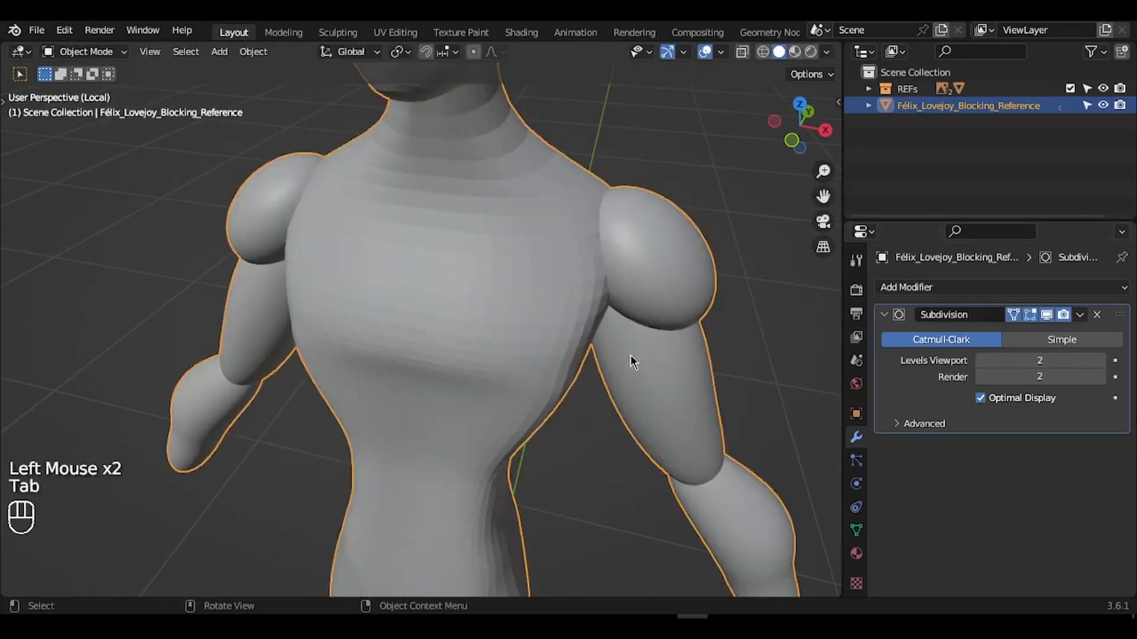
pyautogui.keyDown('ctrl'); pyautogui.scroll(-3, 630, 355); pyautogui.keyUp('ctrl')
pyautogui.hscroll(-5, 630, 355)
pyautogui.keyDown('ctrl'); pyautogui.scroll(-1, 630, 355); pyautogui.keyUp('ctrl')
pyautogui.keyDown('ctrl'); pyautogui.scroll(-4, 630, 355); pyautogui.keyUp('ctrl')
pyautogui.keyDown('shift'); pyautogui.scroll(-2, 630, 355); pyautogui.keyUp('shift')
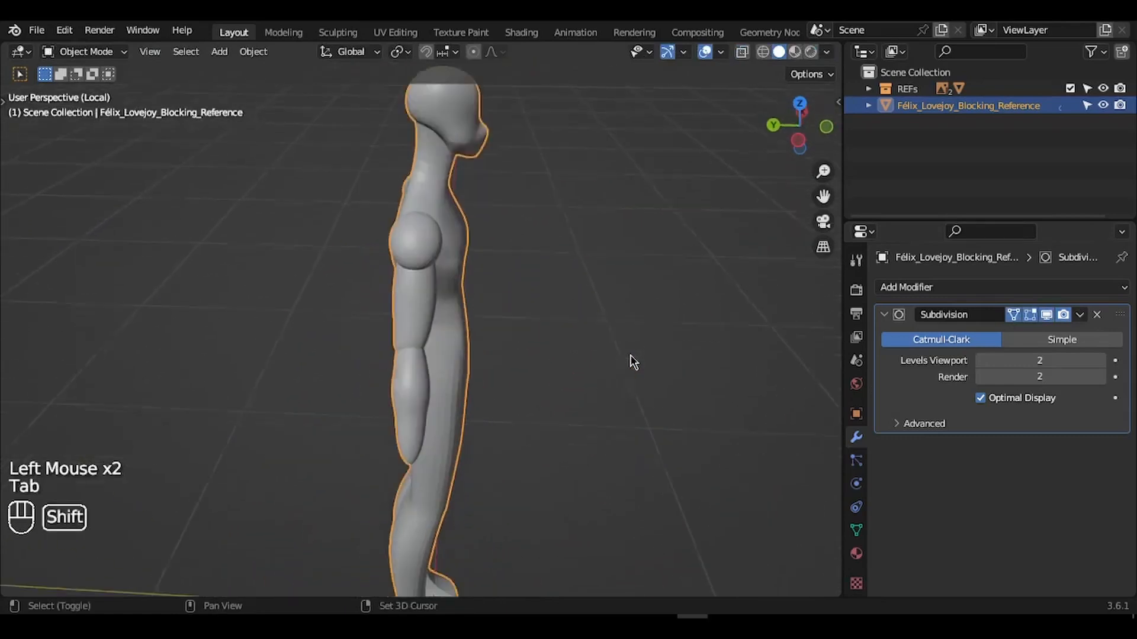
pyautogui.hscroll(5, 629, 355)
pyautogui.keyDown('ctrl'); pyautogui.scroll(-3, 630, 355); pyautogui.keyUp('ctrl')
pyautogui.keyDown('shift'); pyautogui.hscroll(2, 630, 355); pyautogui.keyUp('shift')
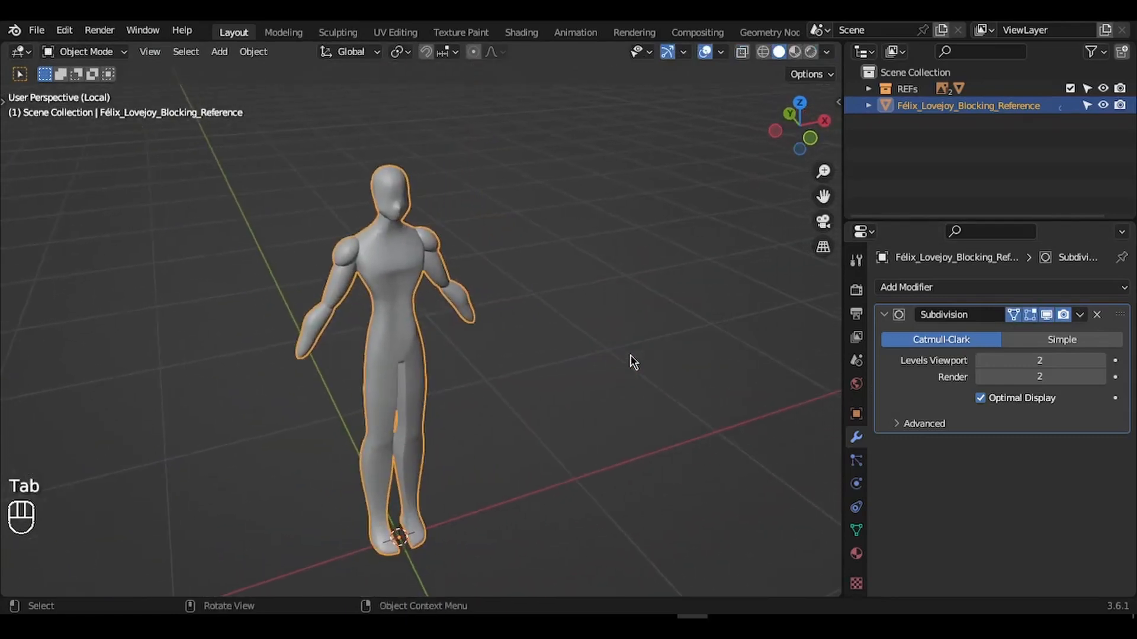
pyautogui.hscroll(10, 630, 356)
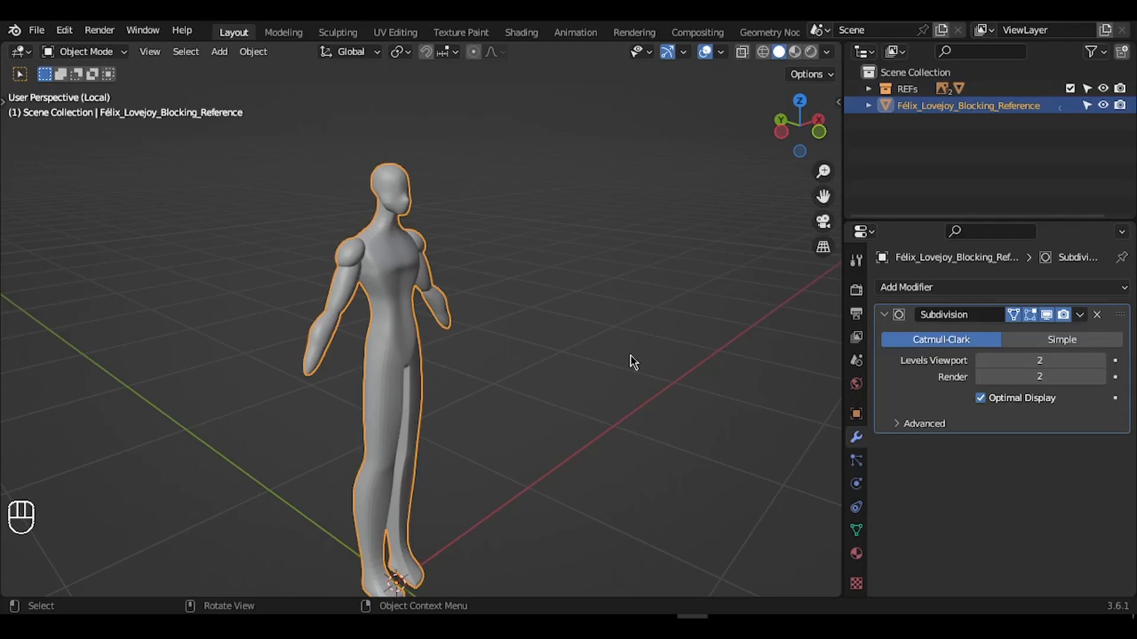
pyautogui.press('KP_Divide')
pyautogui.hscroll(5, 629, 360)
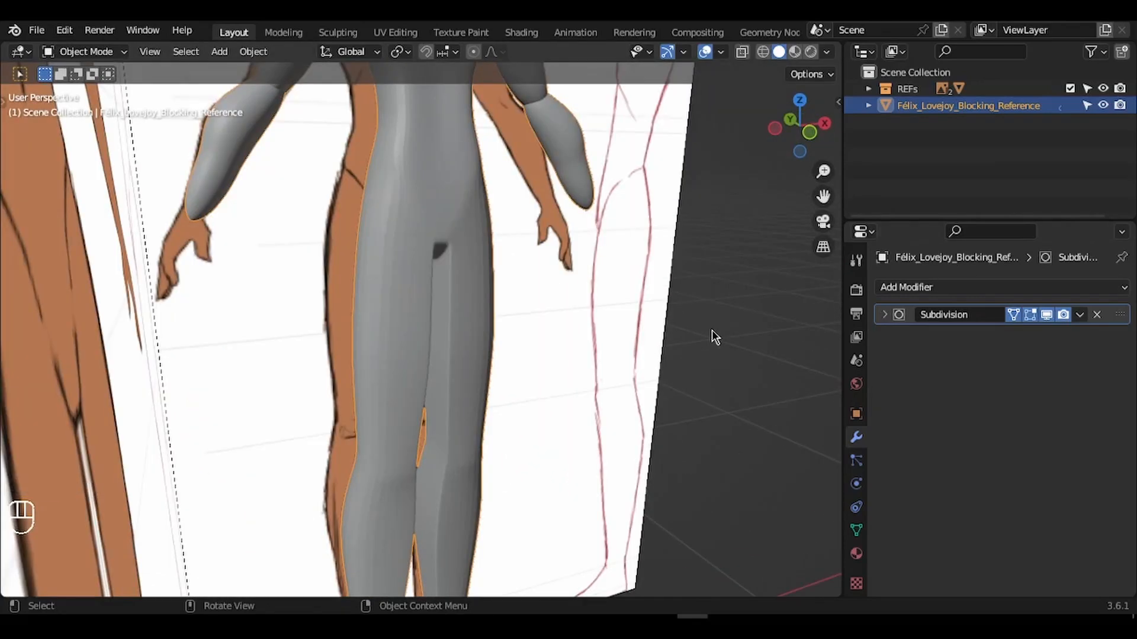
pyautogui.press('KP_Divide')
pyautogui.keyDown('ctrl'); pyautogui.moveTo(712, 329); pyautogui.dragTo(711, 329, button='middle'); pyautogui.keyUp('ctrl')
# Slide an edge loop near the feet on the unsmoothed cage, then frame the whole figure in Object Mode.
pyautogui.press('Tab')
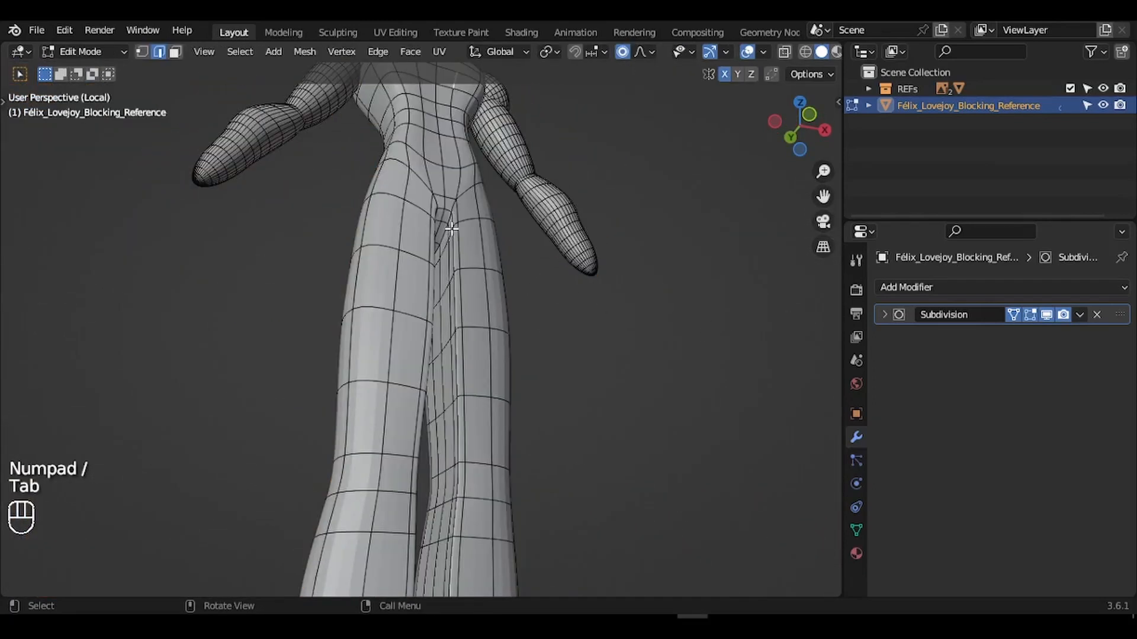
pyautogui.click(1046, 315)
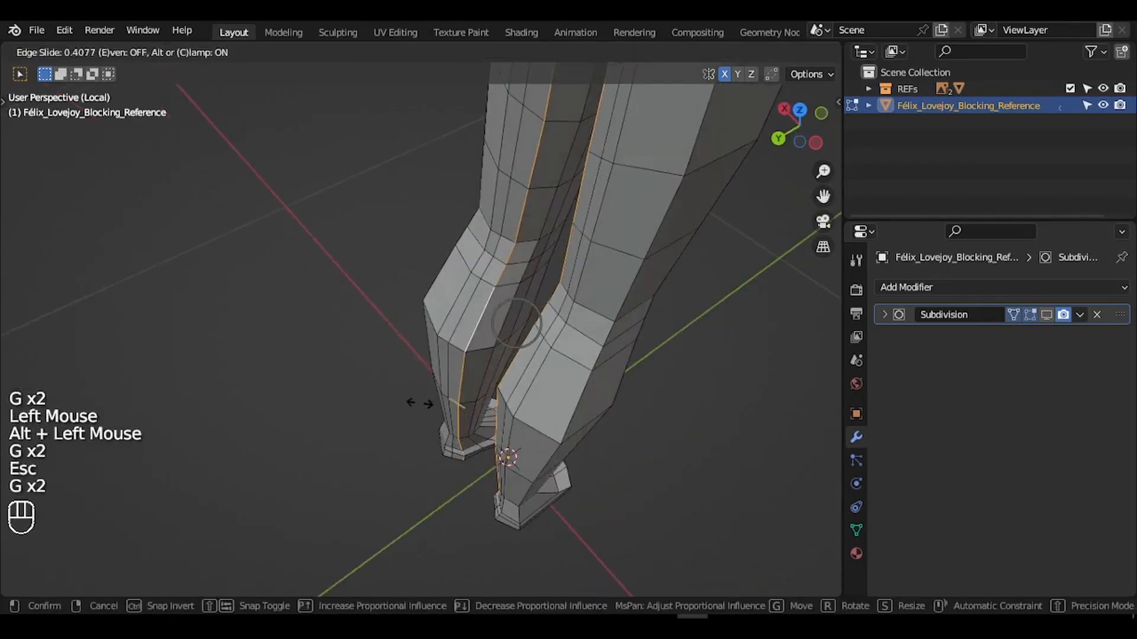
pyautogui.click(500, 307)
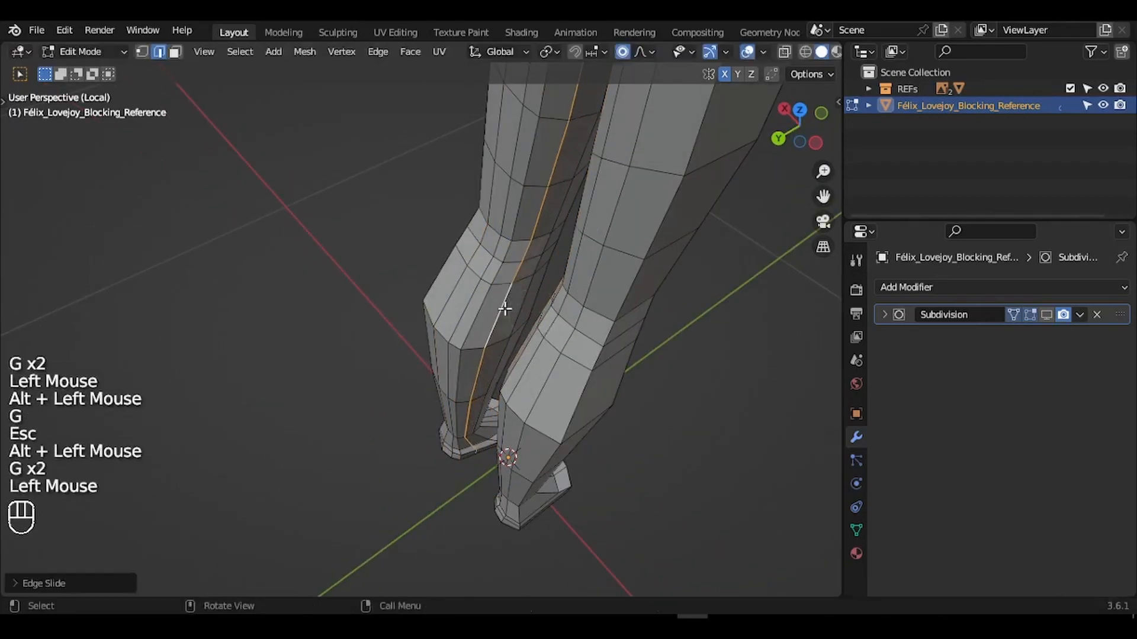
pyautogui.press('Tab')
pyautogui.moveTo(505, 308); pyautogui.dragTo(504, 313, button='middle')
pyautogui.press('KP_Decimal')
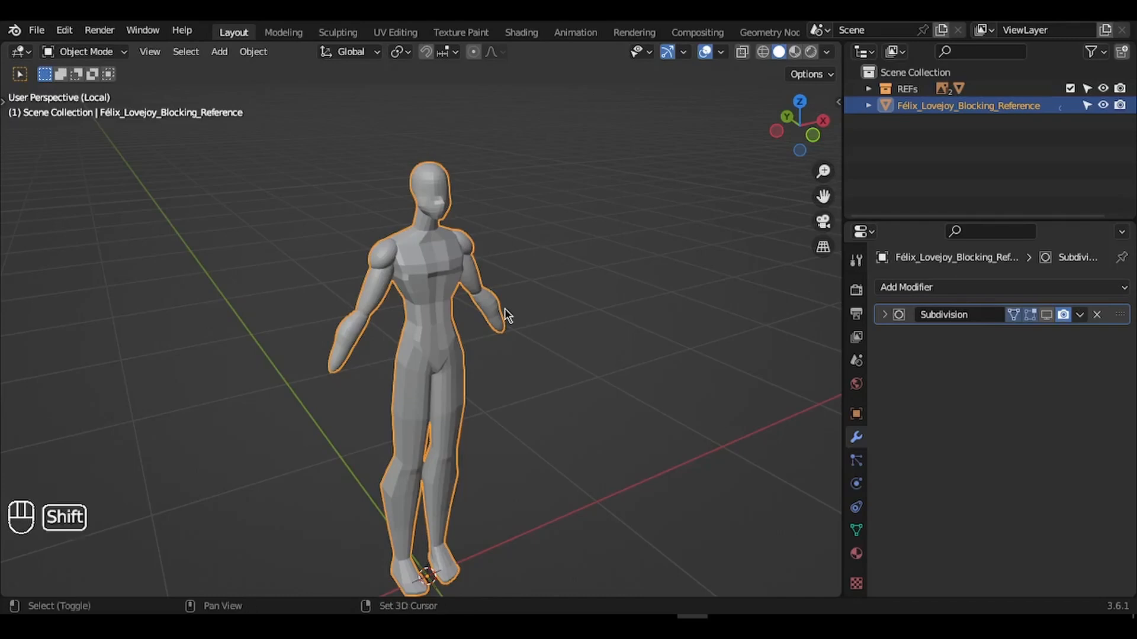
# Move the body into the REFs collection and duplicate it in place.
pyautogui.hotkey('ctrl', 'z')
pyautogui.press('m')
pyautogui.press('m')
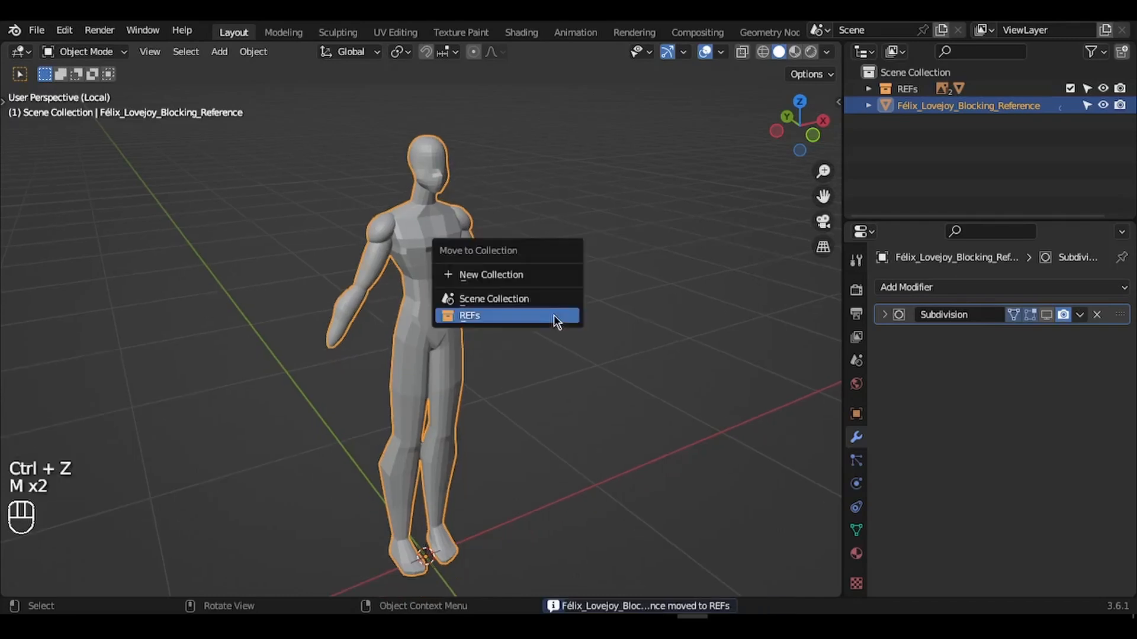
pyautogui.click(499, 316)
pyautogui.moveTo(500, 322); pyautogui.dragTo(502, 323, button='middle')
pyautogui.hotkey('shift', 'd')
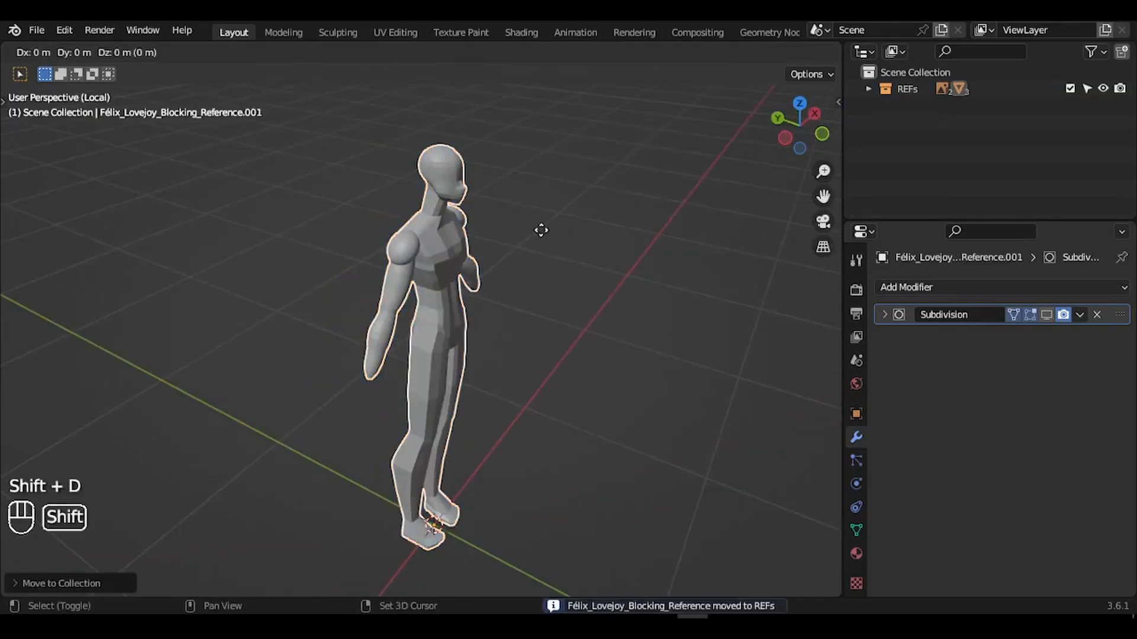
pyautogui.click(542, 231)
# Hide the original body, rename the duplicate to 'Sculpture', and view it from the front.
pyautogui.click(868, 90)
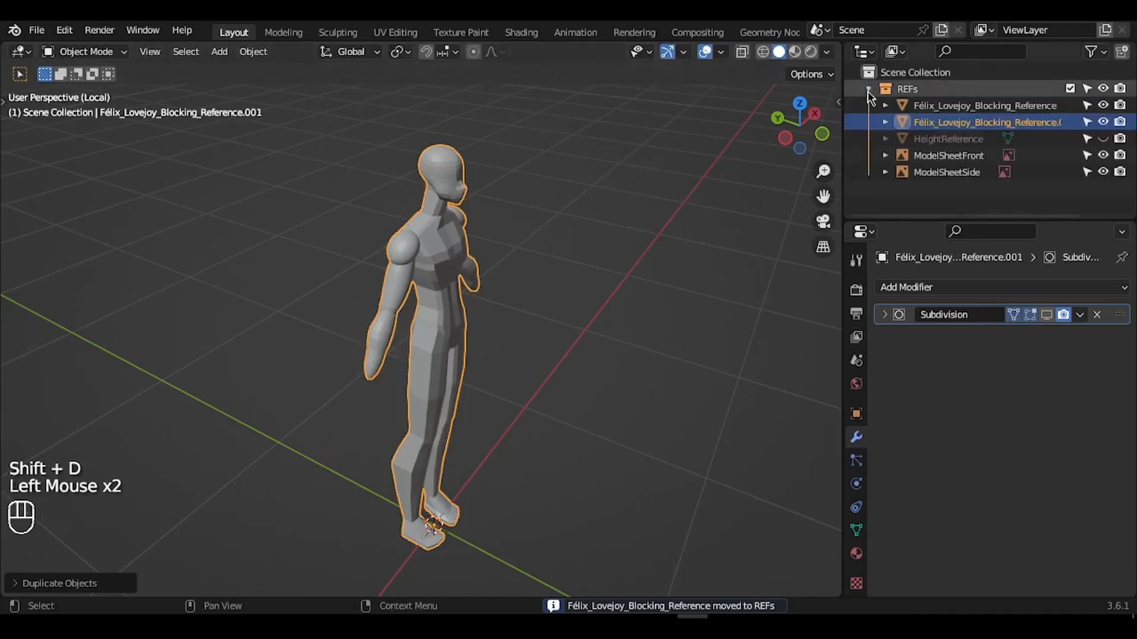
pyautogui.click(1101, 105)
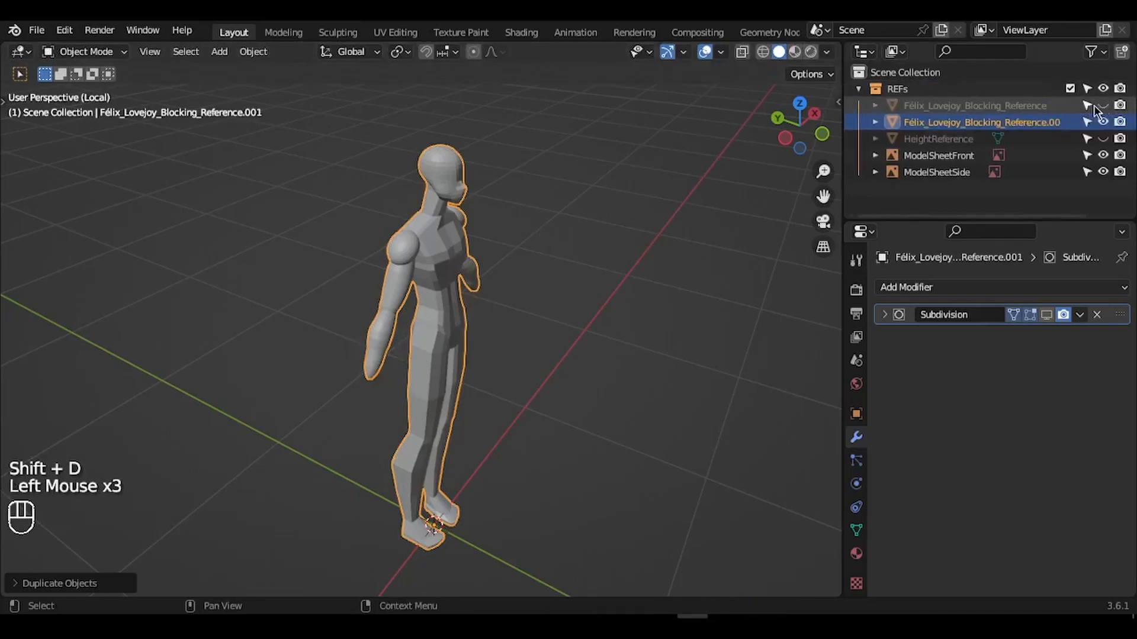
pyautogui.click(1045, 124)
pyautogui.press('F2')
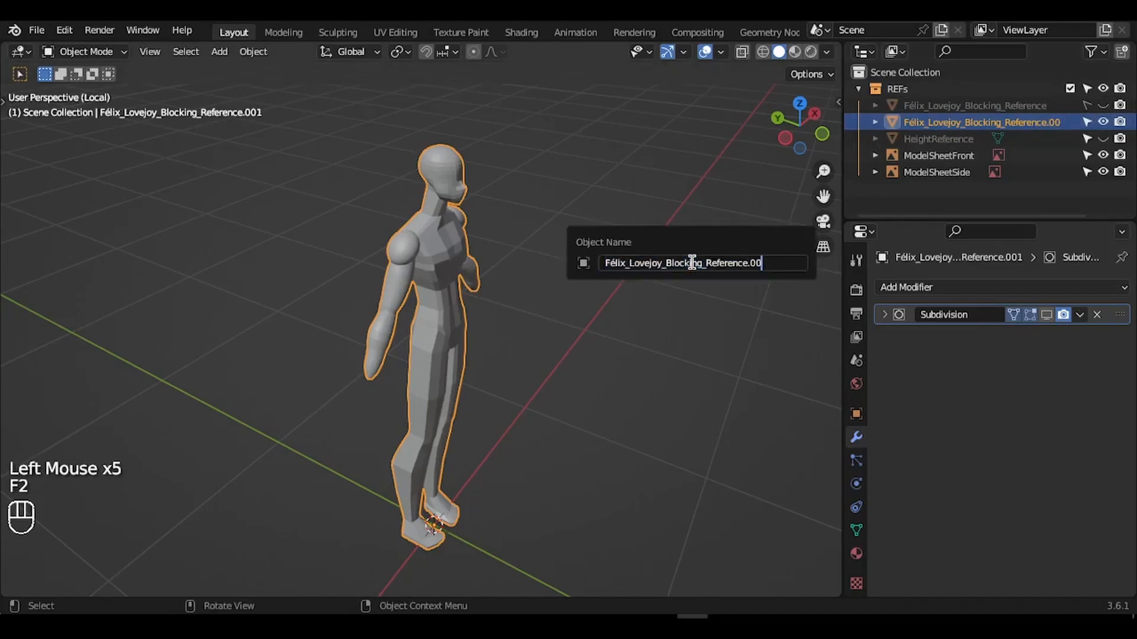
pyautogui.press('BackSpace')
pyautogui.press('BackSpace')
pyautogui.press('BackSpace')
pyautogui.press('BackSpace')
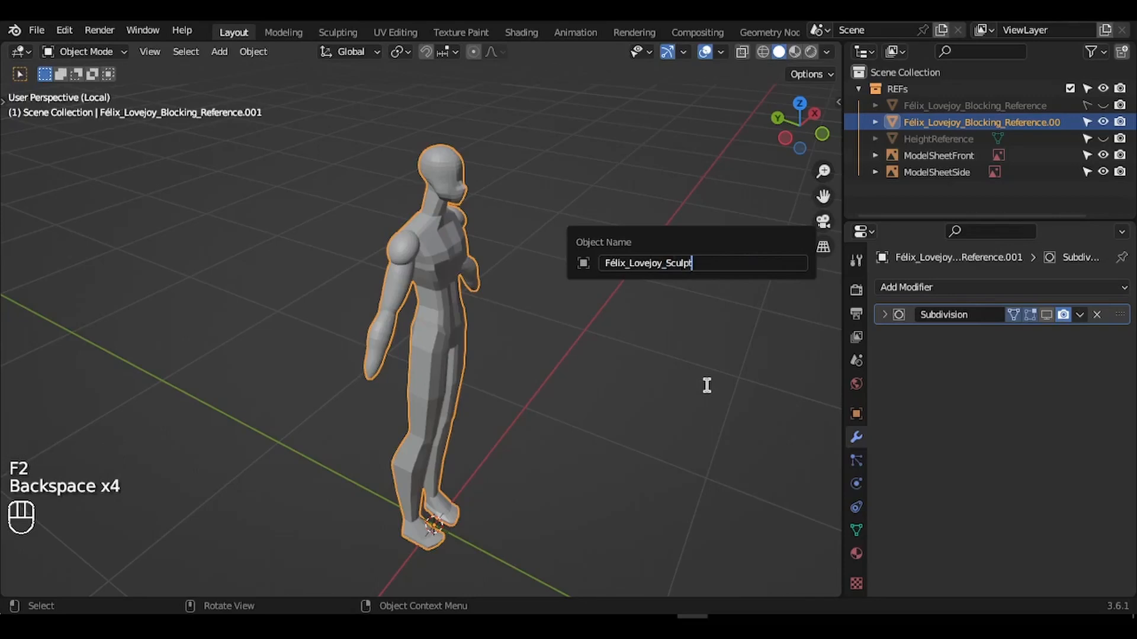
pyautogui.write('Sculpture')
pyautogui.press('Return')
pyautogui.press('KP_Divide')
pyautogui.press('KP_1')
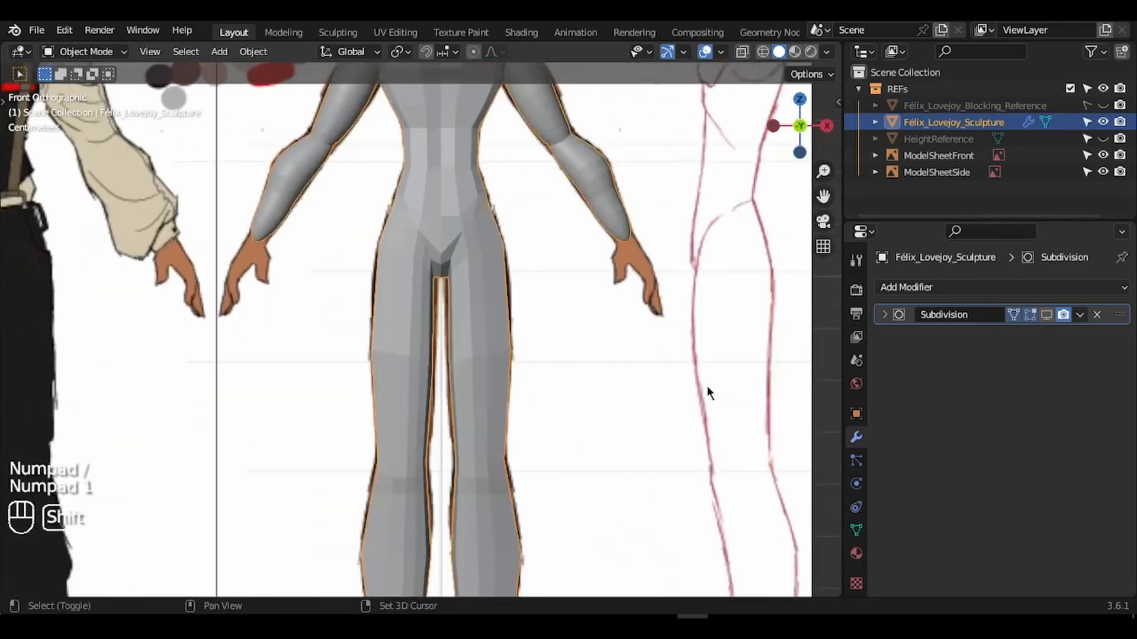
pyautogui.keyDown('ctrl'); pyautogui.moveTo(707, 388); pyautogui.dragTo(622, 428, button='middle'); pyautogui.keyUp('ctrl')
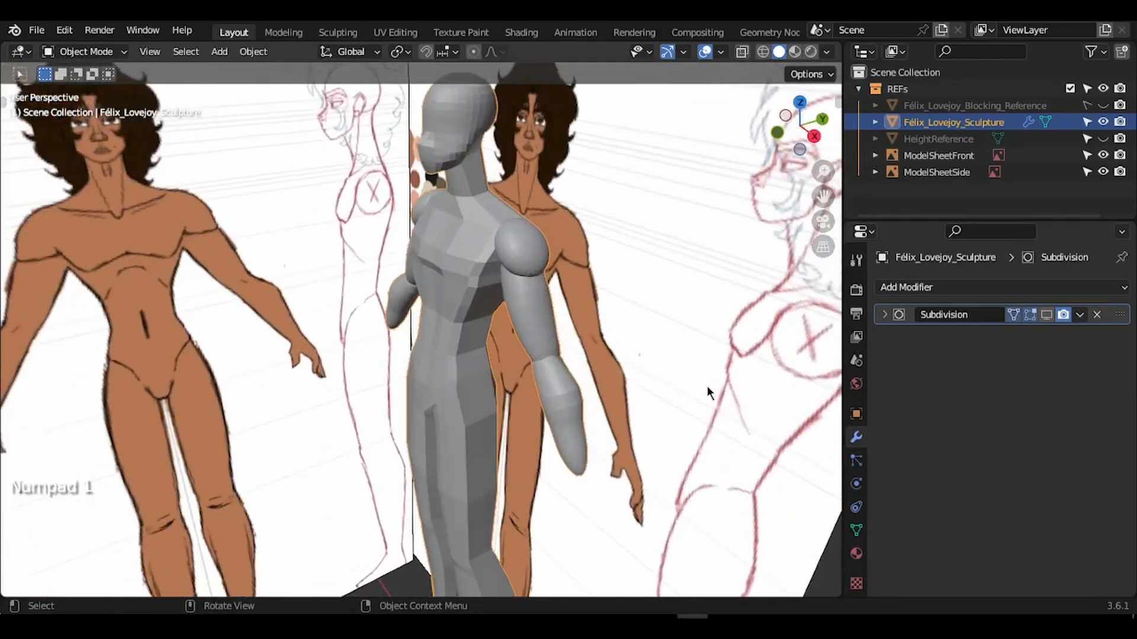
pyautogui.moveTo(314, 264); pyautogui.dragTo(335, 242, button='middle')
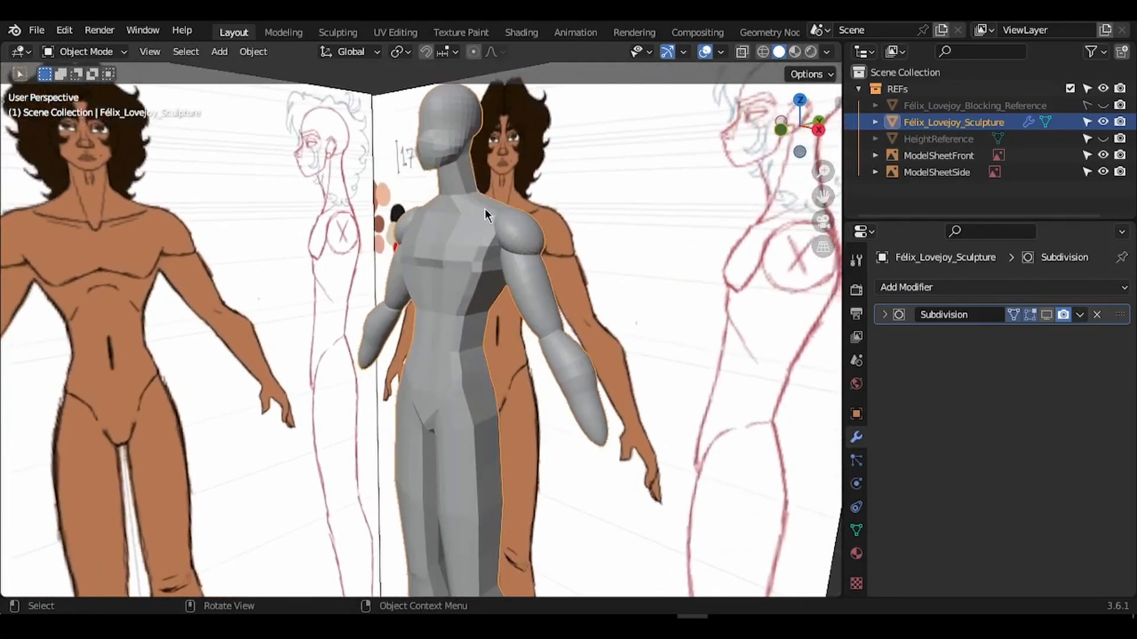
pyautogui.moveTo(488, 224)
pyautogui.keyDown('ctrl'); pyautogui.mouseDown(button='middle')
pyautogui.moveTo(487, 256)
pyautogui.moveTo(488, 165)
pyautogui.moveTo(462, 438)
pyautogui.moveTo(553, 224)
pyautogui.moveTo(580, 224)
pyautogui.moveTo(420, 224)
pyautogui.moveTo(488, 142)
pyautogui.moveTo(488, 243)
pyautogui.moveTo(488, 205)
pyautogui.moveTo(379, 255)
pyautogui.moveTo(462, 223)
pyautogui.moveTo(488, 308)
pyautogui.moveTo(527, 223)
pyautogui.moveTo(486, 293)
pyautogui.moveTo(414, 225)
pyautogui.moveTo(468, 222)
pyautogui.moveTo(414, 228)
pyautogui.moveTo(488, 249)
pyautogui.moveTo(498, 231)
pyautogui.mouseUp(button='middle'); pyautogui.keyUp('ctrl')
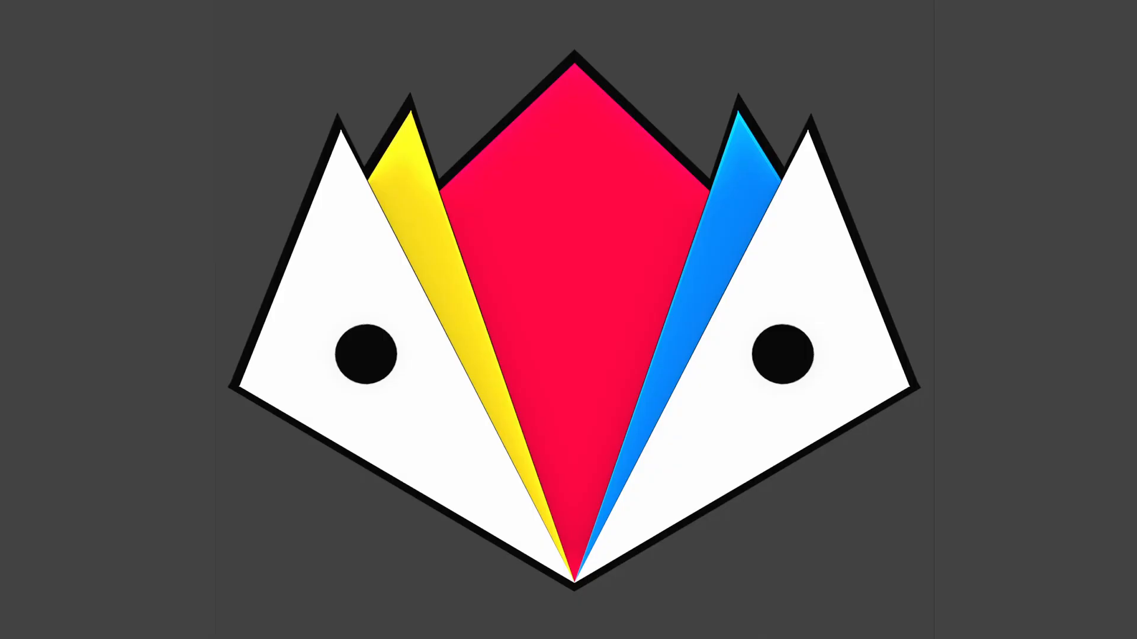